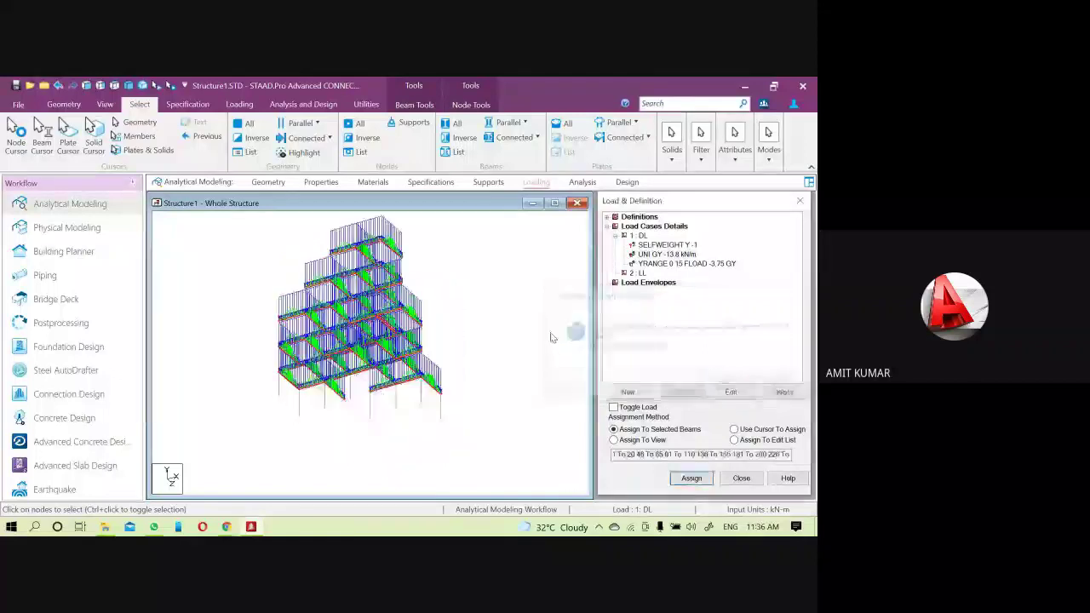
- Assign the Y-direction selfweight load of factor -1 in load case DL to the whole view
click(647, 246)
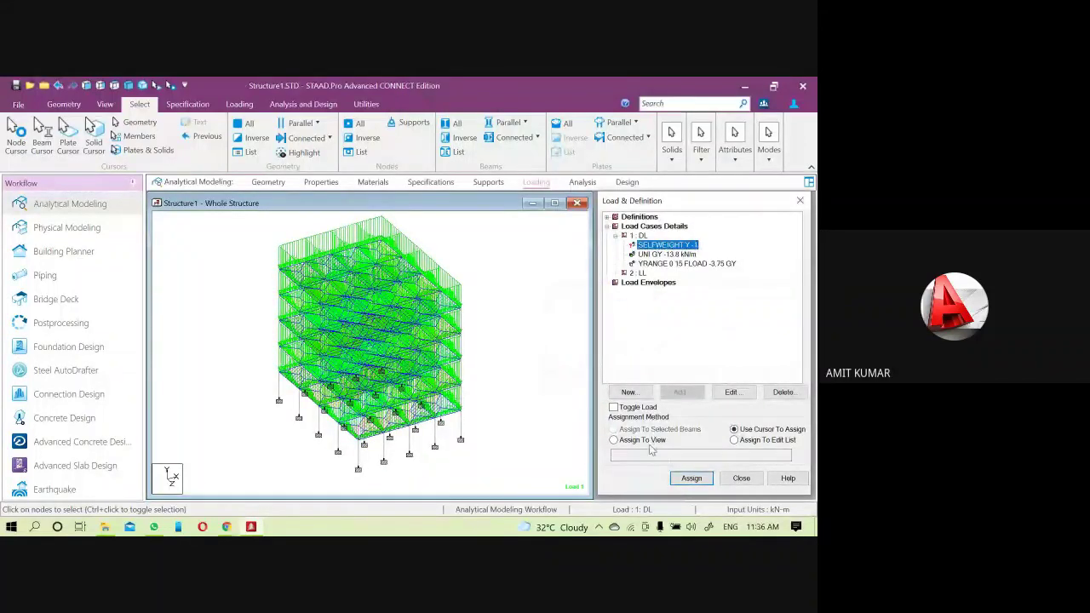
click(615, 440)
click(691, 477)
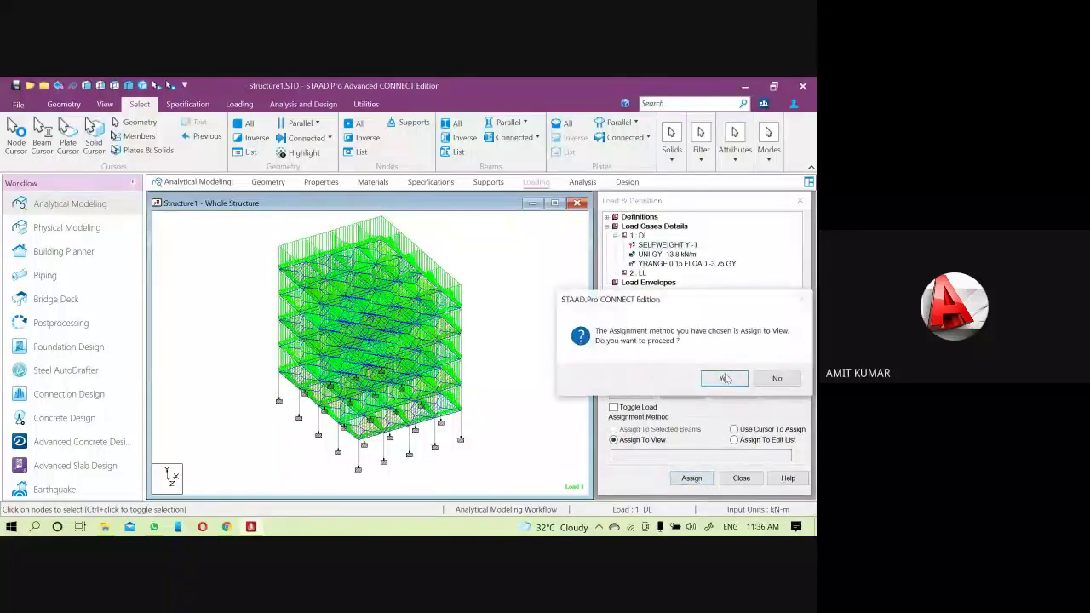
click(724, 378)
click(684, 264)
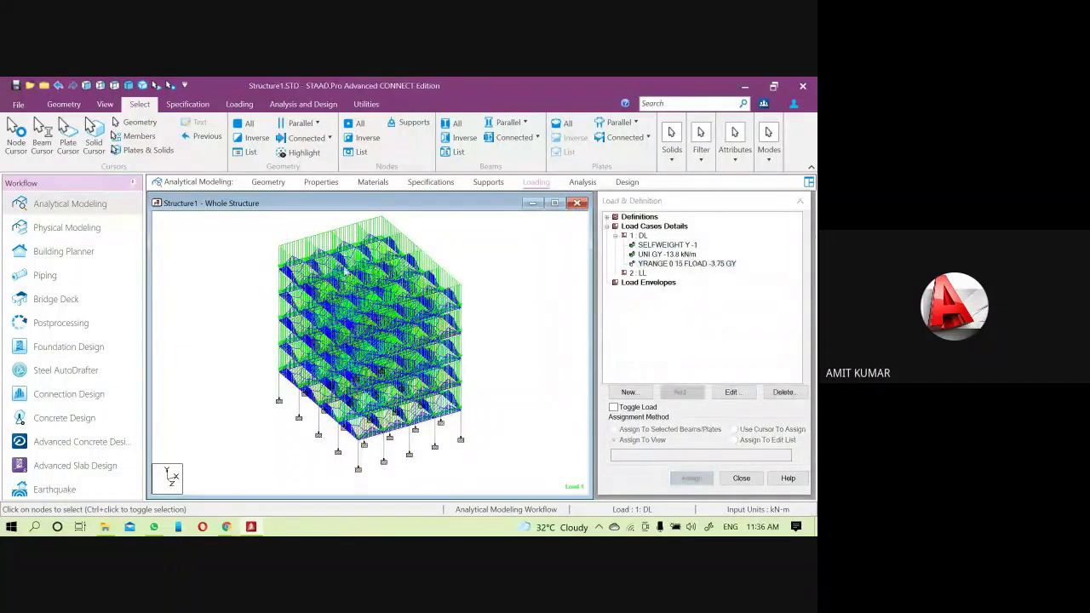
- Add a Global Y floor load of -2.5 kN/m2 to load case LL, with a Y range of 0 to 15 m
click(639, 273)
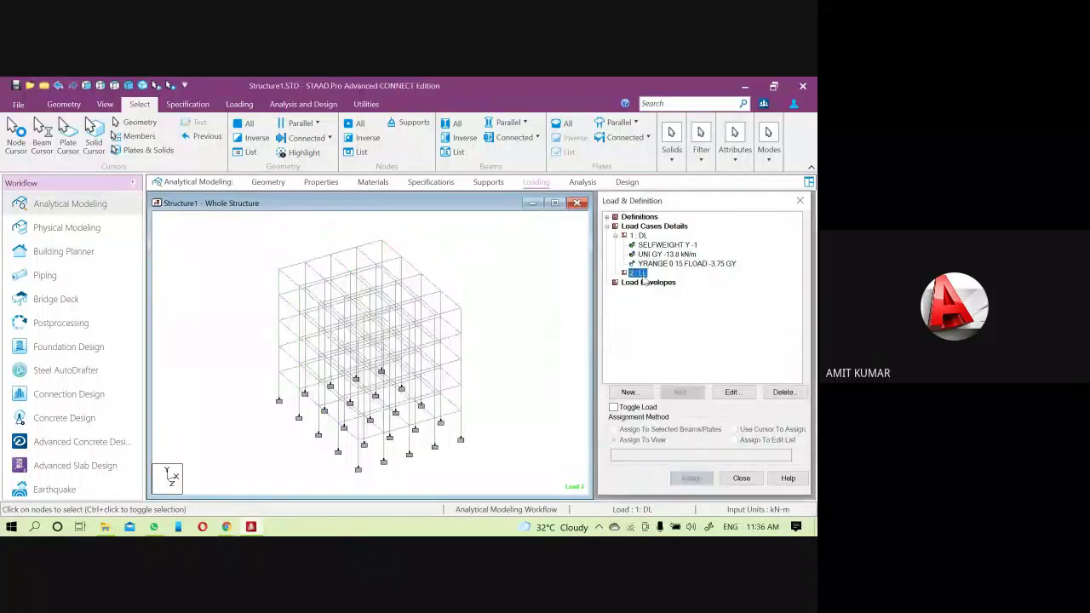
click(679, 393)
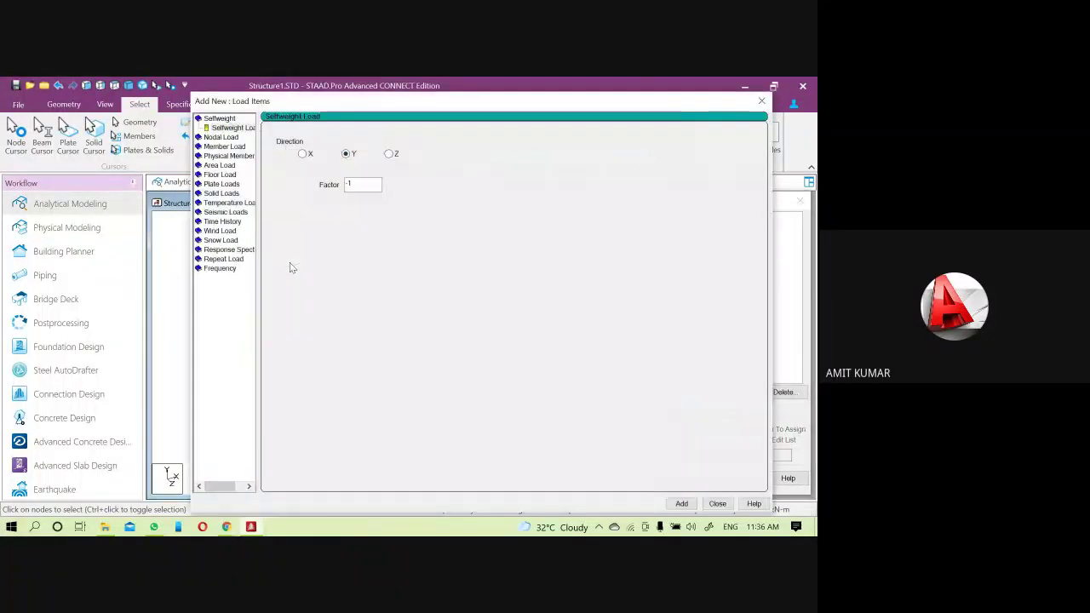
click(219, 175)
click(222, 174)
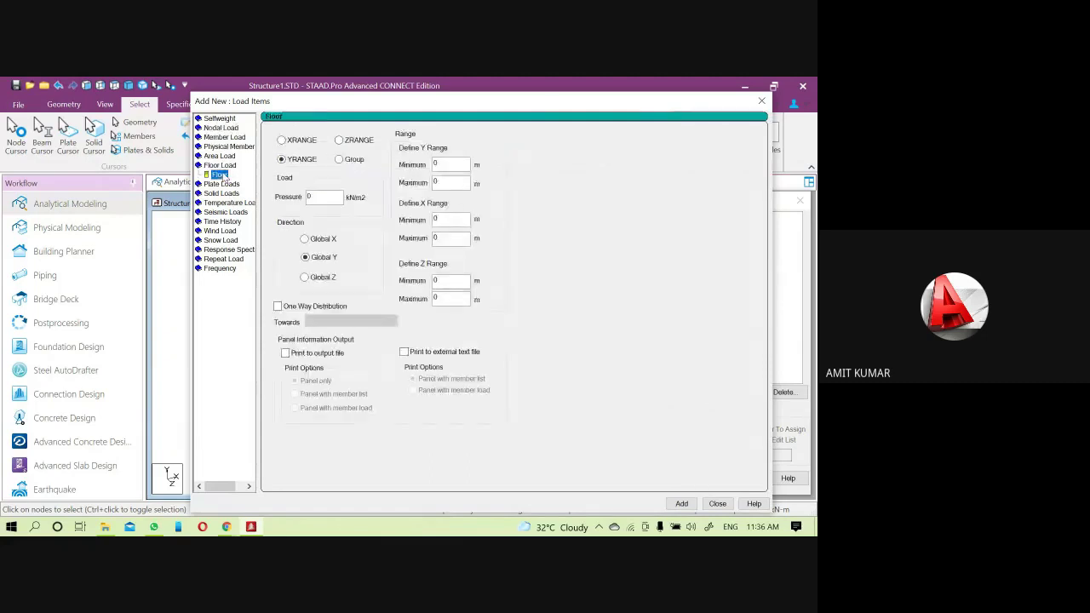
key(Tab)
double_click(444, 182)
text(15)
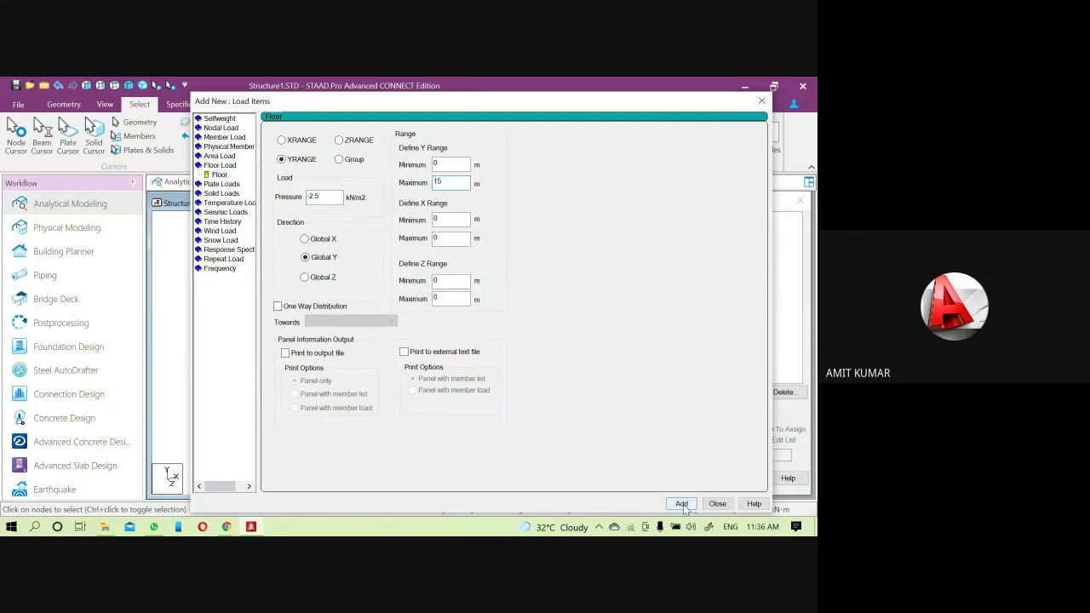
click(718, 504)
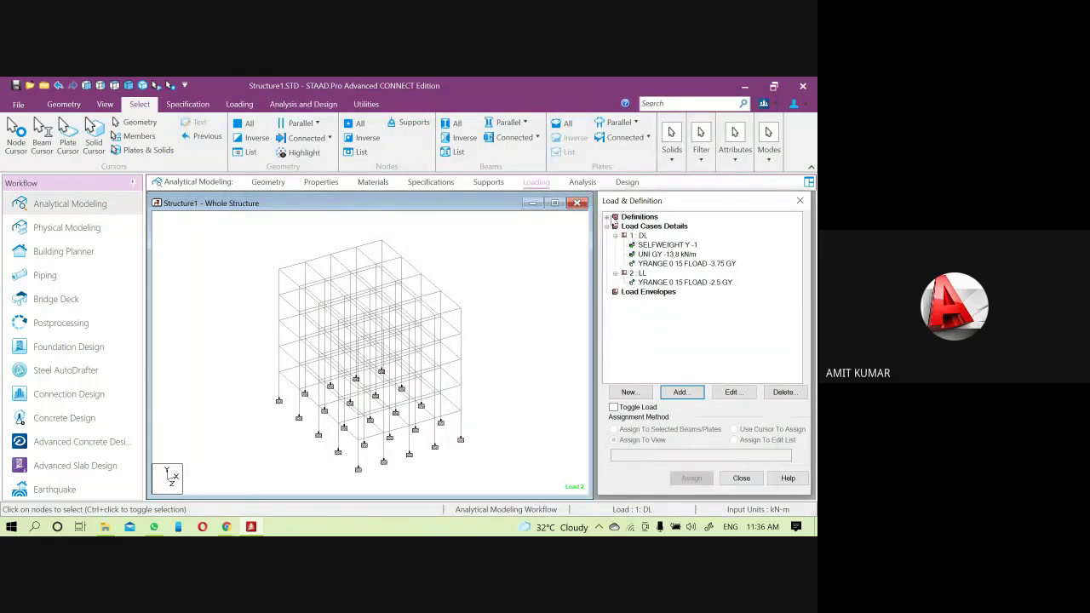
- Expand the load definitions and open the W02 PDF from the Documents folder inside Downloads in File Explorer
click(610, 217)
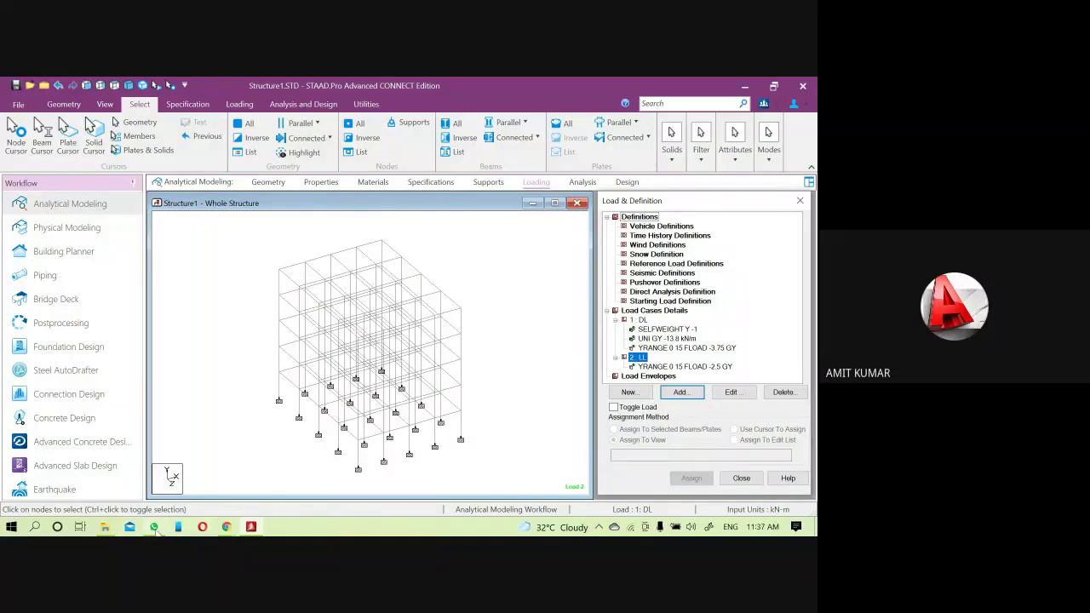
click(105, 528)
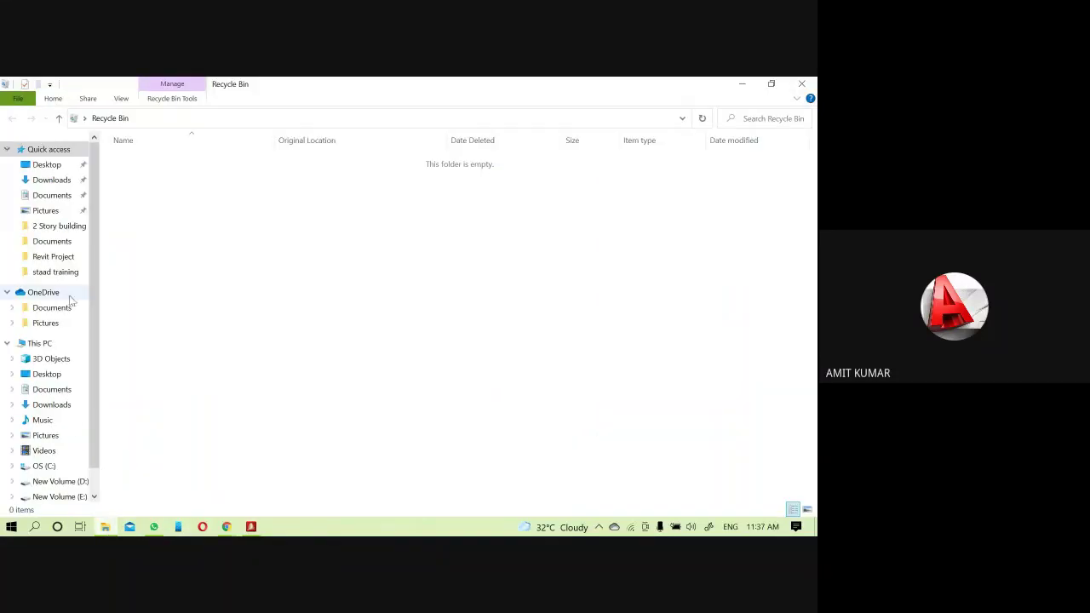
click(52, 181)
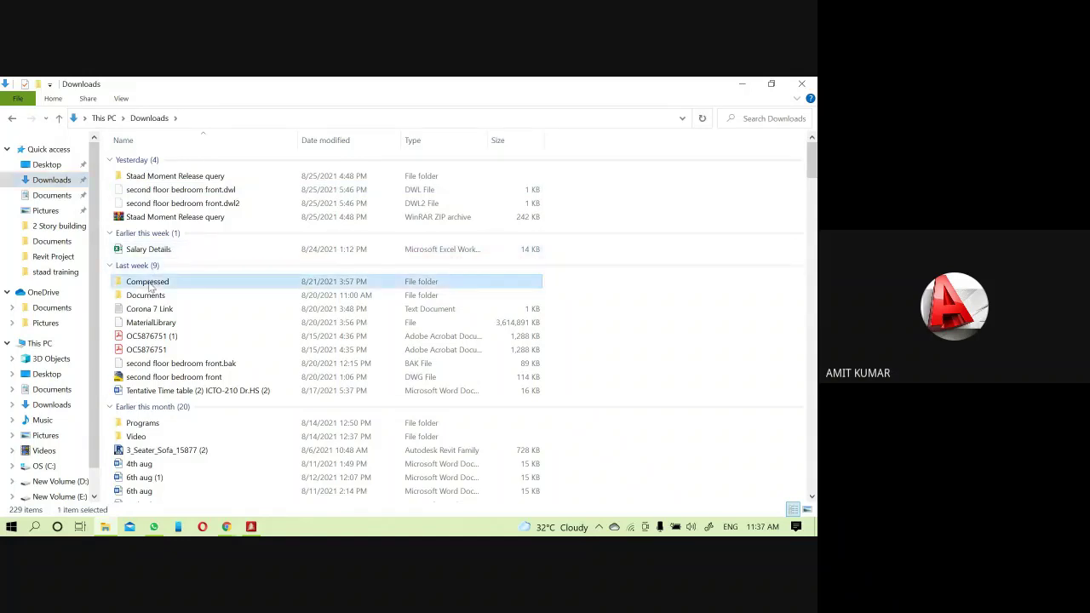
double_click(150, 282)
click(12, 118)
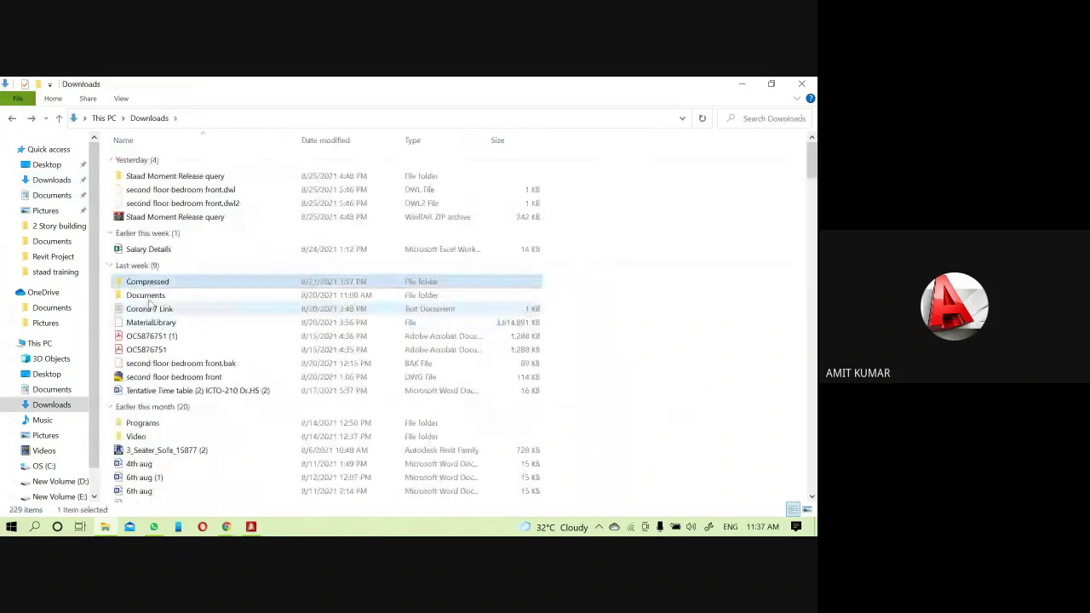
double_click(145, 299)
scroll(174, 483, down, 15)
scroll(175, 483, down, 20)
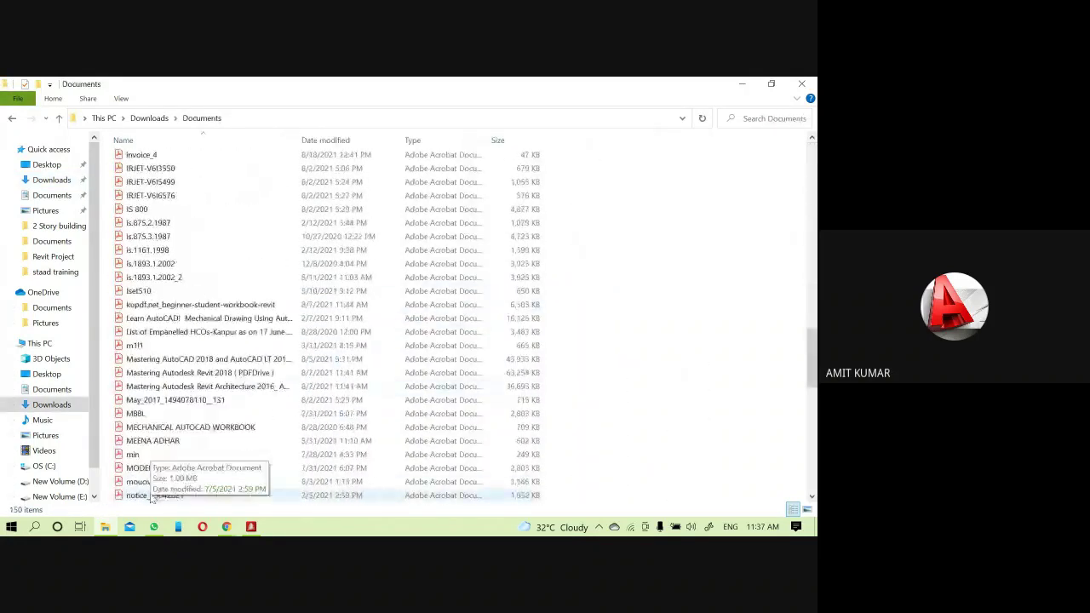
double_click(141, 498)
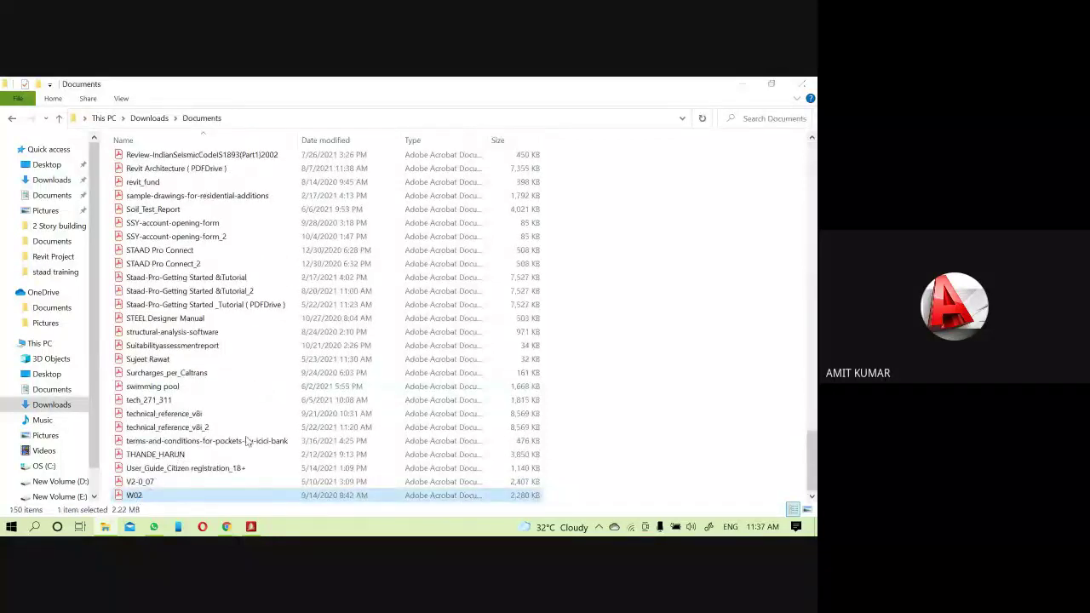
- Examine the terrain category descriptions in the IS 875 (Part 3) wind load document
scroll(417, 271, down, 5)
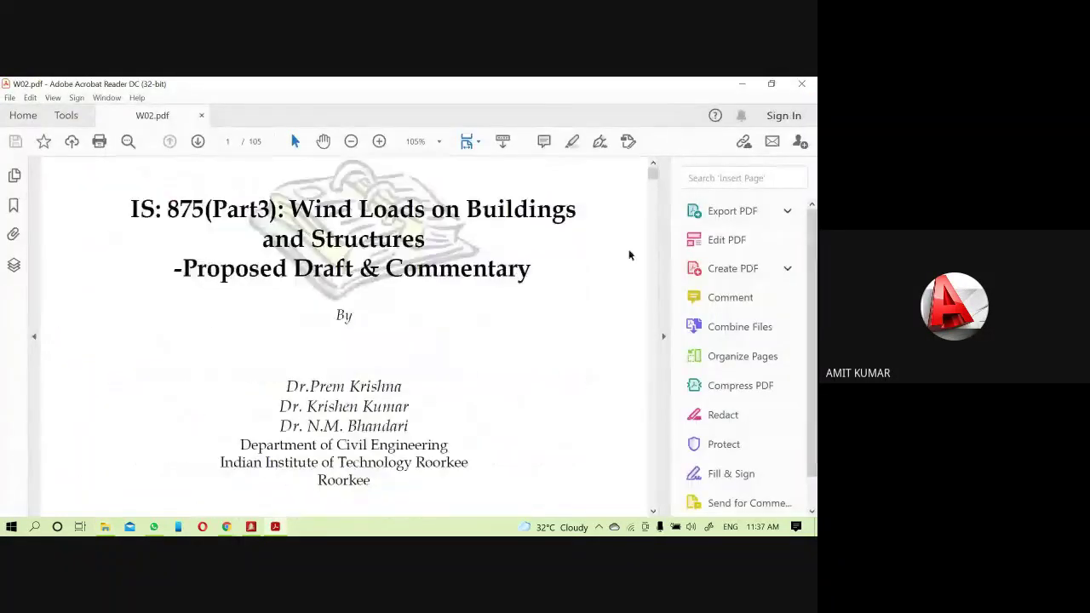
drag(652, 175, 660, 251)
scroll(452, 285, down, 2)
scroll(464, 320, up, 2)
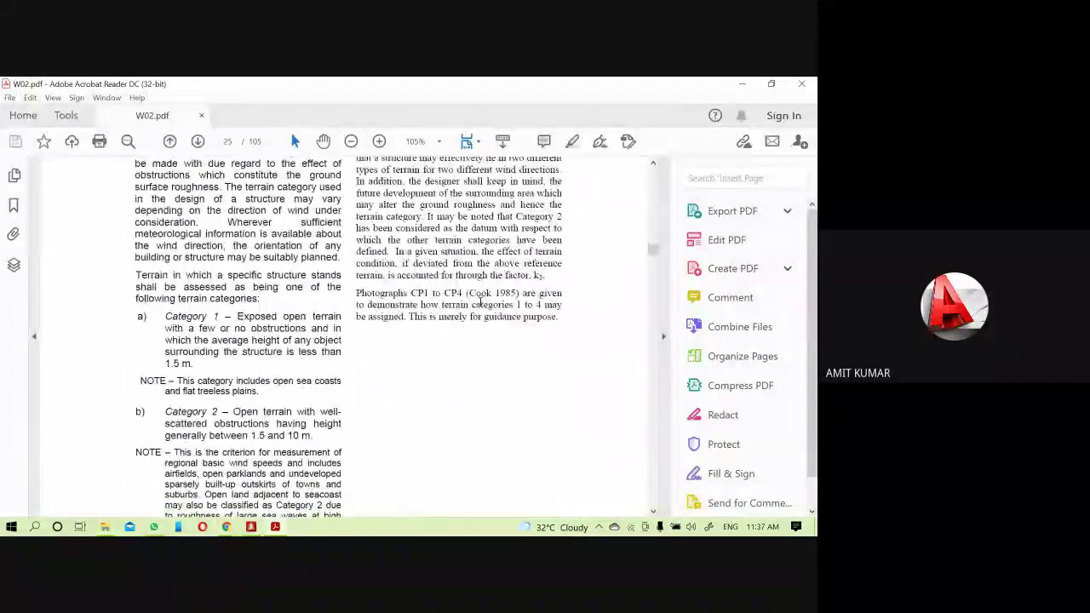
scroll(478, 354, down, 1)
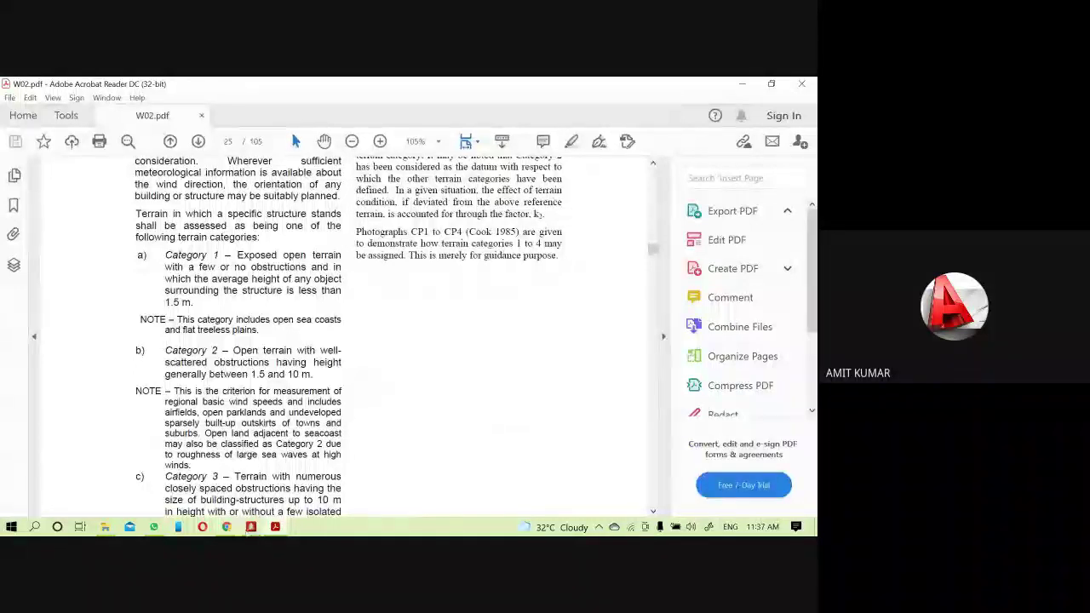
- Switch back to STAAD.Pro, add wind definition type 1 with the comment WIND 1, and open its intensity settings
click(251, 528)
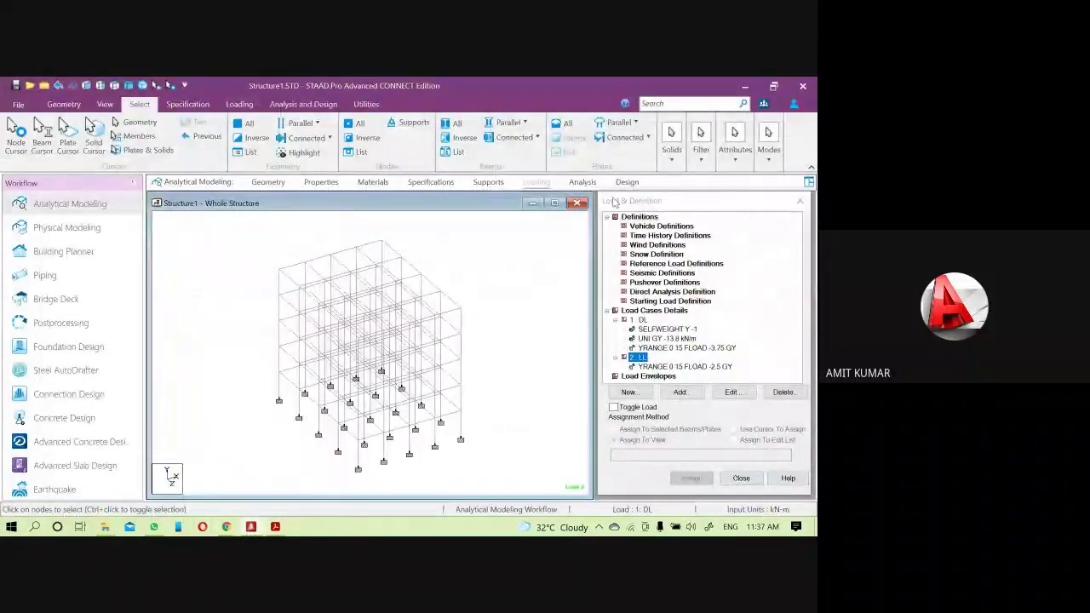
click(656, 245)
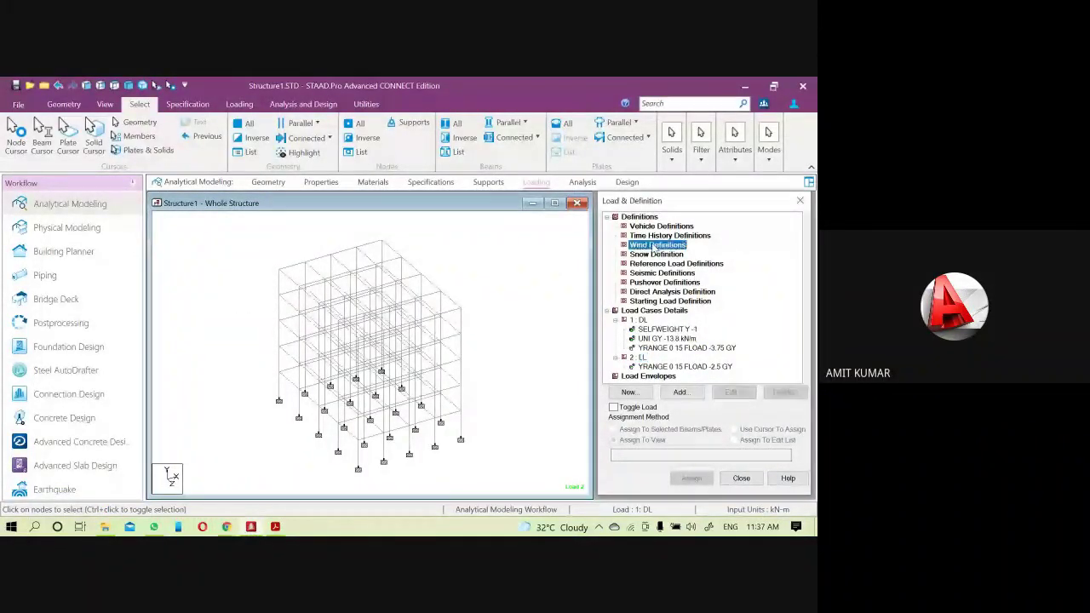
click(680, 392)
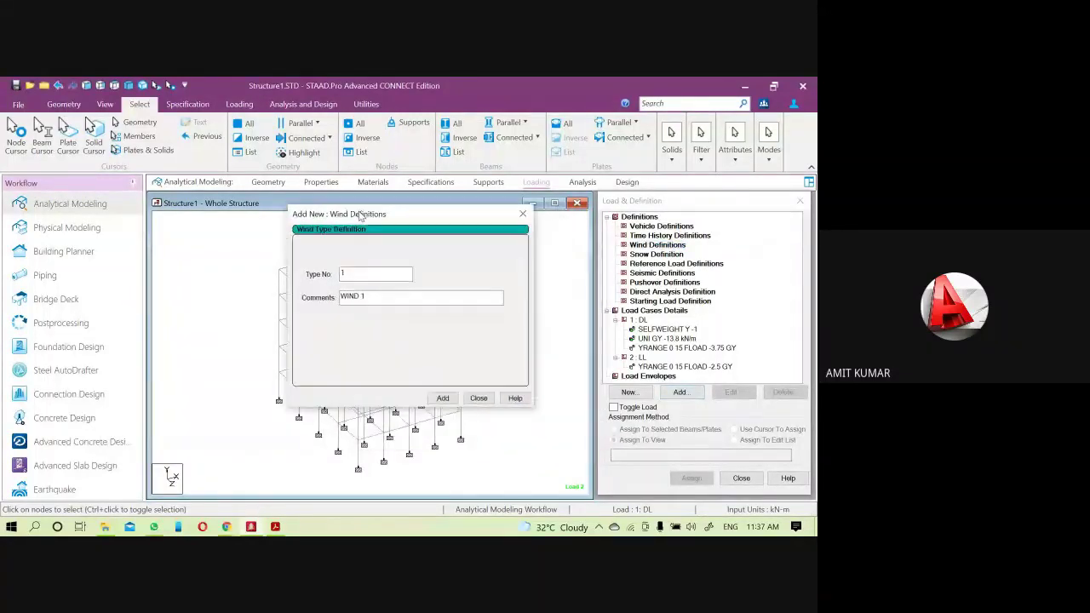
drag(435, 252, 363, 215)
double_click(365, 273)
key(Tab)
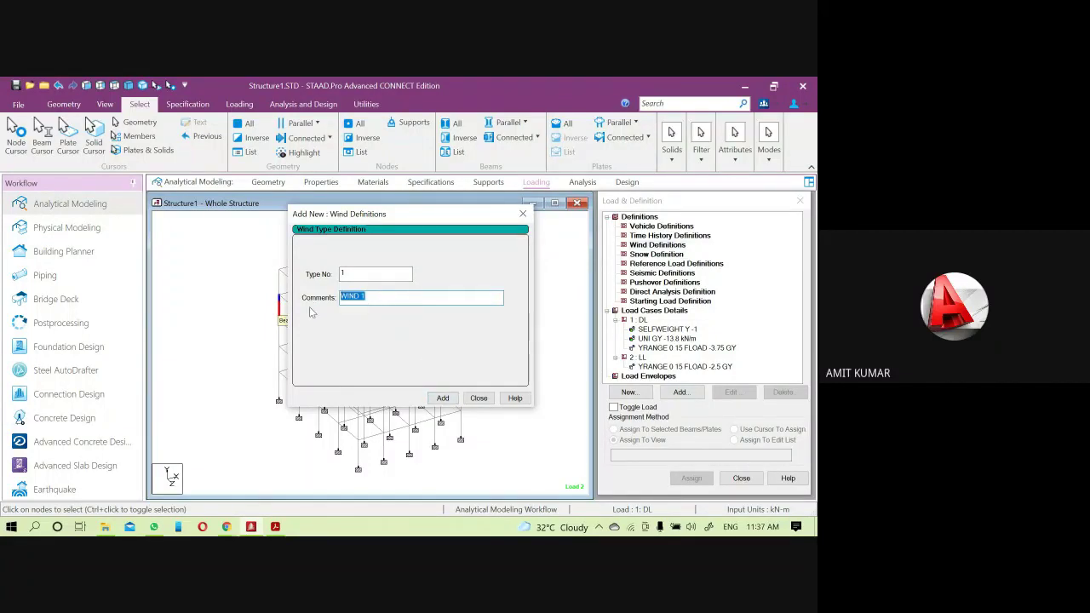
click(443, 398)
click(479, 398)
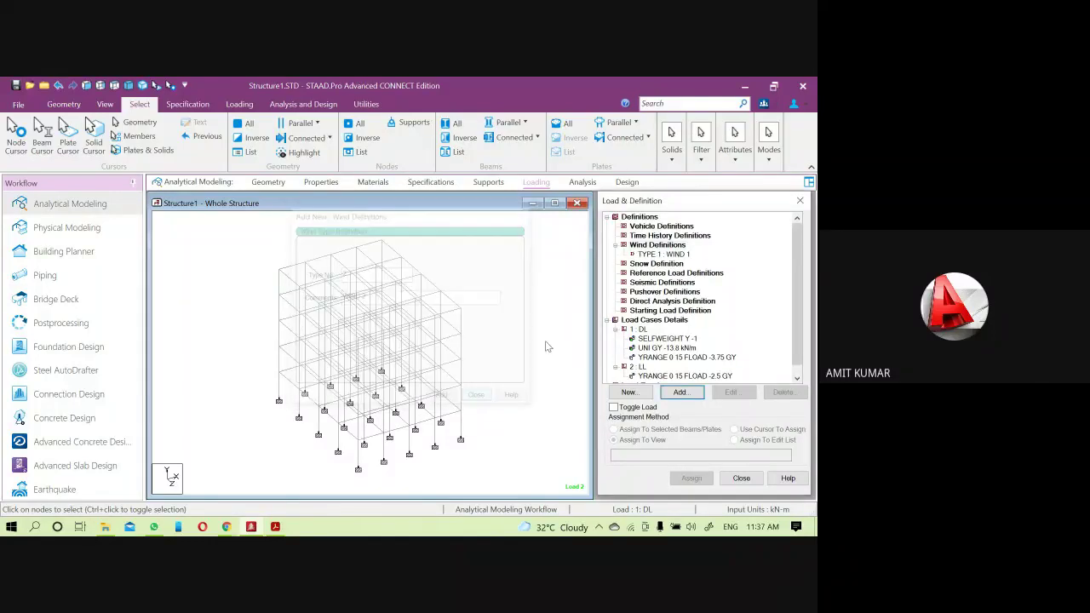
click(663, 254)
click(680, 392)
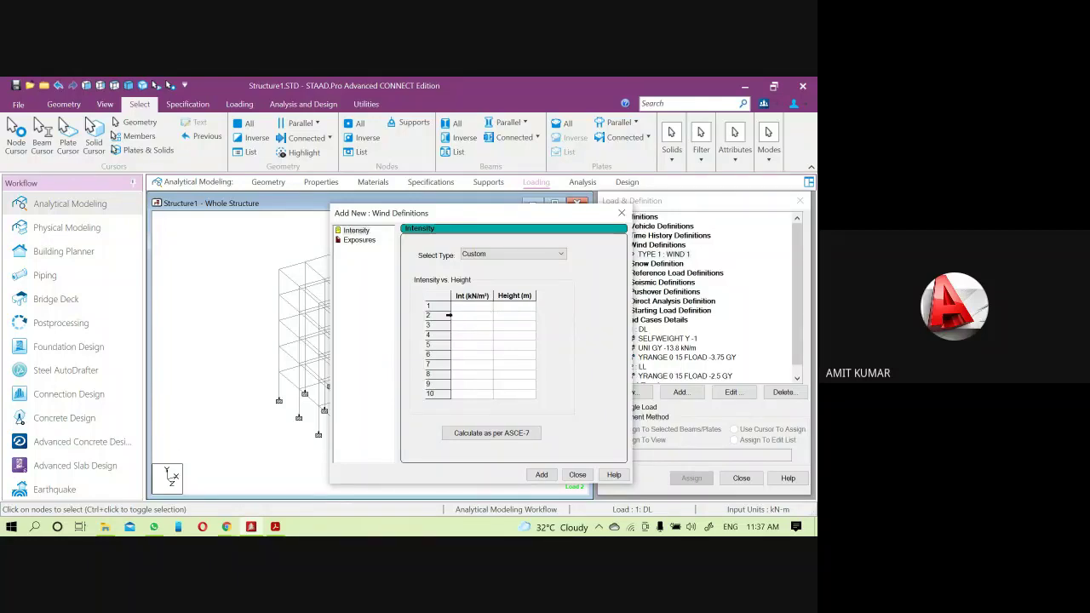
- Open the Assignment_-_STAAD.Pro_2 PDF from the staad training folder on the desktop
click(106, 529)
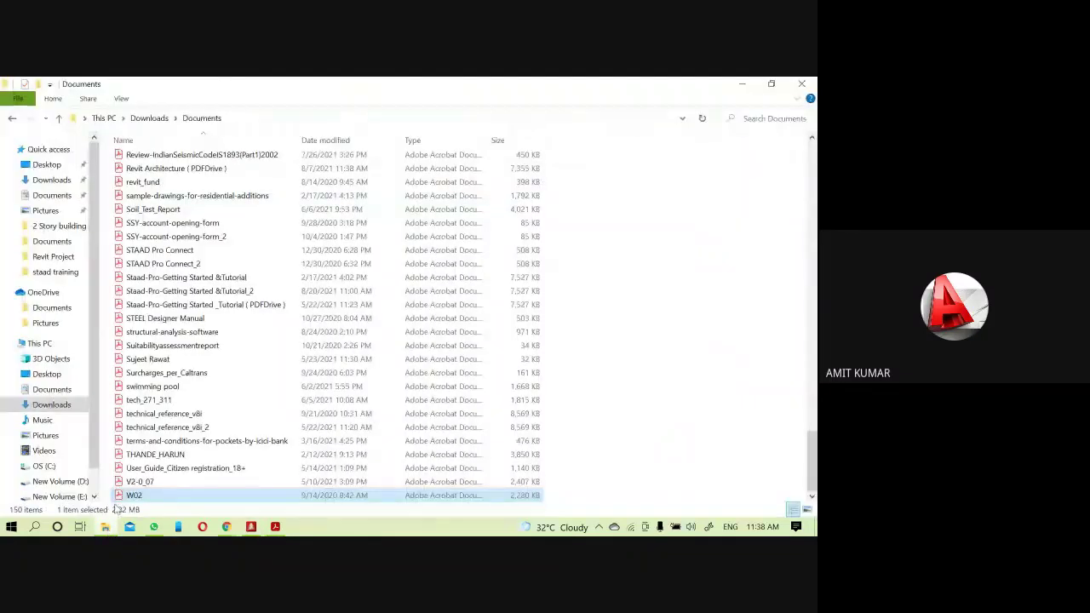
click(743, 83)
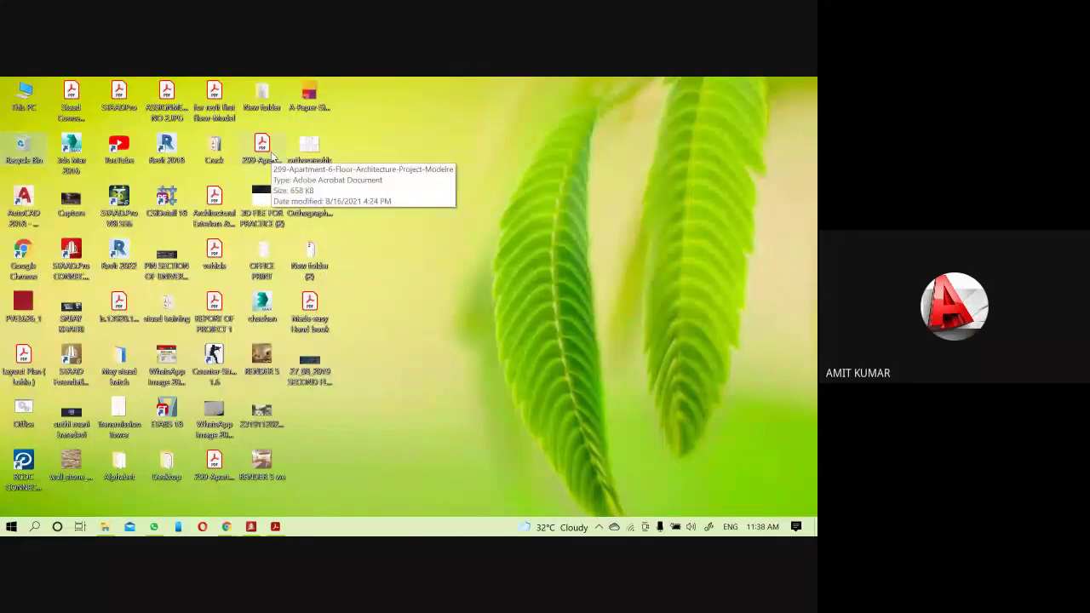
double_click(167, 307)
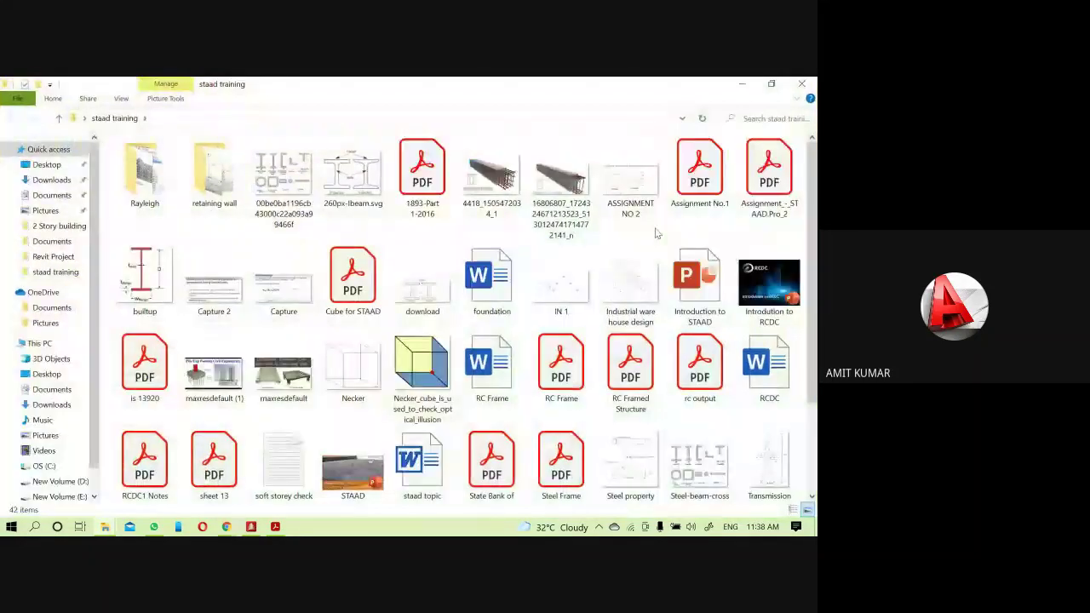
double_click(764, 190)
- Find the Wind Definition Parameter table in the assignment PDF and examine its heights and intensities
scroll(364, 298, down, 5)
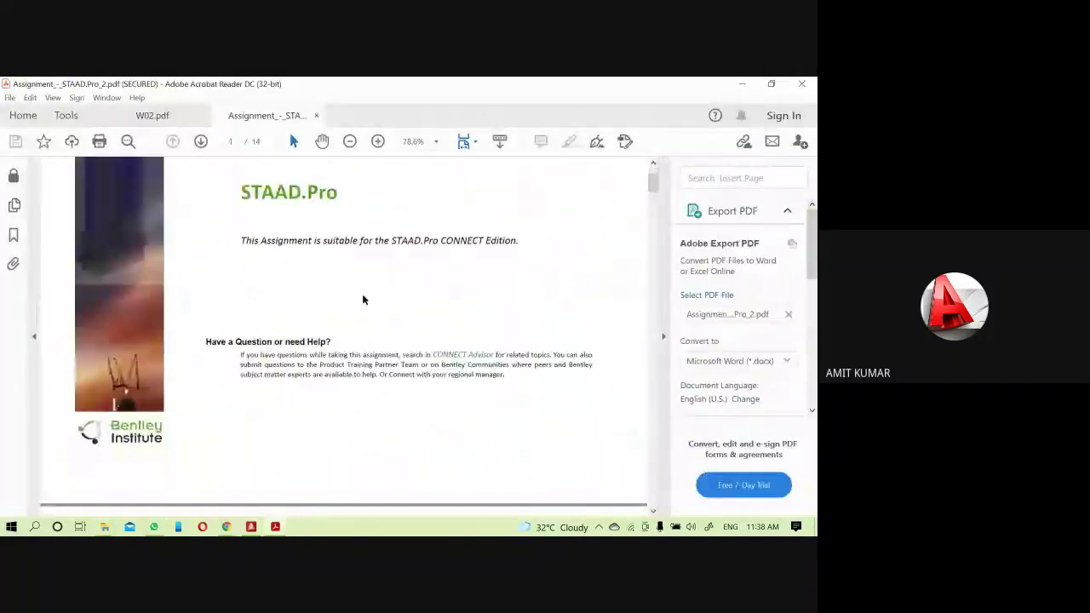
scroll(363, 299, down, 15)
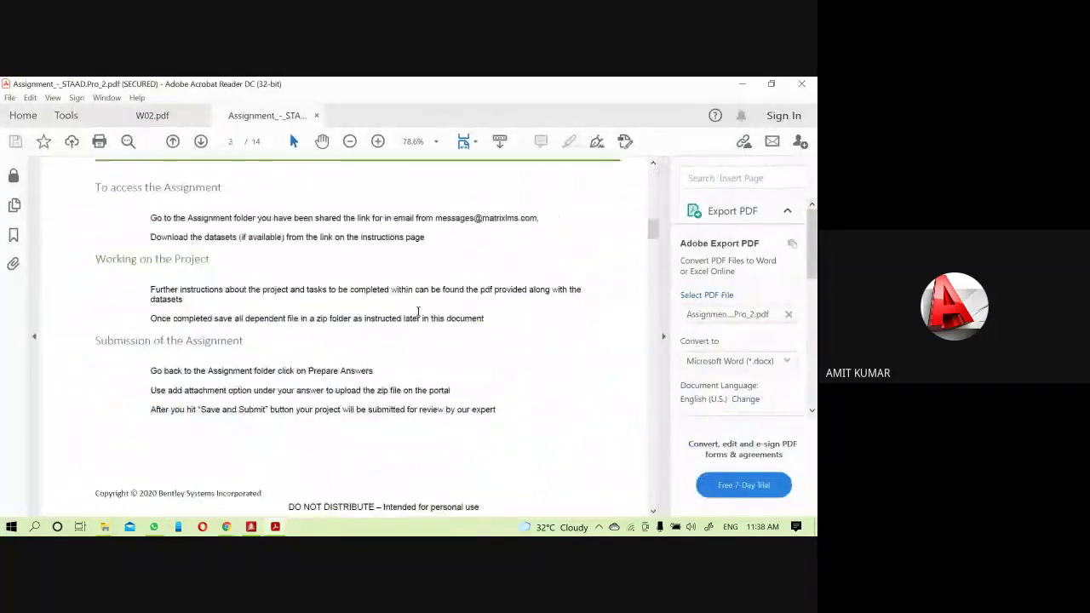
drag(656, 231, 673, 372)
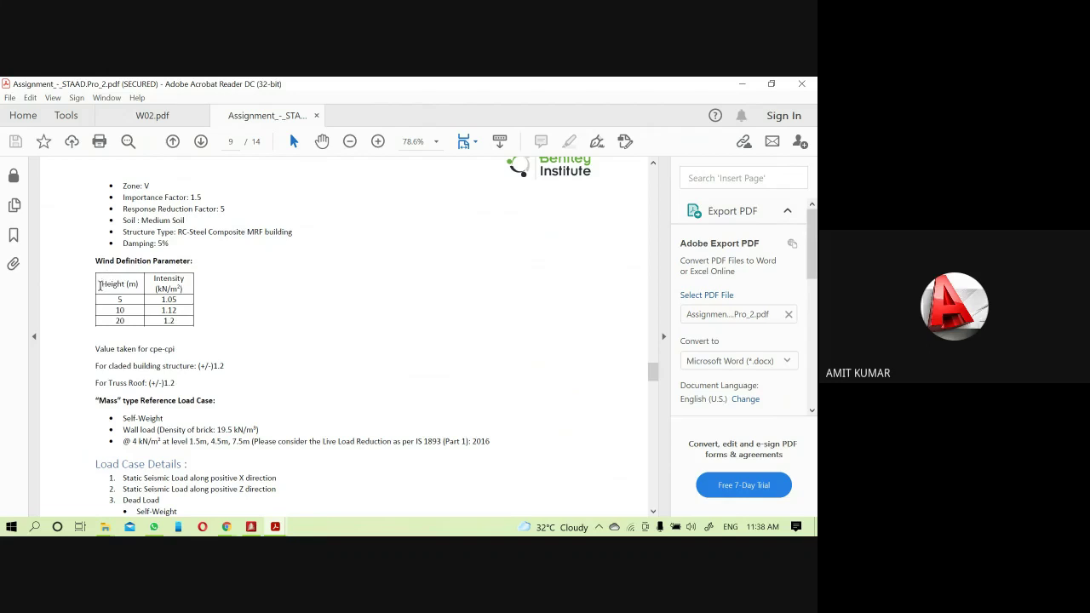
drag(100, 284, 169, 323)
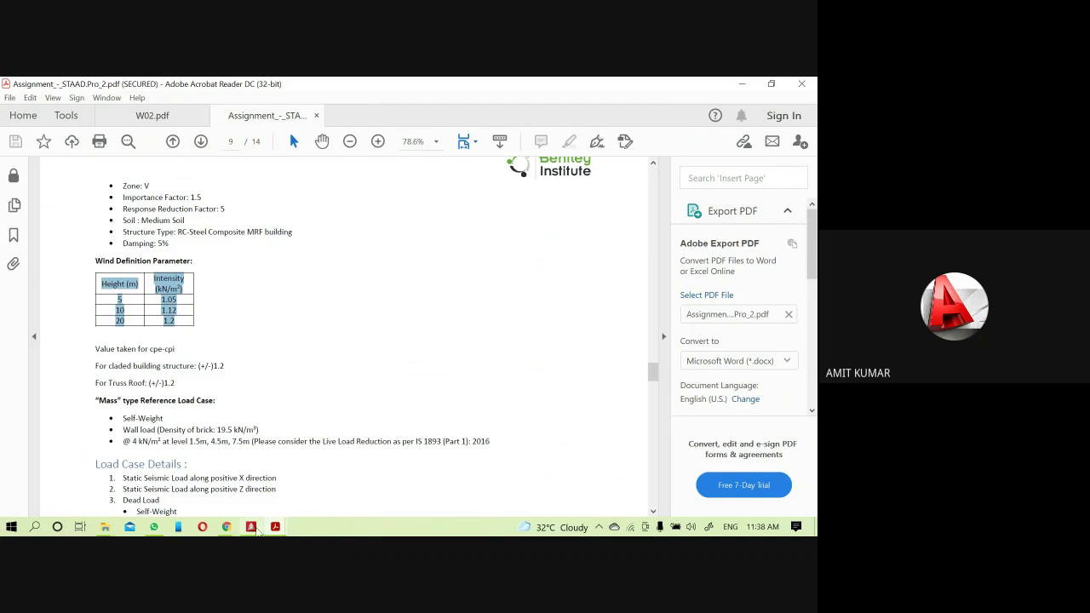
- Switch back to STAAD.Pro and open the intensity settings for the WIND 1 definition under Wind Definitions
mouse_move(255, 527)
click(263, 471)
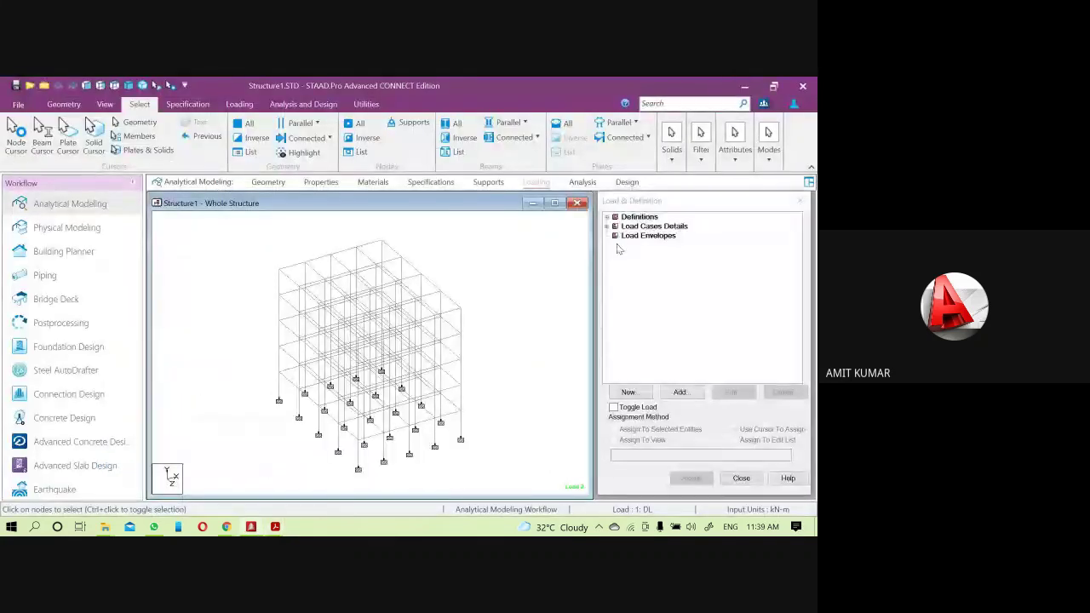
click(609, 223)
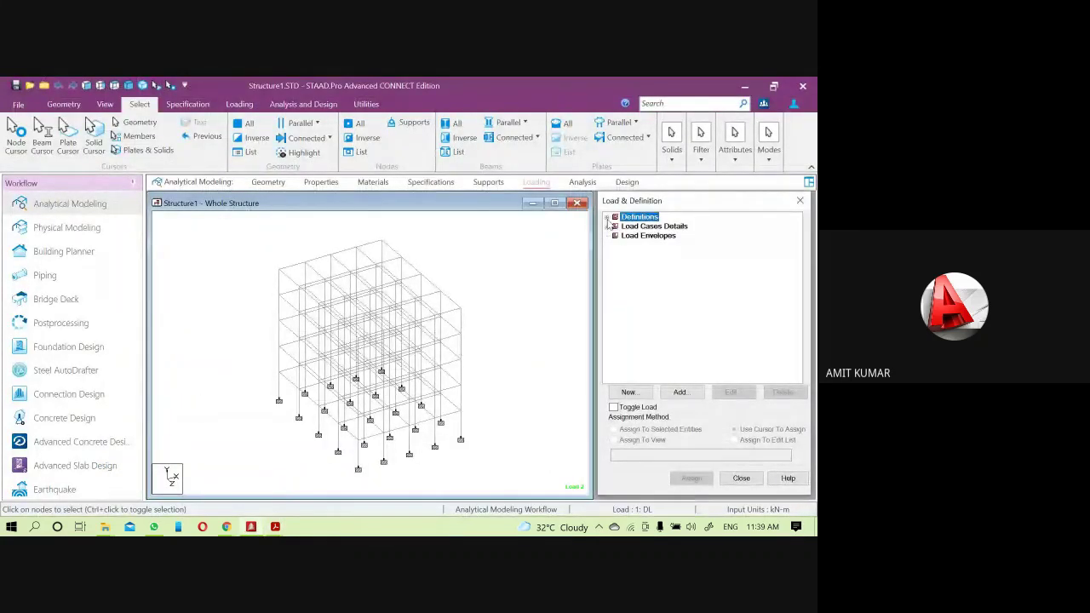
click(607, 218)
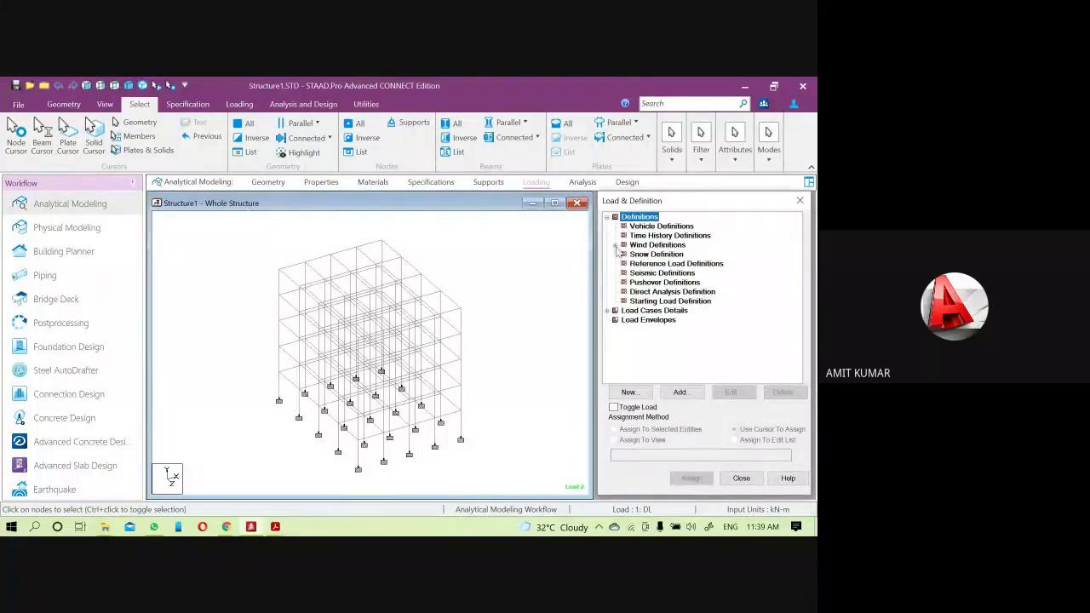
click(622, 246)
click(661, 254)
click(680, 392)
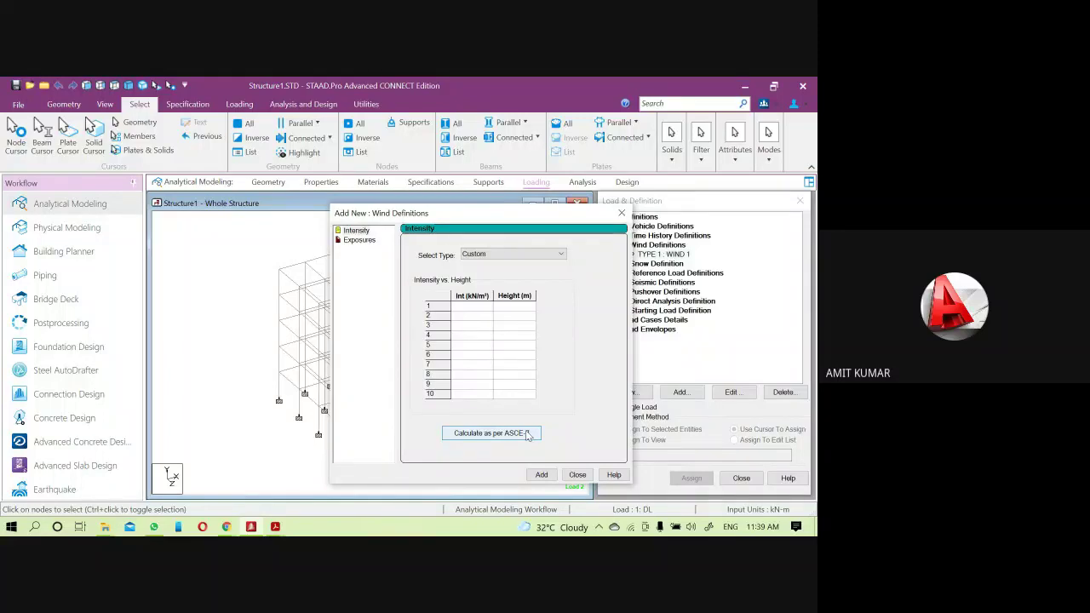
- Open the ASCE-7 wind load calculation and examine its common data, including the building classification category choices
click(527, 433)
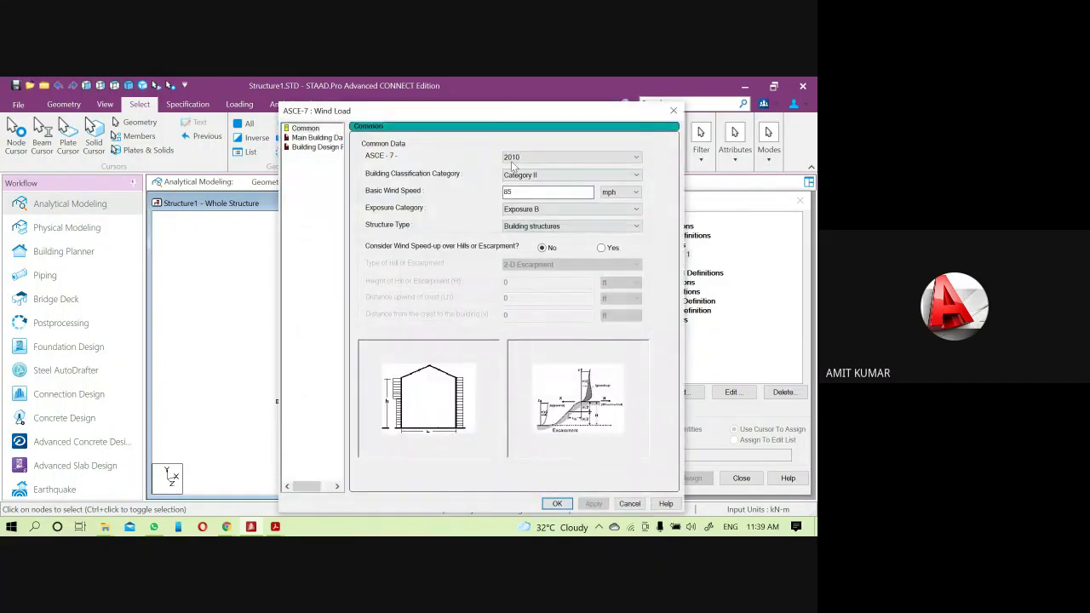
drag(483, 117, 245, 119)
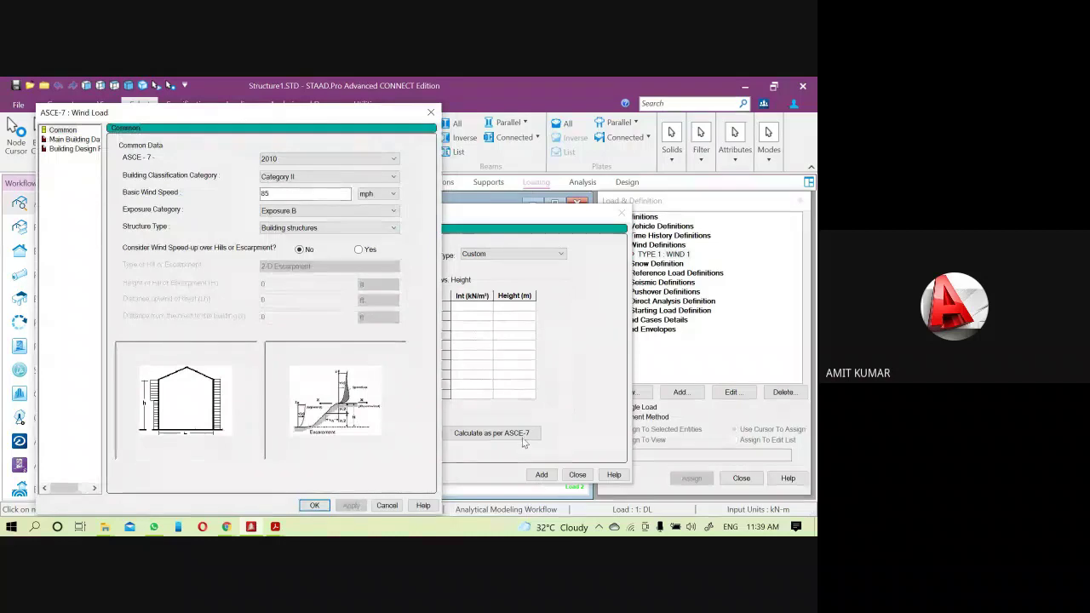
click(313, 177)
click(313, 177)
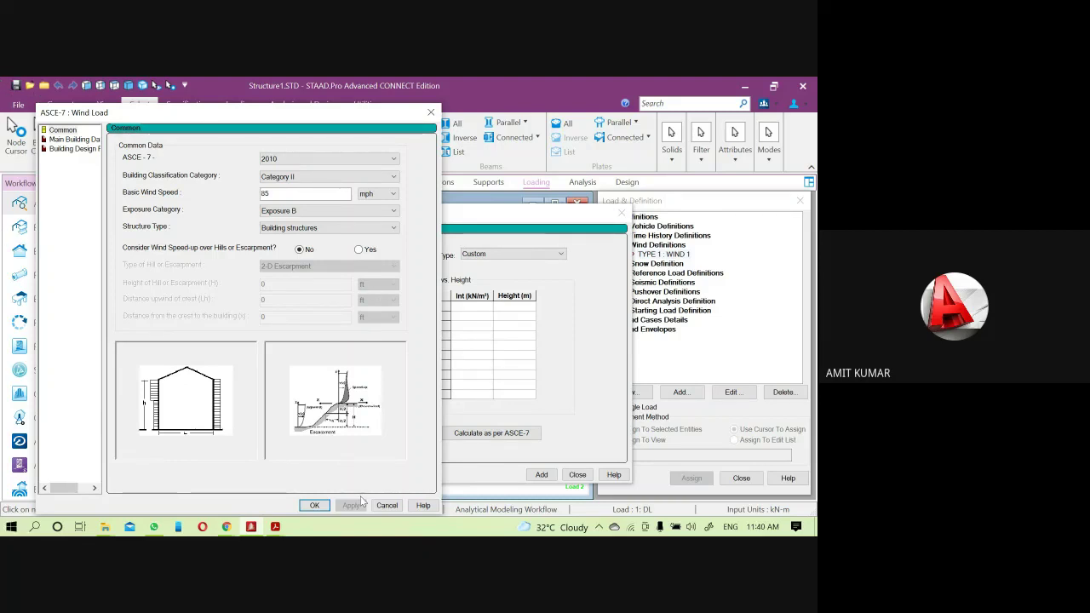
- Switch to the W02 PDF and find the photographs illustrating the terrain categories
click(274, 527)
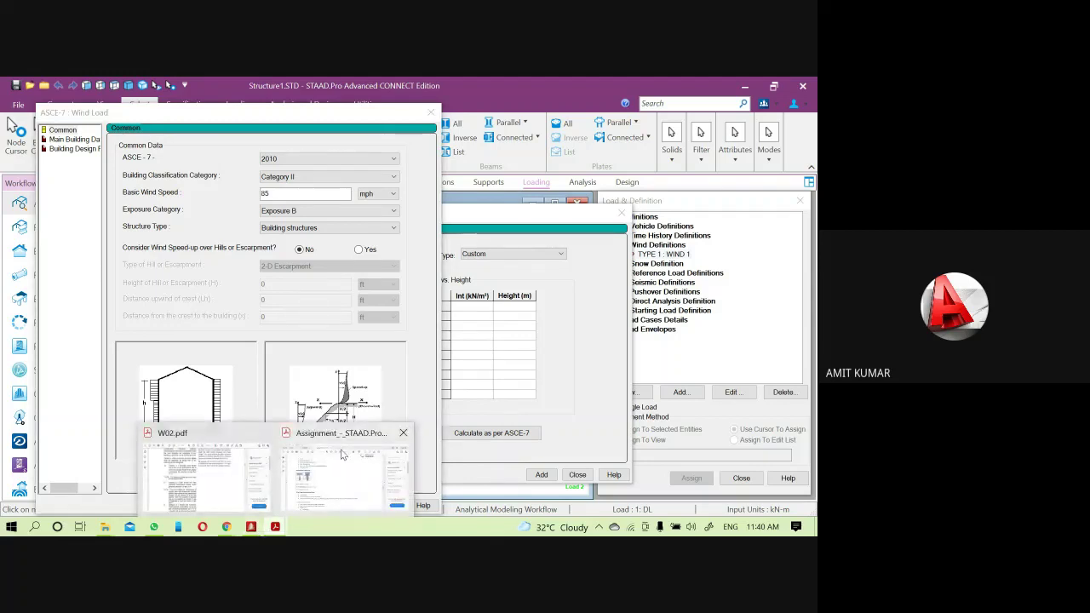
click(237, 467)
scroll(358, 328, down, 5)
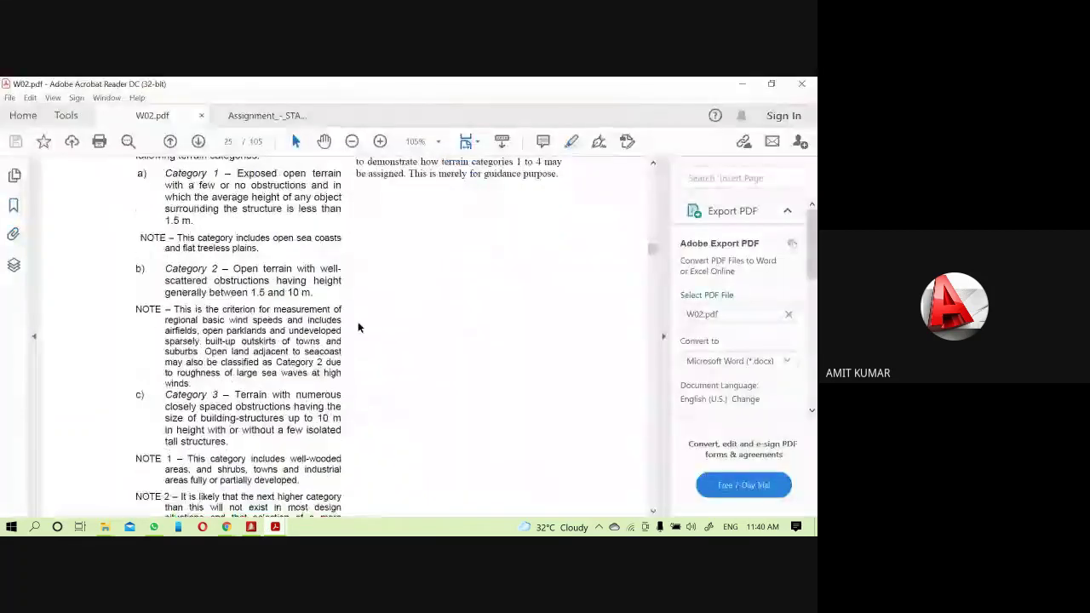
scroll(363, 360, down, 5)
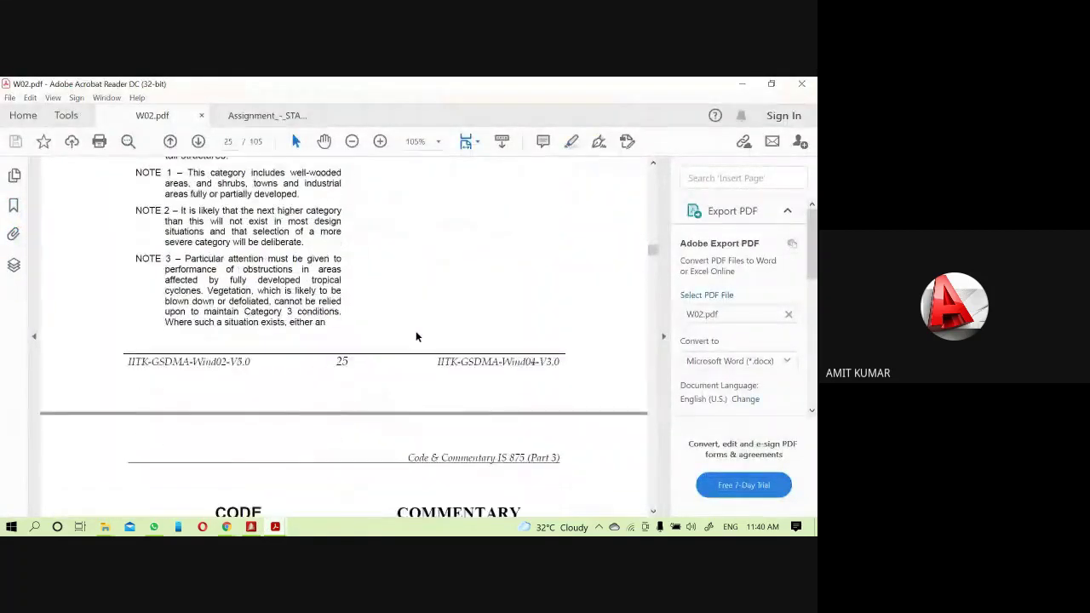
scroll(499, 341, down, 10)
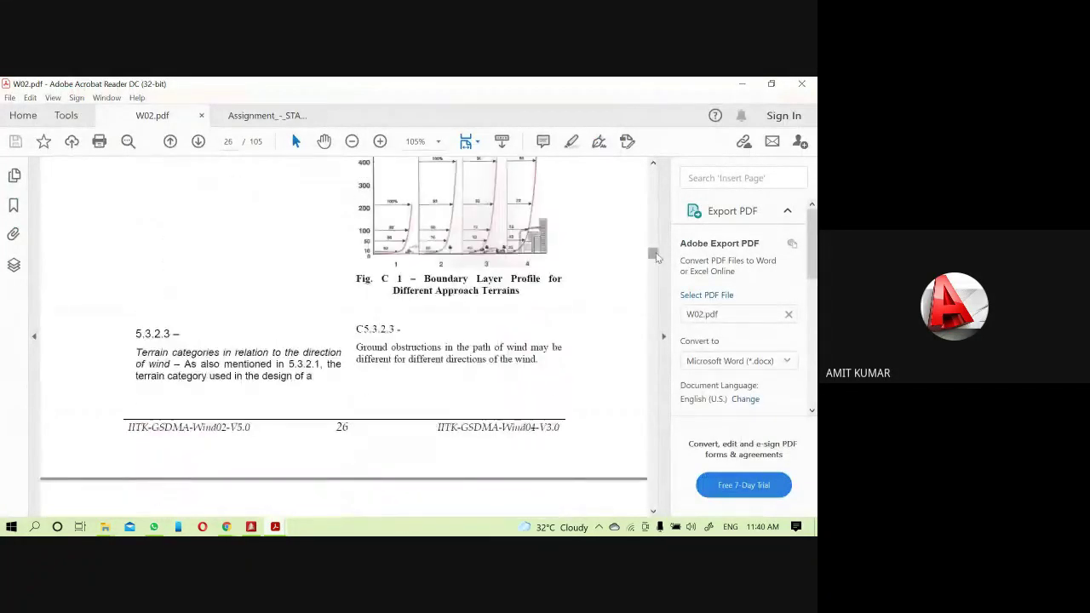
drag(654, 255, 654, 263)
scroll(392, 341, up, 7)
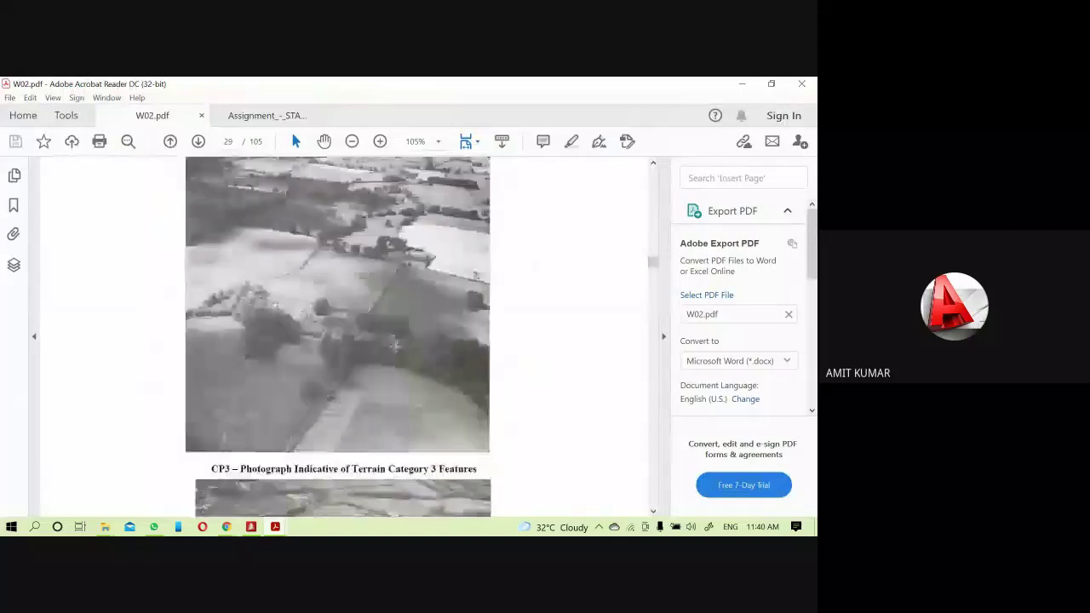
scroll(397, 355, up, 1)
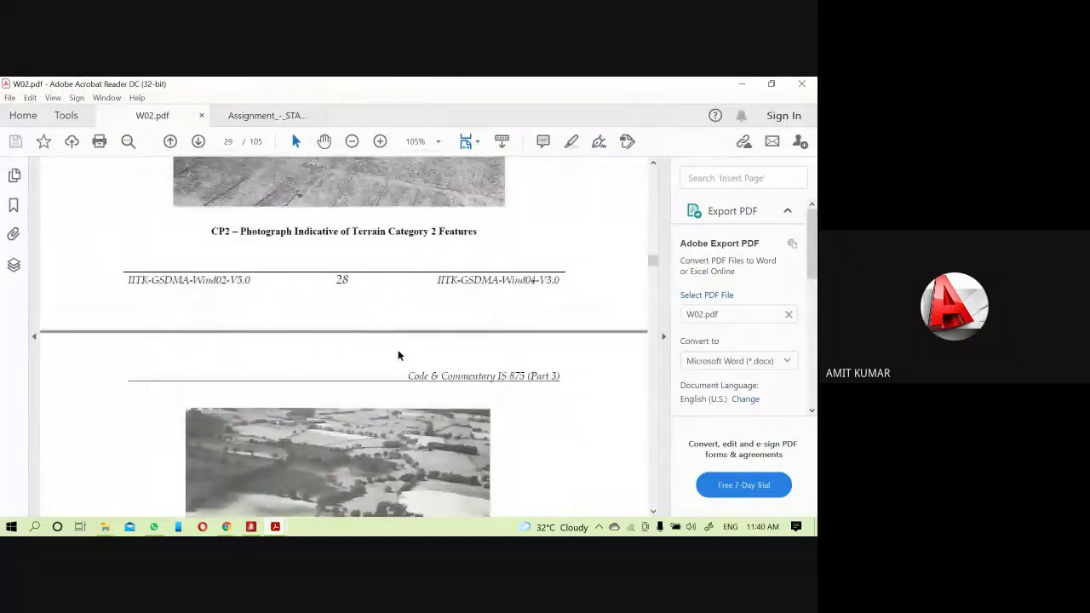
scroll(397, 355, up, 6)
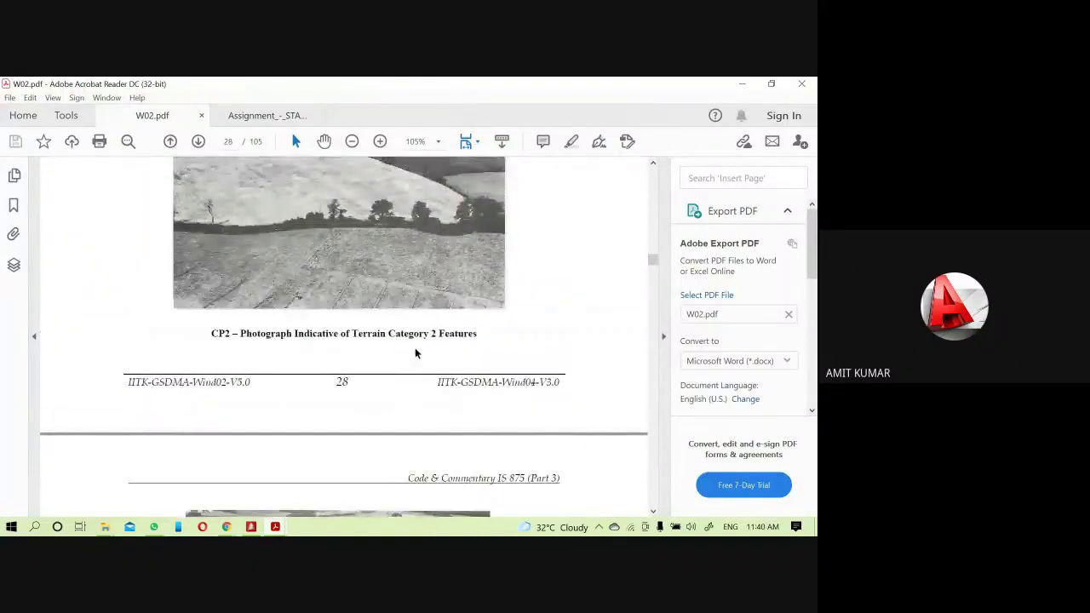
- Compare the photographs of terrain category 1 and terrain category 2 features in the wind code document
scroll(470, 356, up, 3)
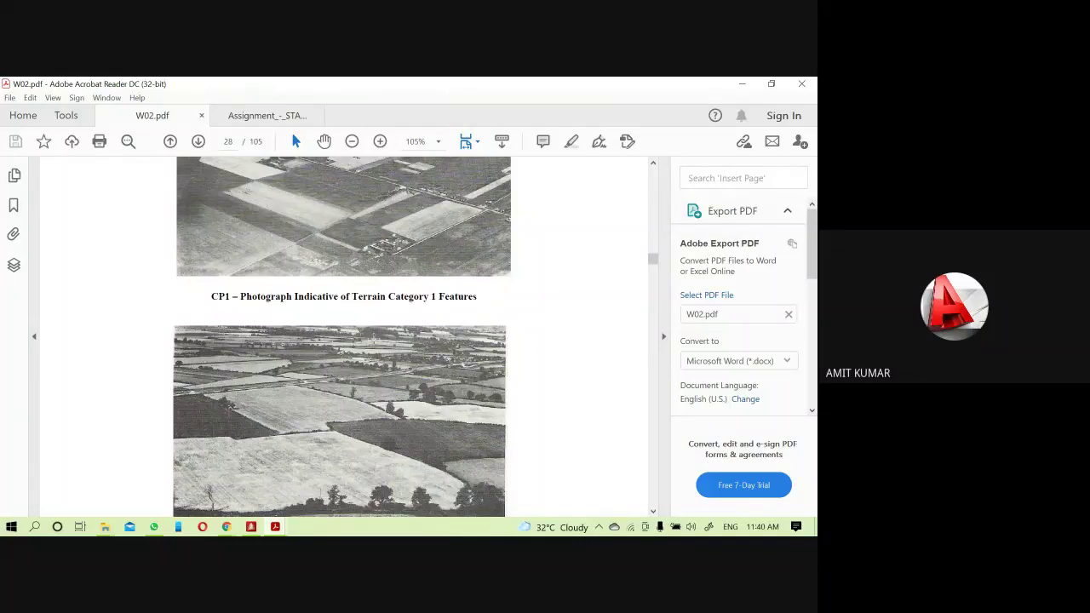
scroll(436, 277, up, 1)
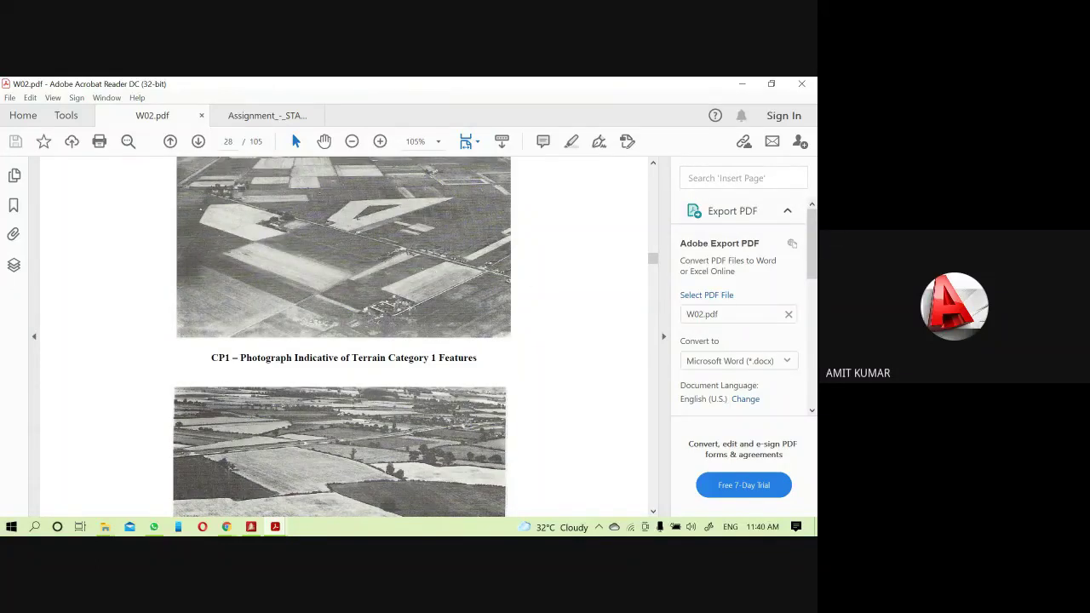
scroll(313, 265, up, 1)
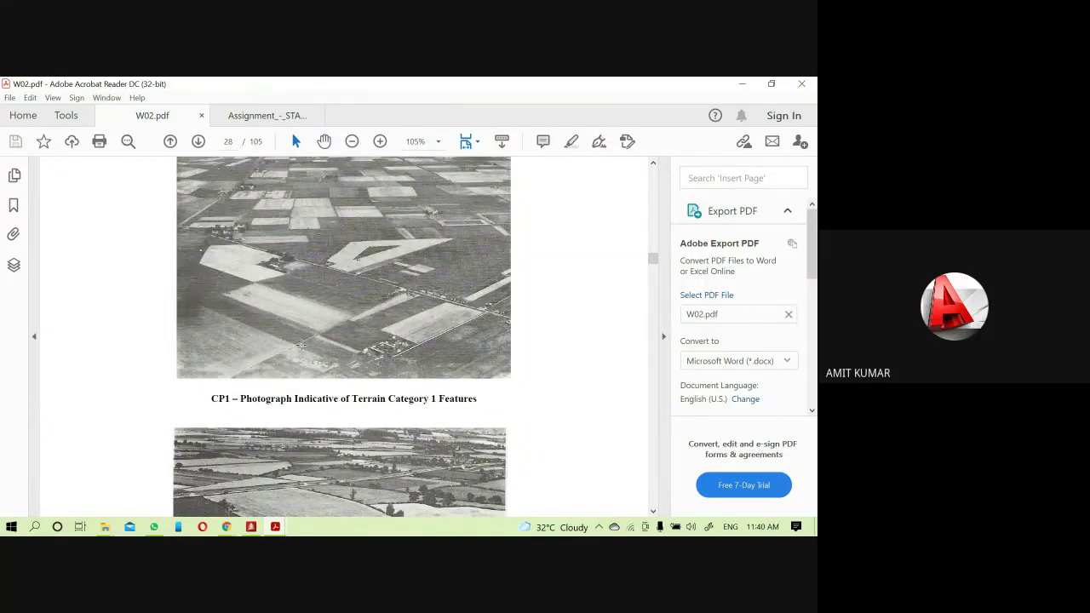
scroll(357, 376, down, 1)
scroll(358, 377, down, 3)
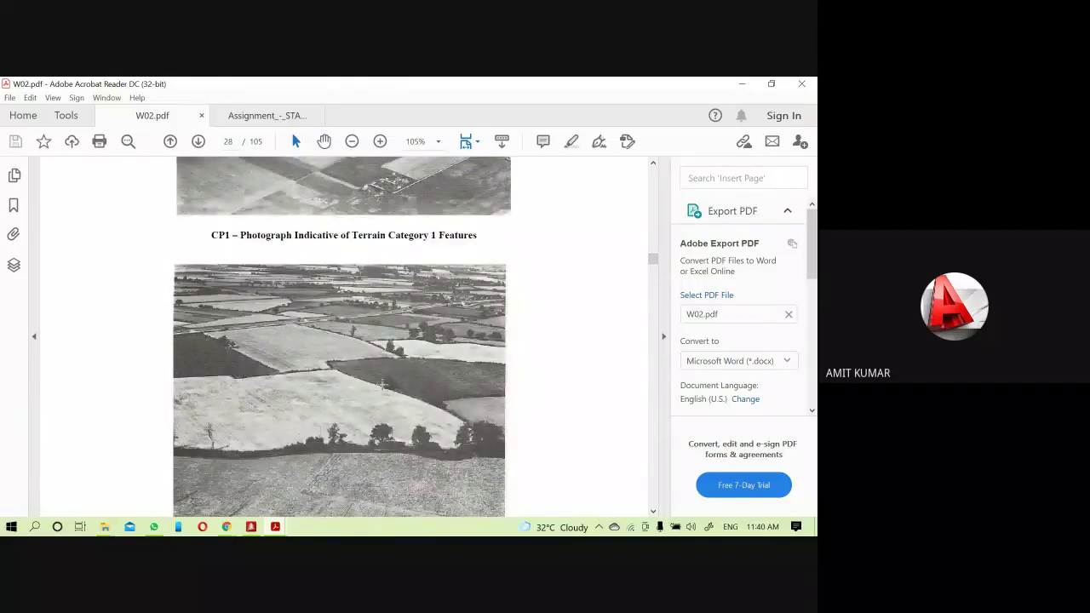
scroll(384, 385, down, 2)
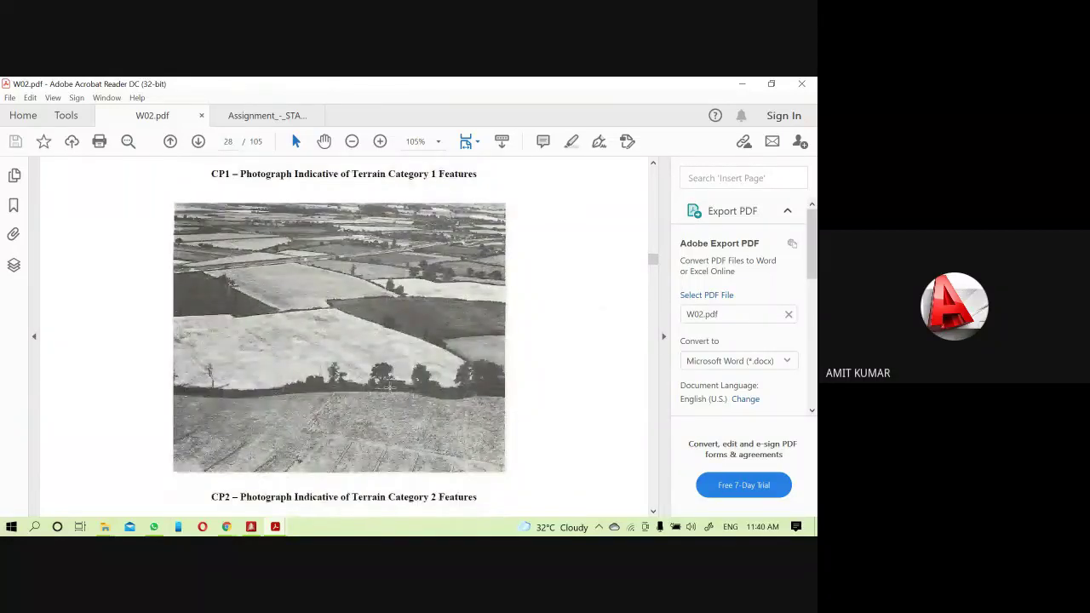
scroll(385, 383, up, 6)
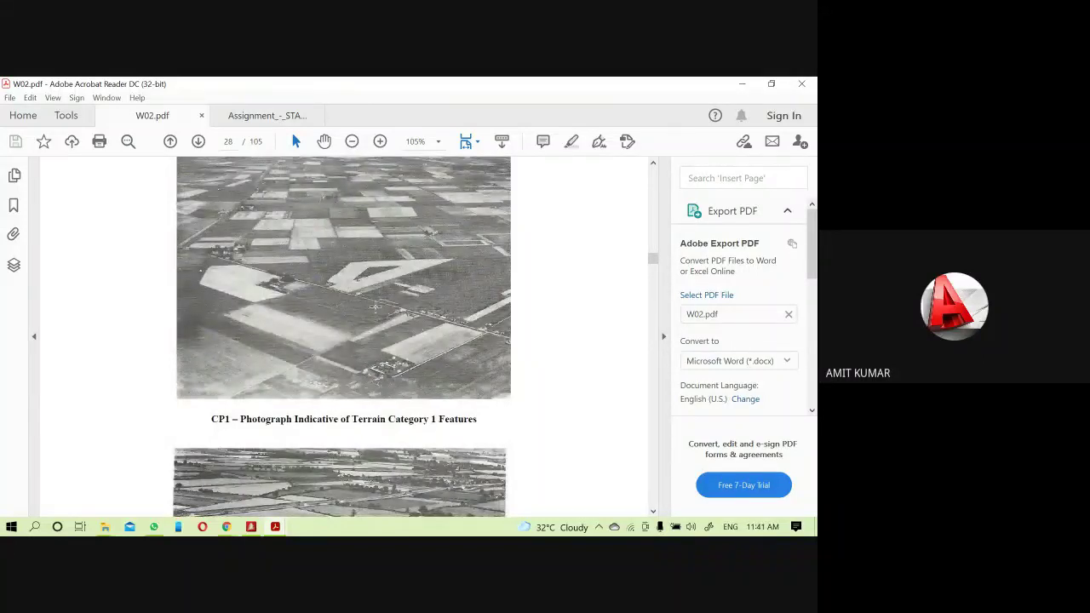
scroll(375, 306, down, 6)
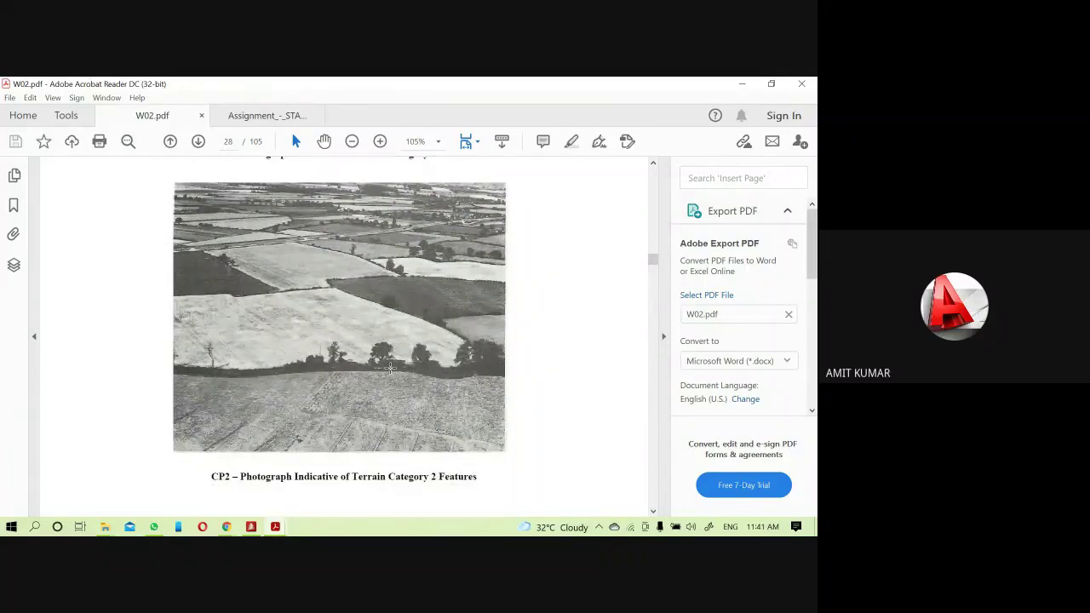
- Examine the photographs of terrain category 3 and terrain category 4 features
scroll(390, 367, down, 6)
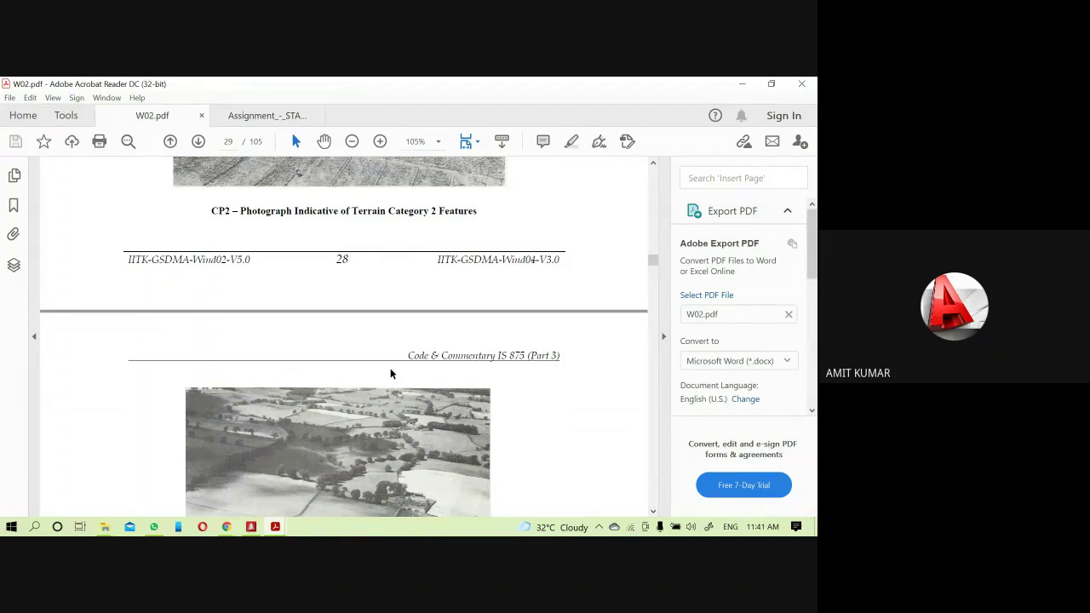
scroll(358, 362, down, 5)
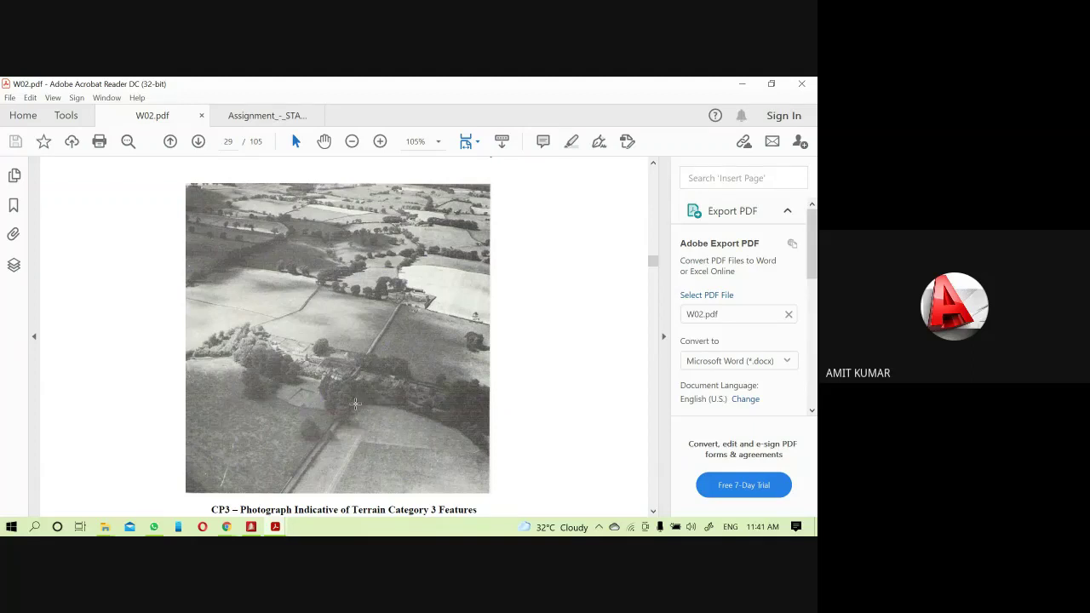
scroll(322, 399, down, 1)
scroll(320, 395, down, 1)
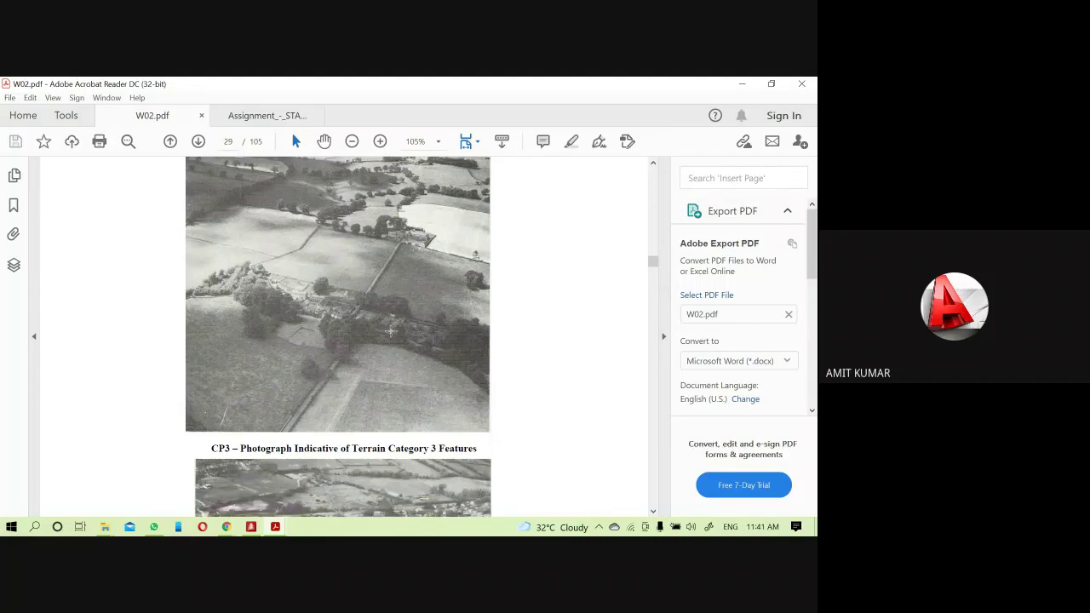
scroll(401, 349, down, 3)
scroll(407, 367, down, 6)
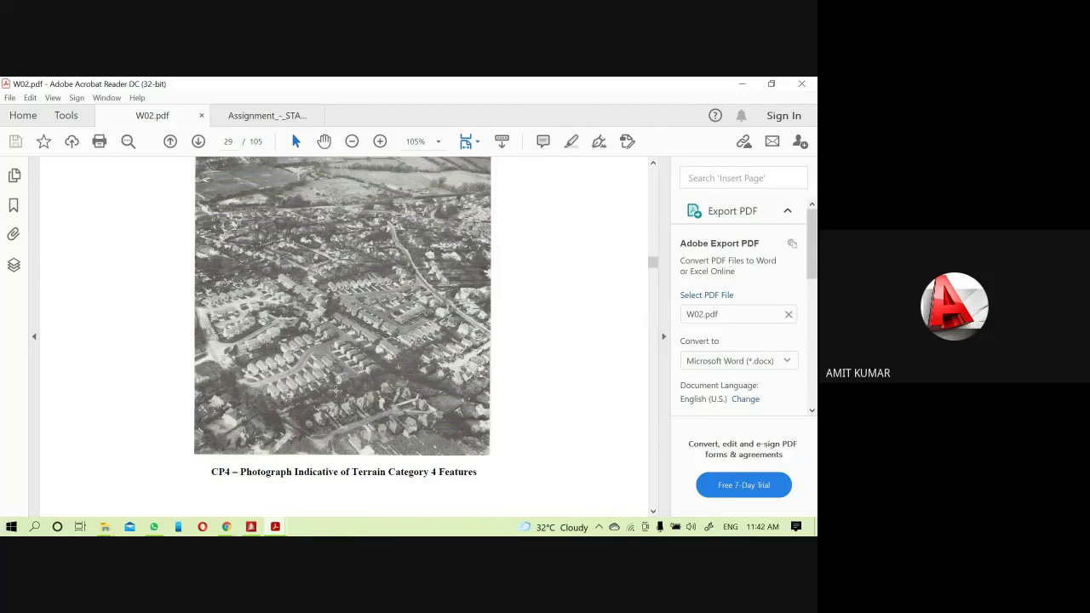
scroll(336, 390, down, 5)
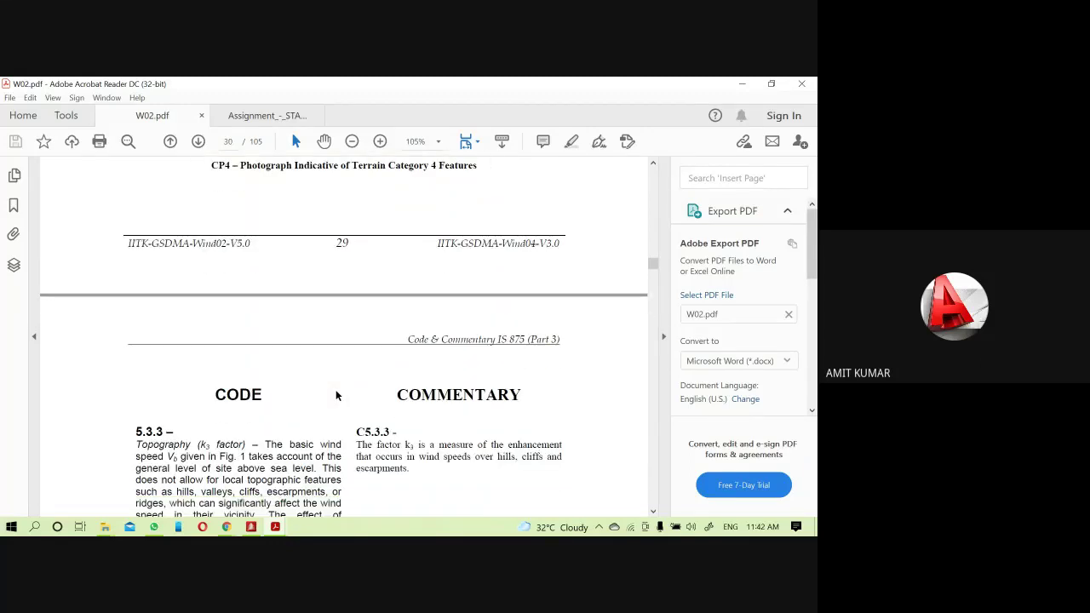
- Review the terrain category photographs again from category 1 onward, continuing to the topography factor section 5.3.3
scroll(336, 390, up, 3)
scroll(336, 389, up, 8)
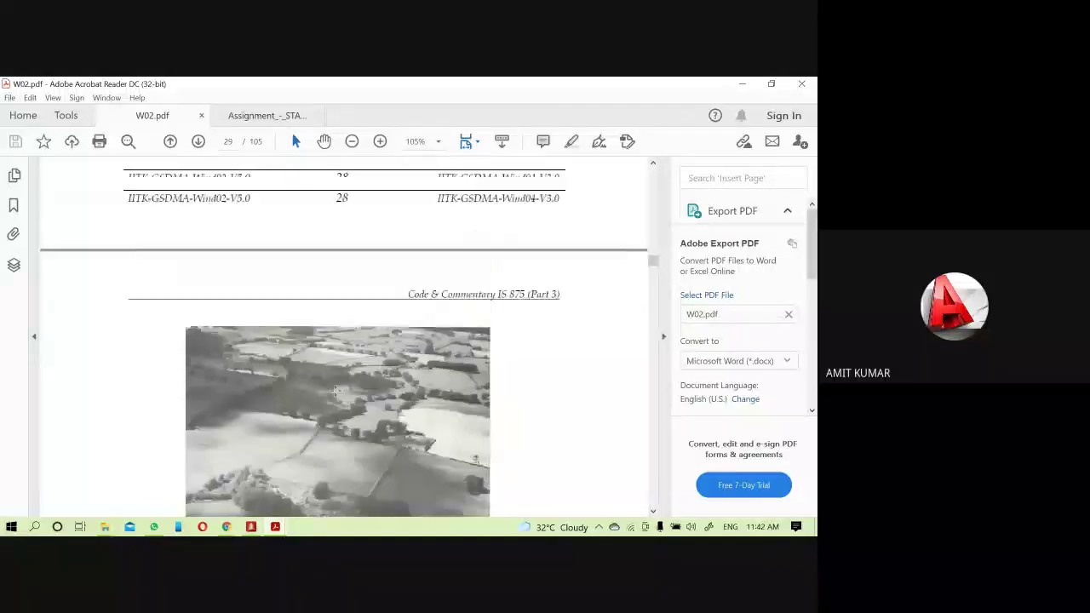
scroll(336, 390, up, 10)
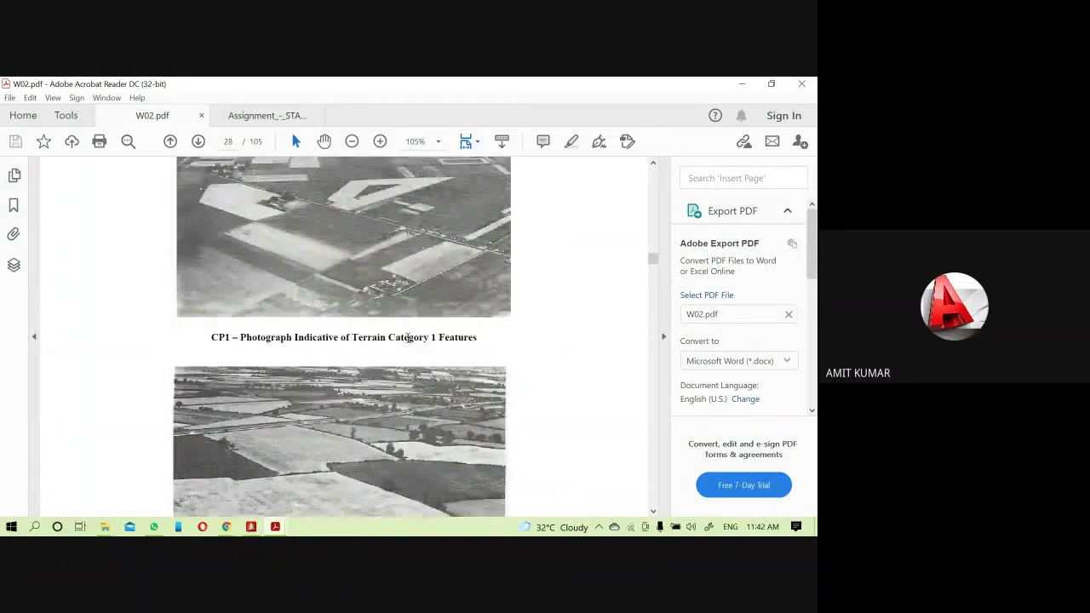
scroll(417, 356, down, 5)
scroll(418, 356, down, 12)
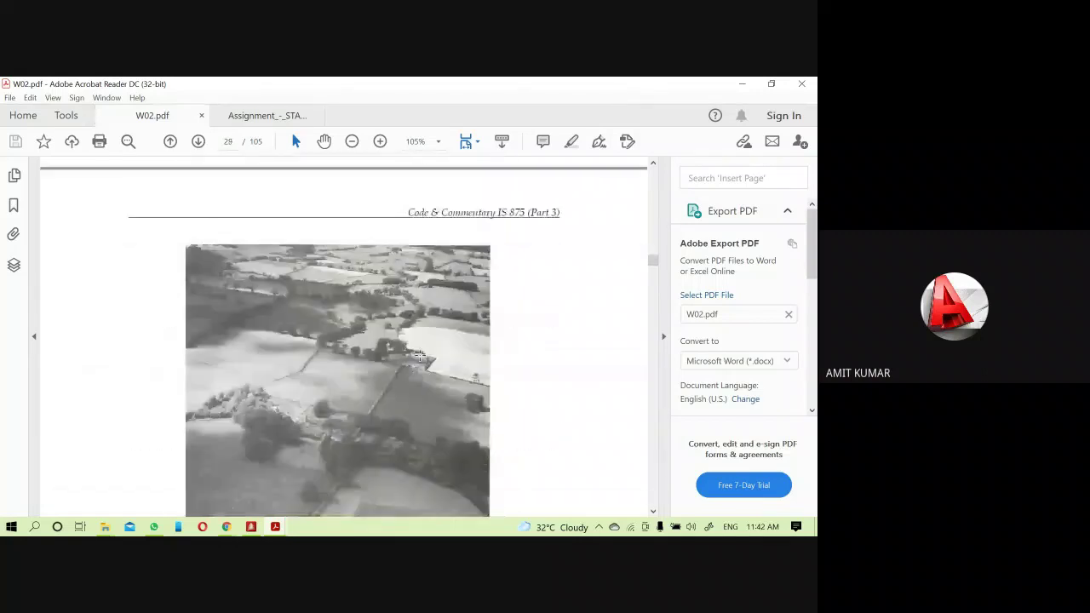
scroll(419, 360, down, 15)
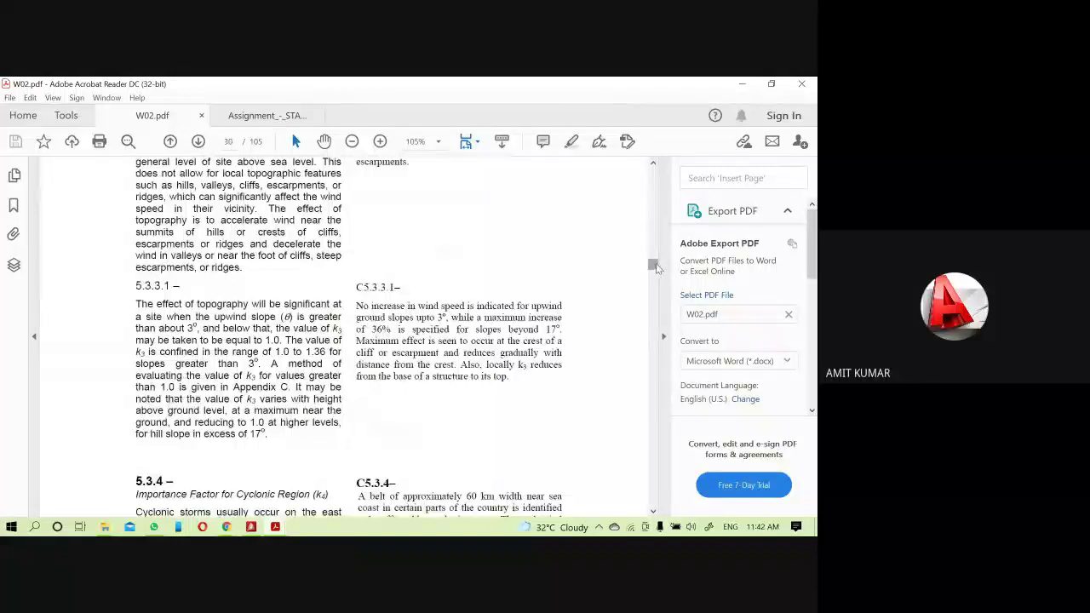
- Find the Figure 1 basic wind speed map of India in the code document and enlarge it to 125%
drag(653, 265, 663, 220)
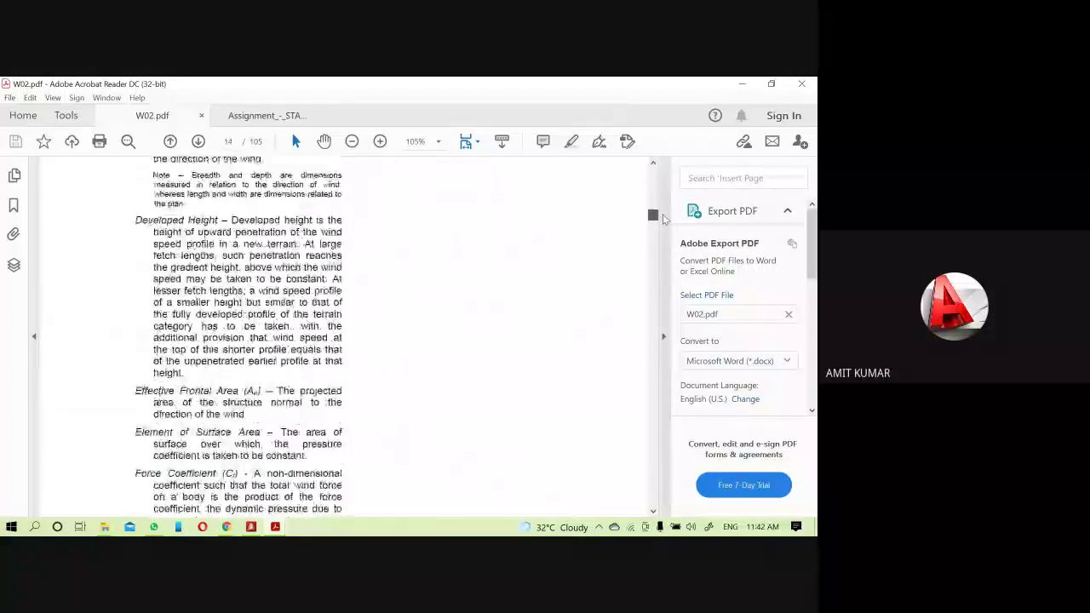
scroll(495, 263, down, 5)
scroll(487, 292, down, 3)
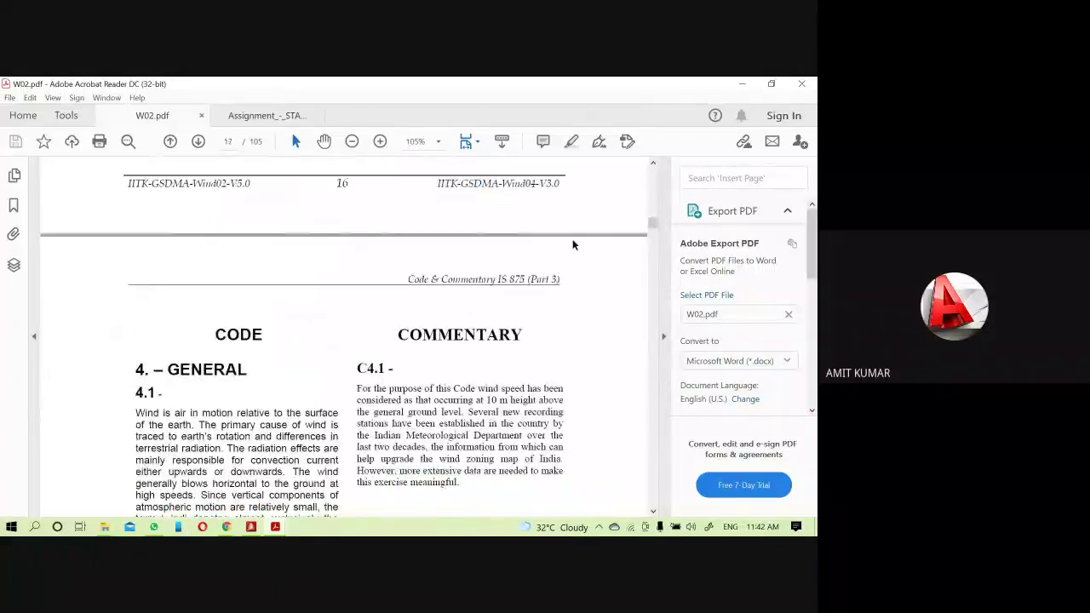
drag(652, 222, 659, 245)
scroll(481, 298, up, 10)
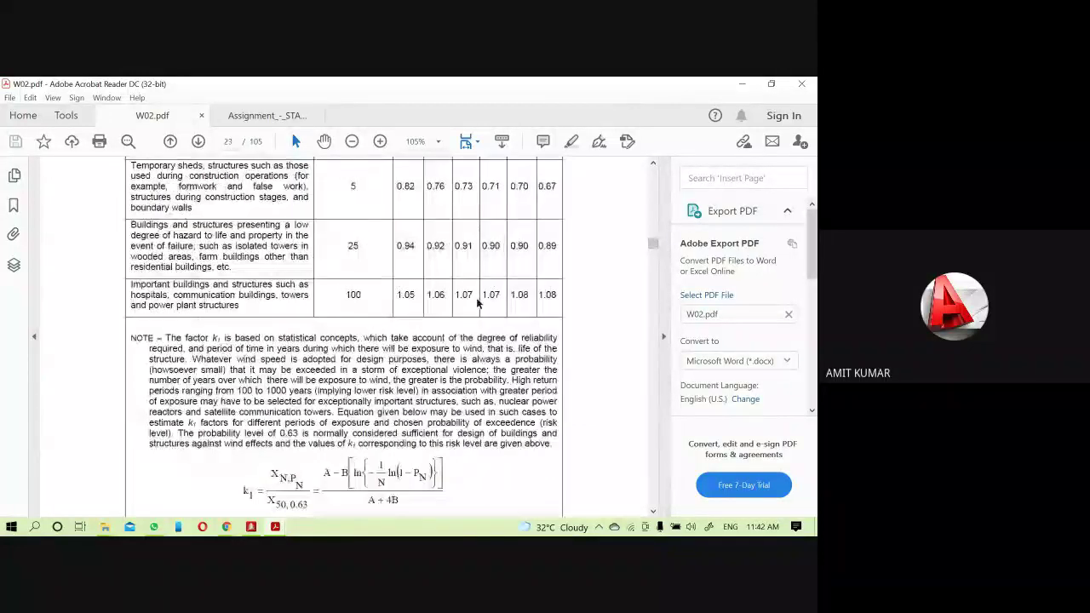
scroll(476, 299, up, 8)
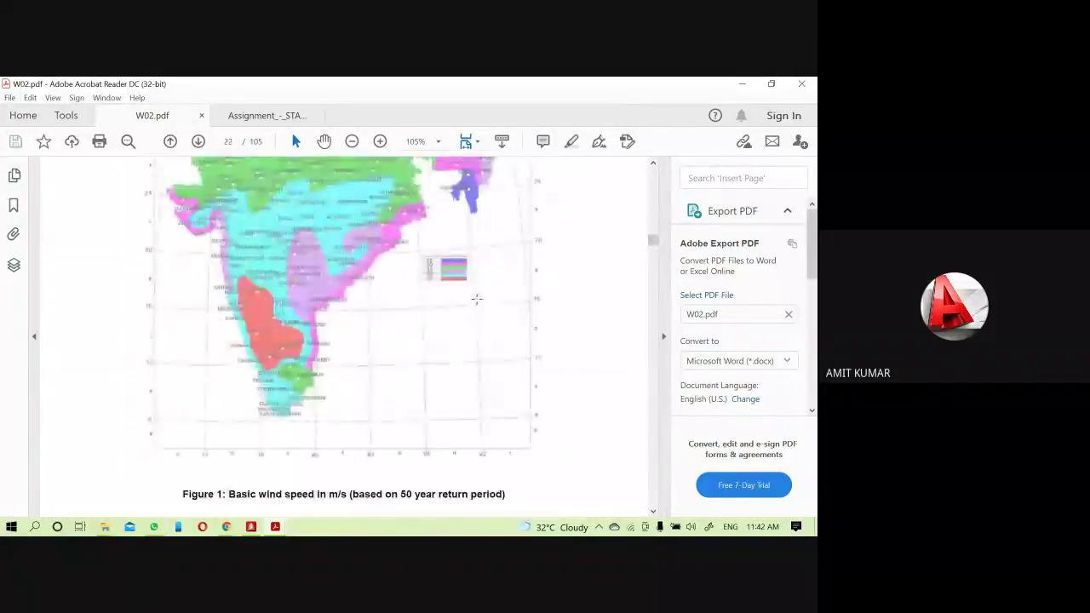
click(380, 141)
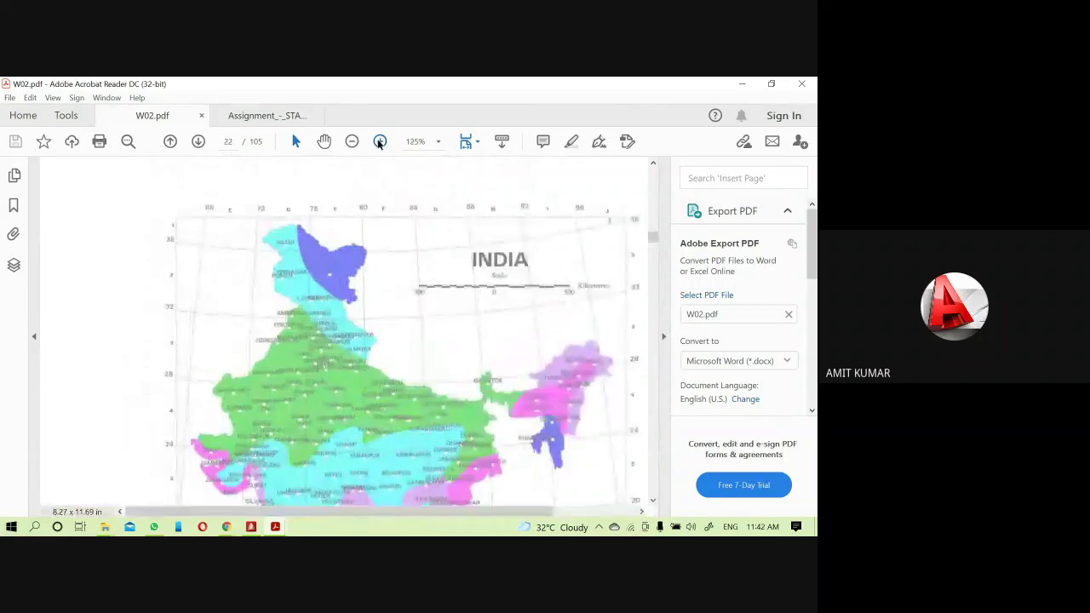
- Enlarge the basic wind speed map of India to 150% and examine its coloured wind zones from north to south
click(380, 141)
drag(294, 517, 372, 510)
scroll(515, 335, down, 5)
scroll(515, 336, up, 5)
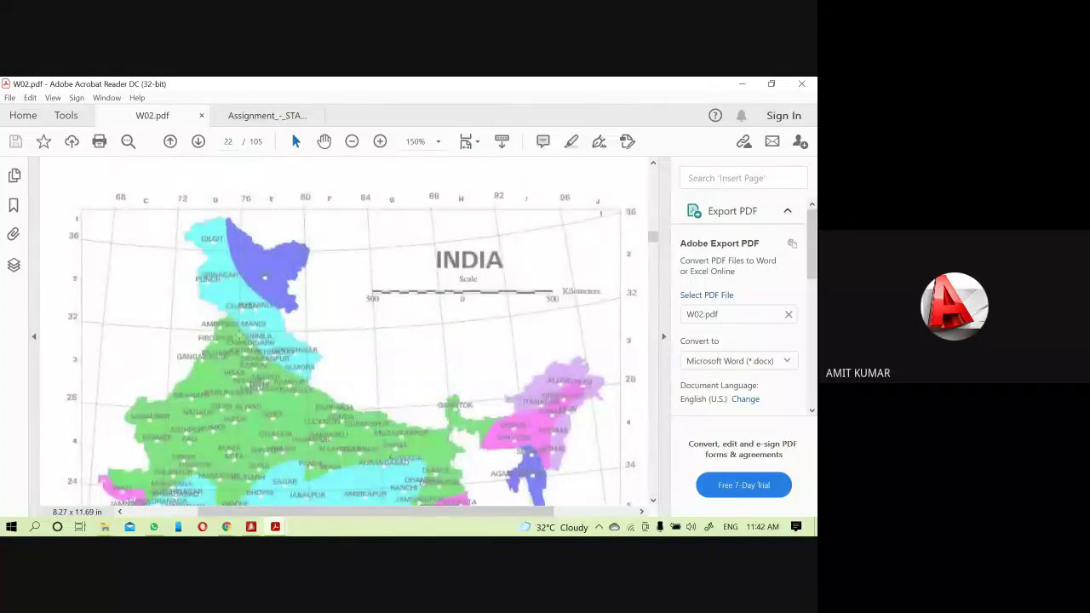
scroll(239, 335, down, 3)
scroll(240, 335, down, 3)
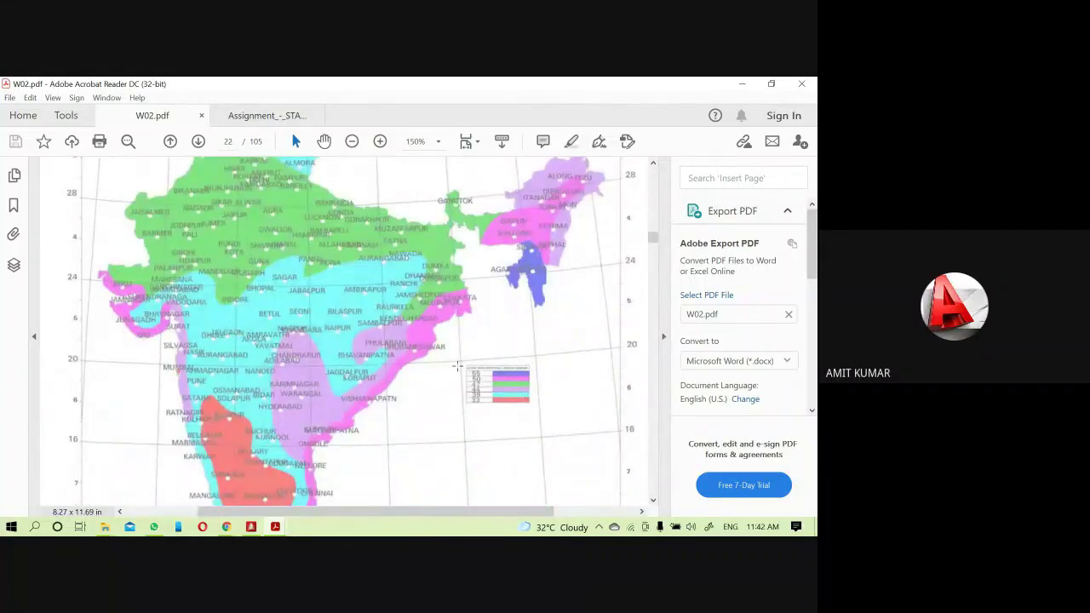
scroll(445, 364, up, 1)
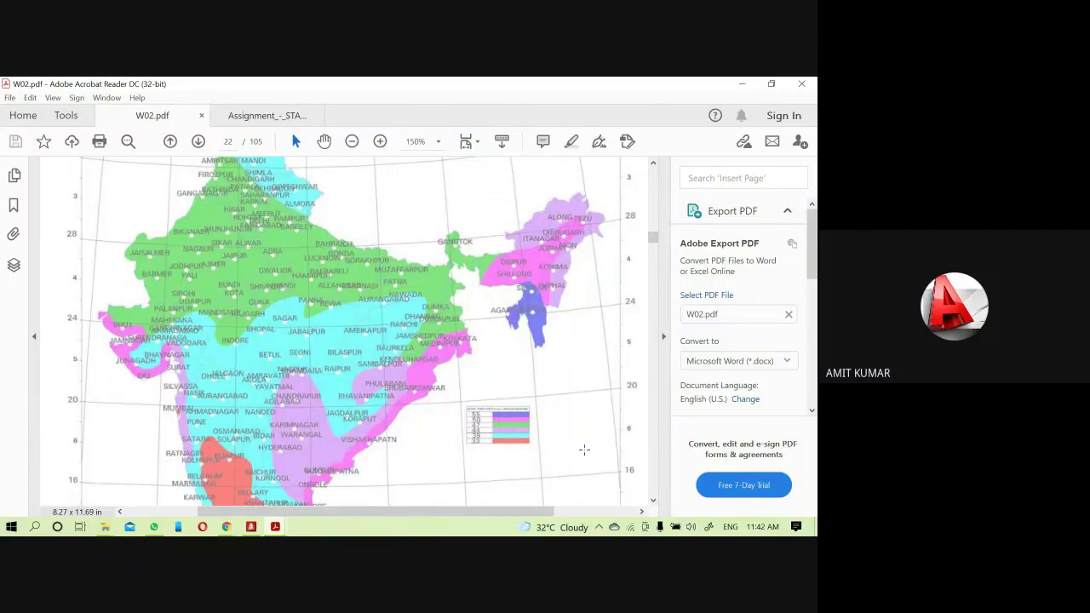
- Enlarge the wind map to 300% and read the colour legend of basic wind speeds beside the east coast
click(380, 142)
click(381, 142)
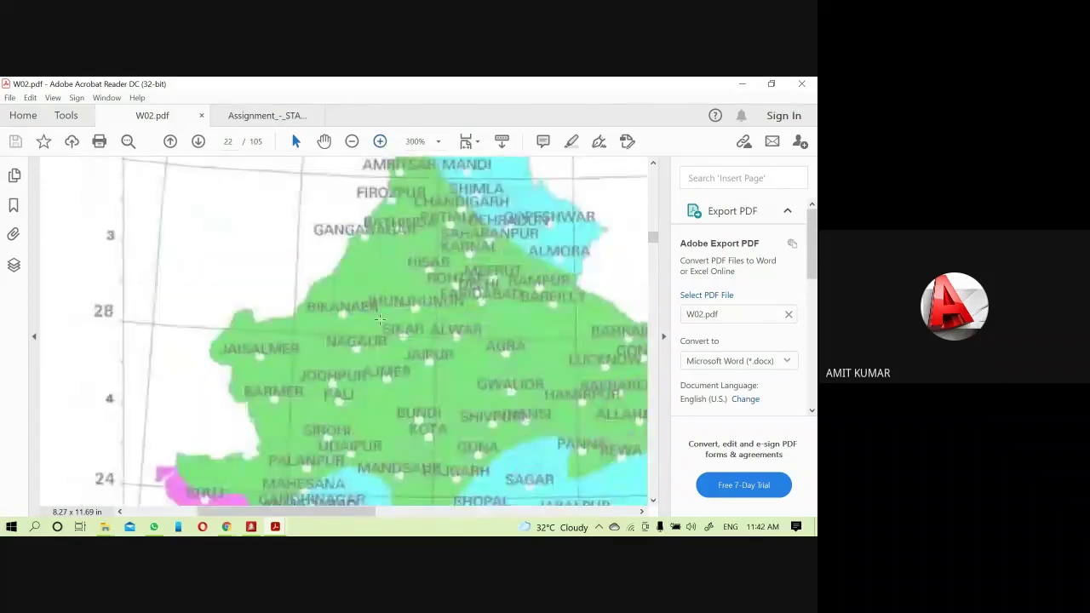
drag(330, 507, 500, 434)
scroll(499, 434, down, 10)
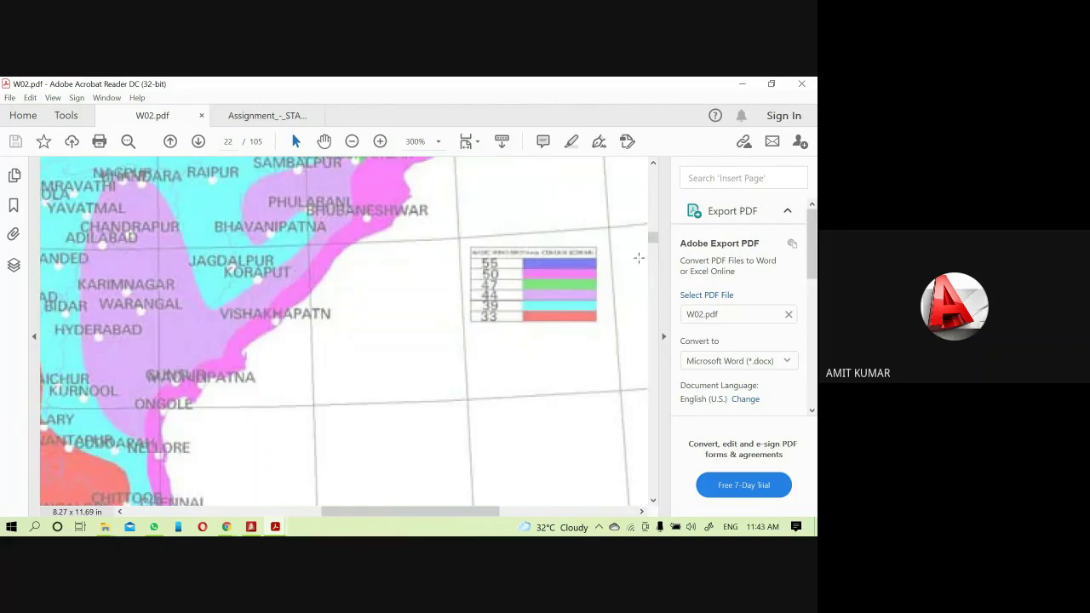
- Leave the wind map, reduce the document zoom to 125% and decline the incoming voice call
drag(652, 238, 652, 186)
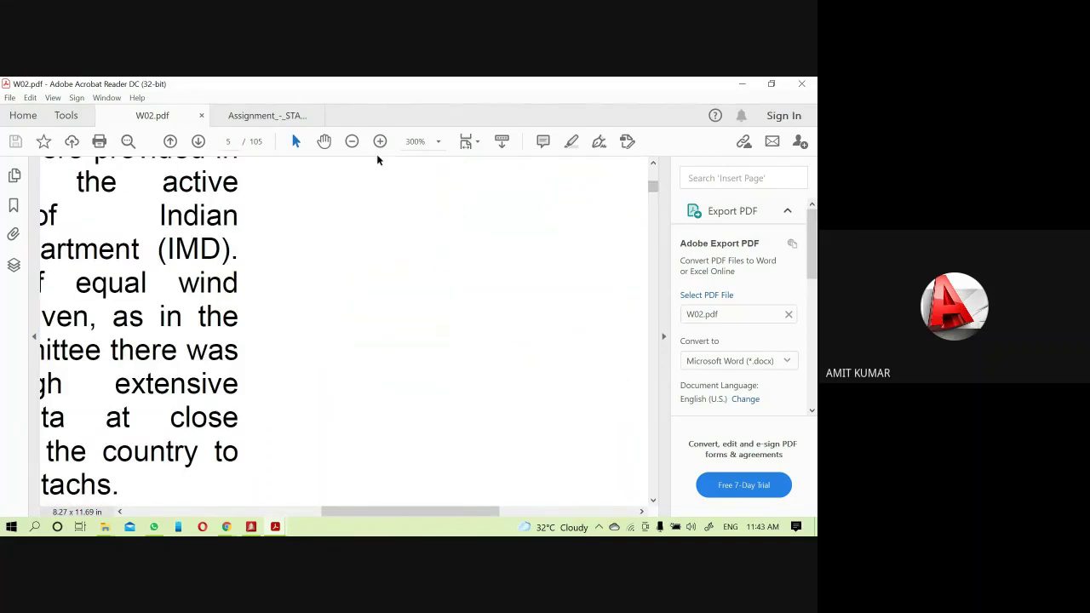
click(352, 142)
click(352, 142)
click(352, 142)
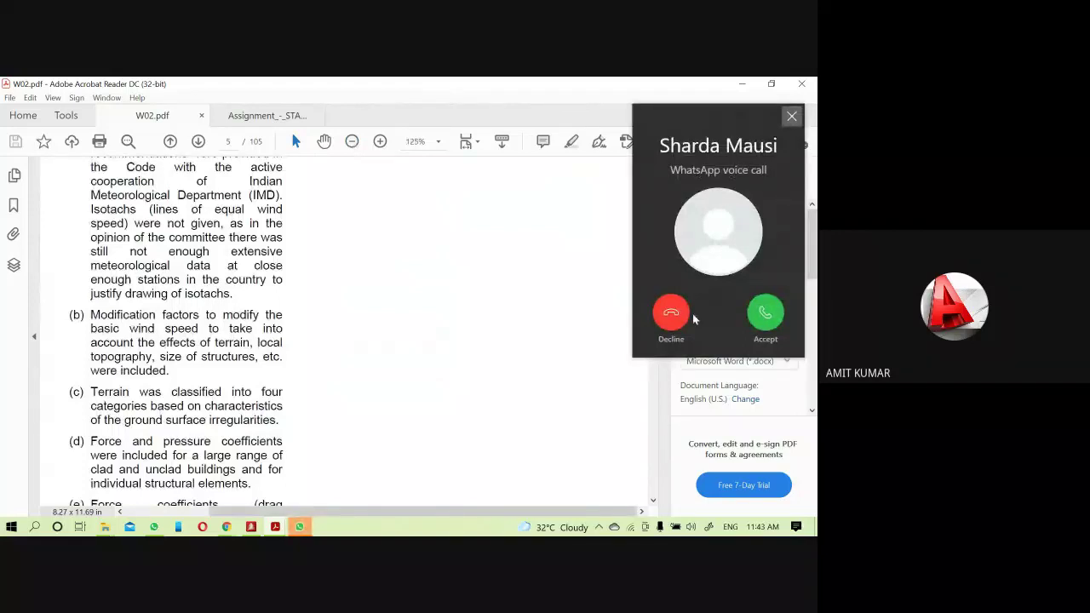
click(672, 314)
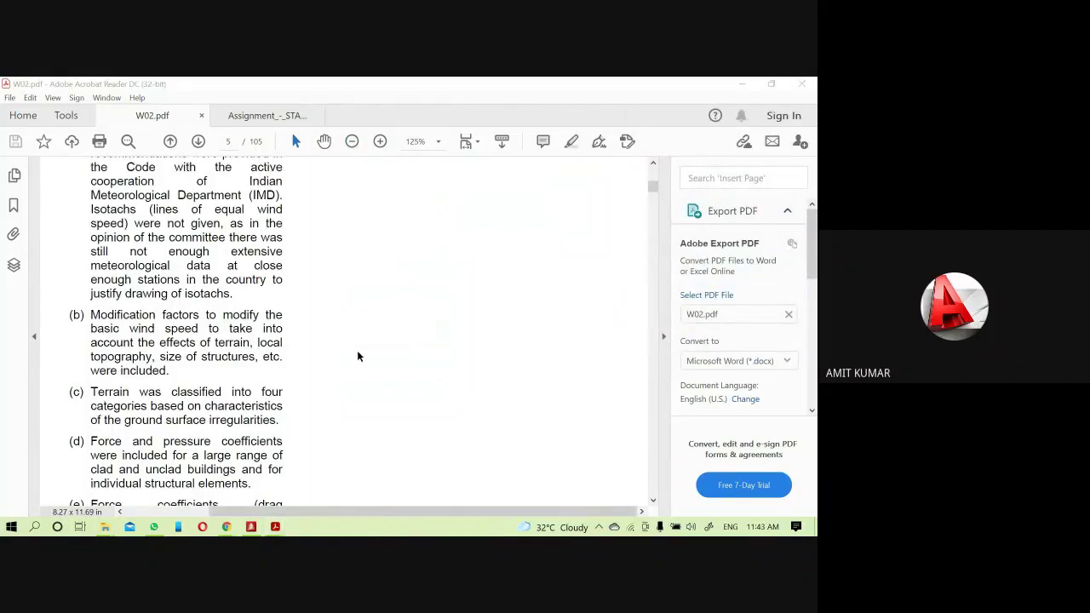
- Search the wind code document for "lucknow" and look at its entry in the Appendix A basic wind speed table
scroll(475, 361, up, 1)
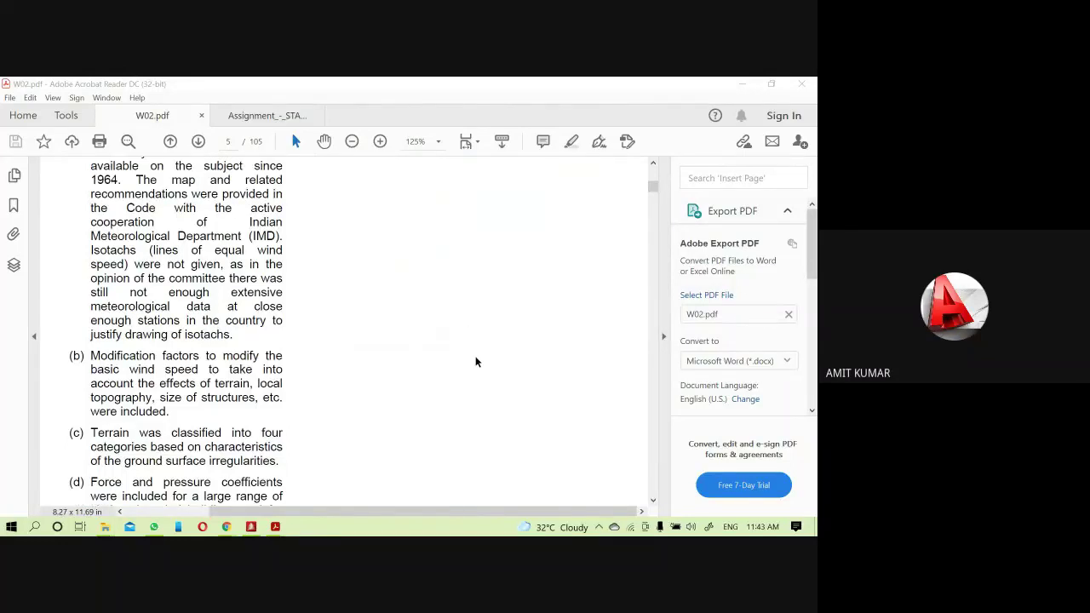
scroll(475, 362, up, 1)
click(442, 359)
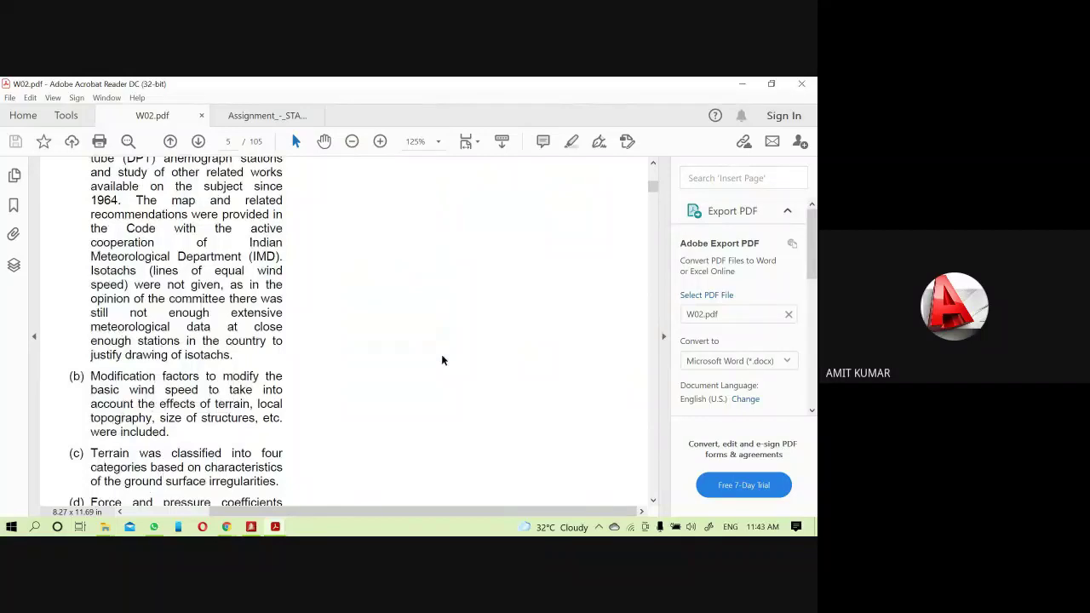
key(alt)
key(Escape)
key(ctrl+f)
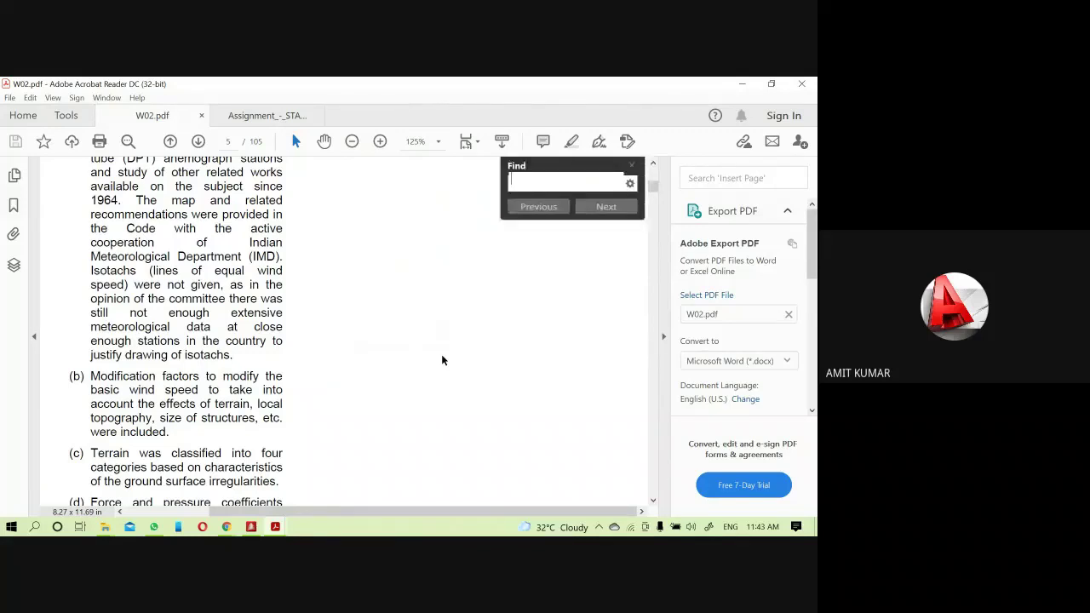
text(k)
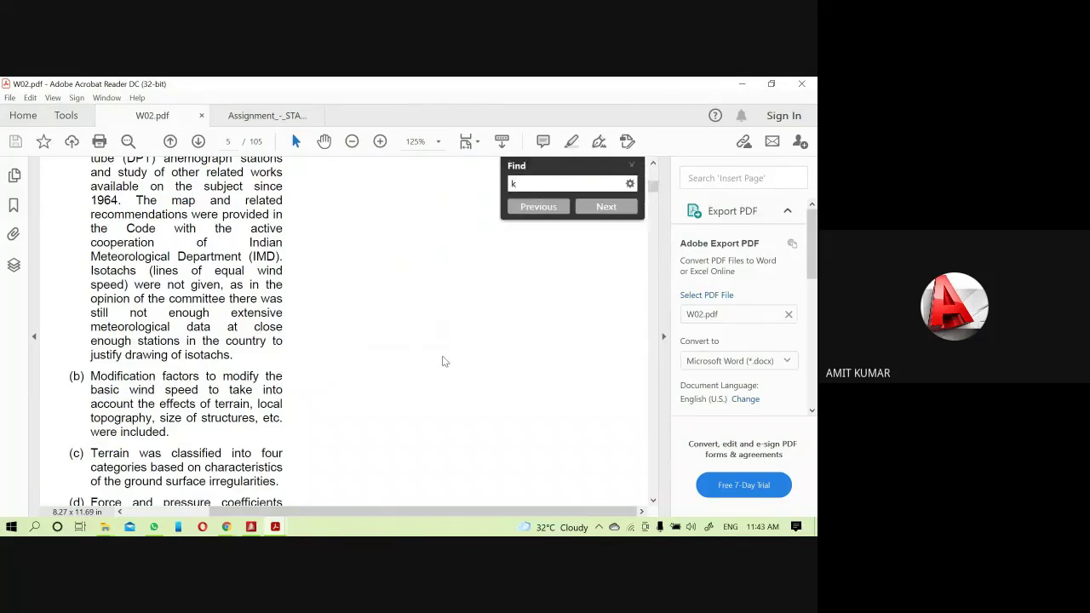
key(BackSpace)
text(luc)
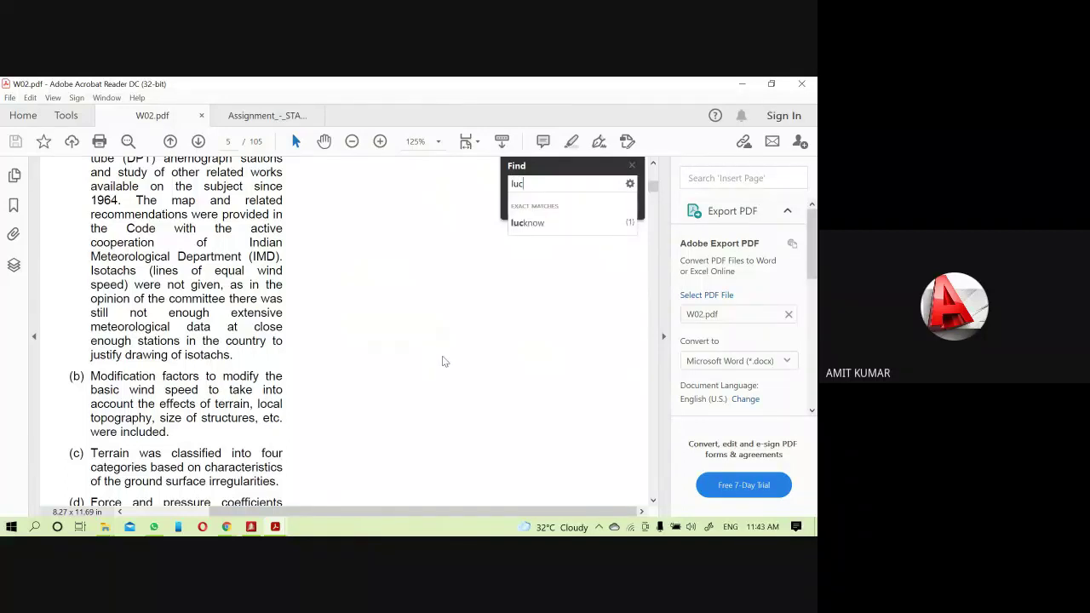
click(526, 222)
scroll(392, 290, down, 1)
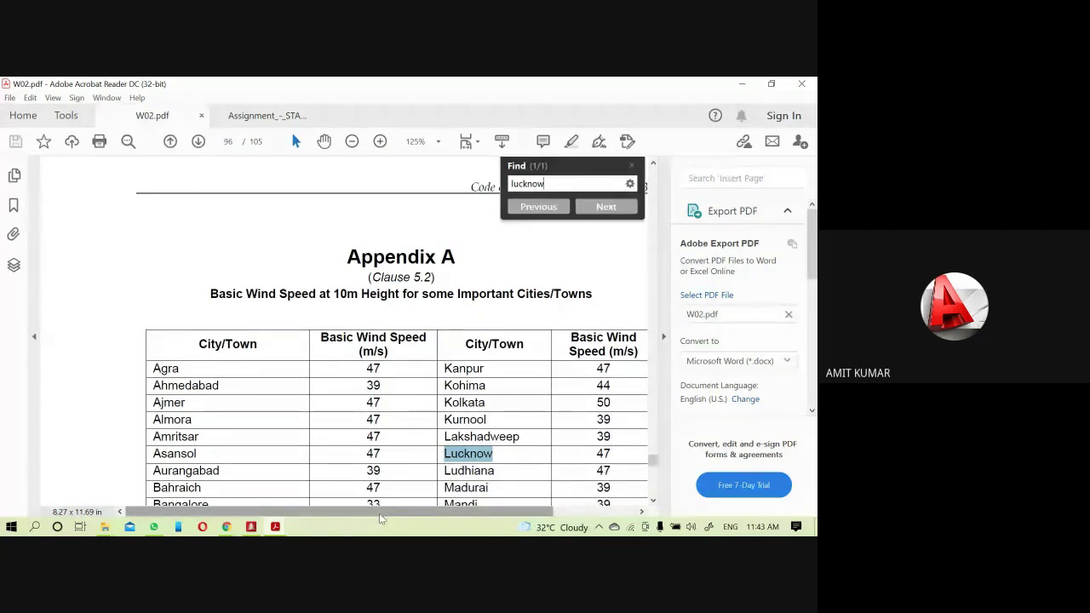
drag(378, 518, 392, 517)
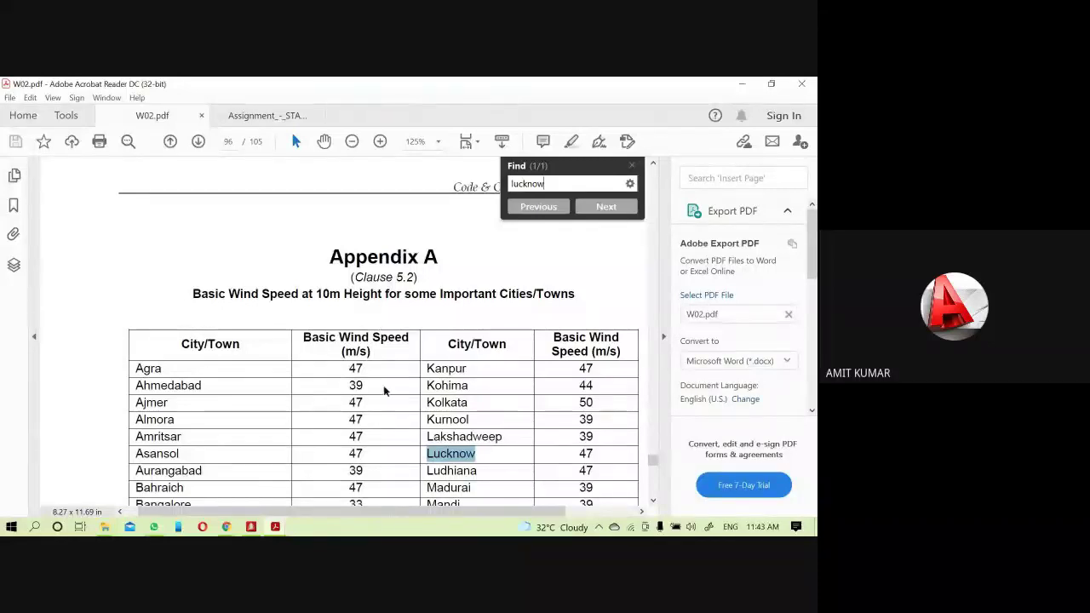
- Read the Appendix A city wind speeds from the Lucknow row to the table's end, and close the search box
scroll(545, 389, down, 3)
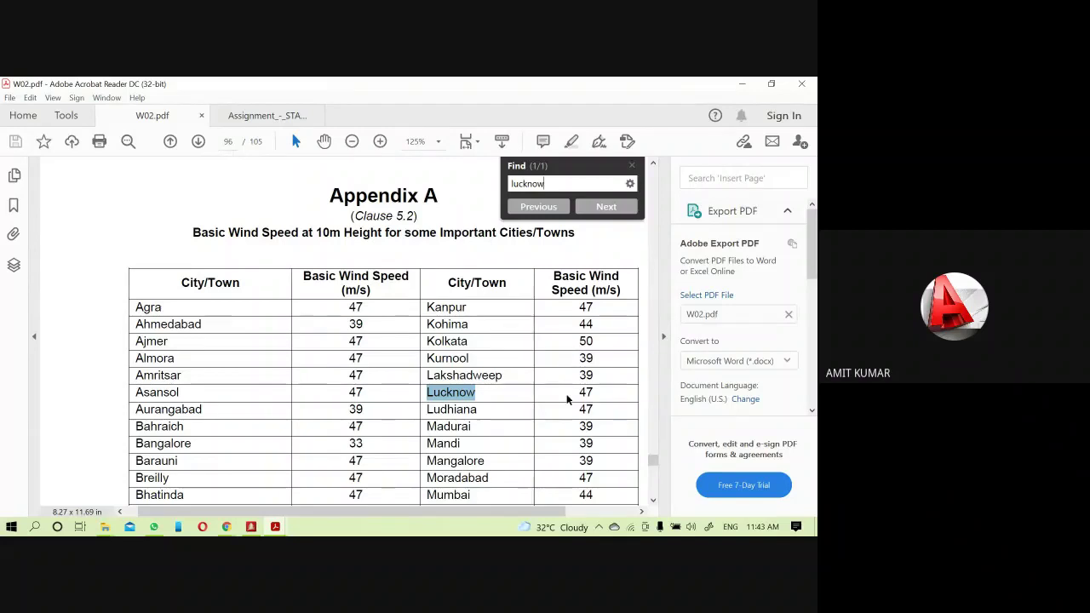
scroll(567, 399, down, 6)
scroll(568, 398, down, 10)
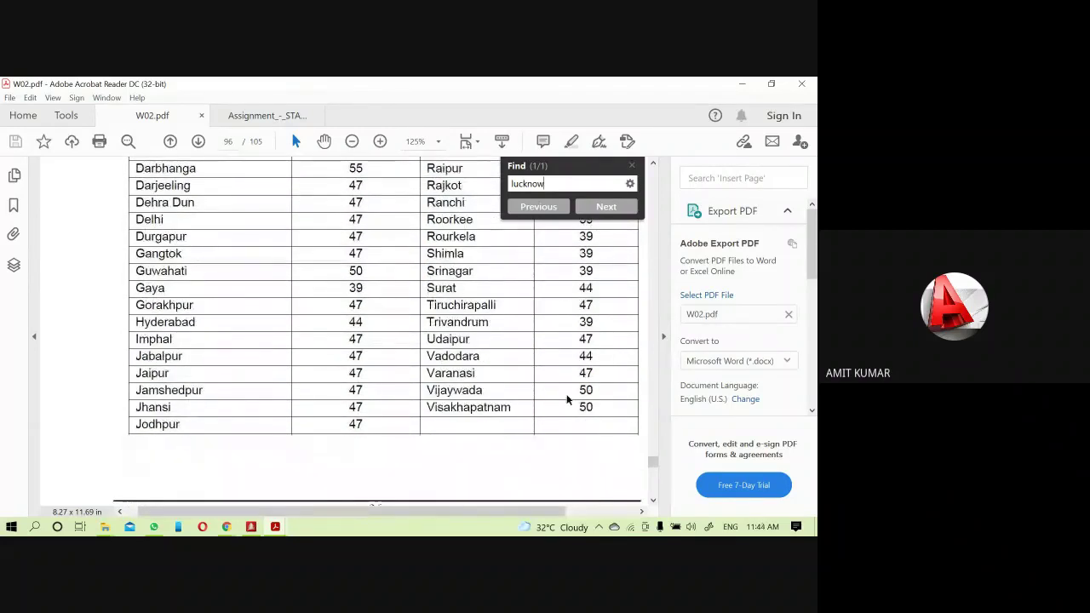
drag(579, 356, 592, 356)
click(592, 356)
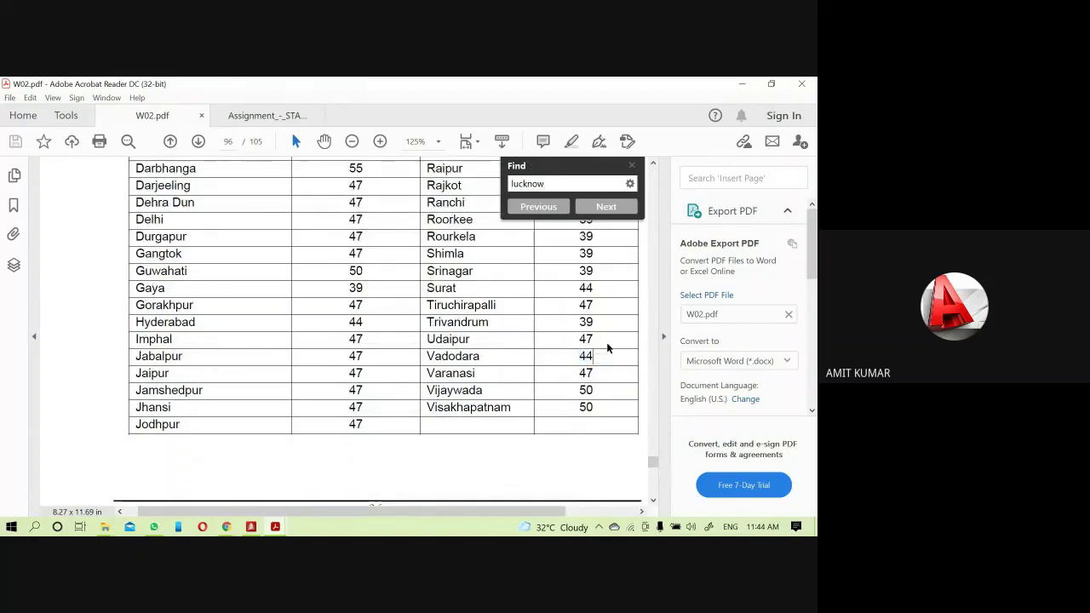
click(631, 170)
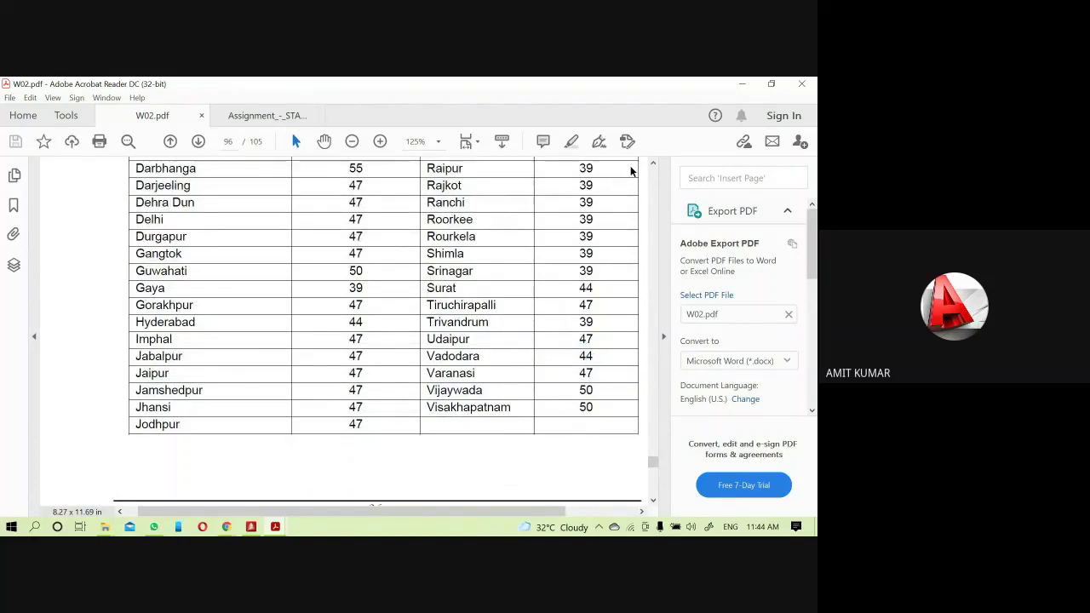
scroll(540, 401, down, 2)
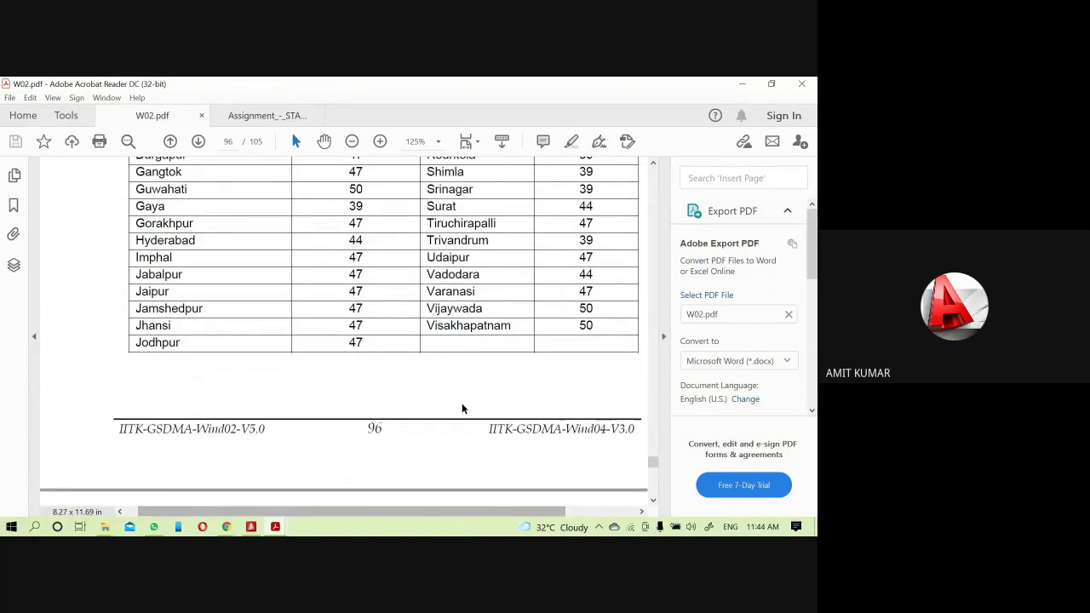
scroll(464, 407, up, 2)
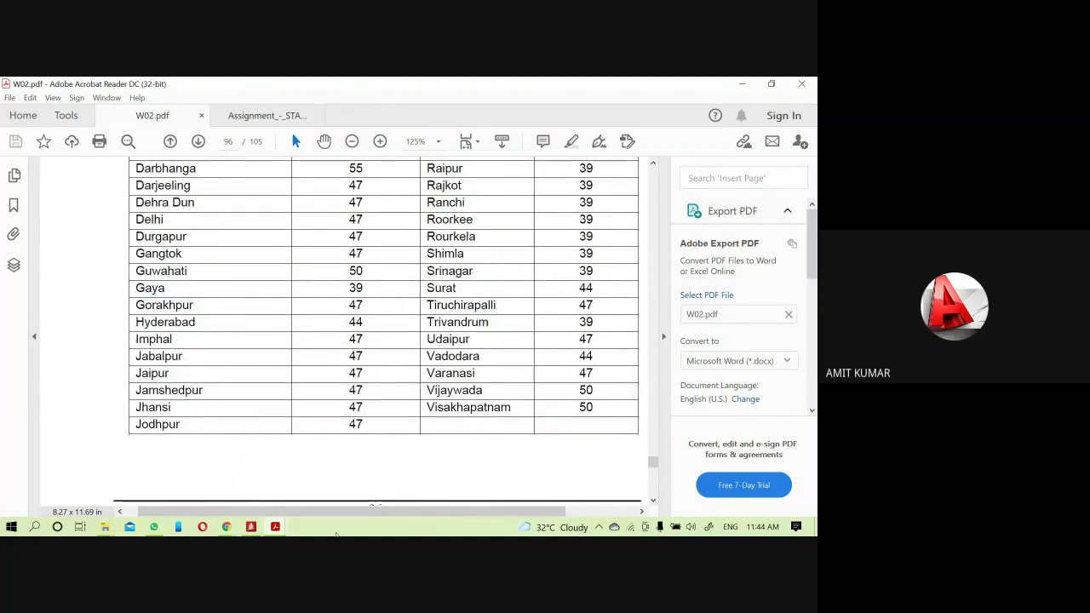
- Switch to STAAD.Pro and set the ASCE-7 building classification to Category IV and the basic wind speed to 47 m/sec
click(250, 526)
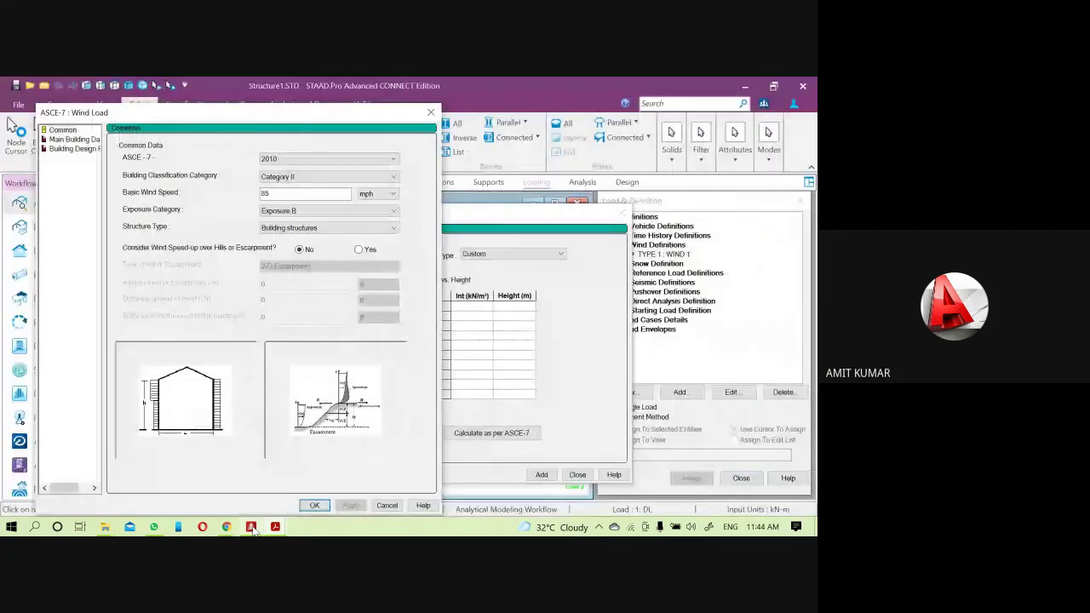
click(306, 177)
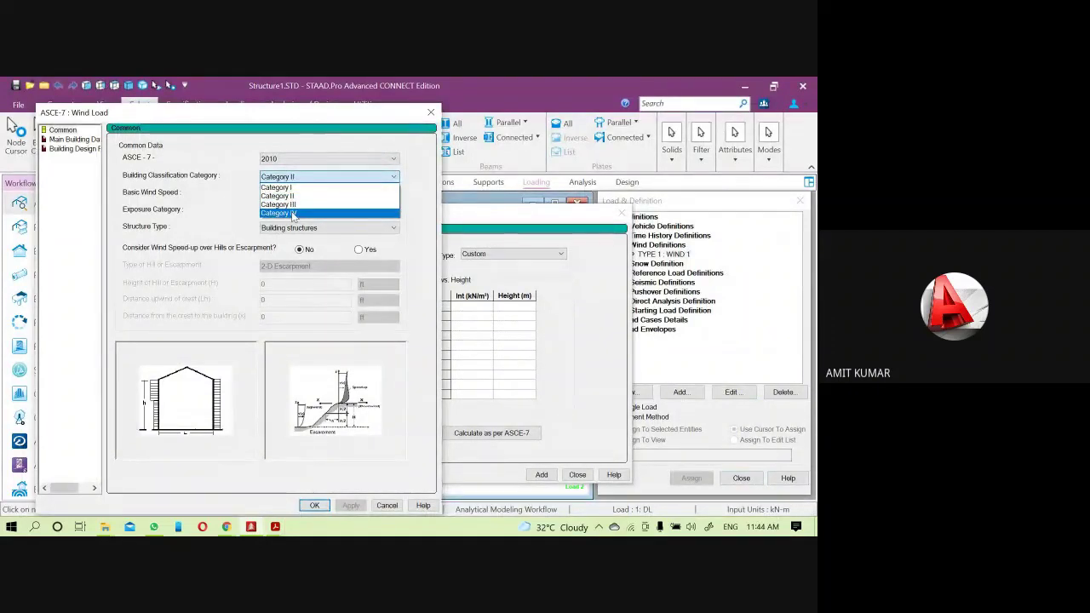
click(292, 214)
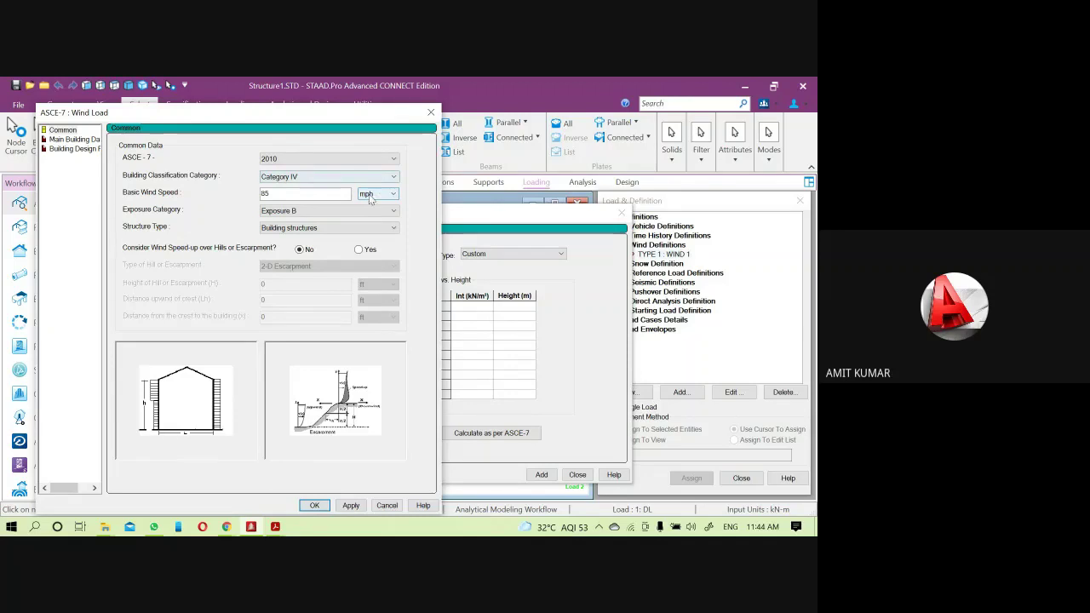
click(373, 196)
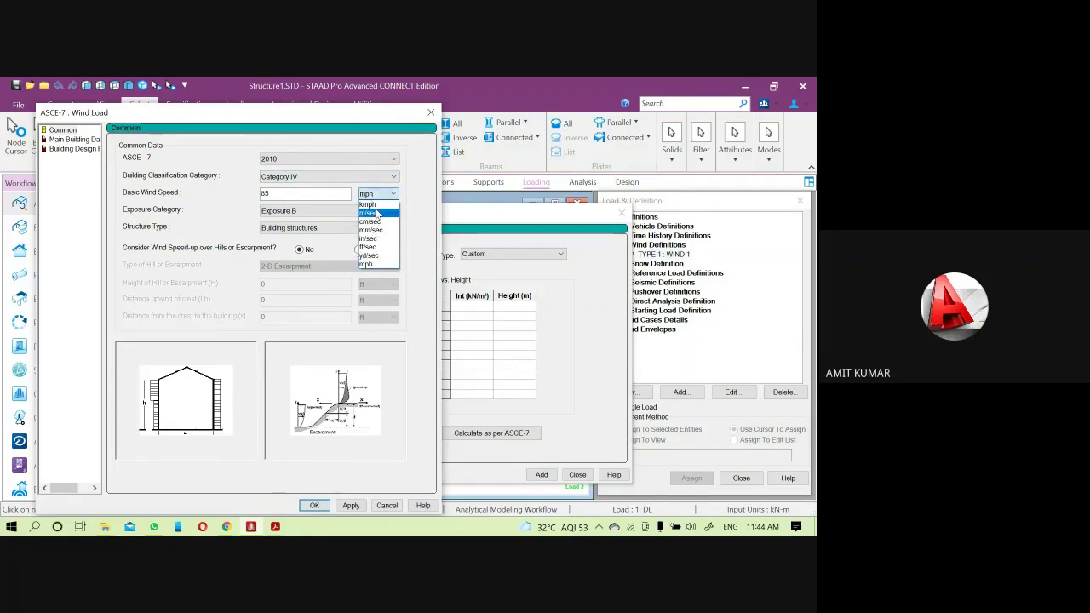
click(370, 210)
double_click(317, 195)
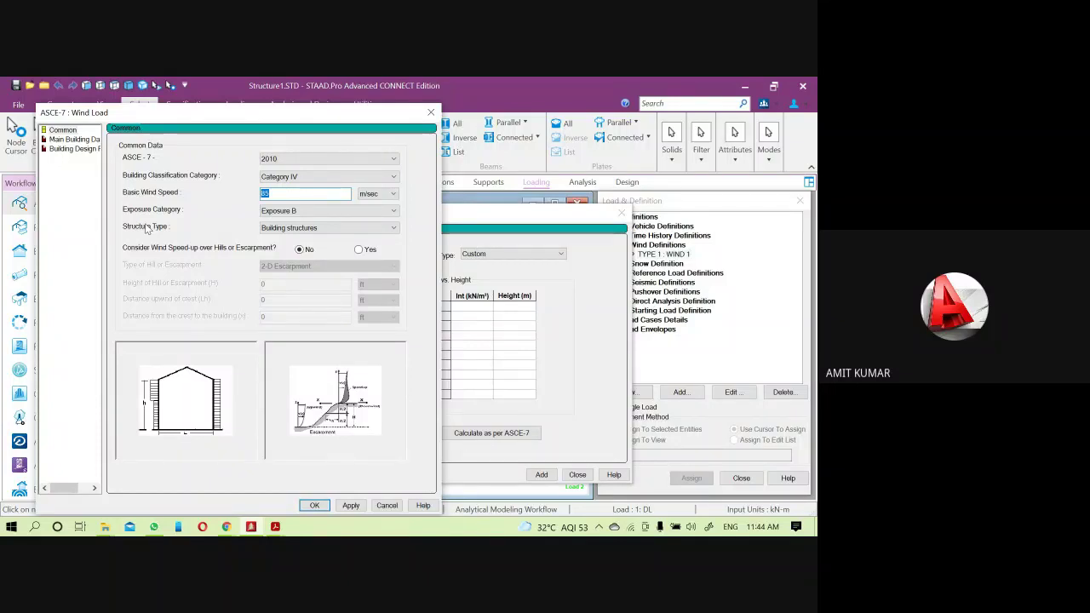
text(47)
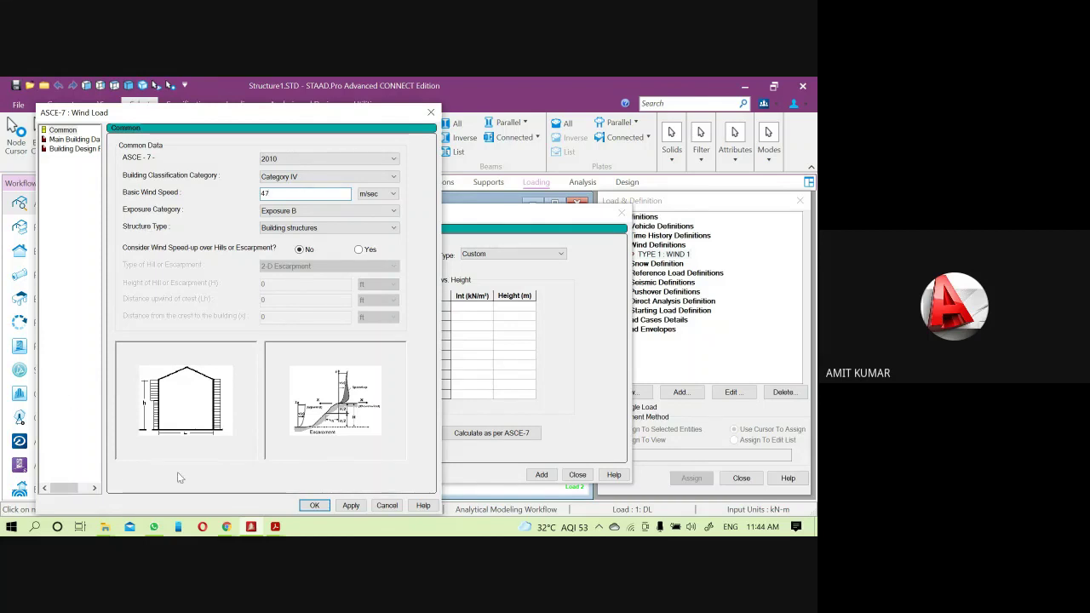
- Switch to W02.pdf and recheck the city wind speeds in the Appendix A table
mouse_move(273, 529)
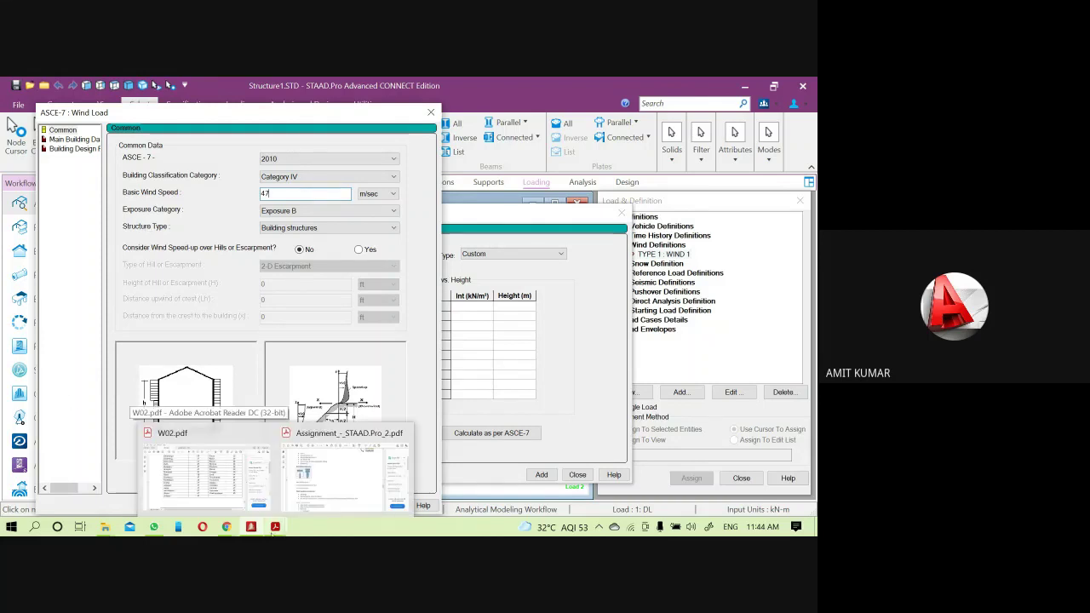
click(205, 468)
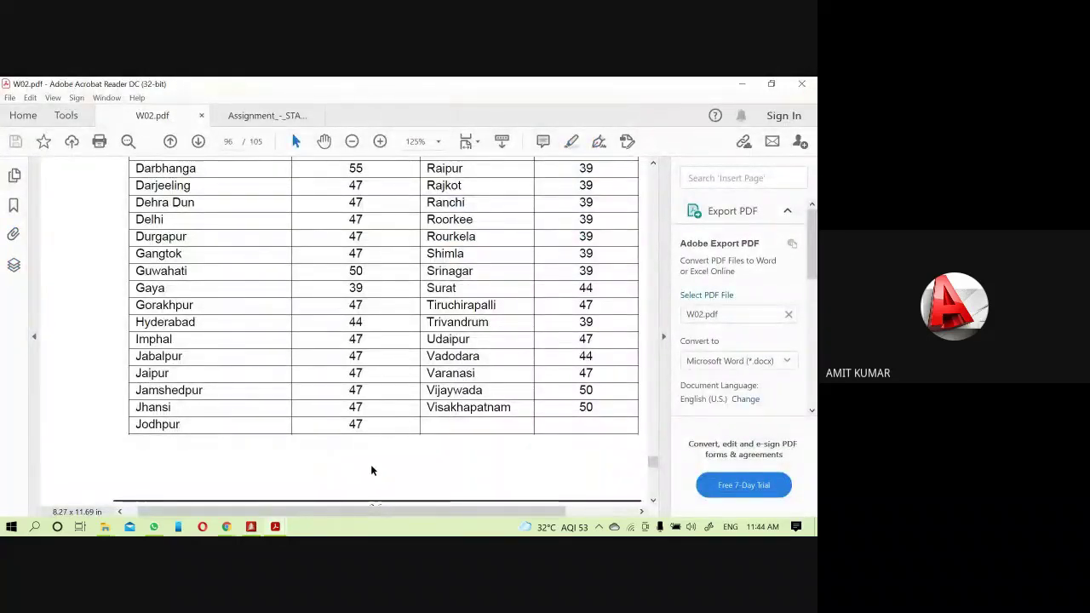
scroll(371, 468, up, 2)
scroll(372, 469, up, 12)
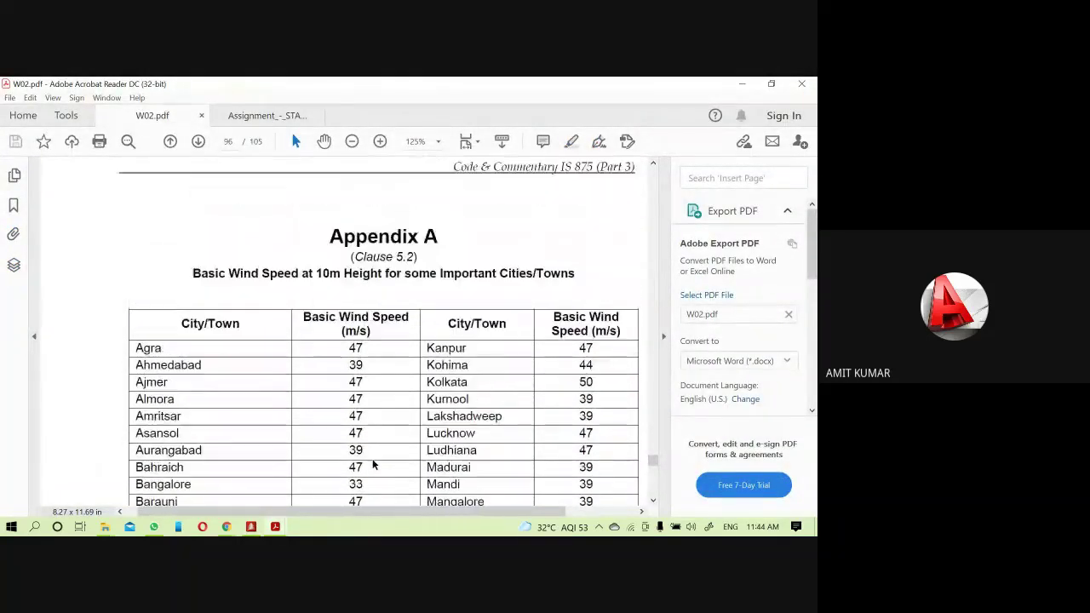
scroll(392, 340, down, 8)
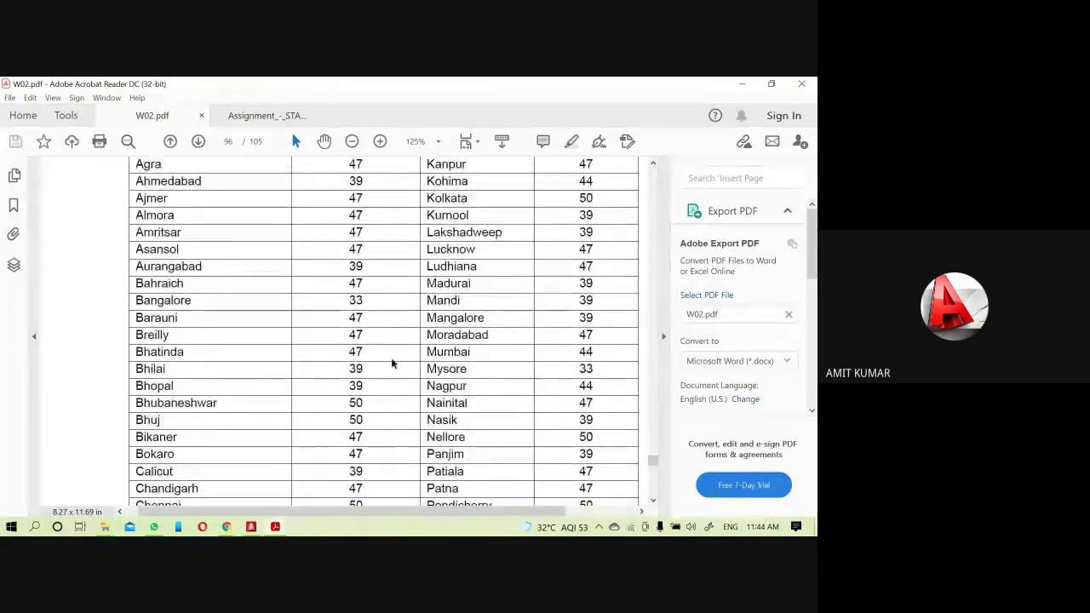
scroll(322, 489, right, 1)
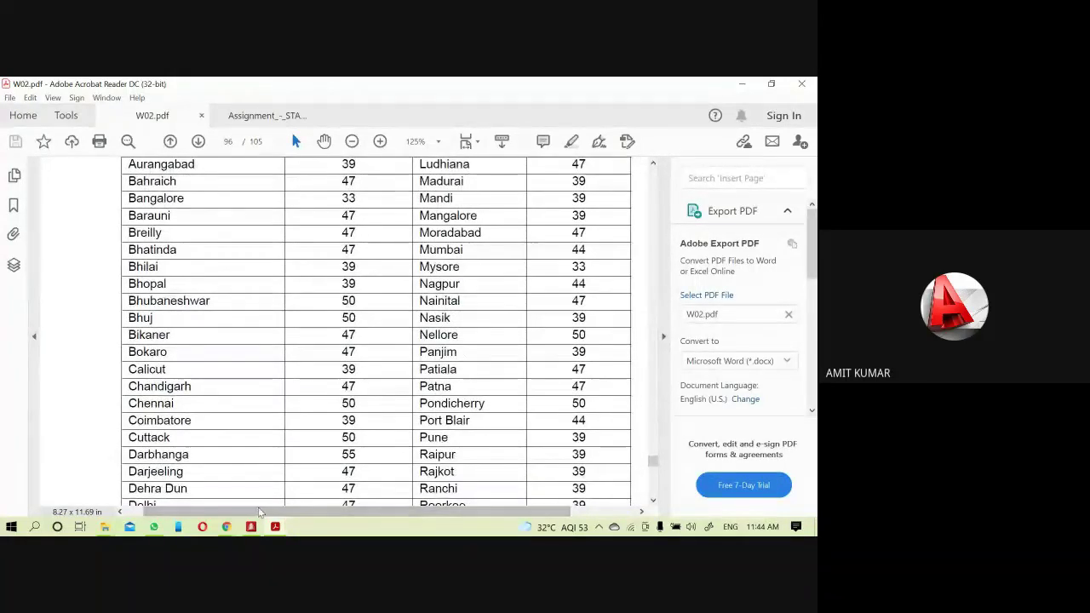
- Return to STAAD.Pro and view the available exposure categories for the ASCE-7 wind load
click(250, 527)
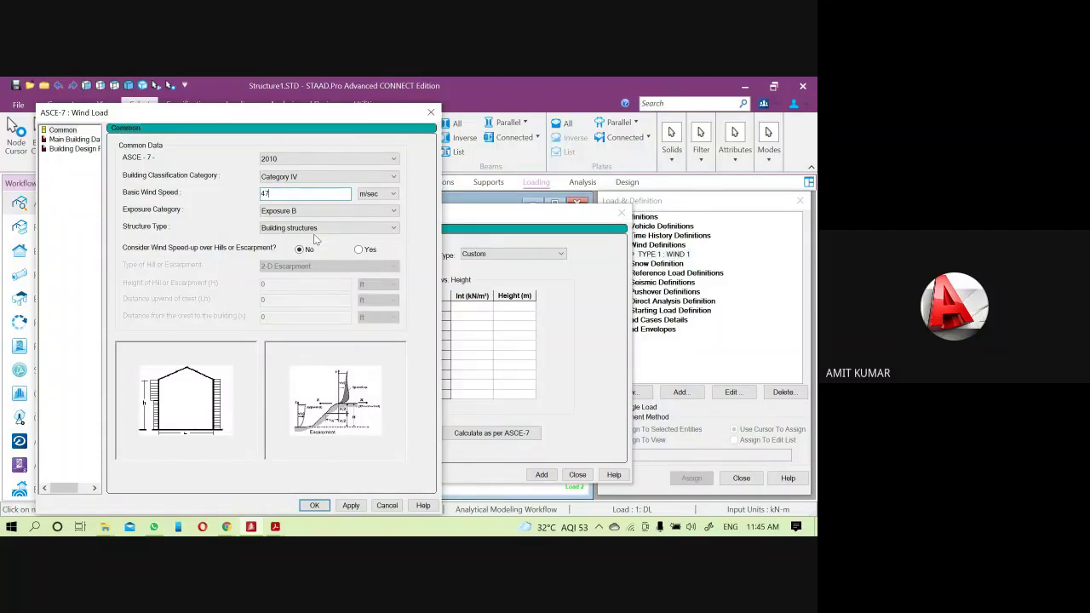
click(314, 211)
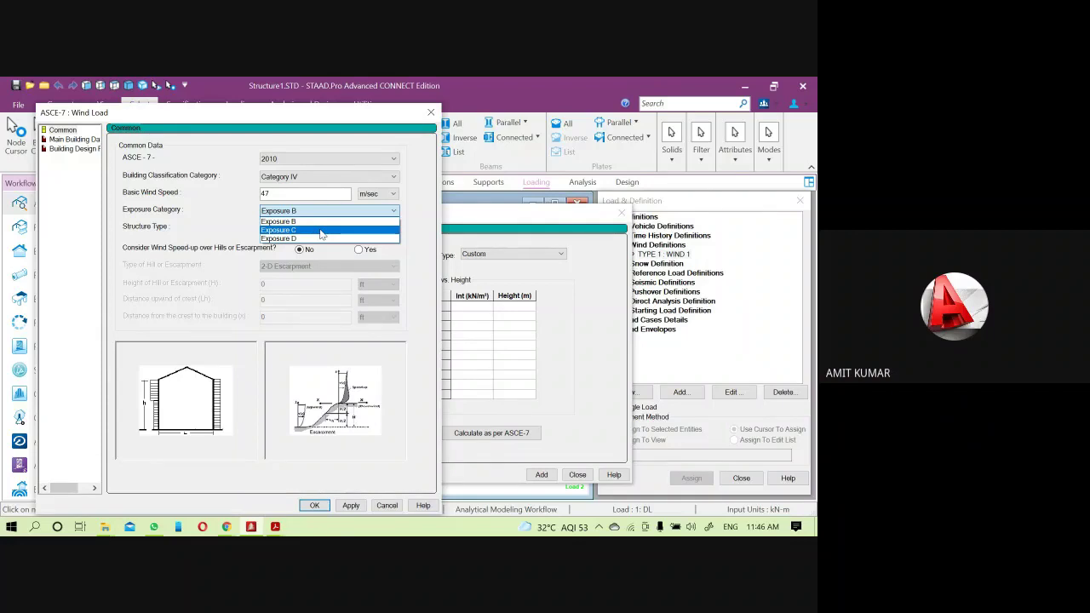
click(307, 213)
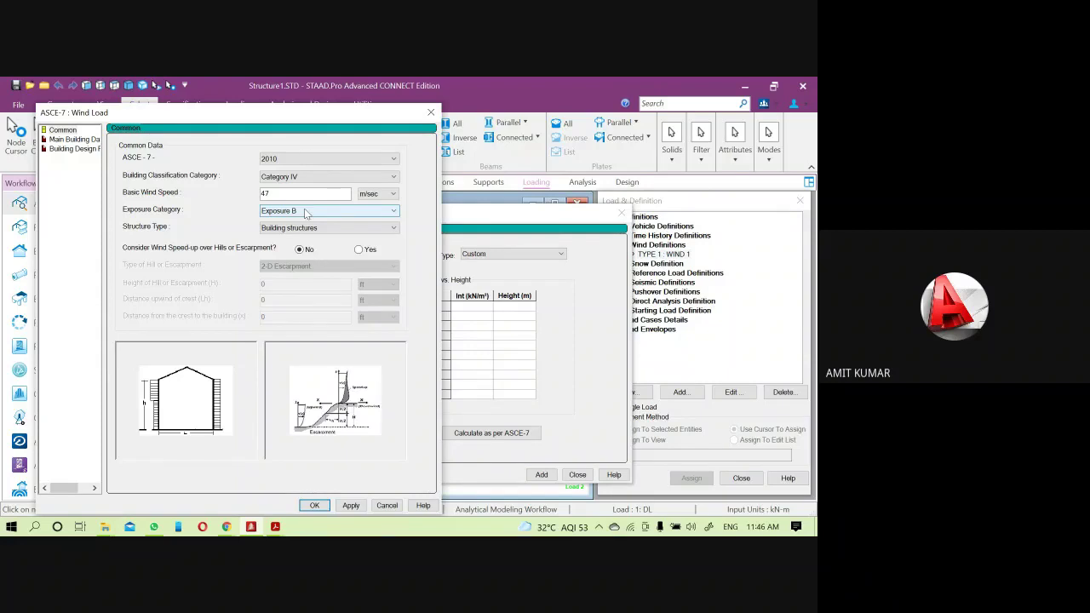
- View the available structure types for the ASCE-7 wind load, keeping Category IV and Building structures
click(323, 176)
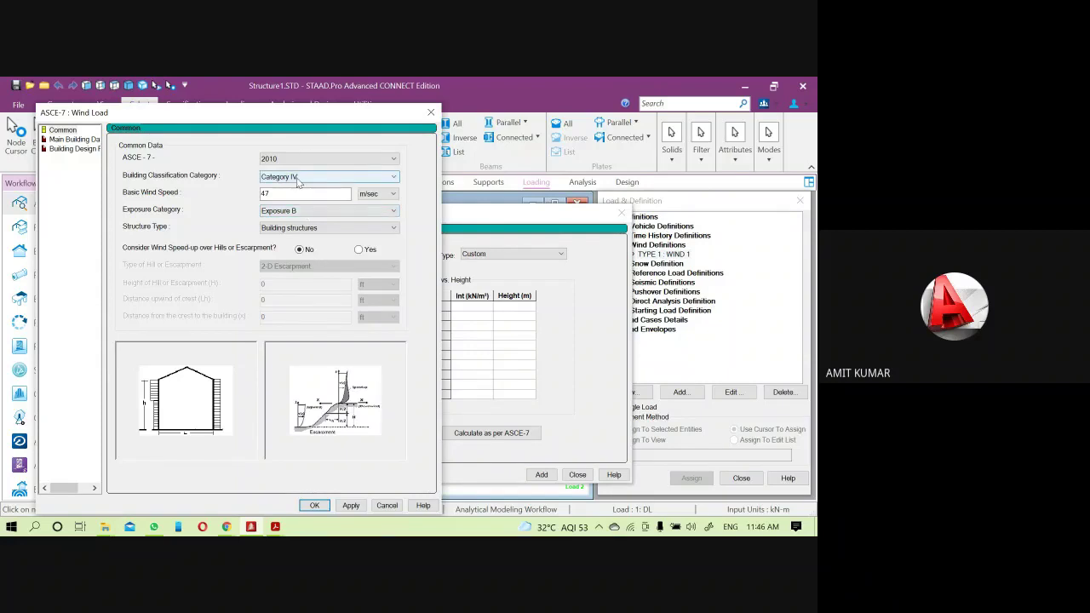
click(311, 230)
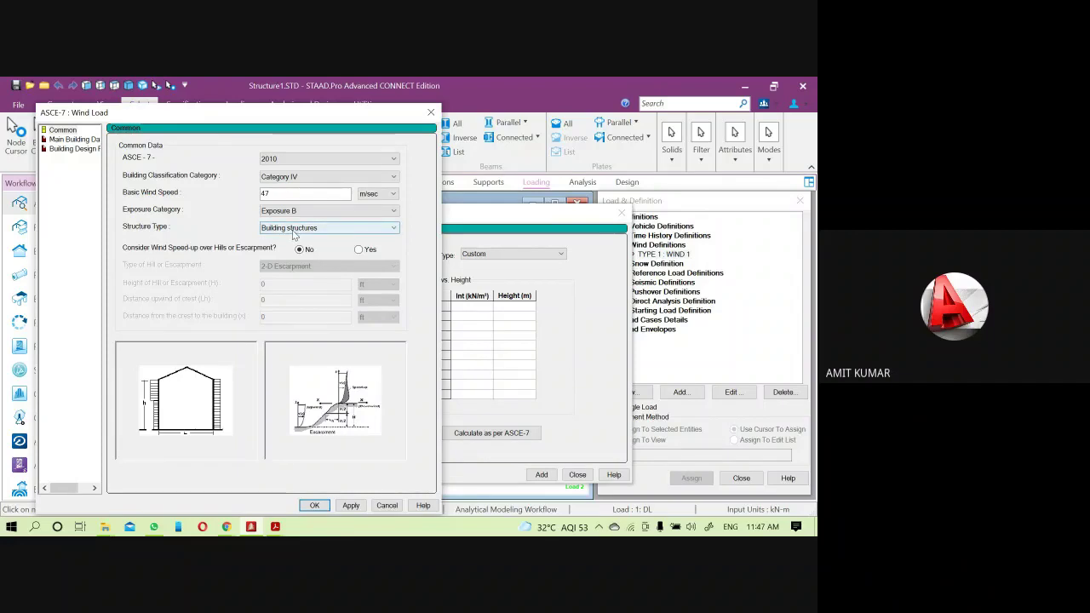
click(290, 230)
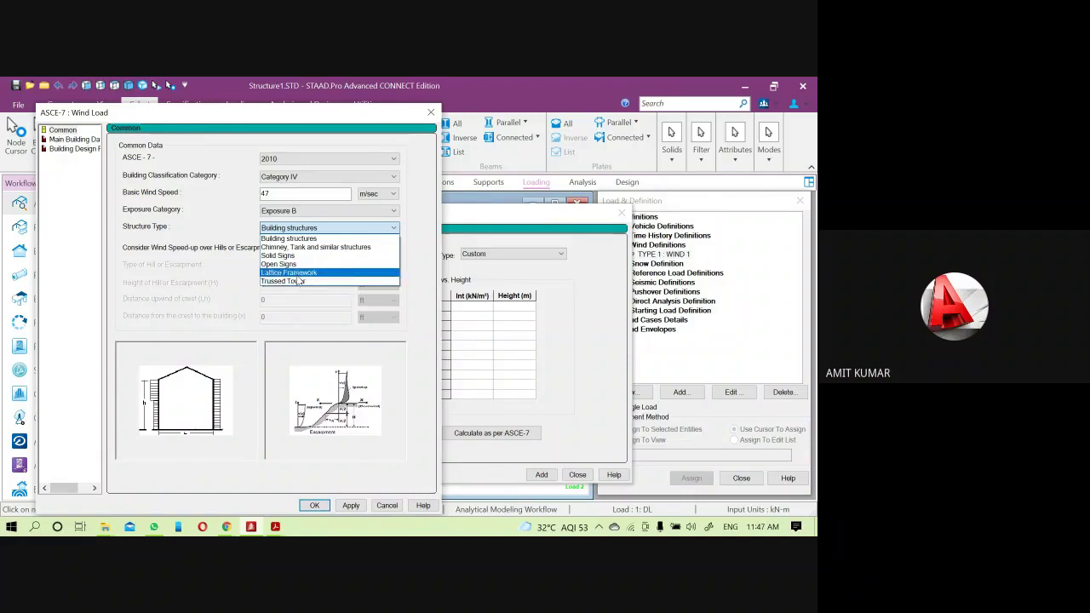
click(247, 118)
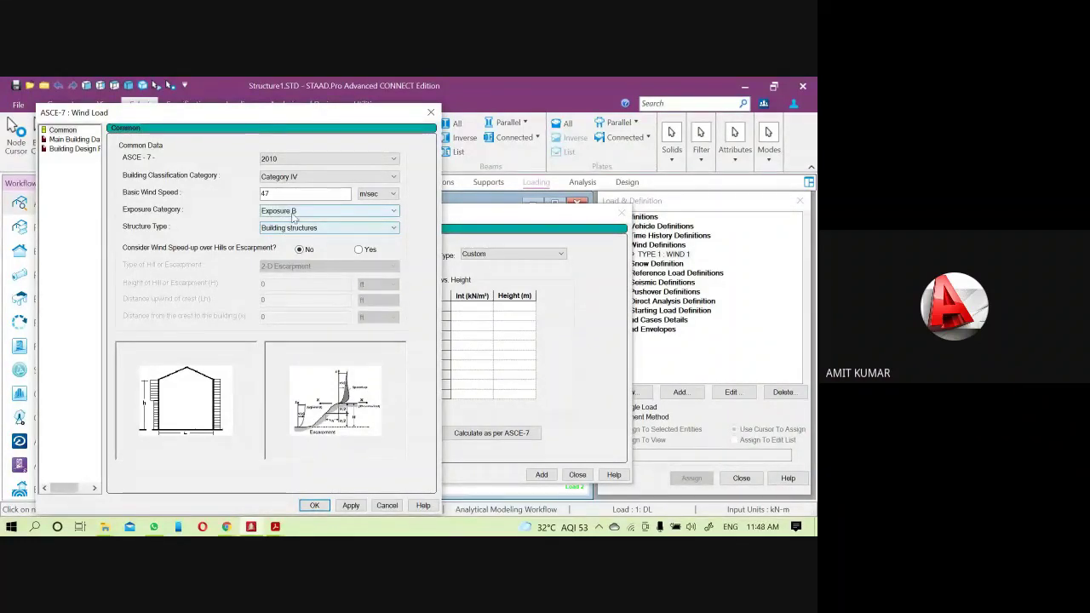
drag(239, 119, 268, 96)
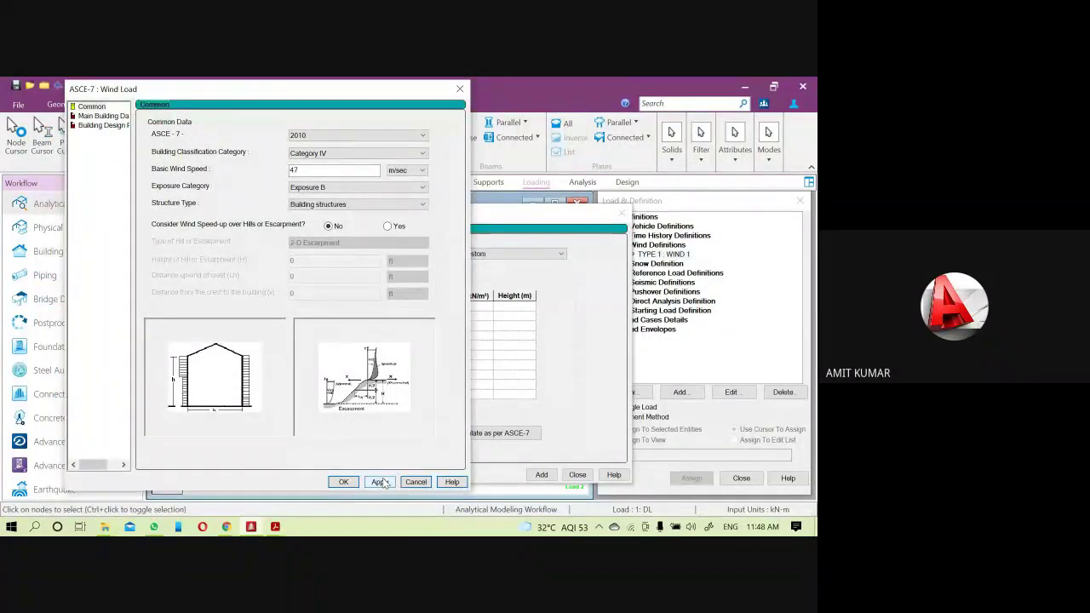
- In the main building data, set the units of the building height and both building lengths to m
click(100, 117)
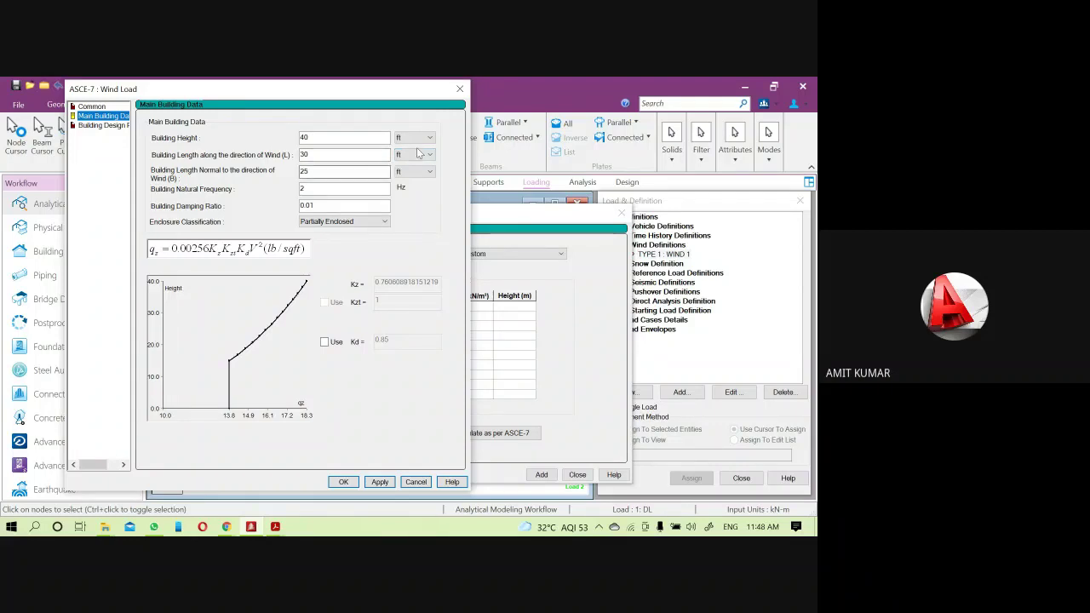
click(419, 142)
click(407, 156)
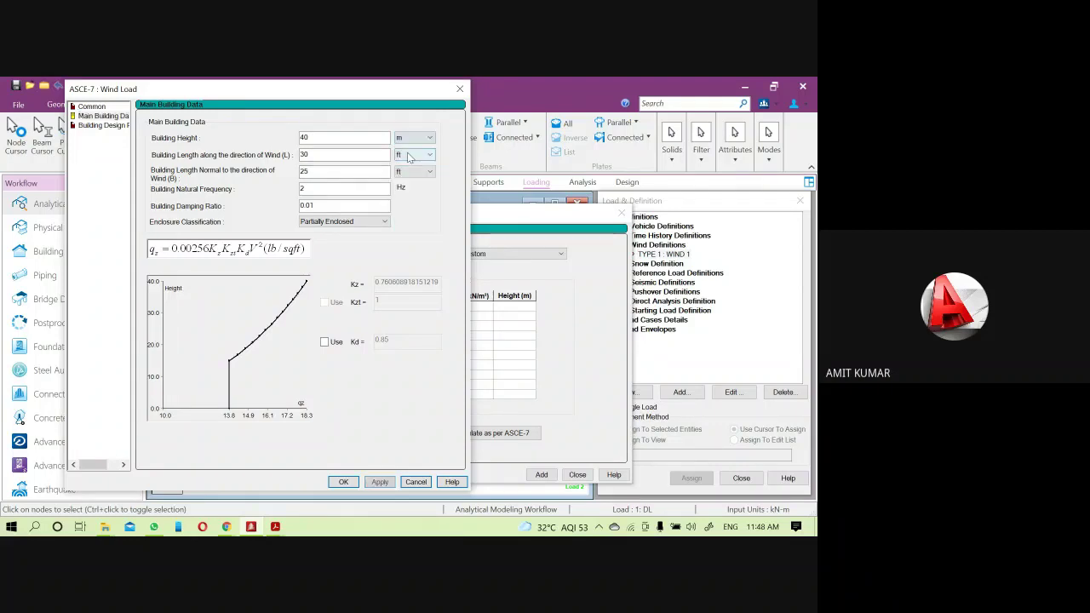
click(408, 155)
click(404, 173)
click(415, 171)
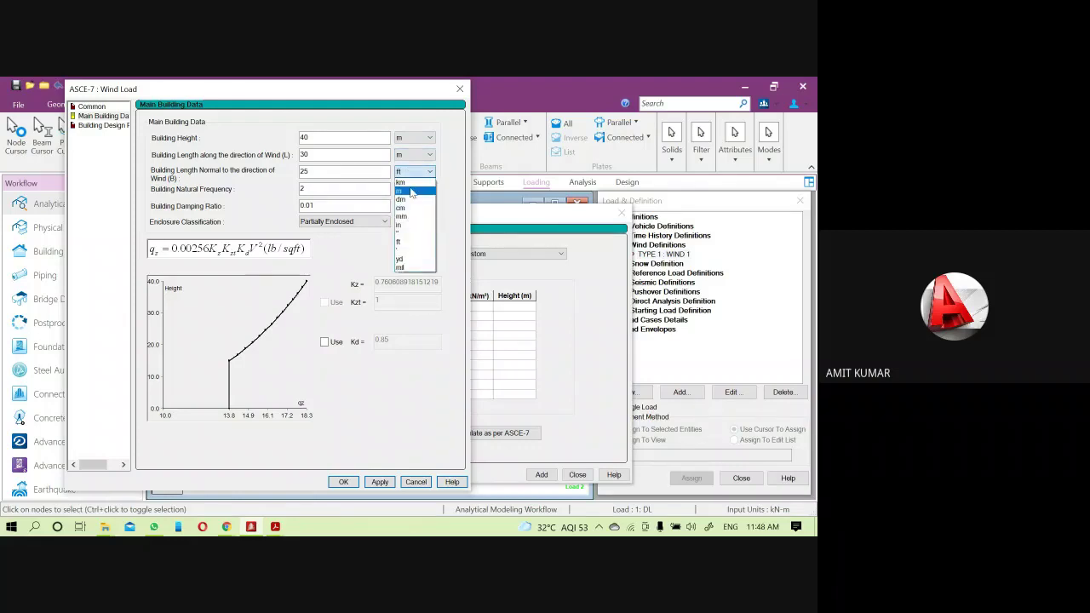
click(410, 191)
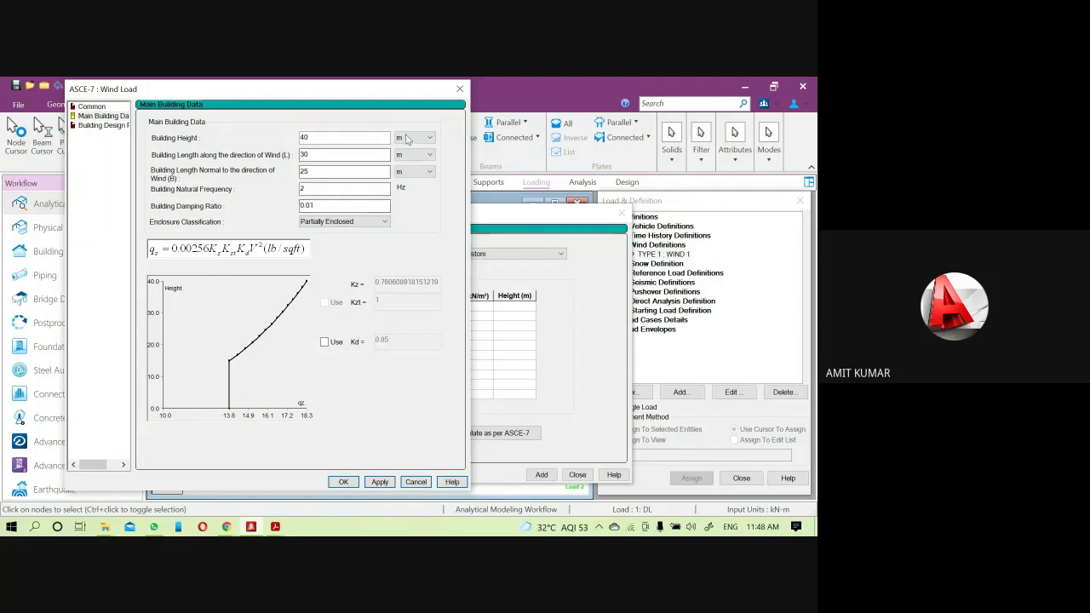
- Review the main building dimensions, frequency and damping, keep the enclosure classification Partially Enclosed, and apply the data
double_click(340, 138)
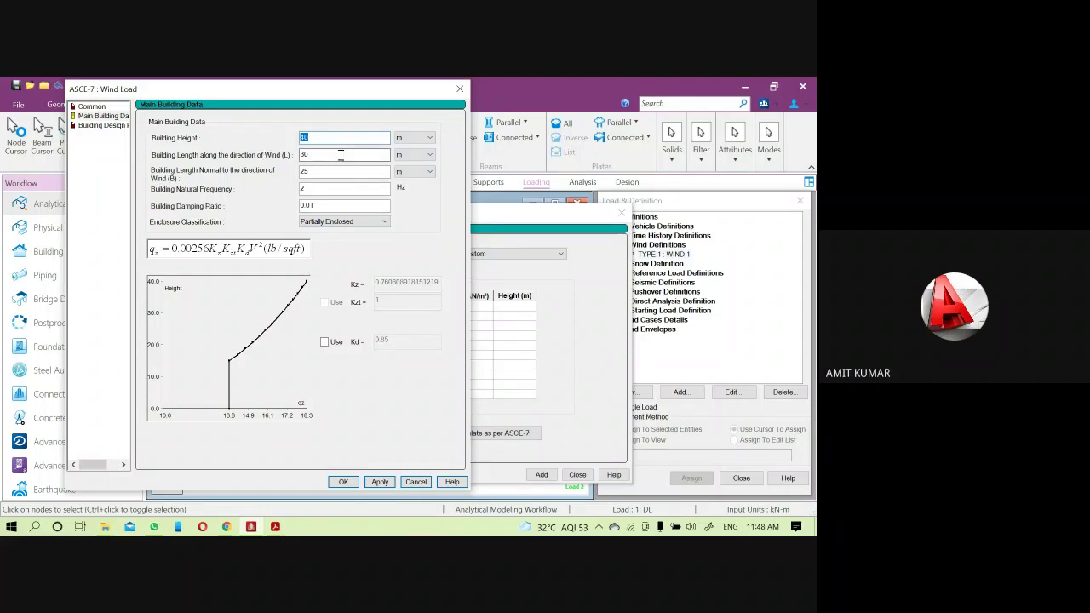
click(336, 136)
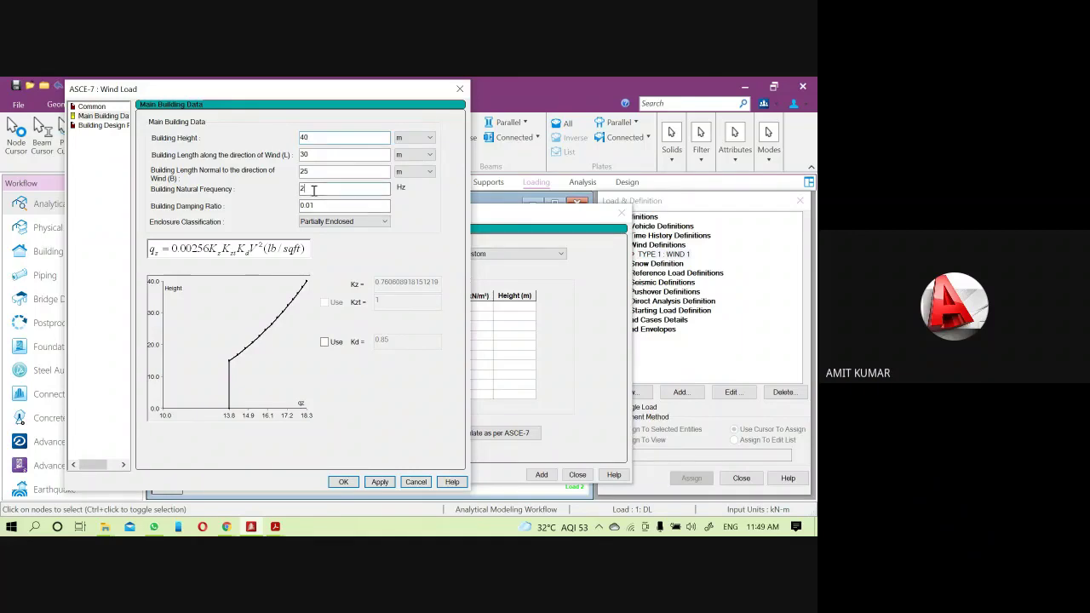
drag(315, 206, 307, 208)
click(328, 206)
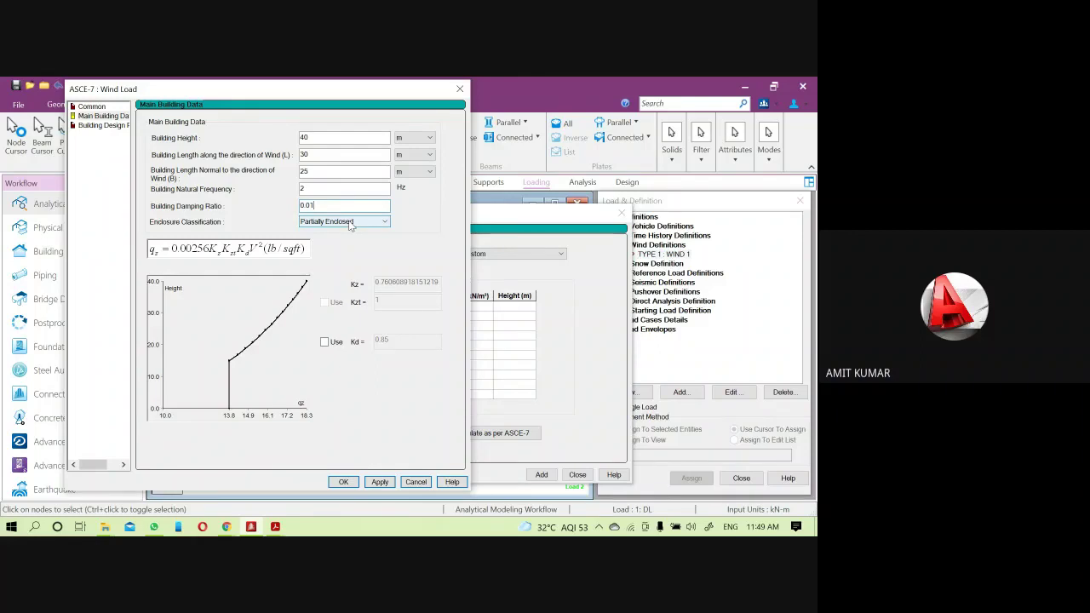
click(350, 223)
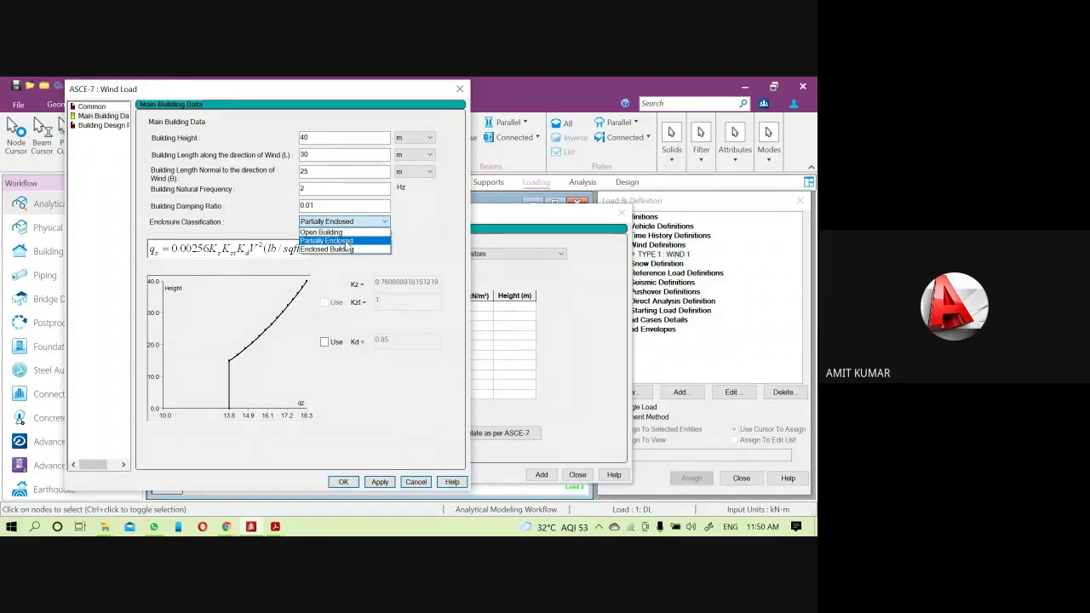
click(344, 241)
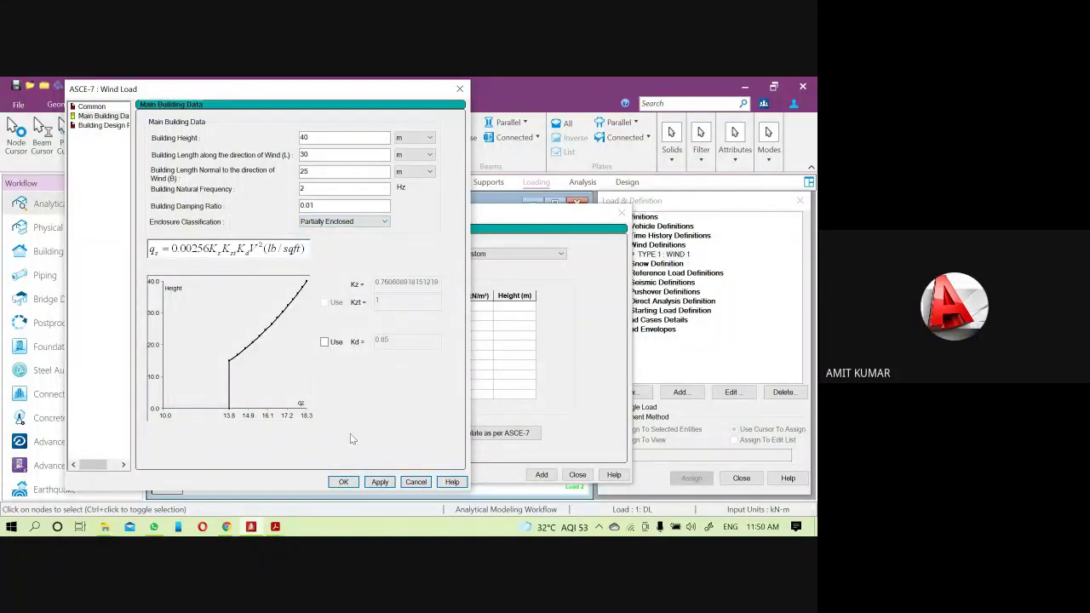
click(380, 482)
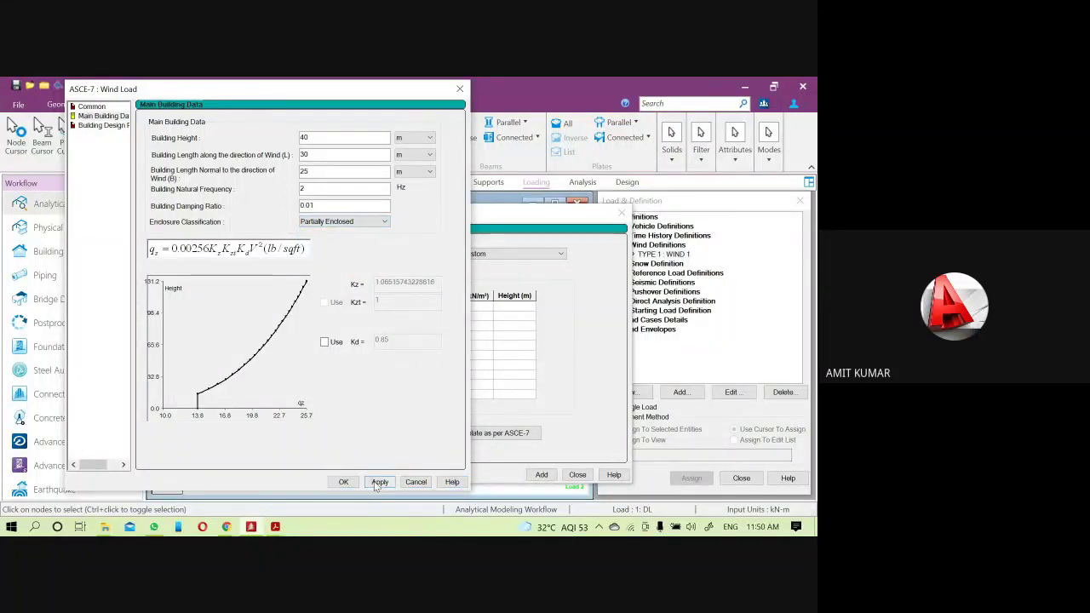
- Generate the building design pressure for the windward wall and accept the ASCE-7 wind load data
click(97, 128)
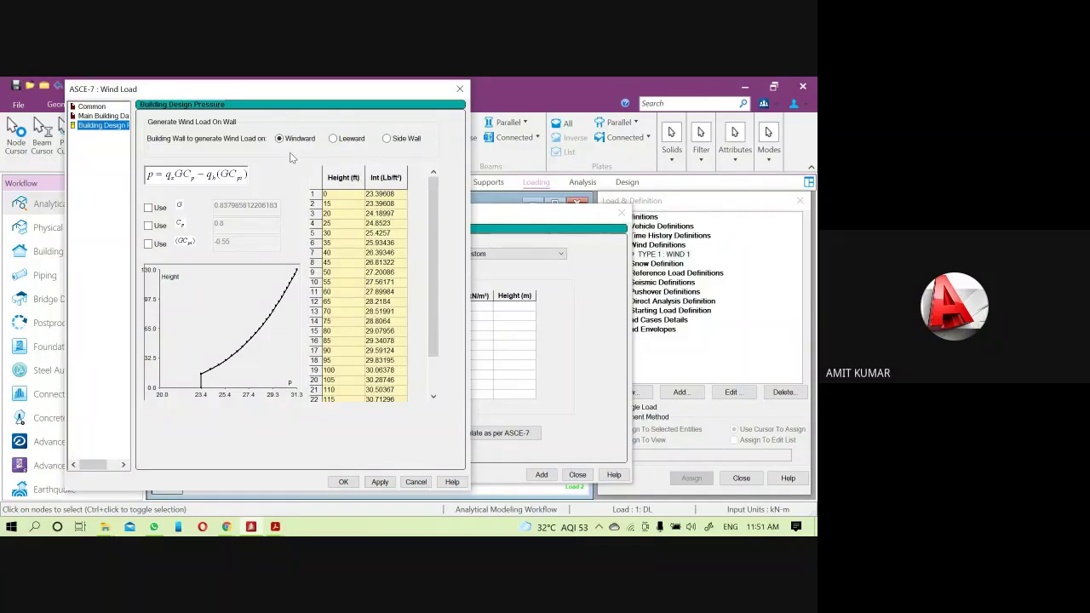
drag(279, 96, 316, 105)
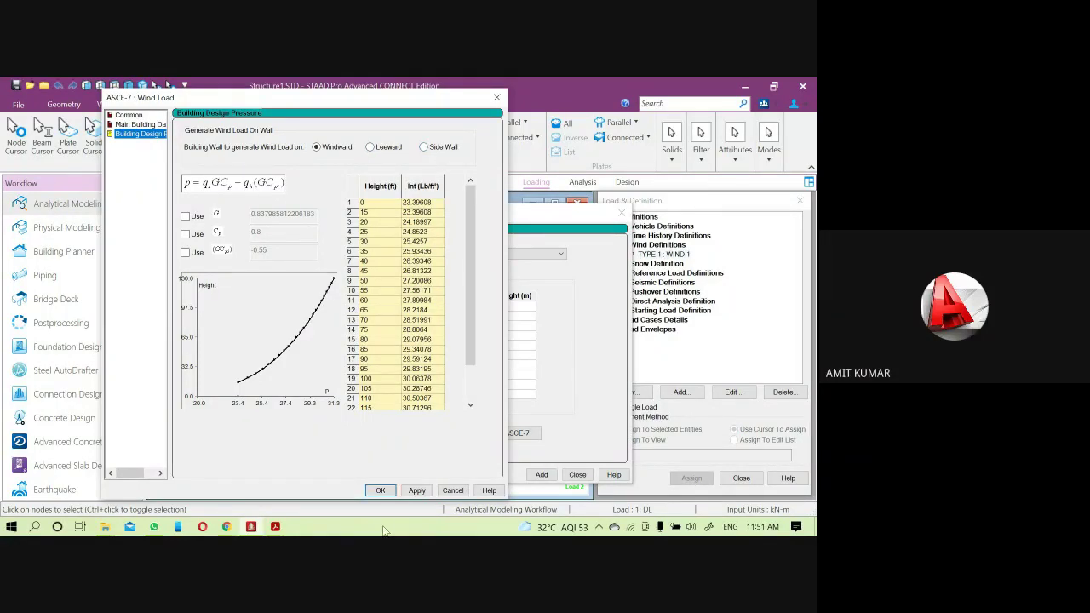
click(380, 491)
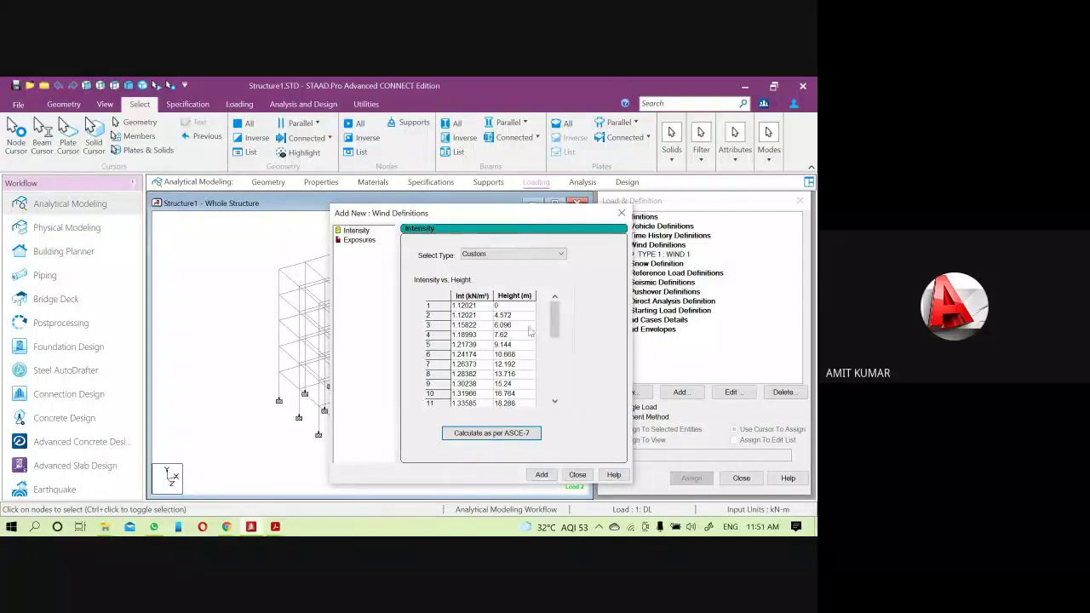
- Review the calculated intensity versus height table to its last row and add it to the wind definition
drag(540, 213, 462, 182)
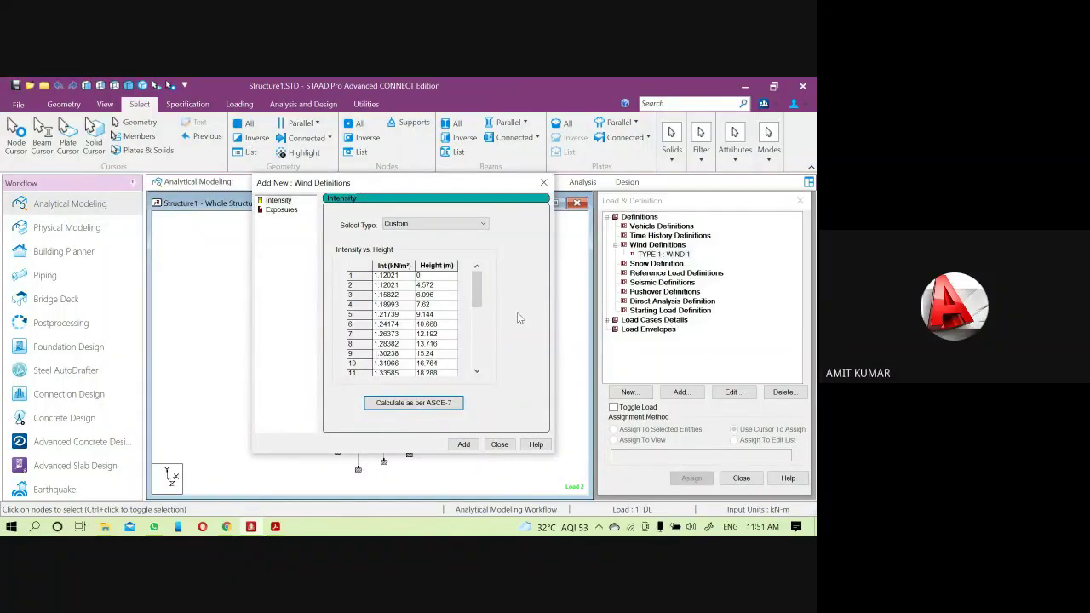
drag(388, 182, 419, 159)
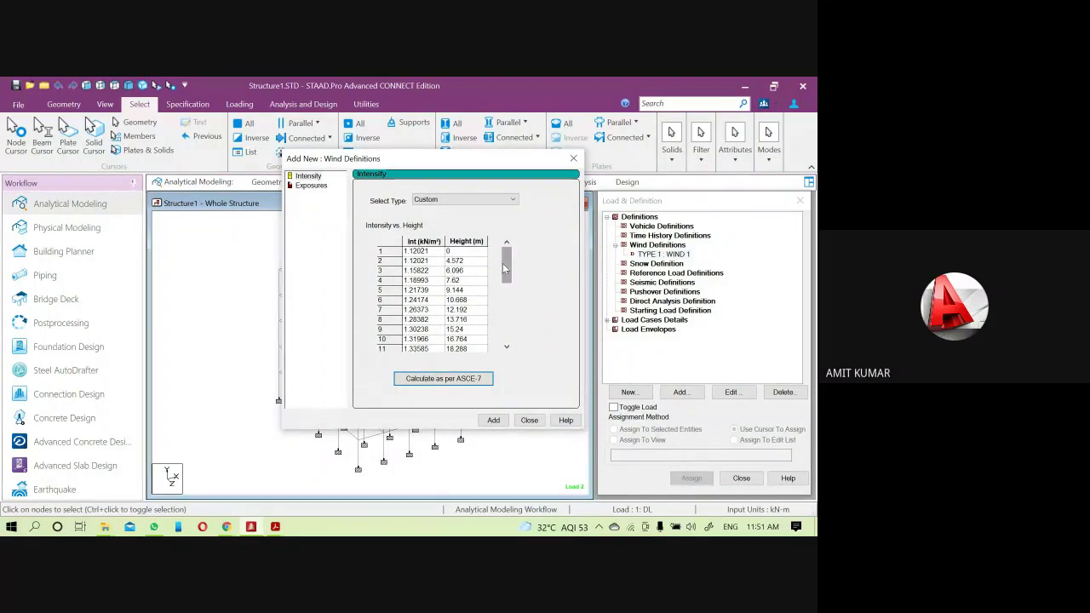
drag(507, 264, 507, 322)
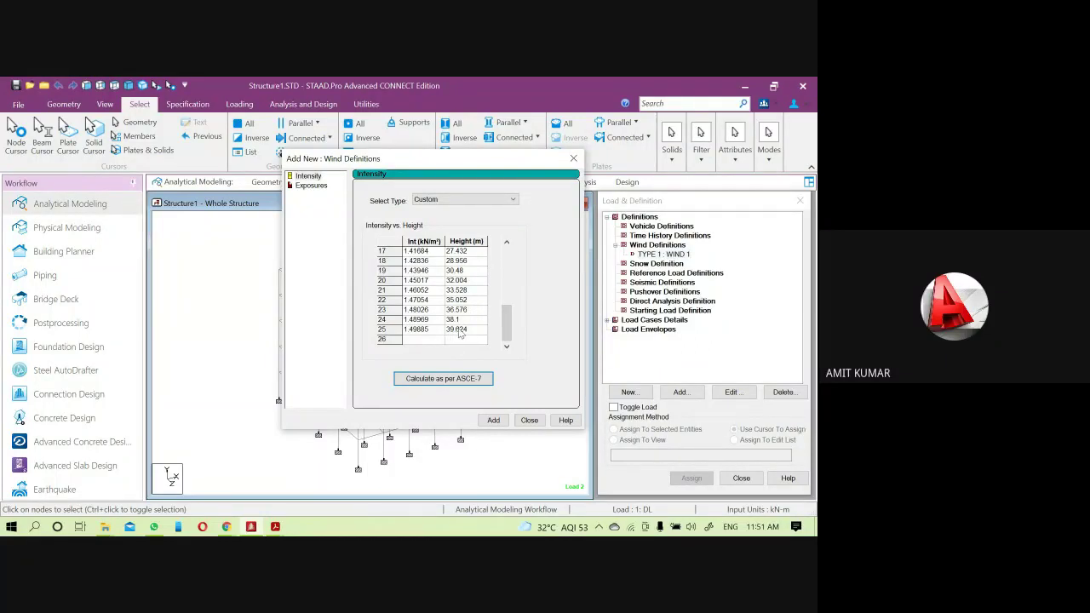
click(493, 421)
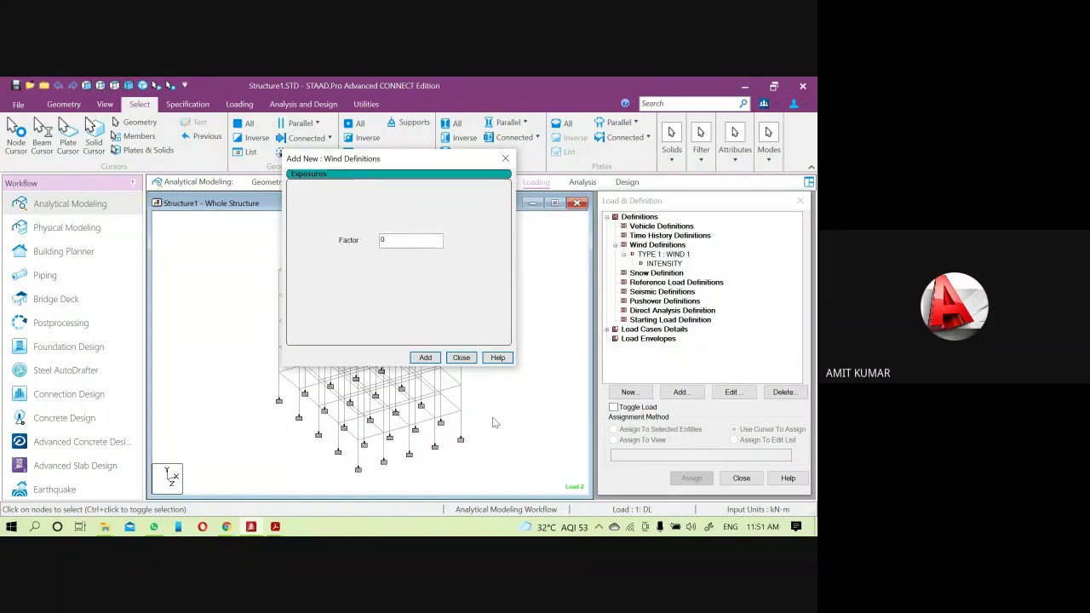
- Add an exposure with a factor of 1 to the wind definition and close the dialog
drag(382, 239, 371, 244)
text(1)
click(425, 358)
click(460, 357)
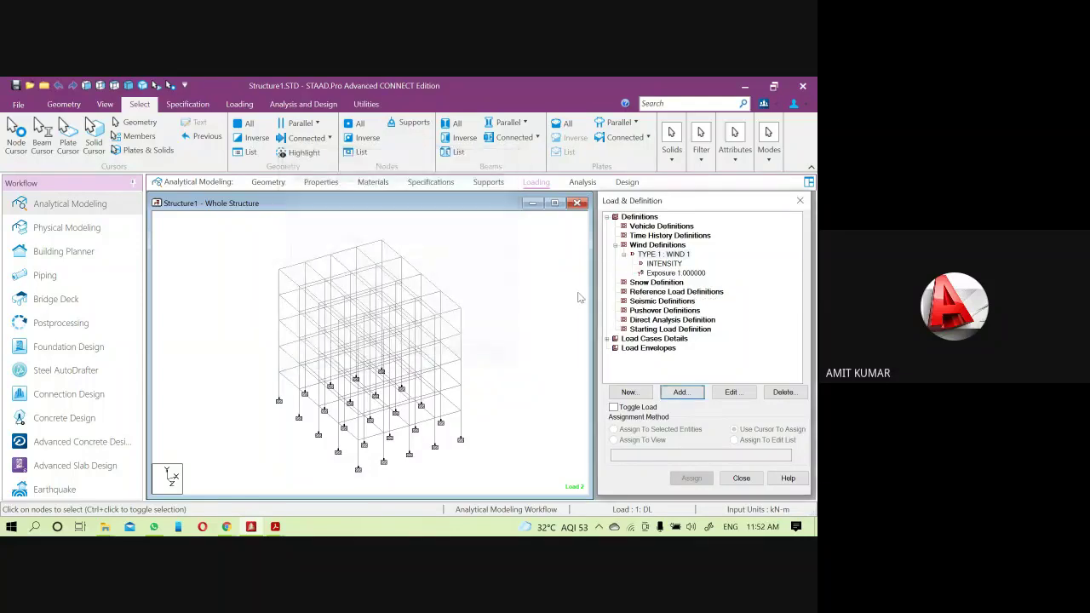
- Assign the exposure to the whole structure using the Assign To View method and confirm
click(663, 273)
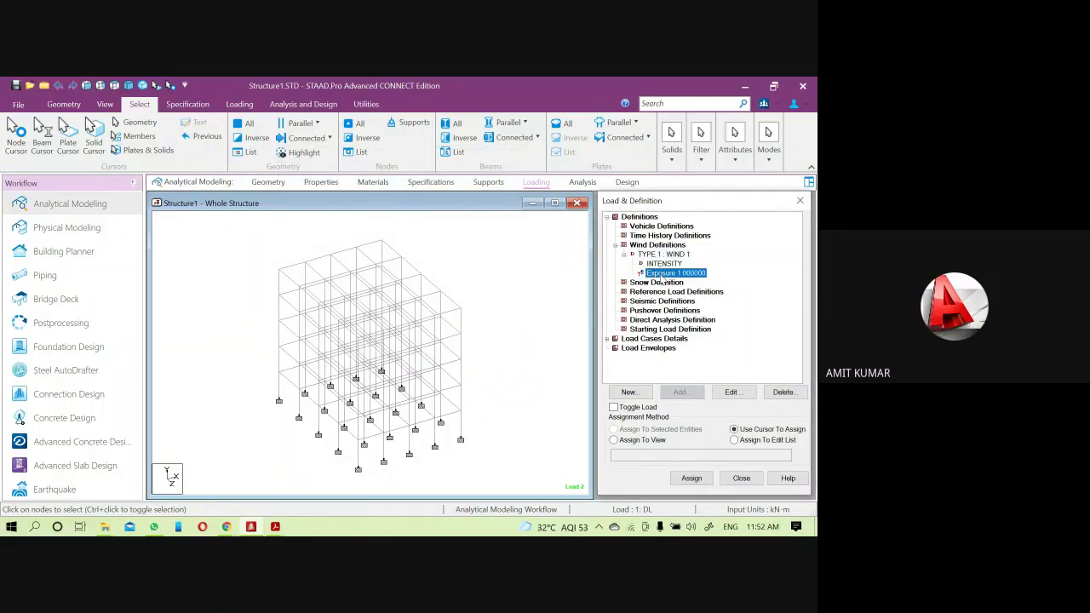
click(614, 440)
click(691, 478)
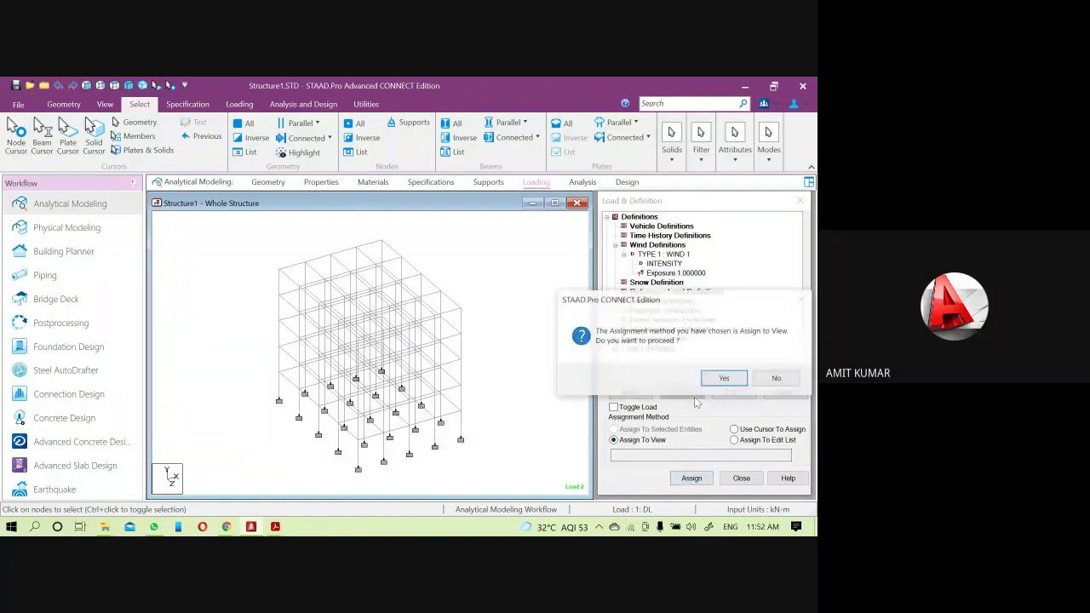
click(723, 377)
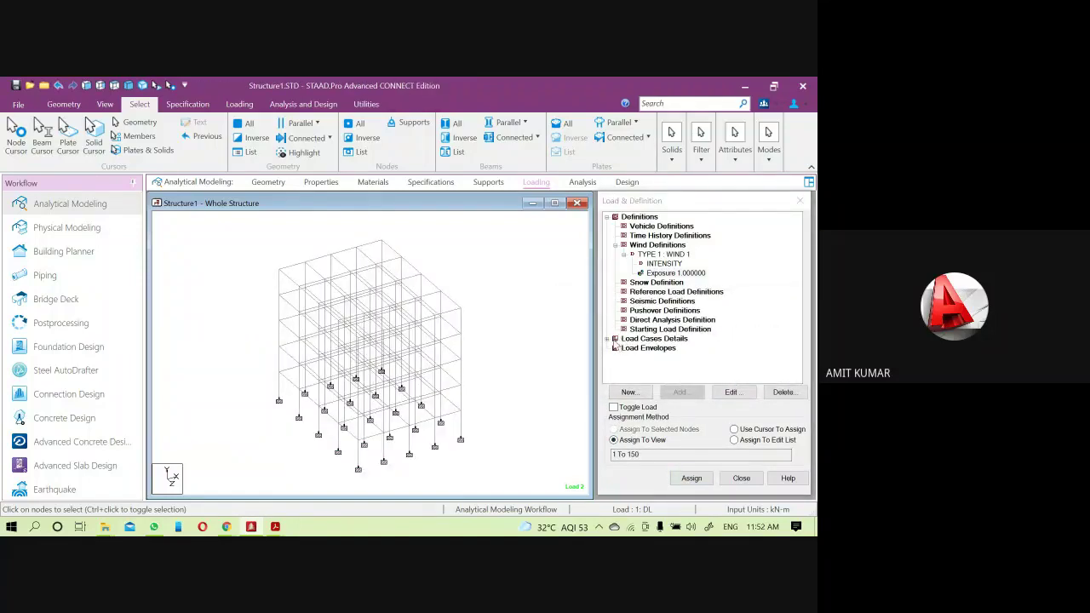
- Expand the load case details and review the loads in the DL case
click(608, 339)
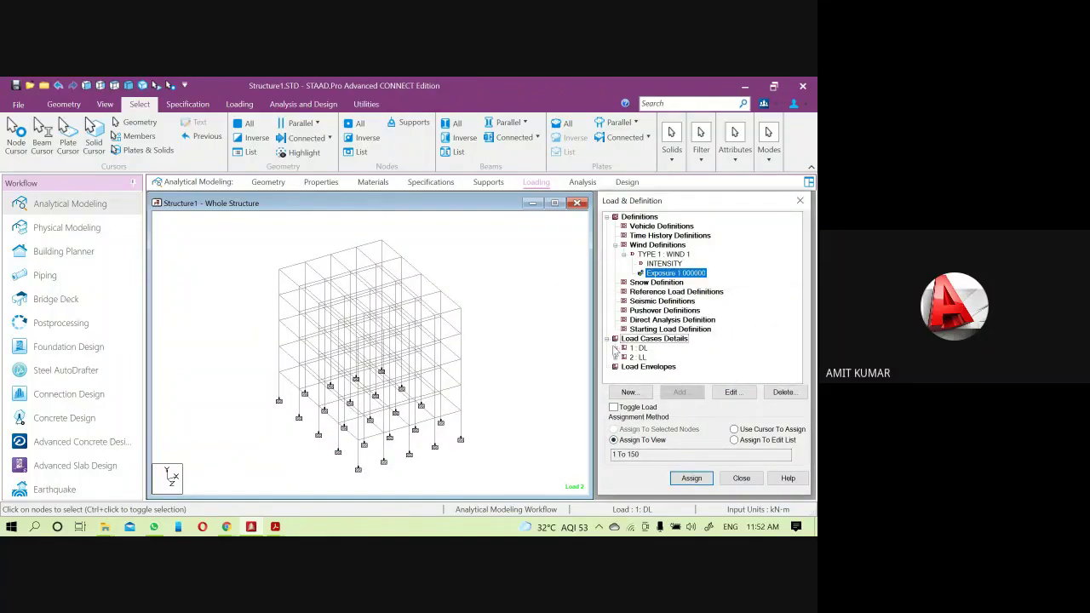
click(623, 349)
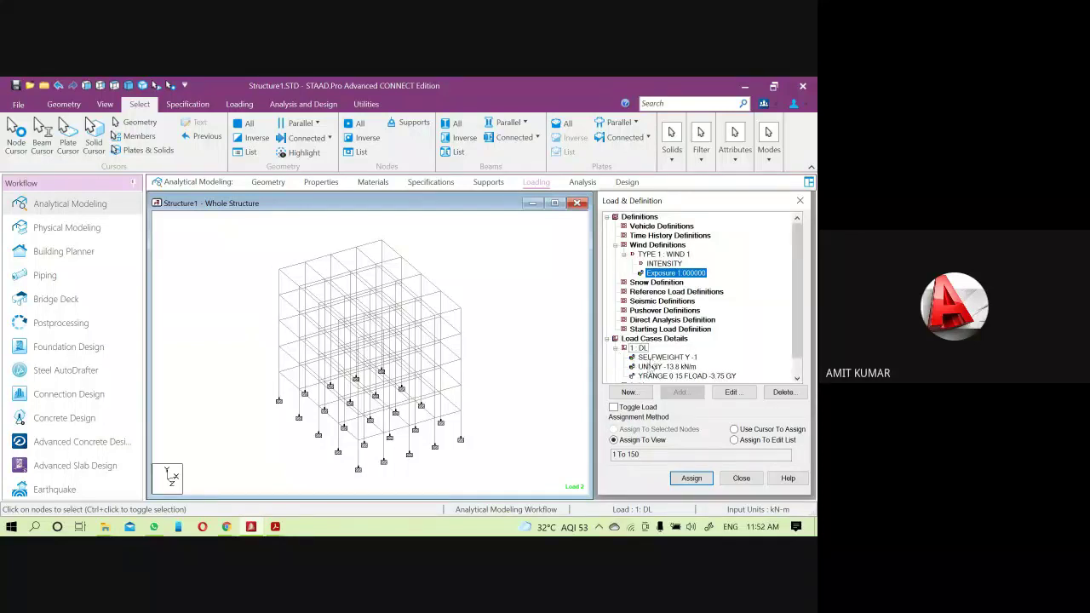
scroll(651, 364, down, 1)
click(623, 330)
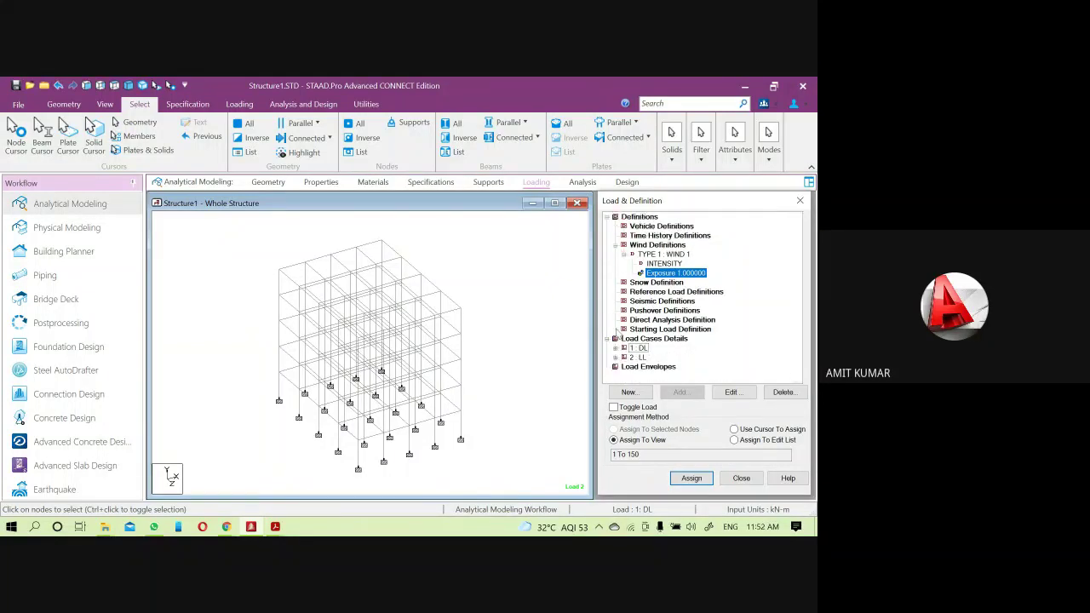
click(652, 339)
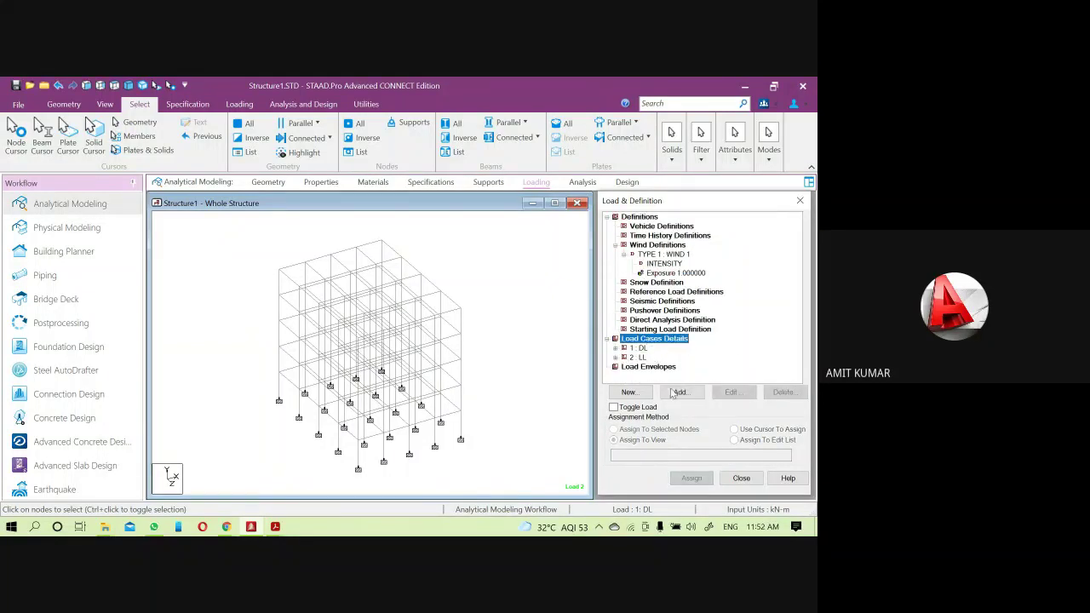
click(679, 393)
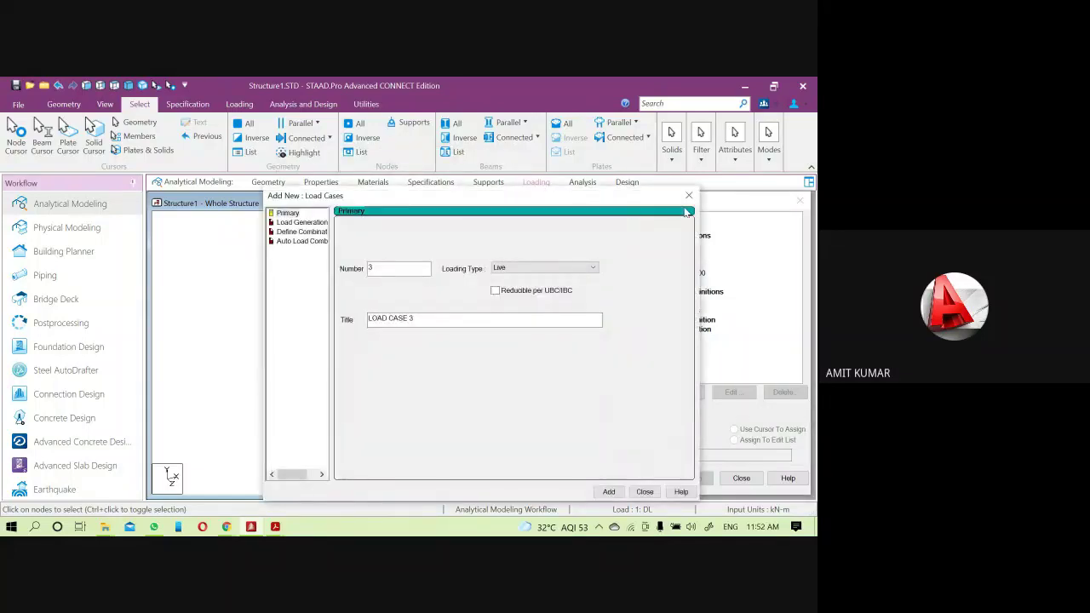
click(688, 198)
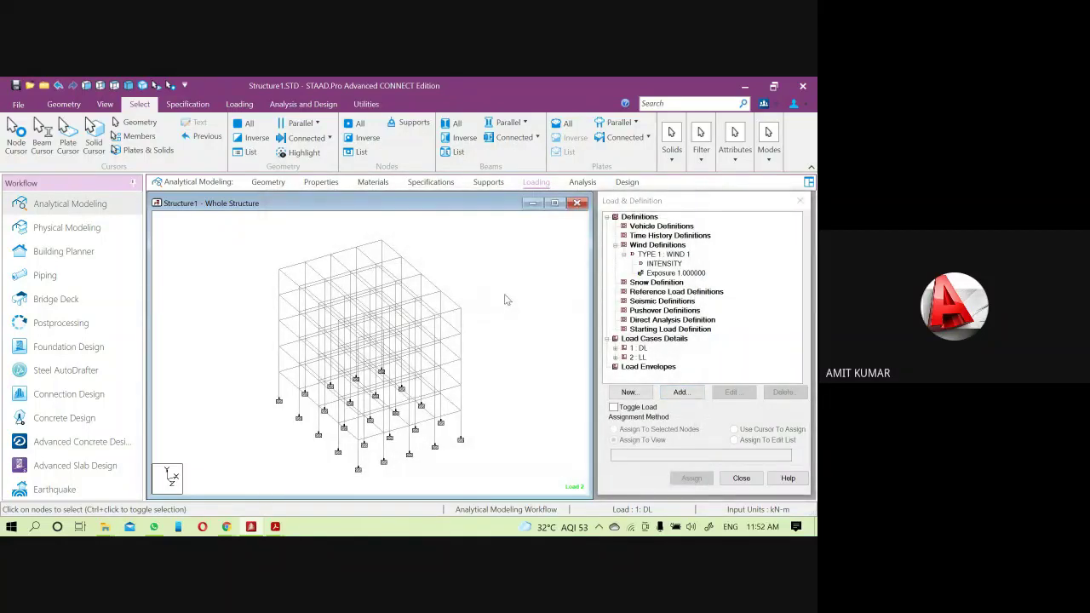
- Start the analysis and save the modified structure
key(ctrl+F5)
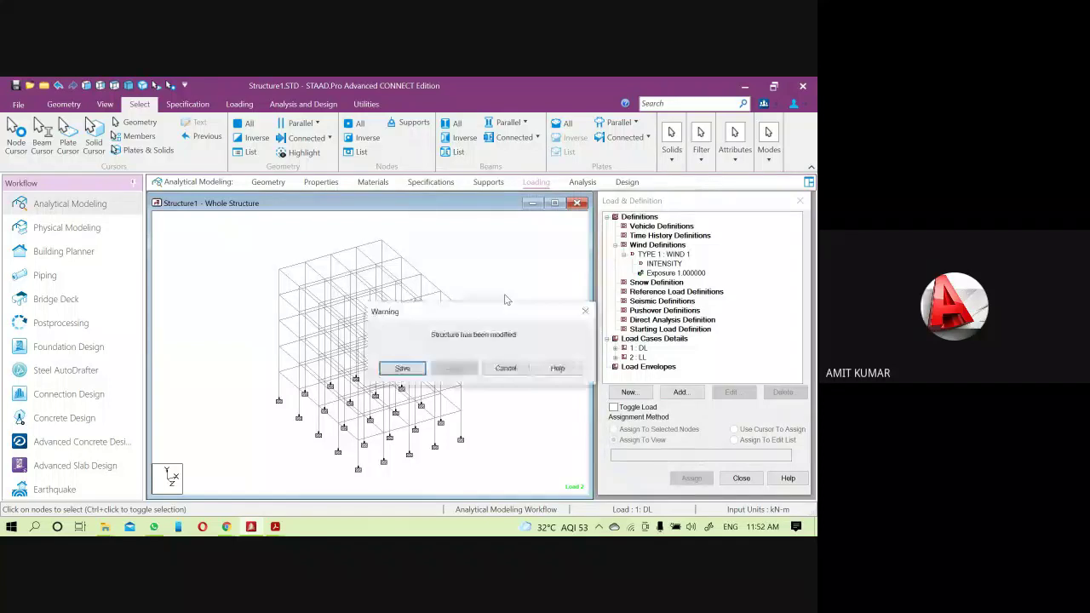
click(411, 370)
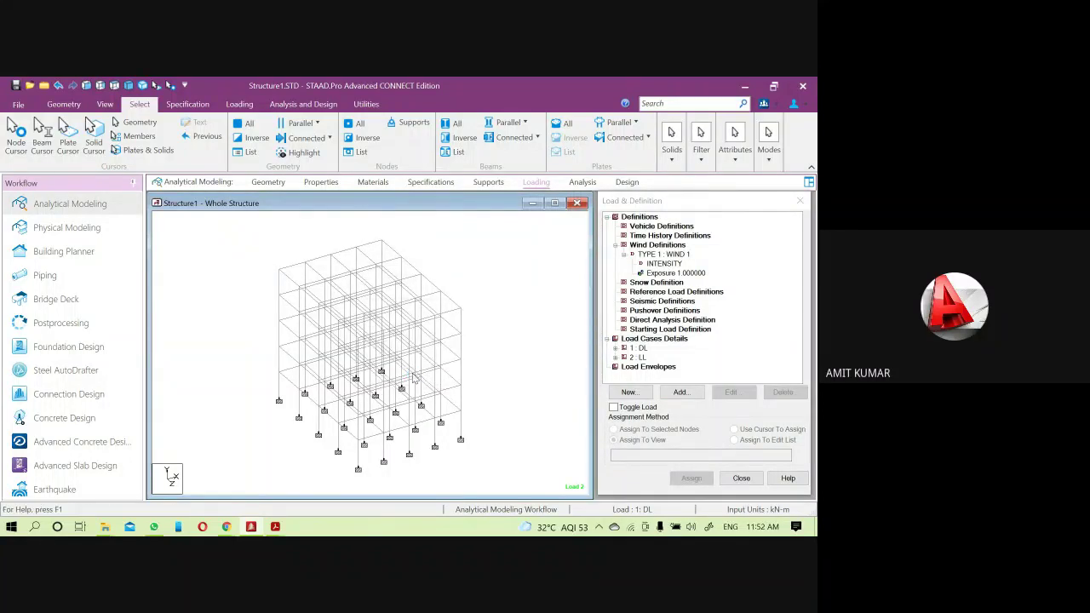
- Add primary load case 3 with the Wind loading type and the title WL, and close the dialog
click(672, 339)
click(680, 391)
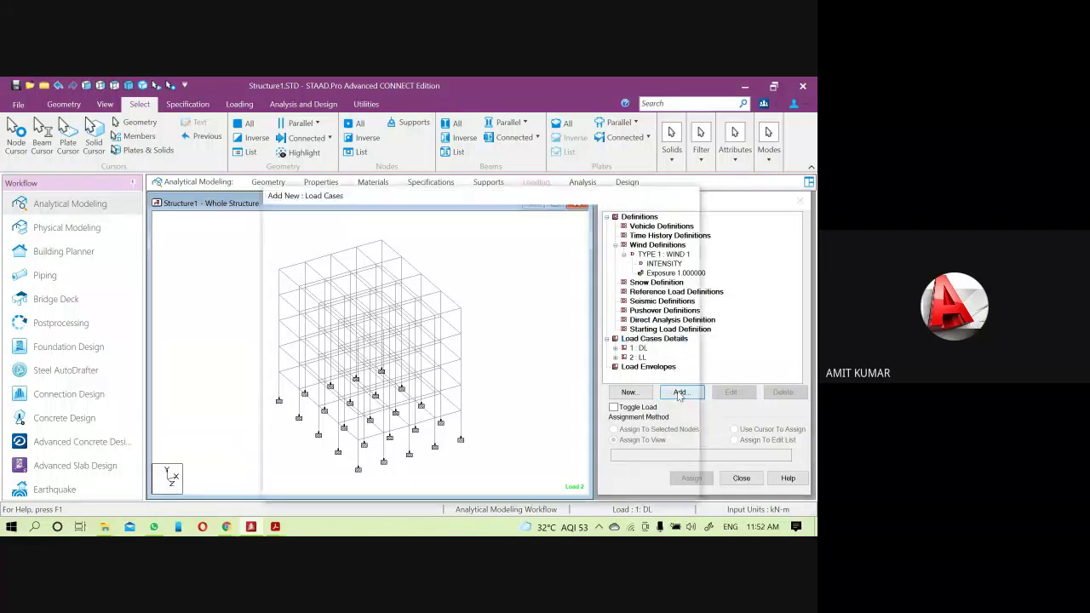
click(502, 269)
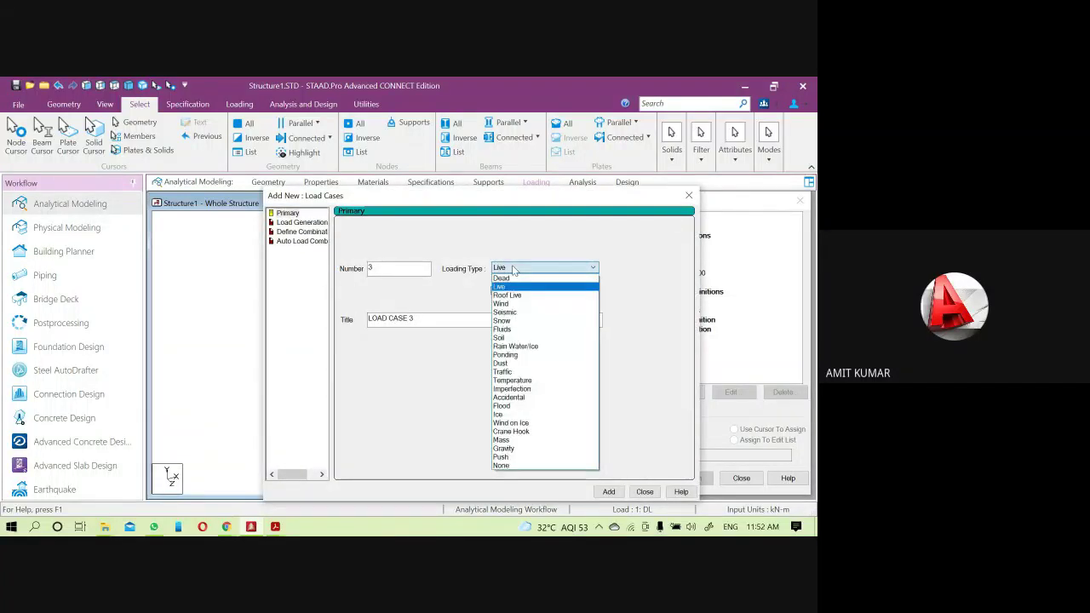
click(522, 304)
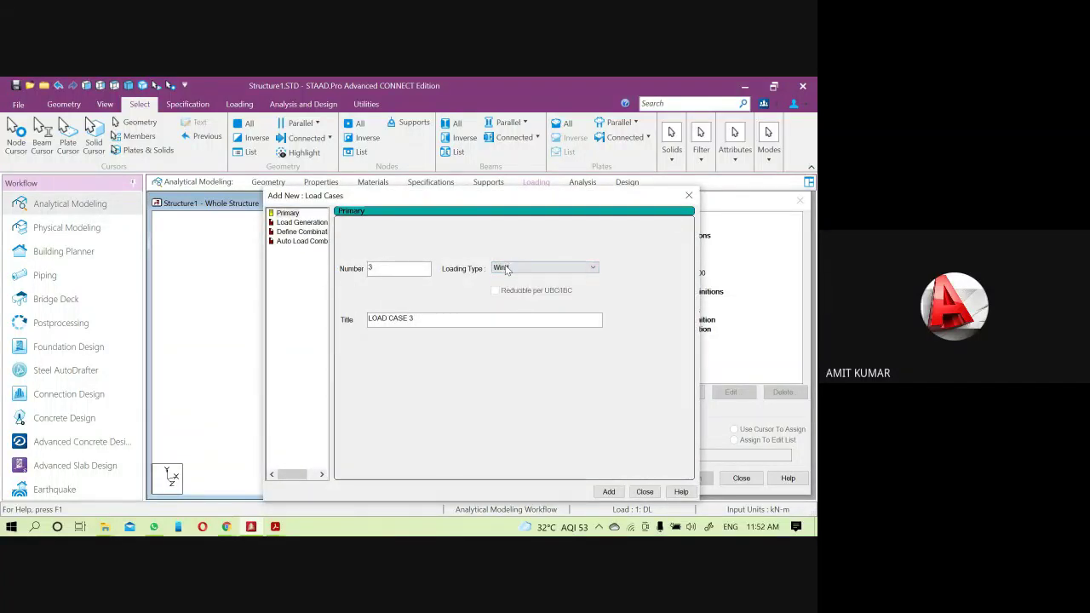
click(420, 317)
drag(421, 318, 366, 320)
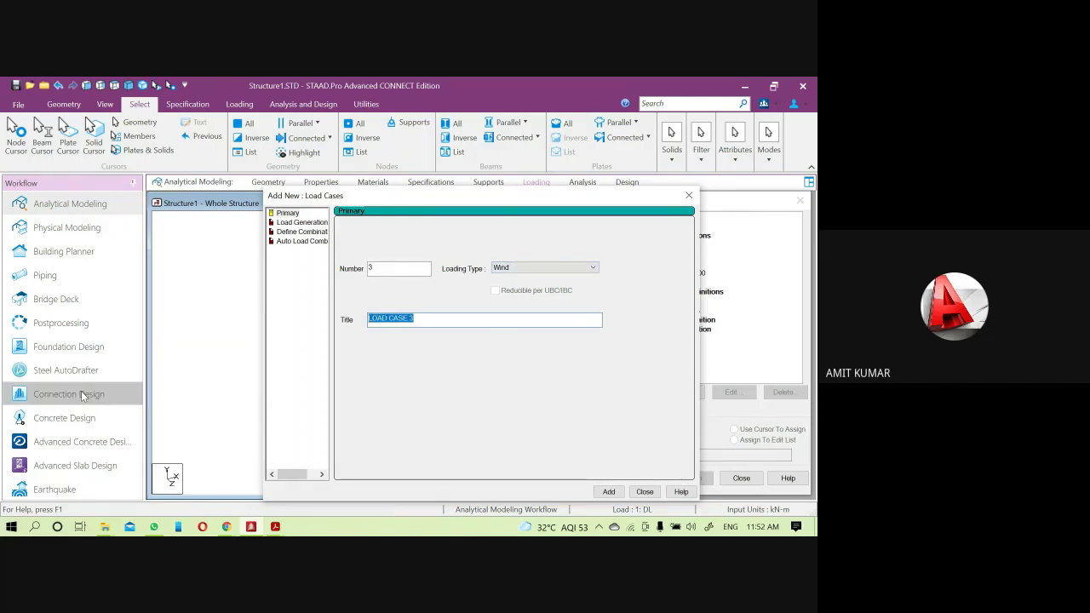
text(WL)
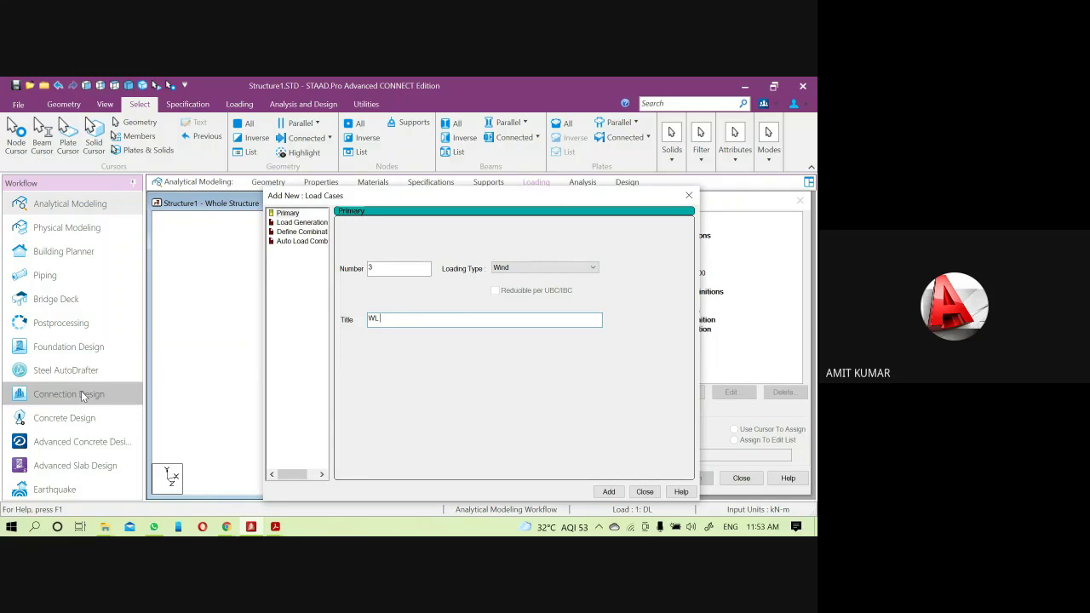
text(+ X)
drag(422, 203, 276, 179)
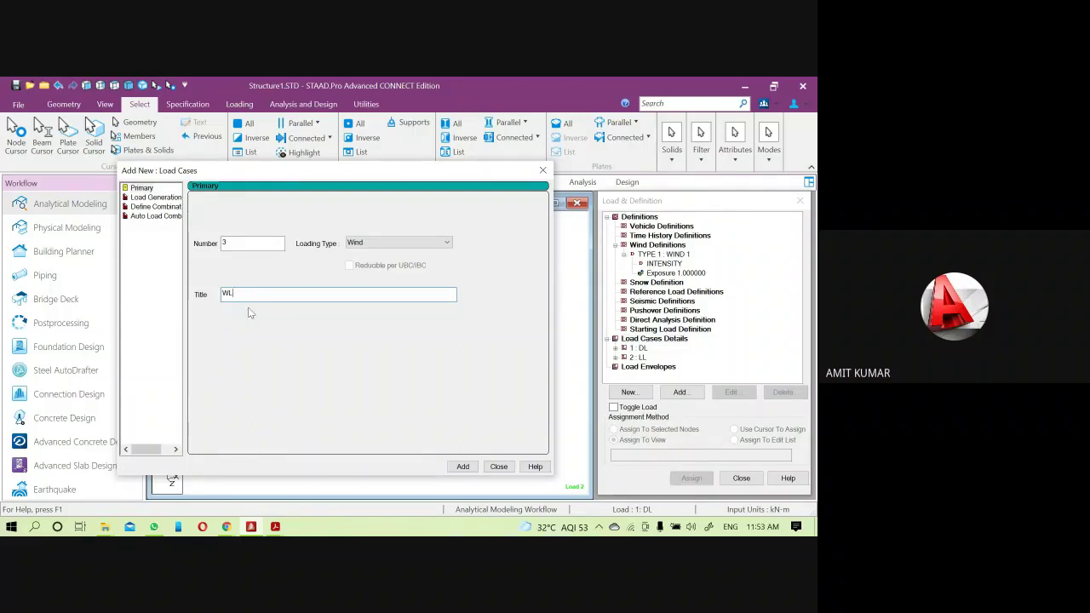
click(462, 466)
click(498, 466)
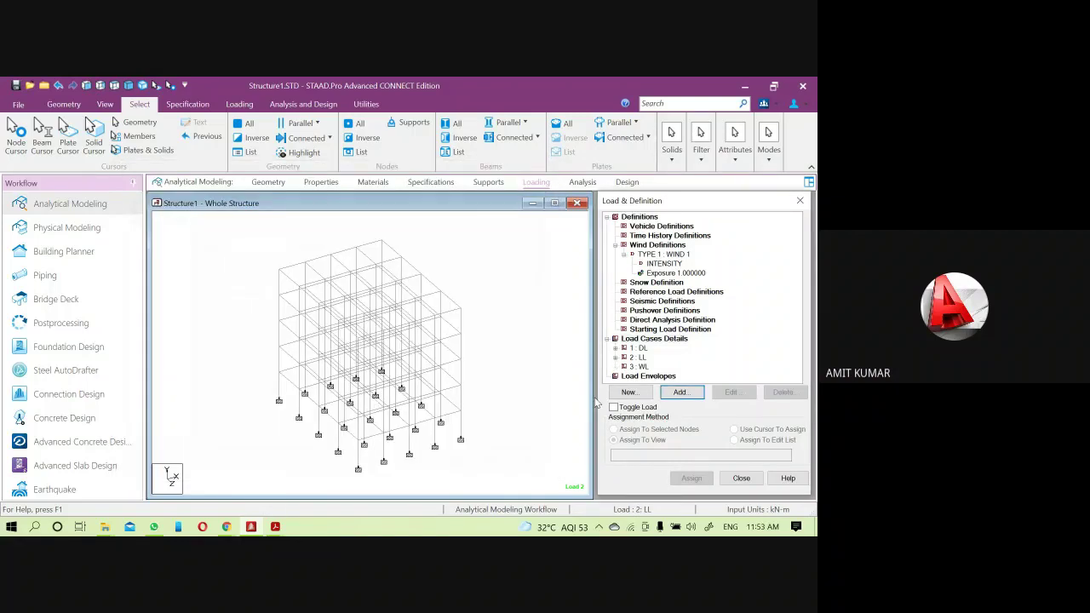
- Start a new Wind Load item in the WL case and select type 1 : Regular
click(640, 367)
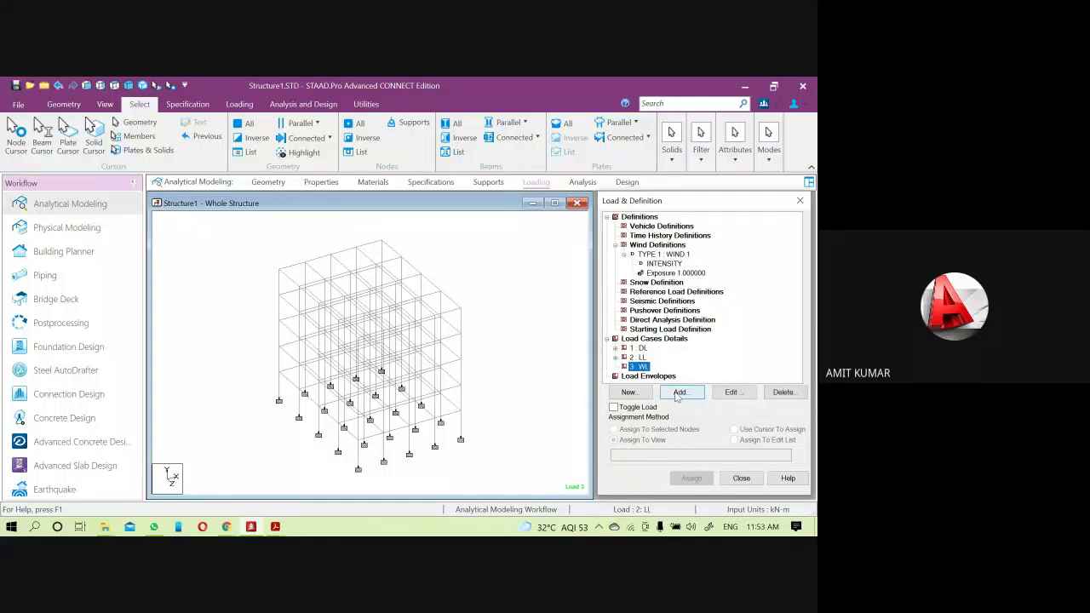
click(679, 392)
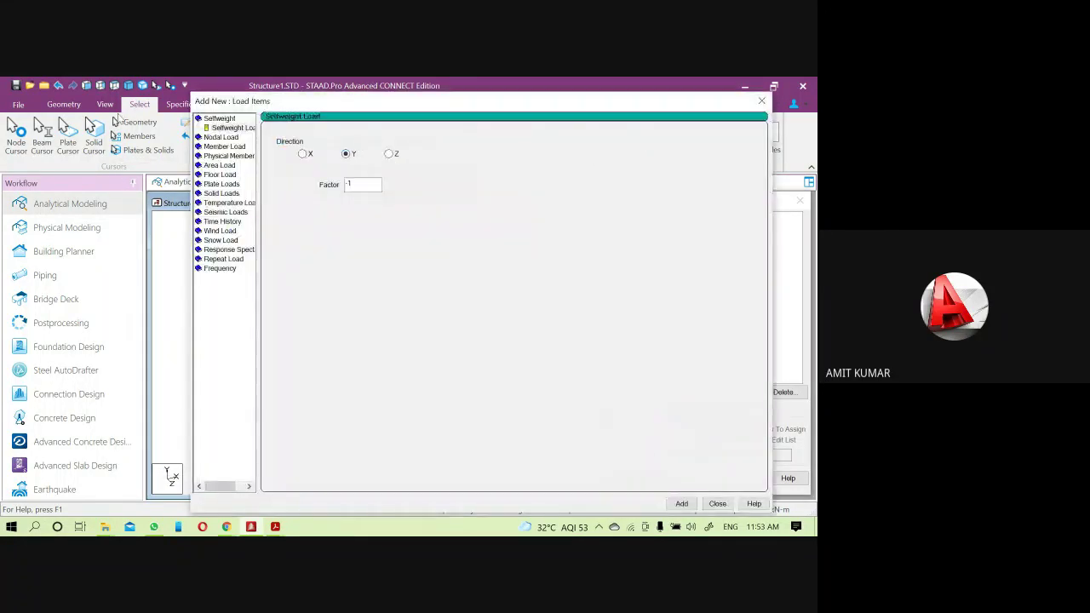
click(229, 231)
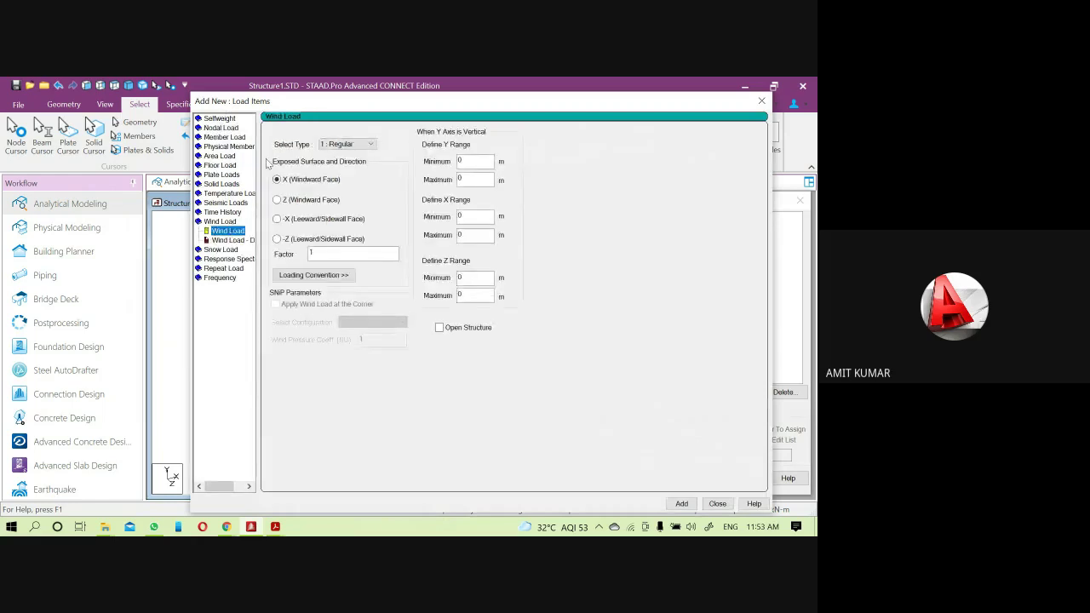
click(334, 147)
click(334, 156)
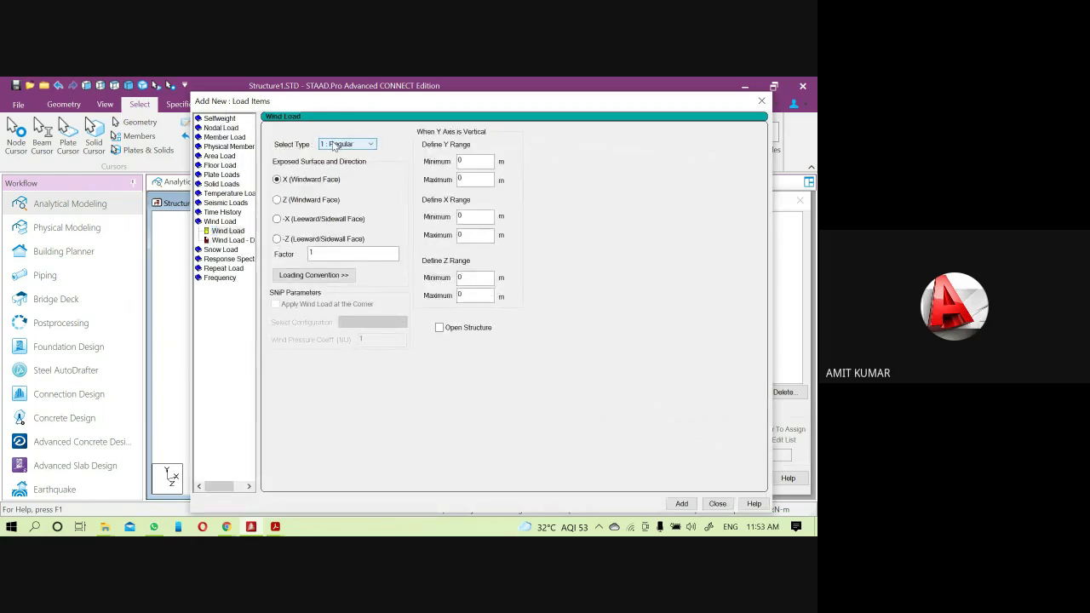
- Add the wind load on the X (Windward Face) with a factor of 1 and close the dialog
drag(319, 102, 293, 102)
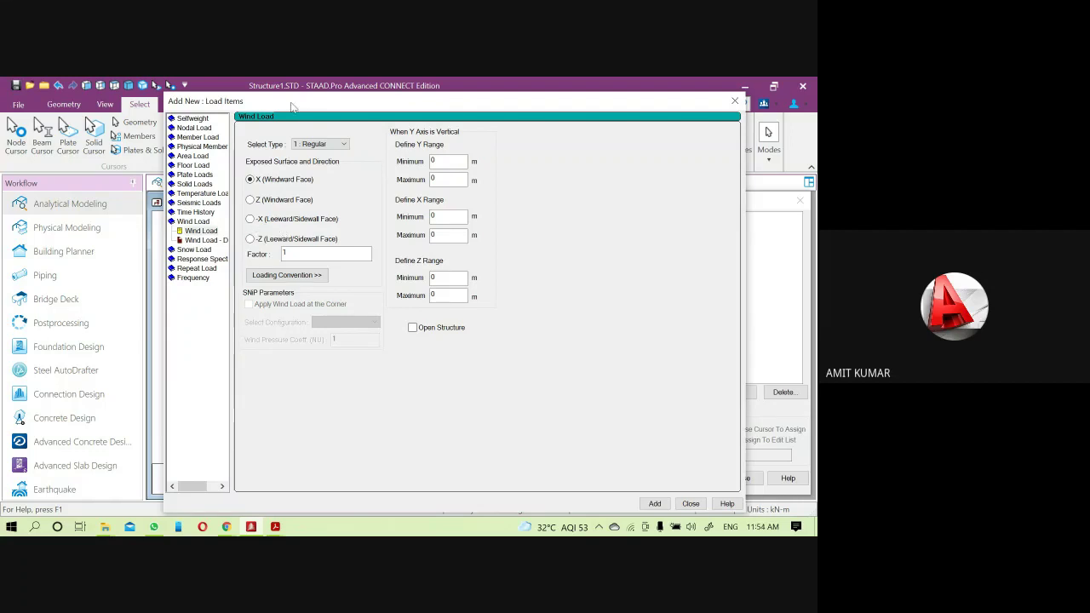
drag(294, 106, 474, 107)
middle_drag(243, 304, 158, 276)
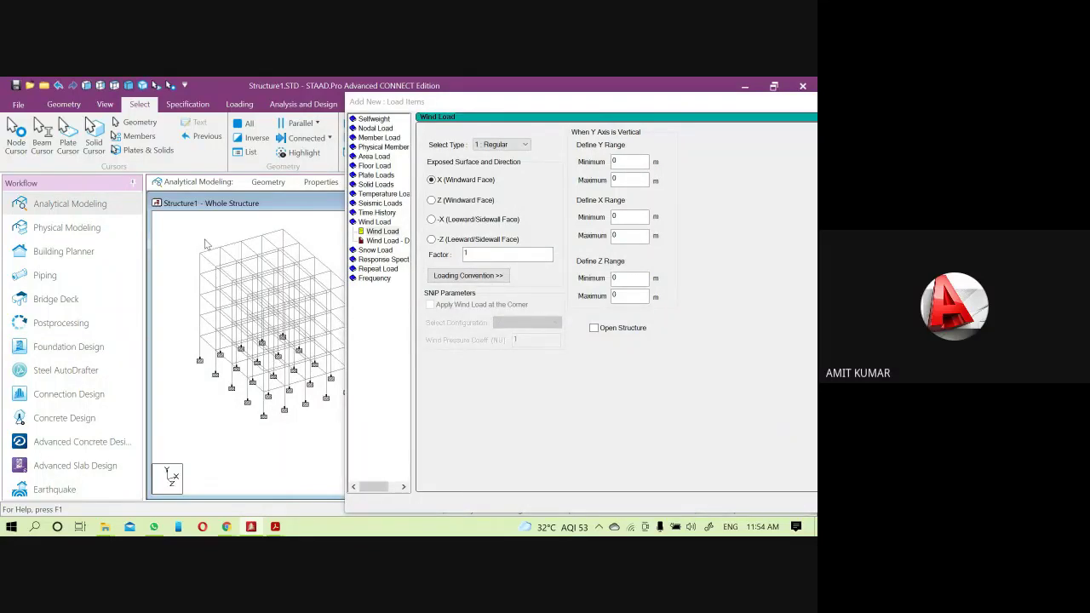
shift+middle_drag(207, 345, 200, 336)
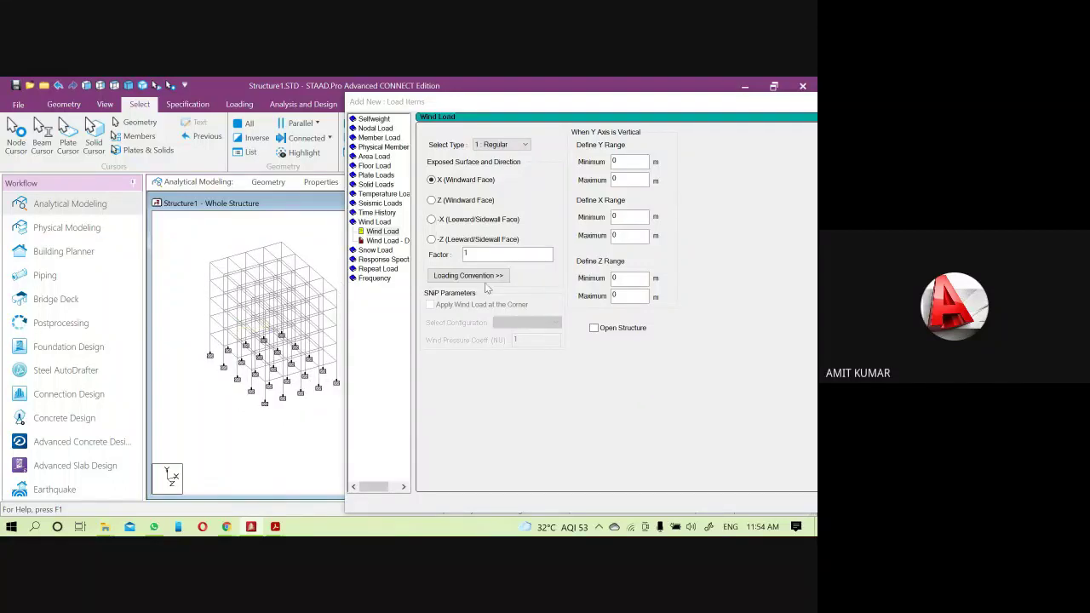
click(471, 253)
click(467, 253)
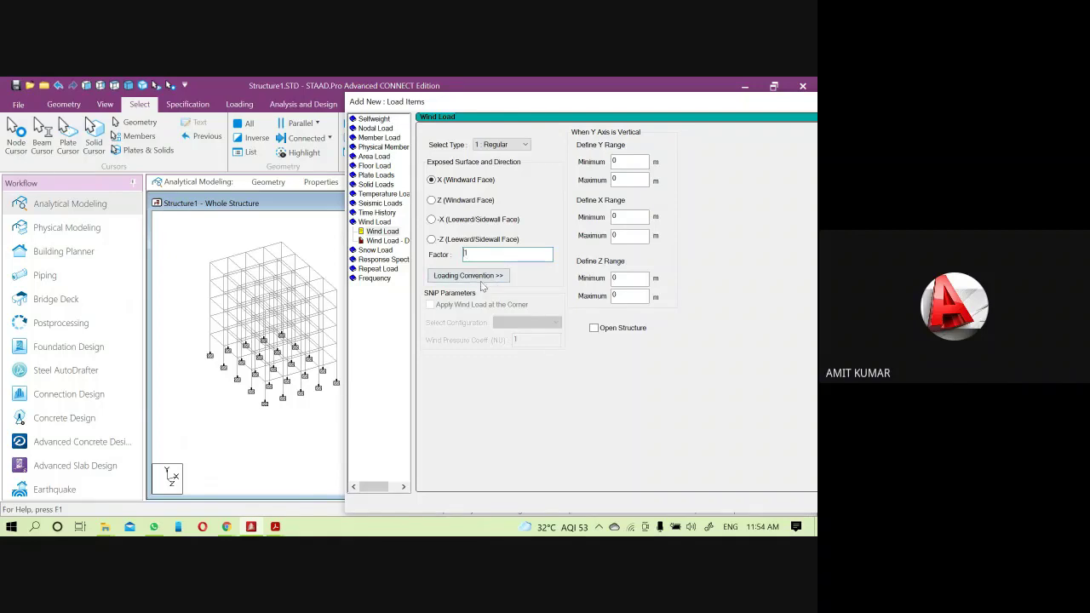
drag(476, 107, 432, 92)
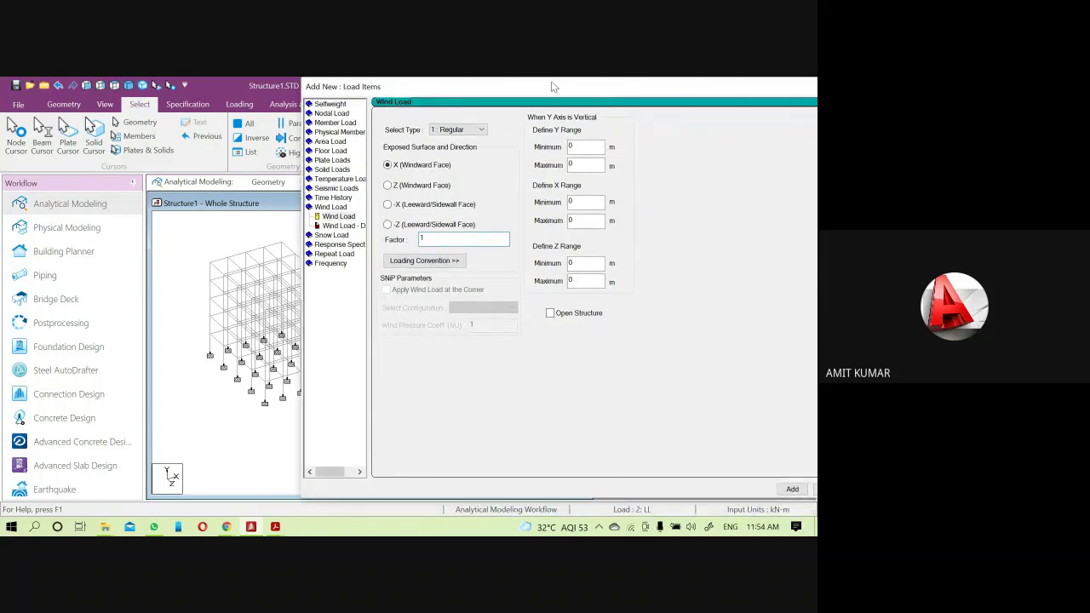
drag(552, 98, 460, 104)
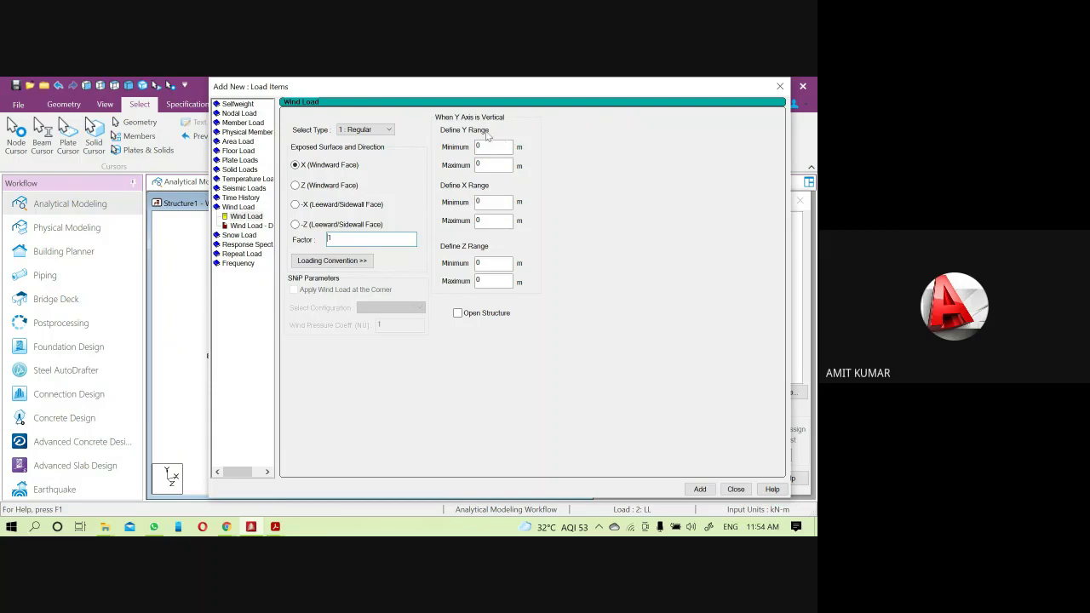
drag(361, 85, 458, 113)
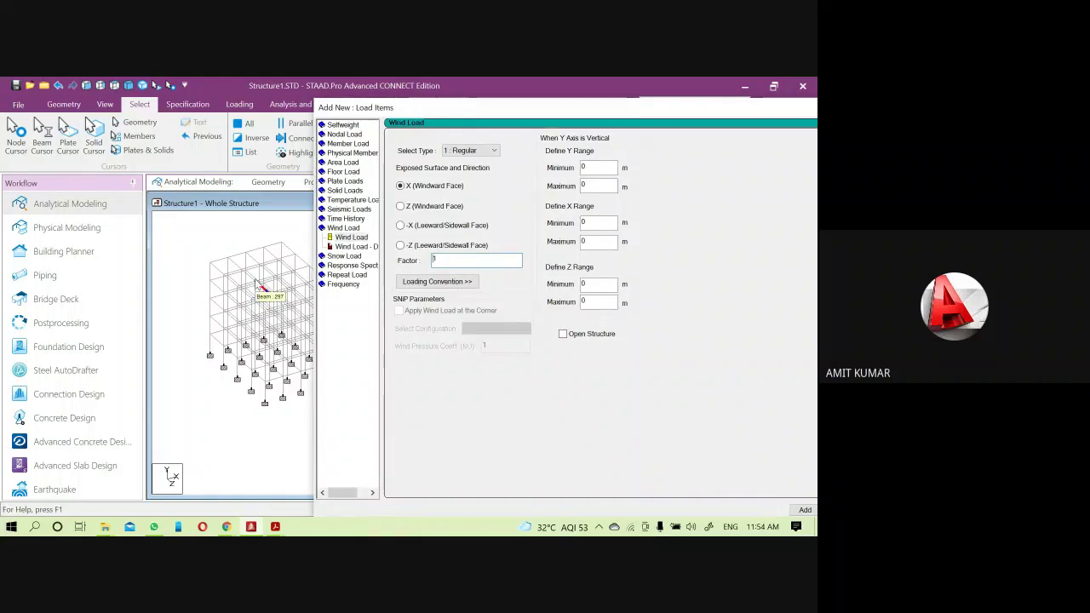
drag(560, 113, 449, 93)
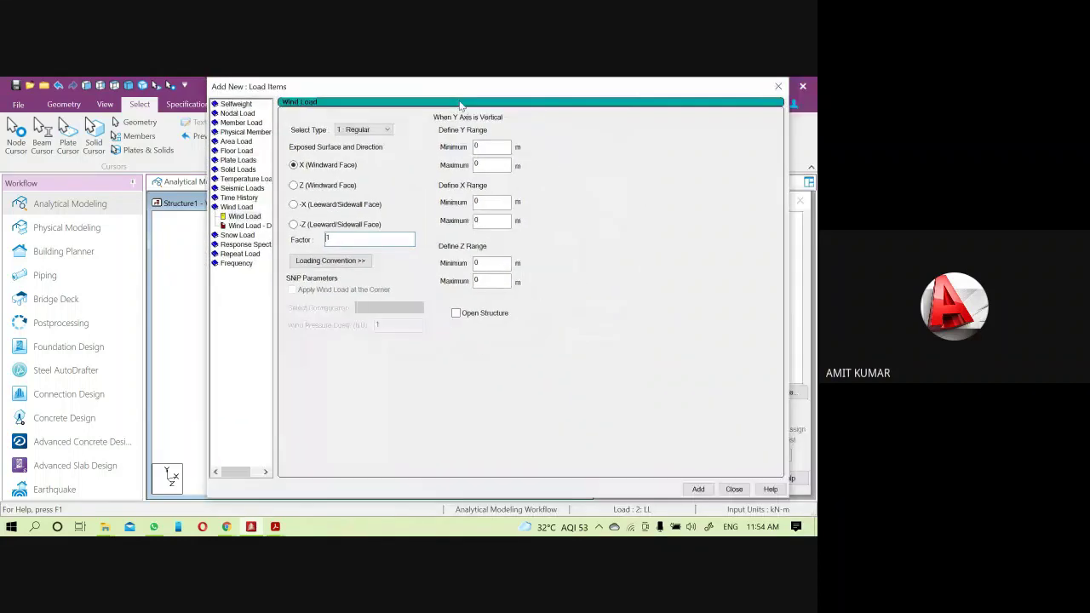
click(734, 490)
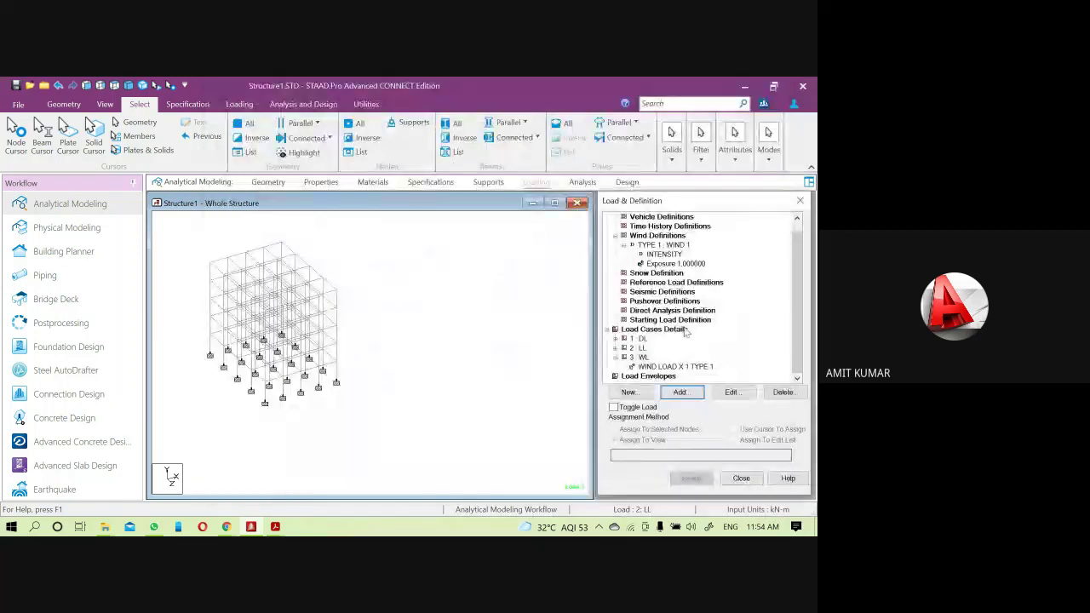
- Display the wind load of the WL case on the structure and change its factor to -1
click(660, 367)
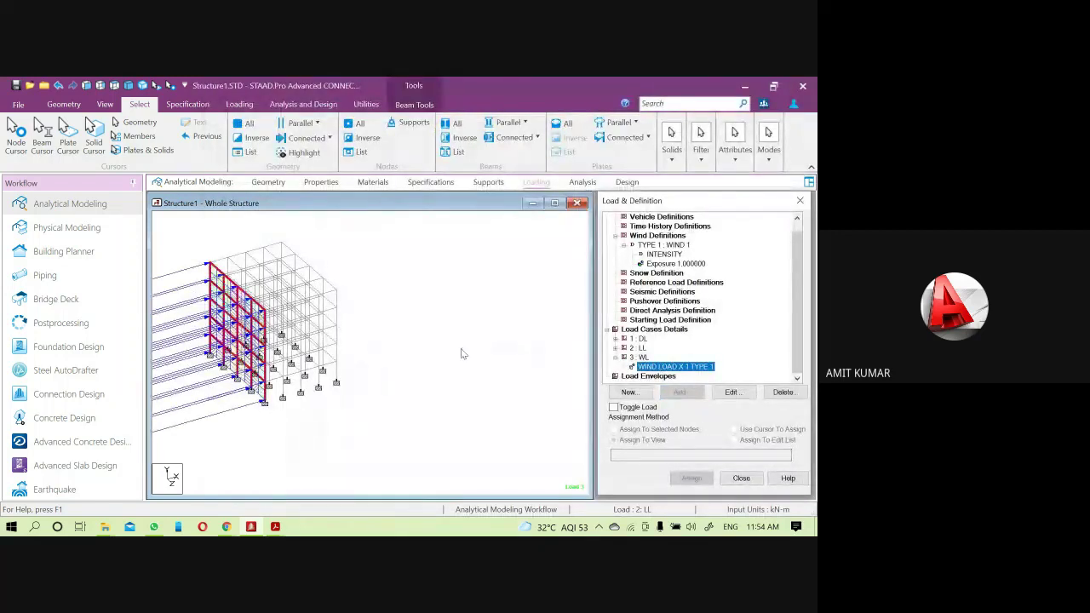
scroll(461, 358, down, 2)
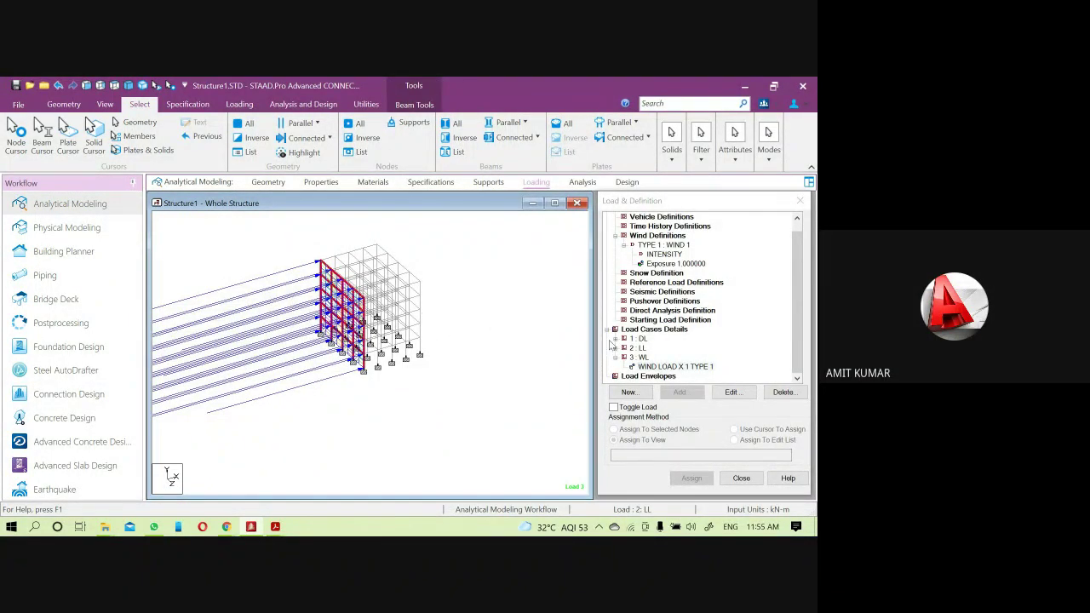
click(737, 394)
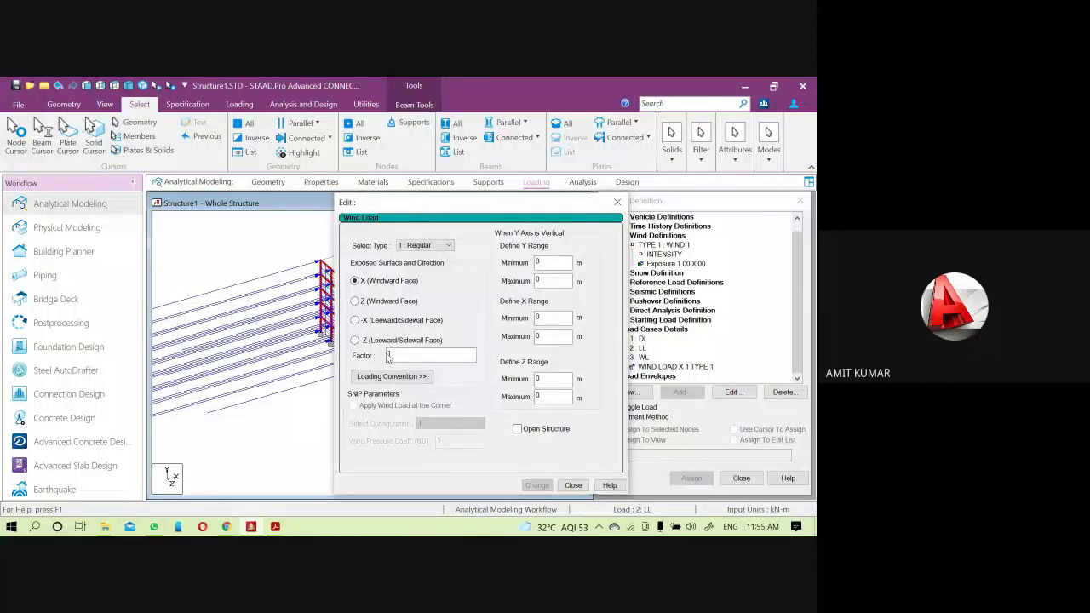
click(389, 356)
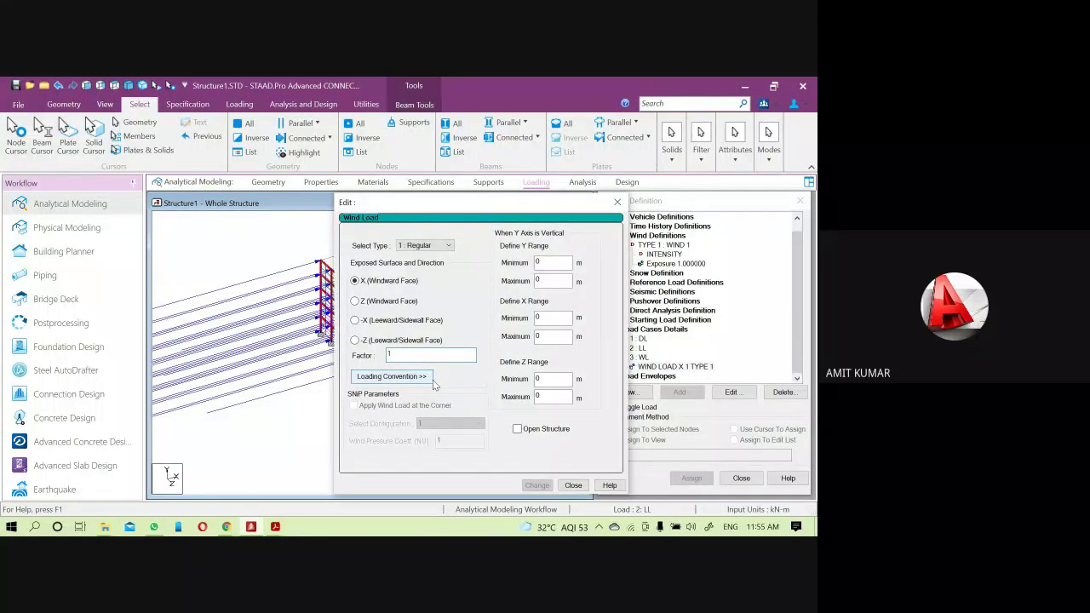
text(-)
click(536, 484)
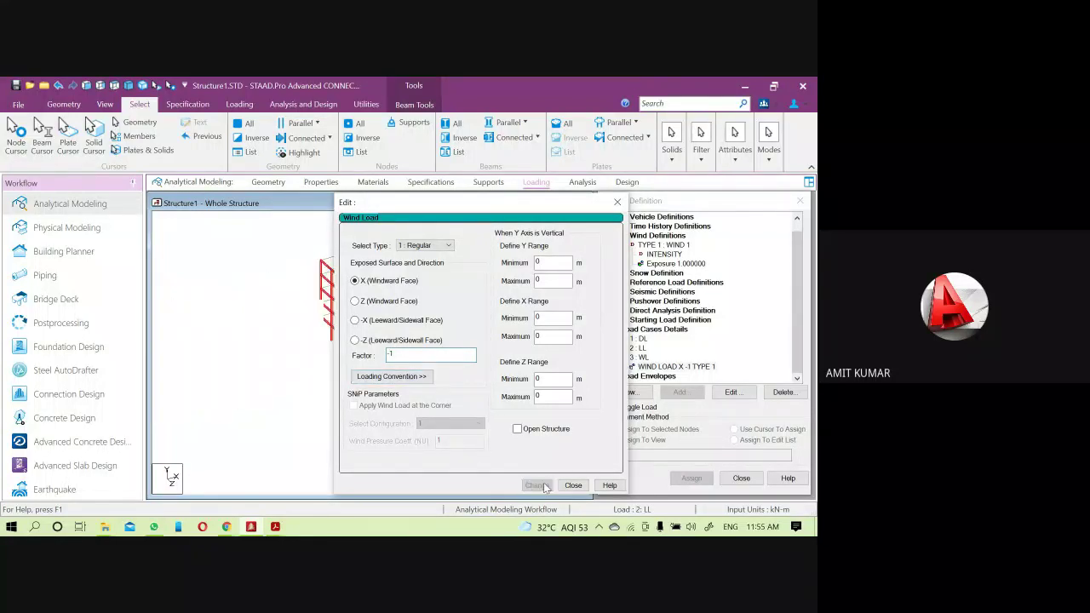
click(569, 486)
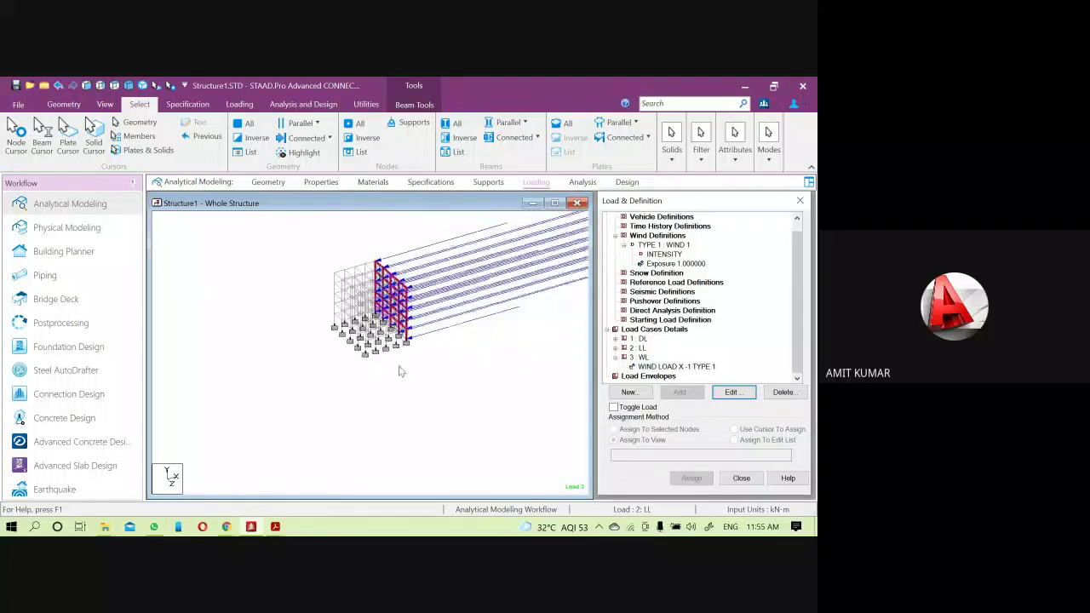
- Set the factor of the WL case's X wind load back to 1 and apply the change
middle_drag(474, 384, 350, 397)
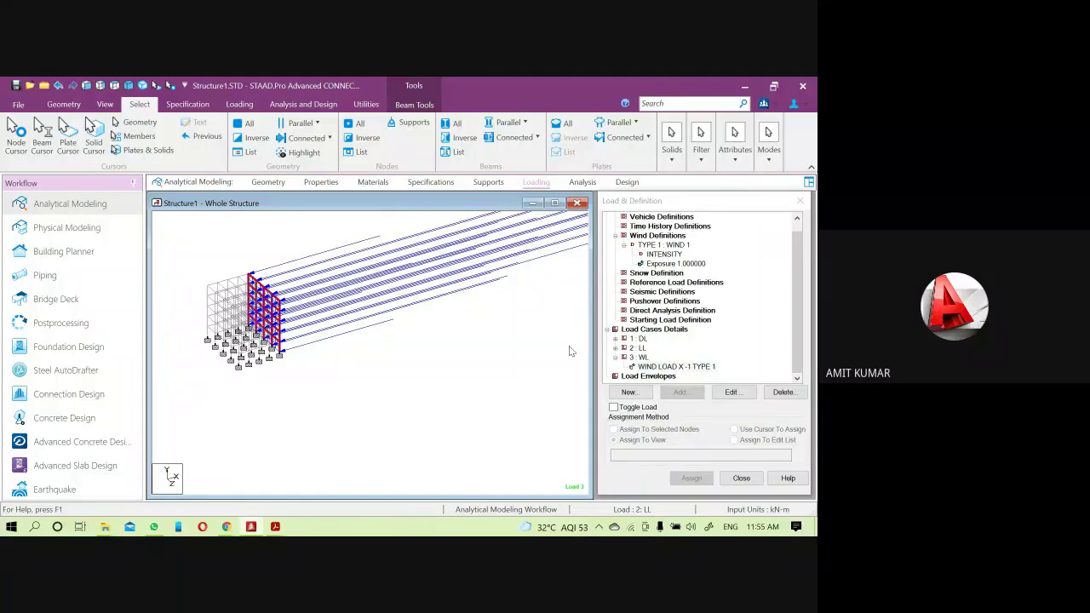
click(677, 367)
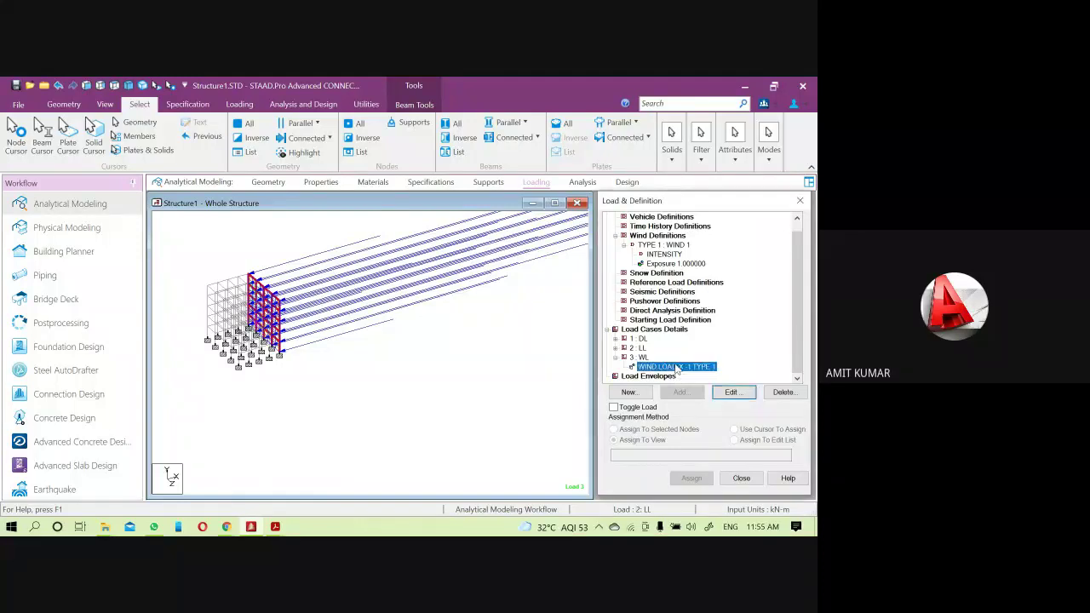
click(732, 392)
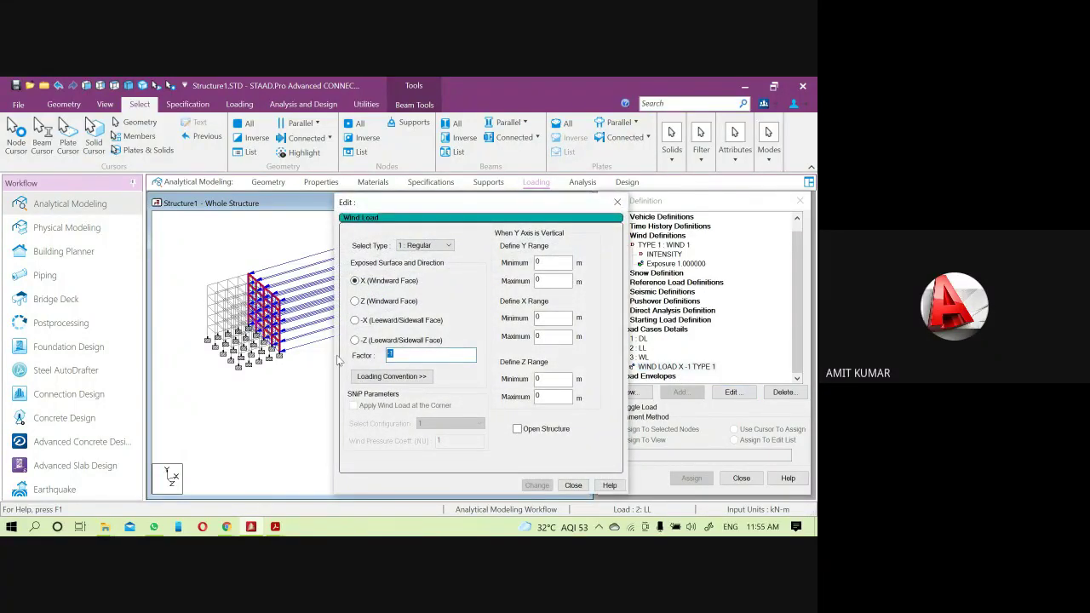
text(1)
click(542, 488)
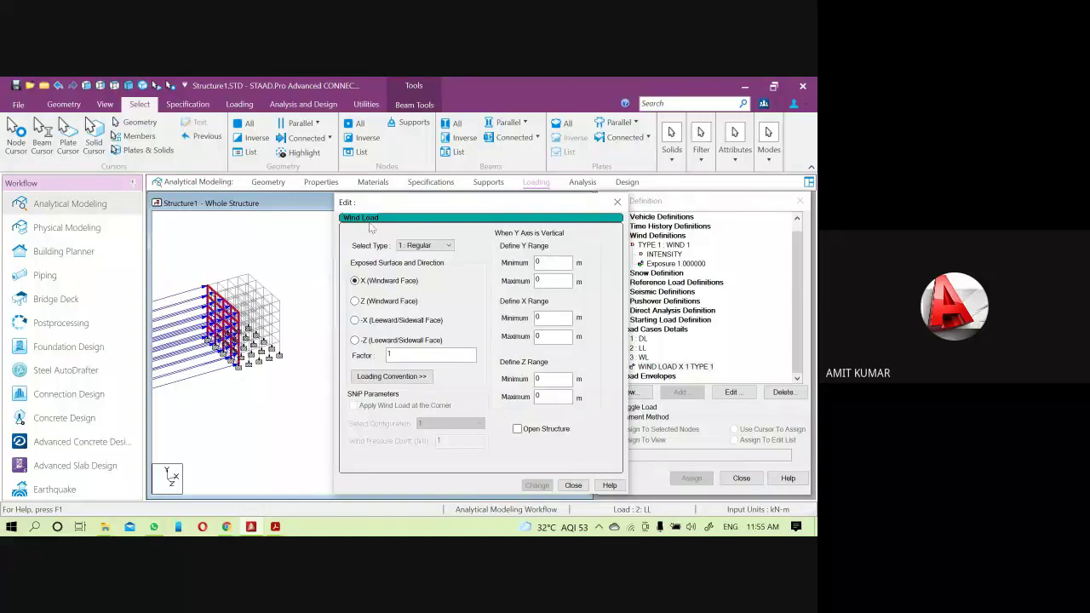
- Change the wind load's exposed surface to -X (Leeward/Sidewall Face) and inspect the loaded face on the structure
drag(390, 208, 442, 195)
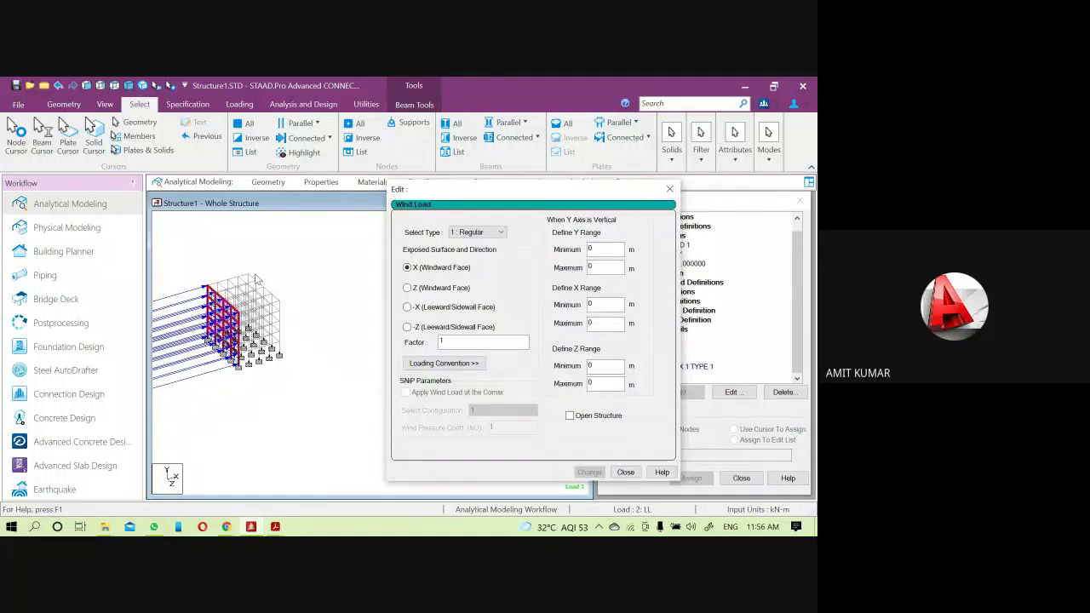
click(408, 308)
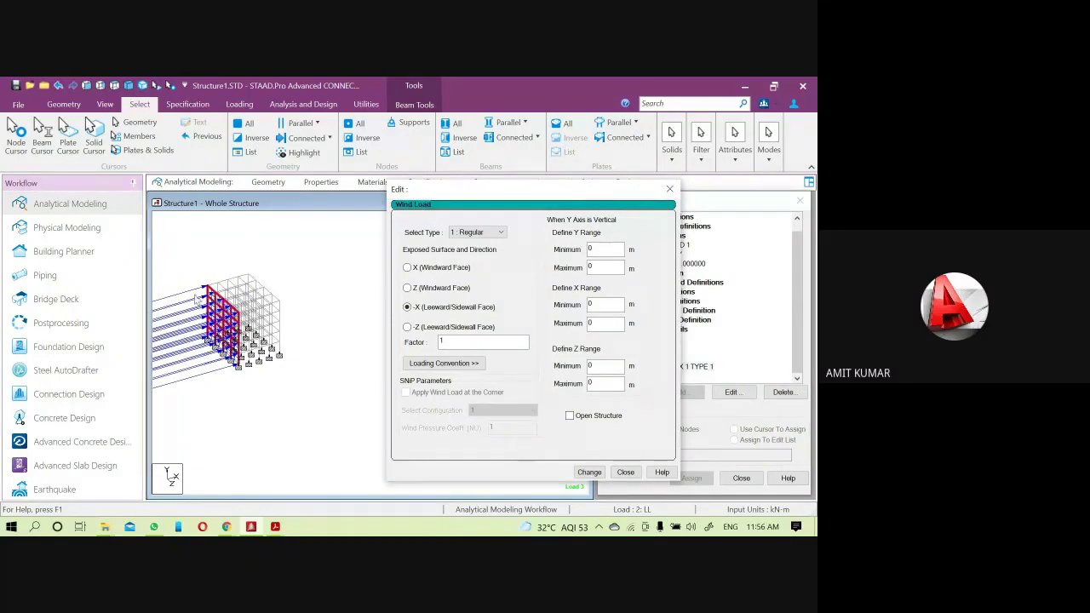
scroll(250, 277, up, 2)
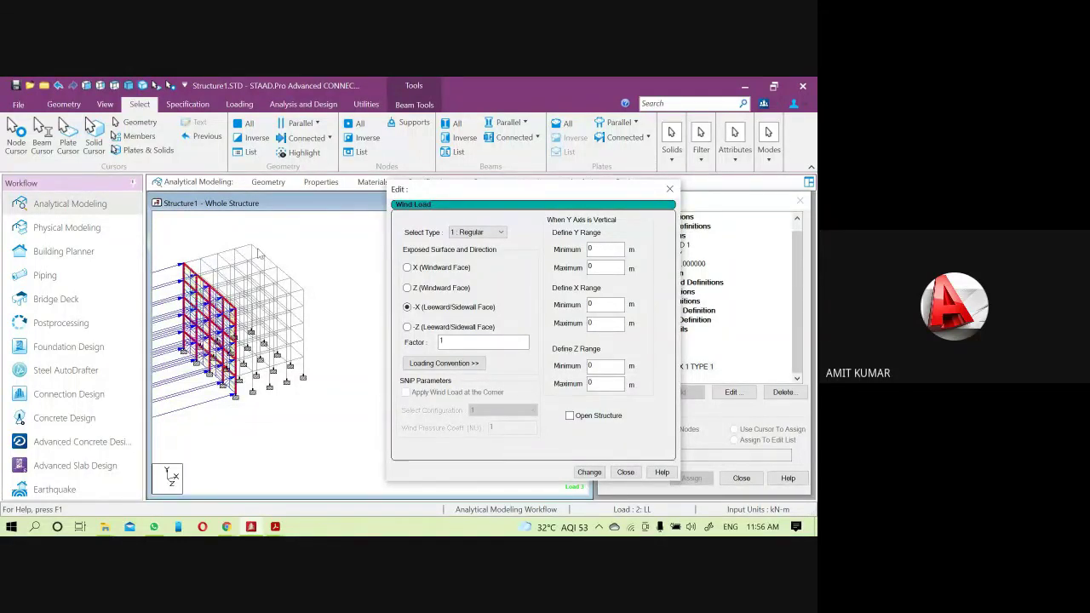
click(589, 472)
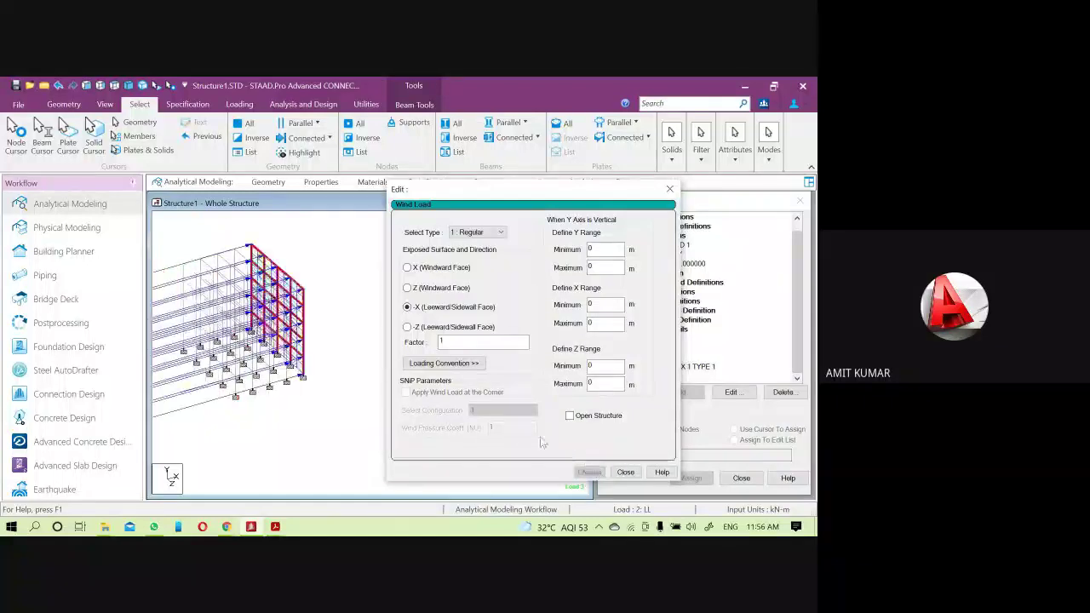
scroll(243, 284, up, 2)
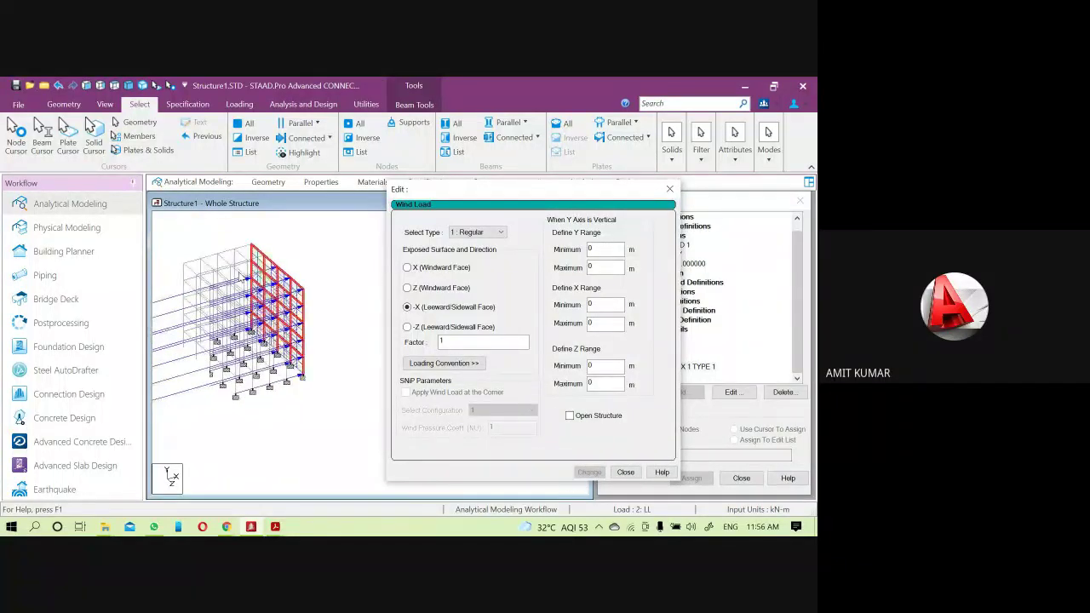
- Set the wind load's exposed surface to X (Windward Face), apply the change and inspect the loaded face
scroll(235, 265, up, 5)
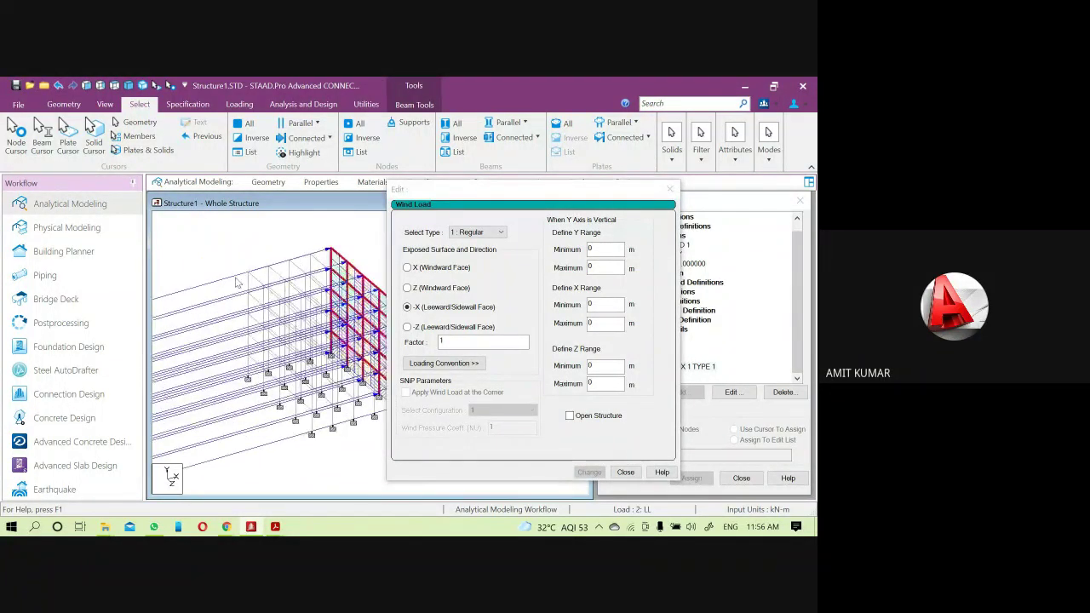
scroll(235, 266, up, 5)
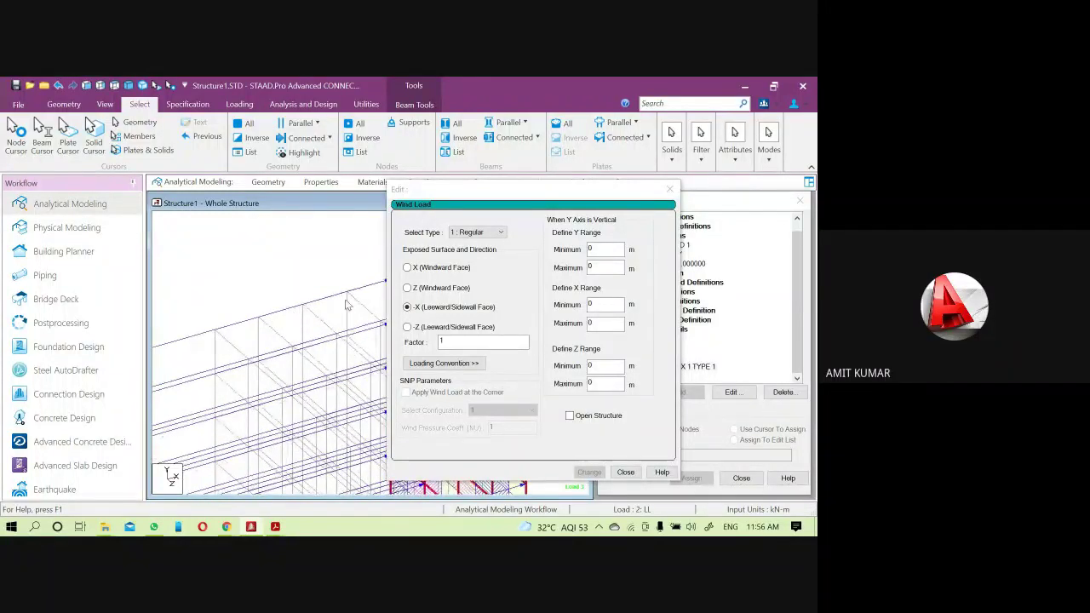
scroll(346, 304, up, 2)
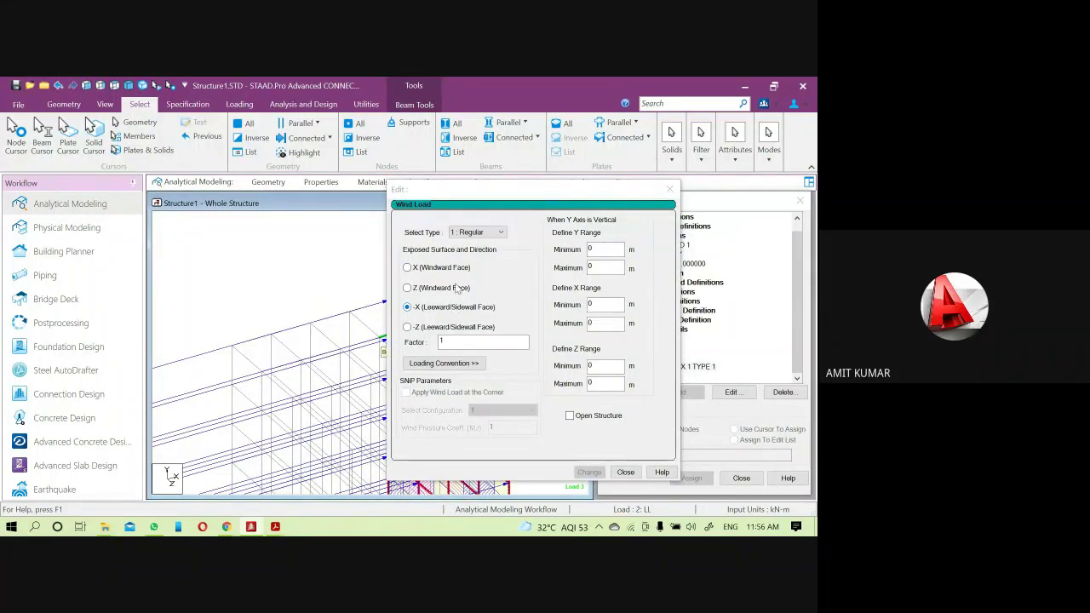
drag(460, 189, 585, 152)
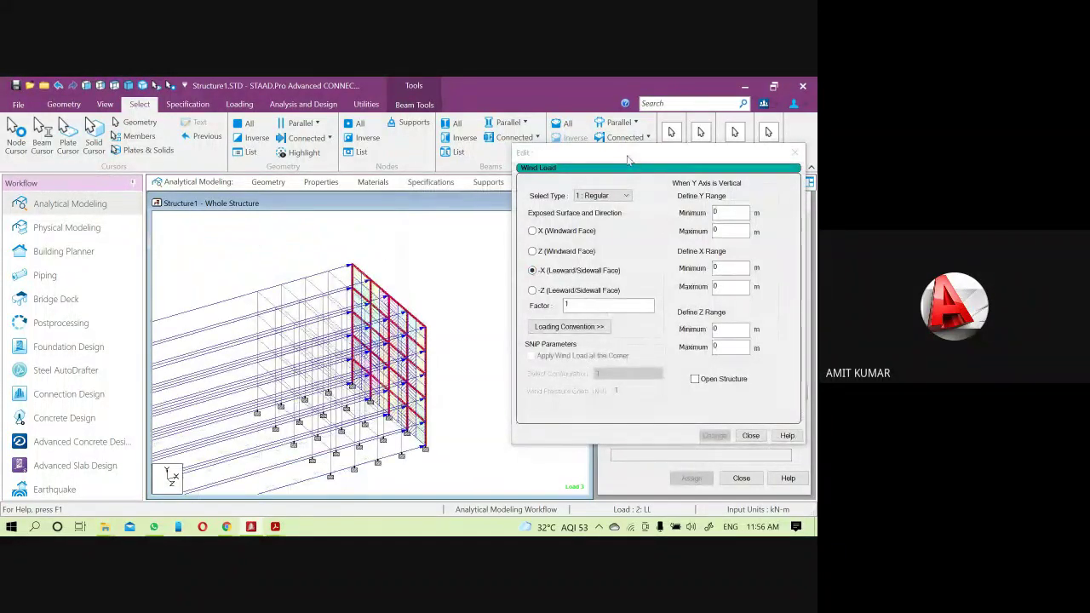
click(536, 237)
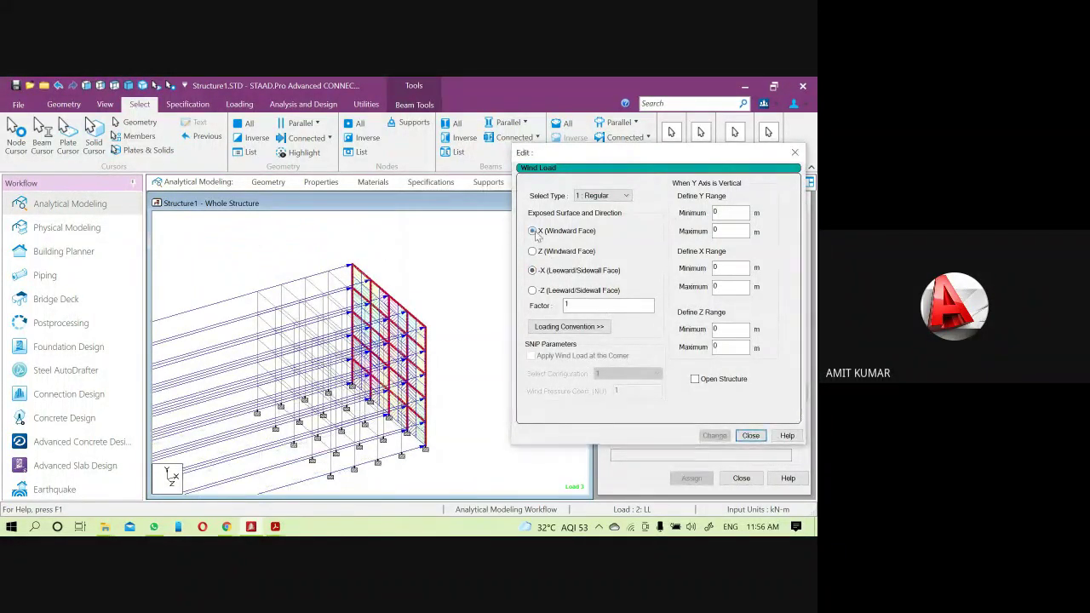
click(534, 233)
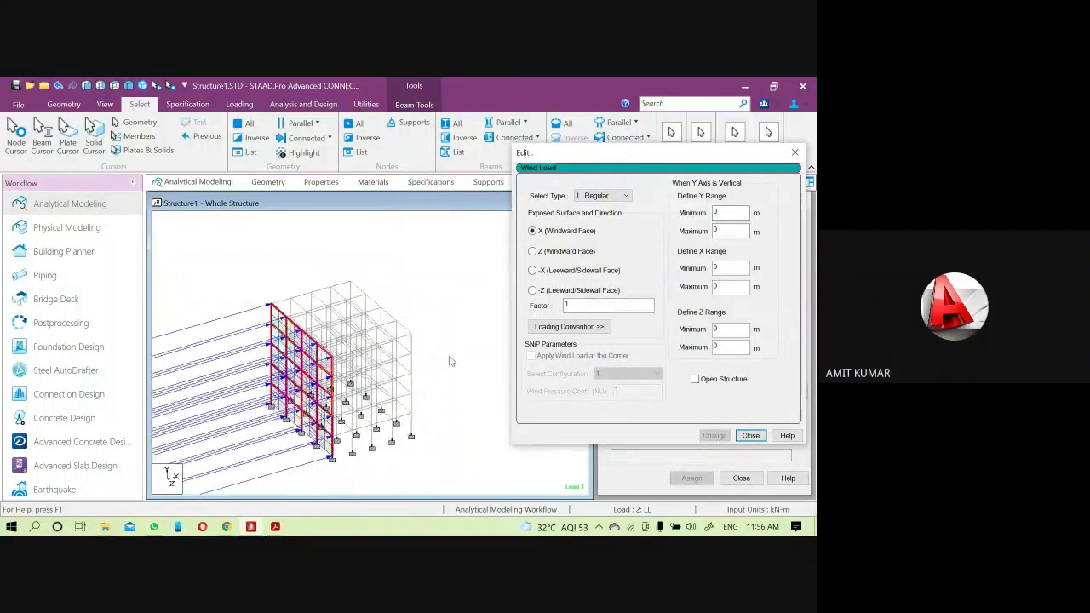
scroll(320, 413, down, 3)
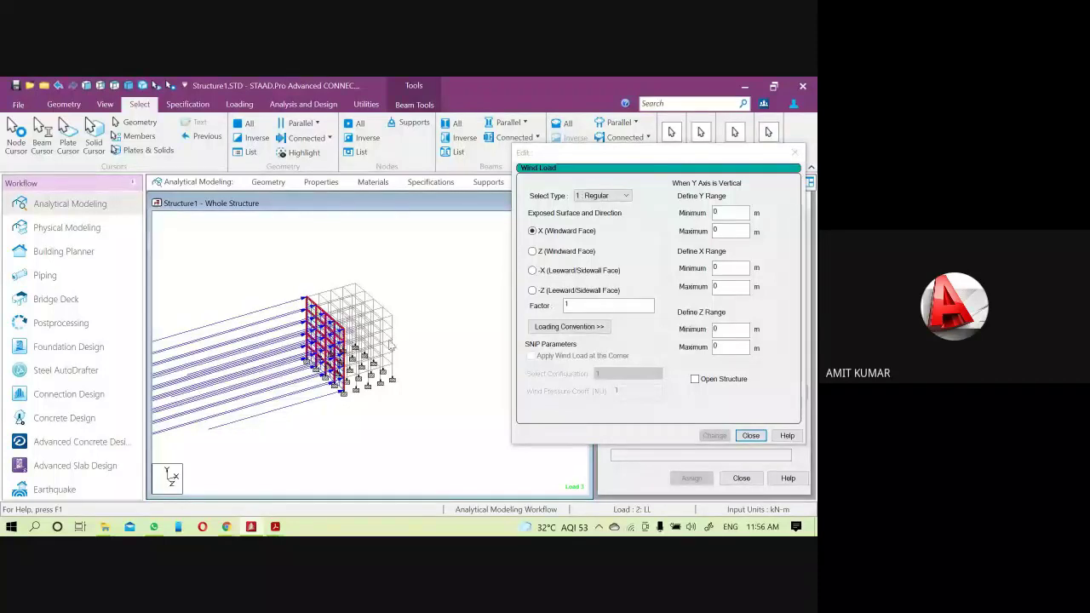
scroll(307, 315, up, 2)
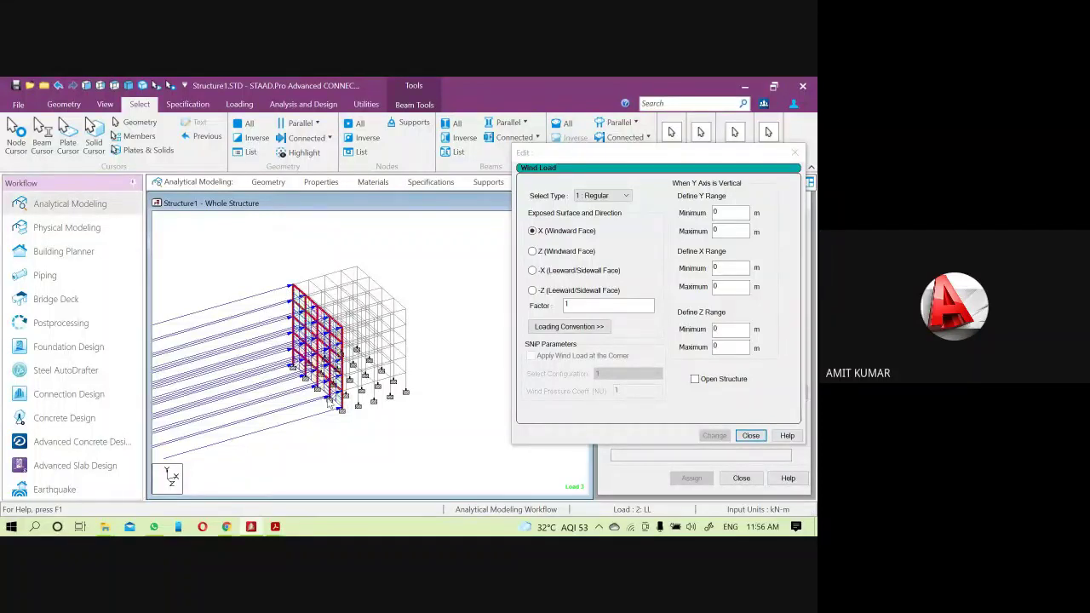
- Limit the X windward load to a maximum Z range of 8 m and inspect the loaded bays
drag(533, 155, 480, 131)
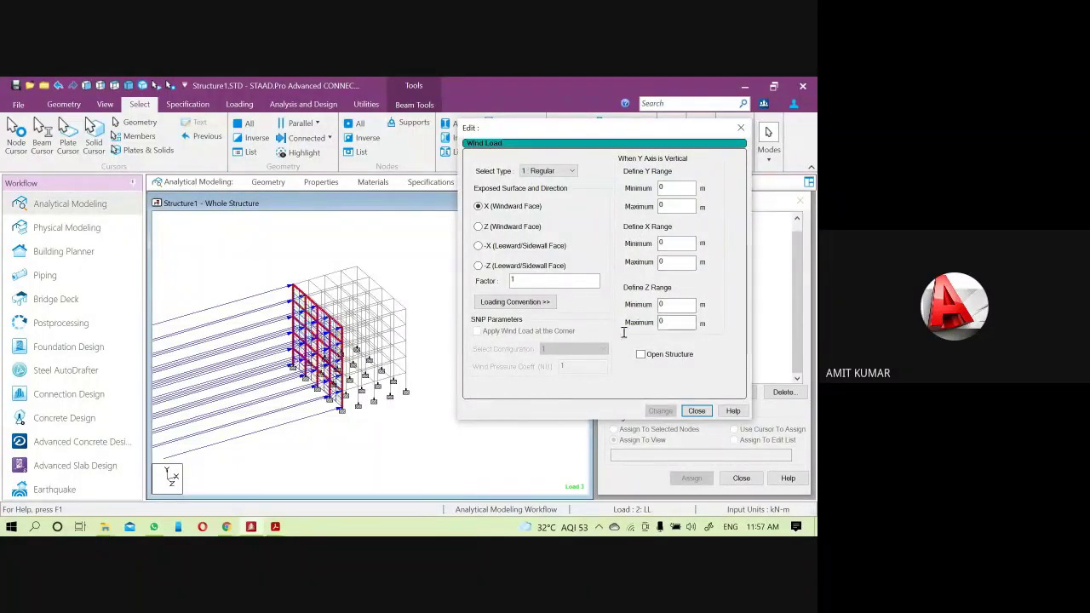
key(Tab)
text(8)
click(678, 207)
click(660, 410)
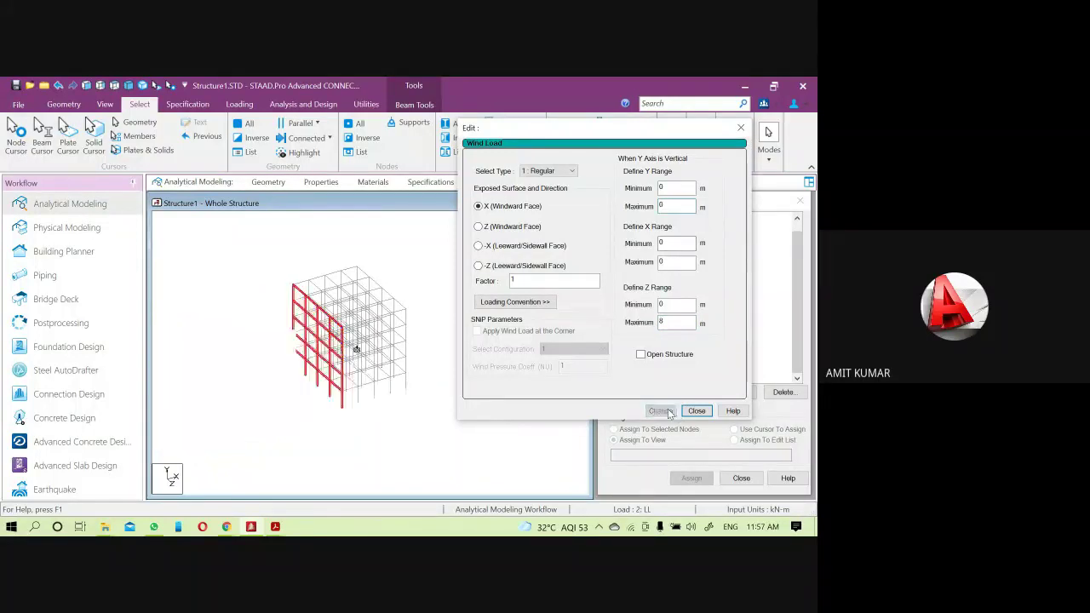
scroll(281, 290, up, 2)
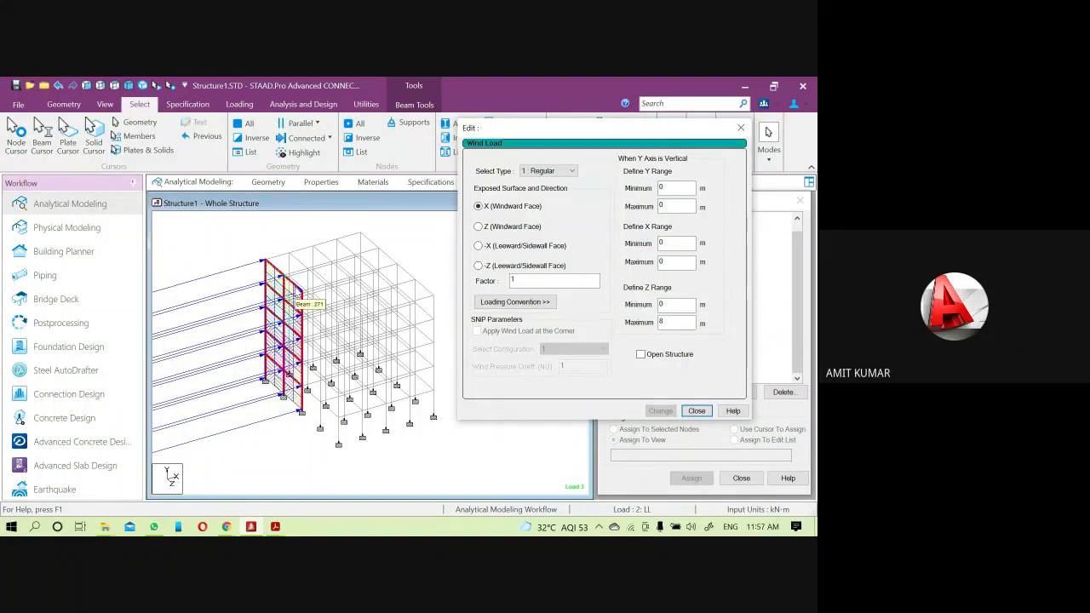
- Increase the wind load's maximum Z range to 9 m and again to 12 m, applying each value
double_click(674, 322)
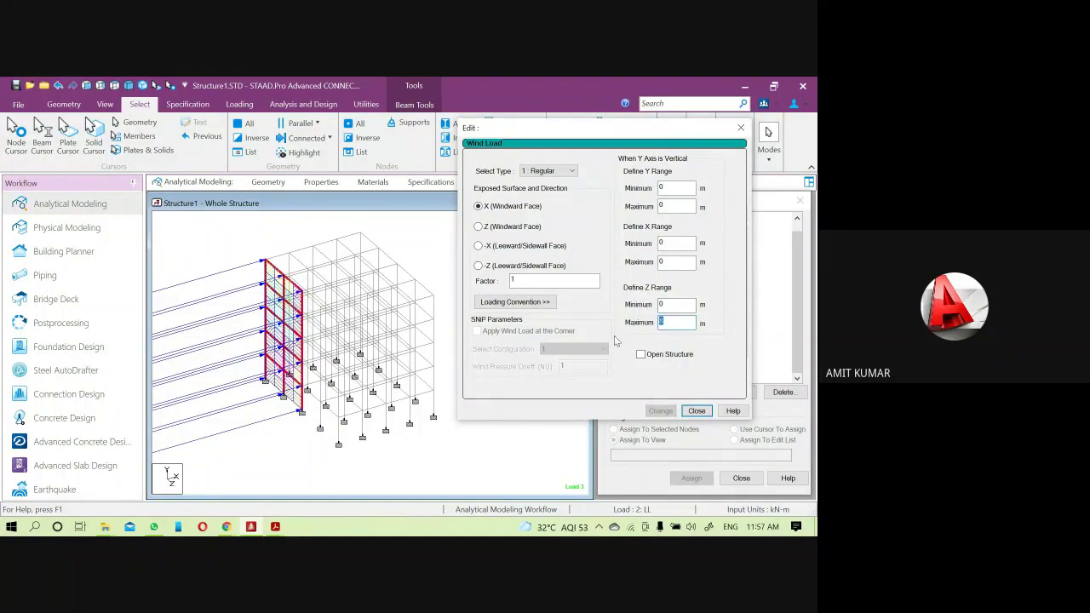
text(9)
click(660, 410)
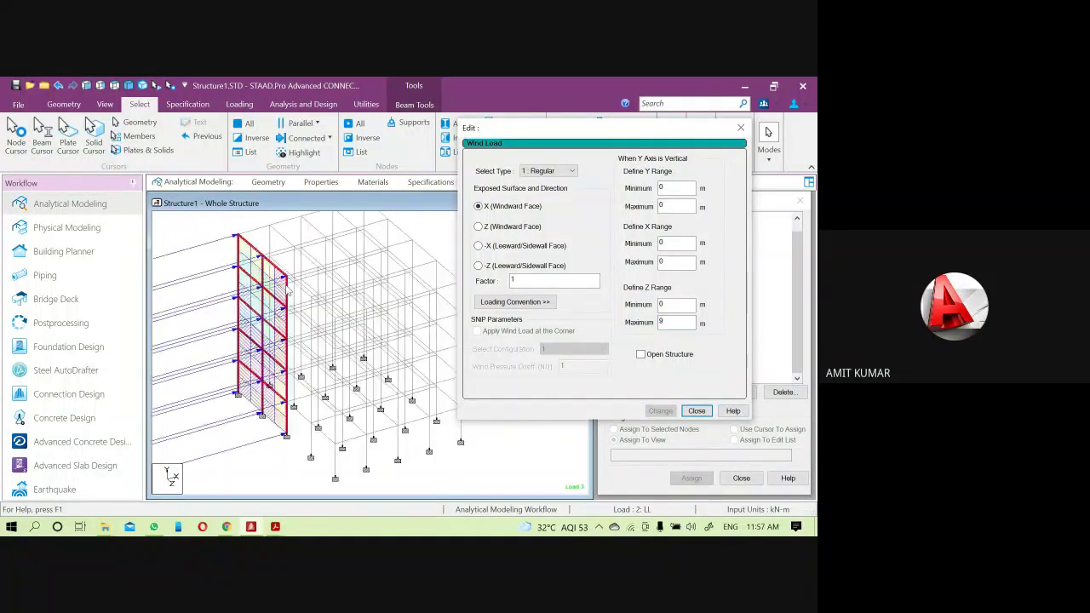
double_click(675, 321)
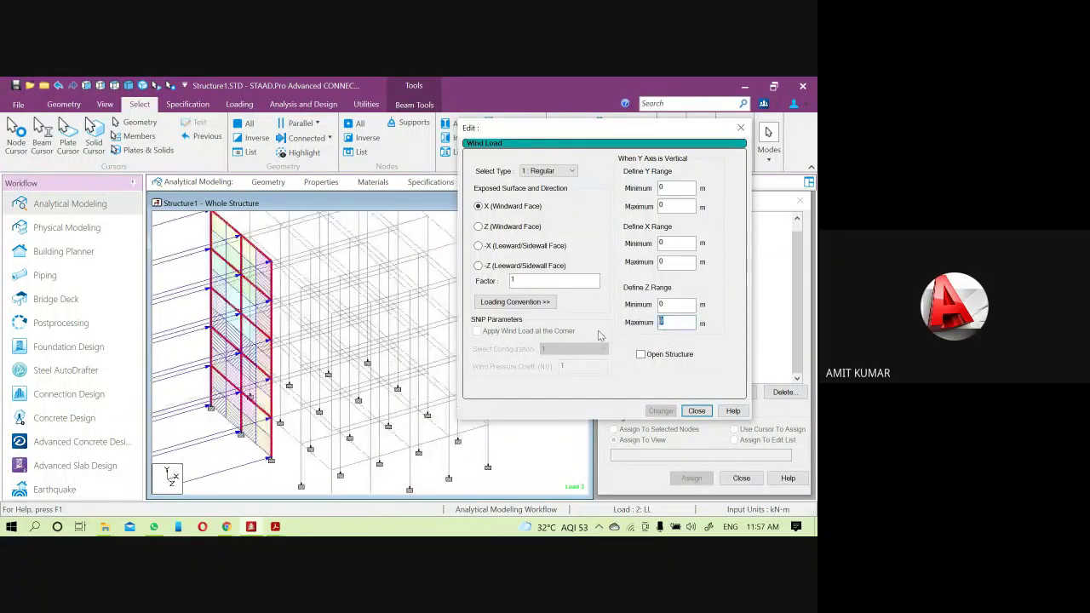
text(12)
click(660, 410)
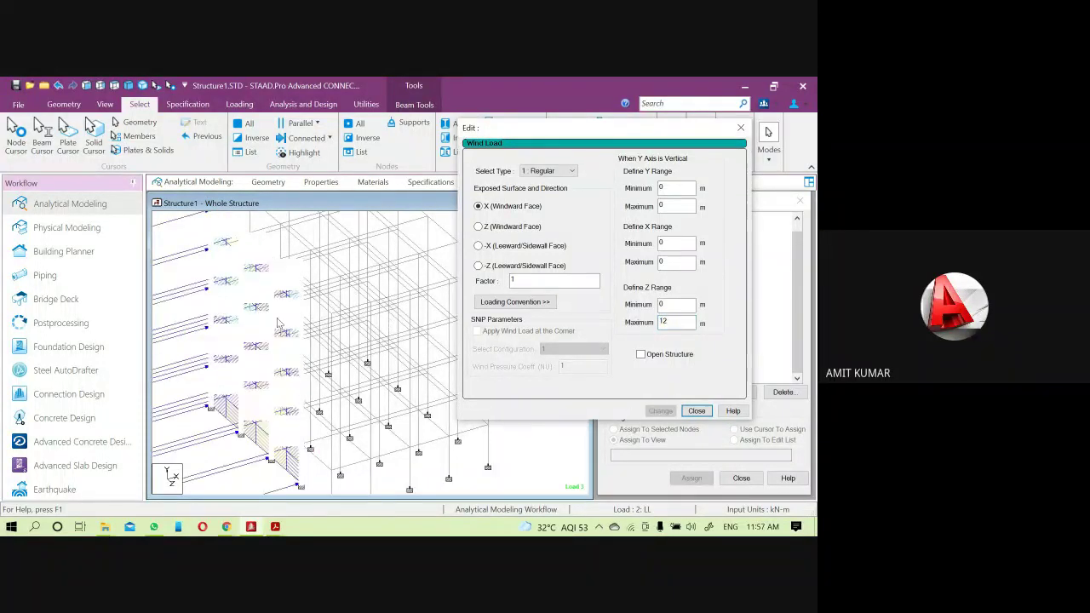
scroll(298, 294, down, 2)
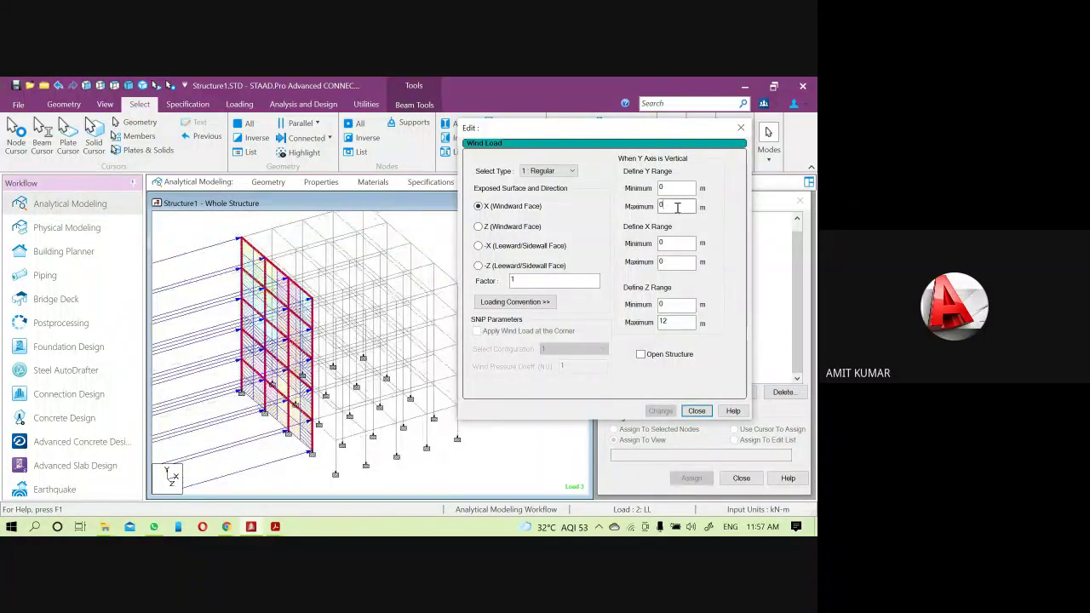
- Limit the wind load's maximum Y range to 5 m and raise it to 6 m, applying each value
double_click(673, 206)
text(5)
click(662, 411)
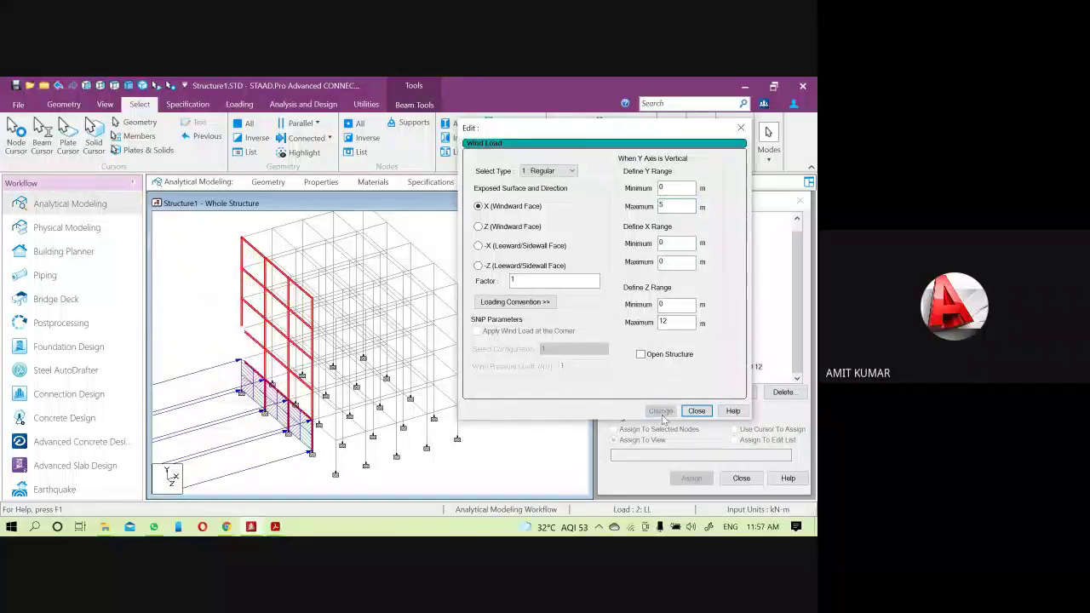
double_click(662, 206)
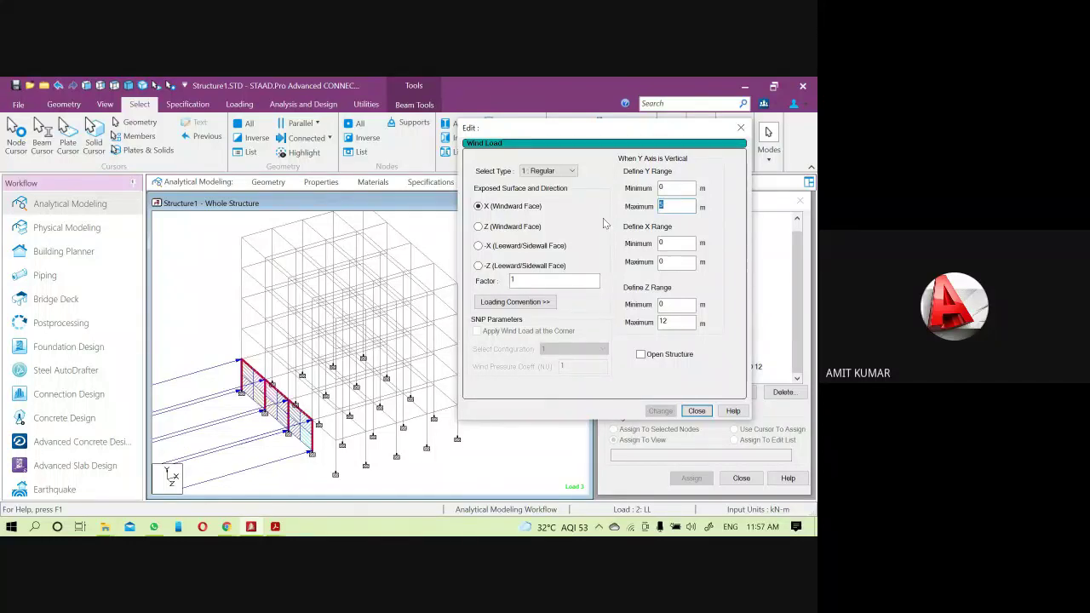
text(6)
click(662, 411)
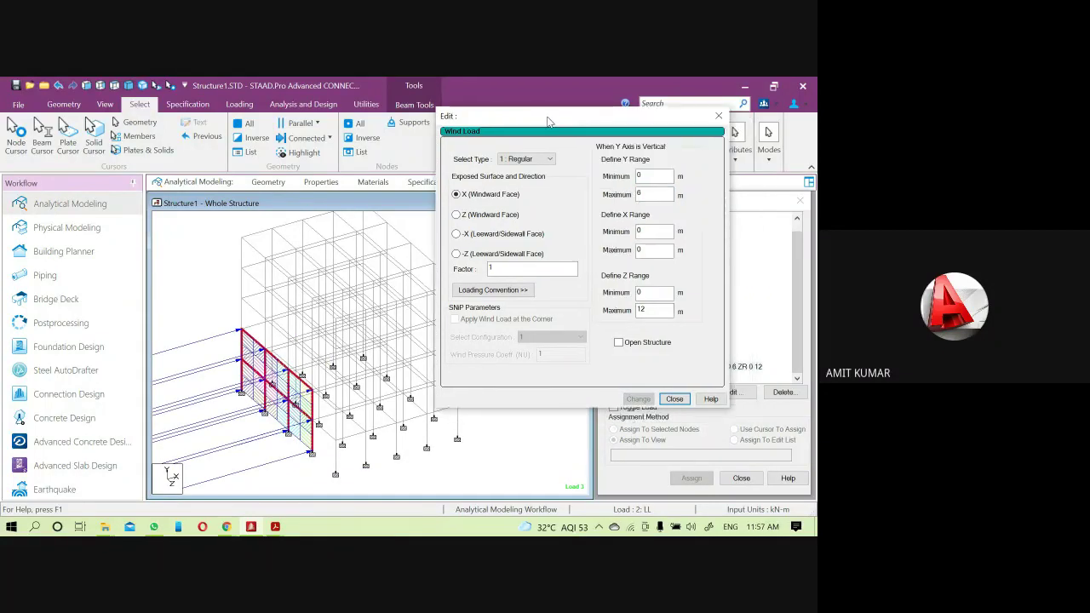
- Reset the maximum Y and Z ranges of the wind load to 0 and apply the change
drag(583, 127, 553, 111)
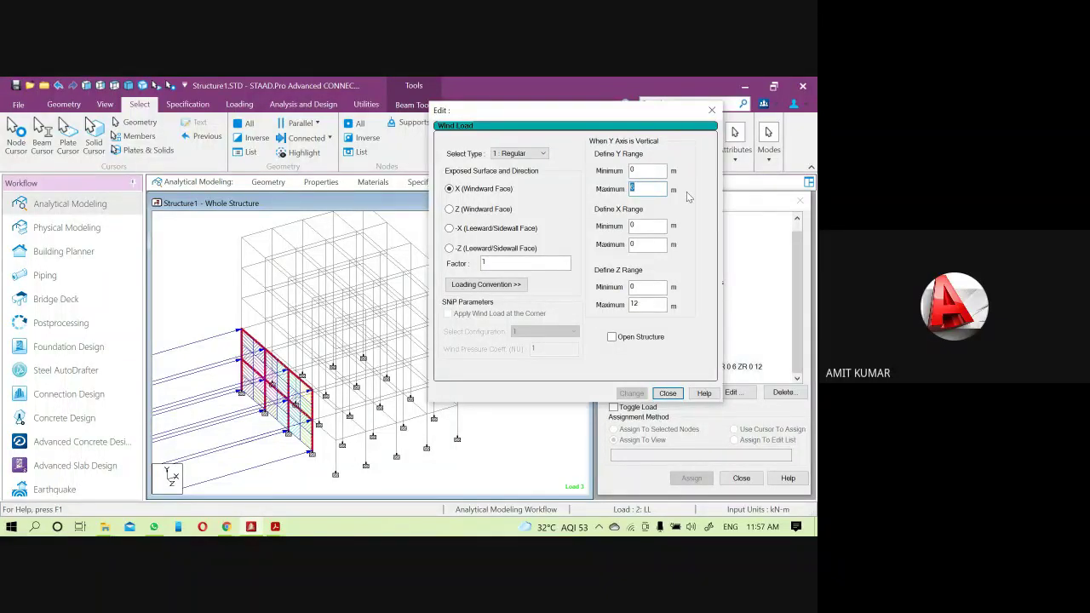
text(0)
drag(652, 304, 620, 311)
text(0)
click(631, 393)
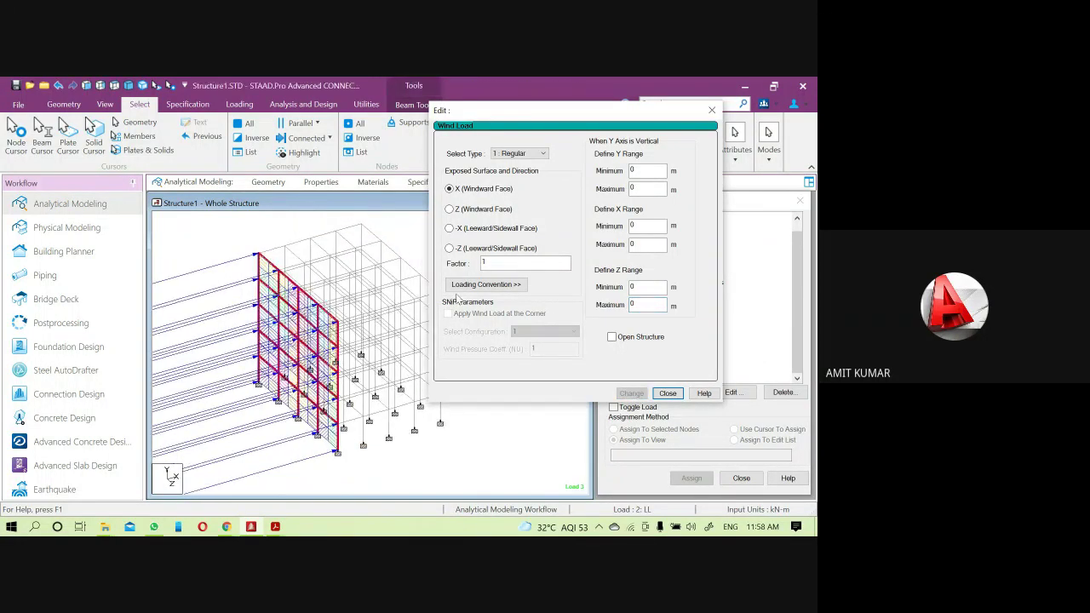
- Apply the wind load to the Z (Windward Face) as a trial and switch it back to the X (Windward Face)
click(449, 209)
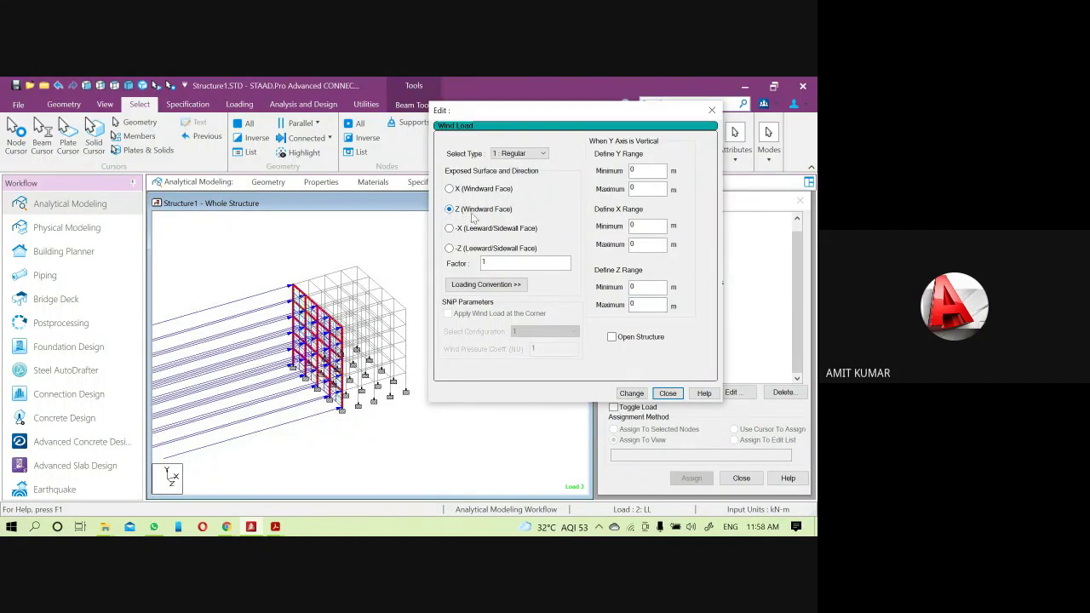
click(639, 394)
click(450, 188)
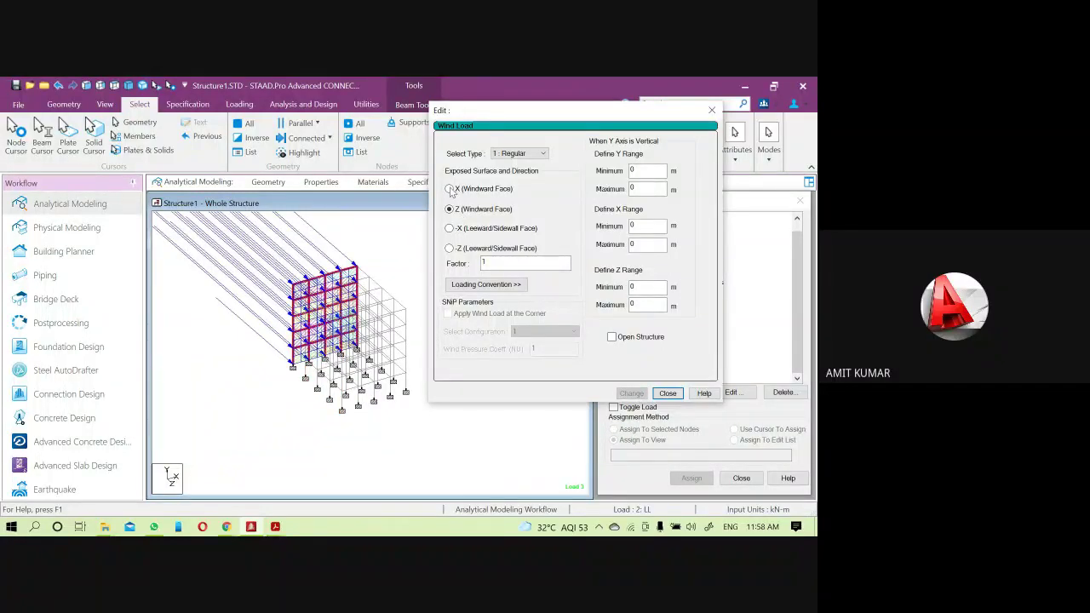
click(632, 395)
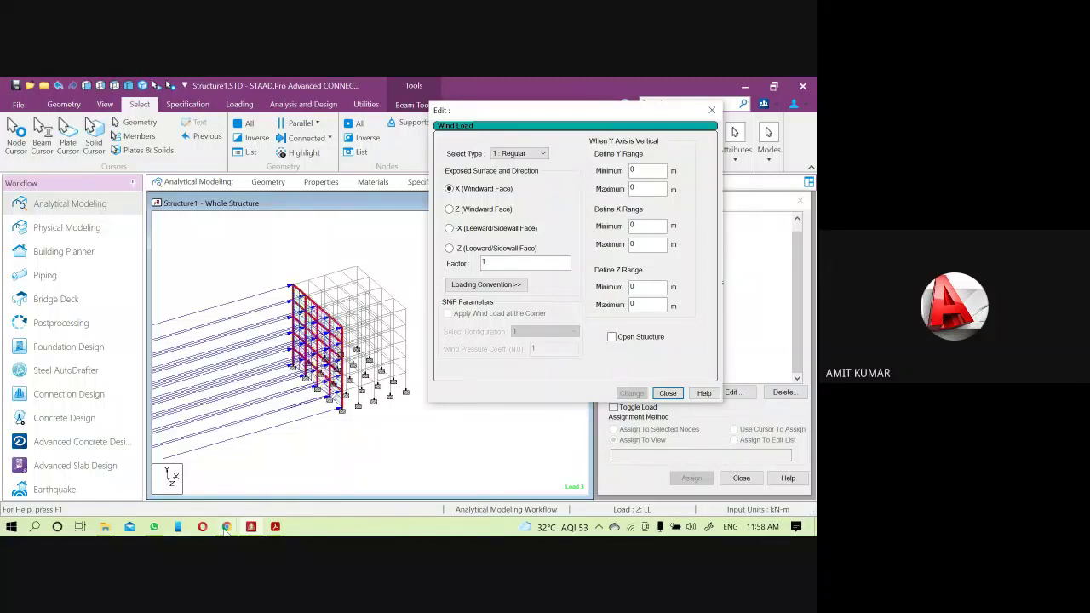
- Deselect the highlighted beams, close the wind load edit dialog and collapse the WL load case
mouse_move(226, 529)
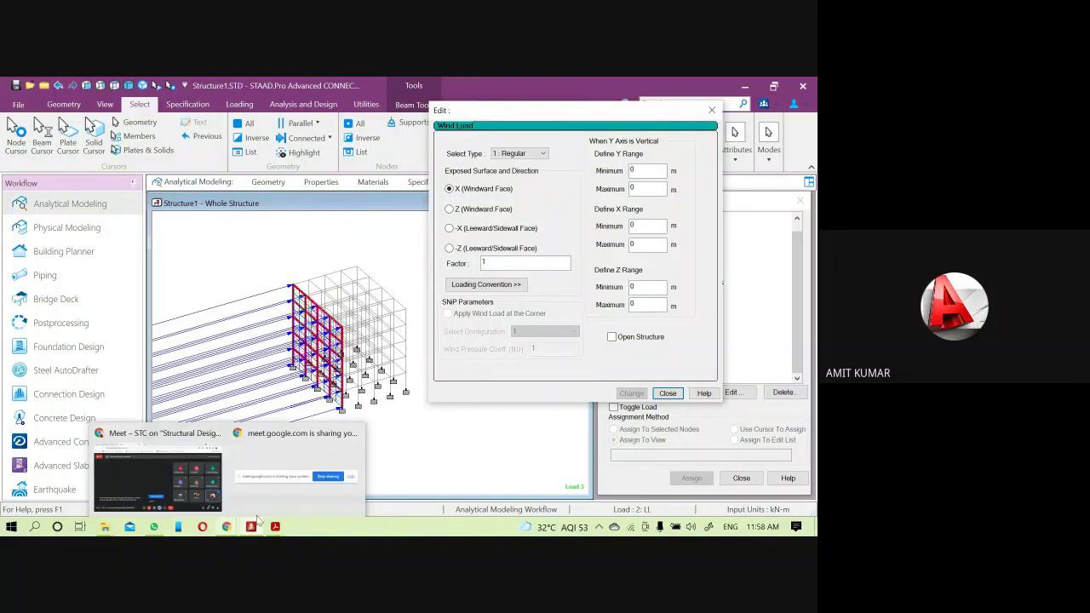
click(295, 244)
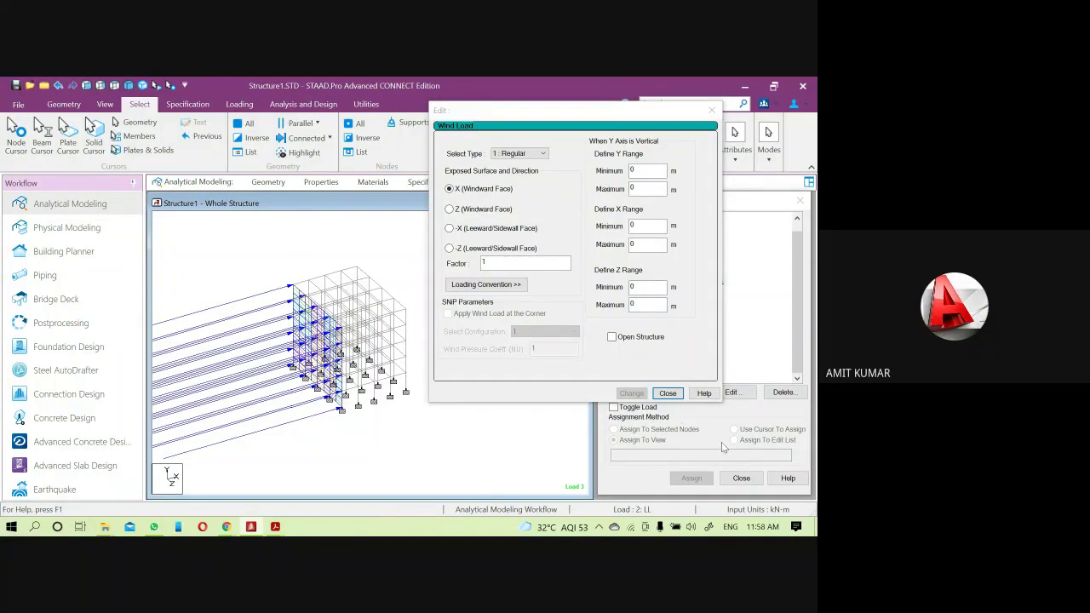
click(667, 392)
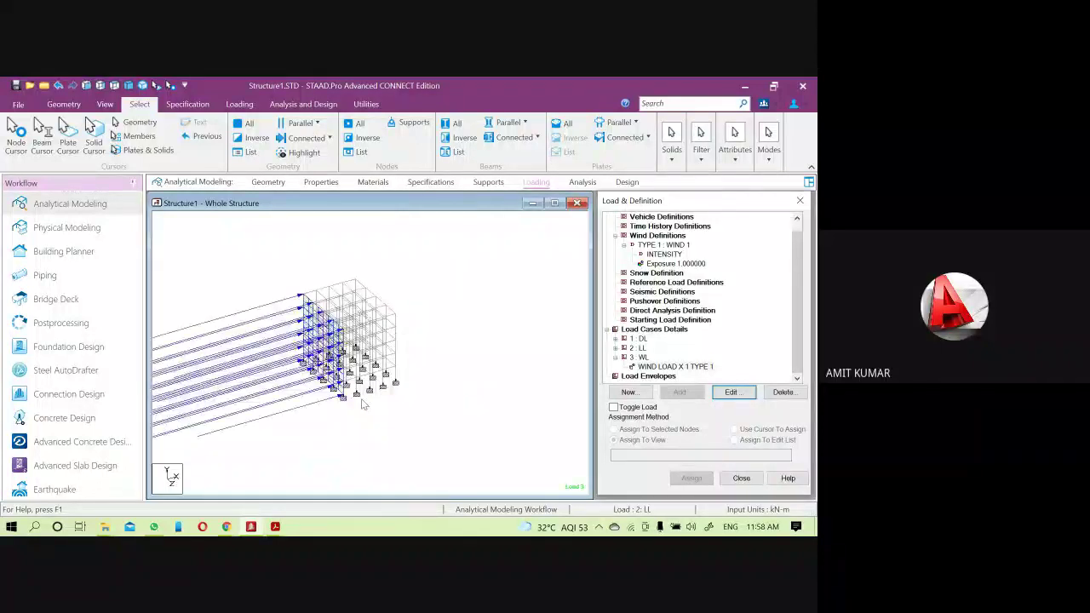
click(616, 358)
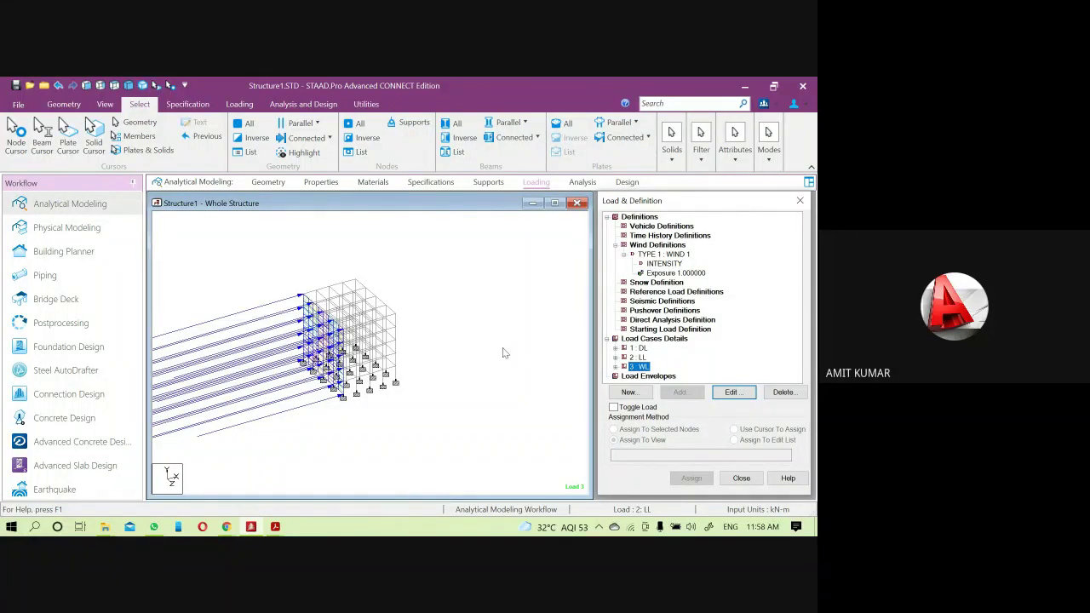
- Examine how the WL case's wind load acts on the frame's X windward face
scroll(499, 360, up, 1)
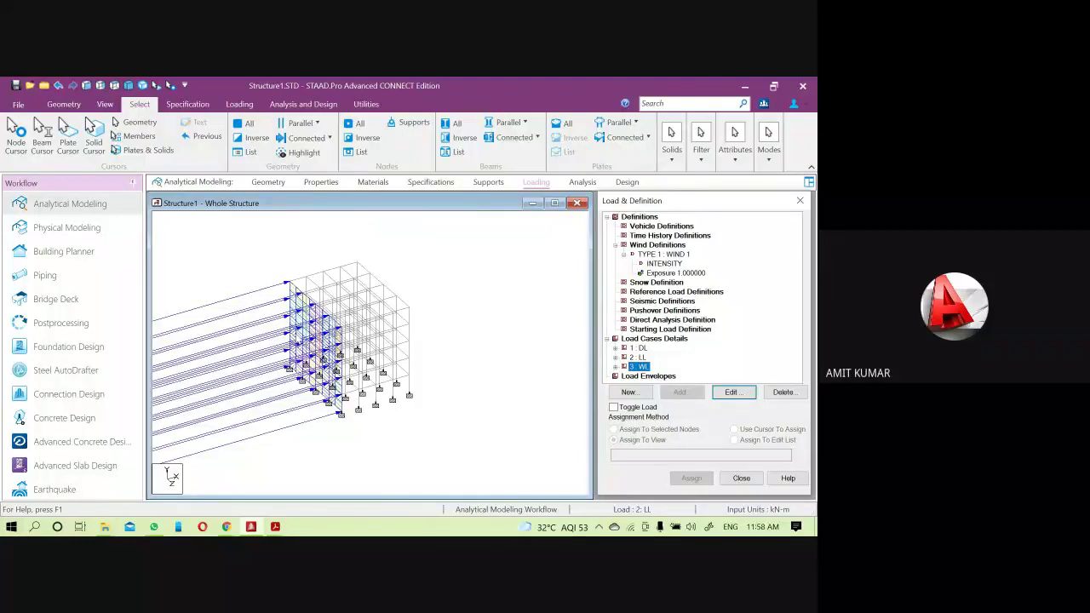
scroll(257, 329, up, 1)
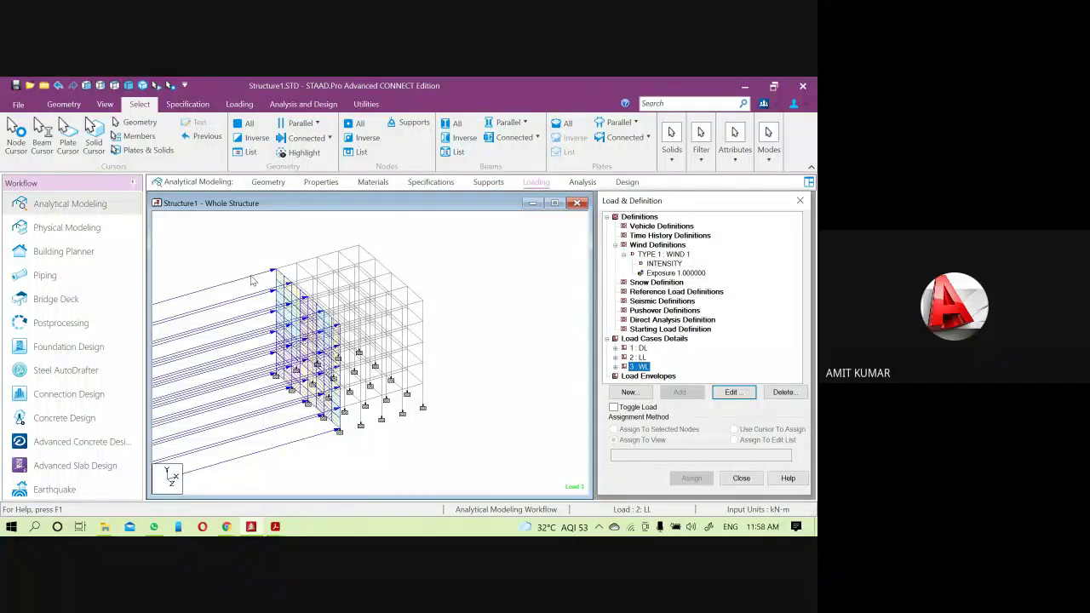
scroll(261, 275, up, 2)
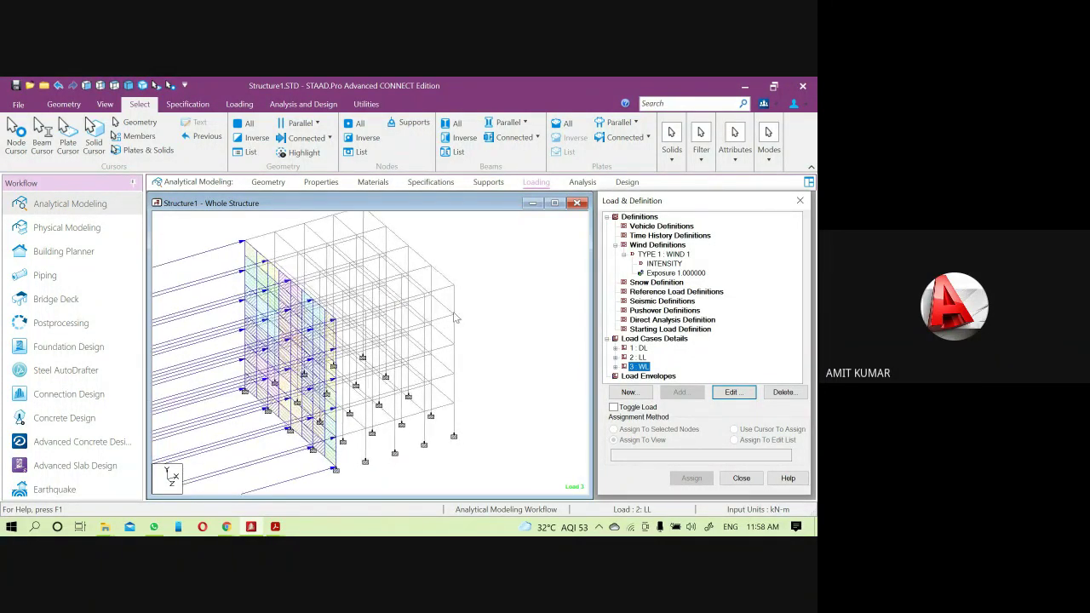
middle_drag(455, 318, 308, 305)
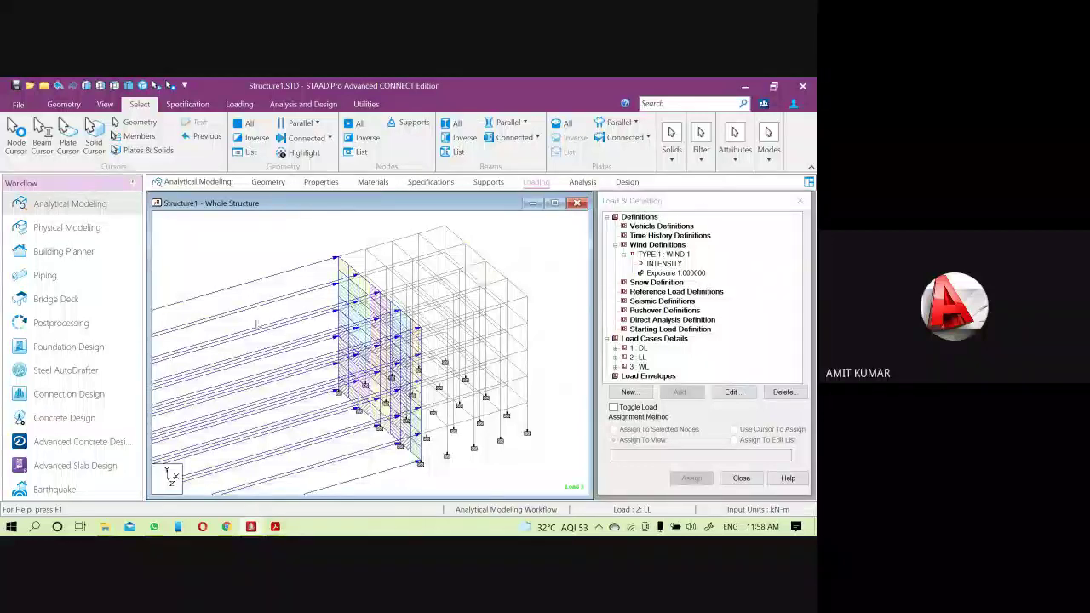
scroll(252, 325, down, 1)
scroll(252, 325, down, 2)
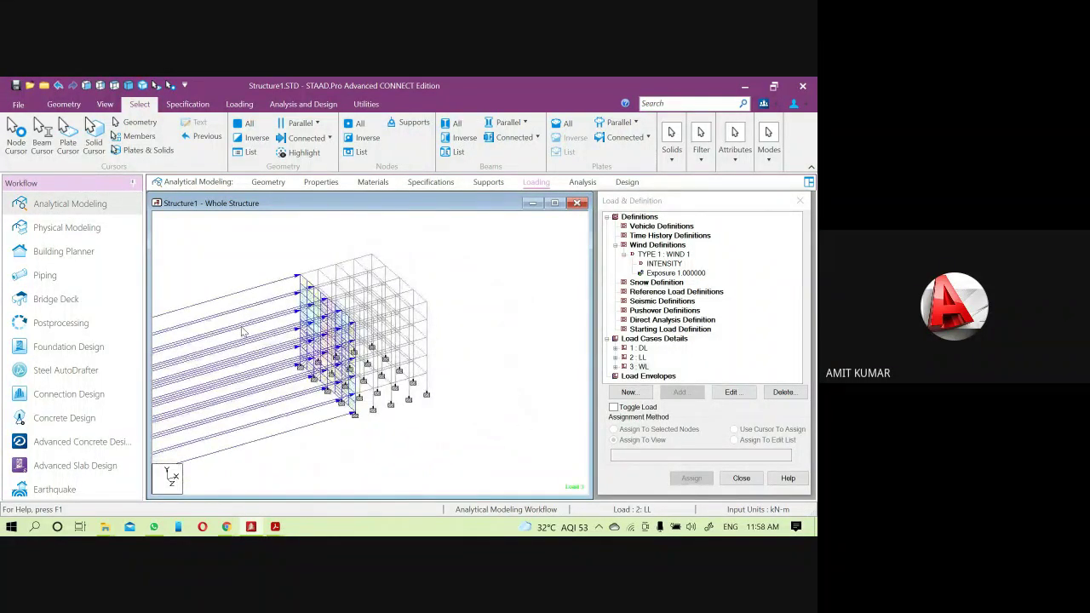
middle_drag(243, 332, 436, 357)
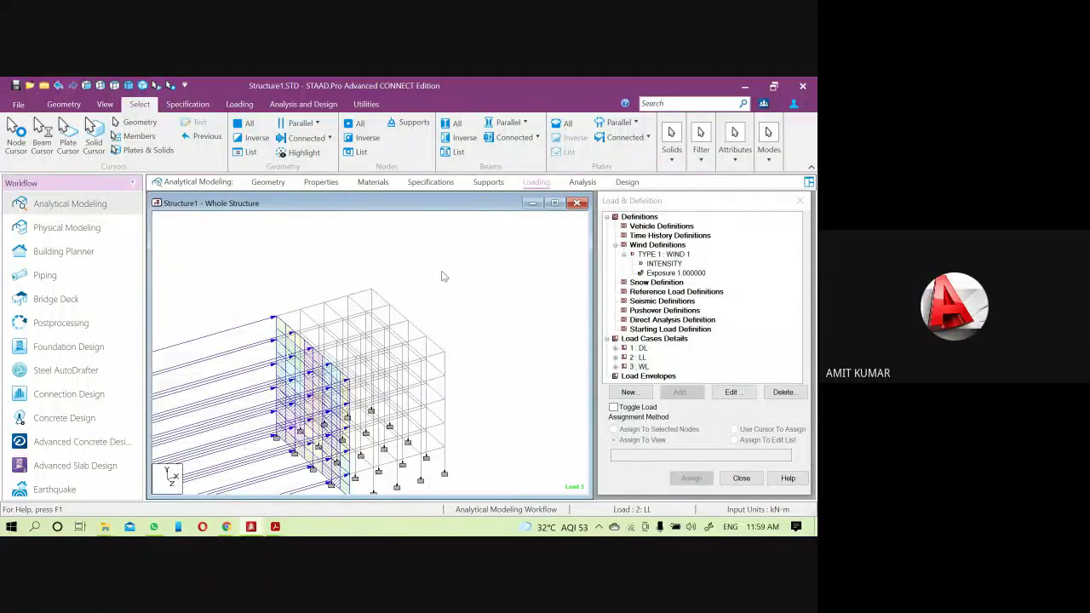
middle_drag(416, 283, 336, 284)
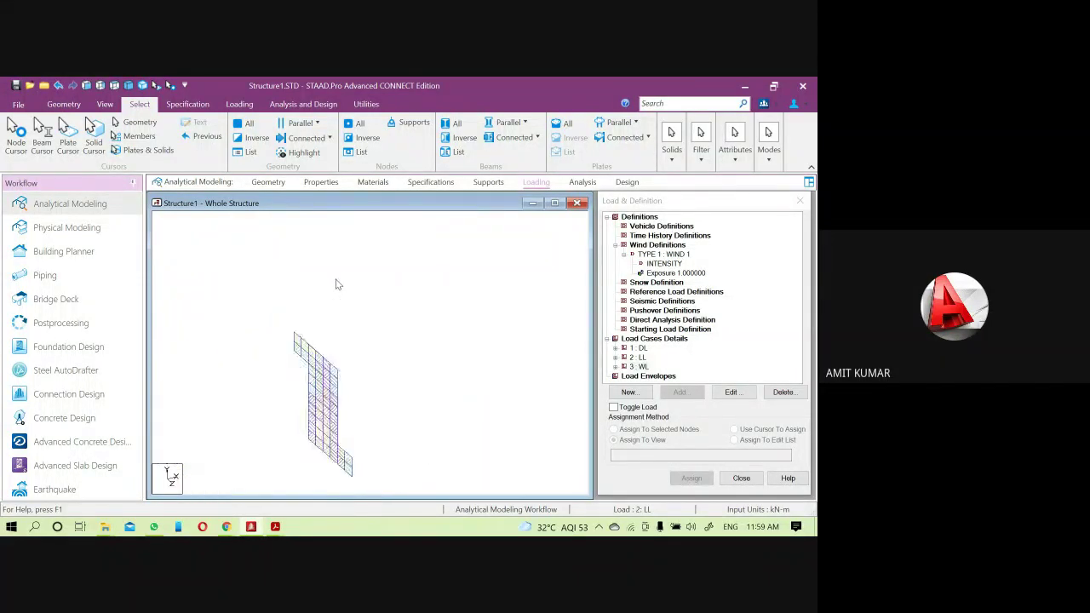
middle_drag(426, 344, 423, 280)
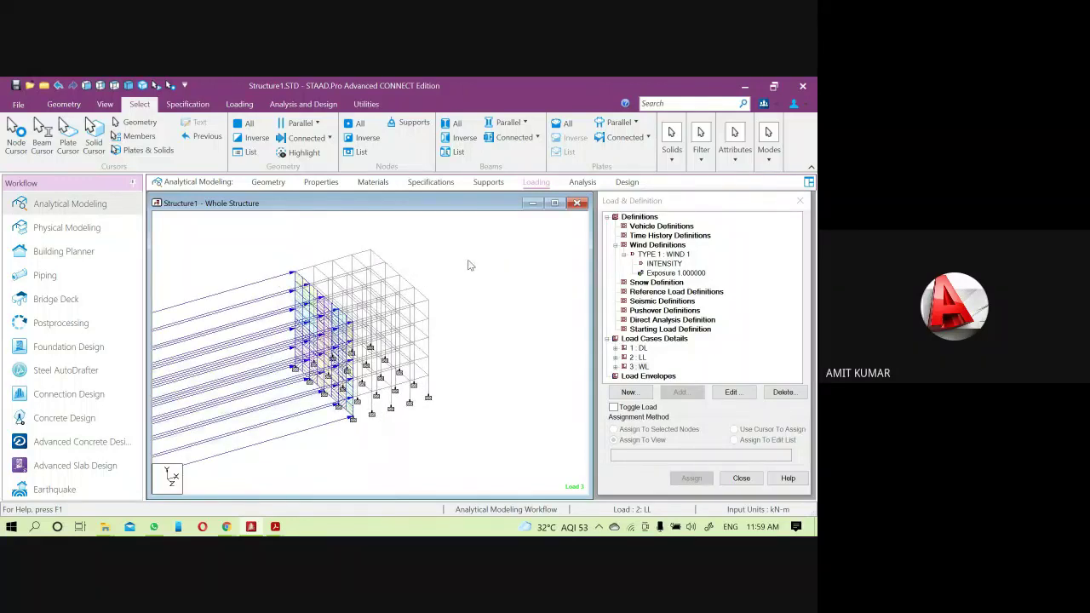
scroll(414, 280, up, 2)
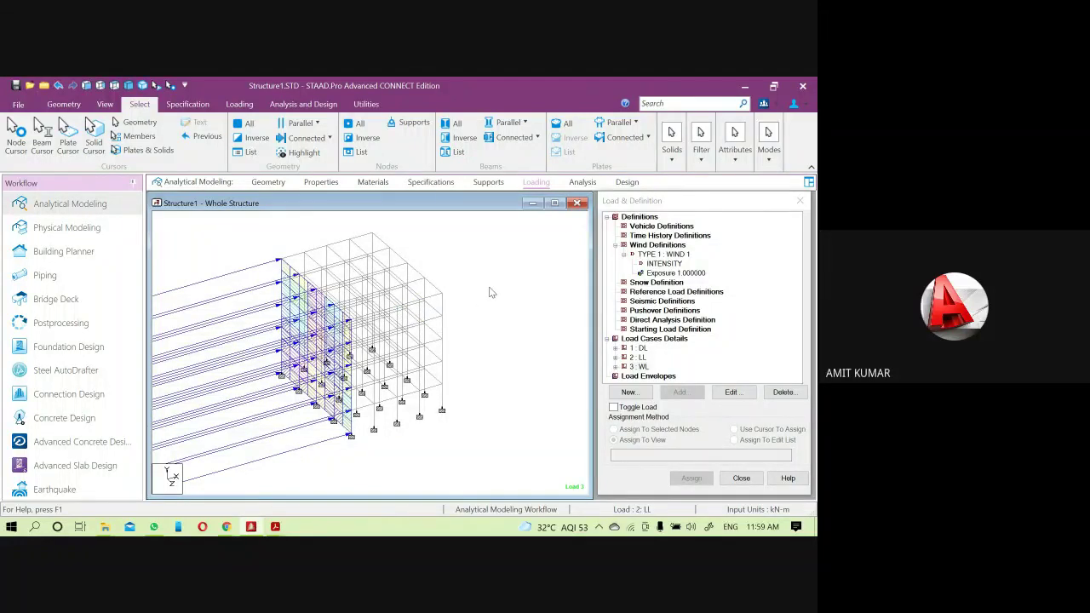
scroll(490, 294, down, 1)
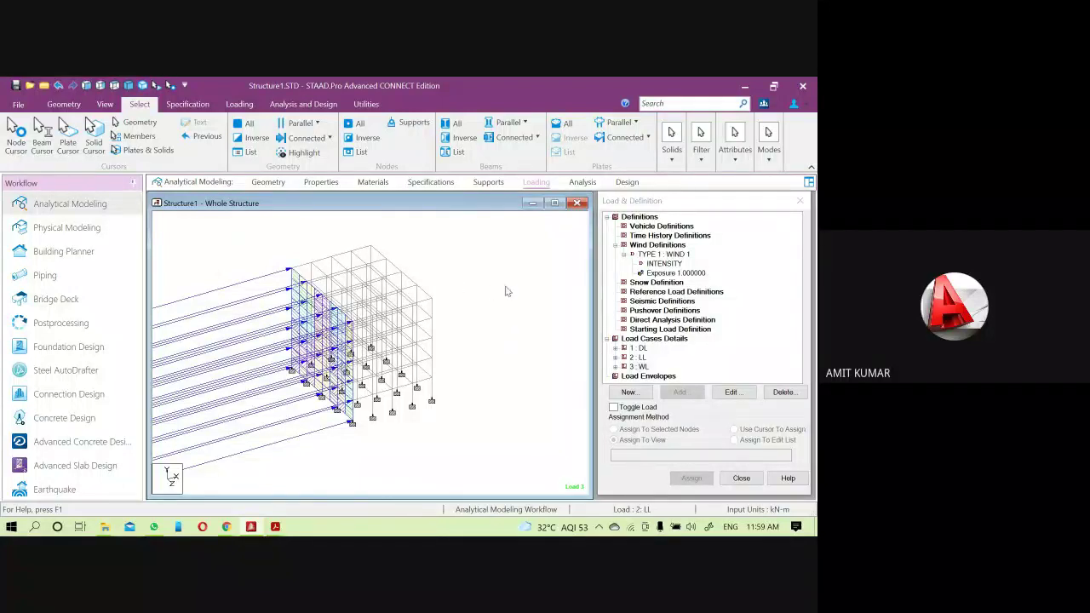
- Add a Perform Analysis command with the All print option to the model's commands
click(320, 106)
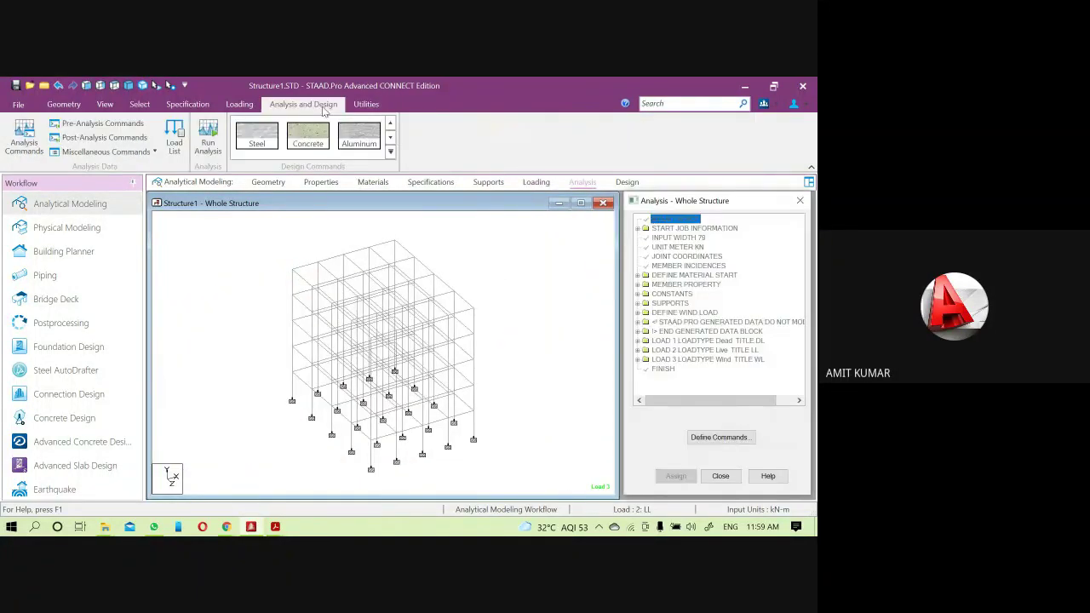
click(26, 136)
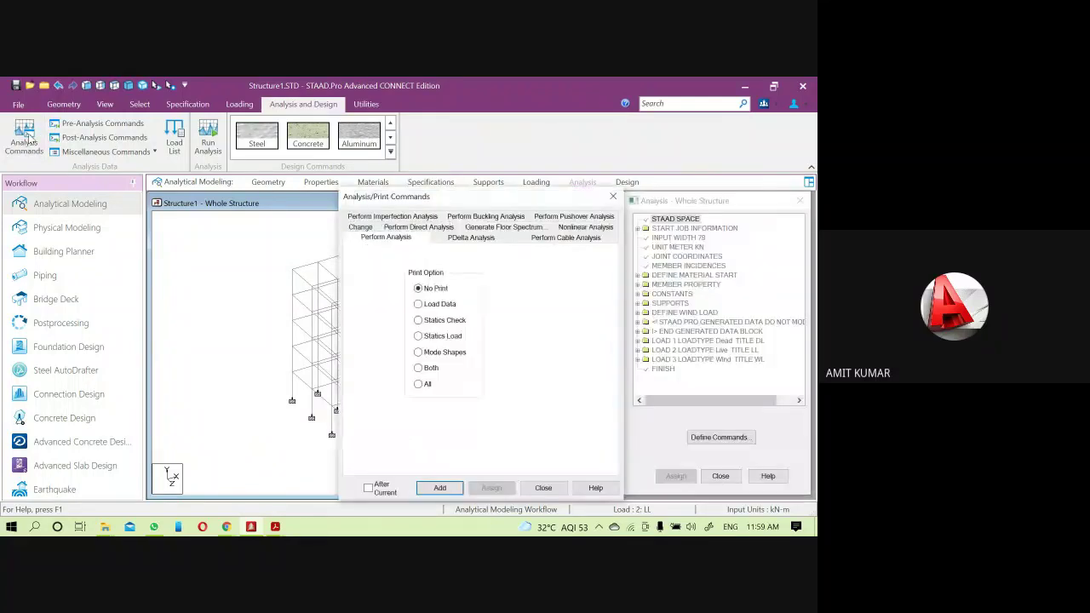
click(428, 385)
click(439, 488)
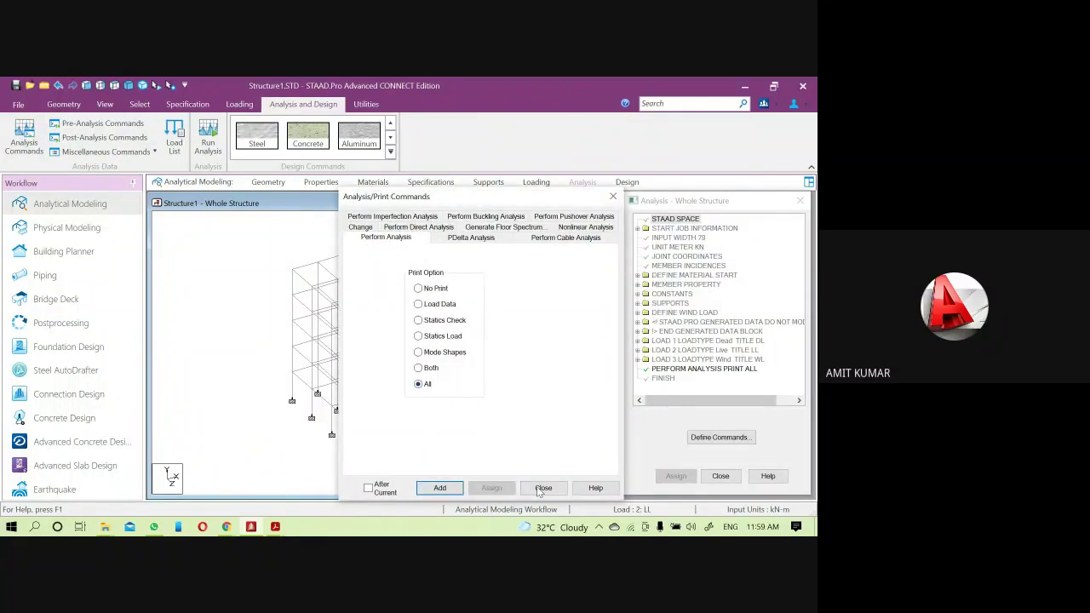
click(543, 488)
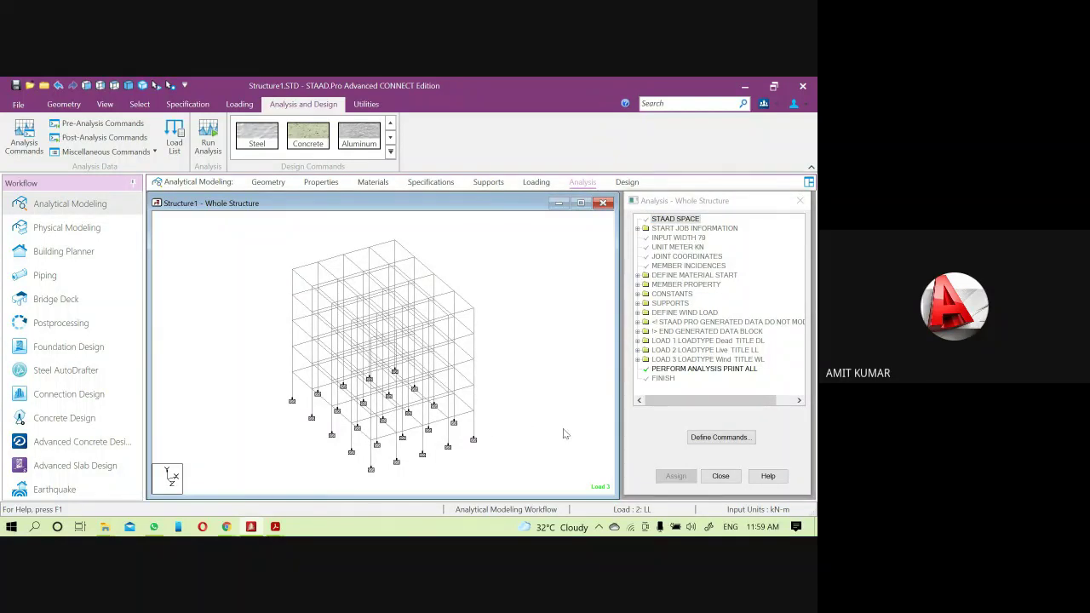
- Add a Story Drift post-analysis print command with an allowable drift factor of 0.0025
click(96, 142)
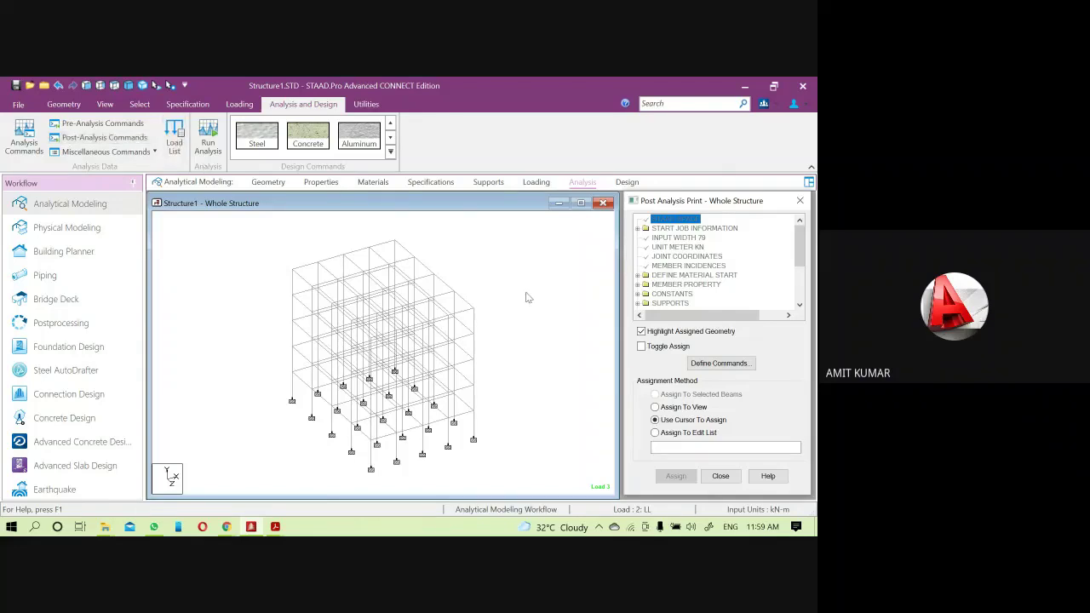
click(709, 366)
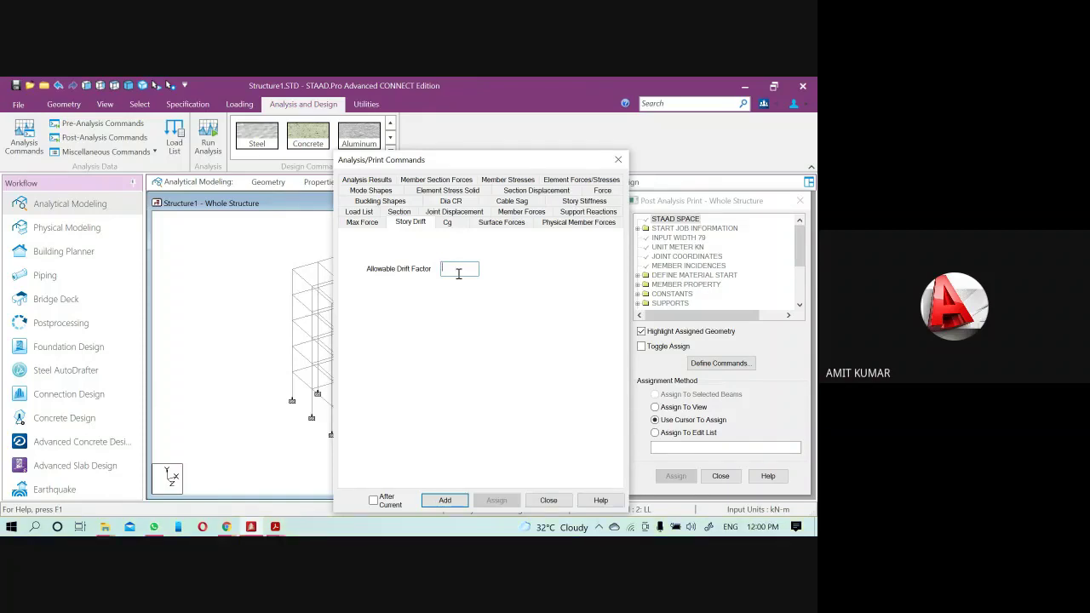
text(0025)
click(444, 500)
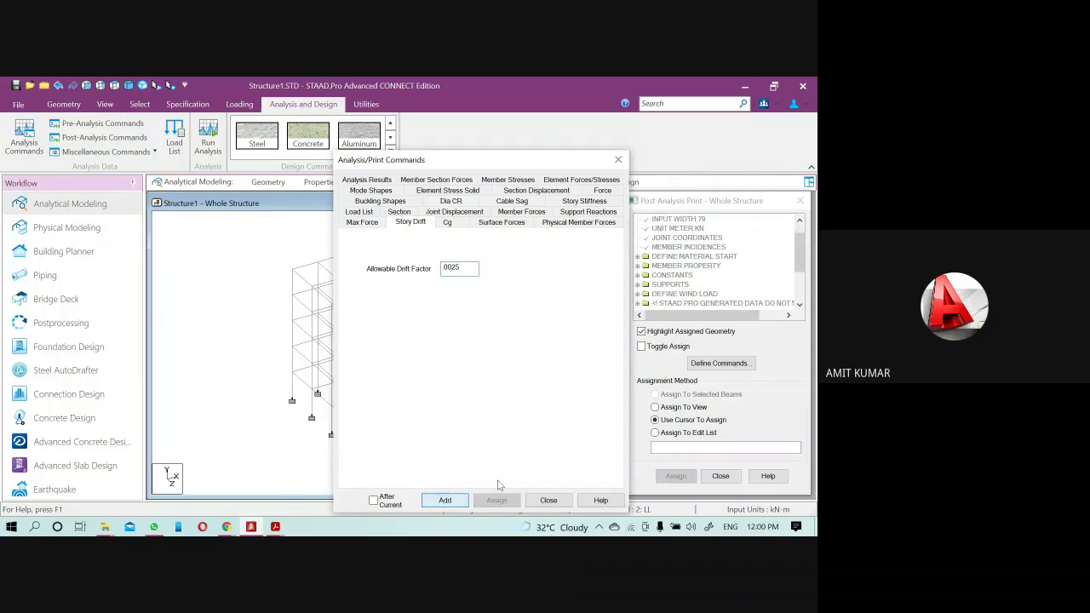
click(549, 500)
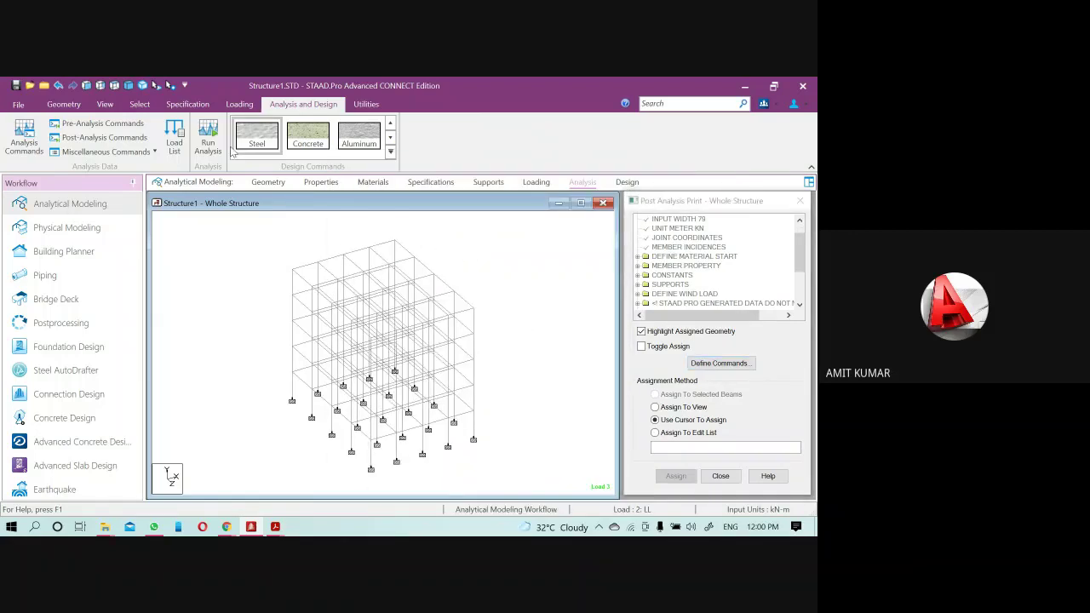
- Save the modified structure, run the analysis and choose to view the output file
click(206, 135)
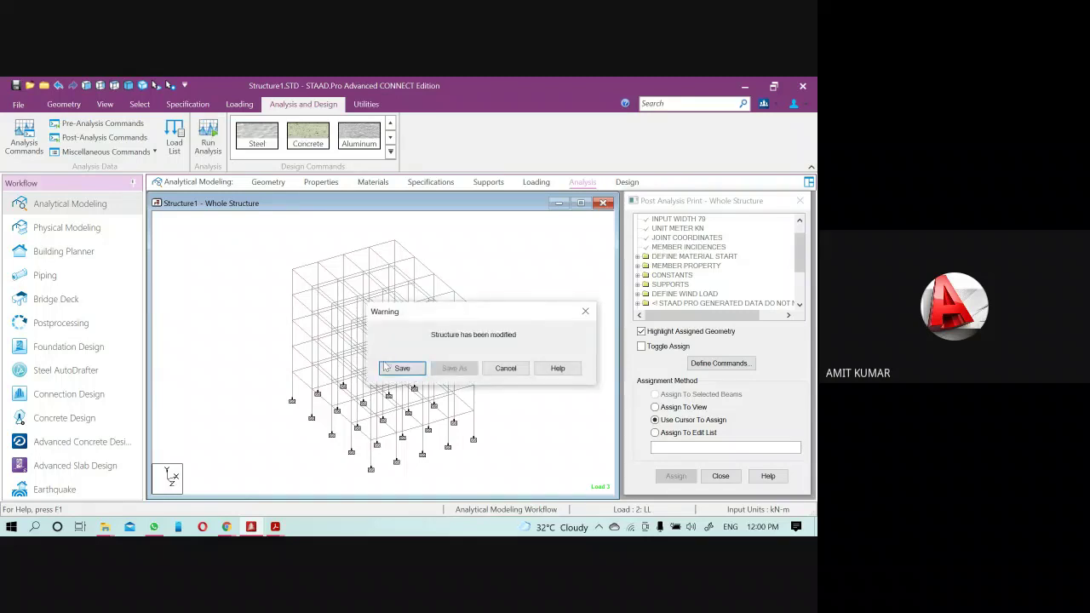
click(401, 369)
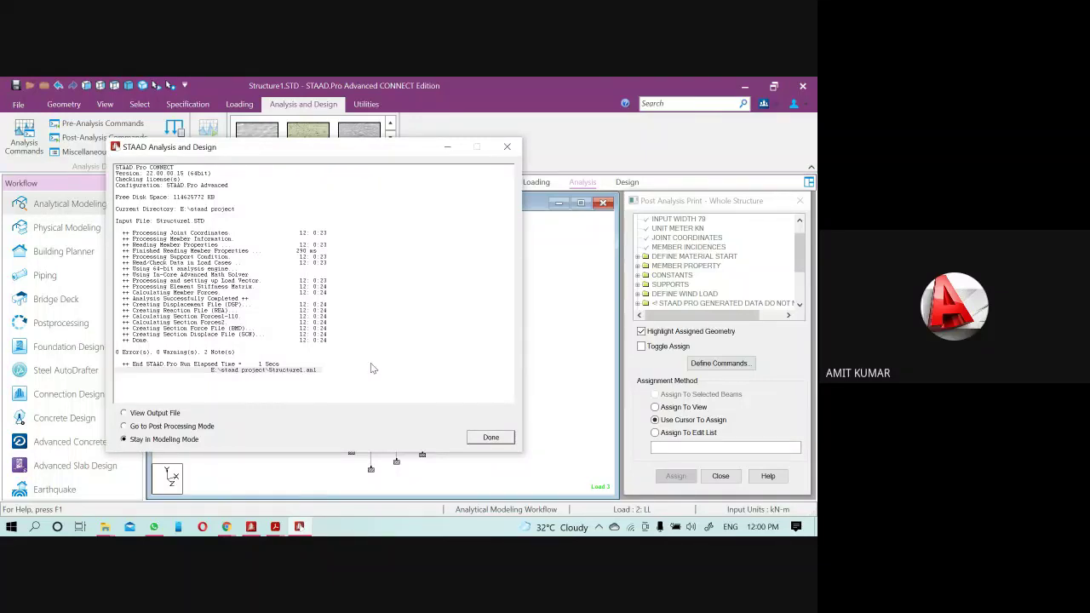
click(145, 413)
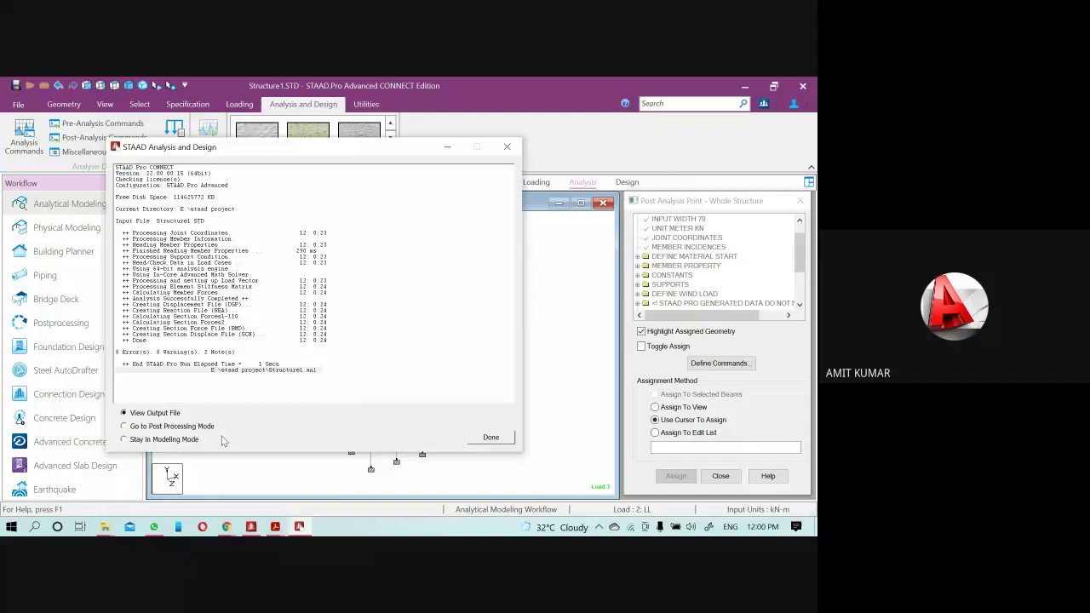
click(491, 438)
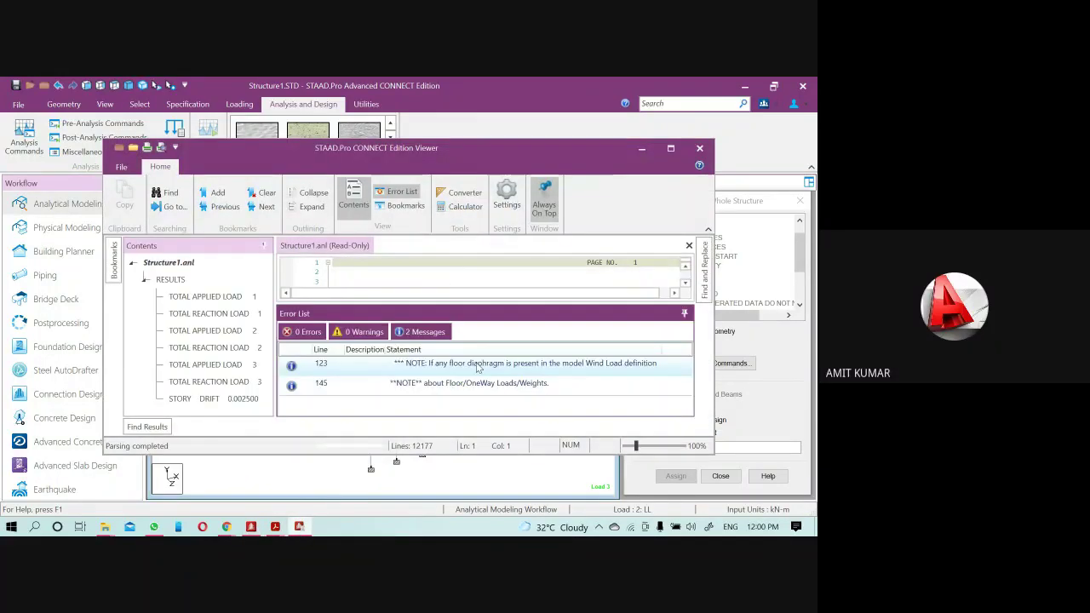
- Maximize the output viewer, go to the story drift results and collapse the error list to enlarge the report
click(670, 148)
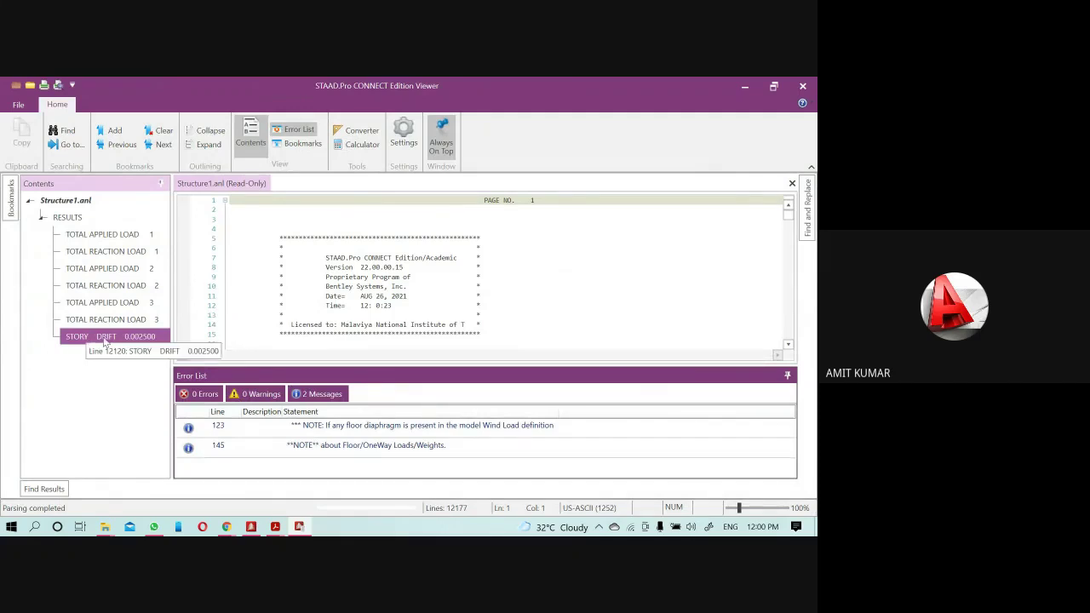
click(104, 340)
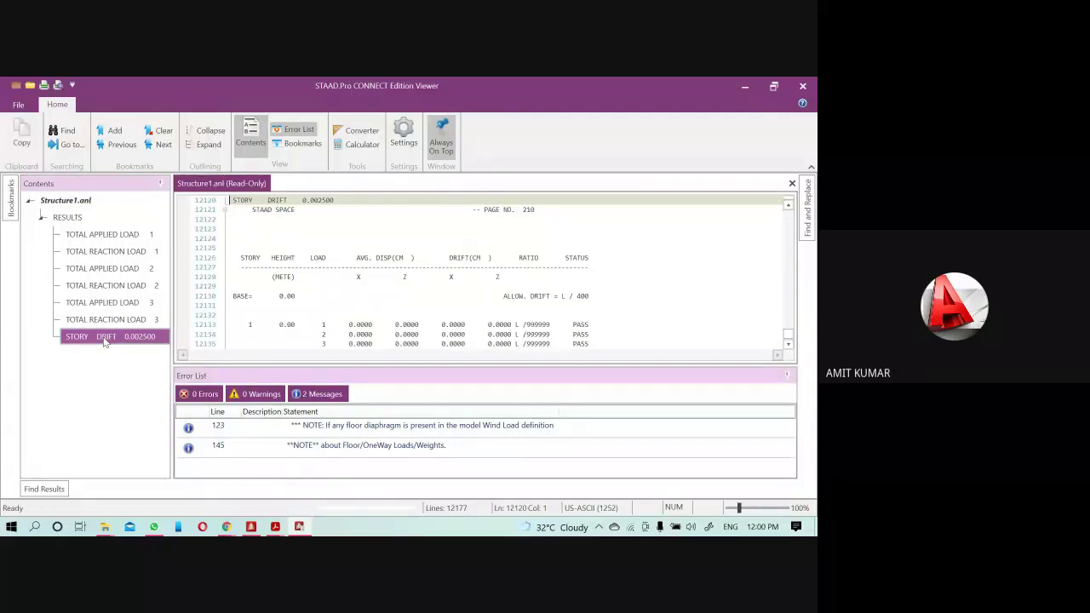
click(788, 379)
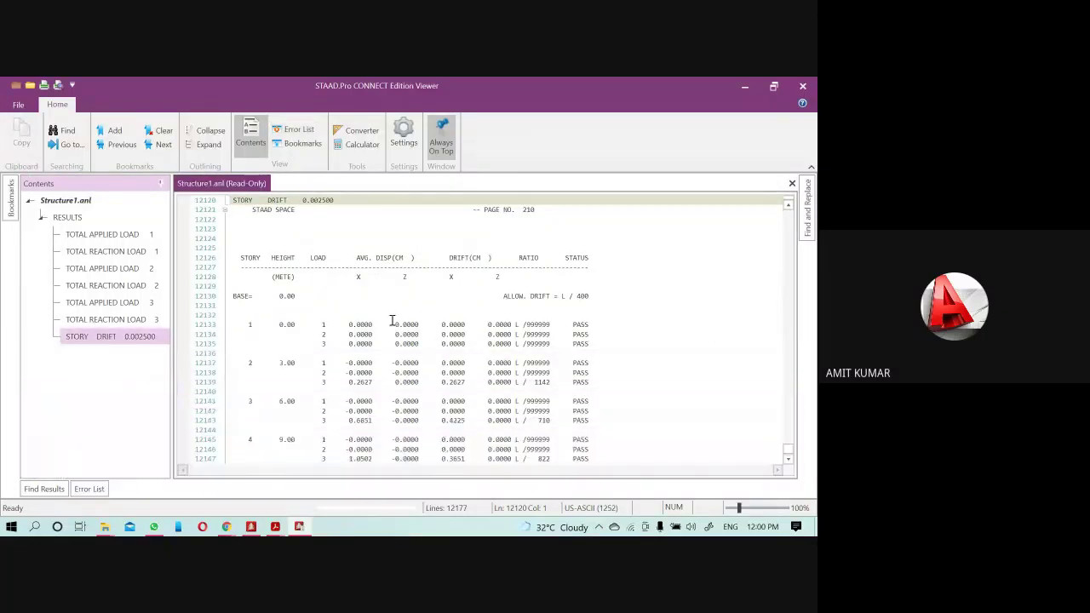
- Examine each story's height, displacement, drift and status under the three load cases in the drift table, and close the output file
click(278, 296)
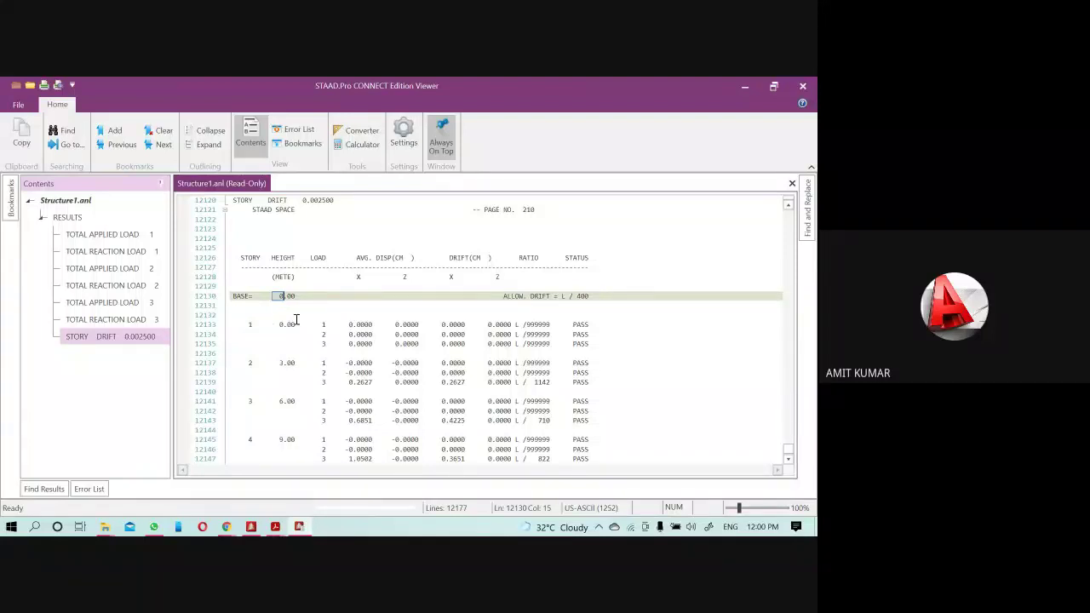
drag(575, 323, 587, 344)
click(272, 363)
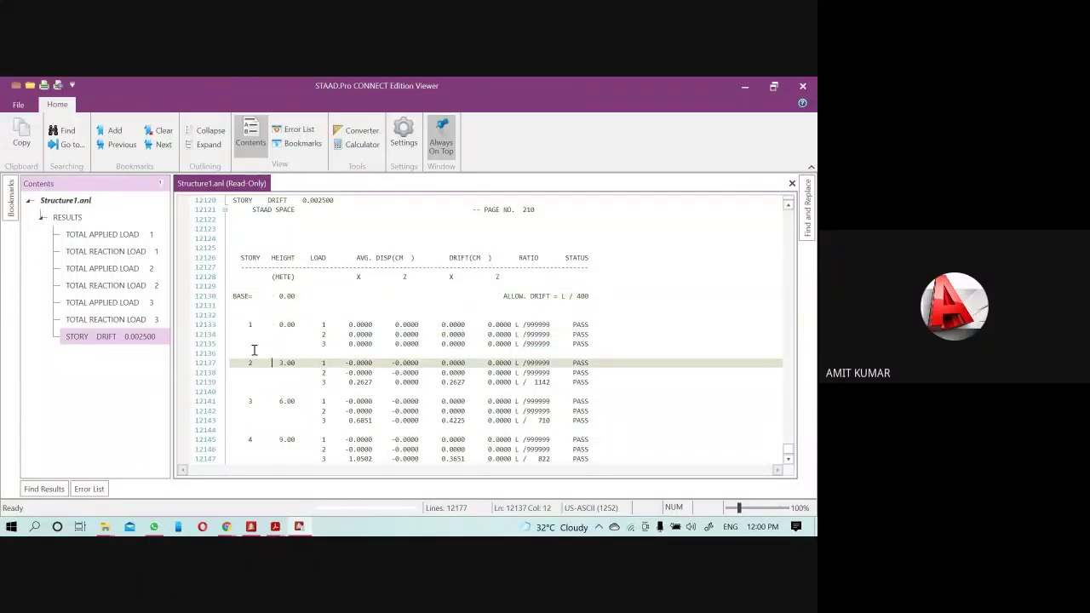
double_click(285, 364)
scroll(579, 364, down, 1)
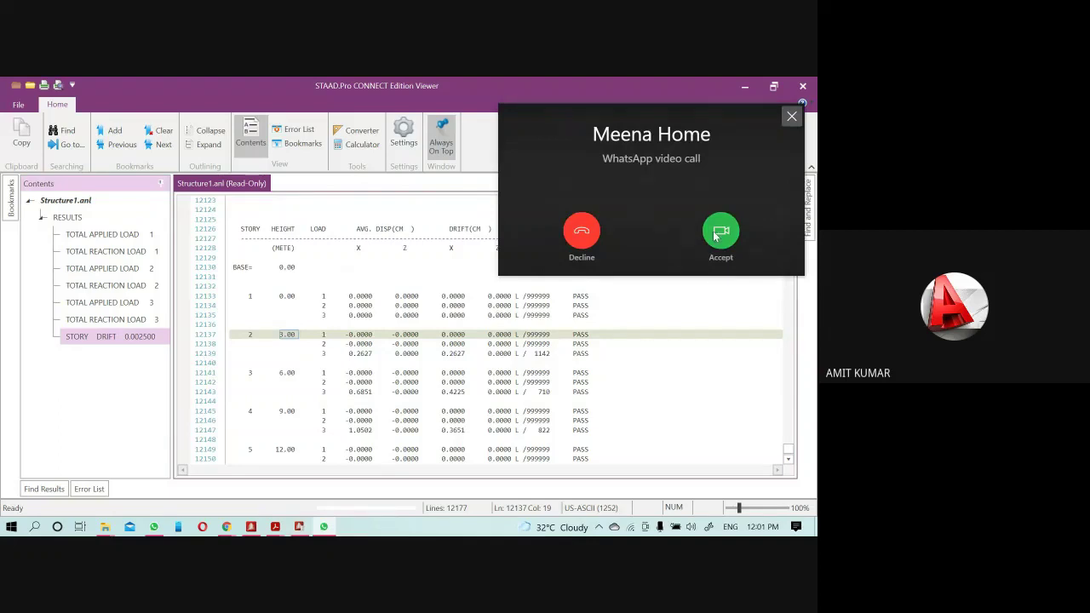
click(581, 234)
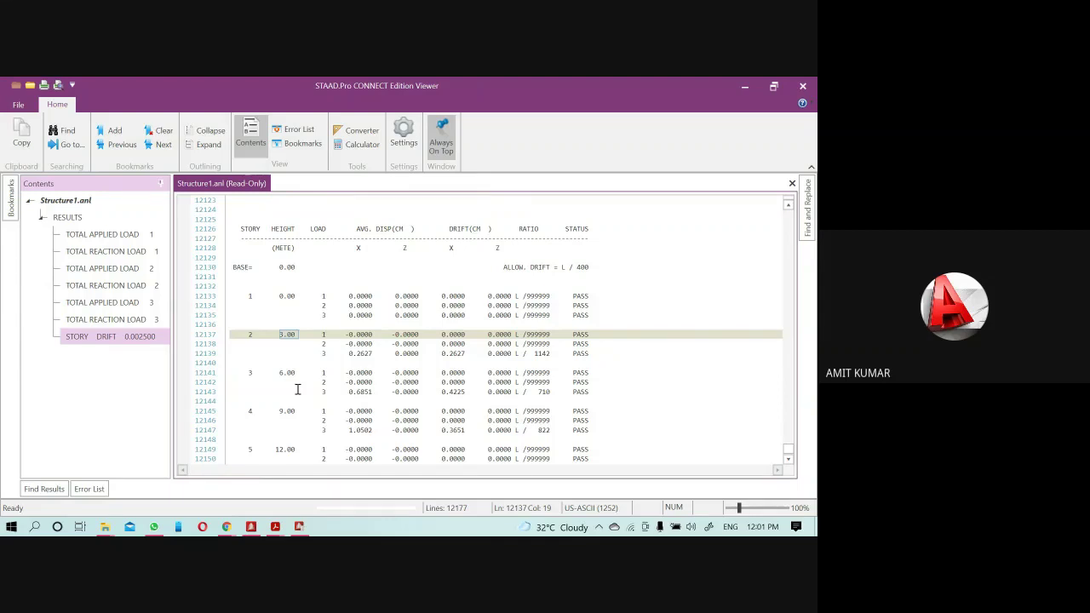
scroll(289, 342, down, 3)
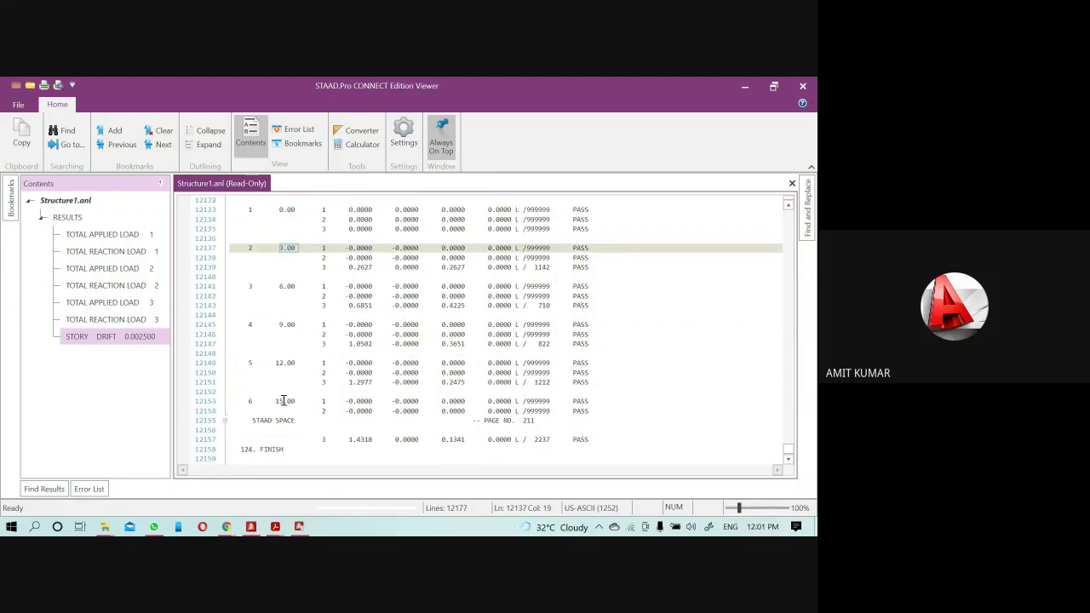
scroll(487, 379, down, 1)
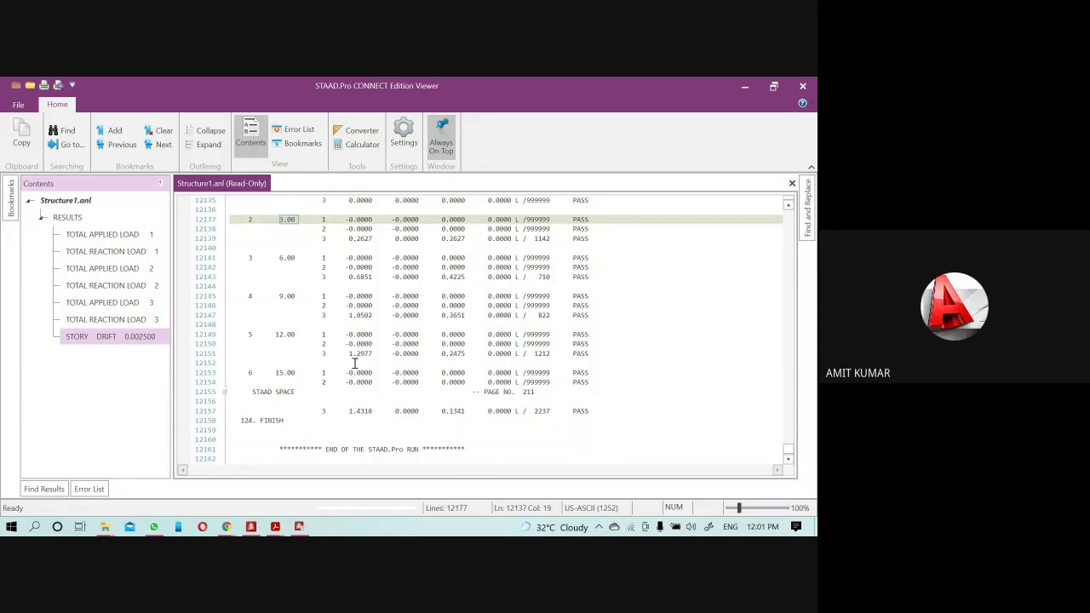
scroll(595, 415, up, 2)
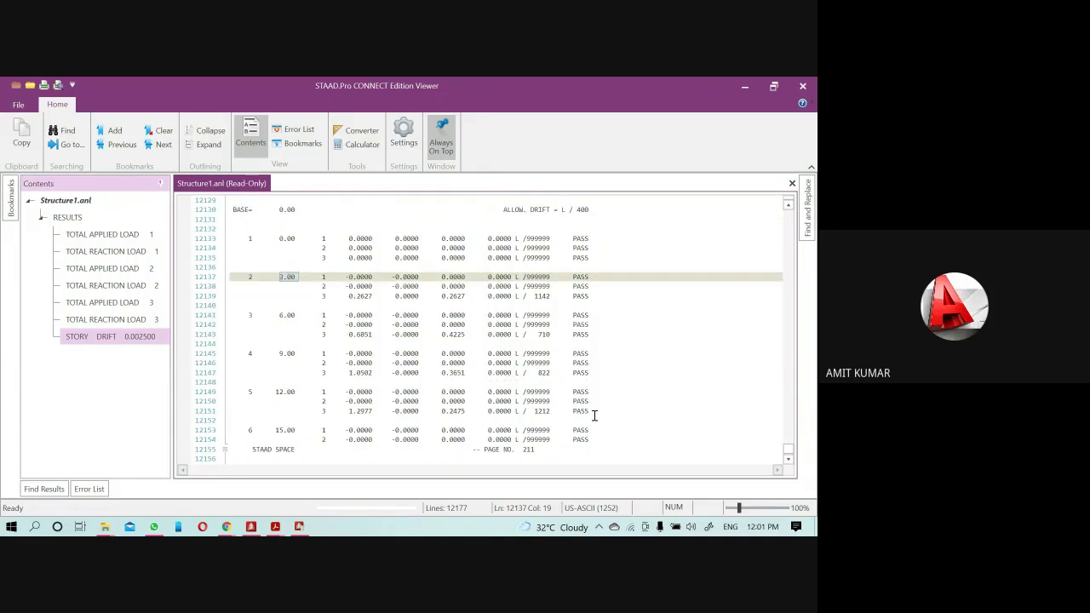
scroll(326, 321, up, 4)
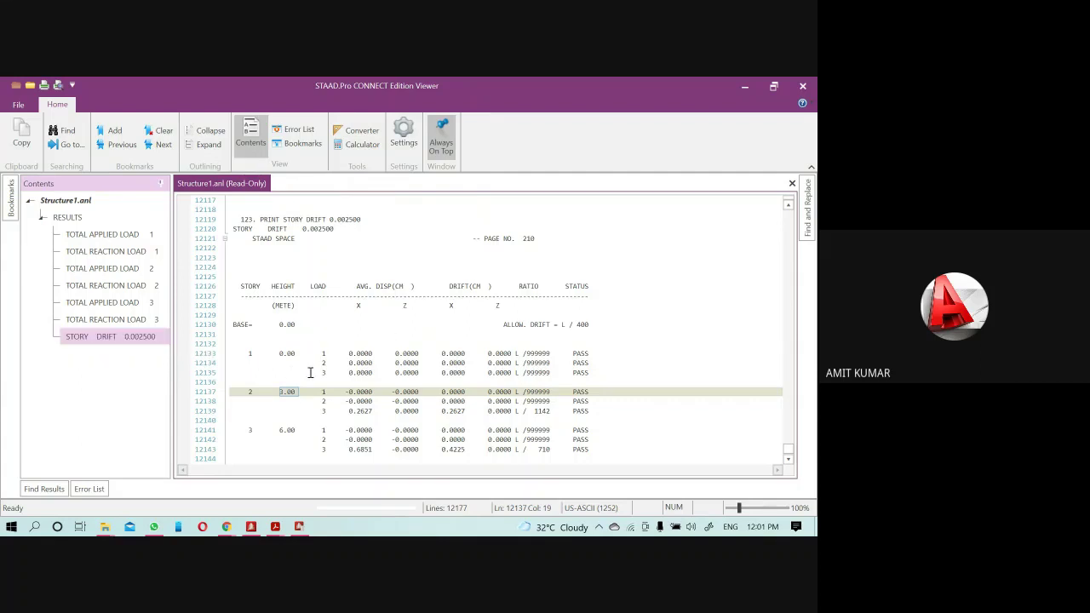
scroll(326, 366, down, 2)
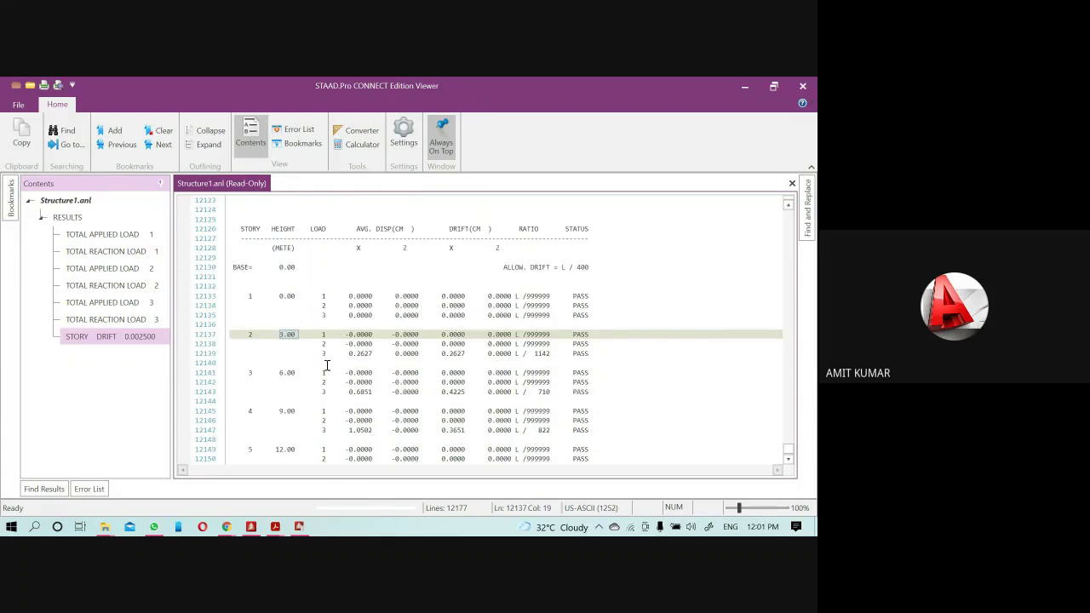
scroll(360, 349, down, 6)
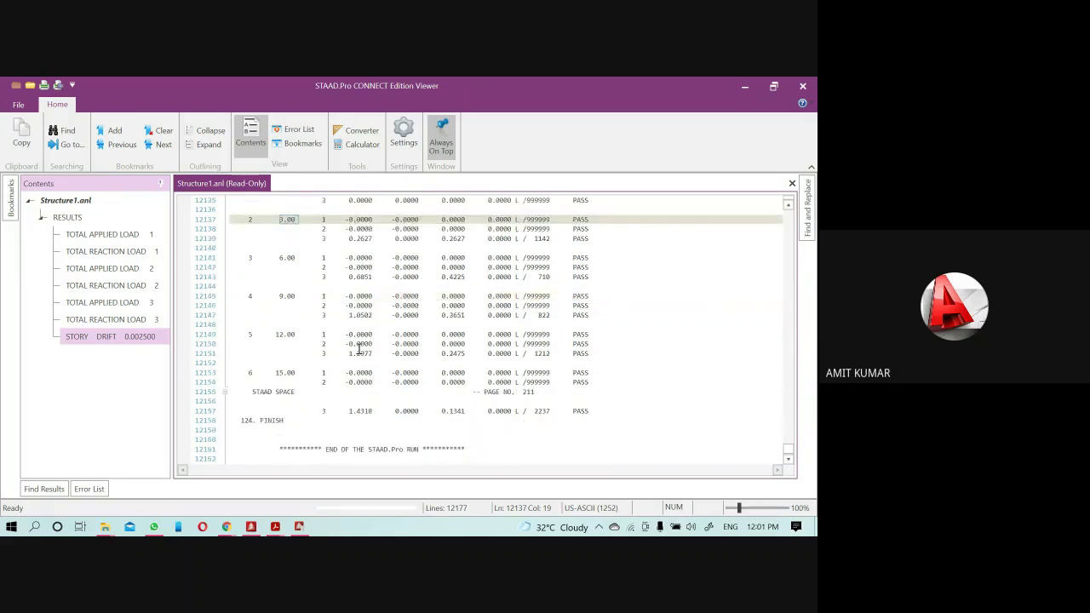
click(804, 86)
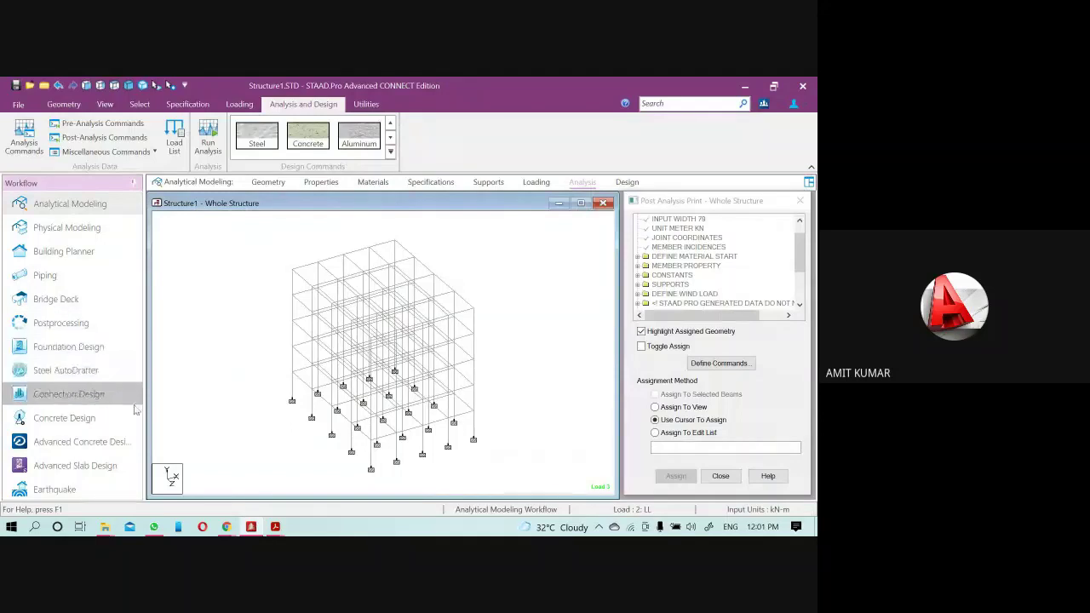
- Open the postprocessing results for the DL, LL and WL load cases, narrow both displacement tables and widen the structure view
click(62, 323)
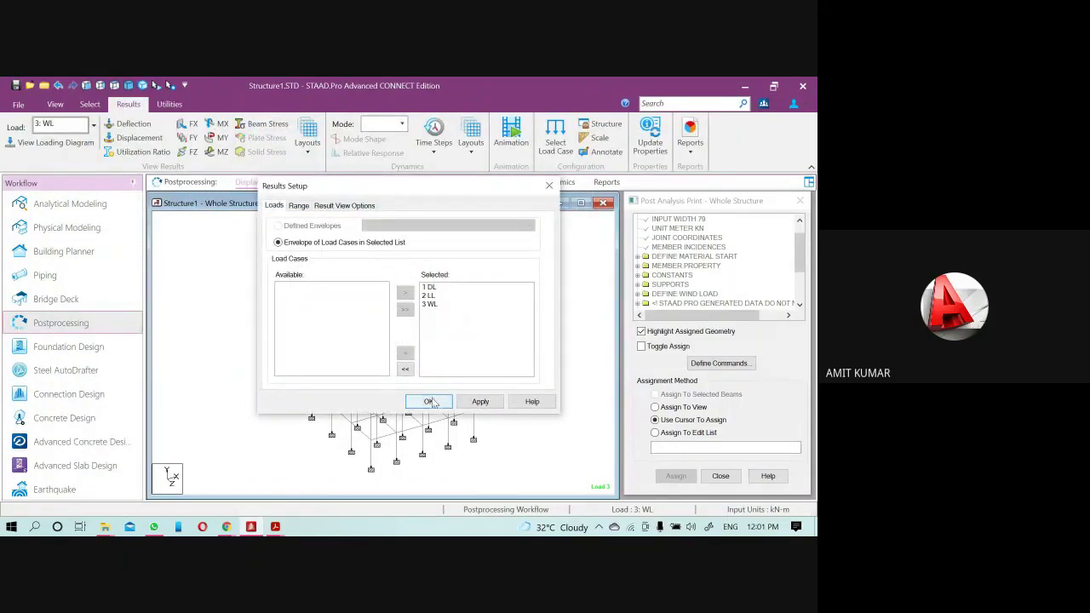
click(430, 401)
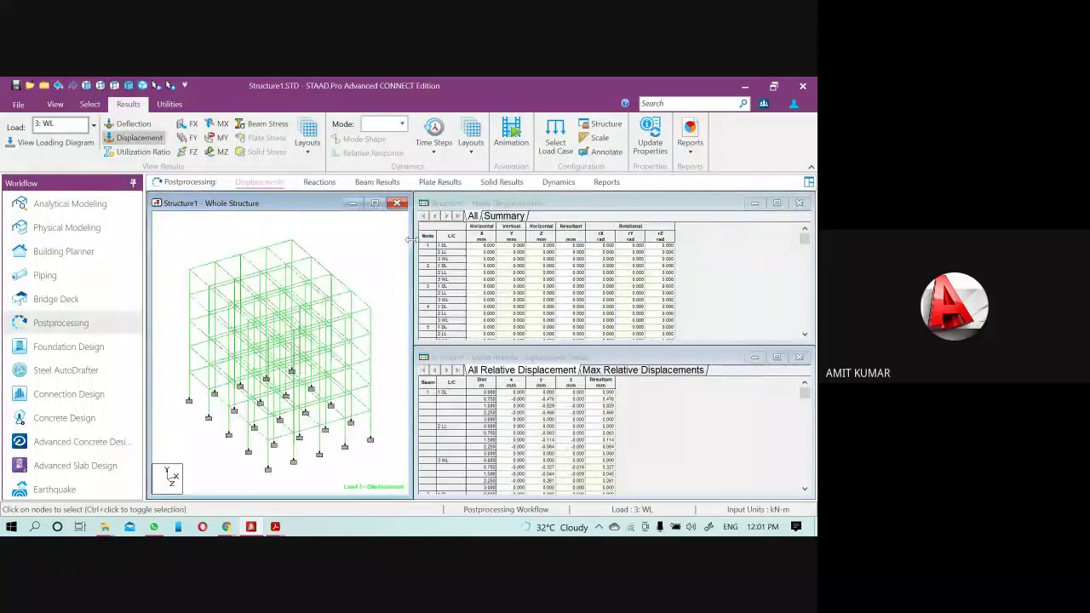
drag(415, 242, 479, 239)
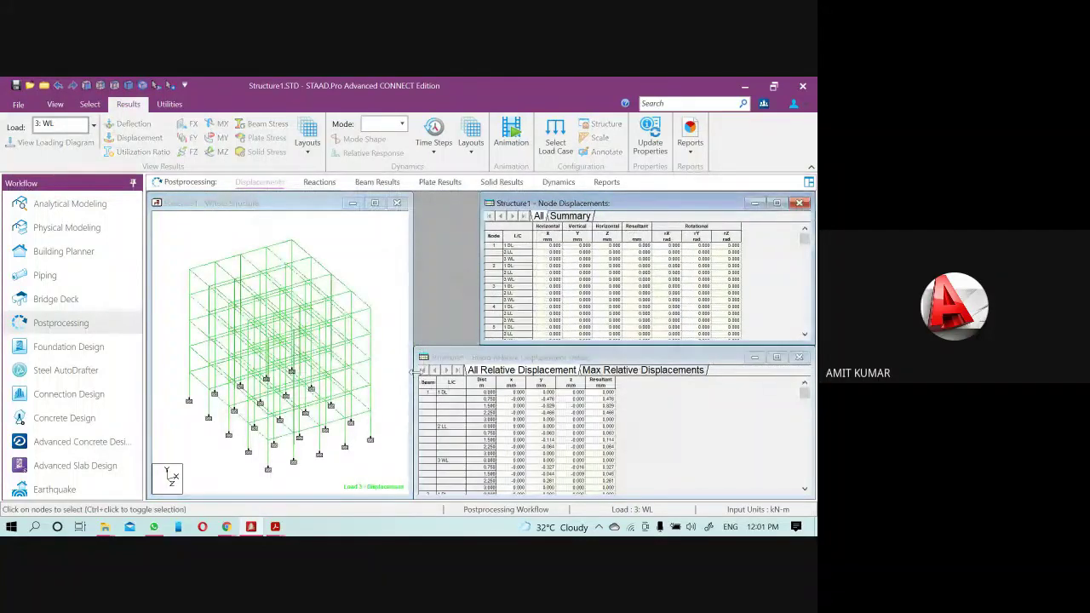
drag(416, 371, 479, 370)
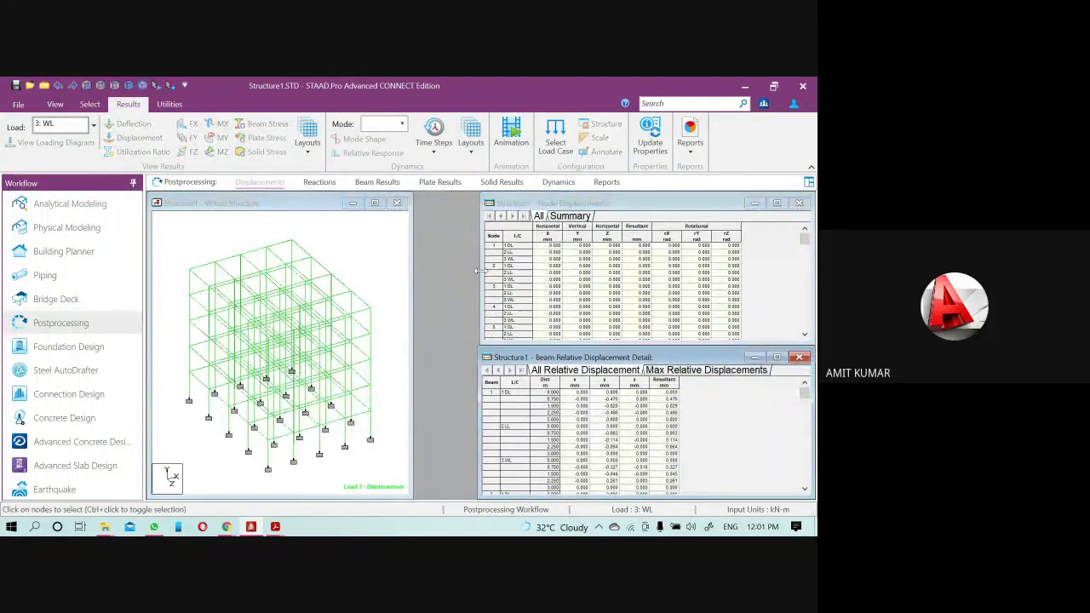
drag(480, 271, 516, 271)
drag(479, 383, 514, 383)
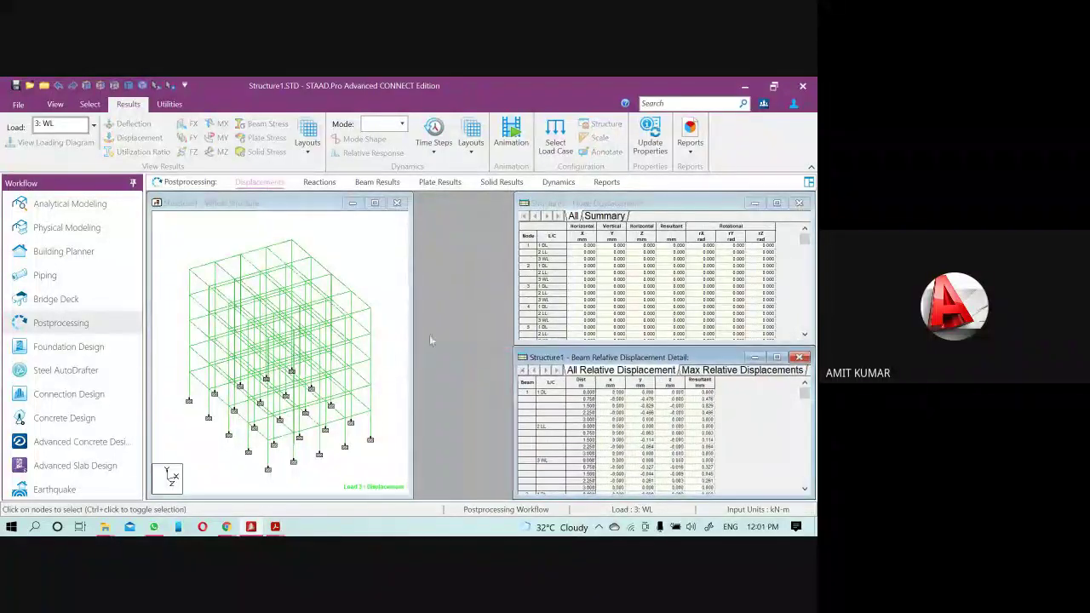
drag(414, 331, 508, 334)
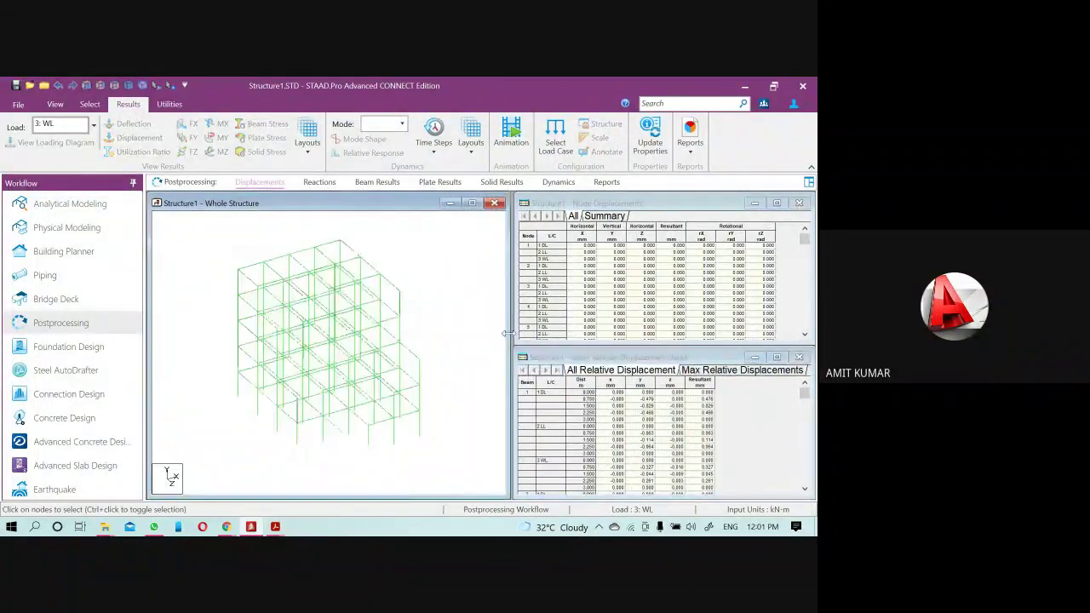
- Try to open the dynamics results for the structure
middle_drag(289, 332, 340, 349)
click(560, 182)
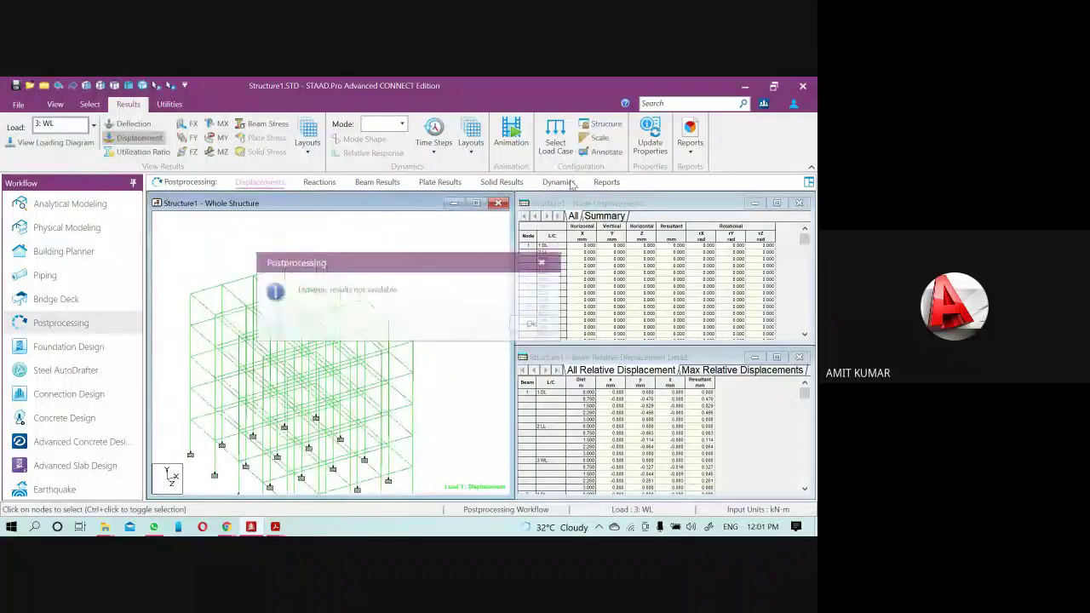
click(541, 262)
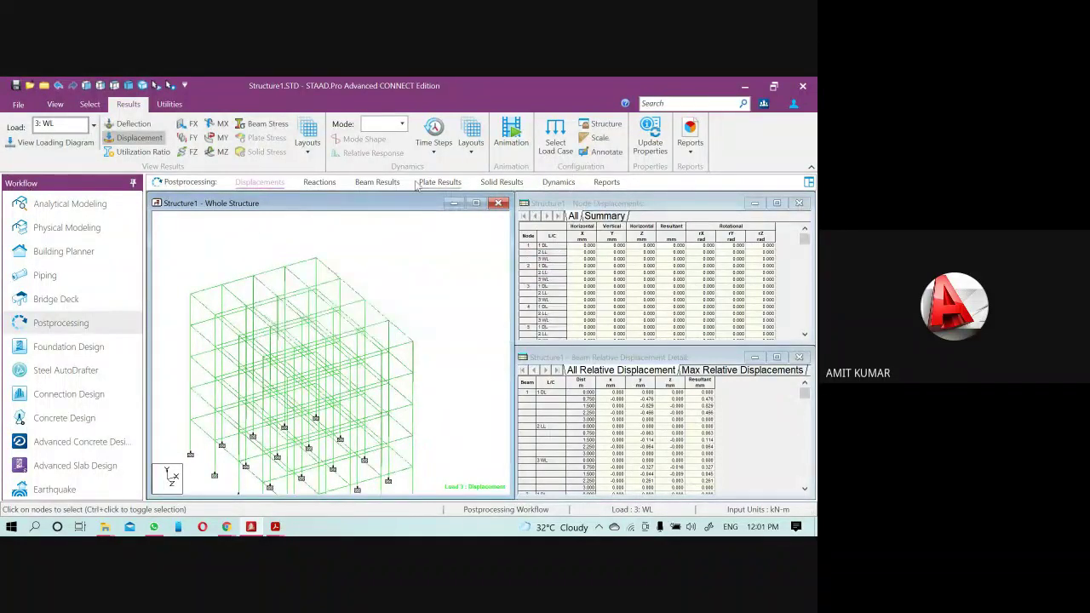
- Animate the deflection of the whole structure under load case 3: WL
click(515, 130)
click(300, 177)
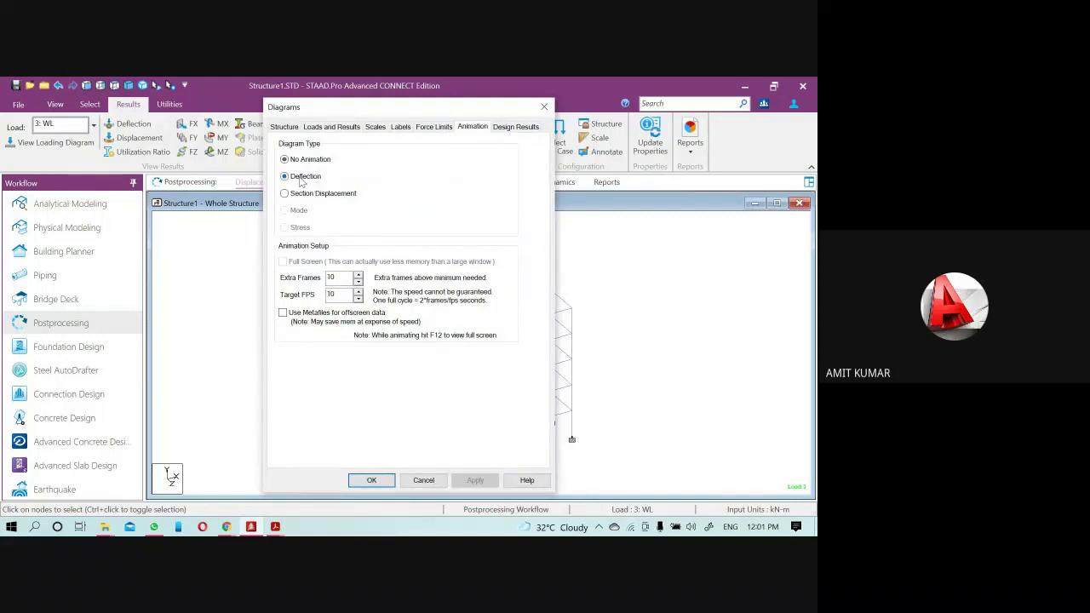
click(371, 479)
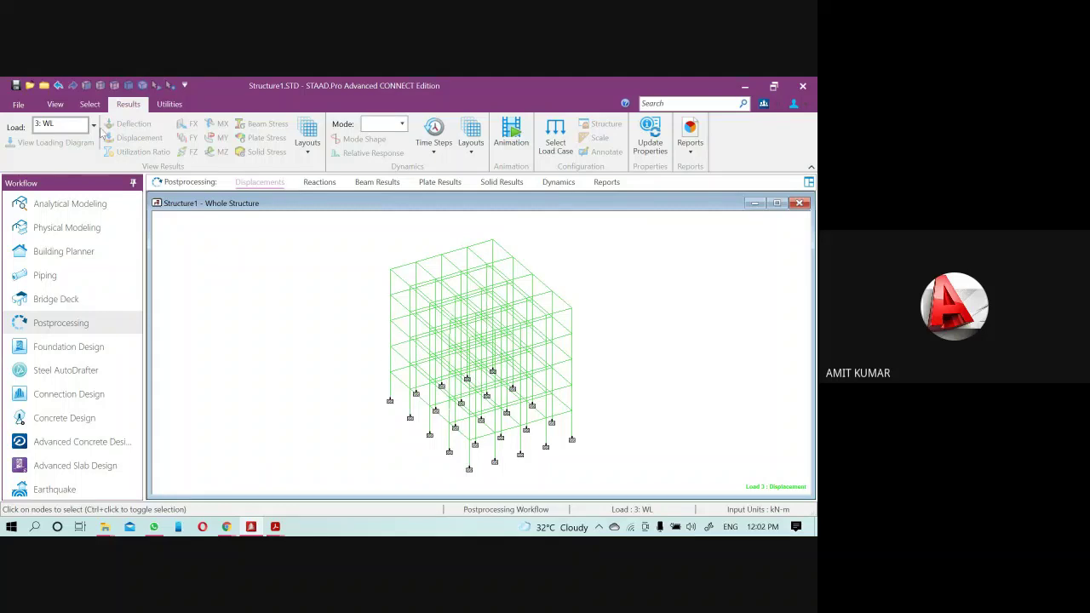
- Return to the displacement results and examine the Max X and Max Y entries in the node displacement summary
click(255, 183)
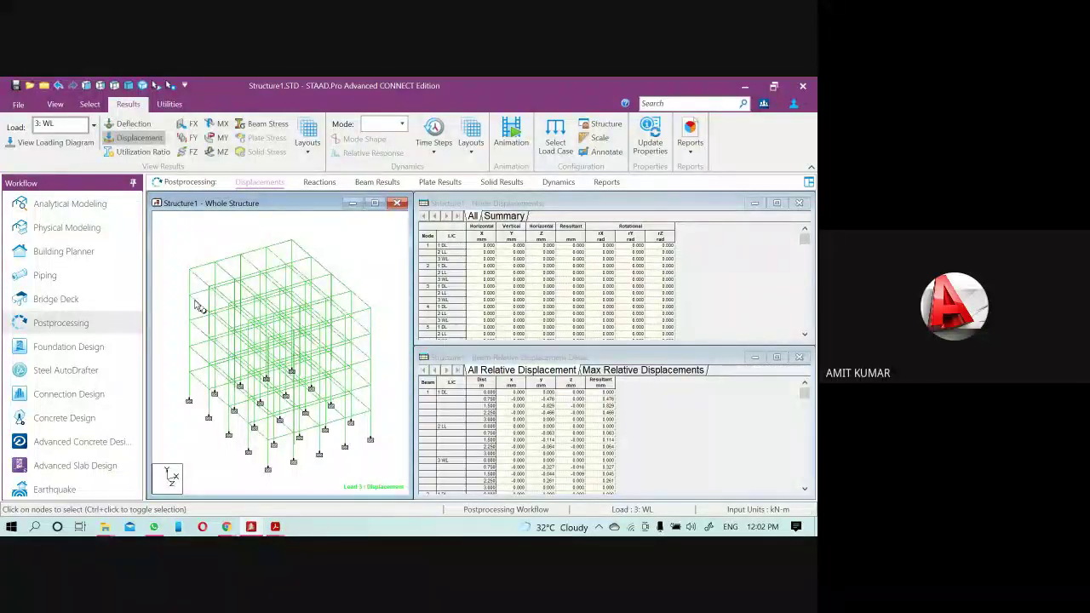
scroll(201, 308, up, 3)
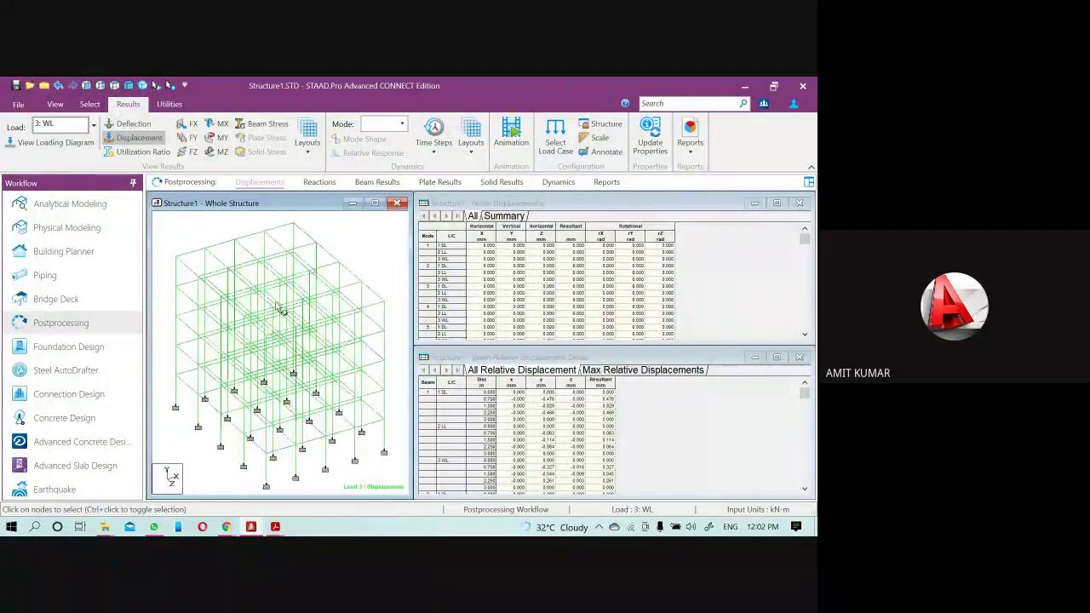
click(508, 216)
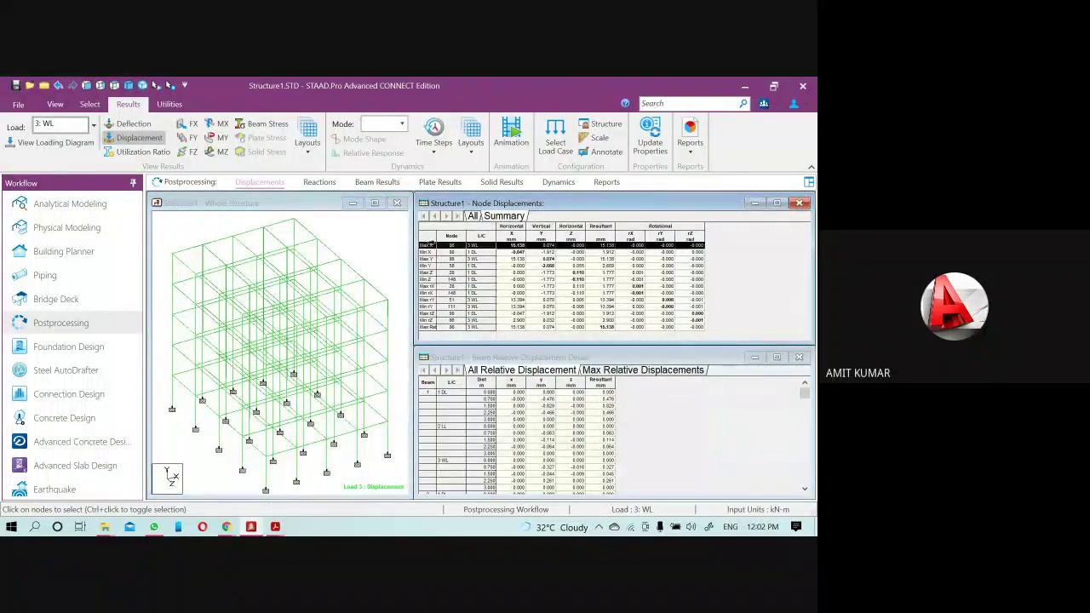
click(430, 245)
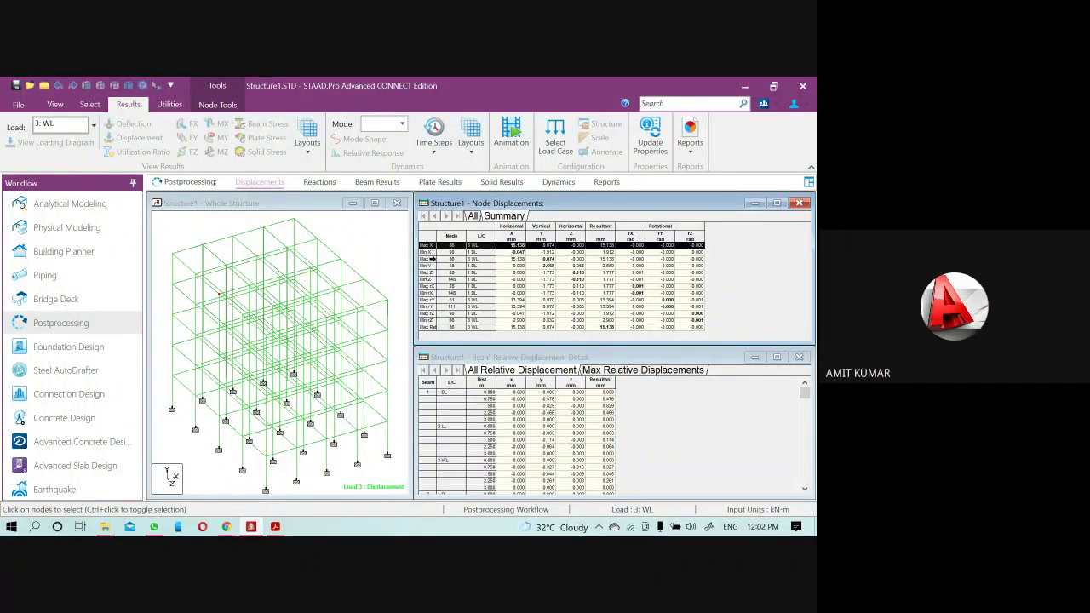
click(432, 259)
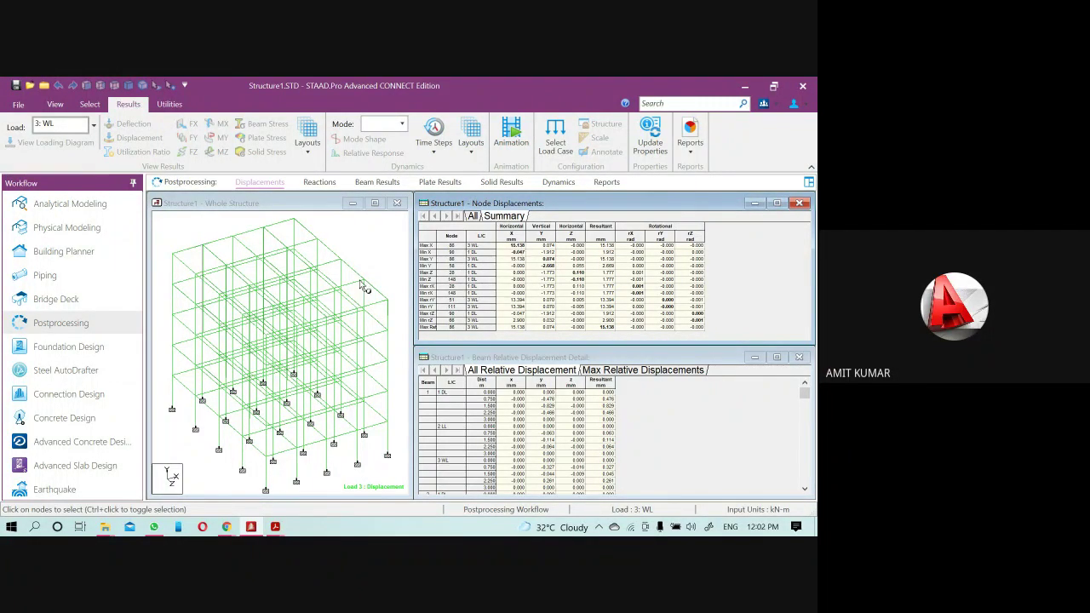
- Narrow the node displacement and beam relative displacement tables and widen the structure view to meet them
scroll(332, 320, down, 1)
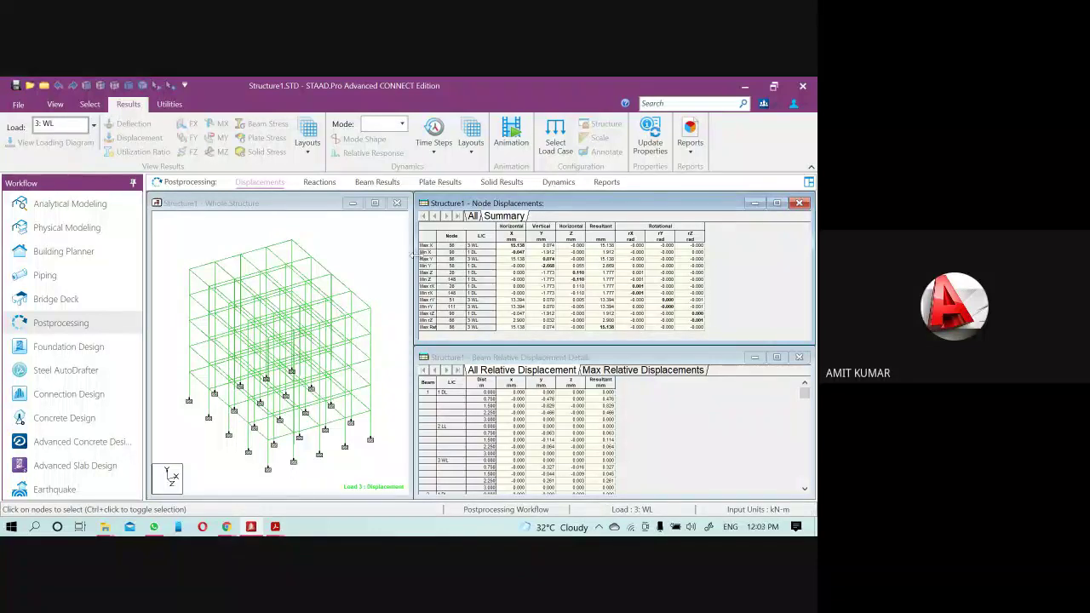
drag(415, 257, 443, 257)
drag(415, 357, 442, 356)
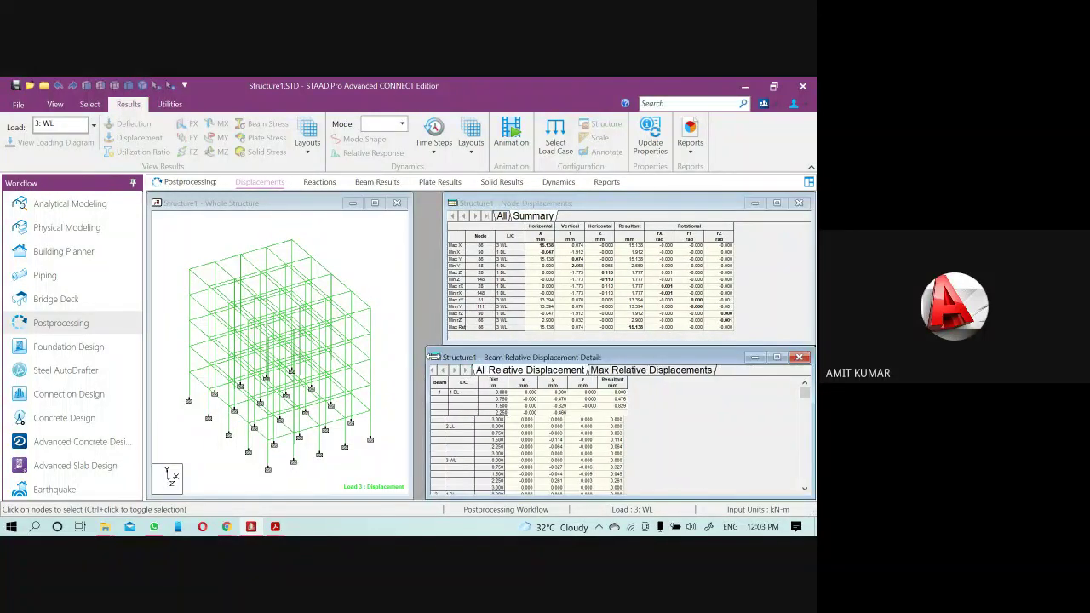
drag(410, 296, 438, 295)
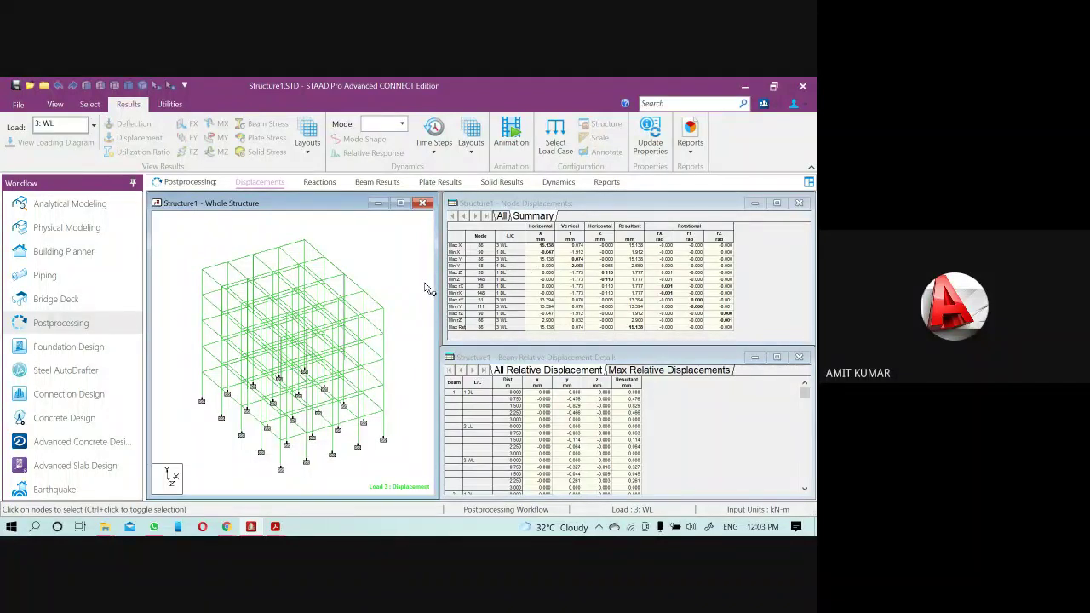
drag(443, 269, 436, 267)
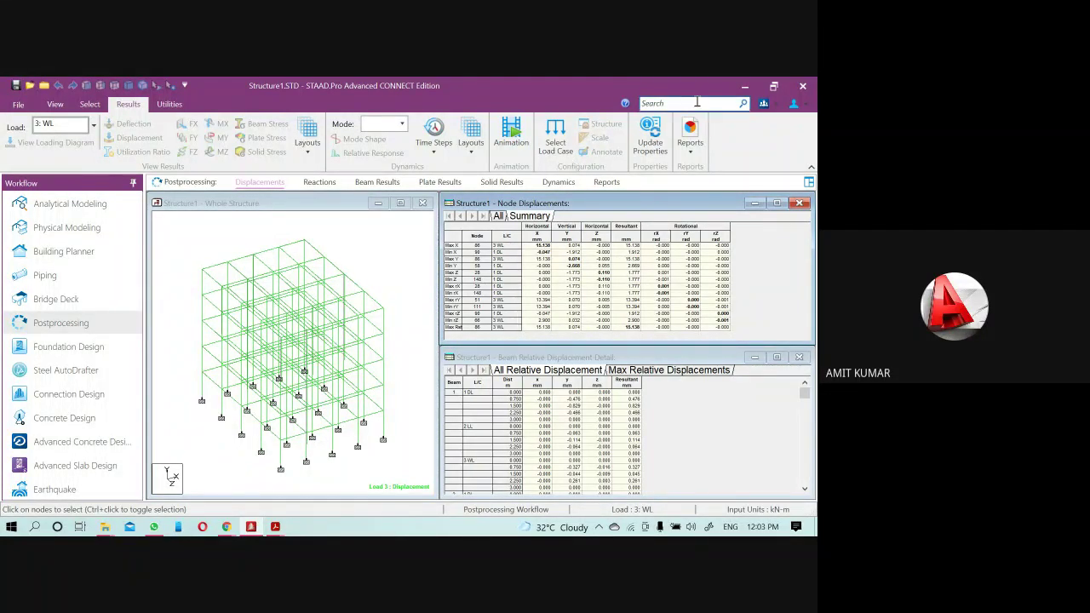
- Create a new analytical model in metric units named "water tank NITTTR" in E:\staad project
click(19, 104)
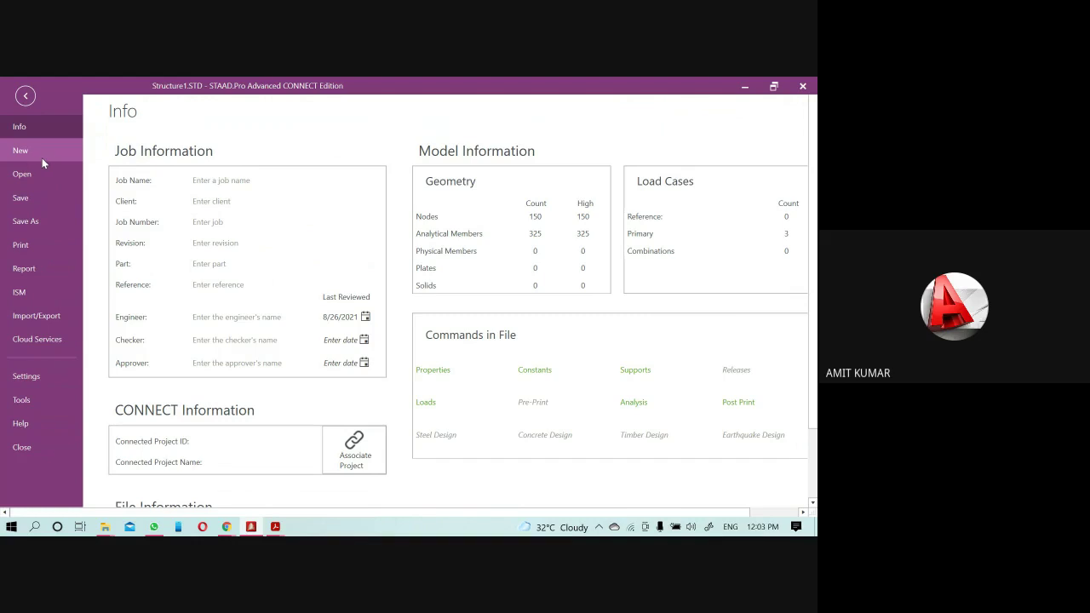
click(28, 148)
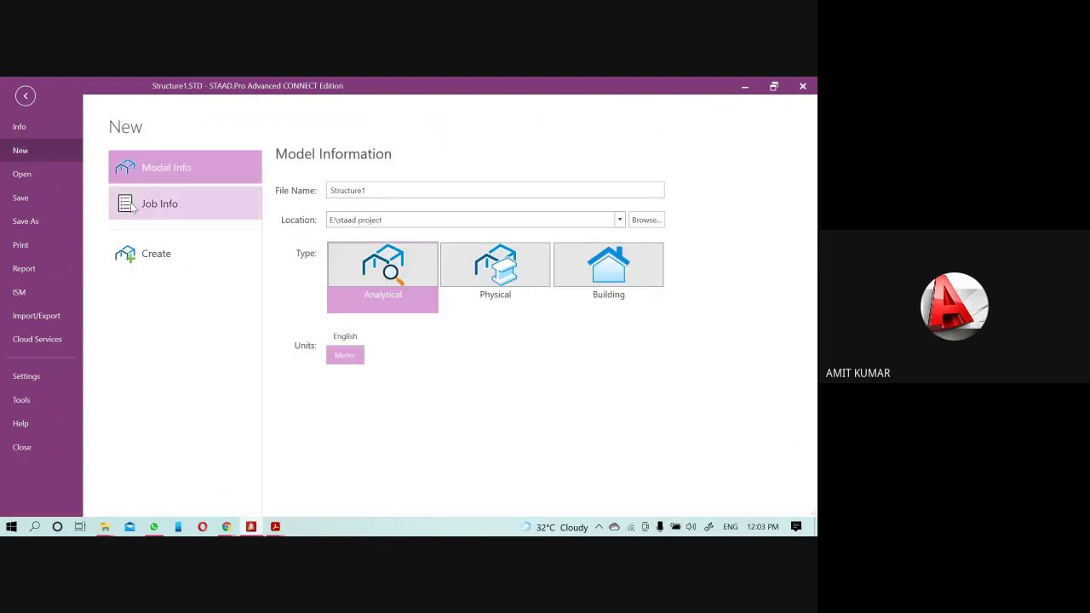
double_click(380, 194)
text(water tank NITTTR)
click(162, 257)
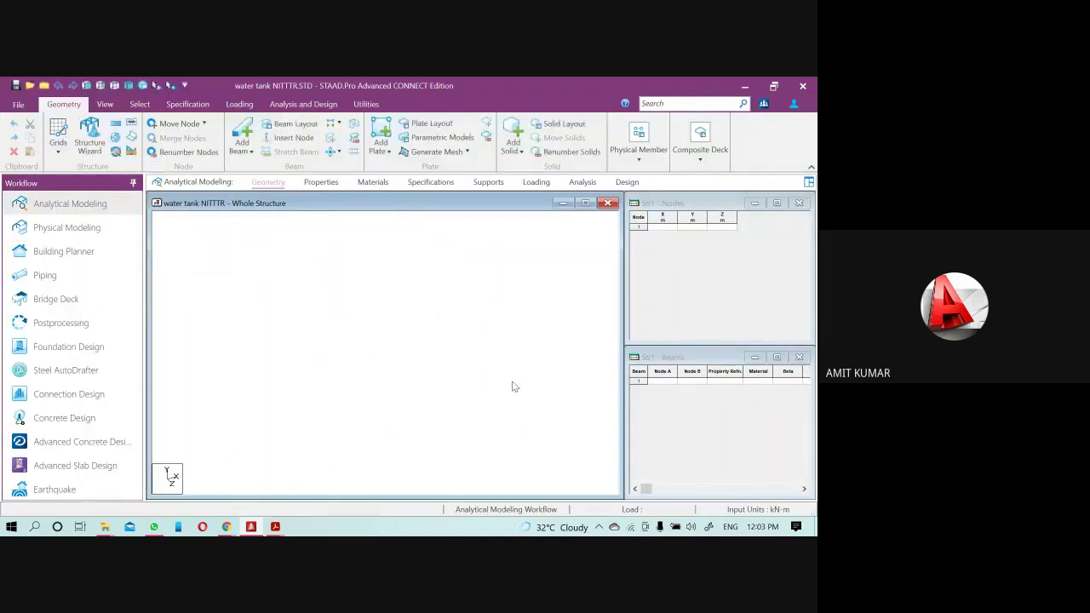
- Switch to File Explorer, open sheet 13 from the staad training folder in Acrobat Reader, hide its layers list and enlarge the page to 66.7%
mouse_move(109, 524)
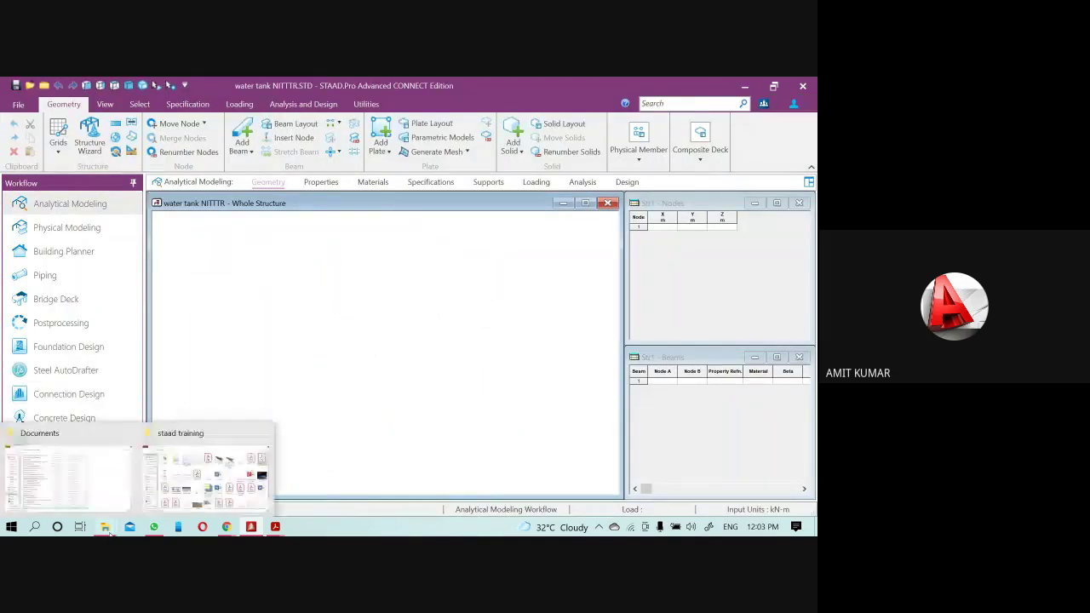
click(204, 470)
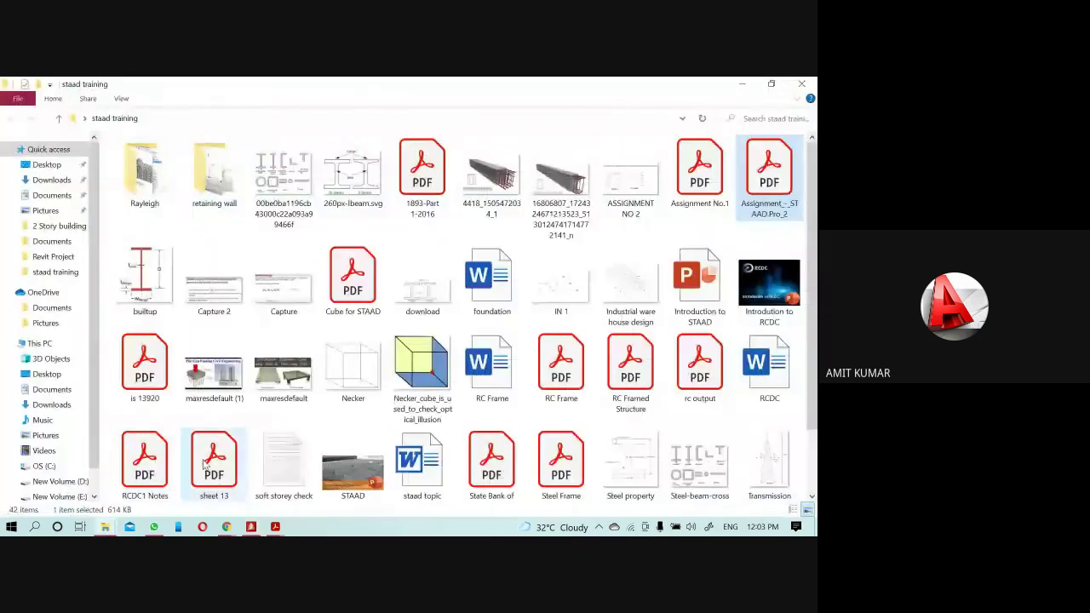
scroll(198, 414, down, 3)
double_click(214, 368)
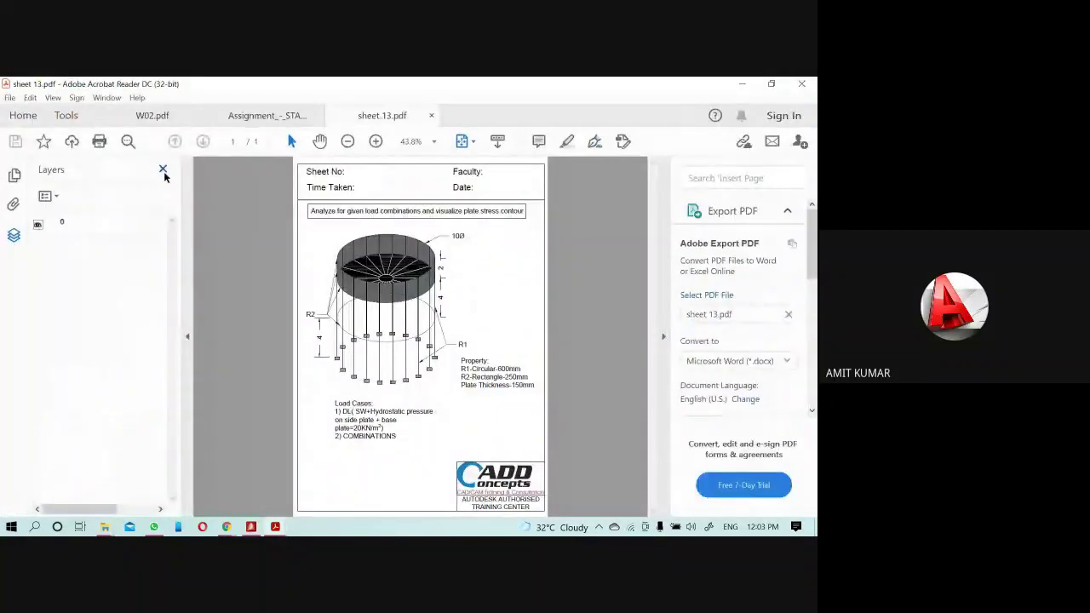
click(163, 169)
click(375, 141)
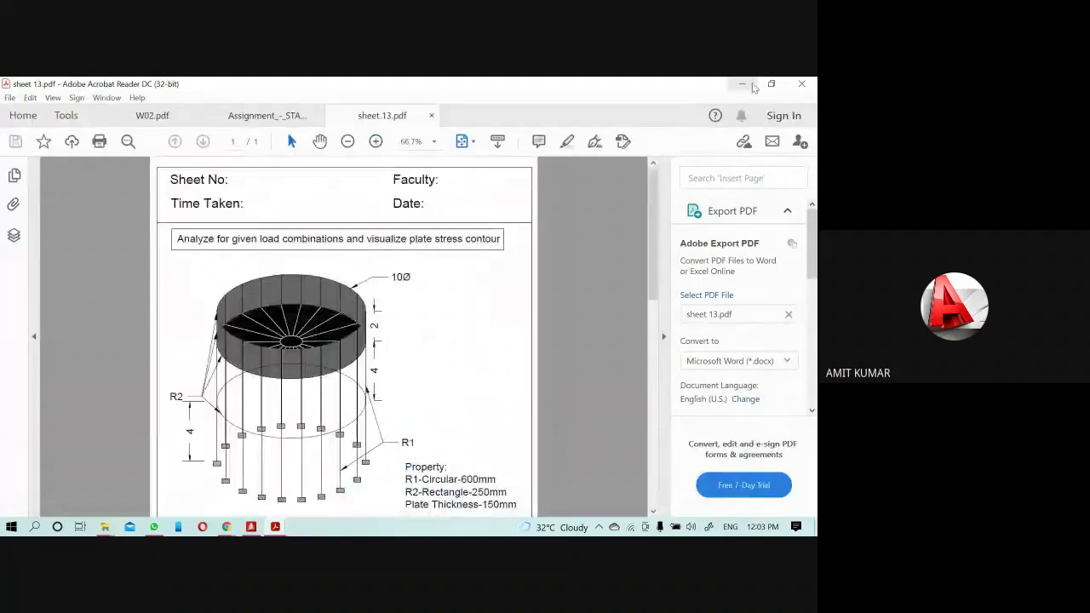
- Minimize the sheet, open the water tank PDF from the staad training folder and dismiss its print dialog
click(741, 84)
double_click(214, 460)
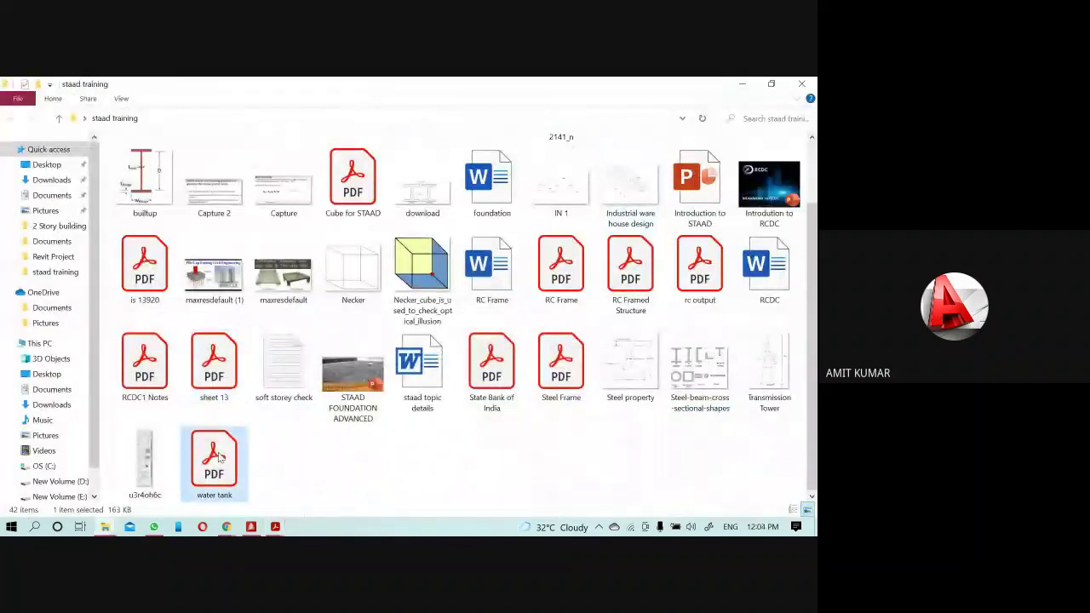
key(ctrl+p)
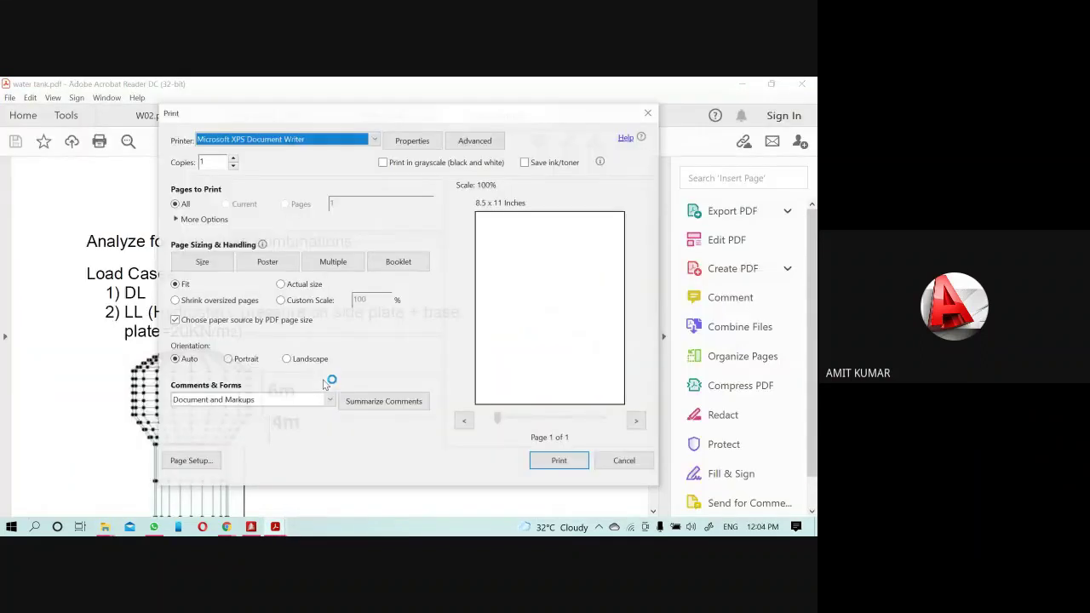
click(625, 460)
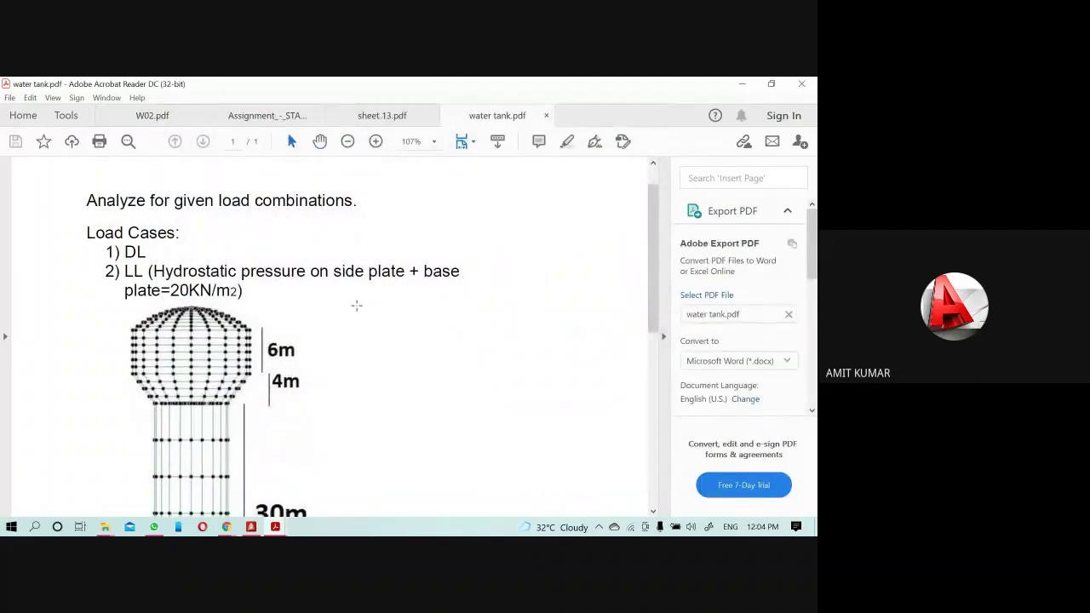
- Examine the load cases, heights and radii given for the tank in the water tank PDF
scroll(341, 273, down, 5)
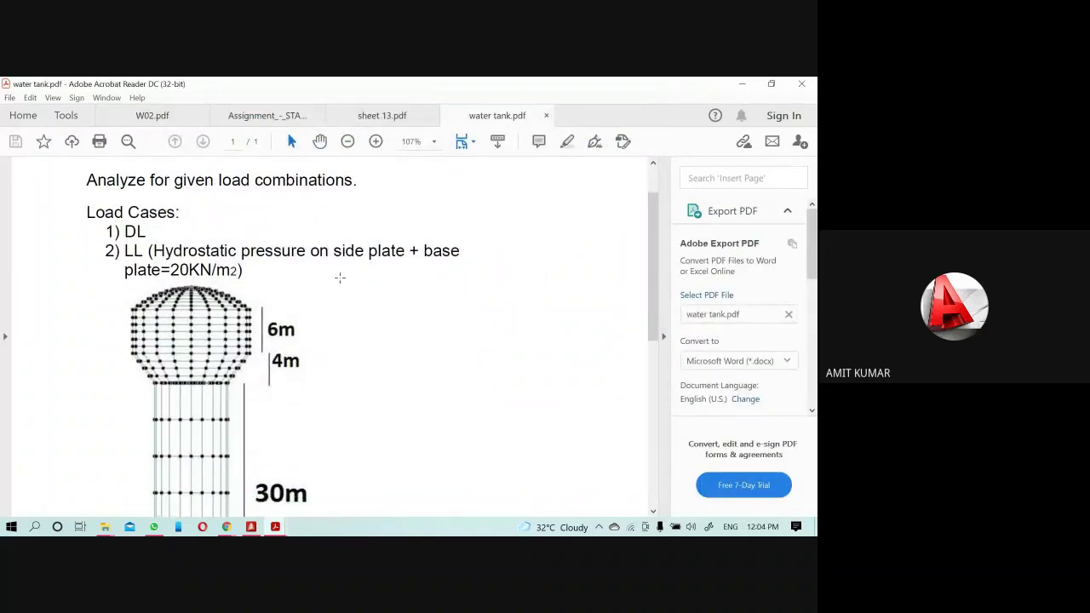
scroll(341, 280, up, 3)
scroll(284, 291, up, 2)
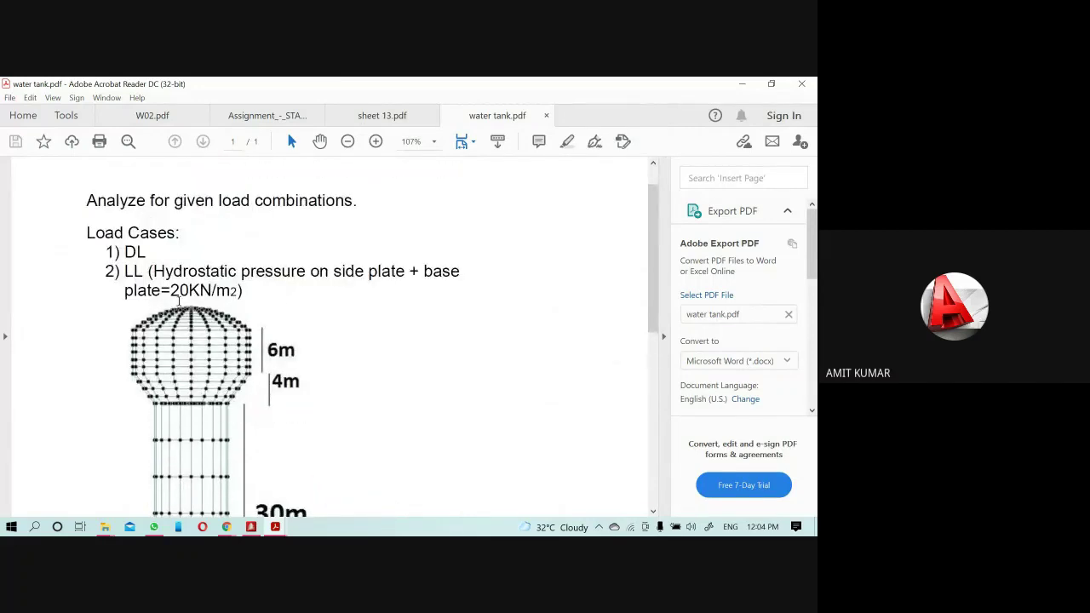
scroll(179, 299, down, 1)
scroll(179, 299, down, 2)
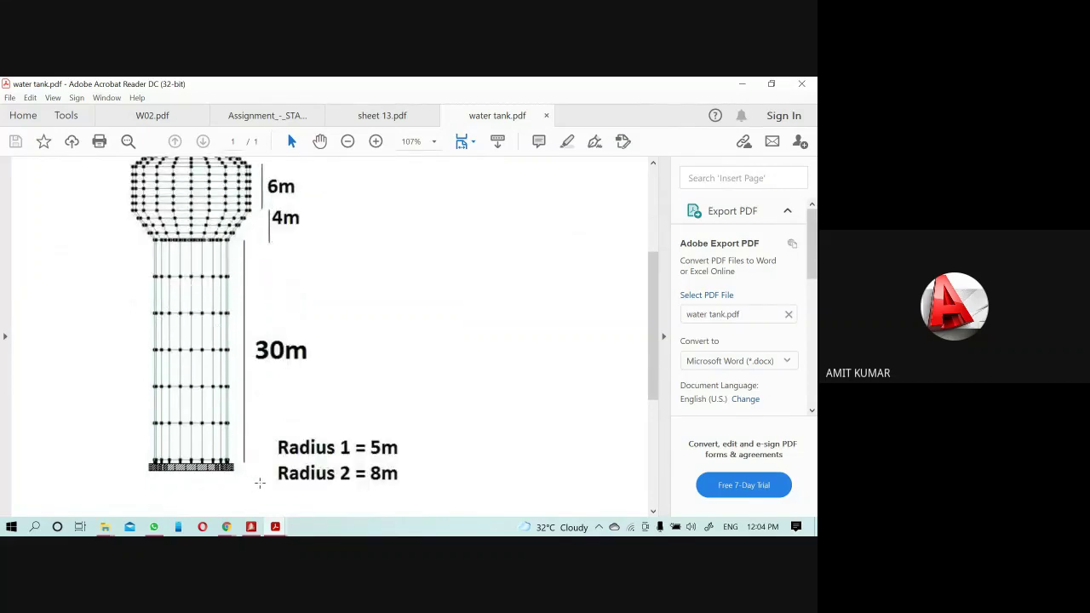
scroll(254, 490, up, 1)
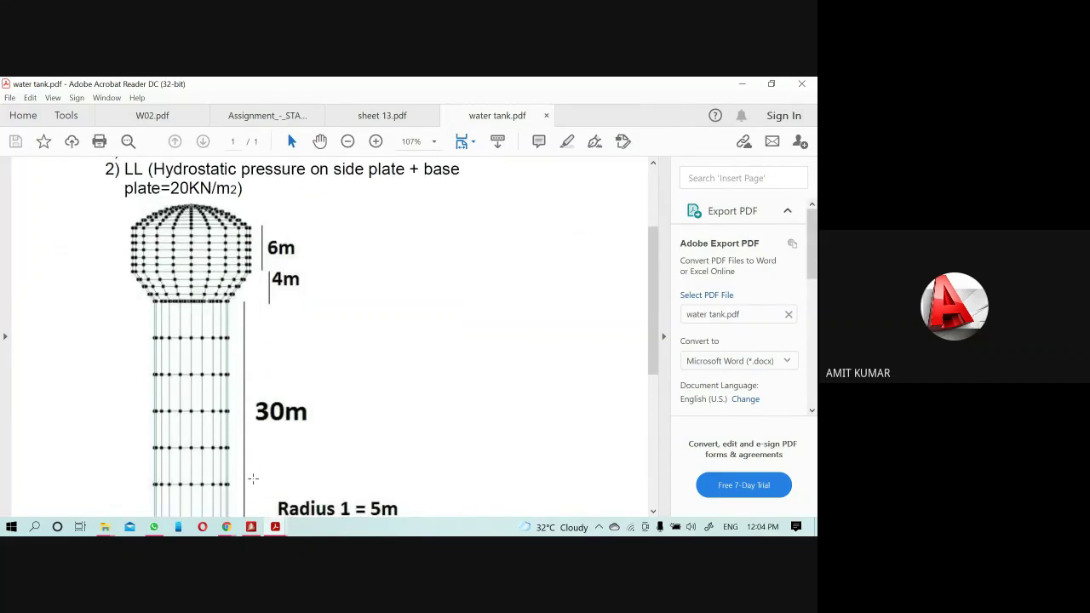
scroll(325, 310, down, 1)
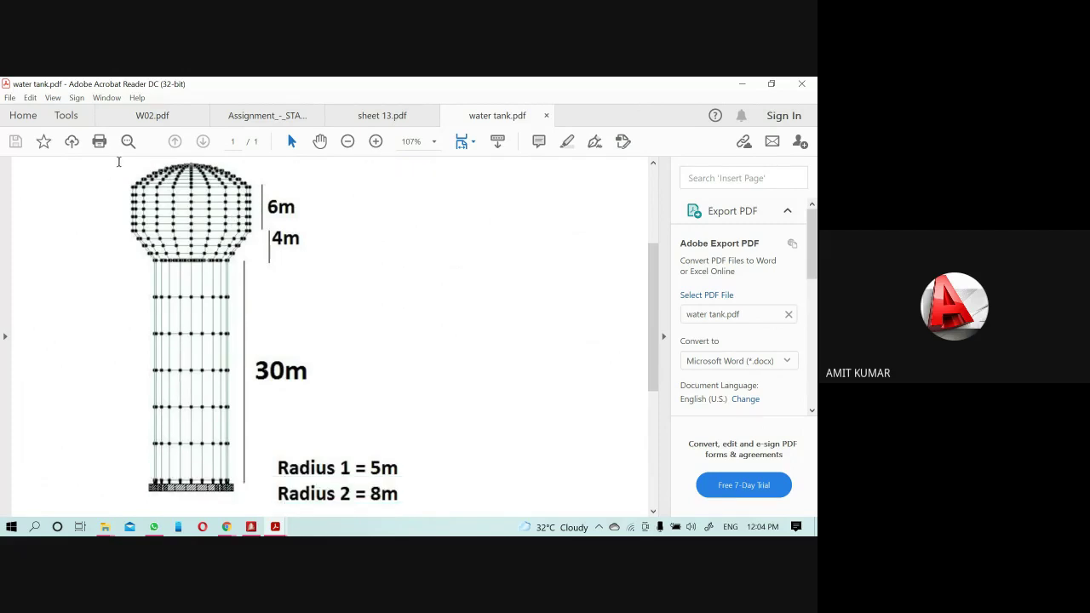
drag(100, 160, 280, 509)
click(379, 337)
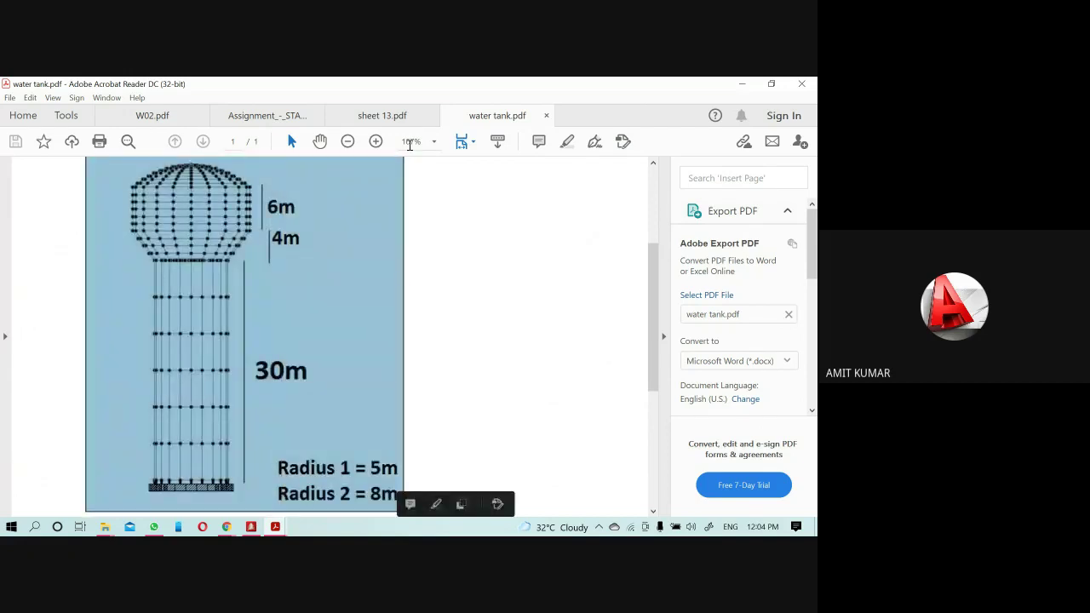
- Compare the sheet 13 tank drawing with the water tank PDF, checking its dimensions, section properties and load cases
click(387, 117)
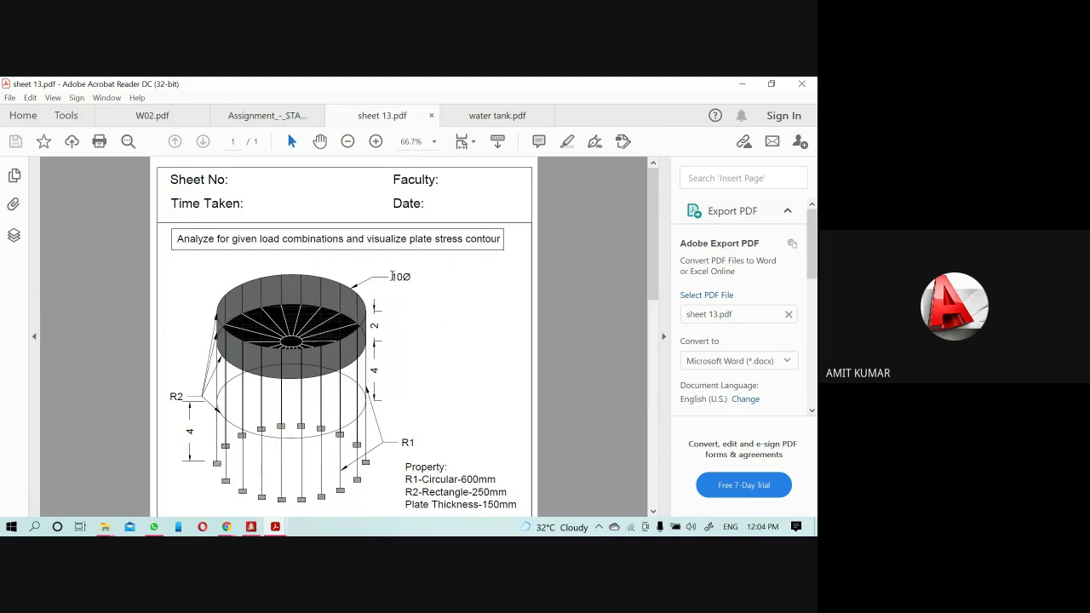
scroll(393, 275, down, 1)
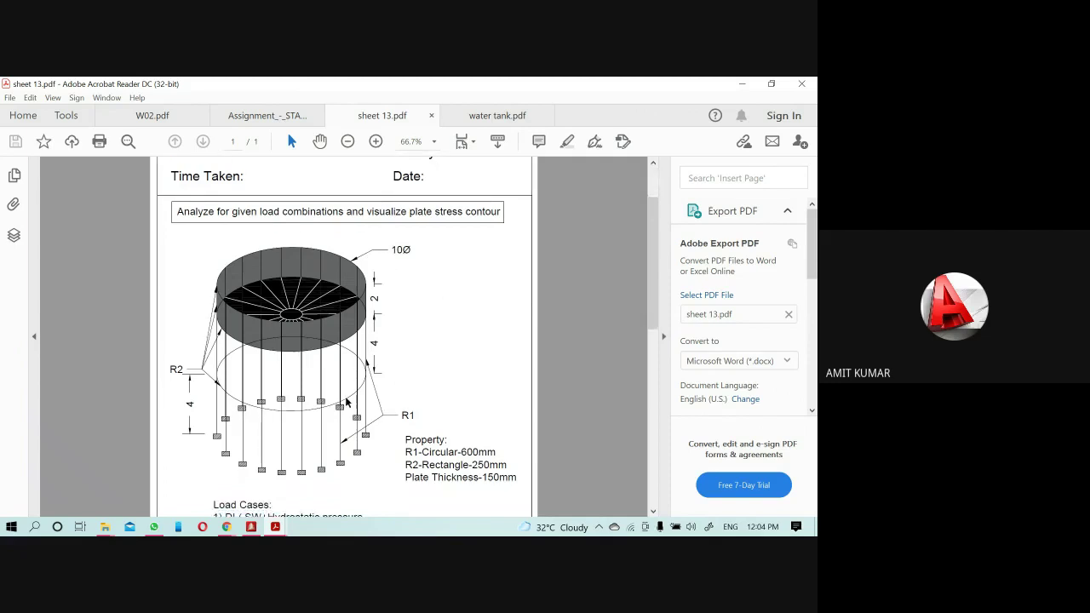
scroll(408, 407, down, 1)
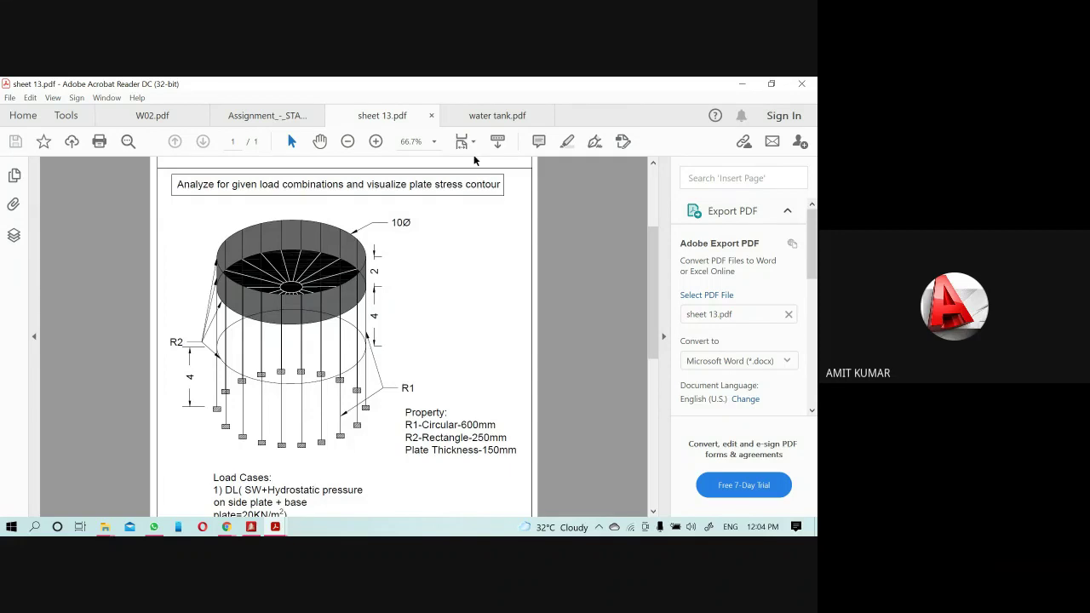
click(487, 116)
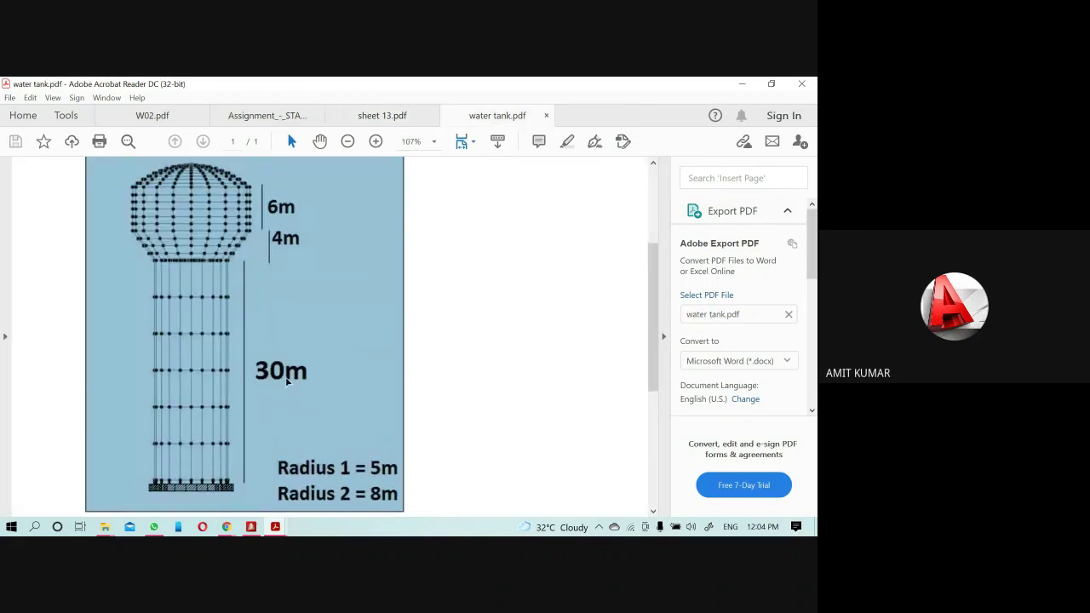
click(384, 117)
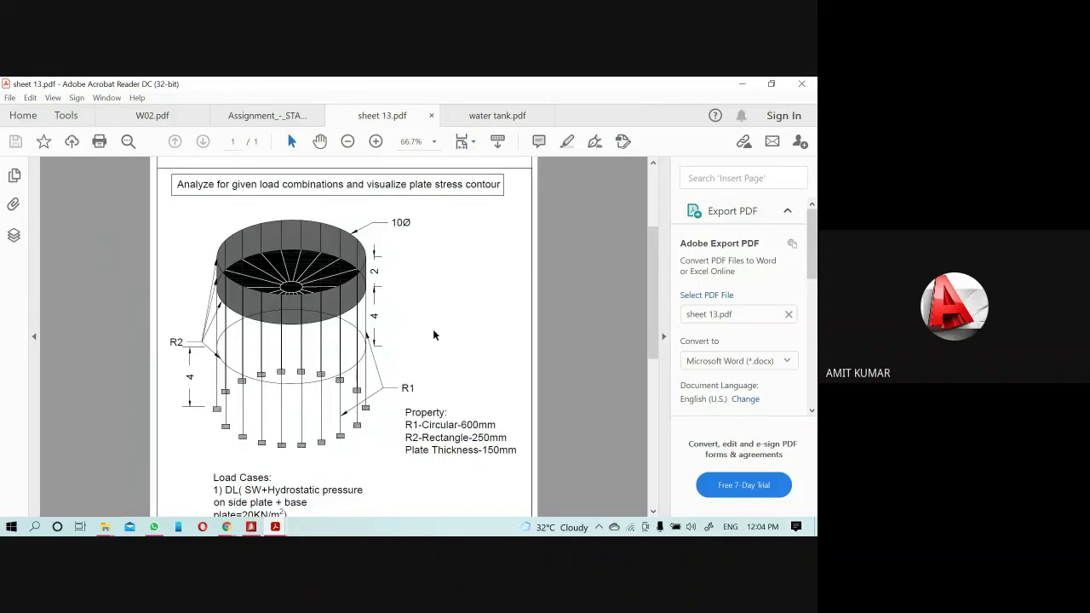
scroll(451, 323, down, 1)
scroll(462, 320, up, 2)
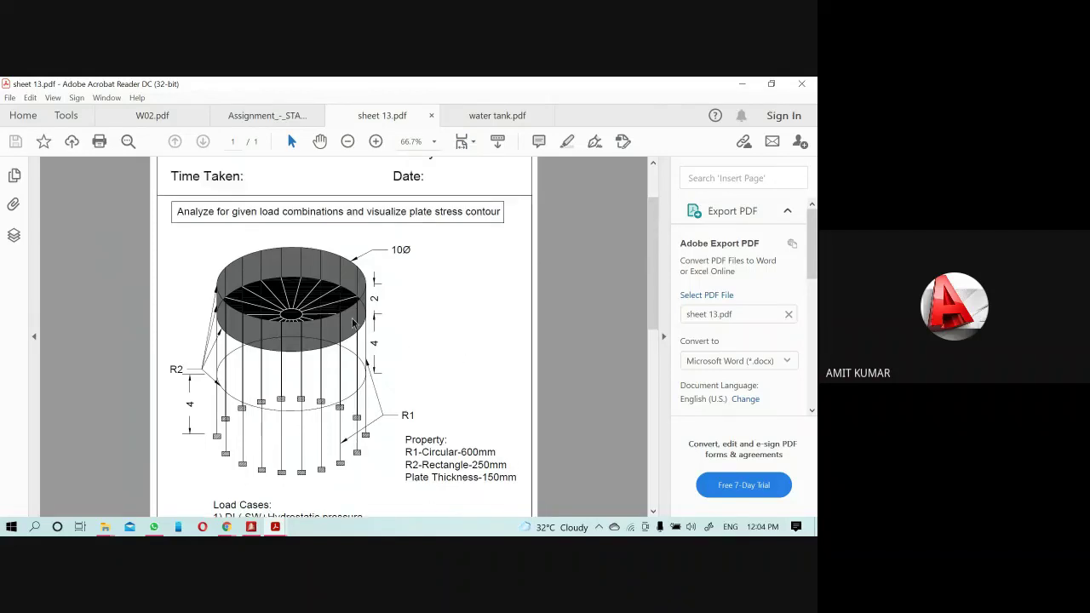
- Examine the tank drawing in sheet 13 for its diameter, level heights, R1 and R2 sections, plate thickness and load cases
scroll(374, 327, up, 1)
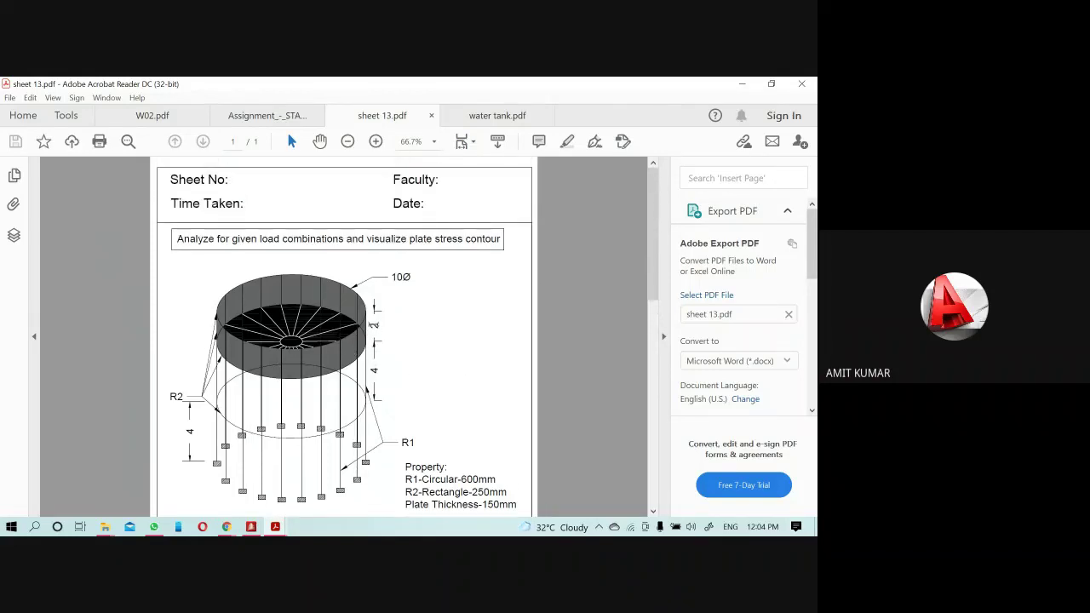
scroll(375, 334, down, 1)
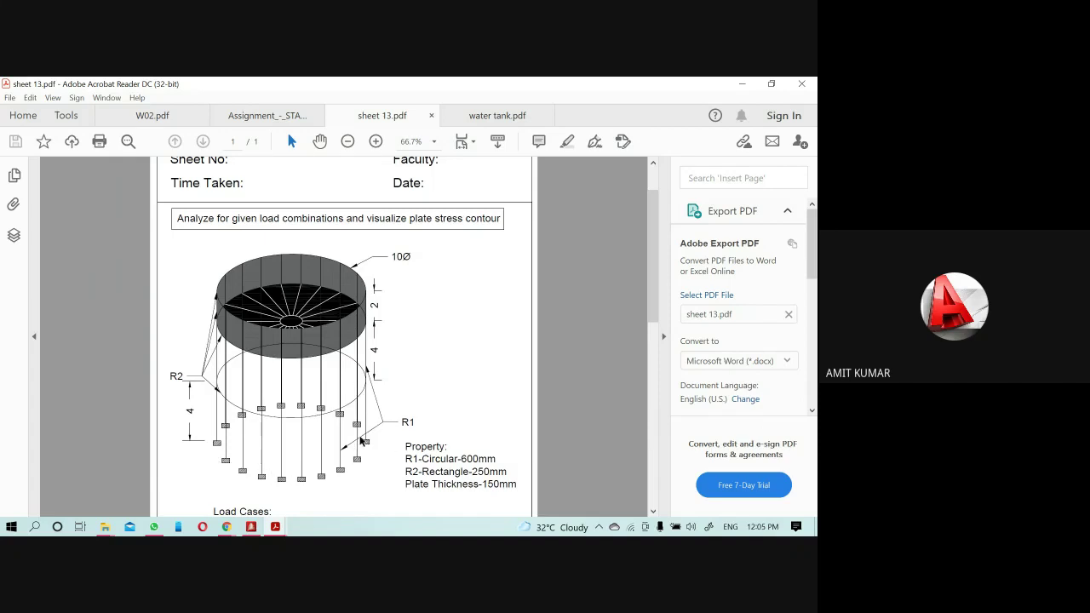
scroll(368, 438, down, 1)
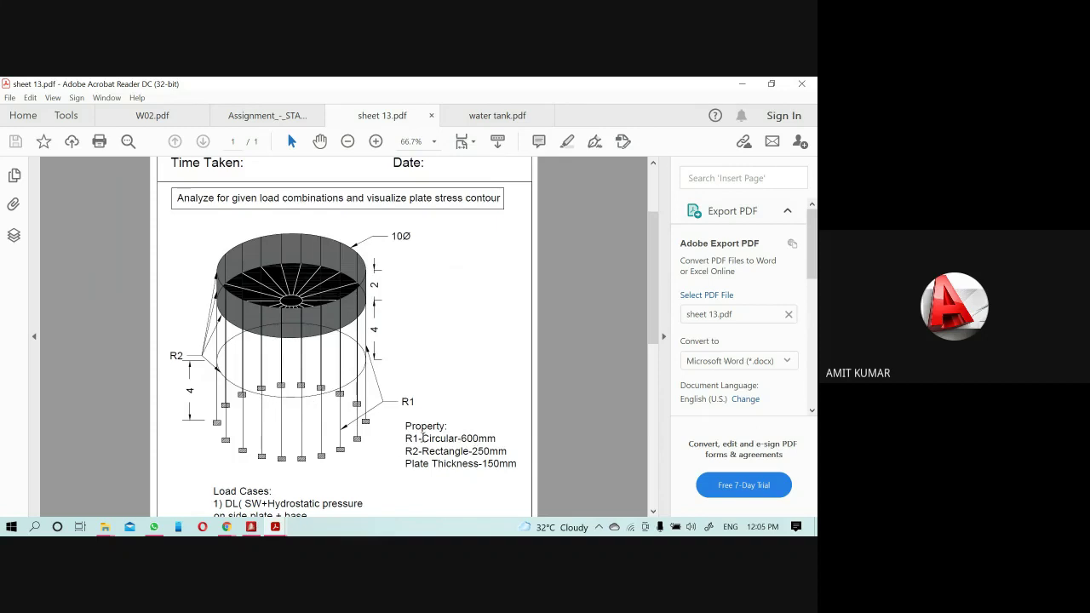
drag(421, 437, 484, 447)
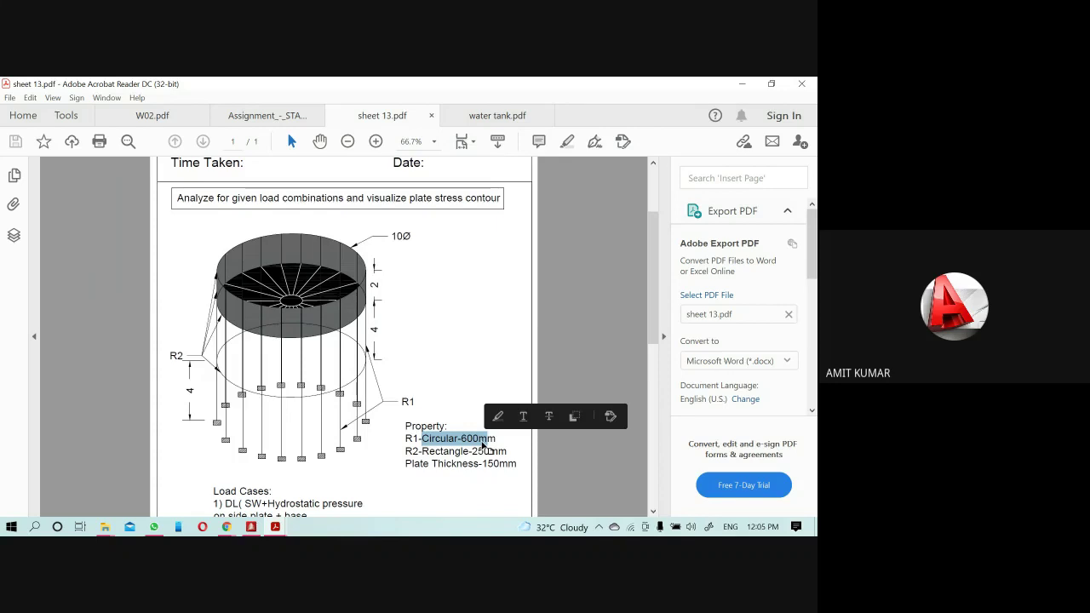
click(451, 326)
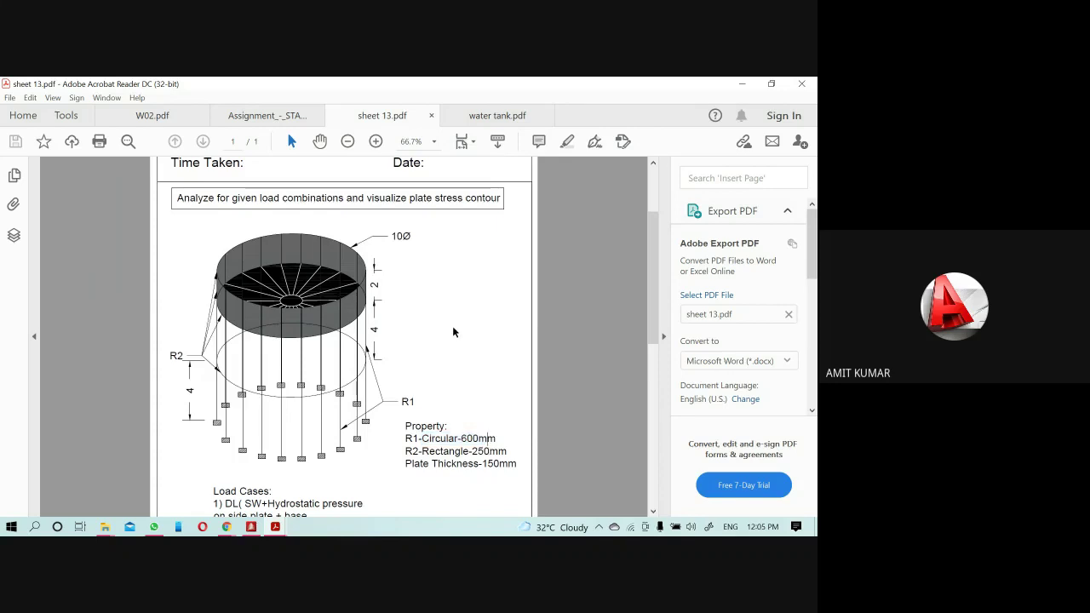
scroll(451, 366, down, 1)
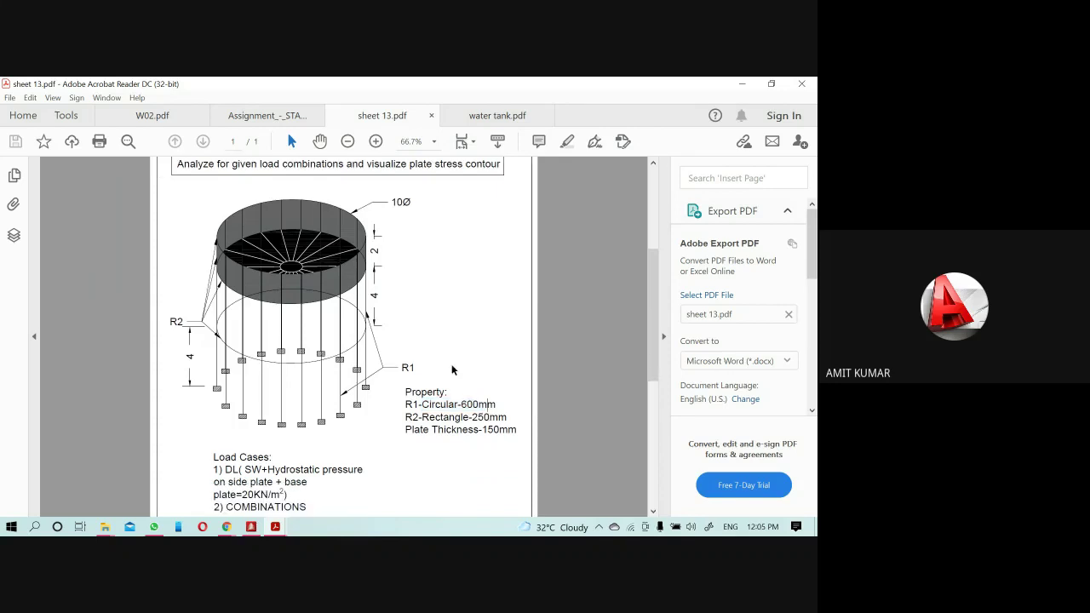
scroll(450, 368, up, 1)
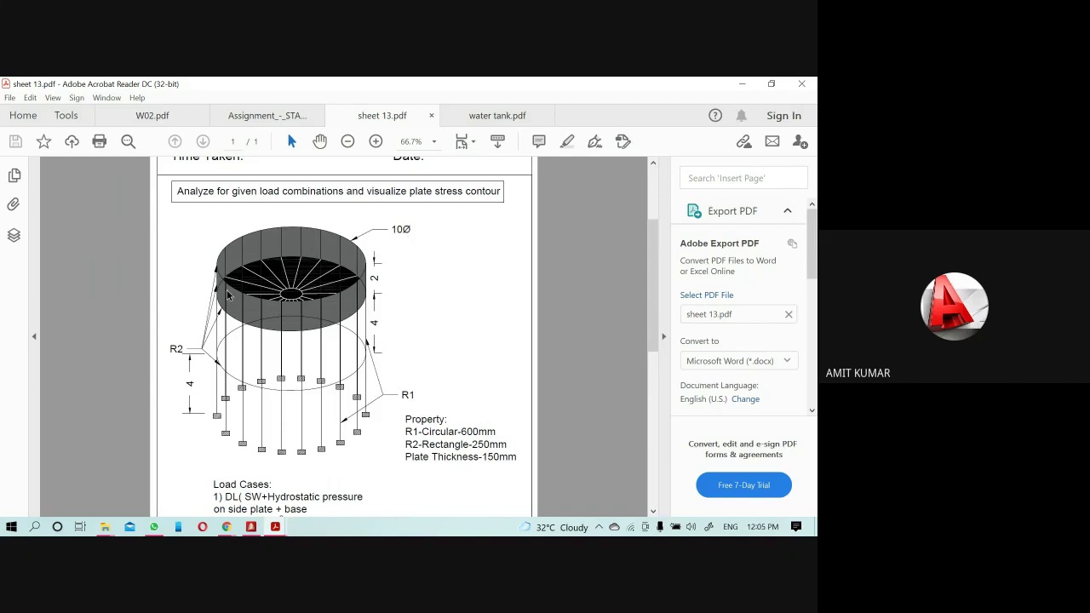
drag(392, 229, 413, 230)
scroll(385, 377, down, 1)
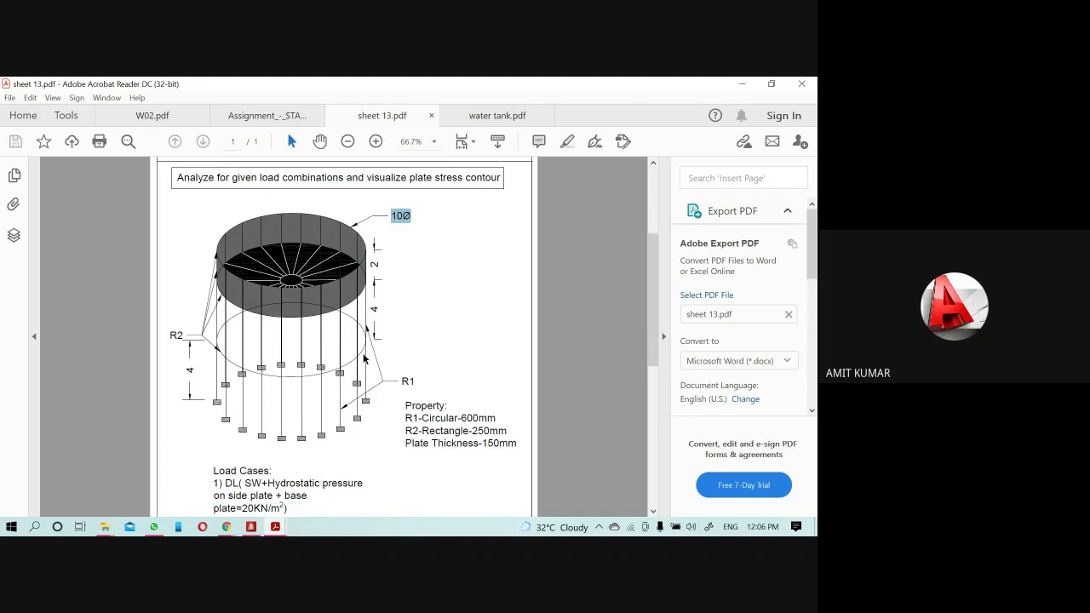
- Switch to STAAD.Pro and draw a 5 m beam along X from the origin on the default linear grid
click(254, 527)
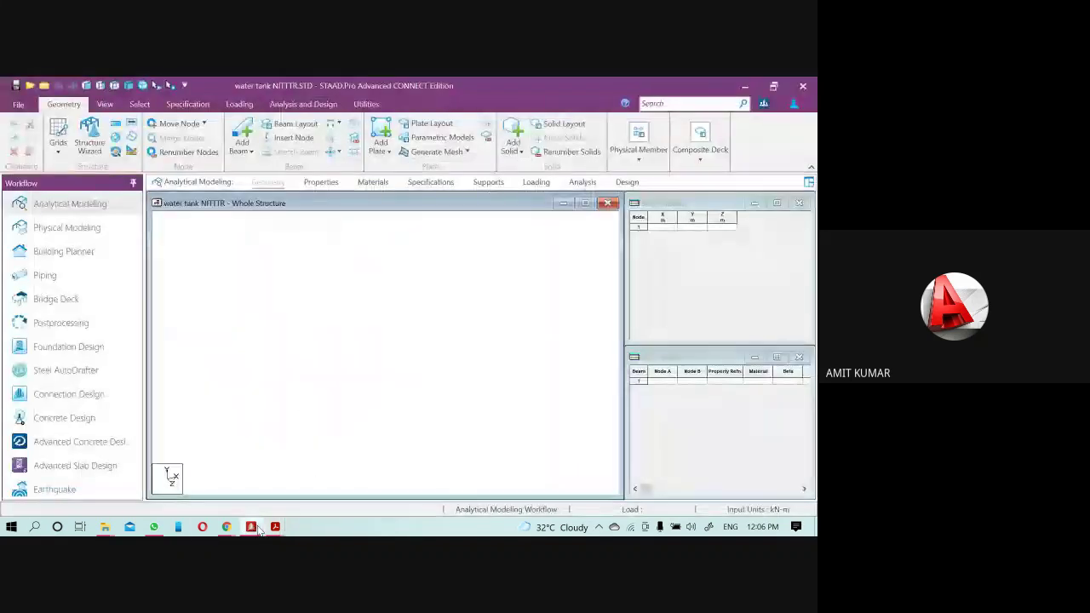
click(58, 150)
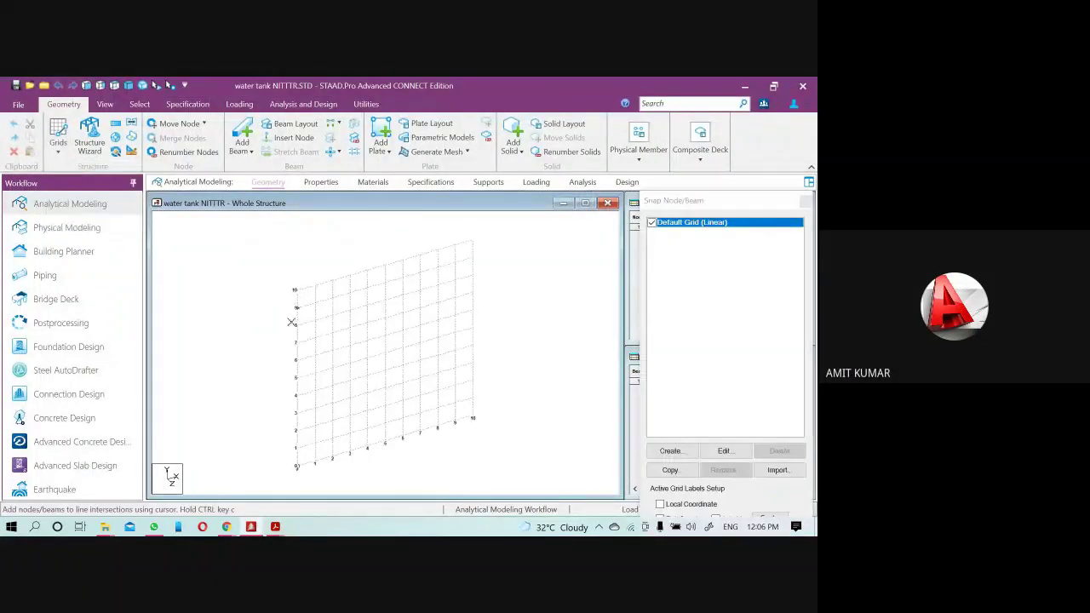
click(297, 465)
click(384, 442)
click(472, 344)
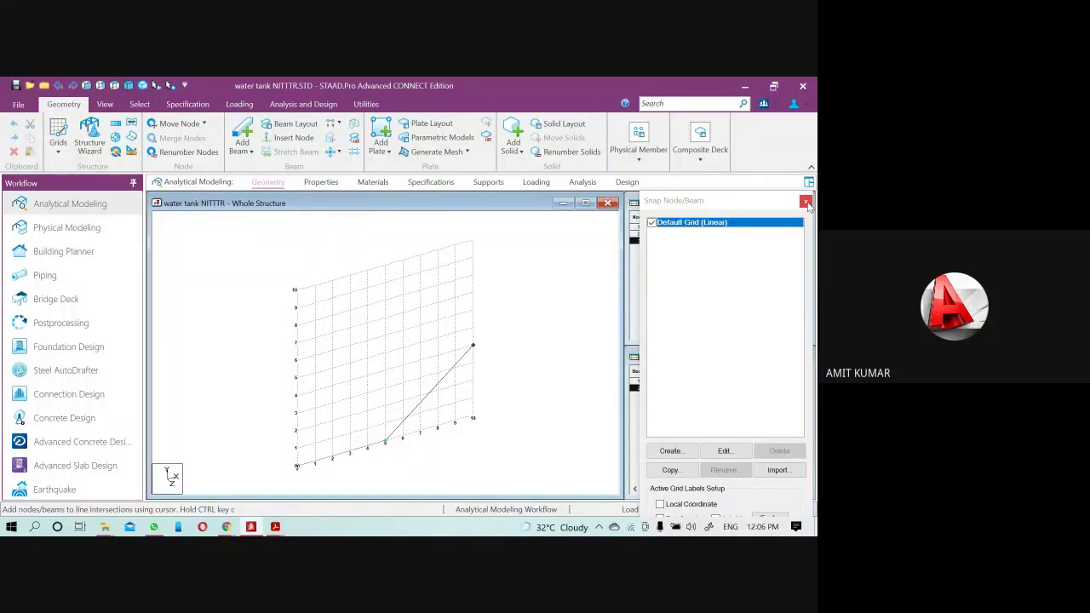
click(806, 203)
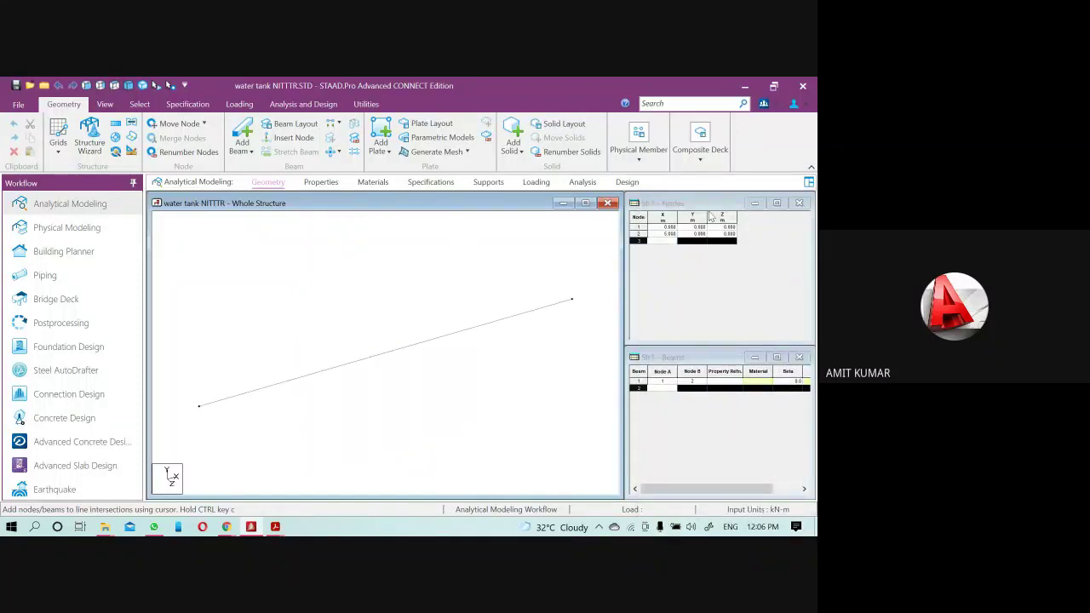
- Circular-repeat the 5 m beam about the Y axis through the origin, 360 degrees in 10 linked steps
click(417, 349)
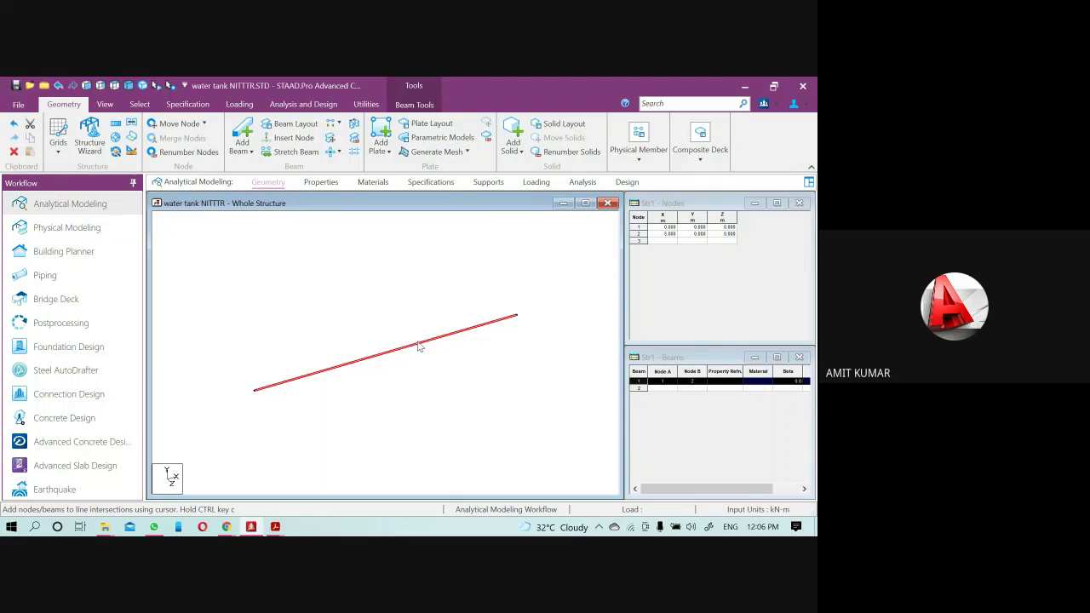
click(122, 145)
click(492, 421)
text(4)
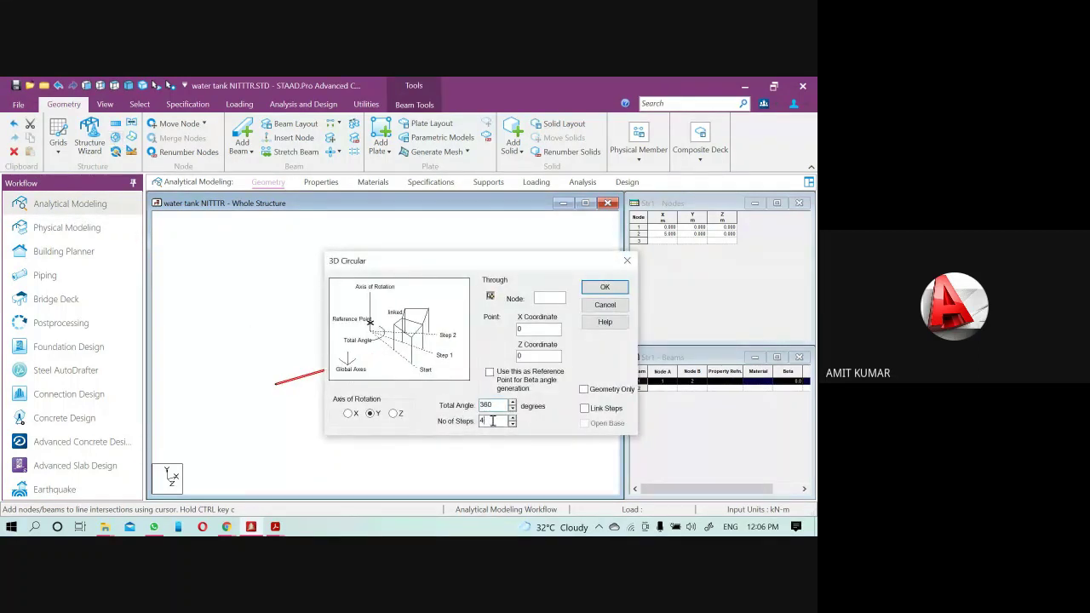
drag(492, 420, 416, 437)
drag(369, 264, 596, 260)
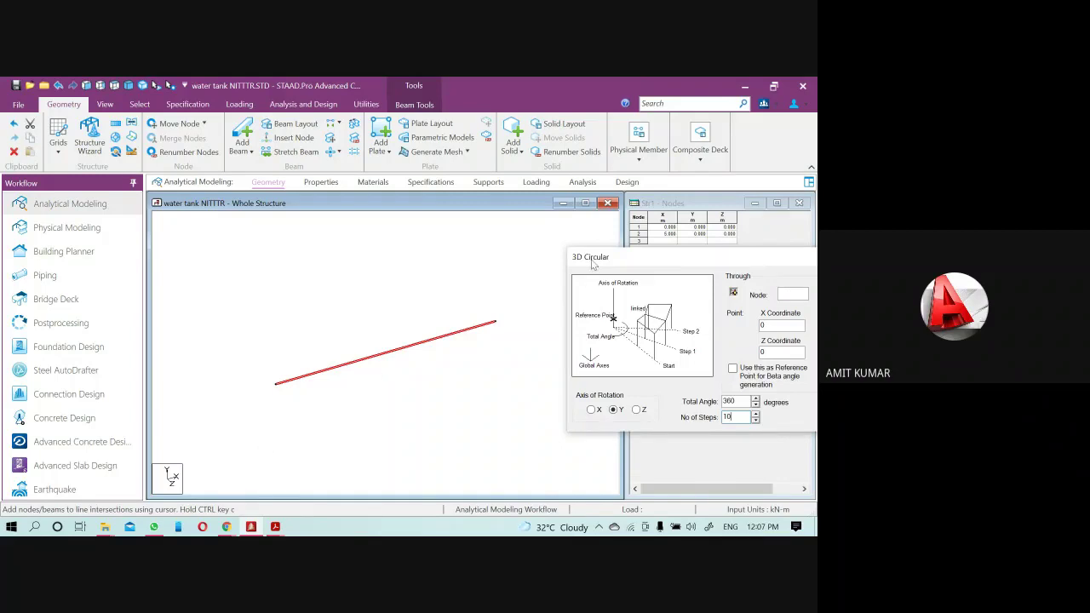
drag(593, 265, 421, 211)
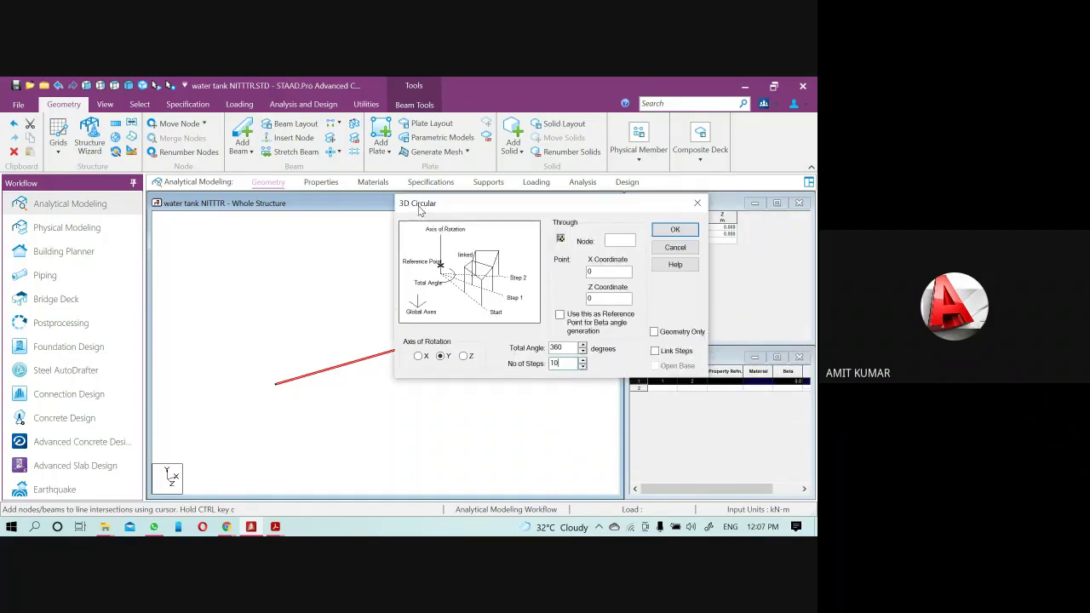
click(655, 351)
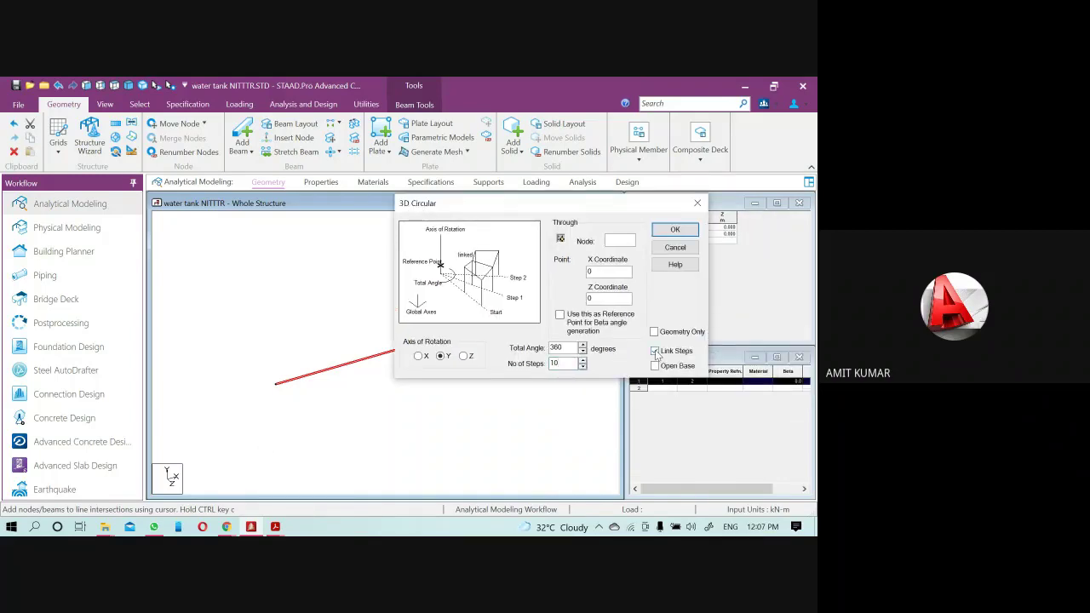
click(672, 230)
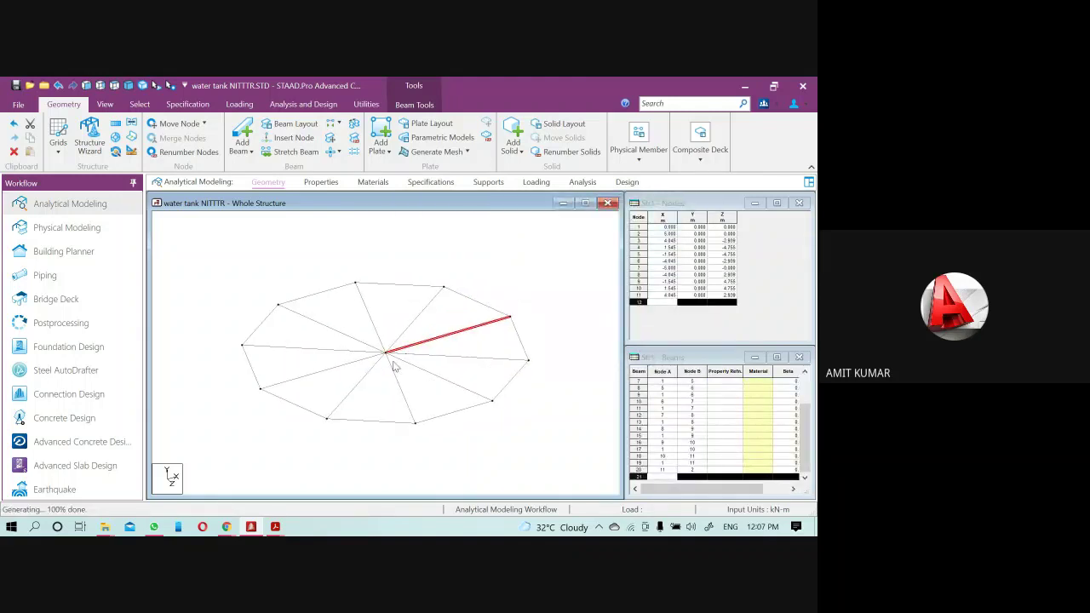
- Delete the ten radial beams meeting at the centre, along with the orphaned centre node
drag(387, 356, 386, 358)
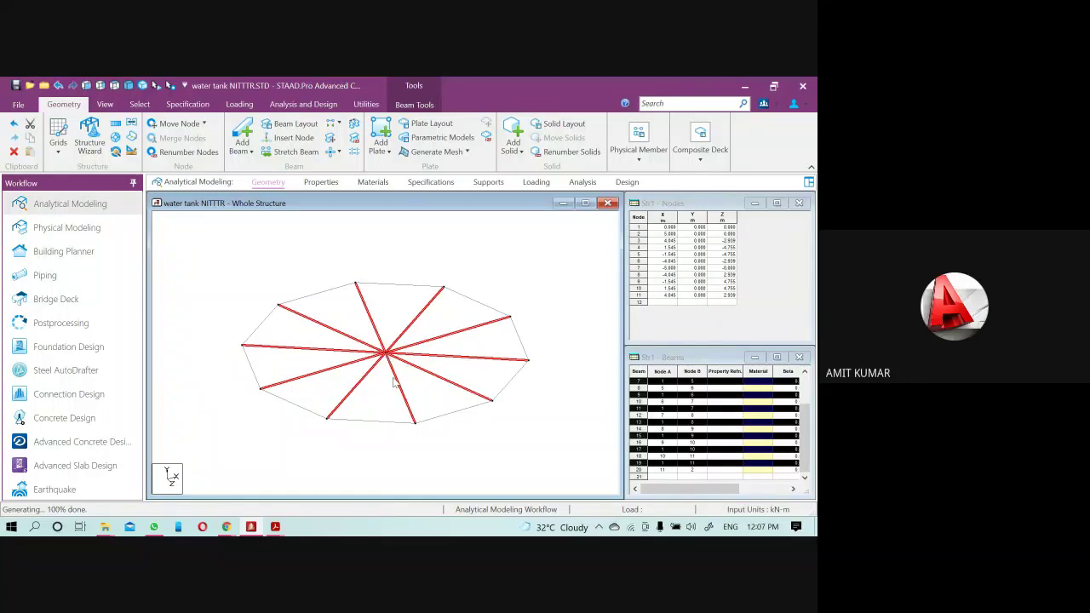
key(Delete)
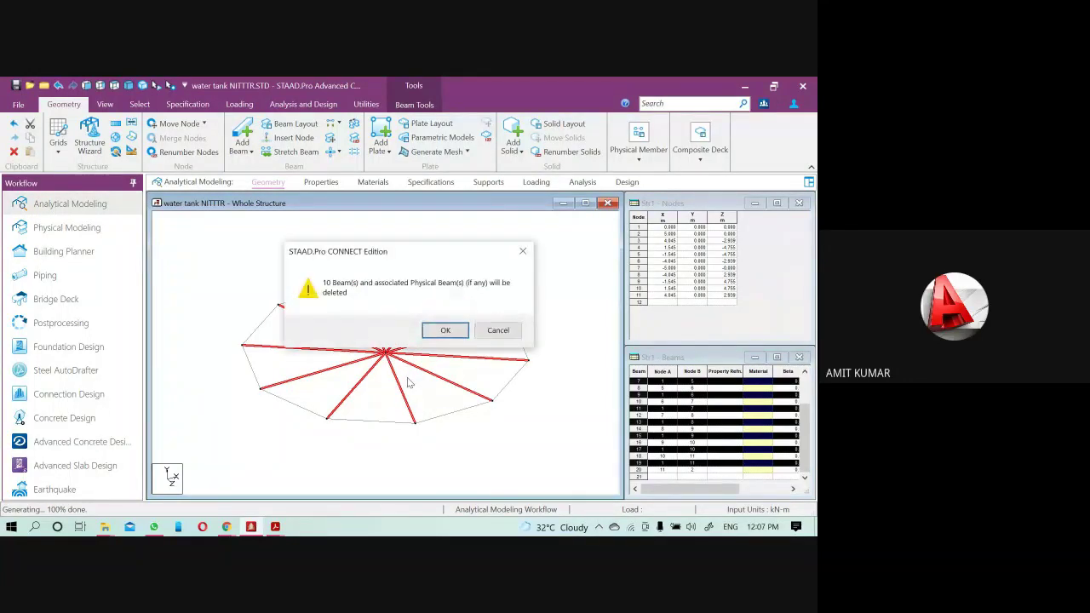
key(Return)
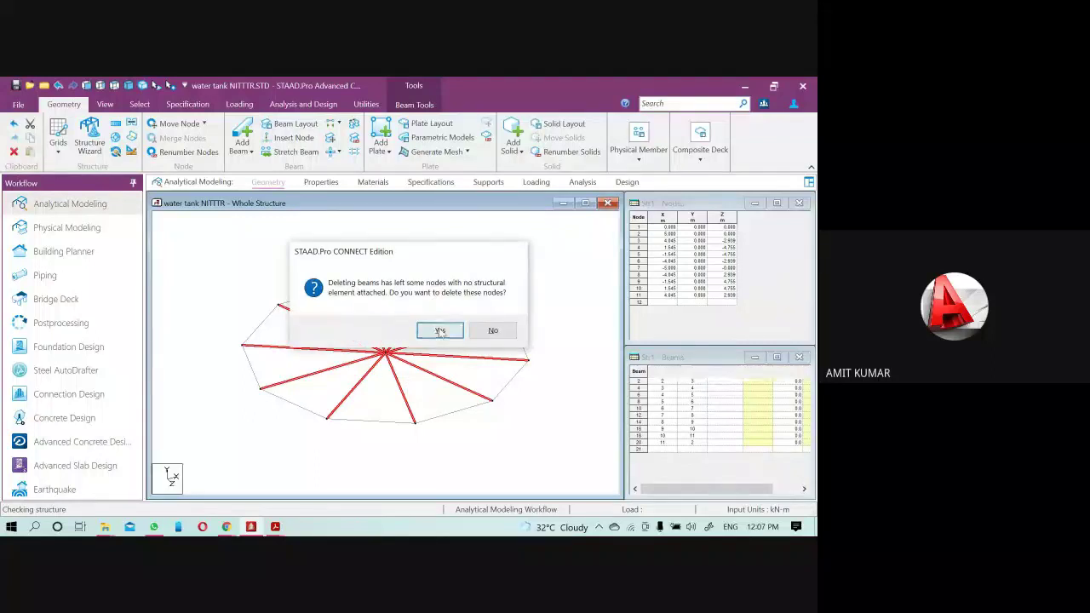
click(436, 330)
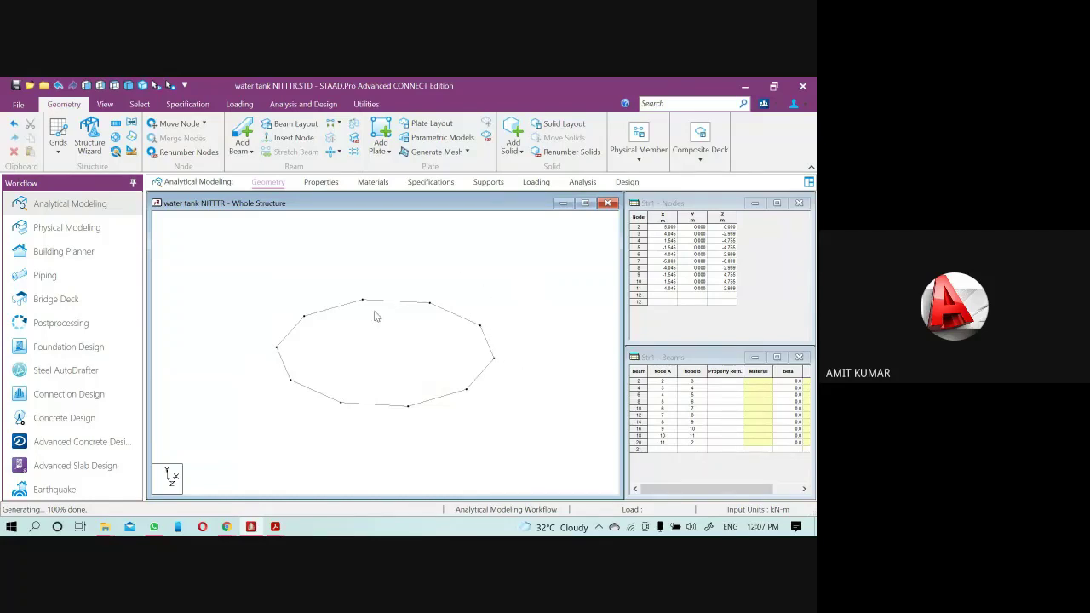
- Select all the ring beams and set up a translational repeat in Y with 2 steps of 4 m spacing
scroll(329, 372, down, 2)
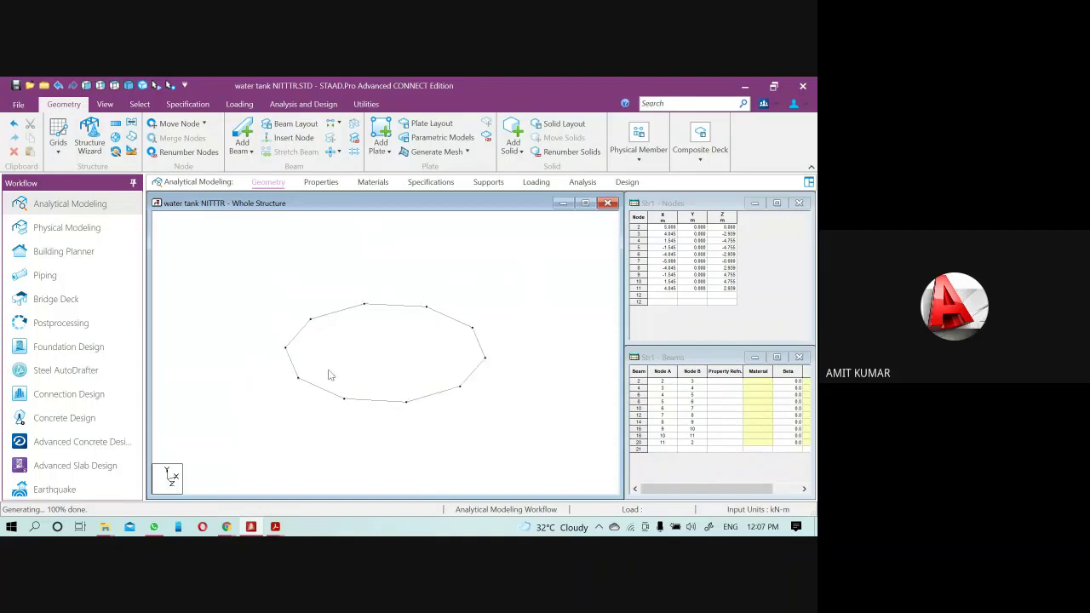
drag(391, 390, 487, 415)
drag(369, 345, 226, 278)
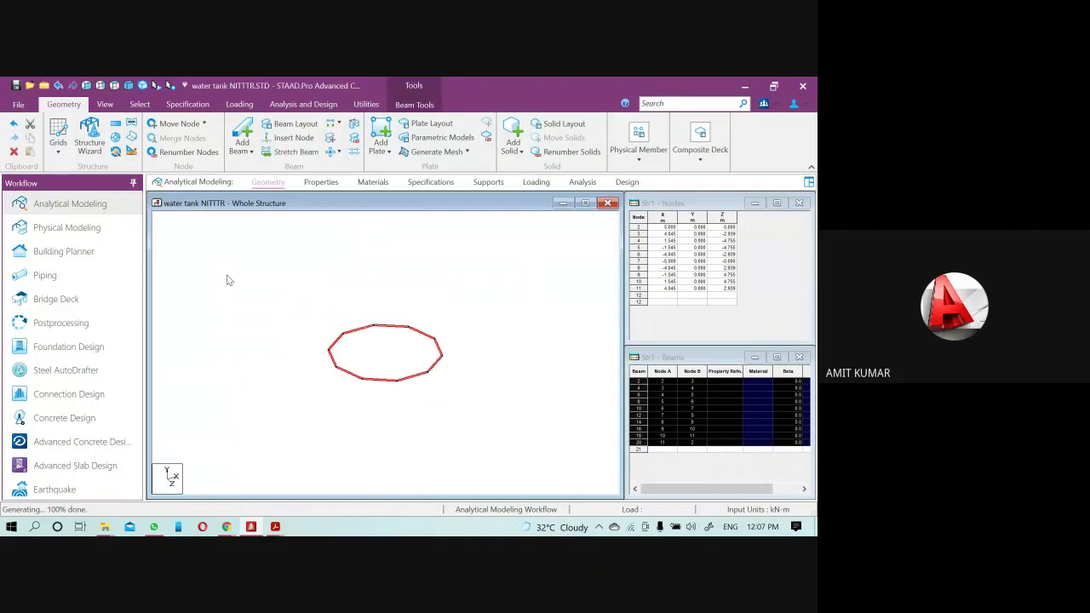
click(116, 126)
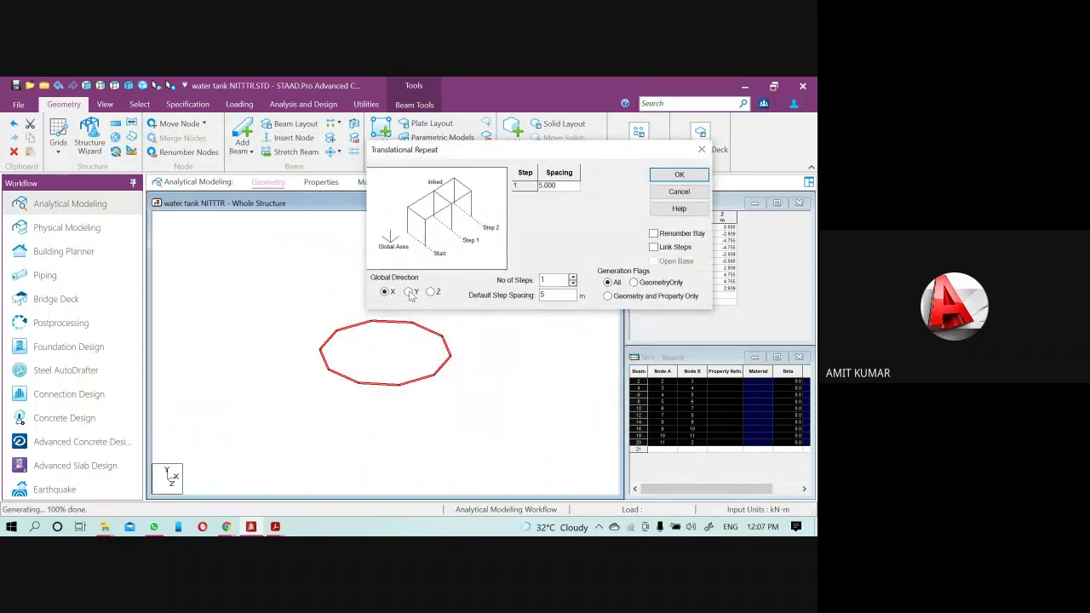
click(409, 292)
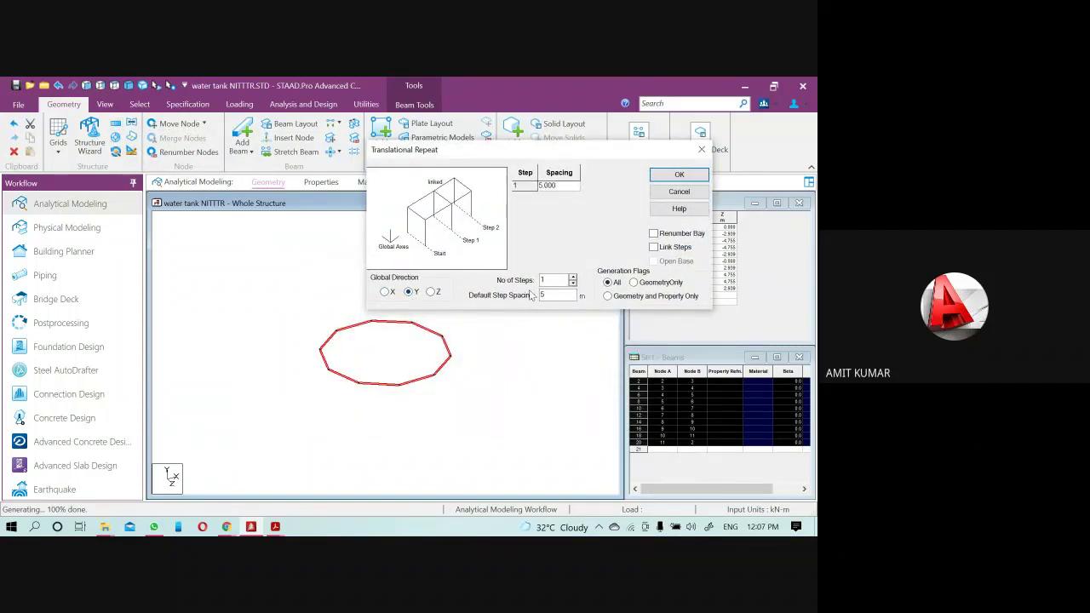
click(572, 279)
key(Tab)
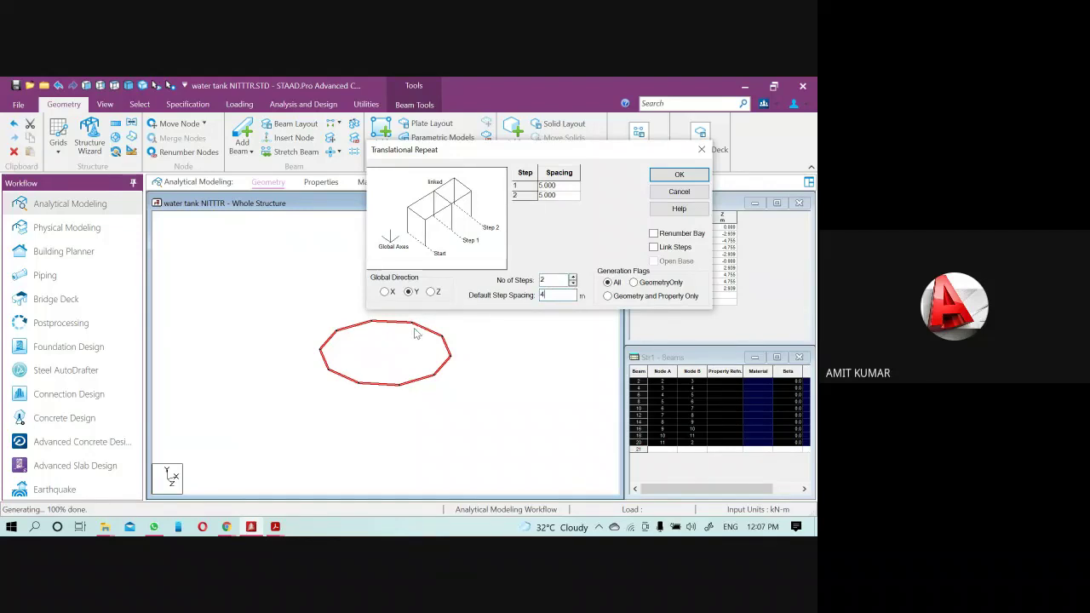
text(4)
- Check the level heights against sheet 13, and generate the translational repeat in STAAD.Pro with Link Steps enabled
click(280, 528)
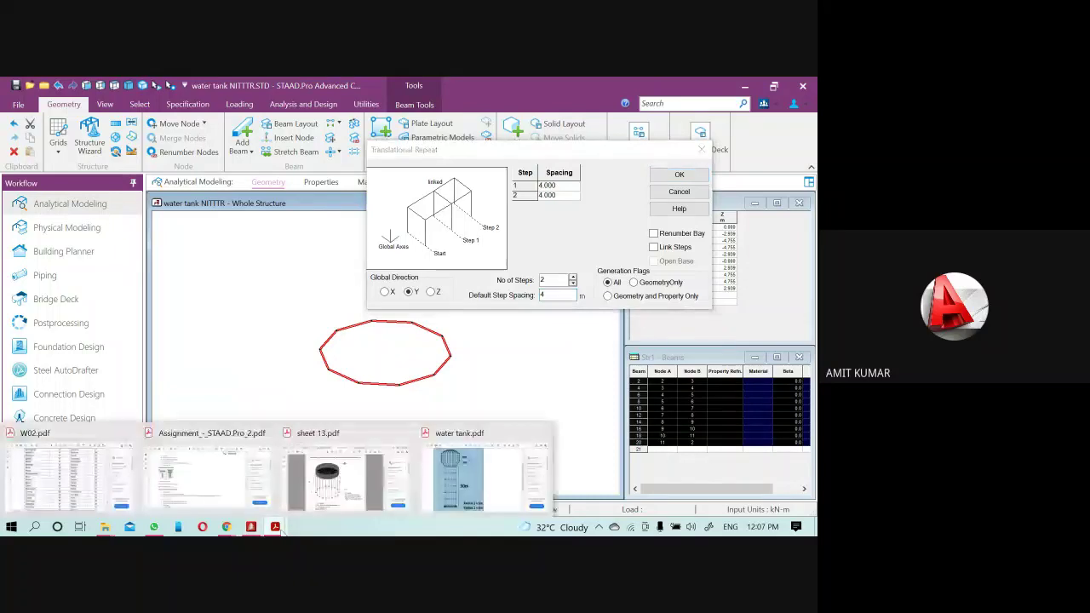
click(358, 468)
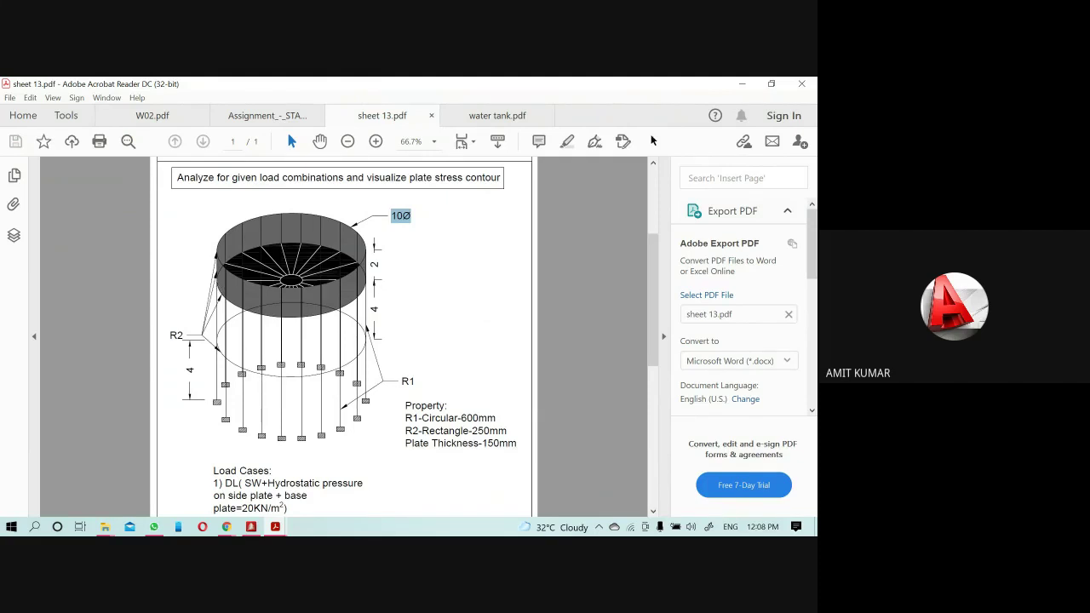
key(alt+Tab)
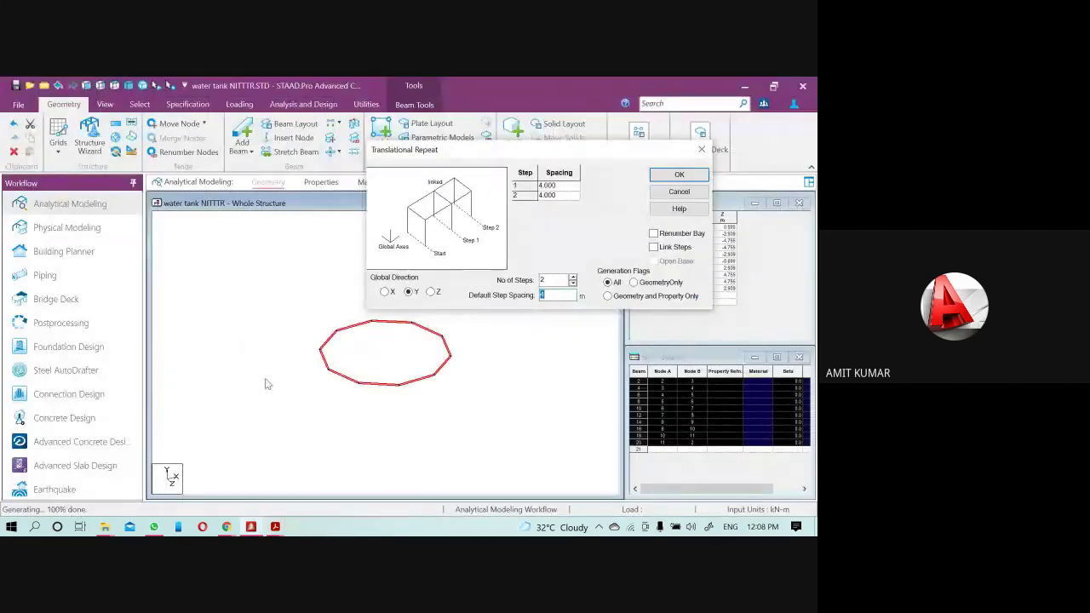
click(655, 247)
click(670, 176)
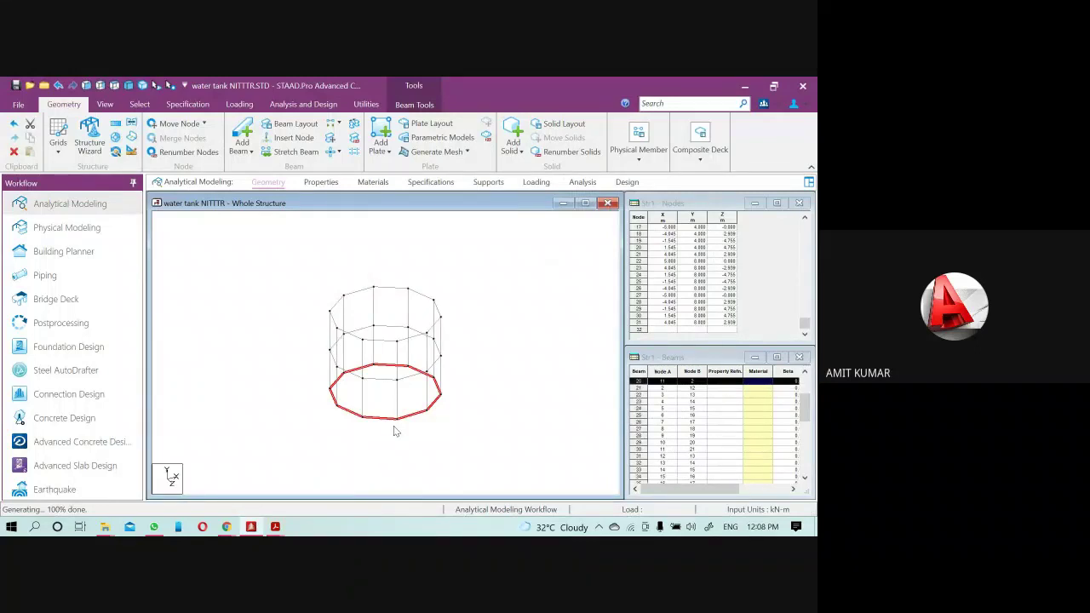
- Delete the ring beams at the column bases and inspect the remaining frame from the side in the 3D rendered view
key(Delete)
key(Return)
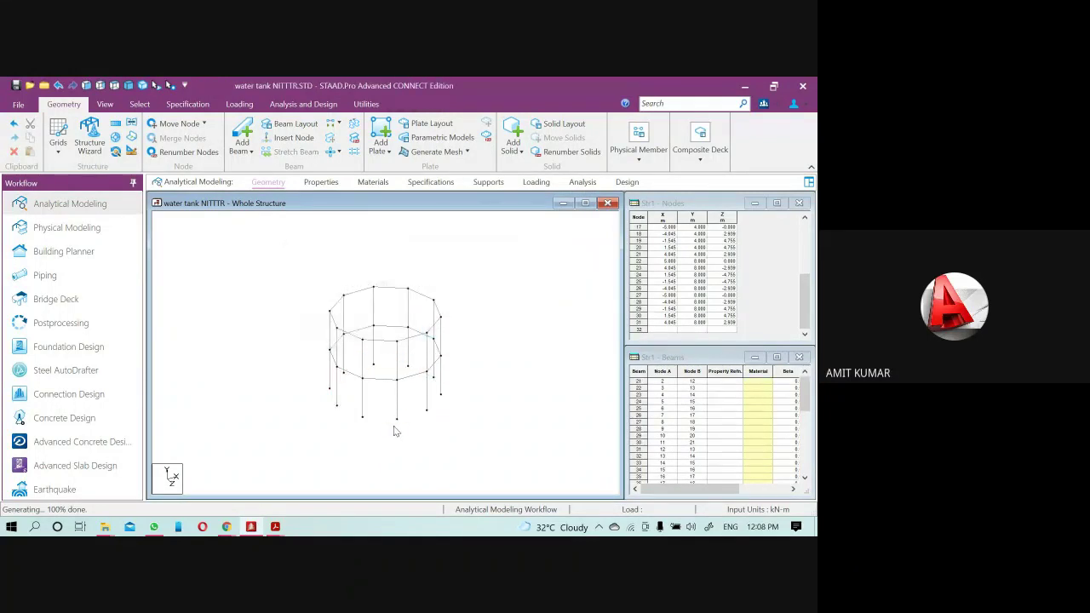
scroll(412, 426, up, 5)
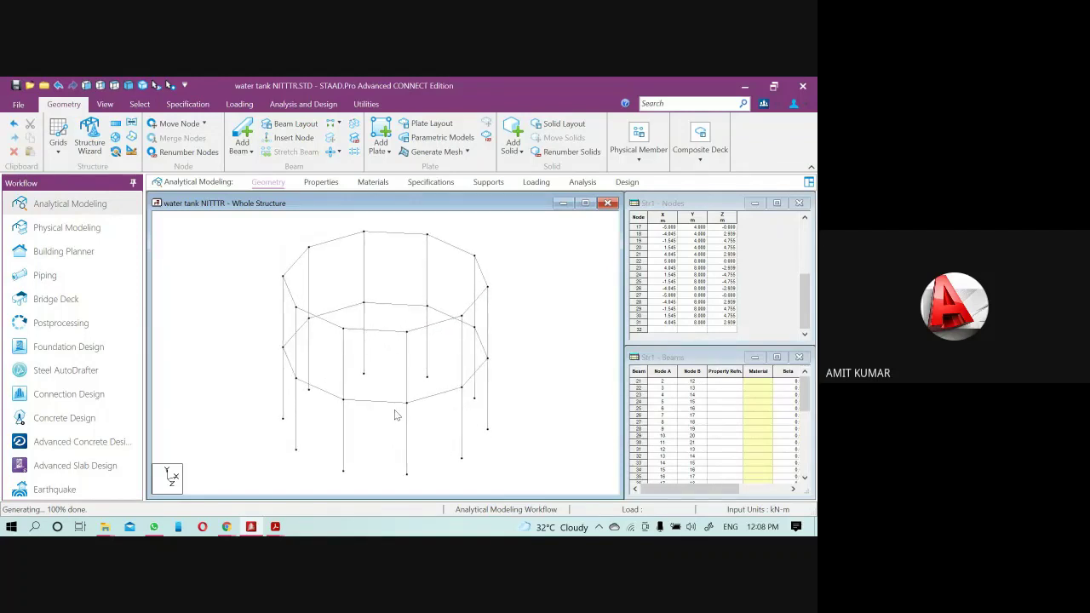
click(142, 86)
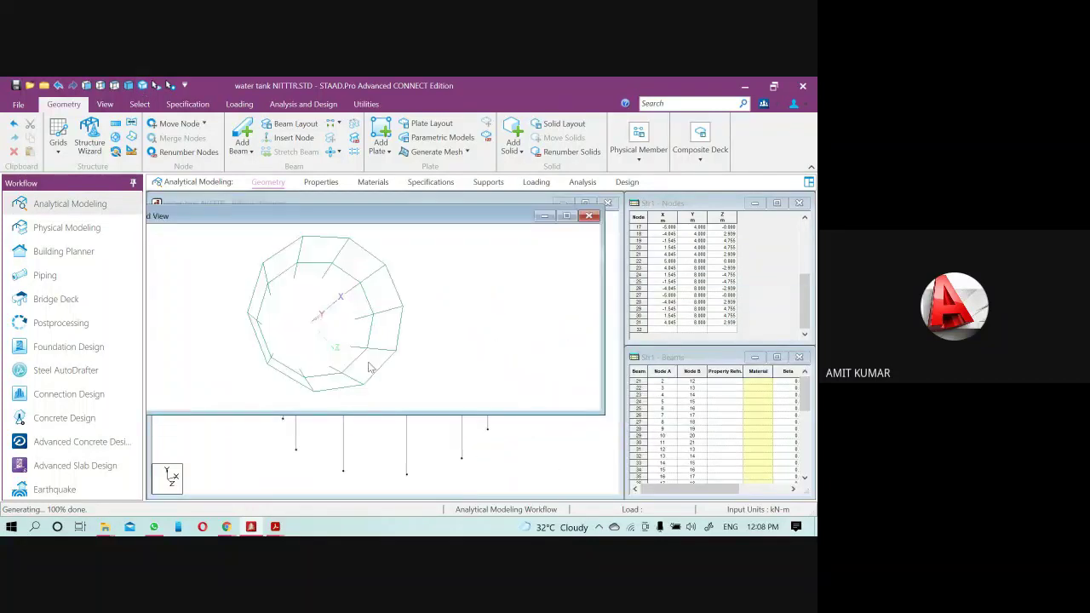
drag(369, 366, 358, 309)
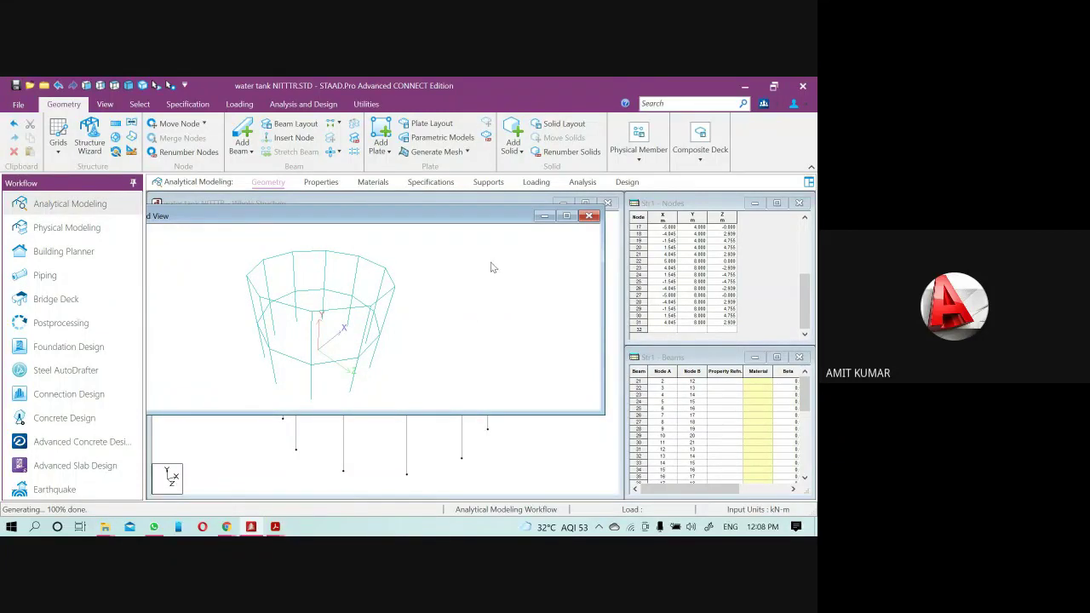
- Start a Circular Plate With Holes surface model in the Structure Wizard and remove its default hole
click(589, 217)
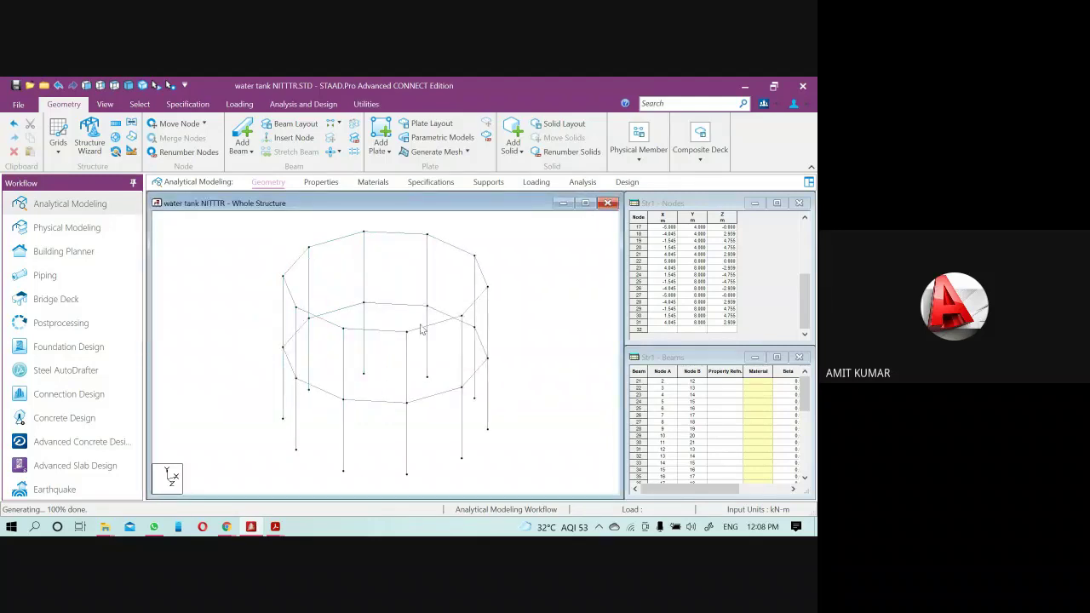
click(90, 137)
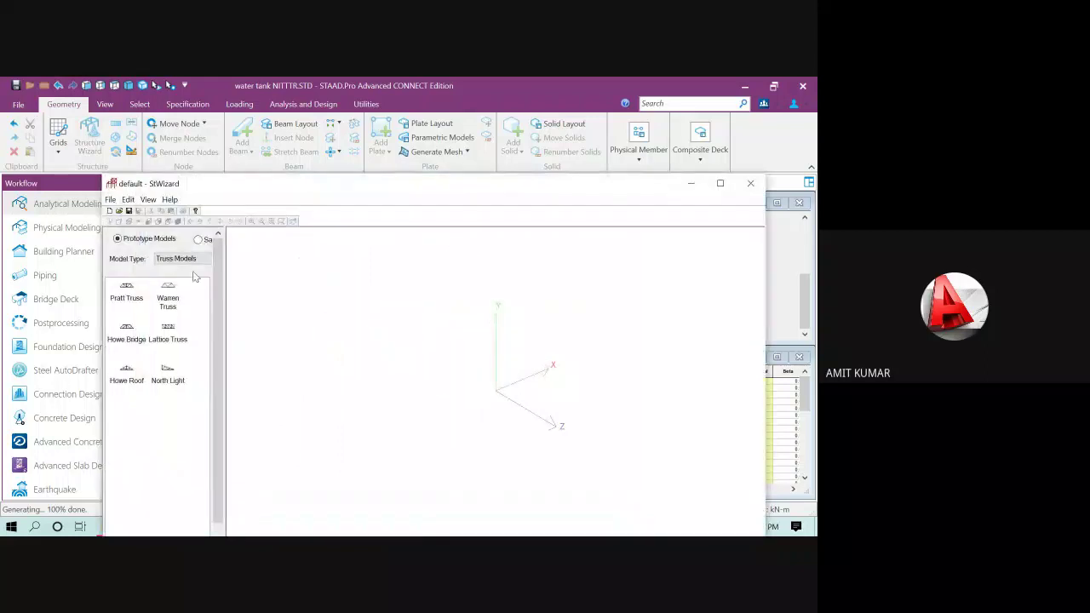
click(183, 259)
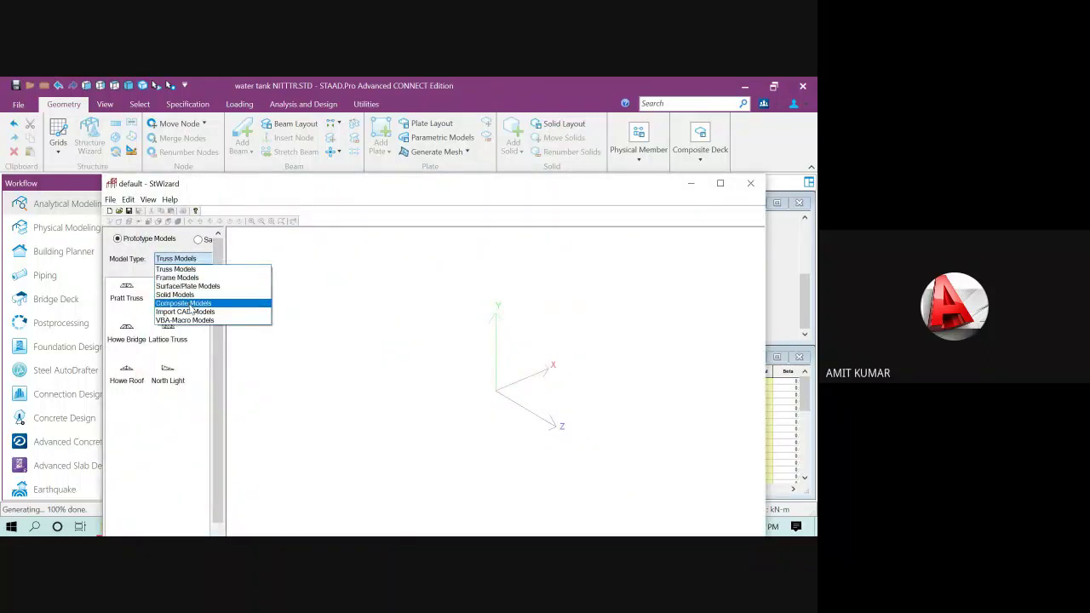
click(189, 287)
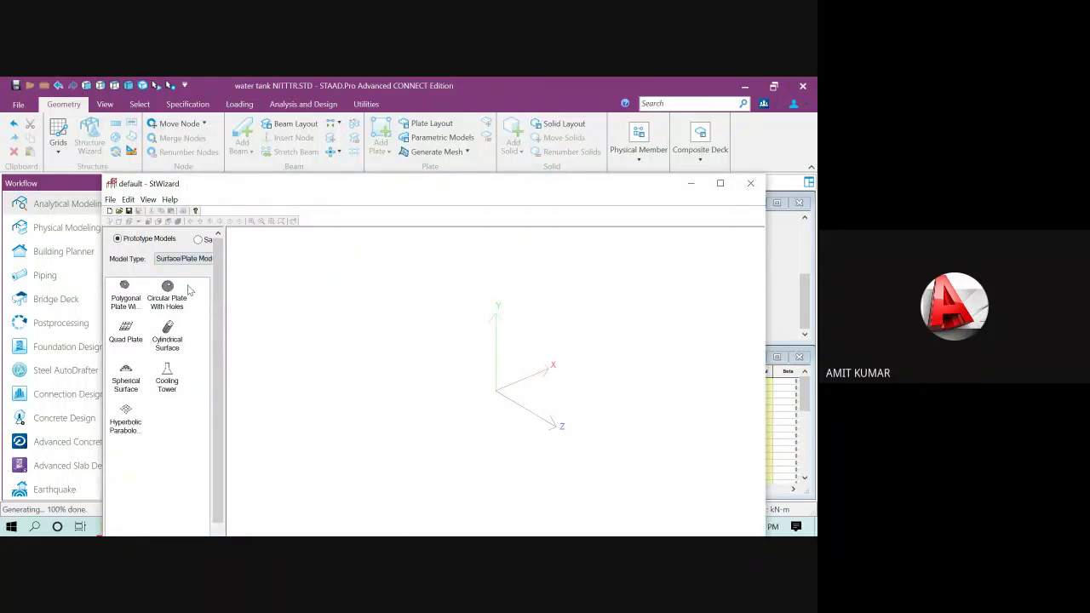
drag(170, 291, 460, 346)
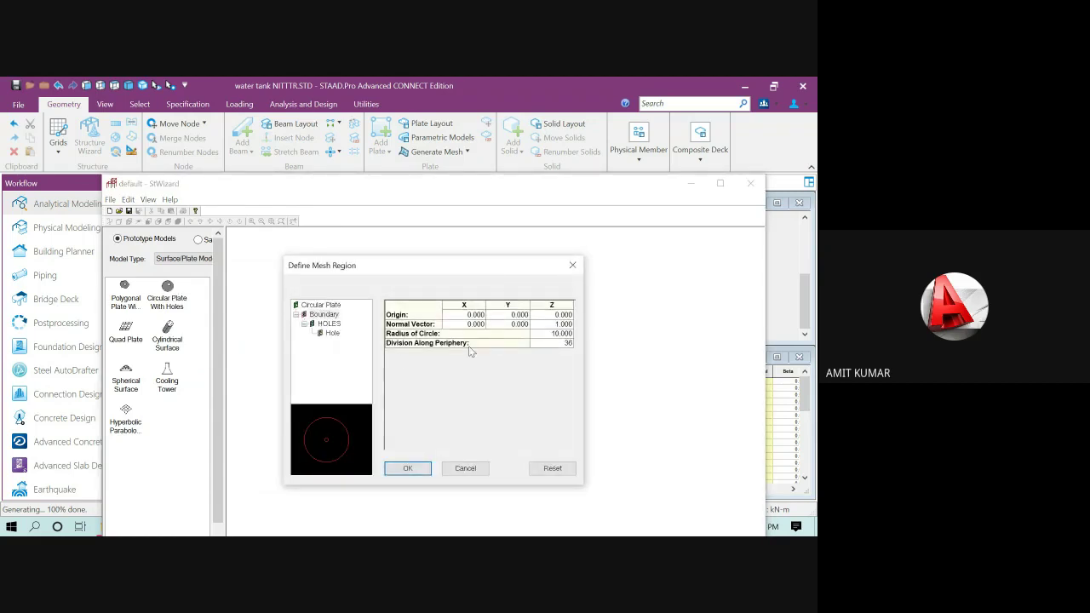
click(553, 469)
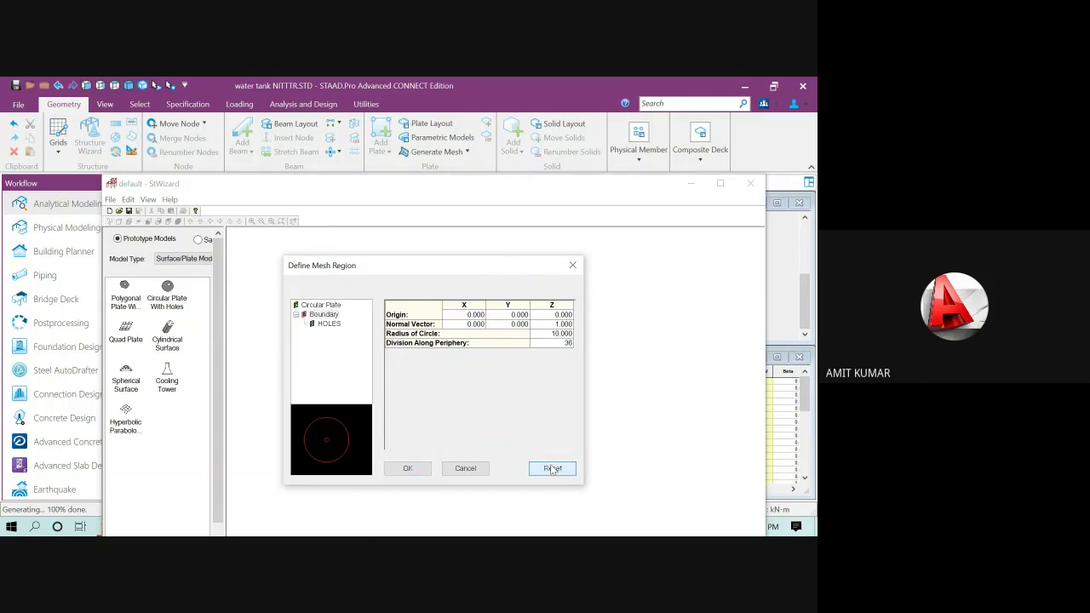
- Generate the circular plate mesh with radius 5 m, 20 divisions along the periphery and normal vector 0, 1, 0
click(323, 314)
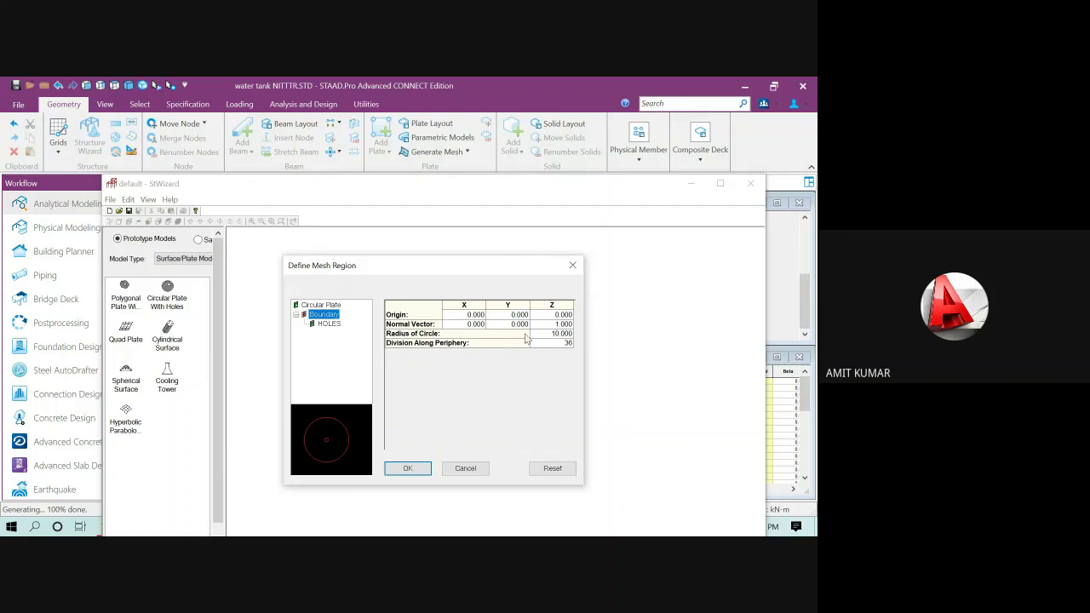
click(551, 335)
click(551, 336)
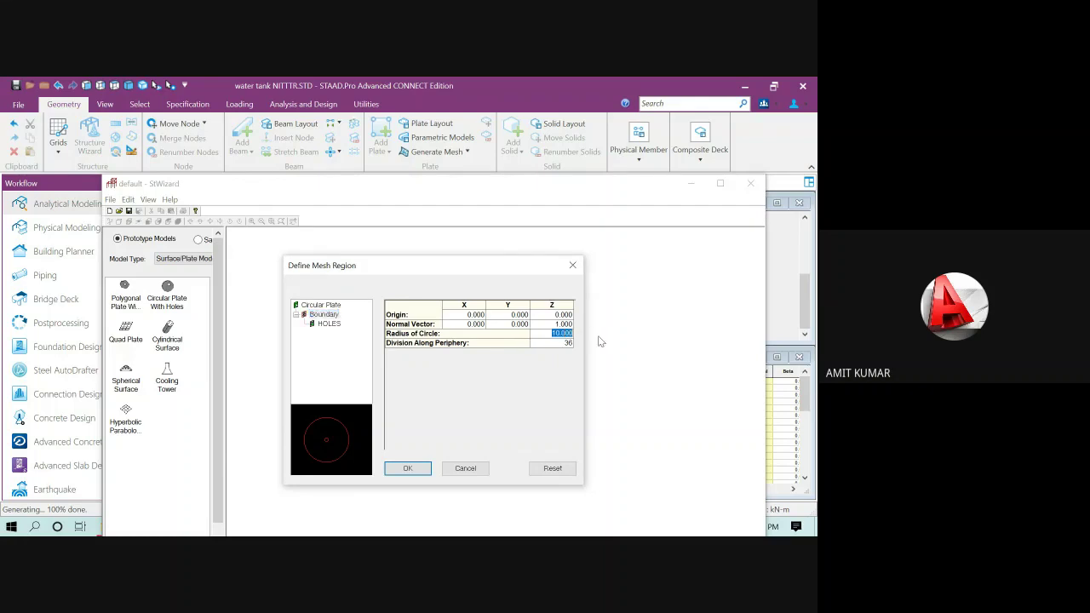
text(5)
click(564, 343)
click(508, 326)
double_click(501, 324)
text(1)
key(Tab)
text(0)
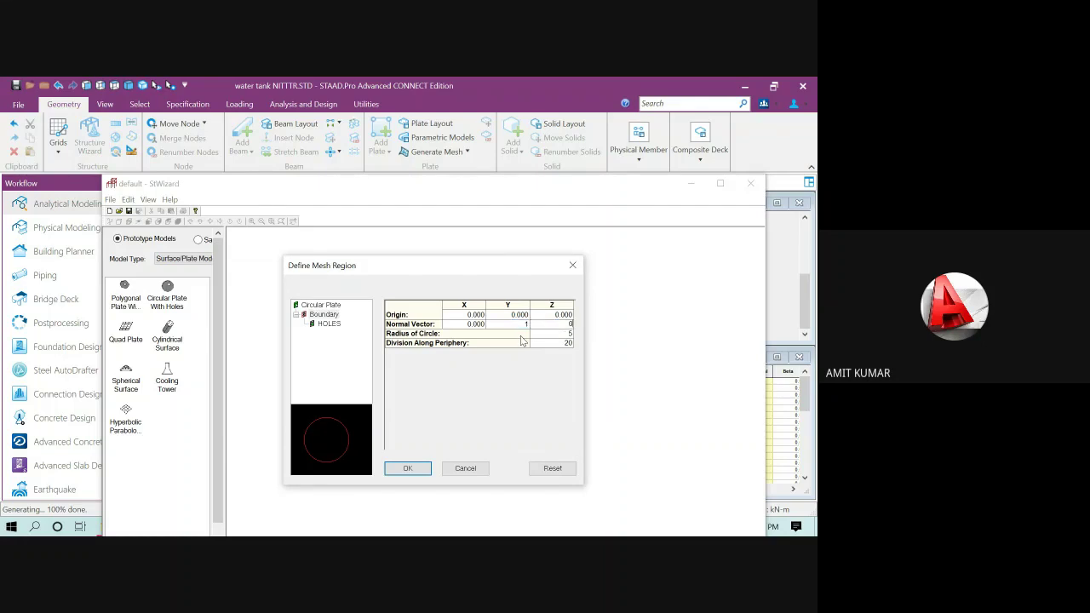
click(408, 468)
- Compare the circular plate mesh with the tank frame by viewing the wizard alongside the structure
mouse_move(565, 404)
mouse_down()
mouse_move(568, 326)
mouse_move(568, 400)
mouse_up()
drag(438, 184, 503, 204)
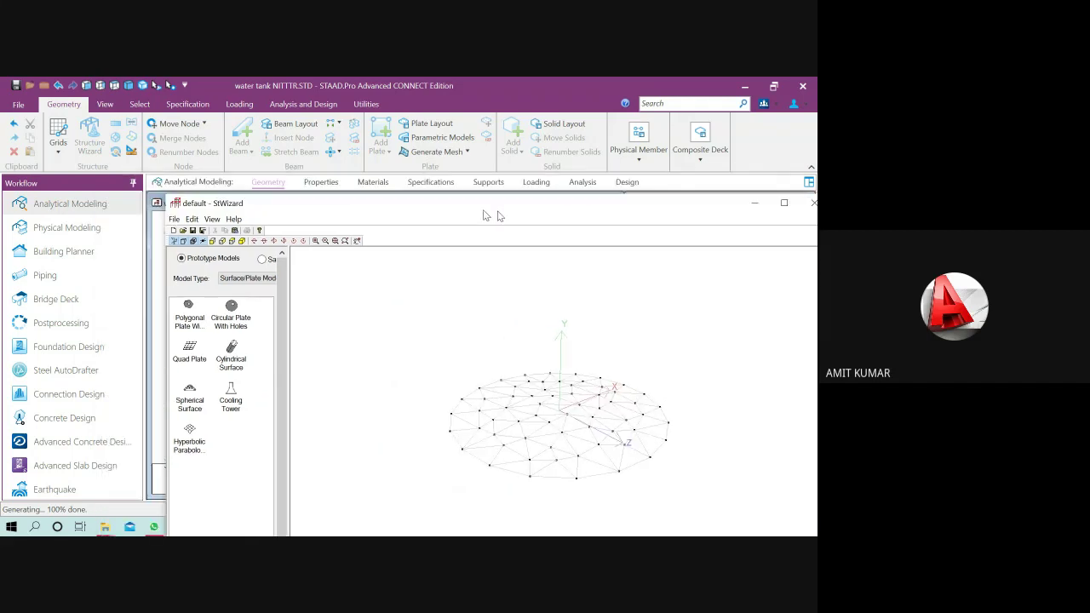
key(super+Right)
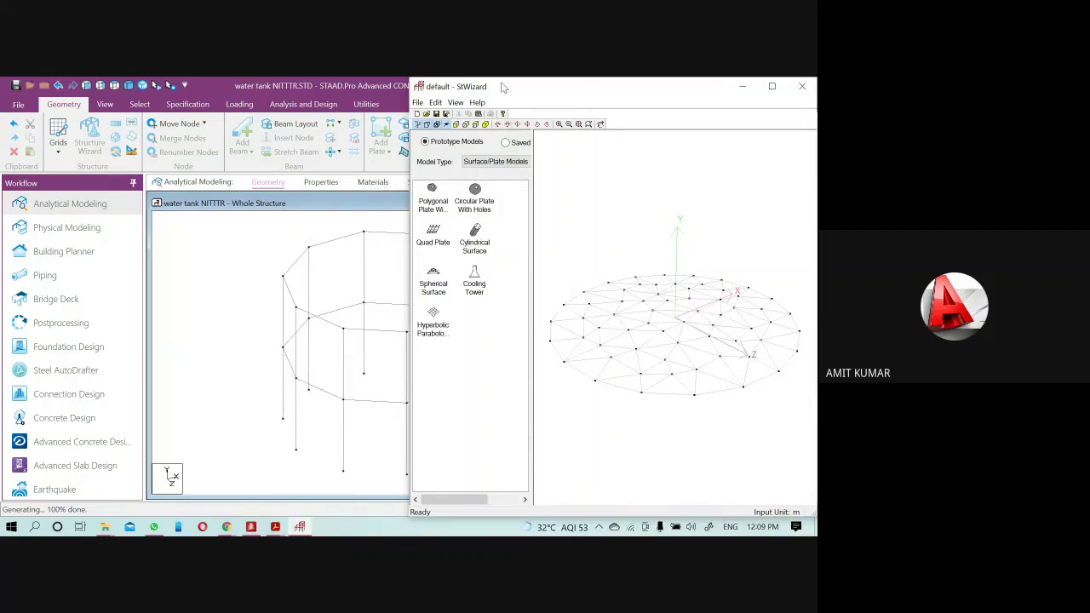
drag(502, 98, 602, 115)
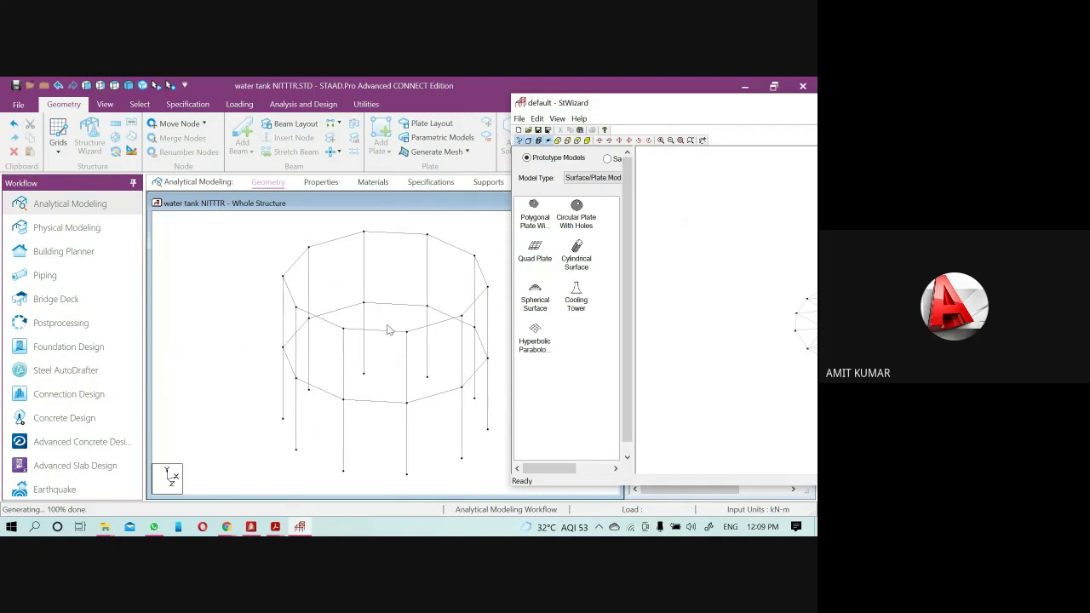
mouse_move(649, 113)
mouse_down()
mouse_move(400, 110)
mouse_move(599, 108)
mouse_move(278, 92)
mouse_move(656, 105)
mouse_up()
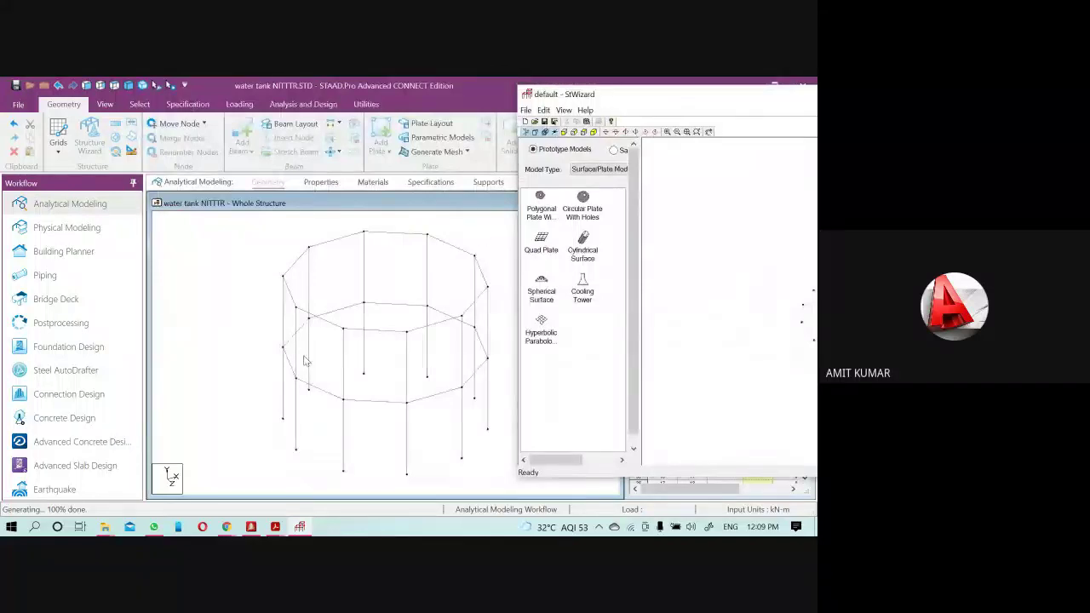
drag(648, 99, 619, 99)
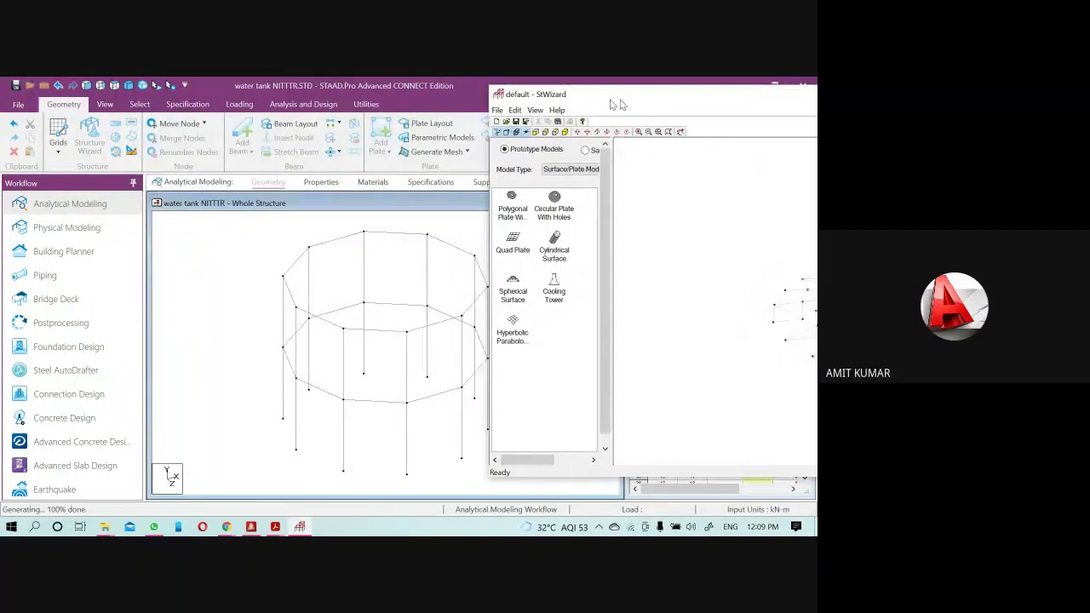
double_click(619, 99)
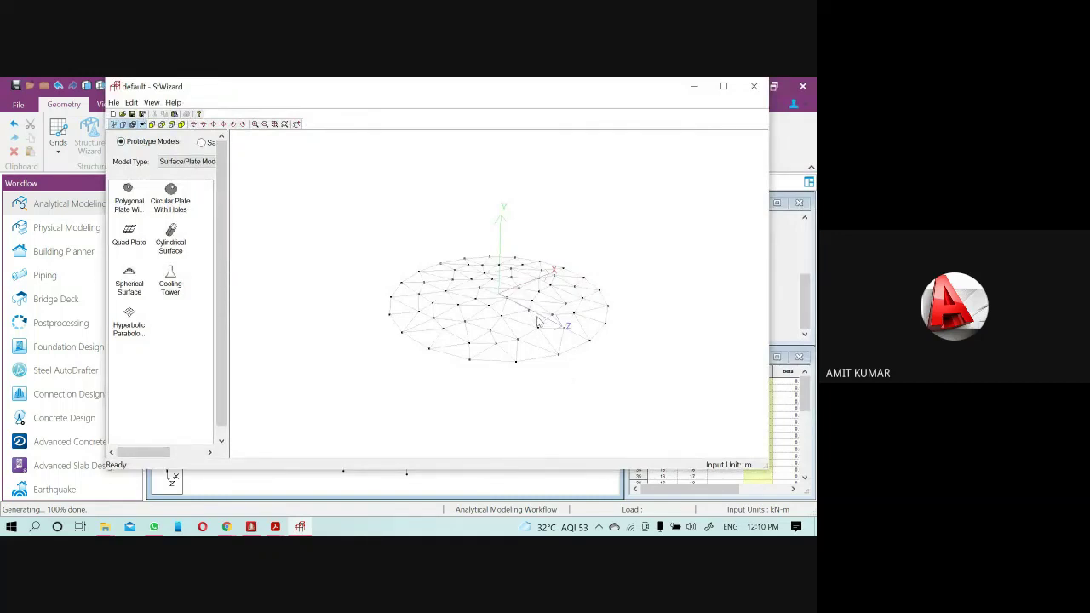
- Merge the circular plate into the STAAD.Pro model with a Y offset of 8 m and check it in the 3D rendered view
click(754, 86)
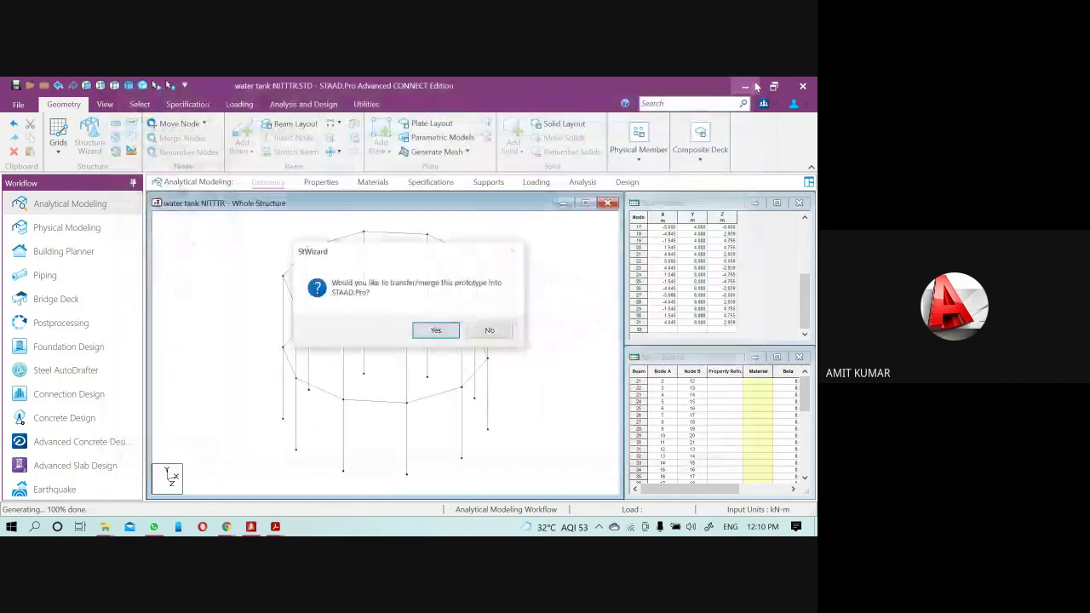
click(430, 330)
double_click(426, 376)
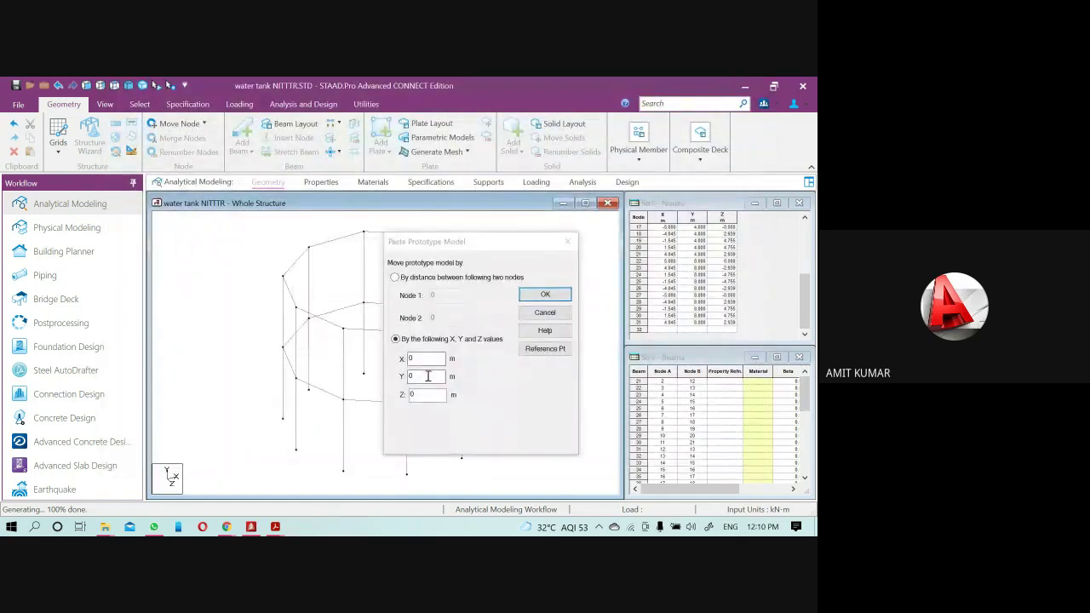
drag(453, 243, 568, 210)
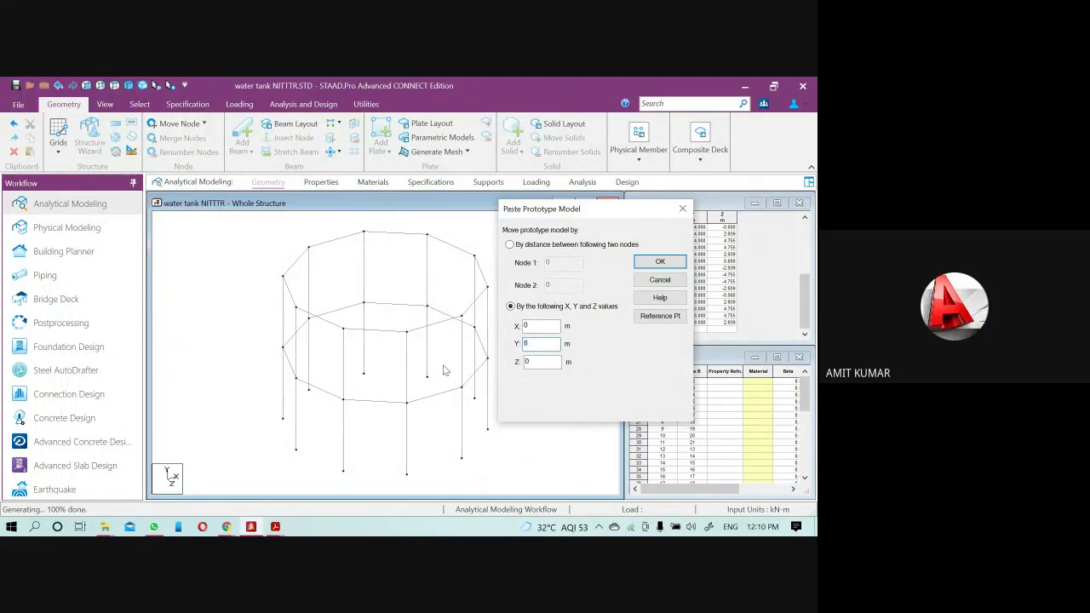
click(660, 263)
click(451, 334)
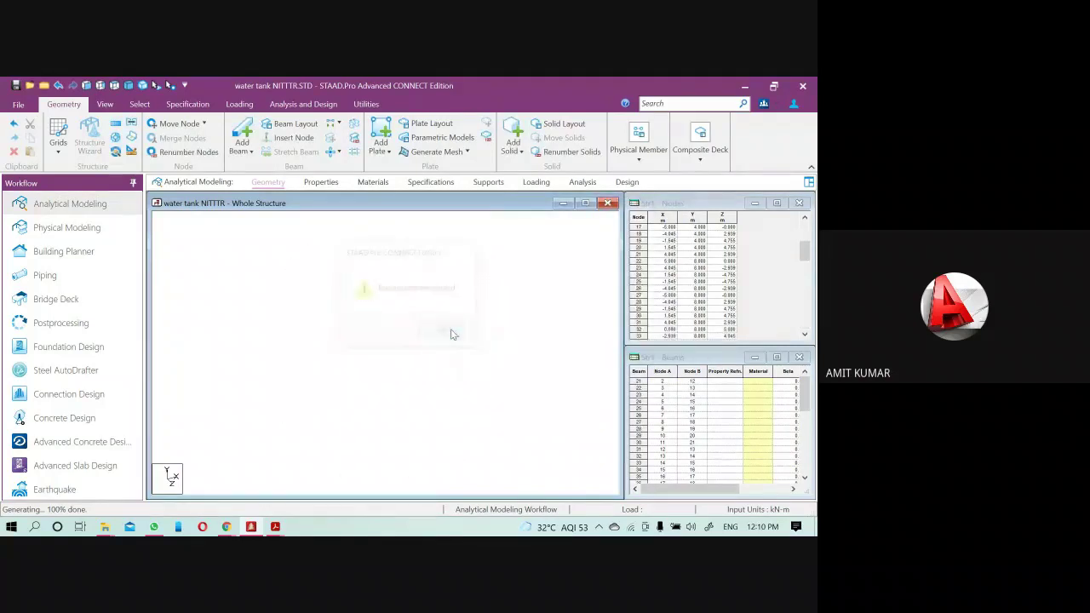
click(142, 86)
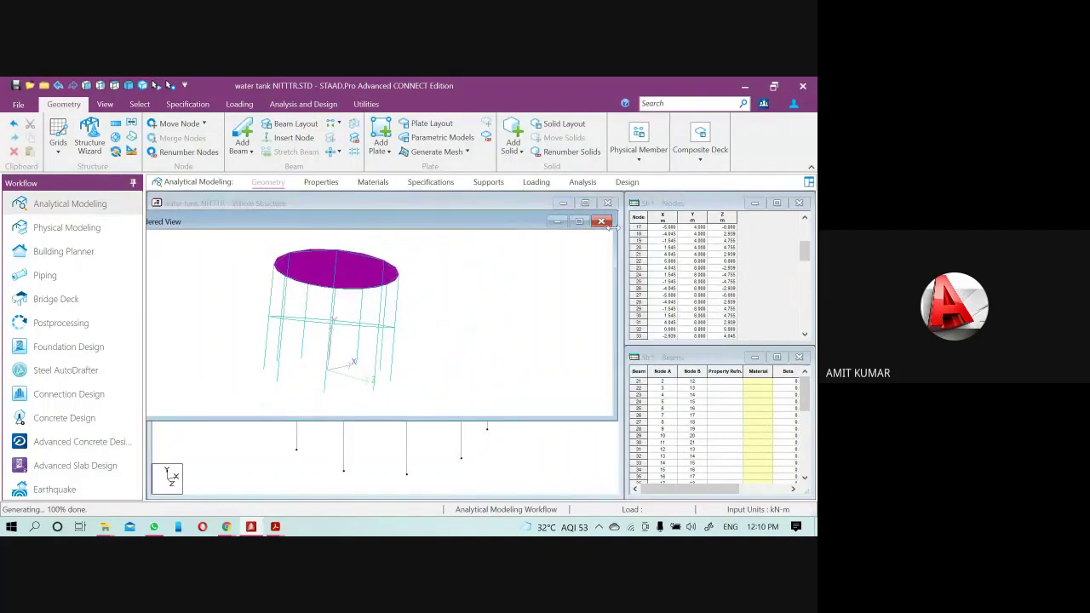
click(606, 220)
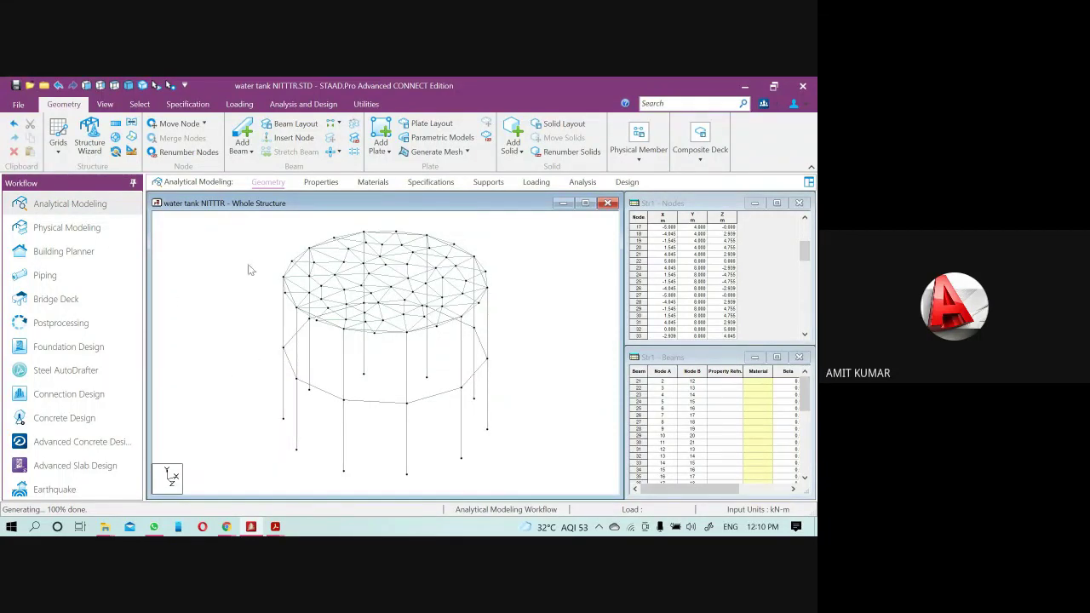
- Start a Cylindrical Surface prototype from the Surface/Plate Models in the Structure Wizard
click(90, 136)
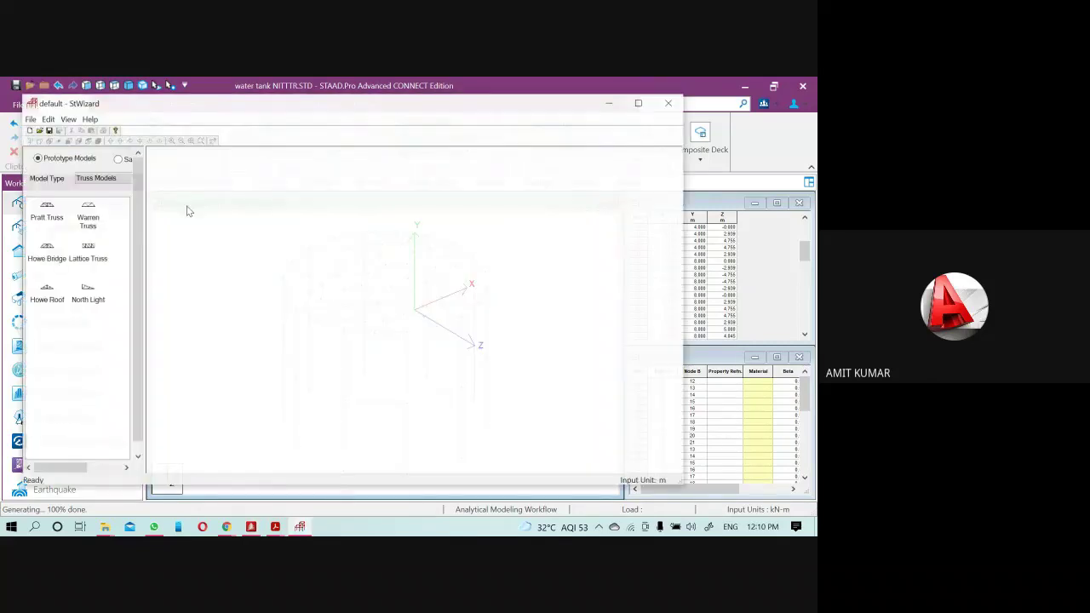
click(105, 177)
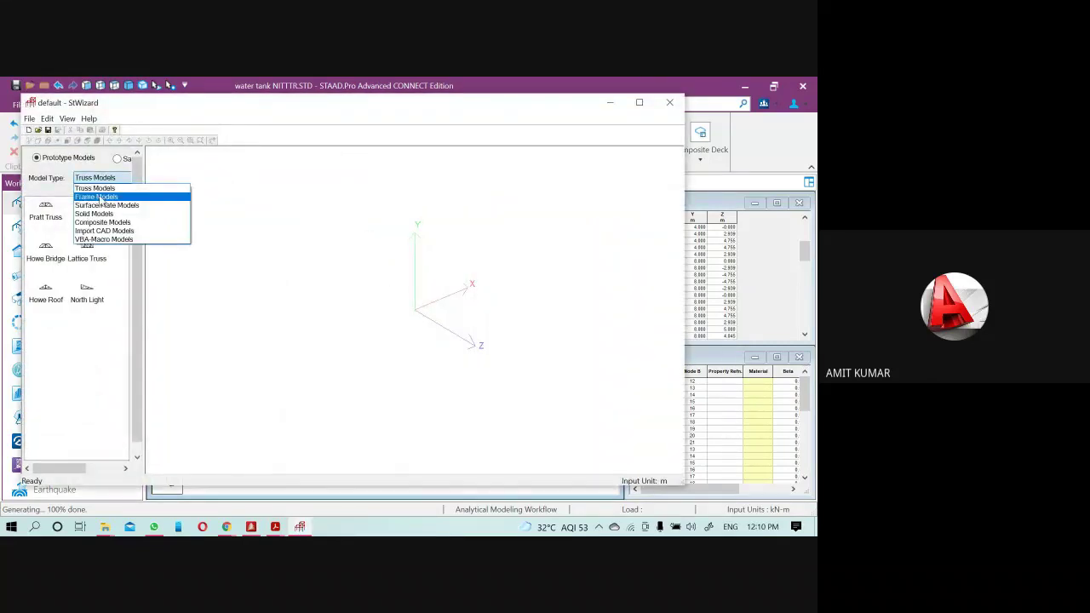
click(102, 205)
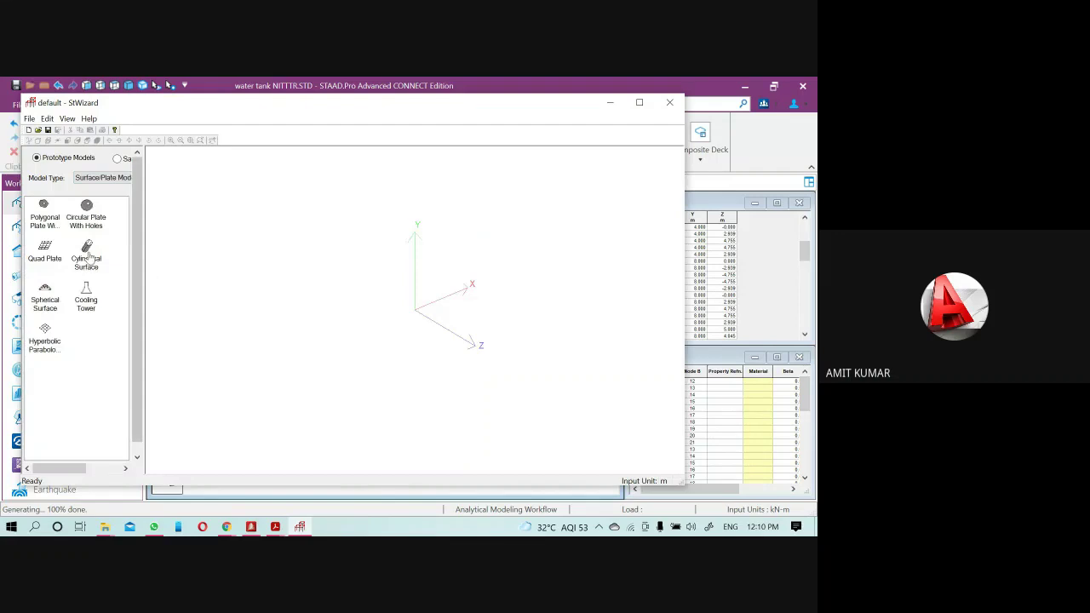
drag(90, 255, 555, 305)
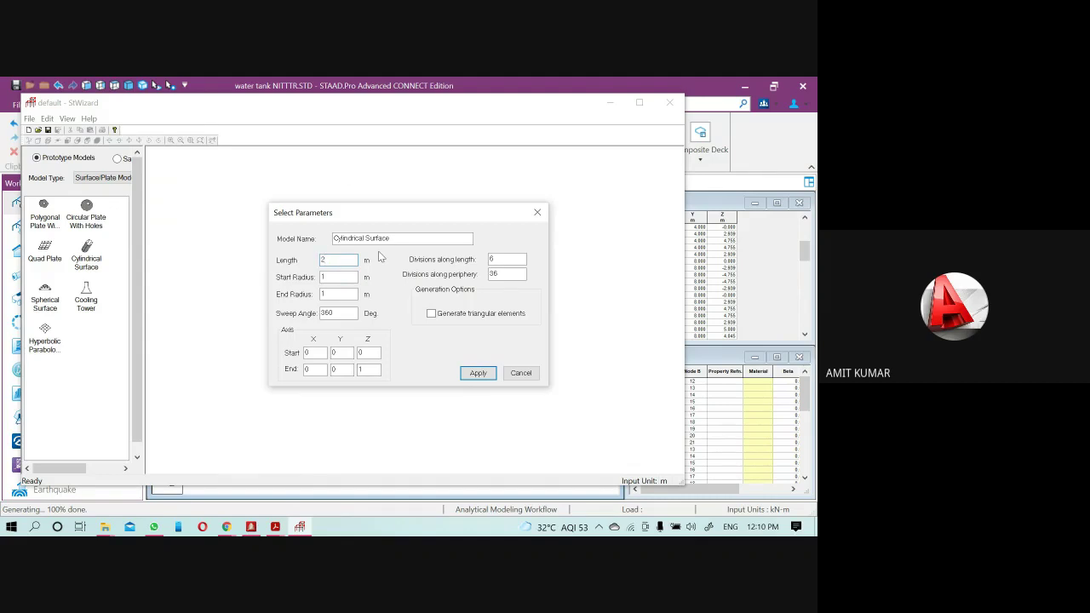
- Generate the cylindrical tank wall with a 5 m start radius and its axis along Y, adjusting the divisions along length and periphery
double_click(324, 278)
text(5)
key(Tab)
double_click(350, 372)
double_click(498, 261)
click(335, 265)
click(507, 260)
double_click(492, 260)
drag(502, 275, 477, 279)
click(478, 373)
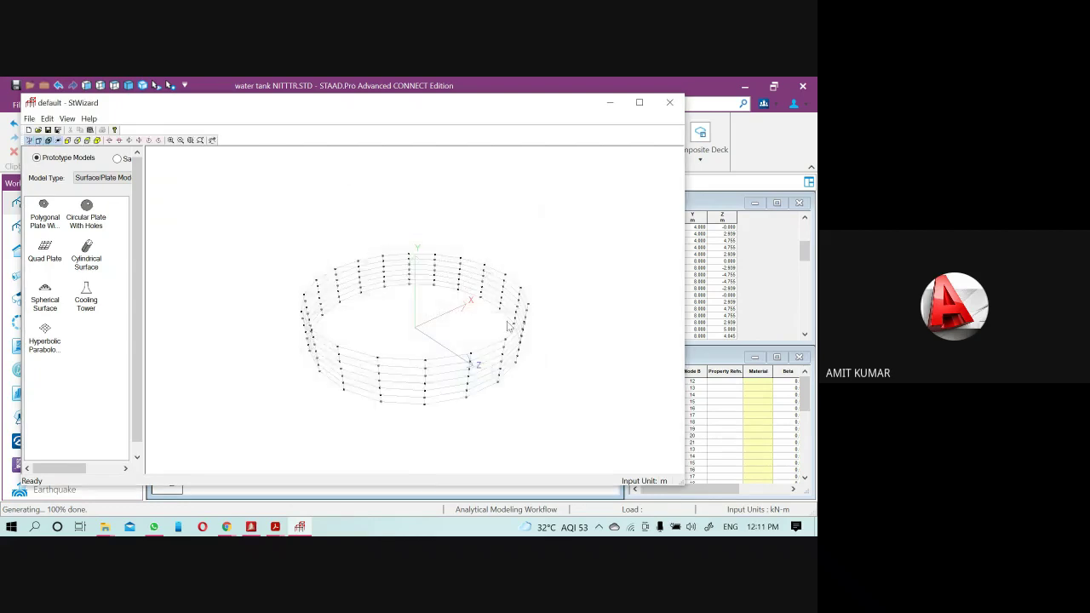
- Merge the cylindrical wall into the STAAD.Pro model with a Y offset of 8 m
click(670, 103)
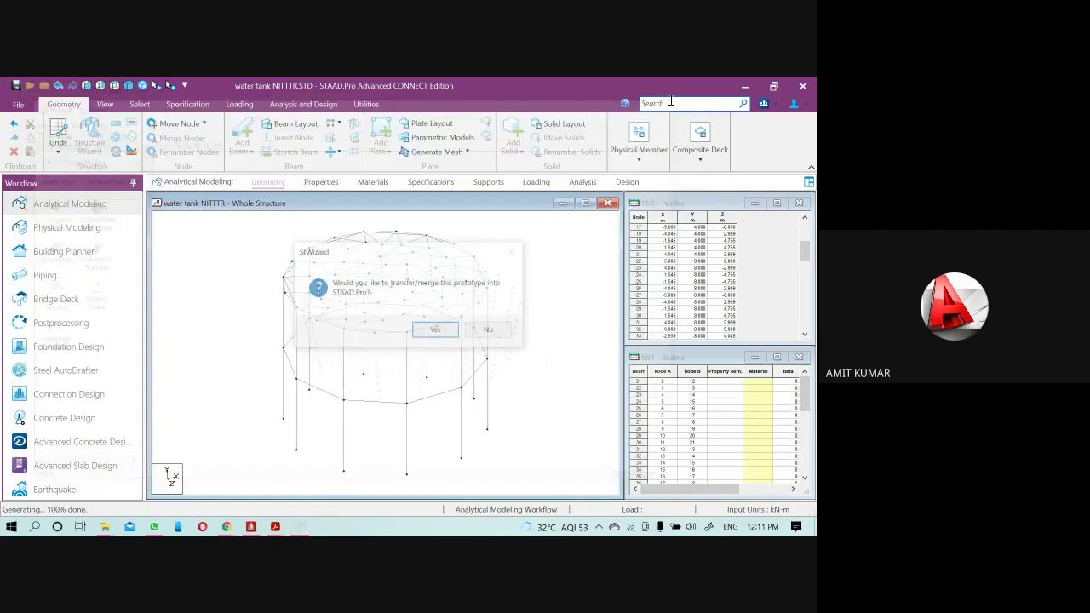
click(436, 328)
double_click(421, 375)
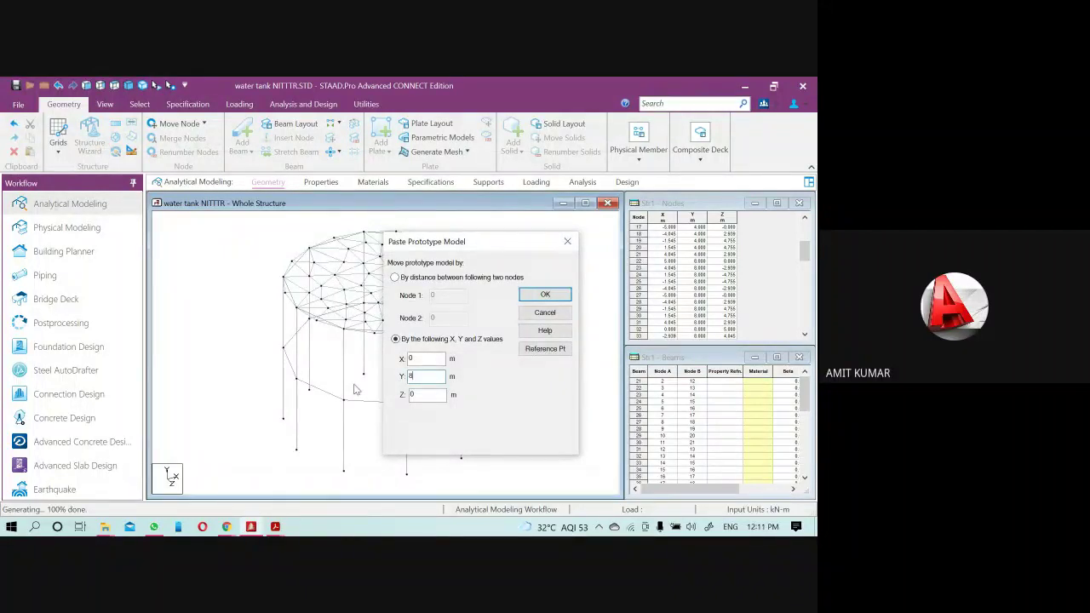
click(545, 294)
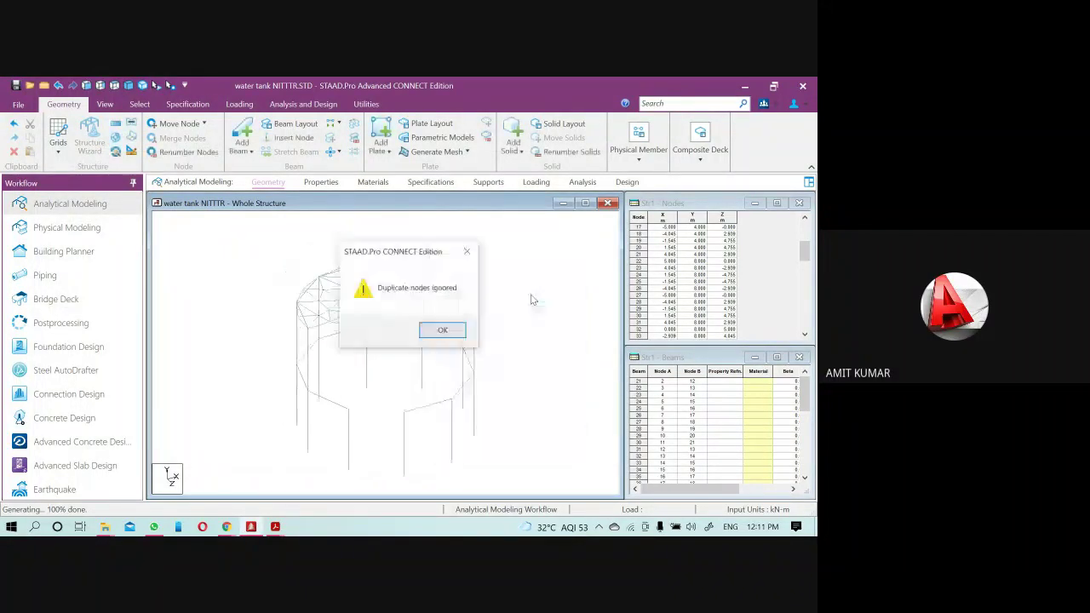
click(442, 330)
- Examine how the cylindrical wall plates join the circular base slab, selecting adjoining wall and base plates at their common edge
scroll(370, 247, up, 2)
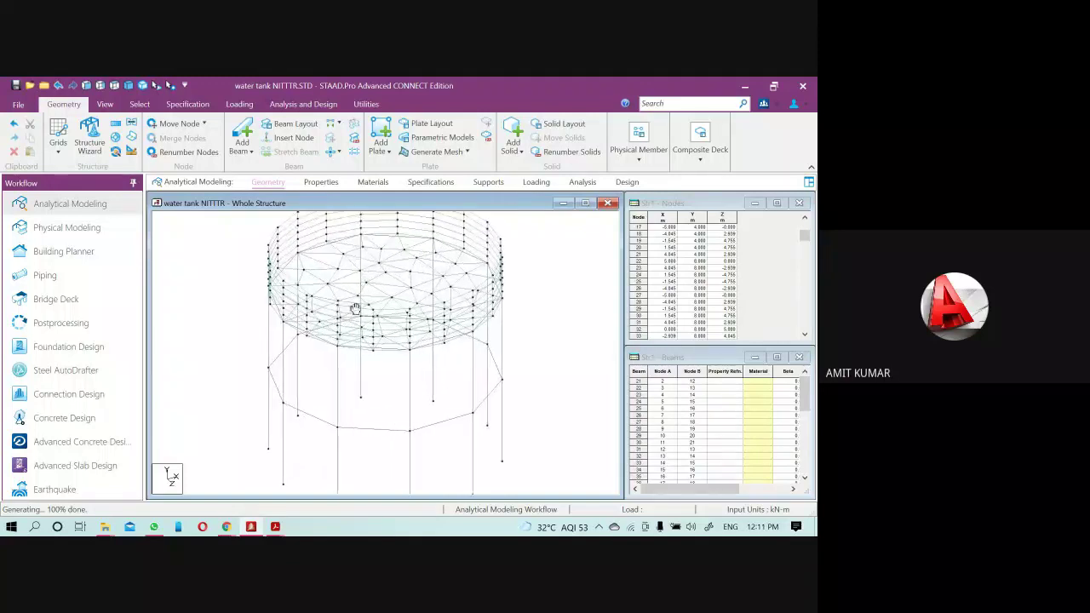
middle_drag(356, 309, 318, 501)
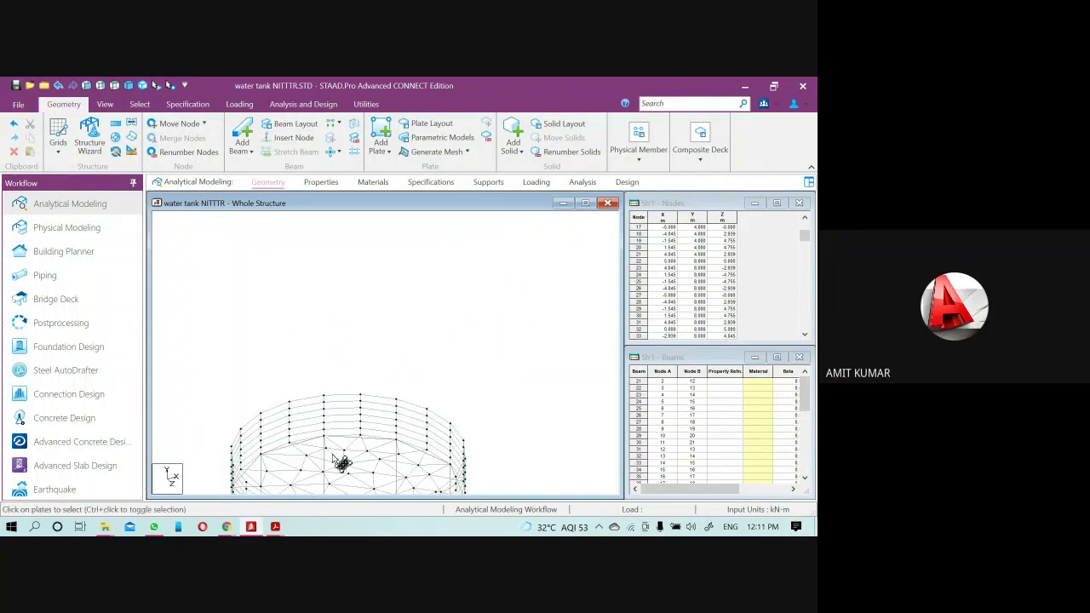
scroll(377, 445, up, 2)
click(386, 421)
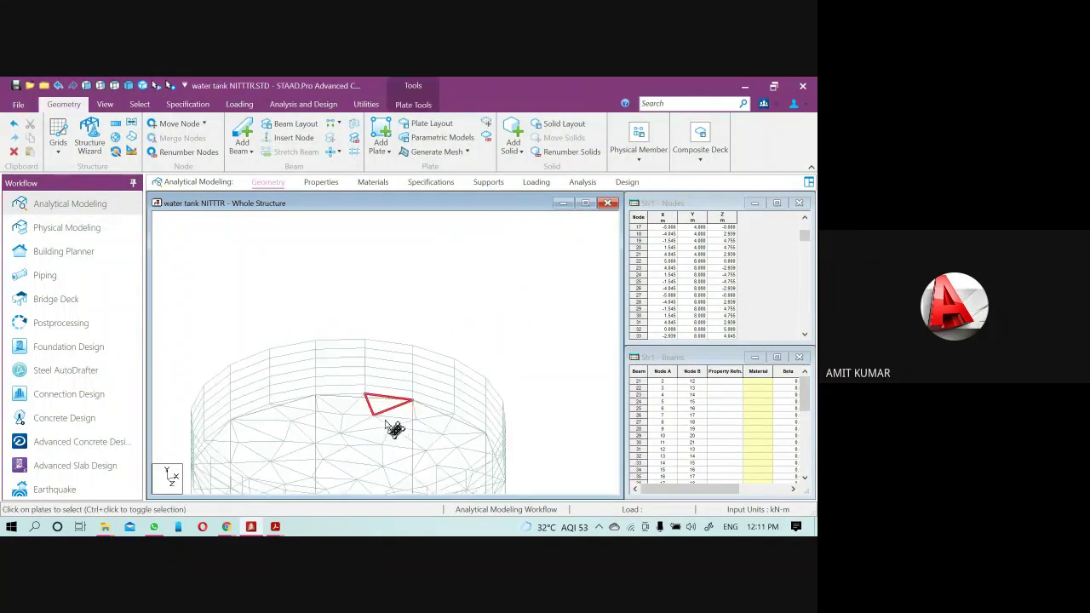
scroll(392, 428, up, 1)
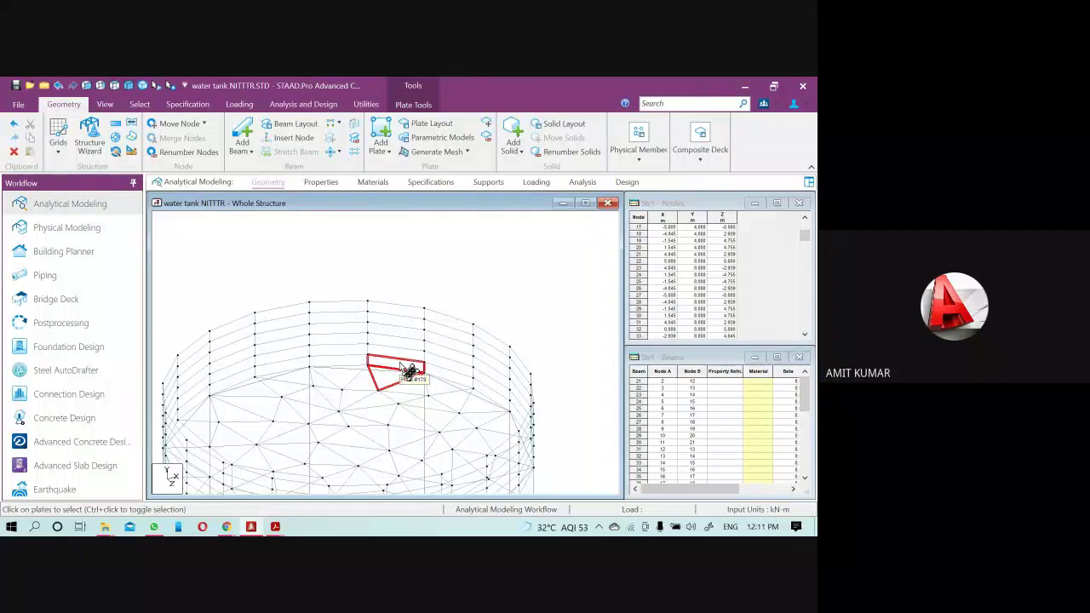
scroll(425, 394, up, 2)
scroll(437, 362, up, 1)
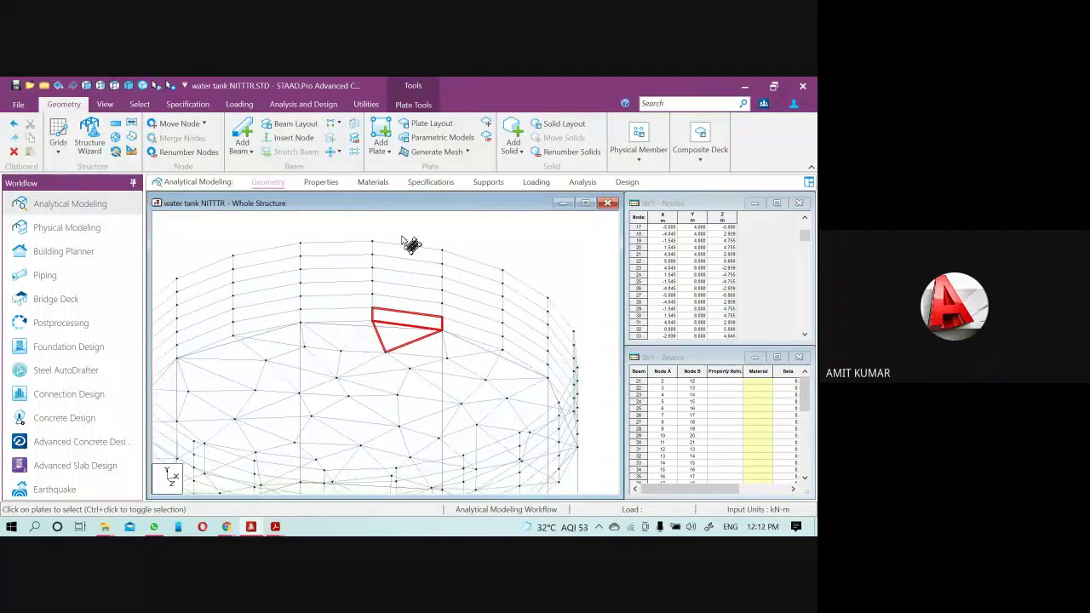
middle_drag(450, 358, 443, 338)
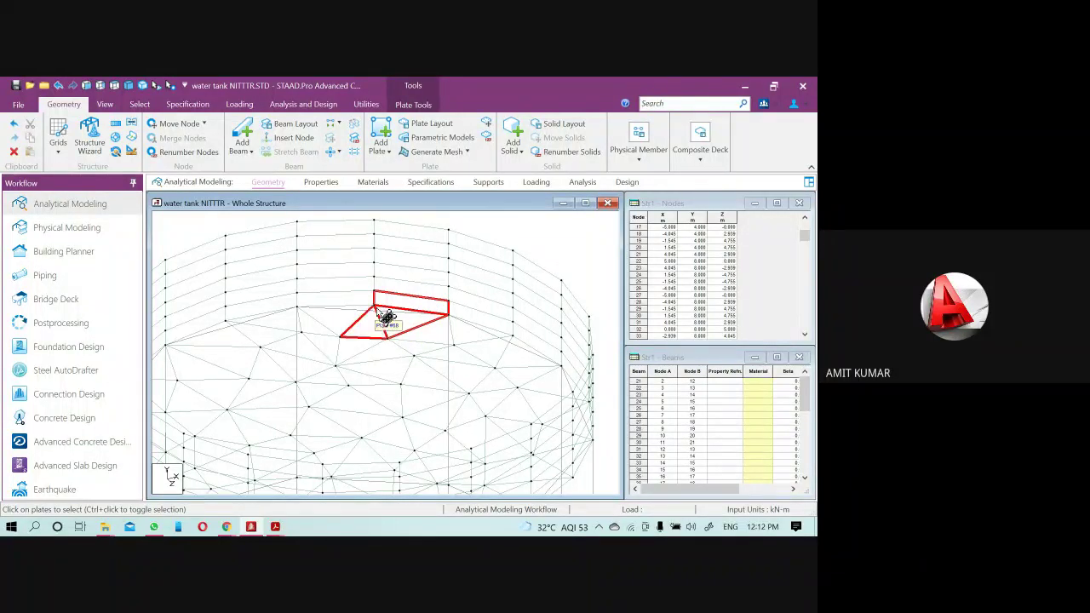
- Deselect one base plate beside the wall joint and examine the remaining wall and base plates against the whole tank
ctrl+click(458, 329)
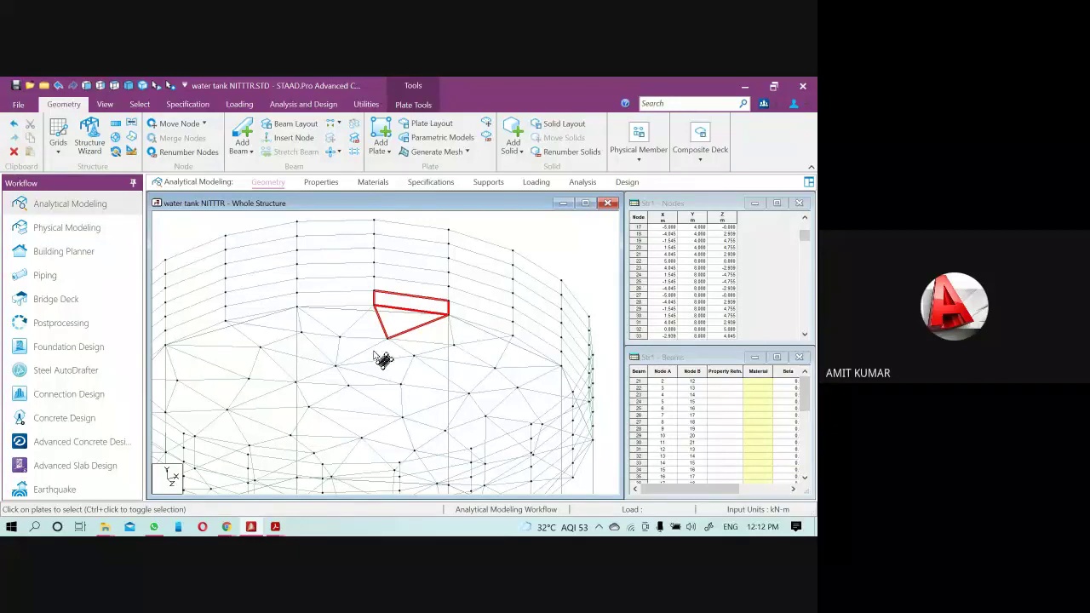
mouse_move(381, 352)
mouse_down()
mouse_move(420, 343)
mouse_move(393, 371)
mouse_up()
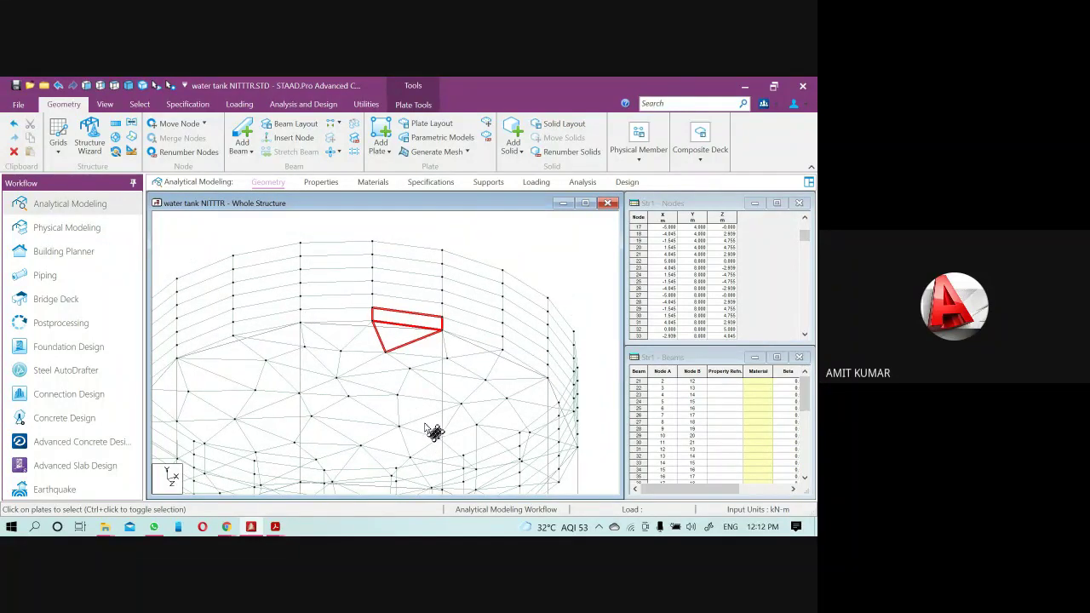
middle_drag(434, 429, 442, 348)
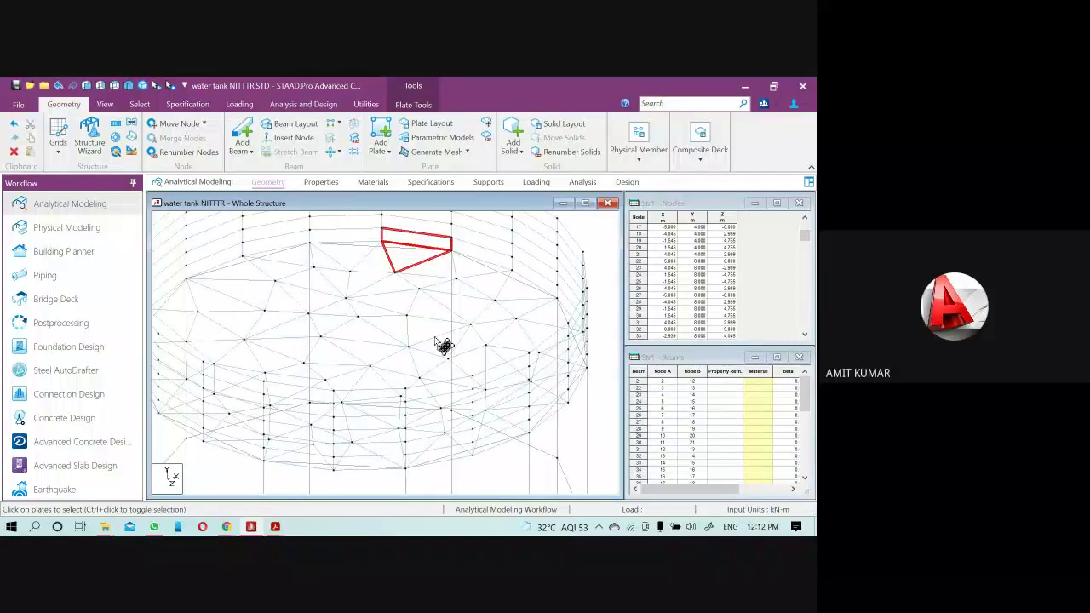
drag(443, 348, 420, 394)
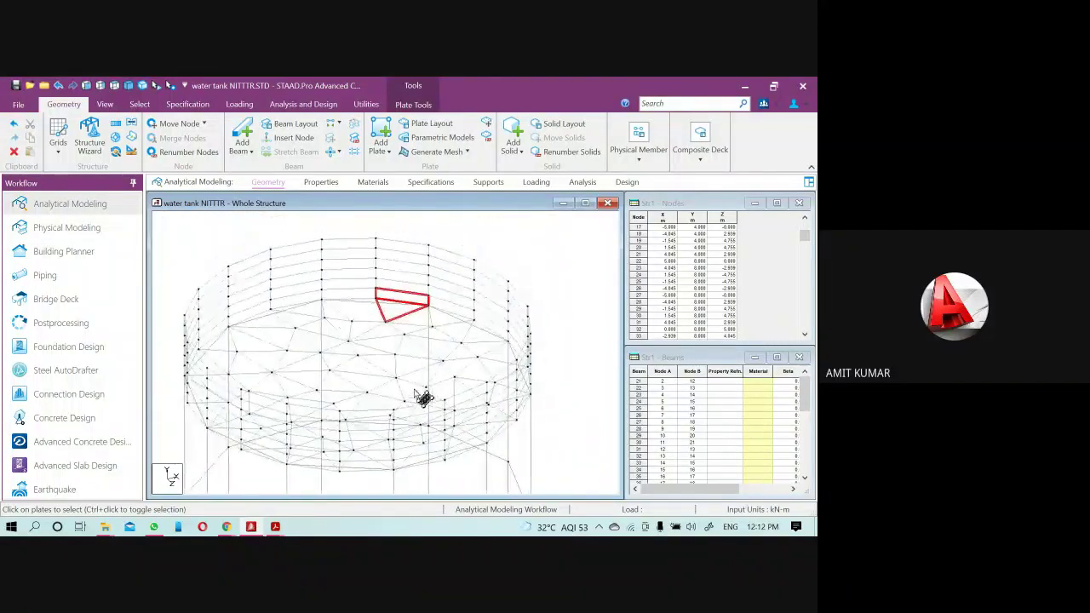
- Check the in-call messages of the Google Meet session and return to the STAAD.Pro model
mouse_move(230, 523)
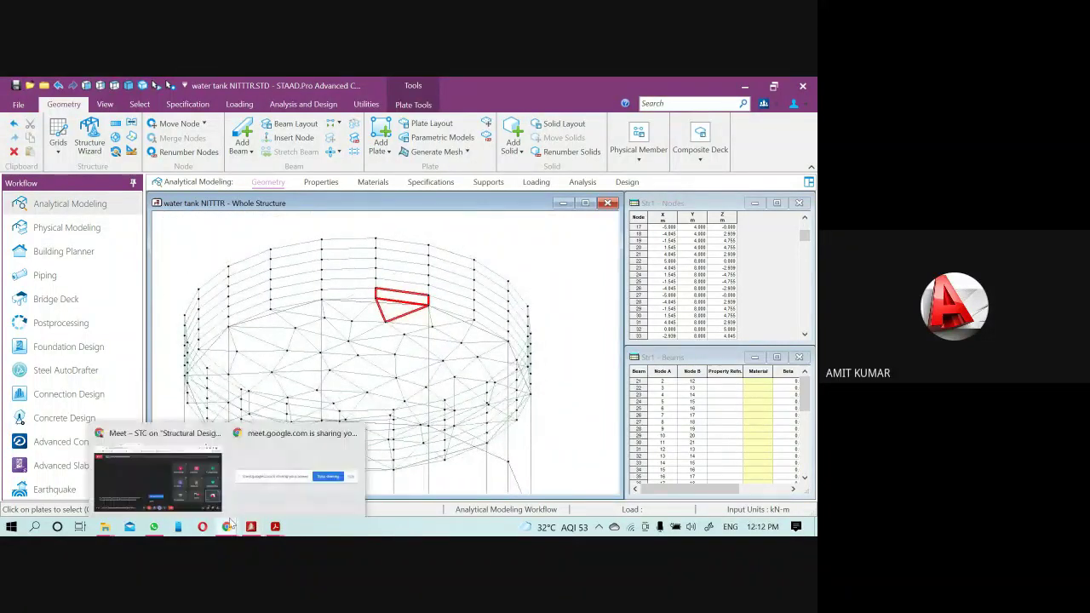
click(201, 475)
click(760, 492)
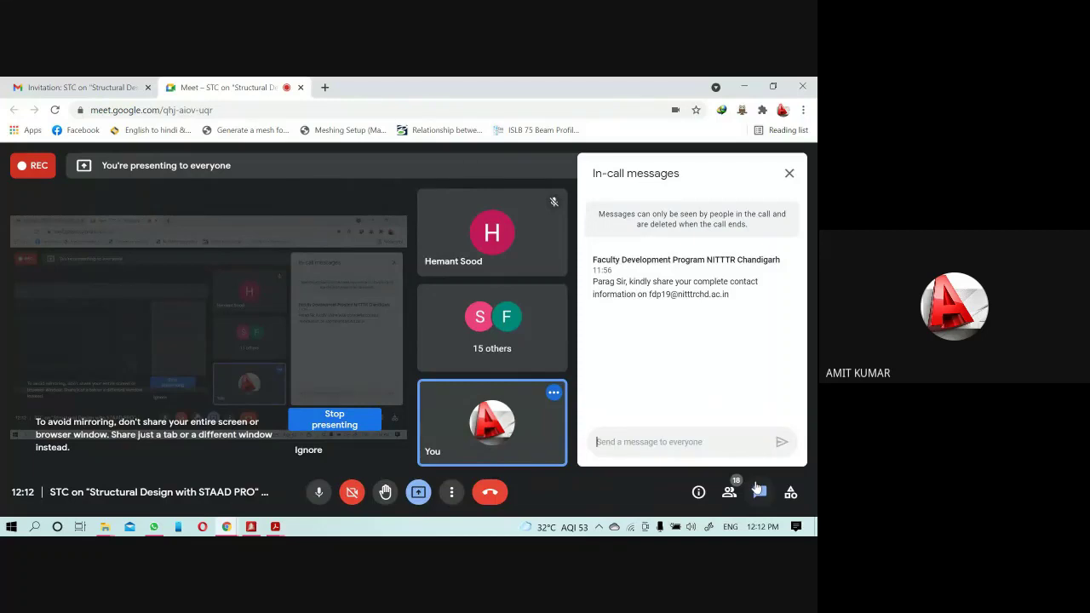
click(789, 174)
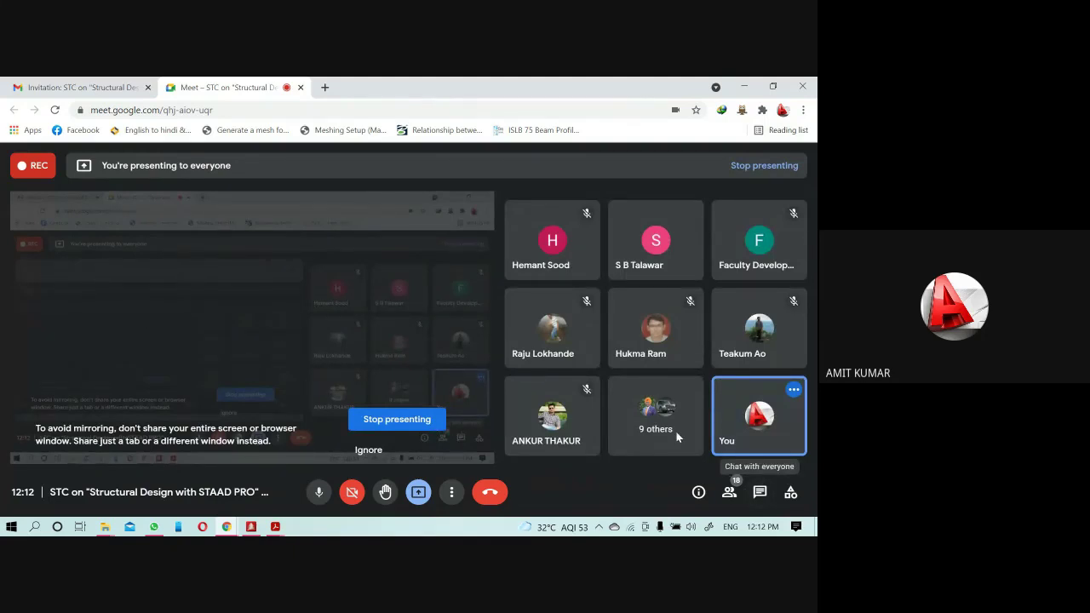
click(759, 494)
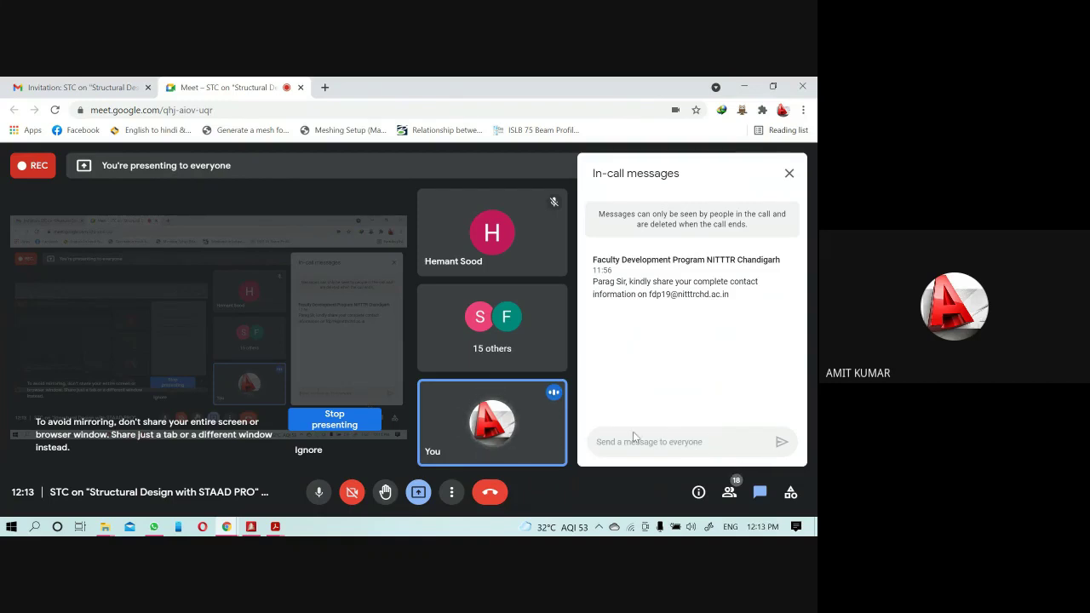
click(253, 527)
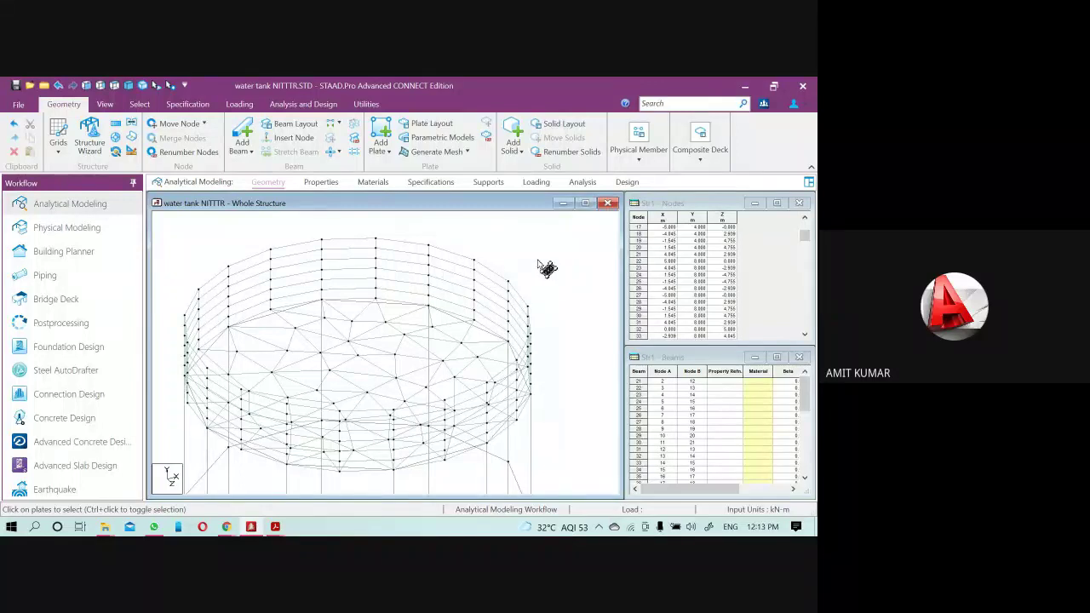
- Define a circular concrete section with a YD of 0.5 m in the structure's properties
drag(545, 268, 480, 292)
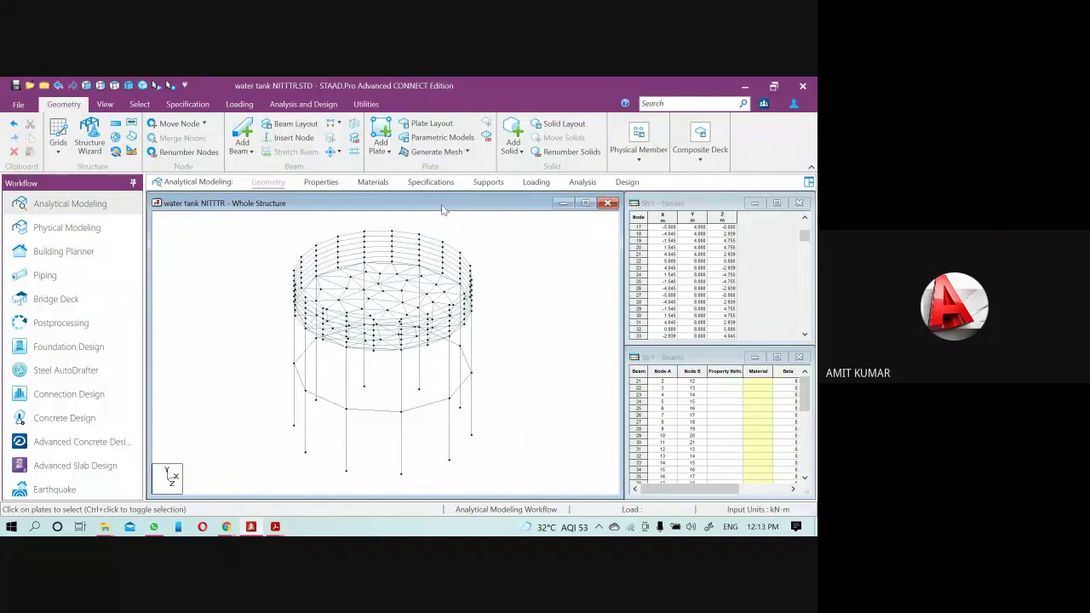
click(325, 183)
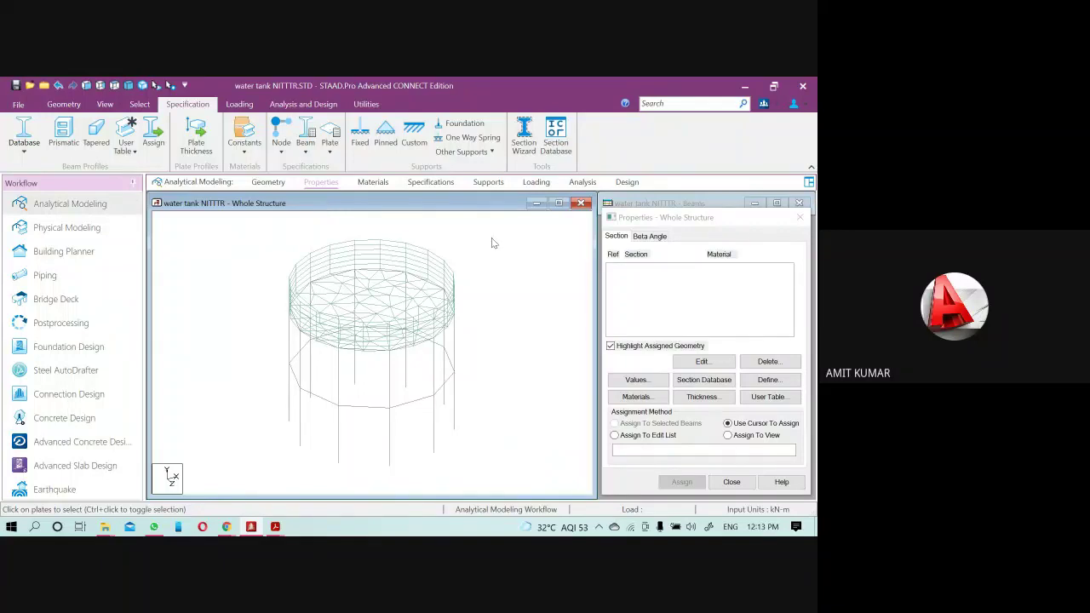
click(768, 380)
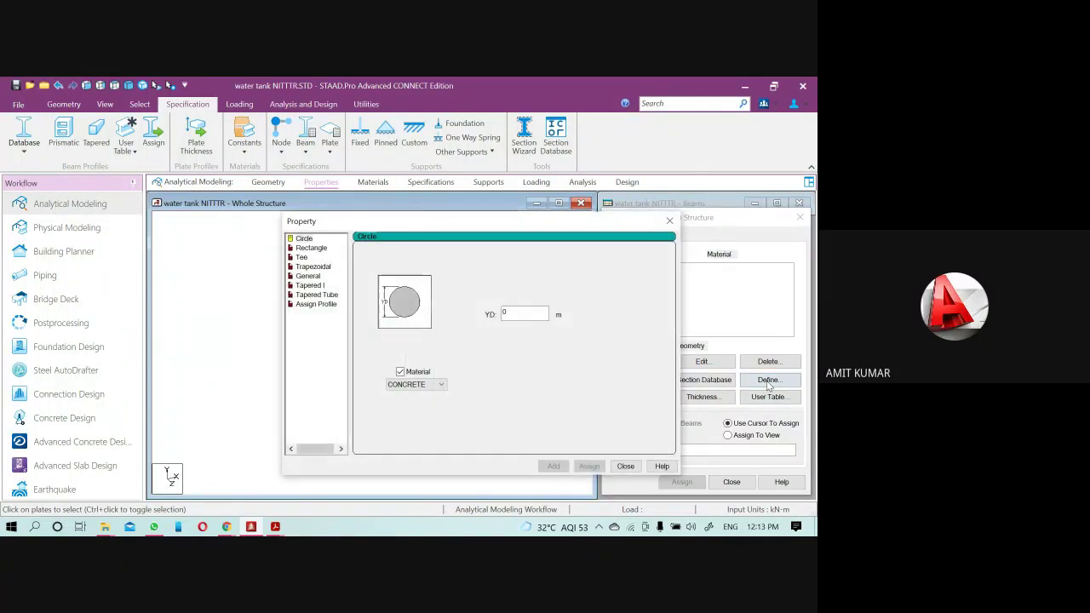
click(670, 223)
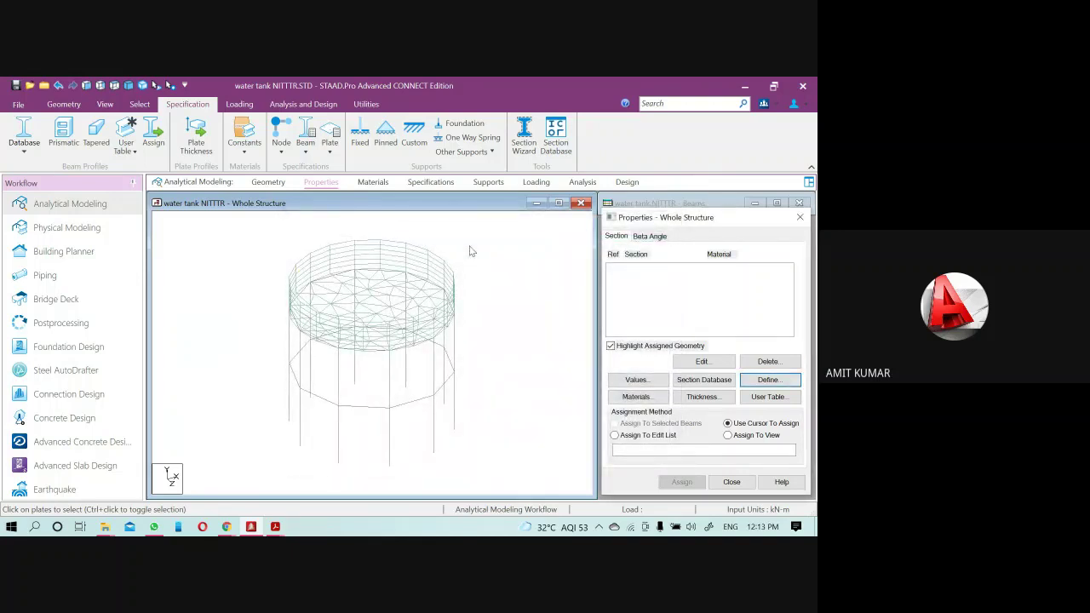
click(471, 251)
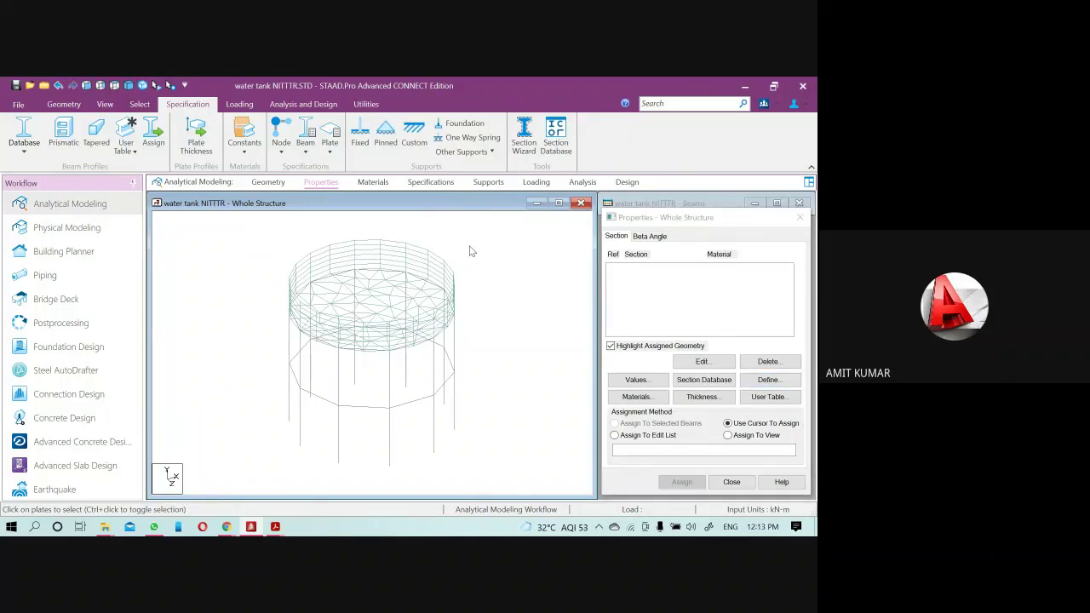
click(405, 368)
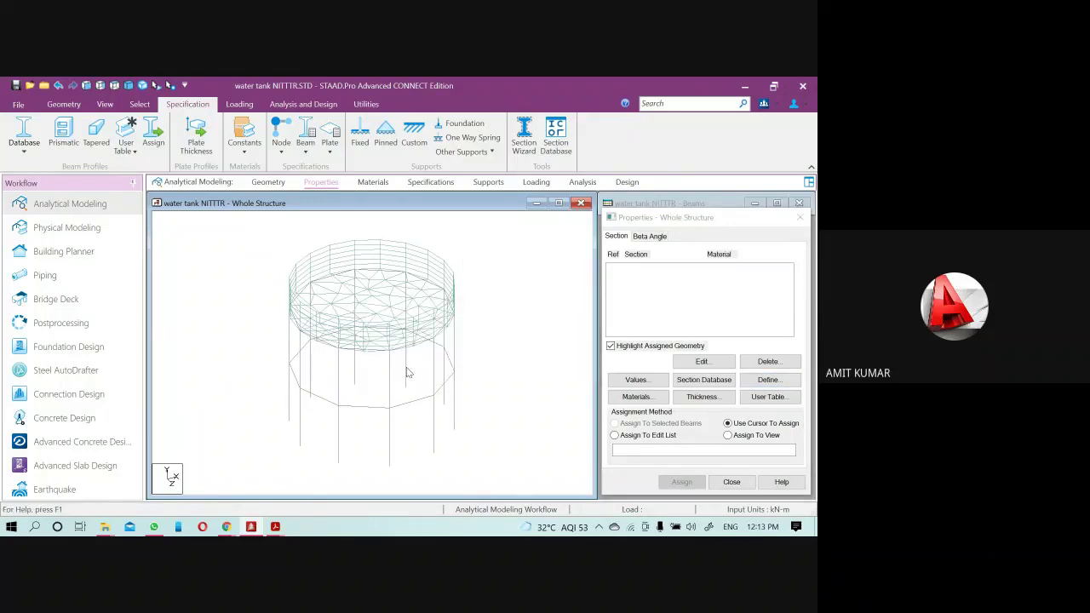
click(760, 382)
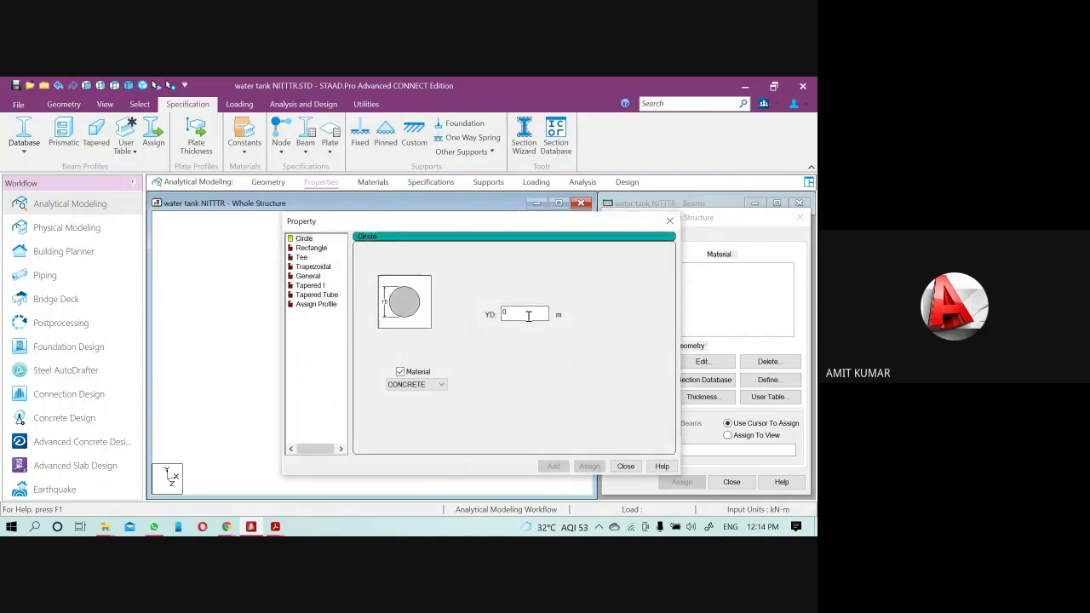
double_click(528, 316)
text(5)
click(553, 465)
- Check the member properties on sheet 13 and define a 0.25 x 0.25 m rectangular concrete section
mouse_move(275, 526)
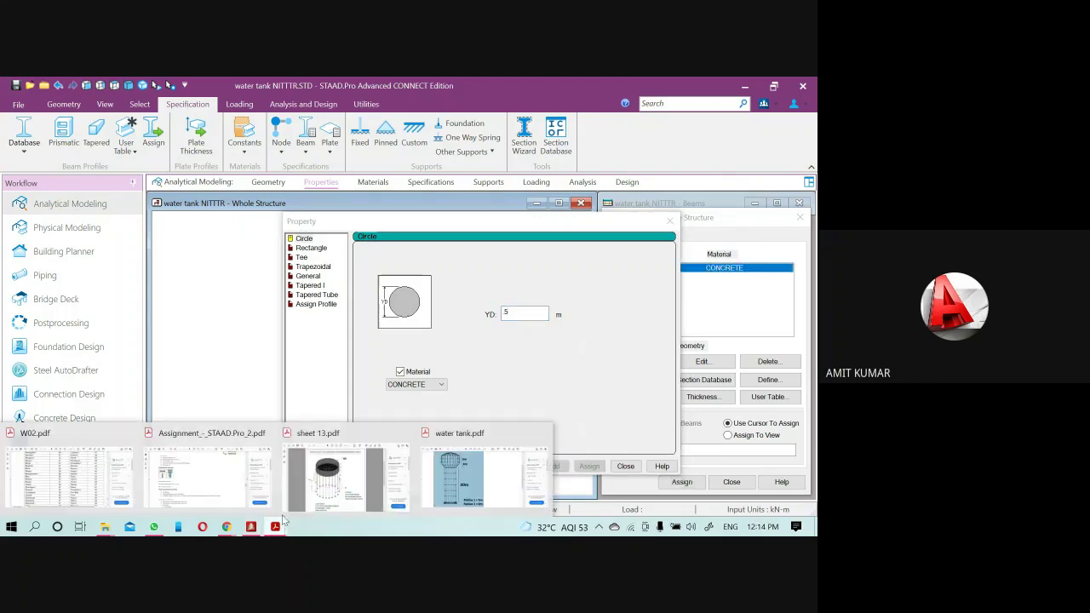
click(373, 463)
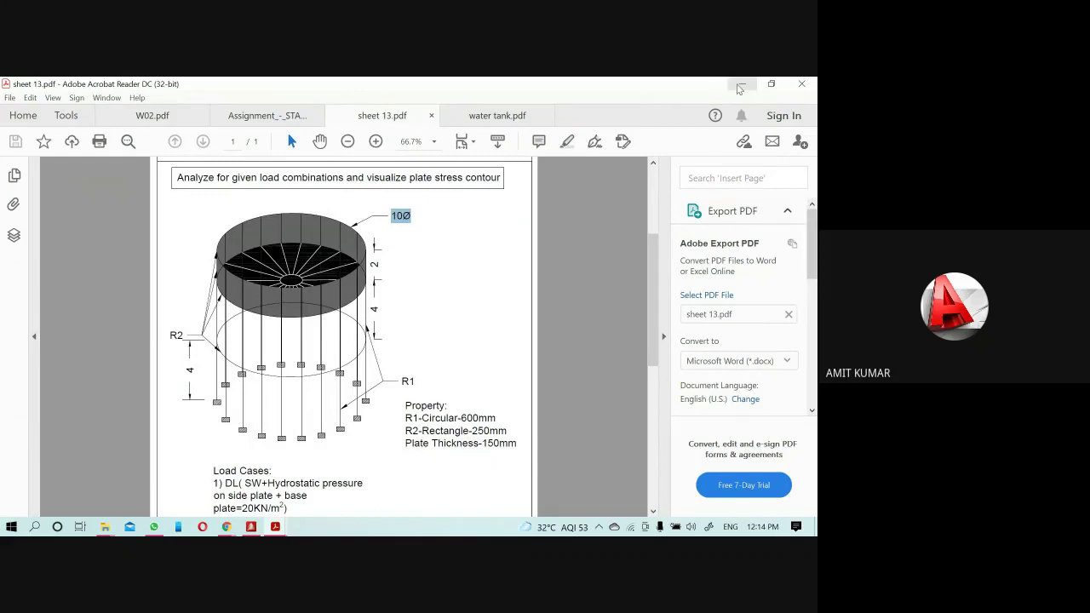
key(alt+Tab)
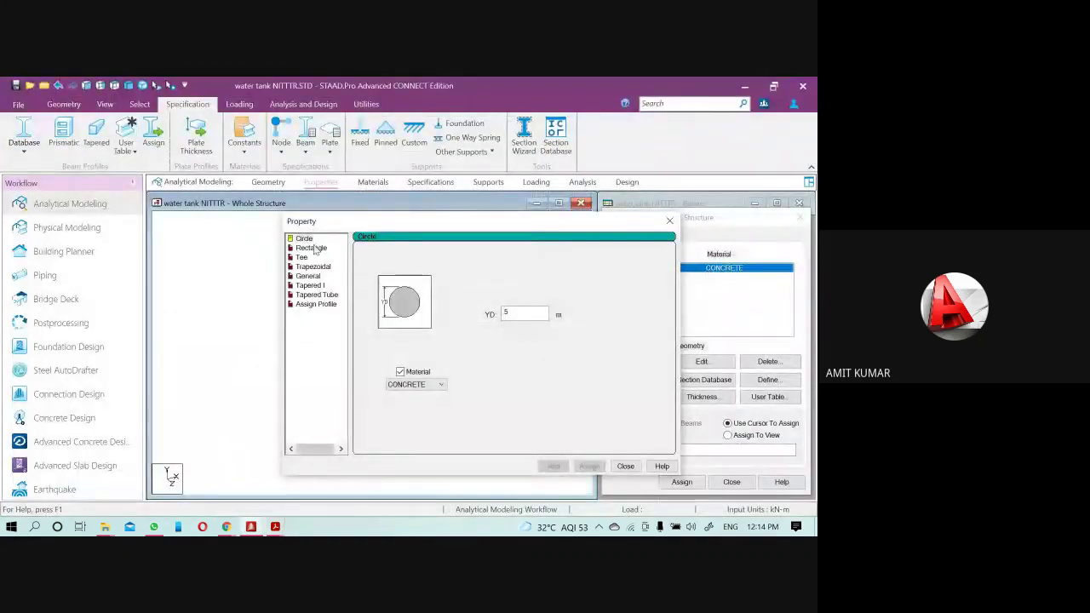
click(312, 248)
key(Tab)
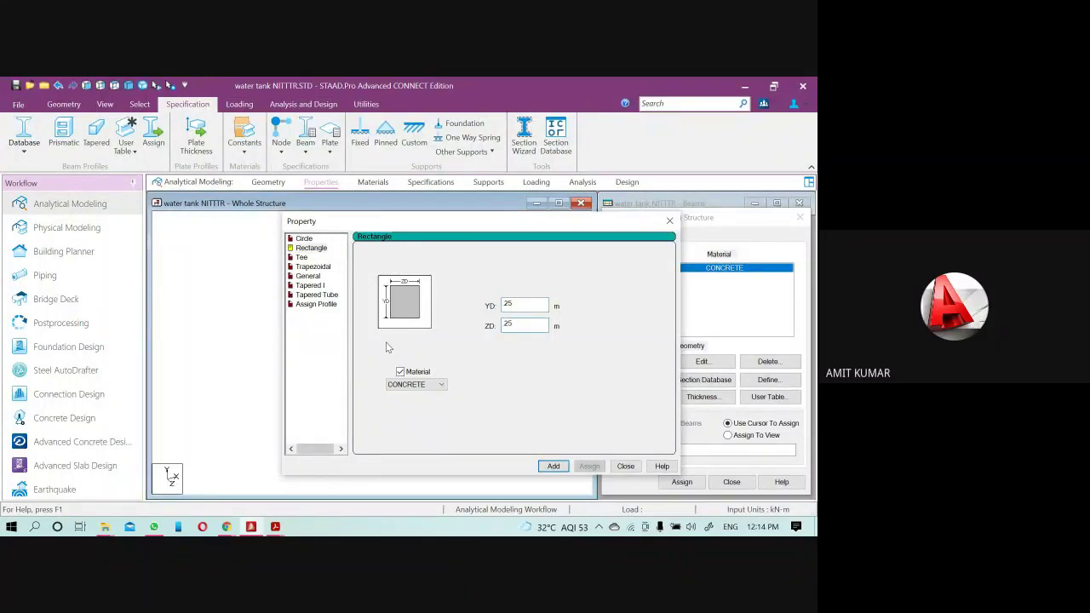
click(562, 469)
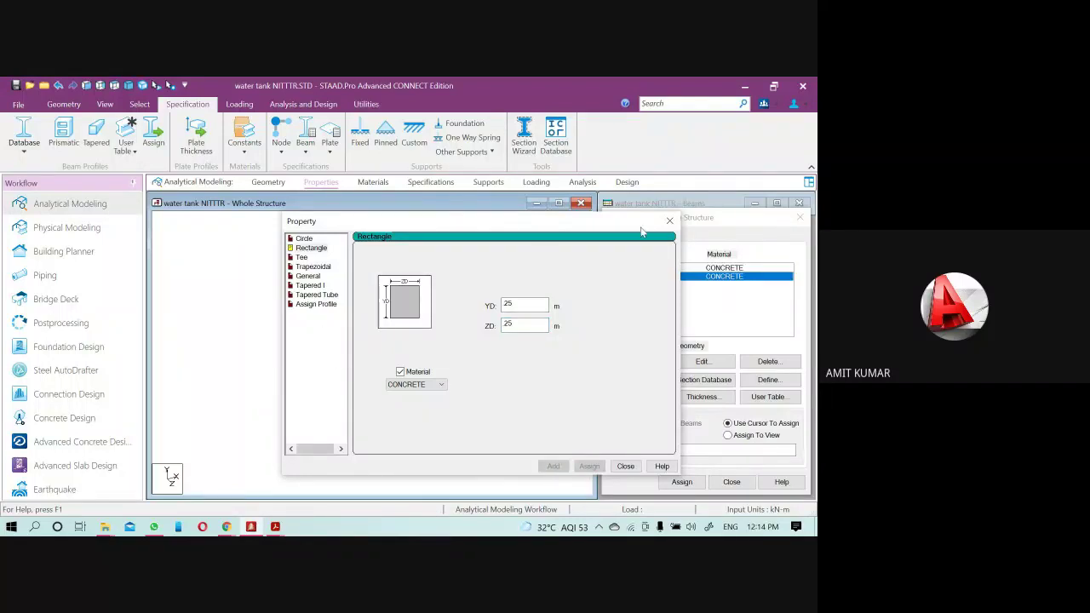
click(670, 221)
- Switch to sheet 13.pdf in Acrobat Reader, highlight the 150mm plate thickness value and review the load cases
click(252, 527)
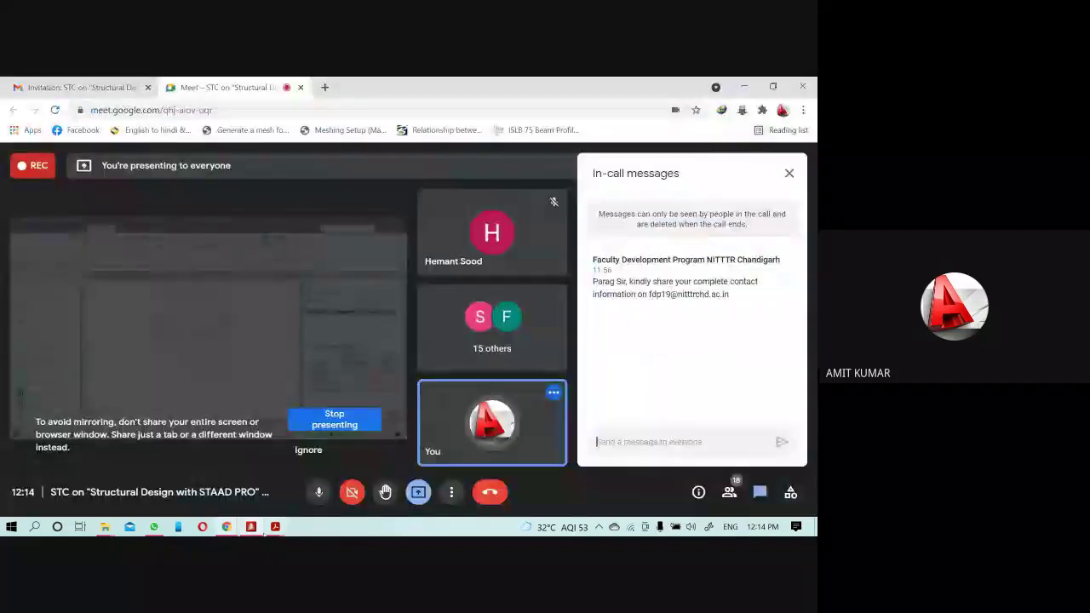
mouse_move(276, 529)
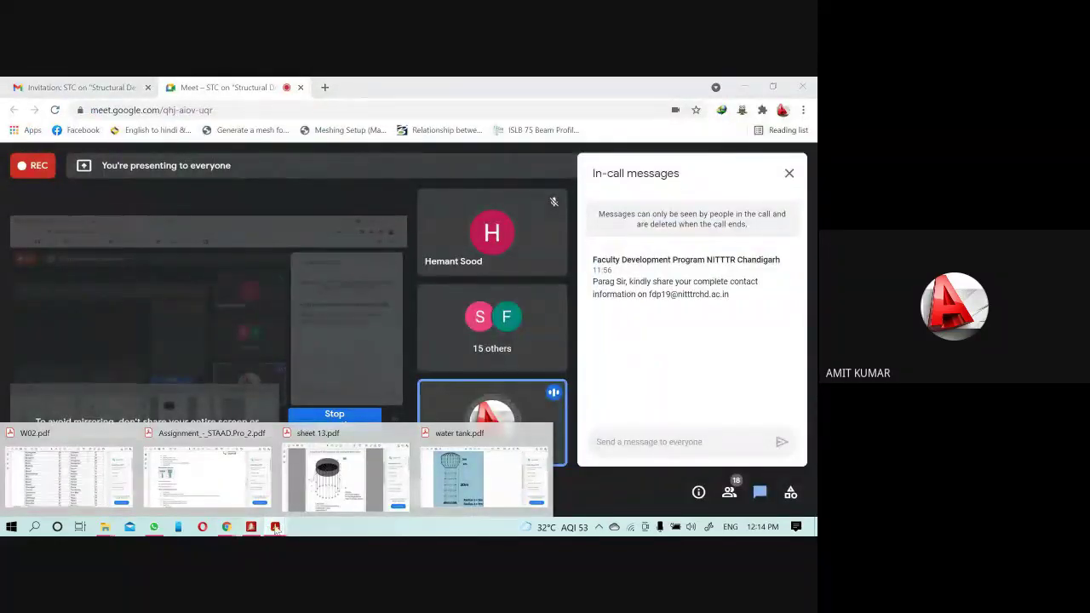
click(345, 477)
scroll(411, 393, down, 1)
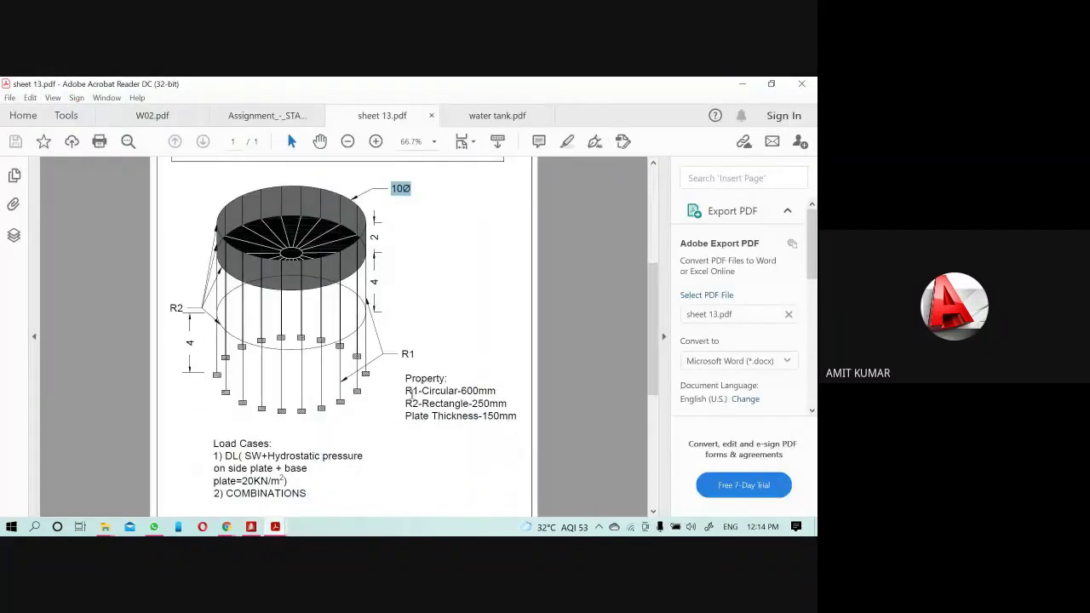
scroll(477, 415, down, 1)
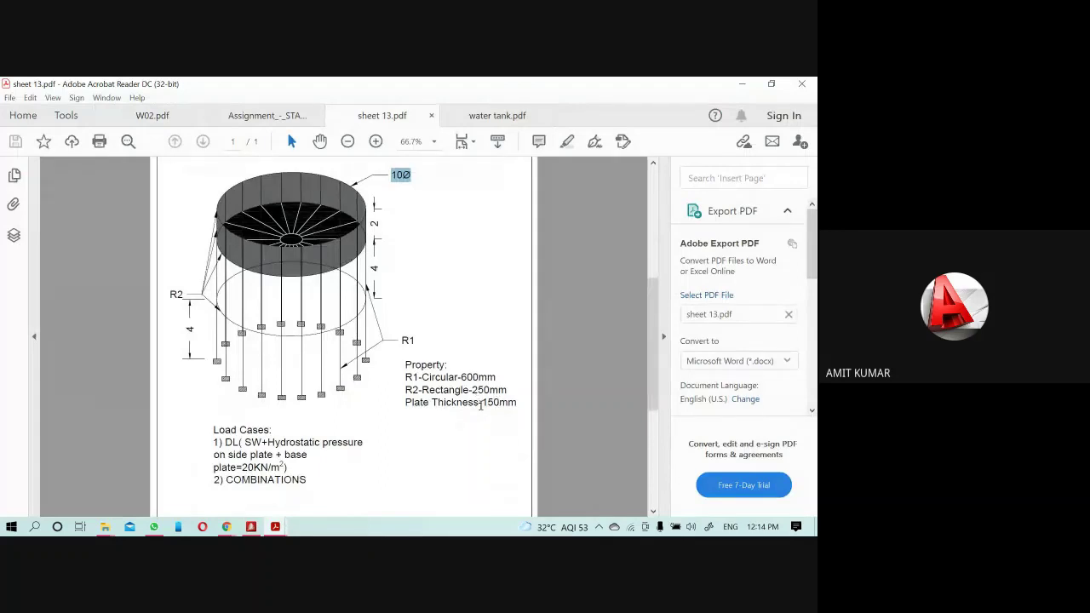
drag(481, 406, 516, 403)
click(486, 404)
click(491, 426)
drag(482, 403, 510, 402)
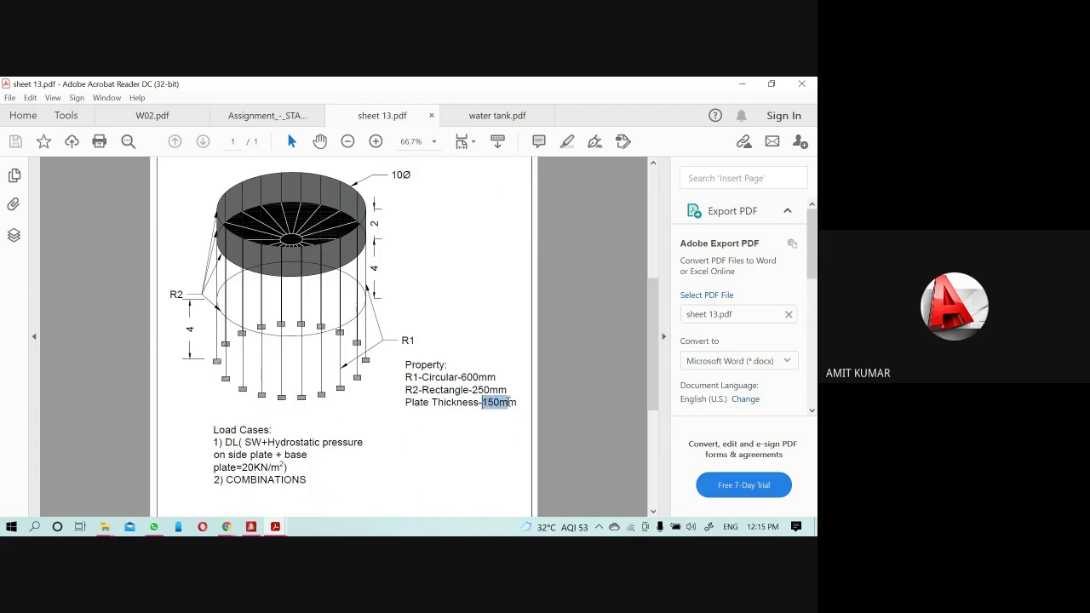
click(516, 380)
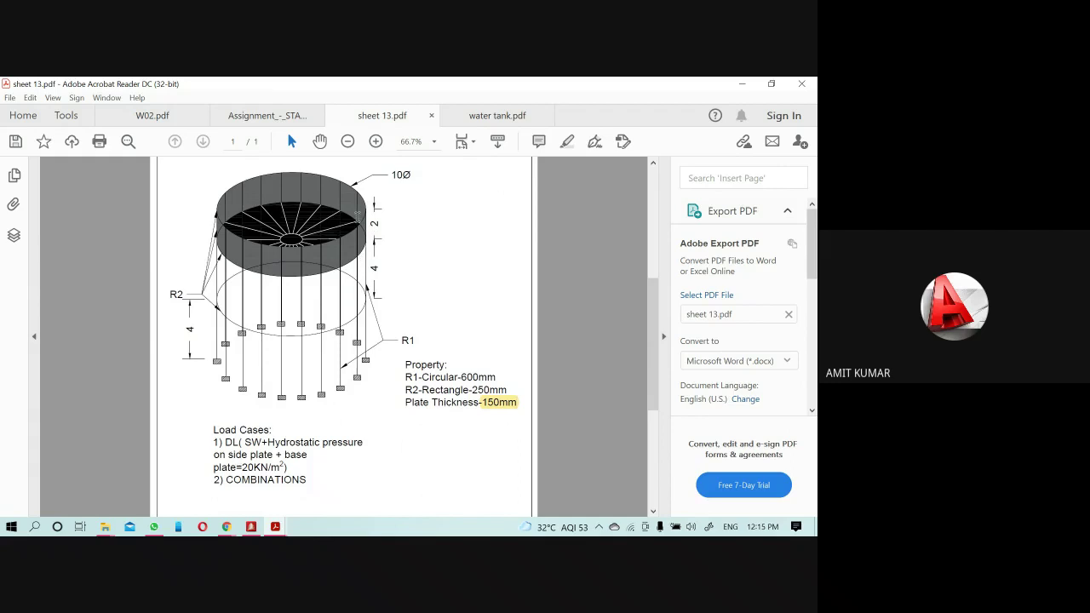
scroll(409, 241, up, 1)
scroll(356, 236, down, 1)
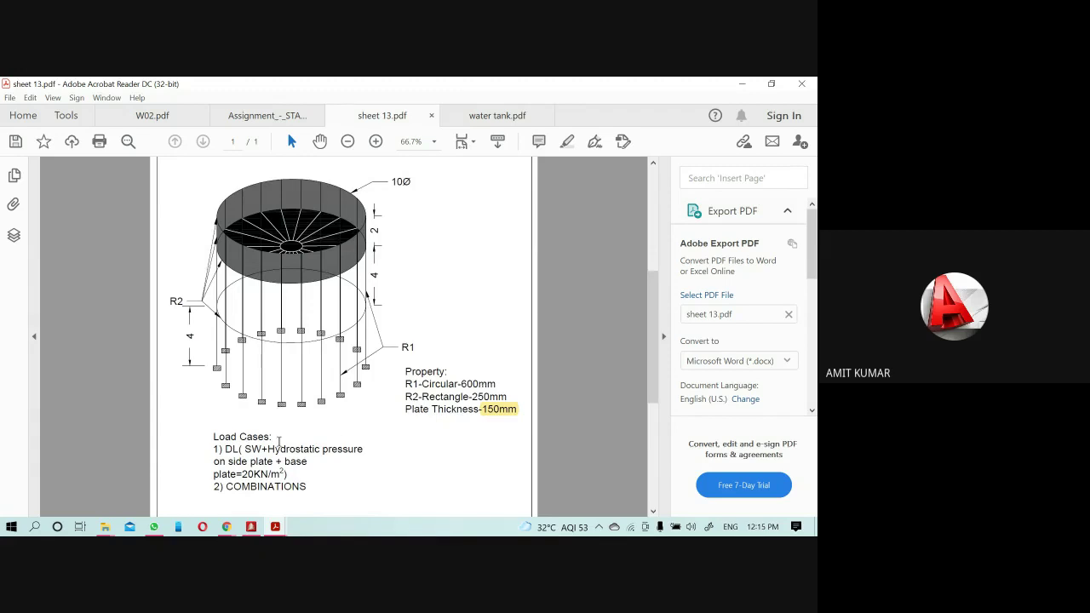
click(743, 87)
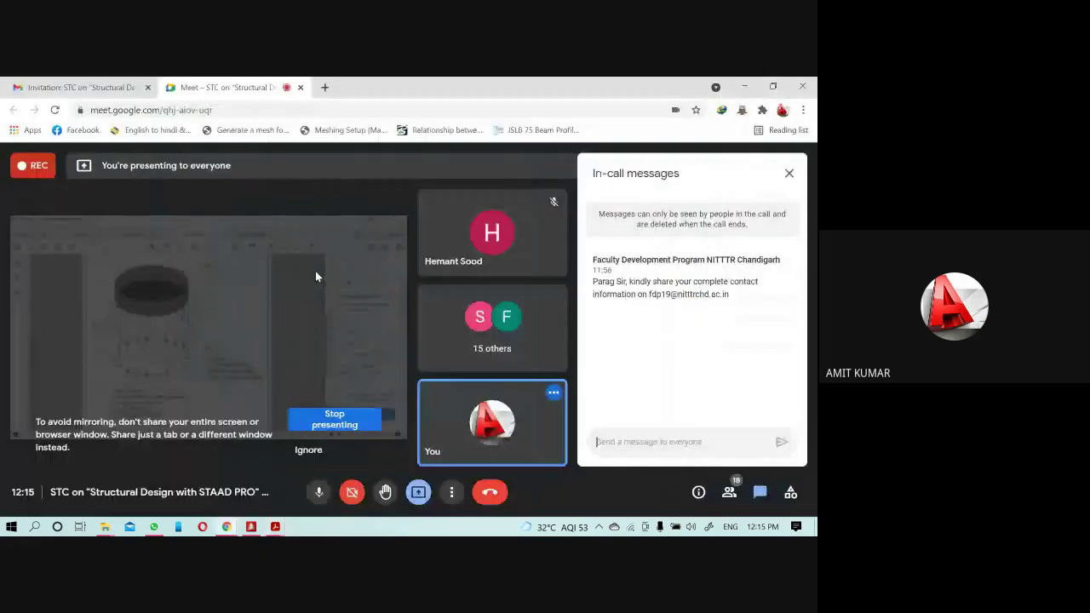
- Return to STAAD.Pro and define a concrete plate thickness of 0.15 m at all four nodes
click(251, 526)
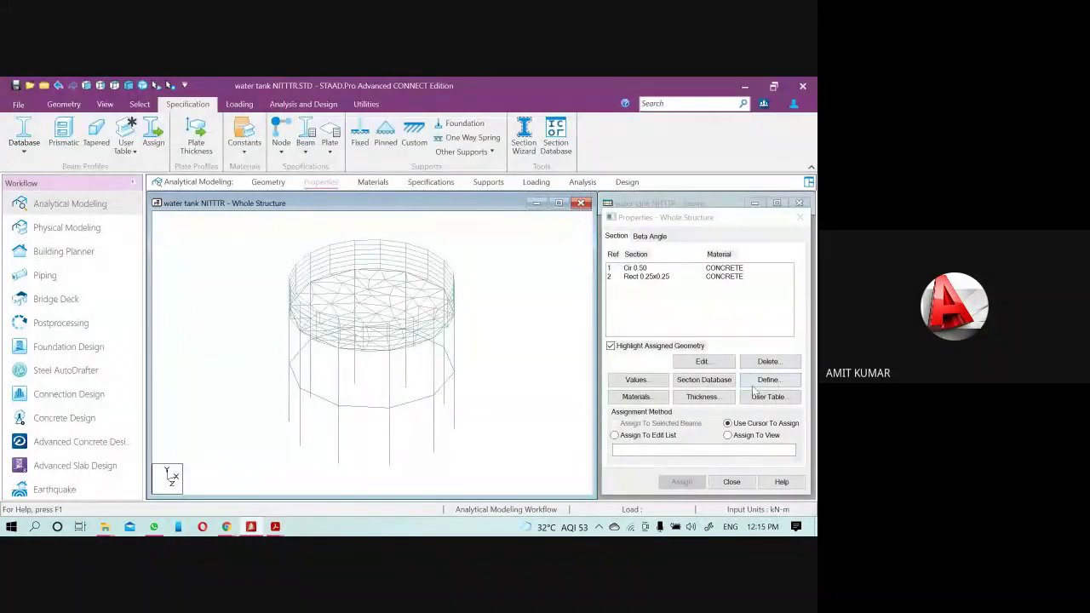
click(703, 397)
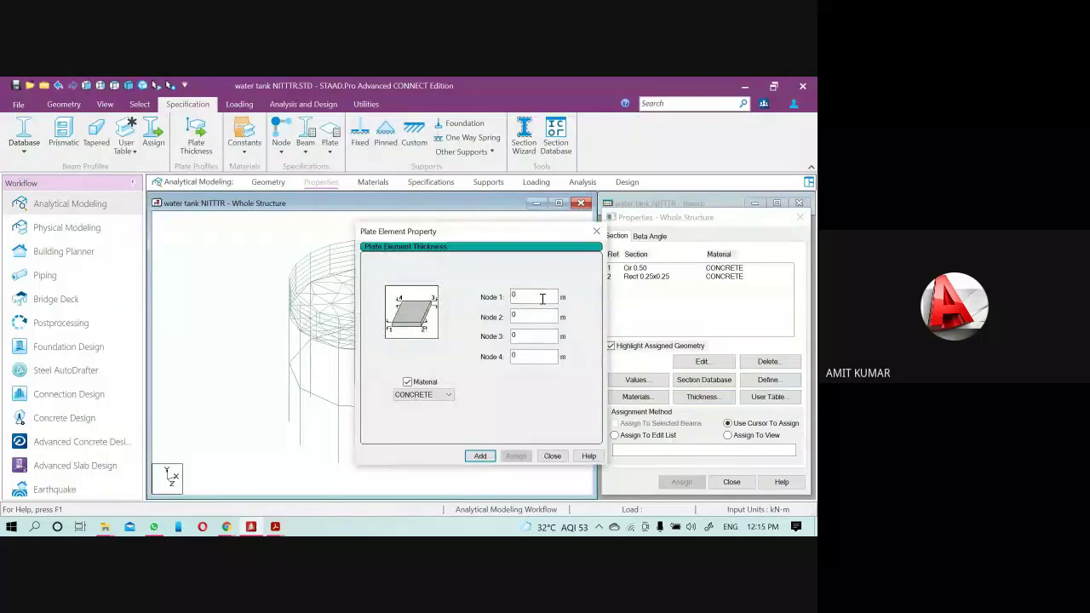
text(0.15)
click(480, 456)
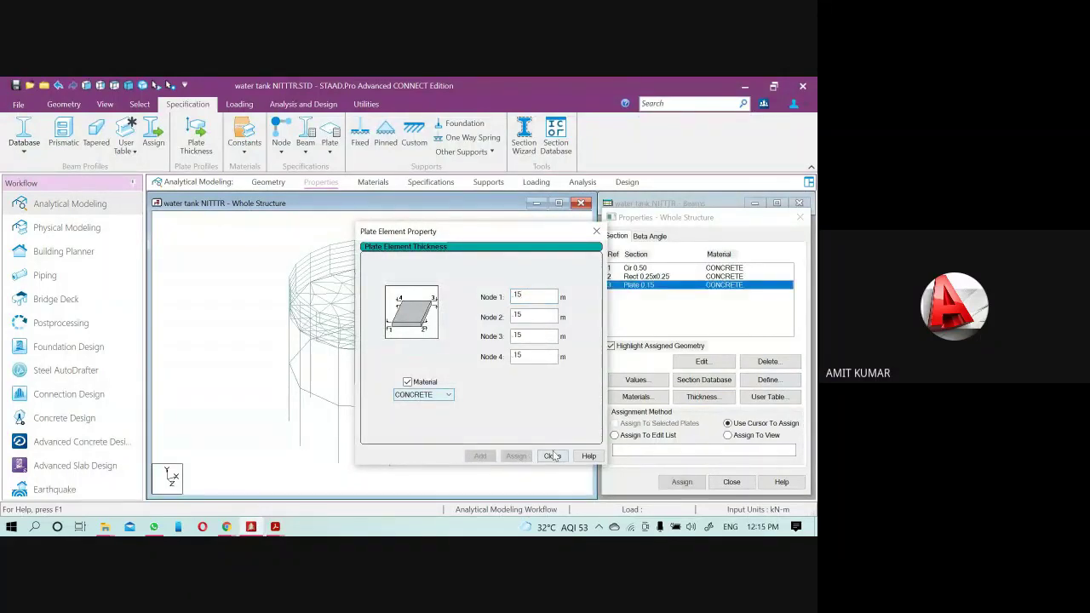
click(552, 455)
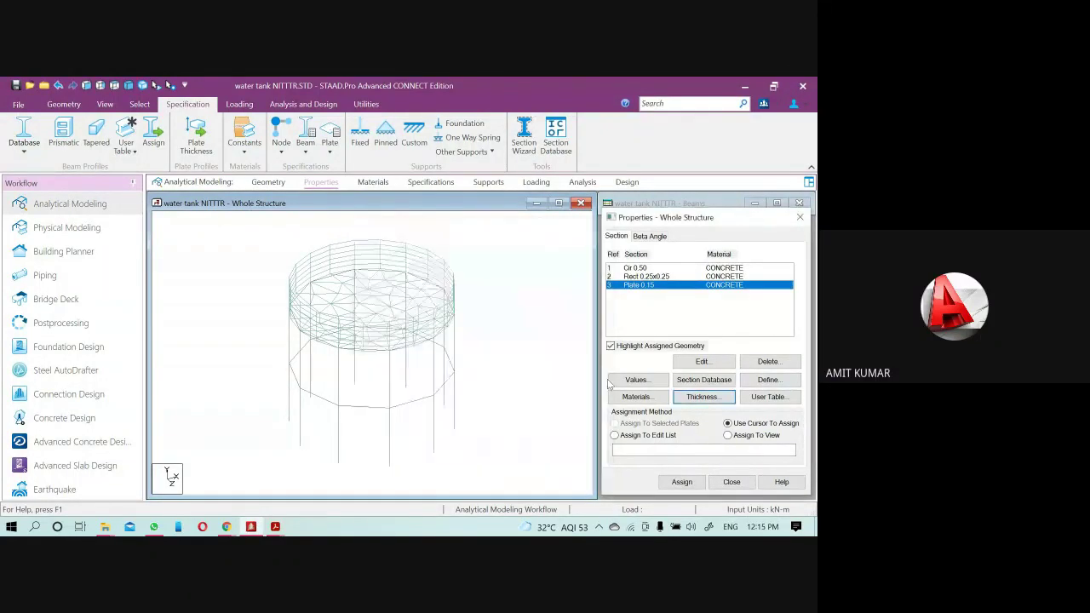
- Assign the 0.15 m plate thickness to all plates in the view
click(730, 436)
click(684, 483)
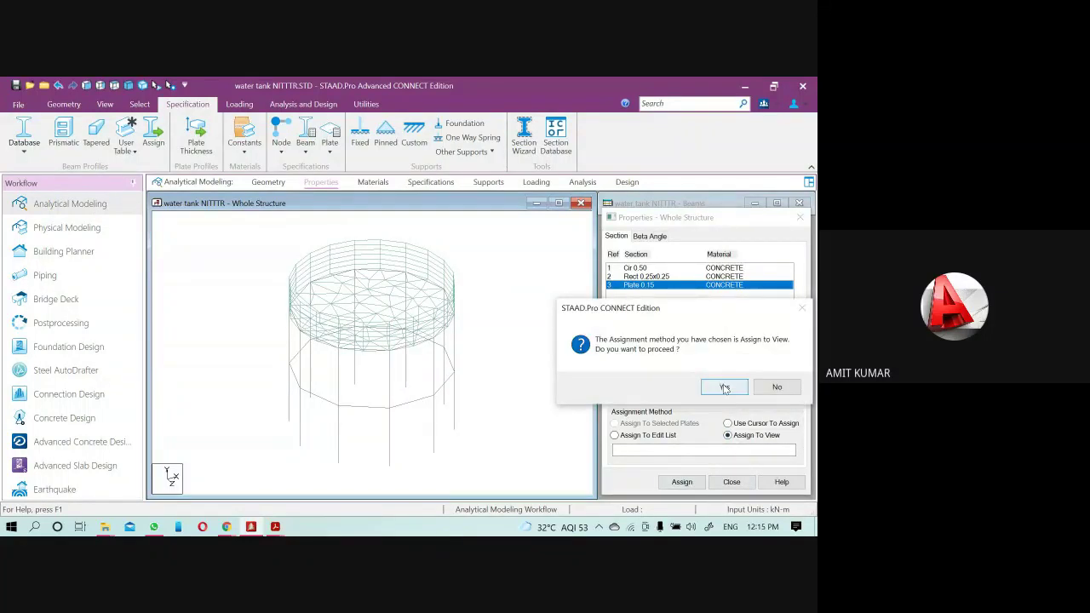
click(724, 387)
- Select all beams parallel to the Y axis and assign the circular 0.50 m concrete section to these columns
click(639, 268)
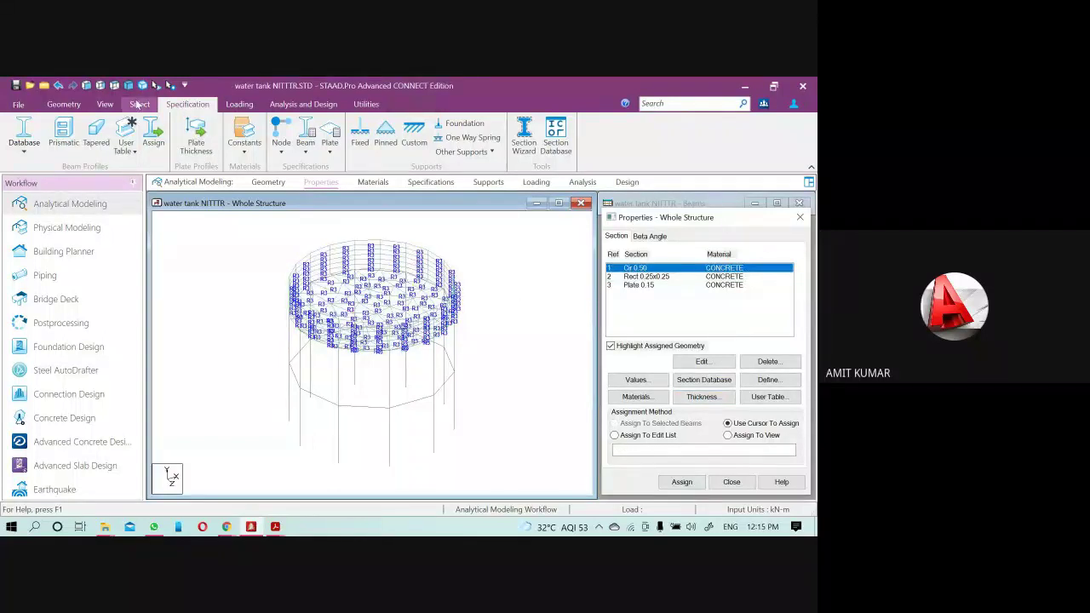
click(139, 104)
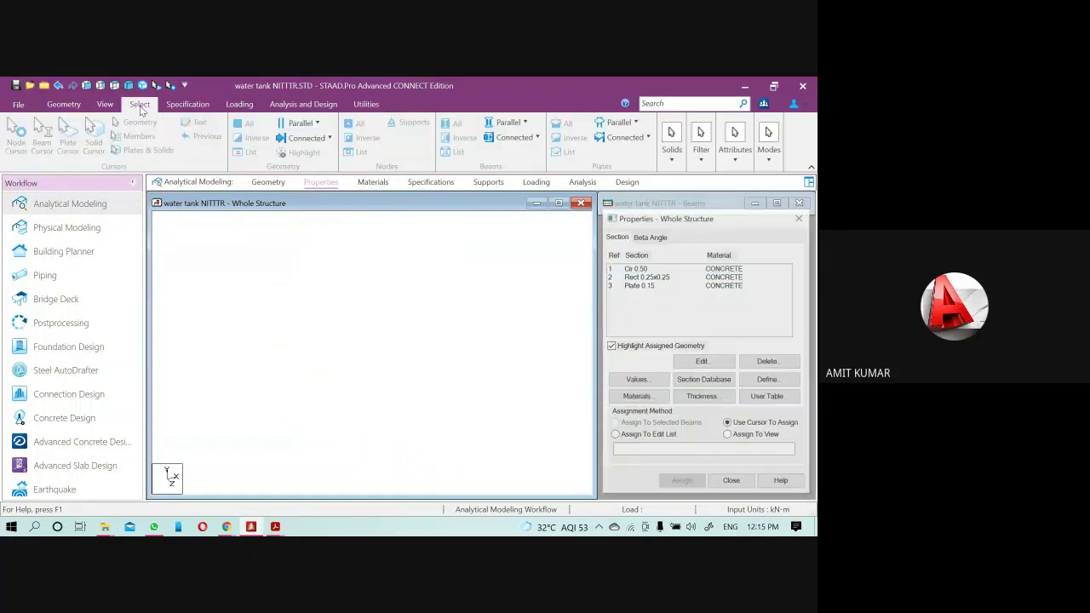
click(504, 126)
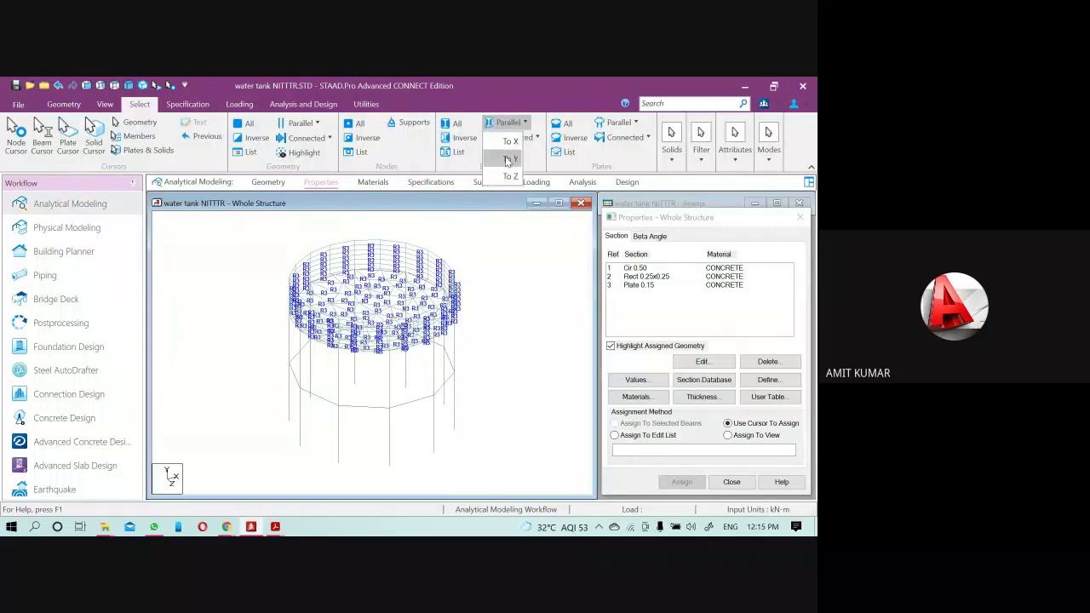
click(509, 156)
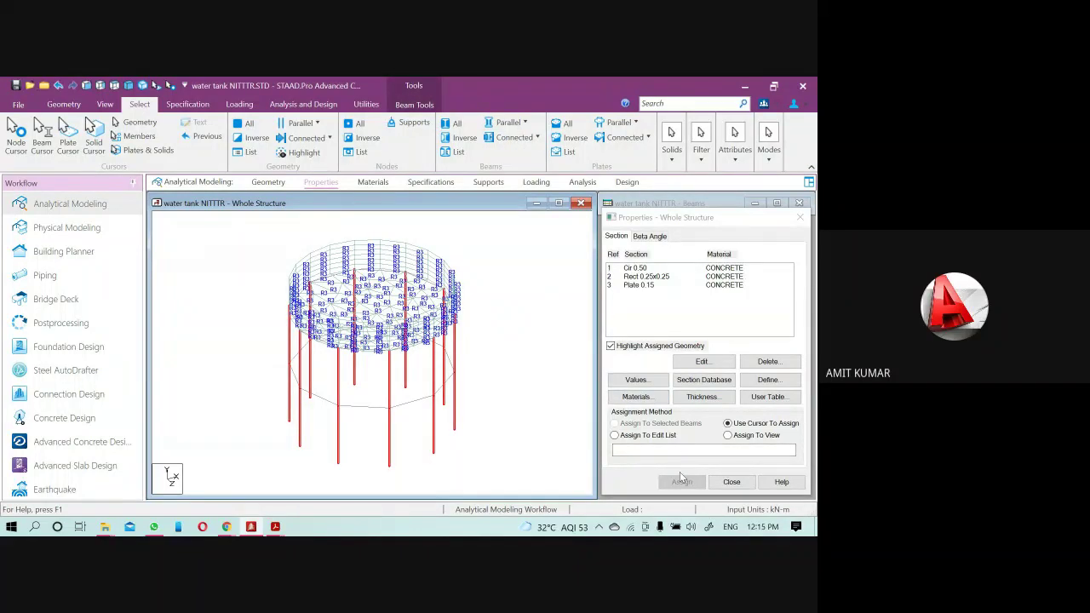
click(639, 269)
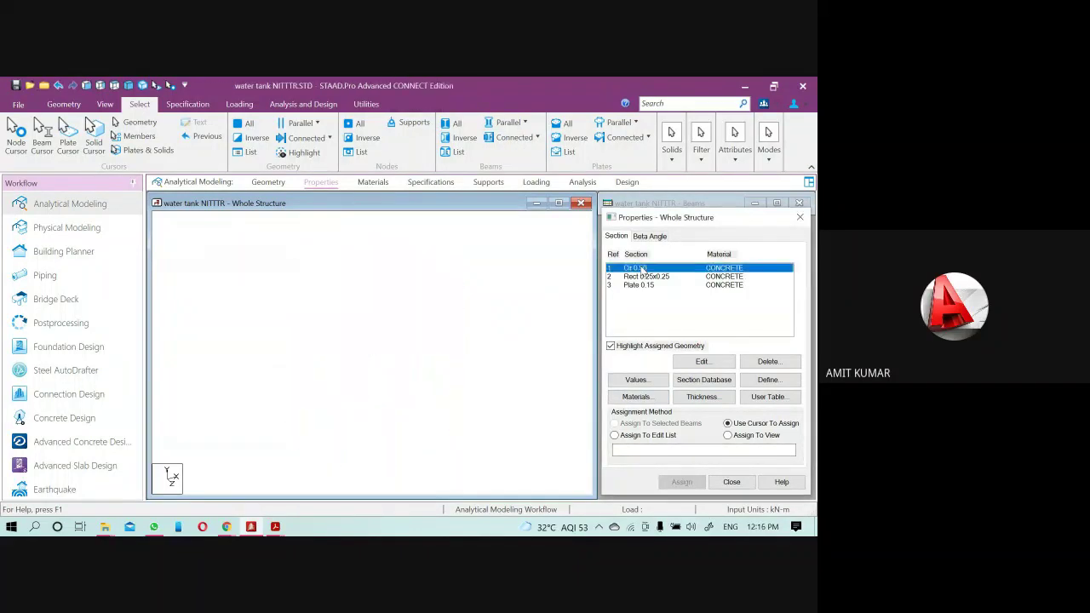
click(505, 122)
click(508, 160)
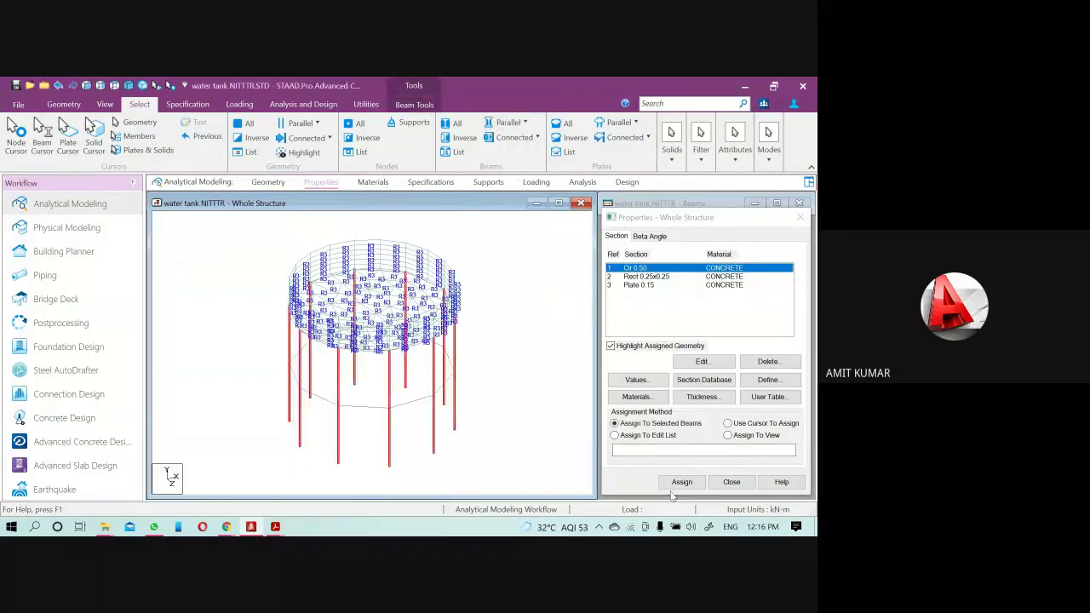
click(682, 482)
click(708, 395)
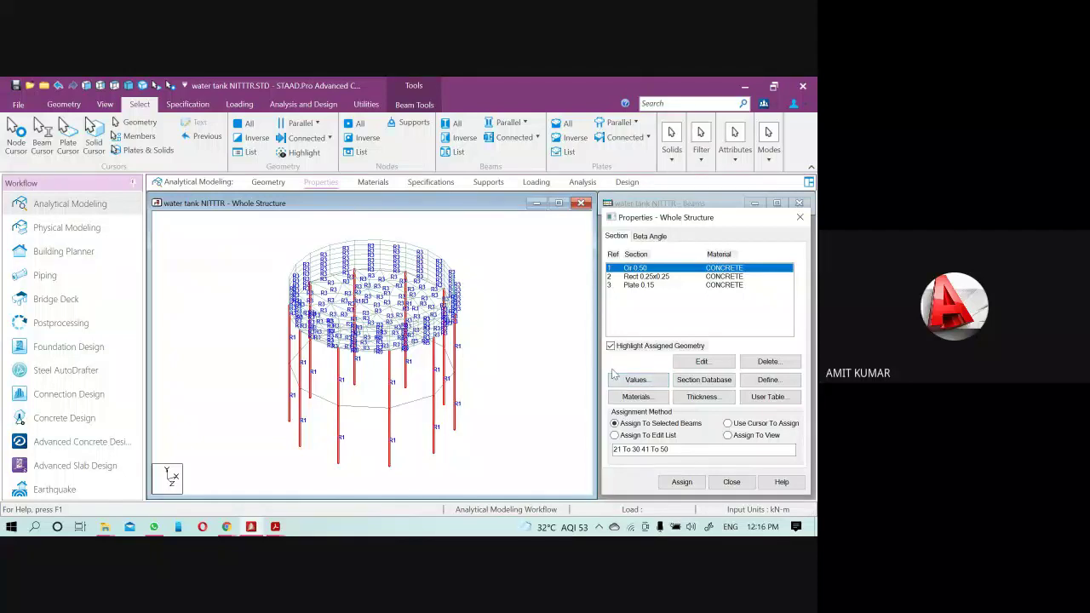
- Delete the 0.15 m concrete plate thickness from the section properties of the whole structure
click(622, 285)
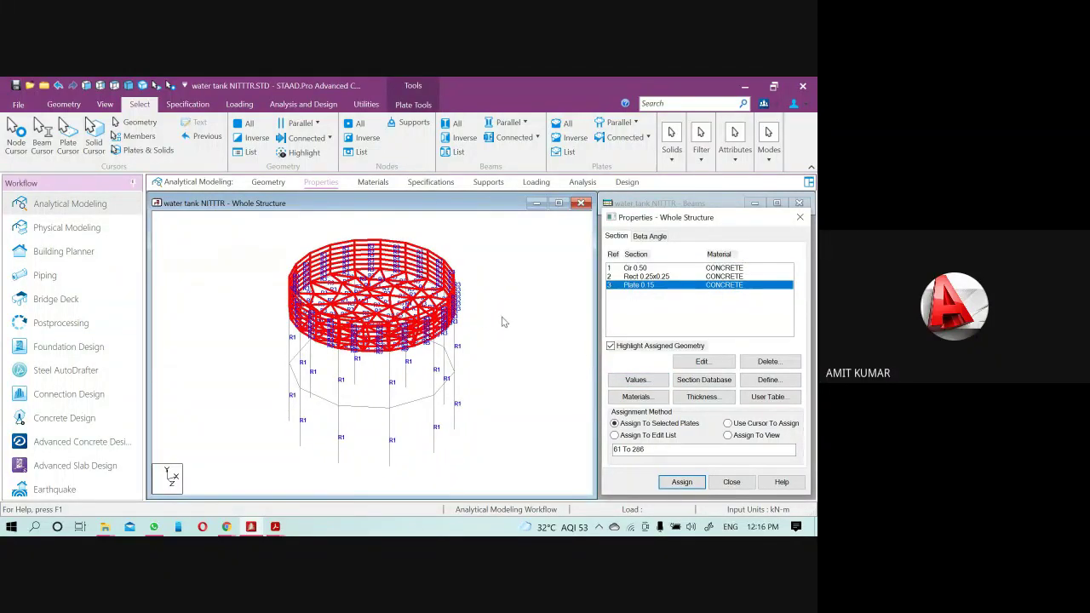
click(643, 286)
right_click(640, 290)
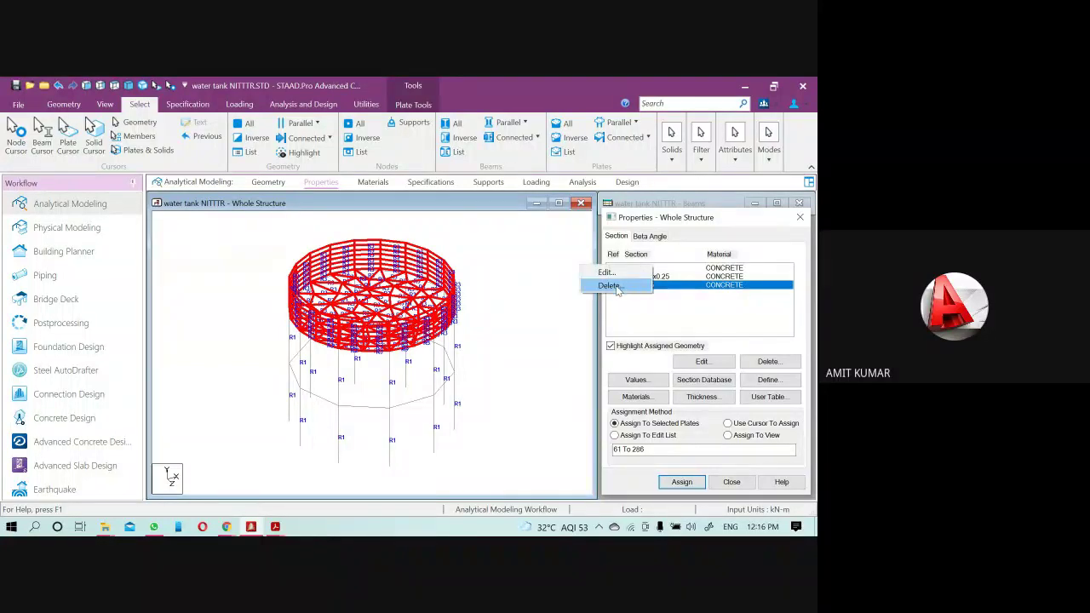
click(620, 288)
click(725, 396)
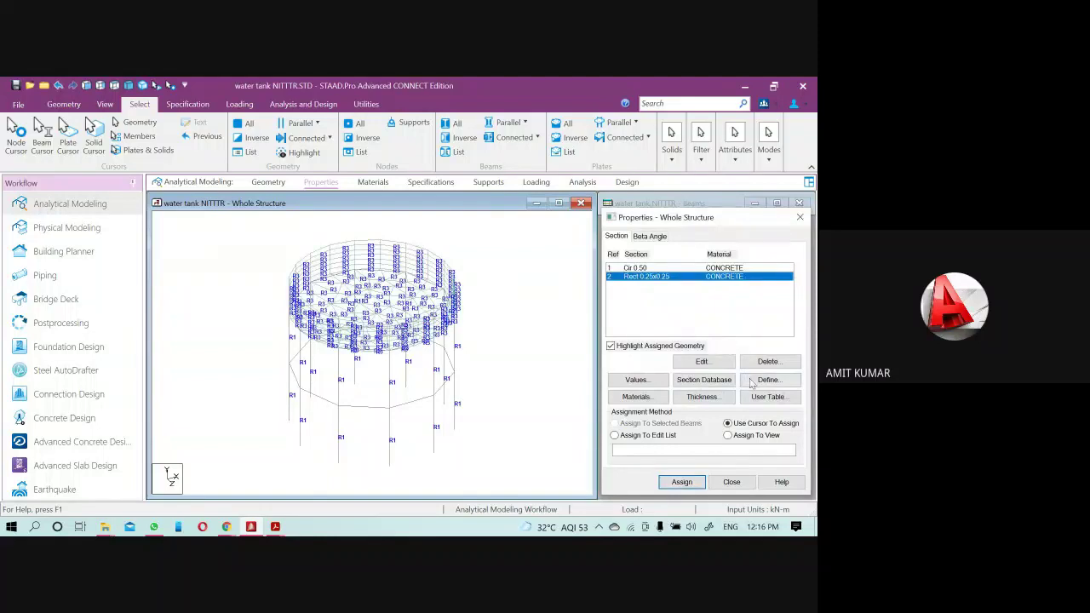
- Open a new plate element thickness definition for the tank's plates
click(720, 398)
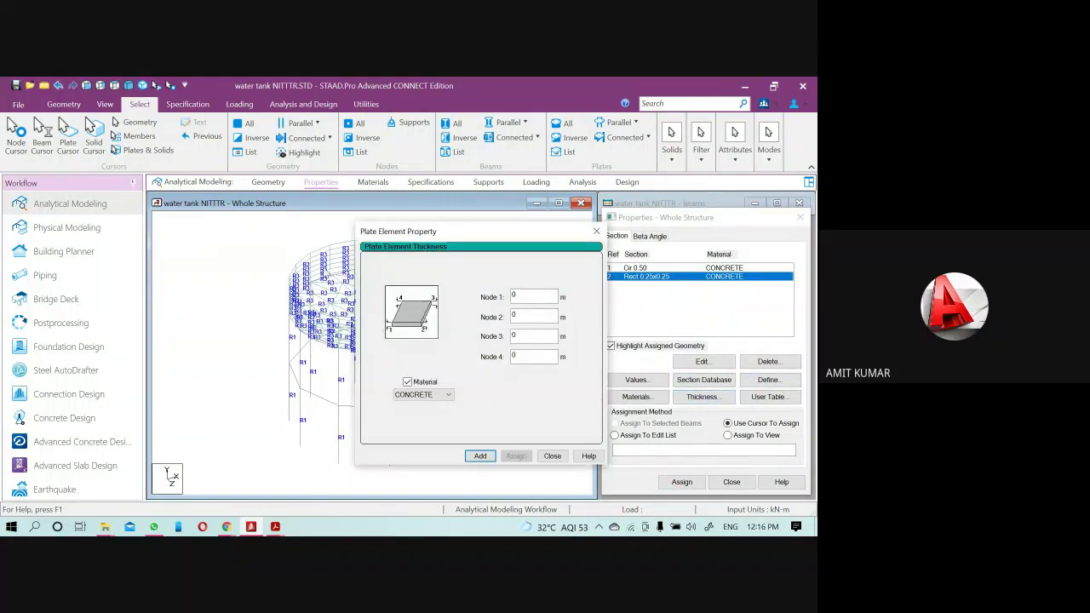
- Define two concrete plate thickness properties for the tank, one 0.20 m and one 0.15 m
double_click(523, 296)
click(480, 456)
key(BackSpace)
click(481, 456)
click(552, 457)
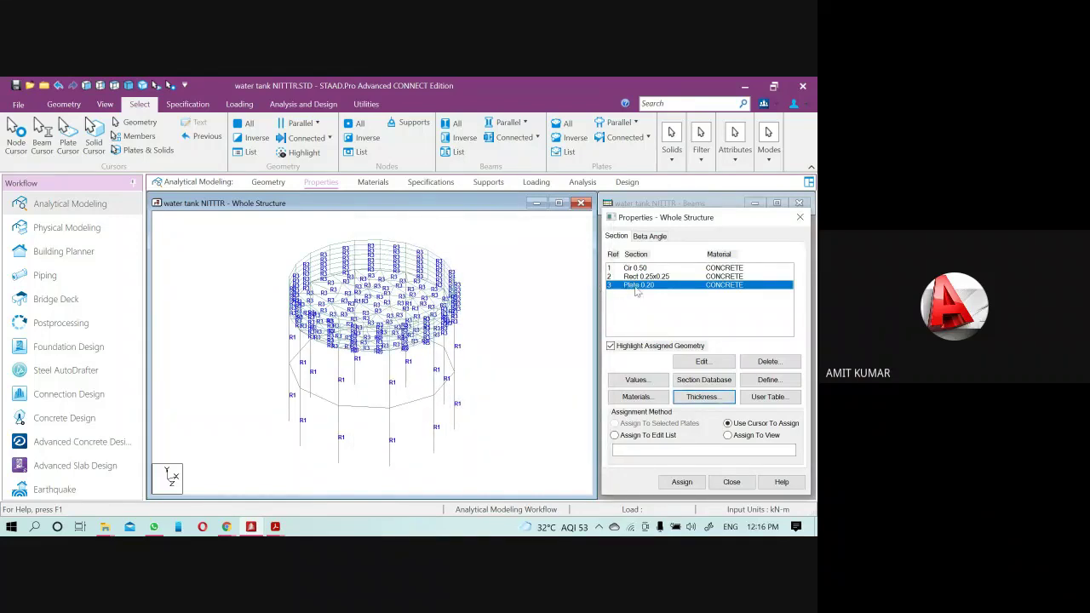
click(702, 397)
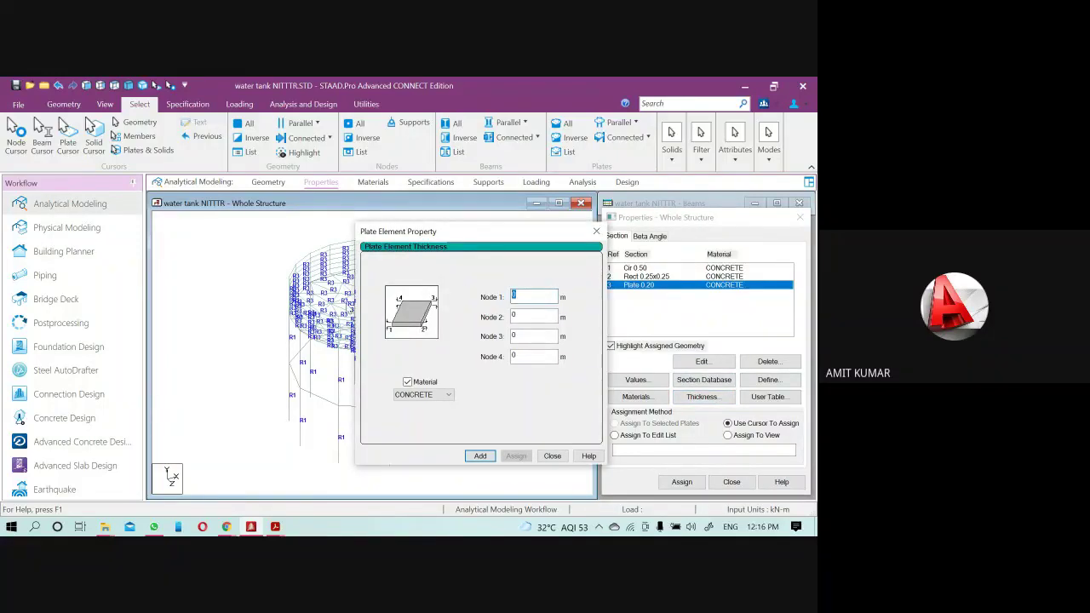
click(480, 456)
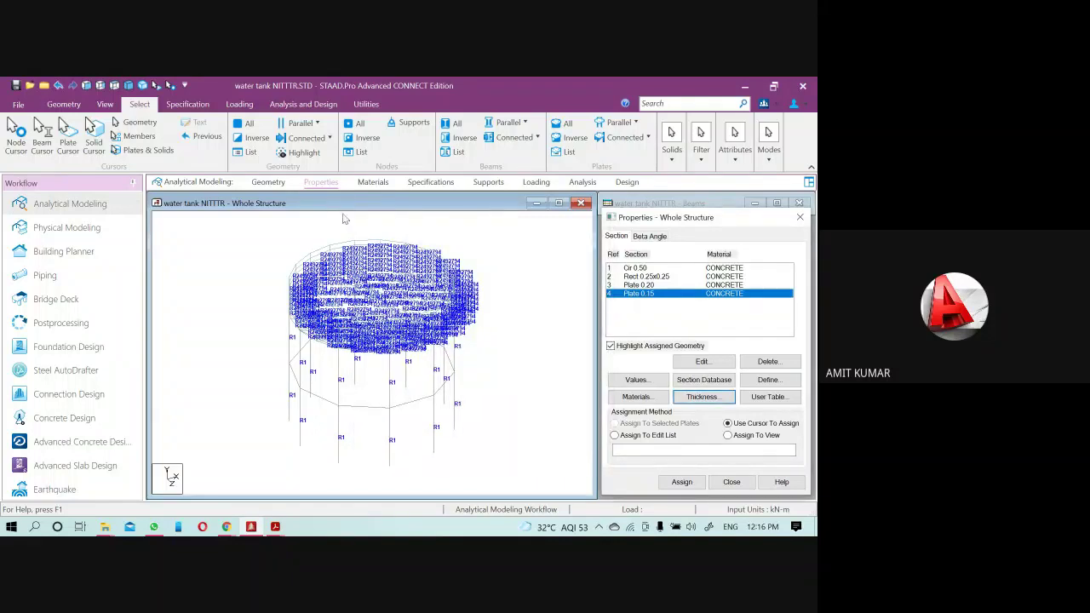
- Switch to the geometry layout and back to the section properties, and pick the 0.15 m plate section
click(269, 184)
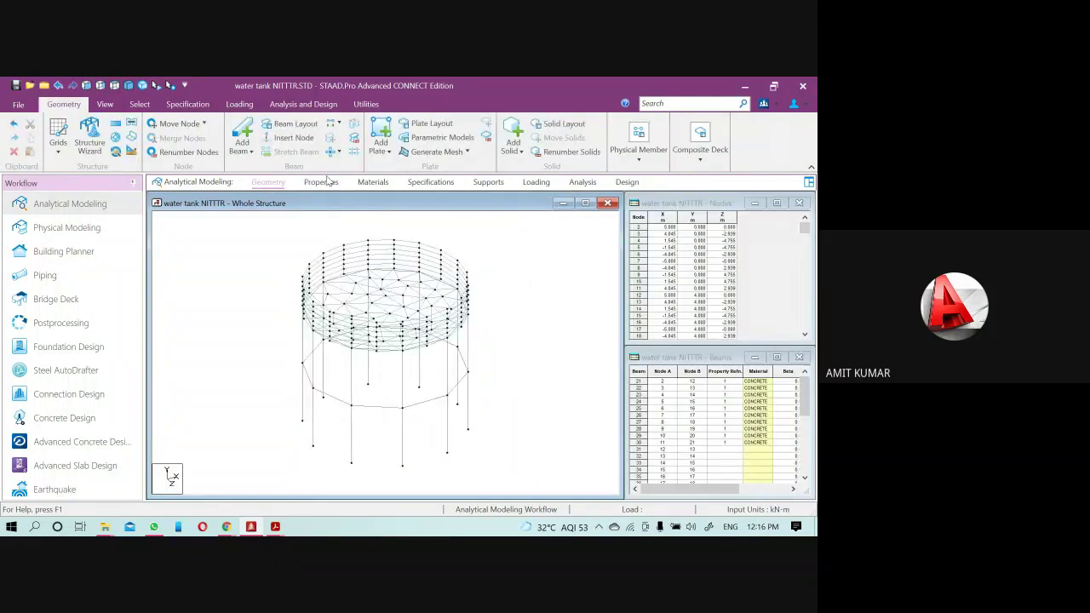
click(324, 182)
click(643, 294)
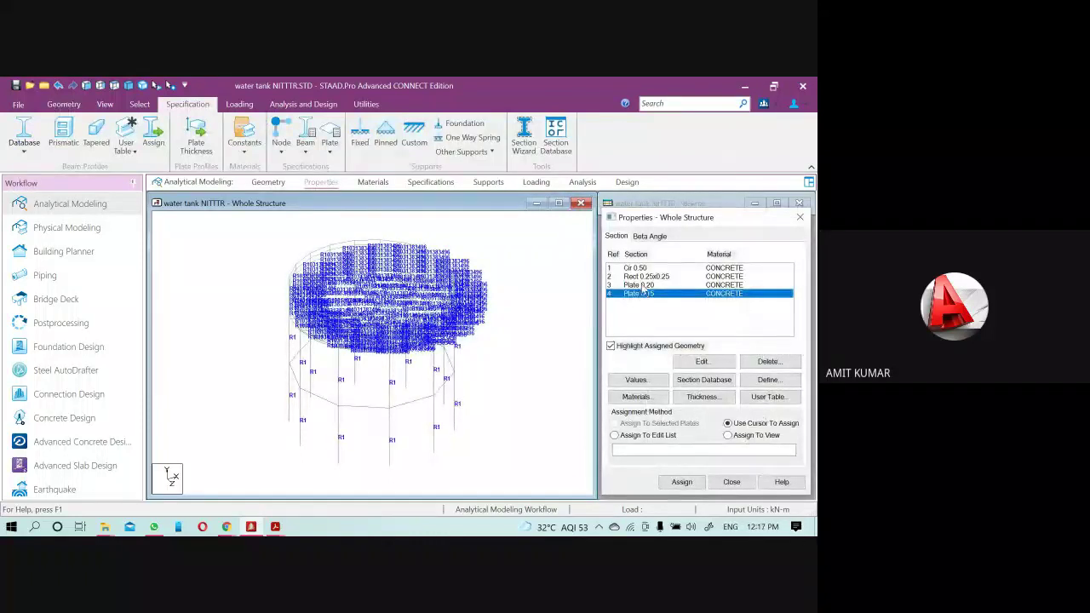
click(643, 293)
- Select all wall and base plates of the tank in the front view and check the selection in a rendered view
click(86, 86)
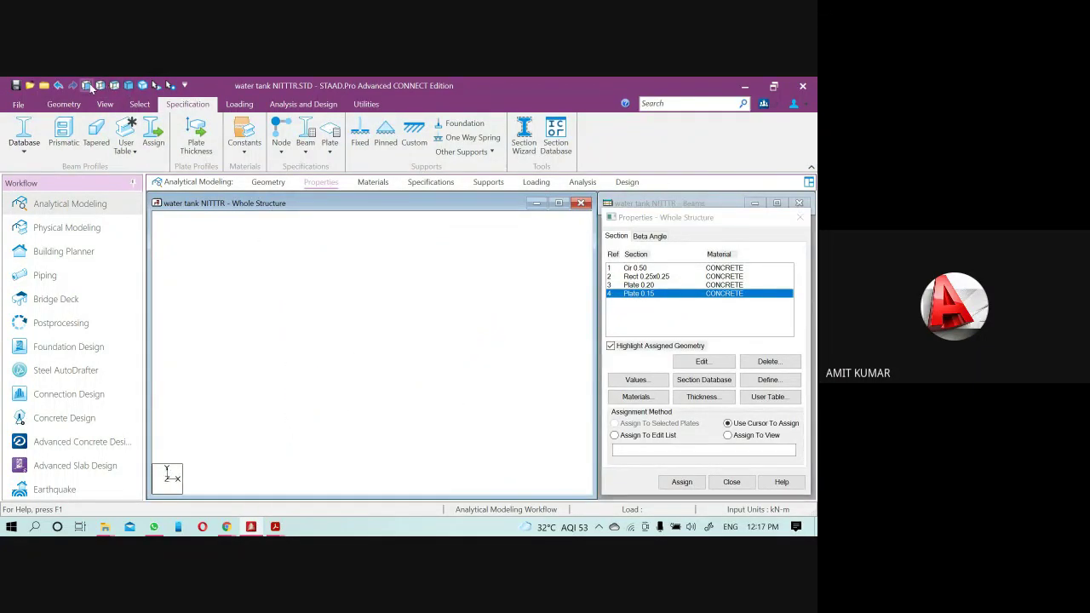
scroll(255, 260, up, 3)
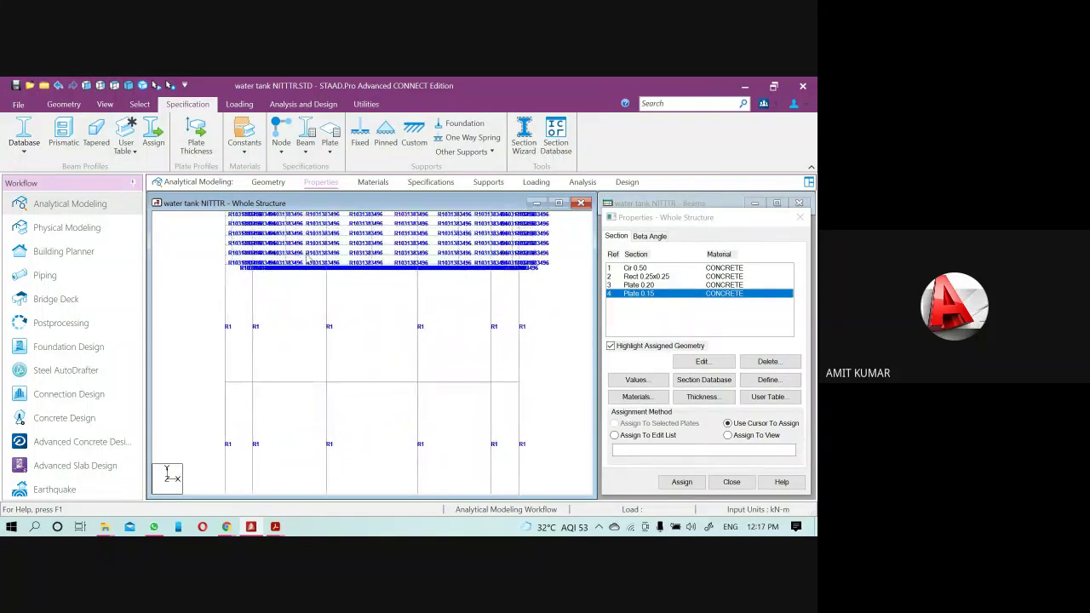
mouse_move(309, 306)
middle_down()
mouse_move(333, 341)
mouse_move(338, 387)
middle_up()
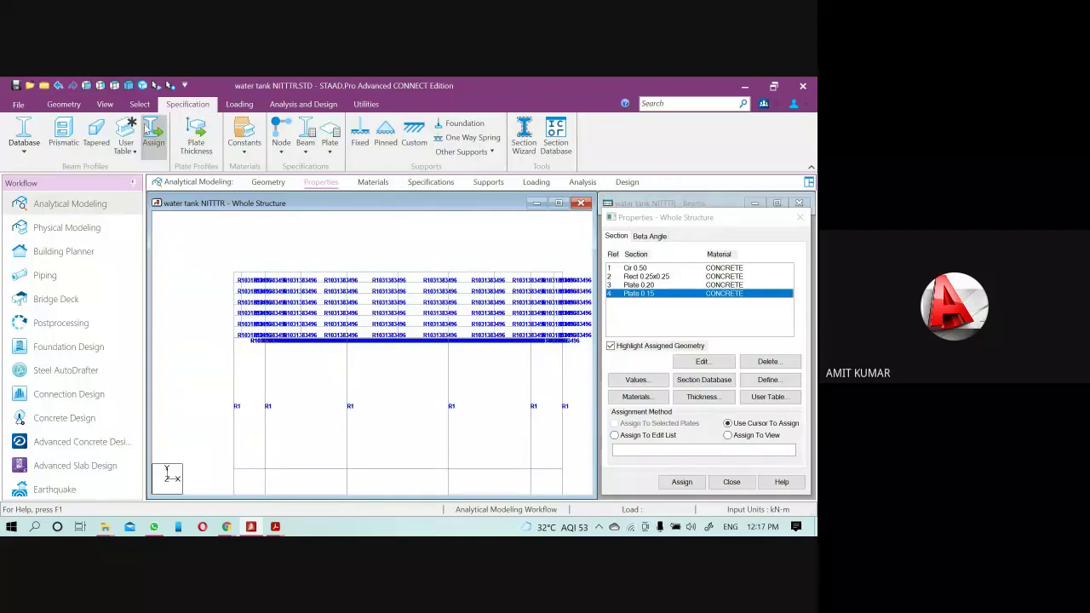
scroll(170, 231, down, 3)
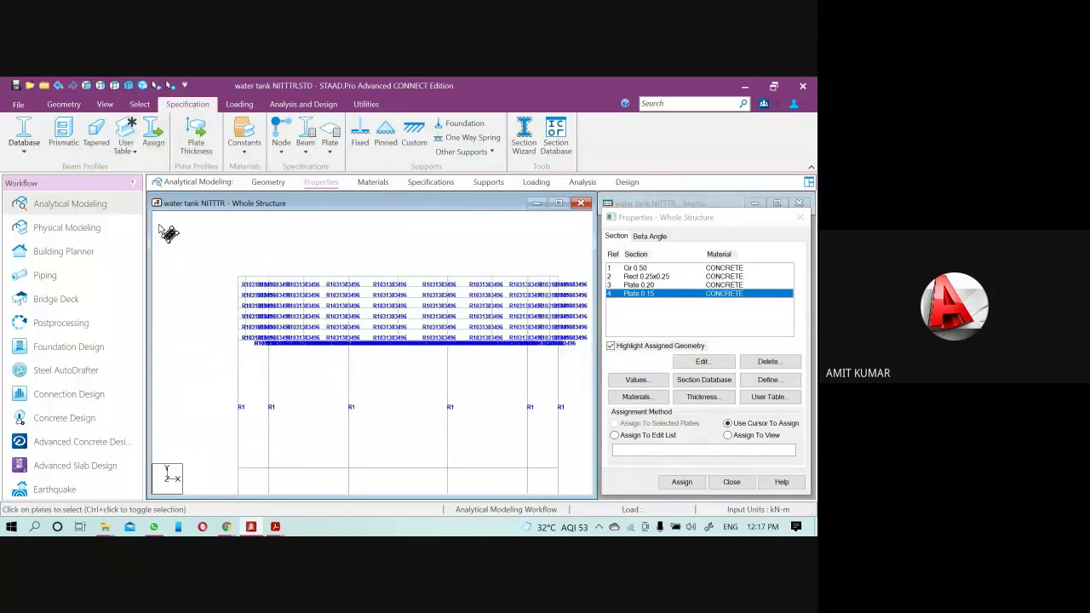
scroll(256, 283, up, 2)
scroll(330, 284, up, 2)
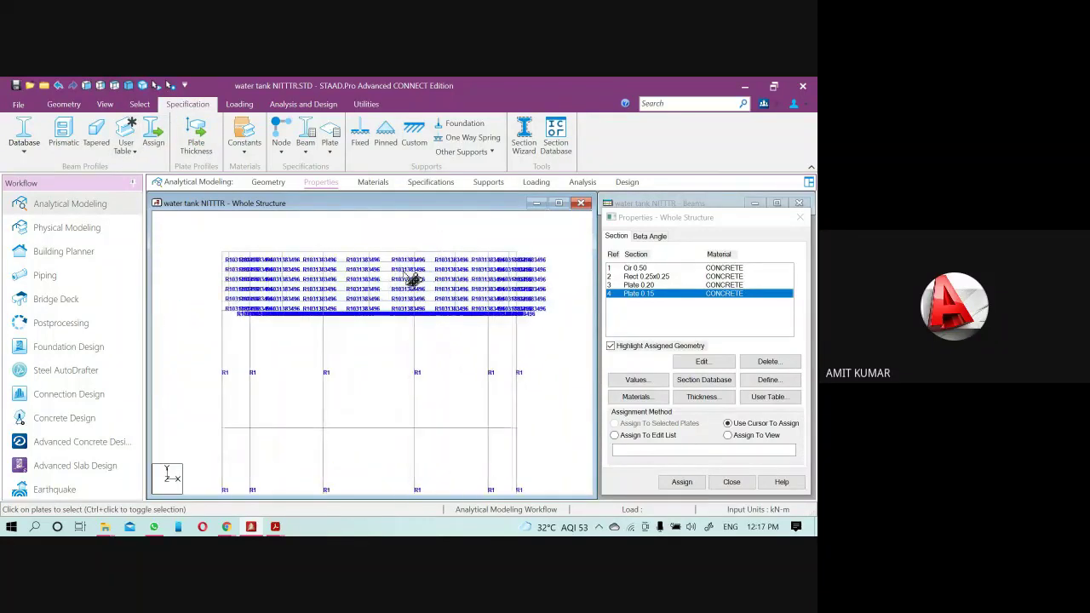
click(267, 181)
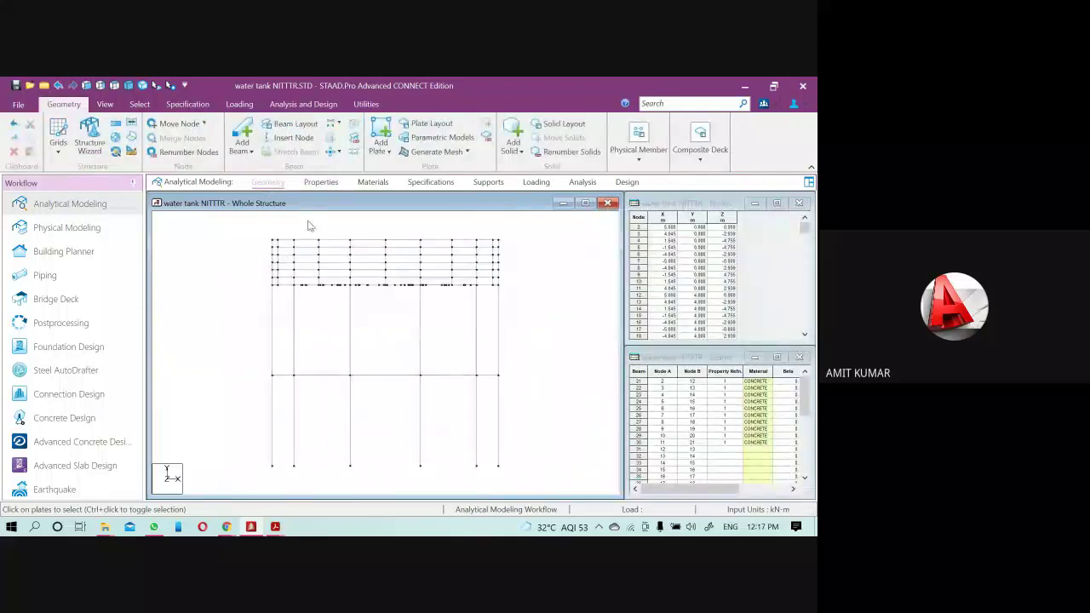
scroll(272, 248, up, 1)
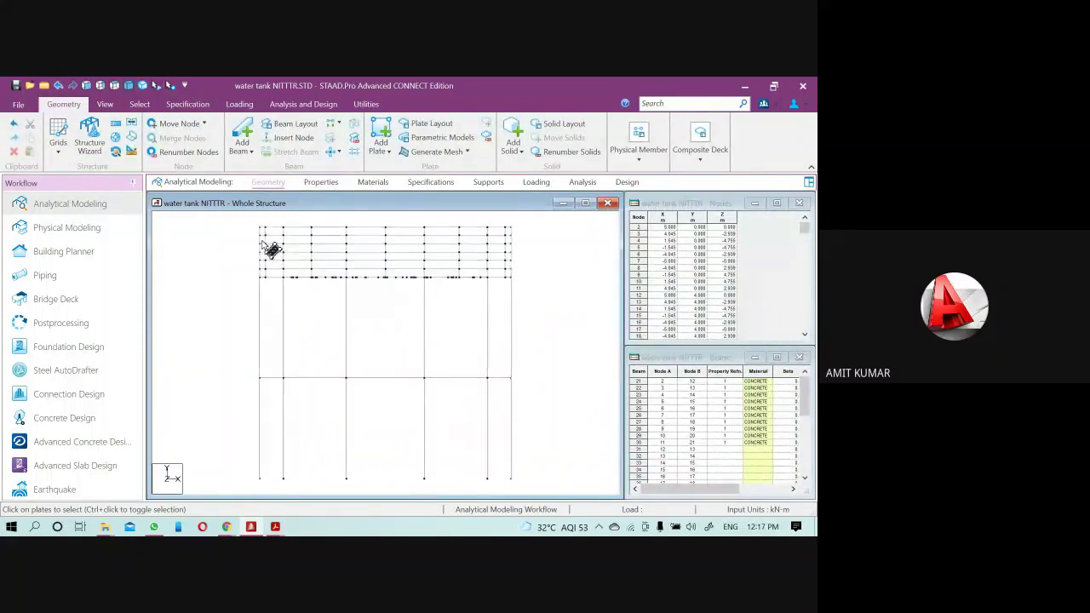
scroll(298, 281, up, 1)
drag(241, 216, 551, 294)
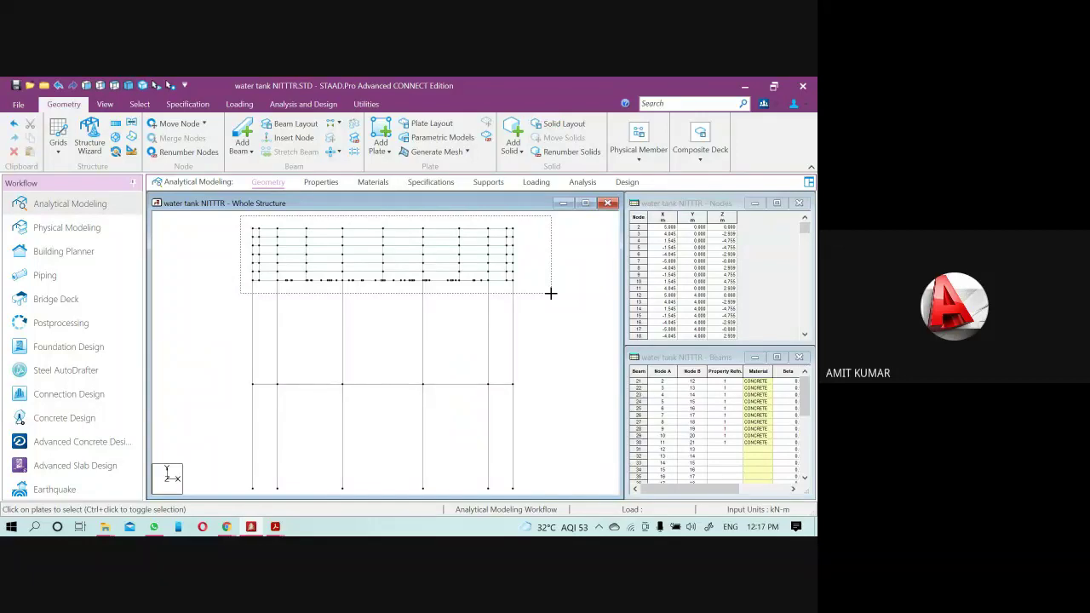
drag(550, 293, 552, 302)
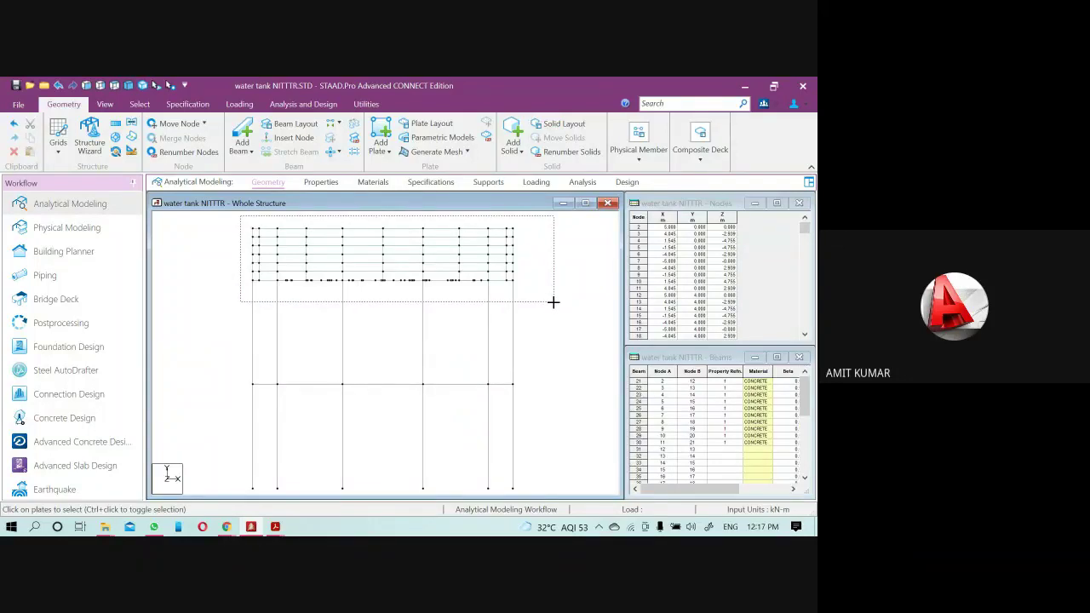
drag(553, 302, 554, 302)
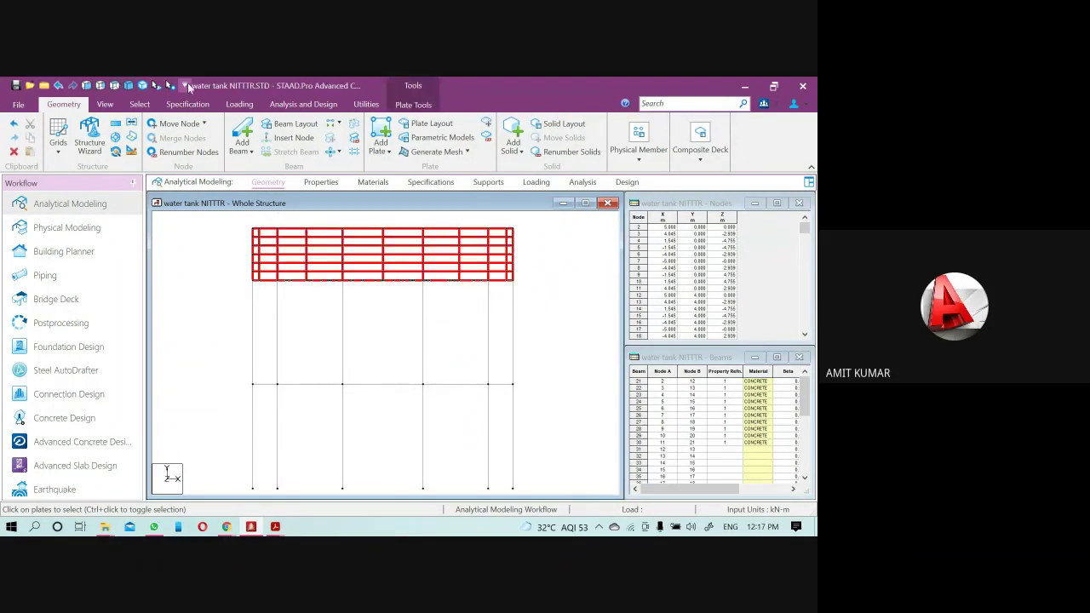
click(142, 85)
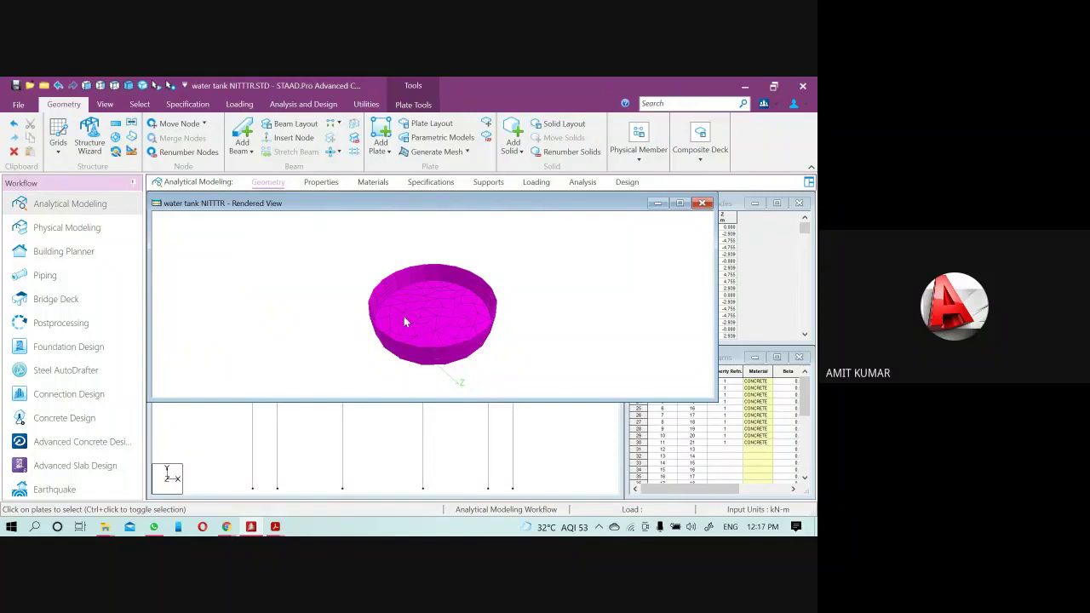
click(703, 203)
- Select only the tank's wall plates in the front view, and check them in isometric and rendered views
drag(238, 216, 538, 277)
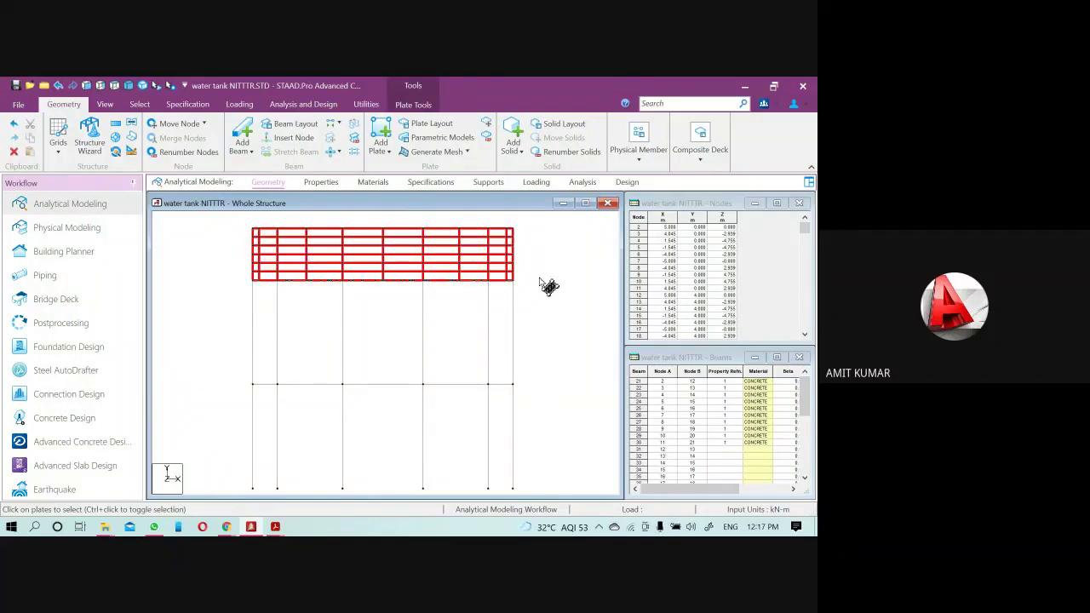
click(134, 89)
middle_drag(426, 292, 377, 284)
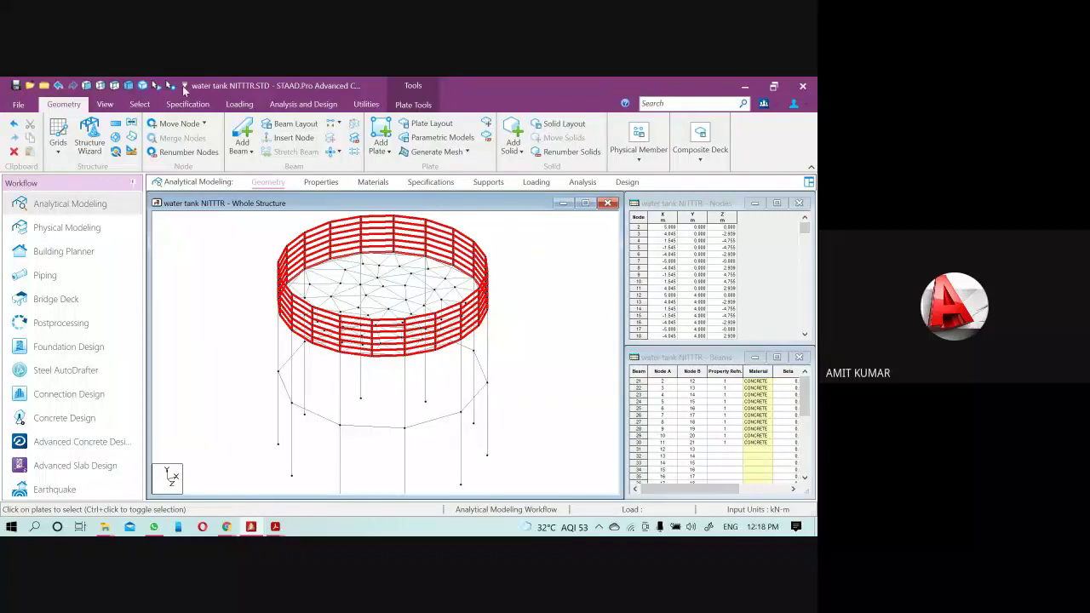
click(143, 86)
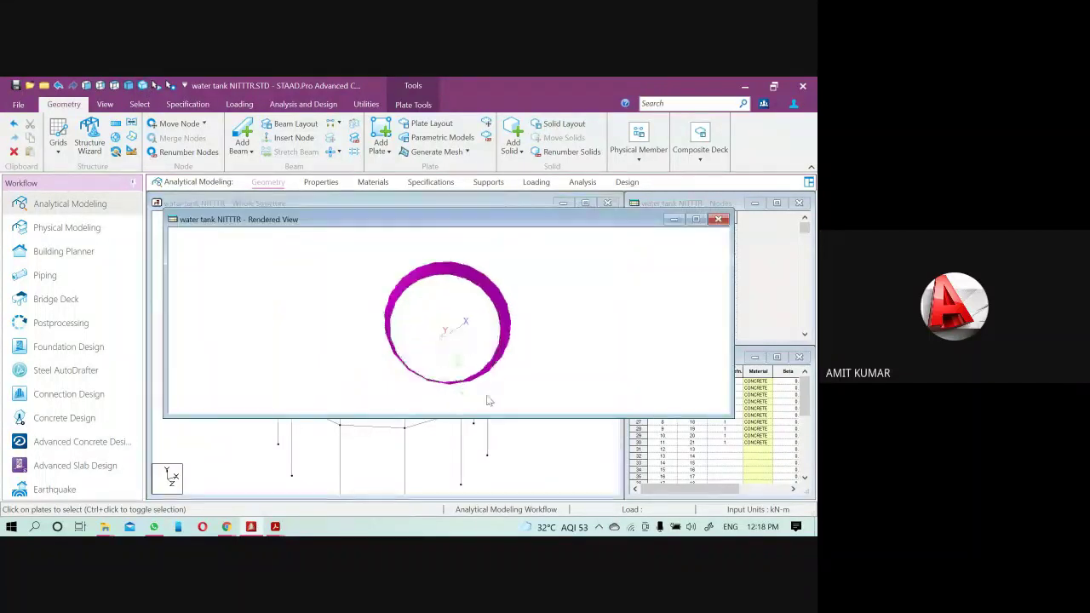
click(718, 219)
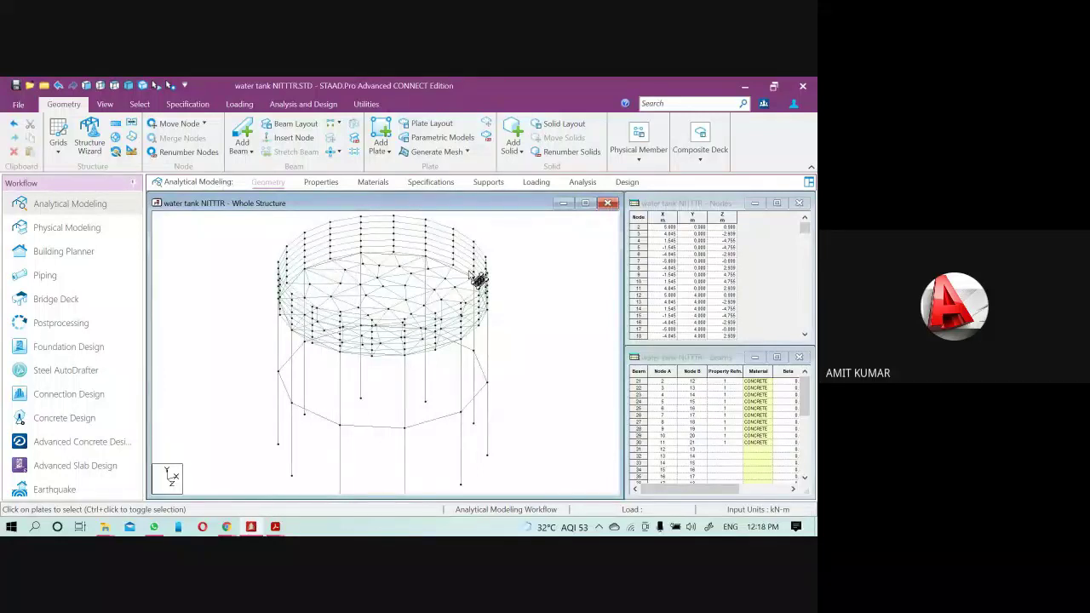
- Try to select the tank's base slab plates with a selection window in the front view
click(87, 87)
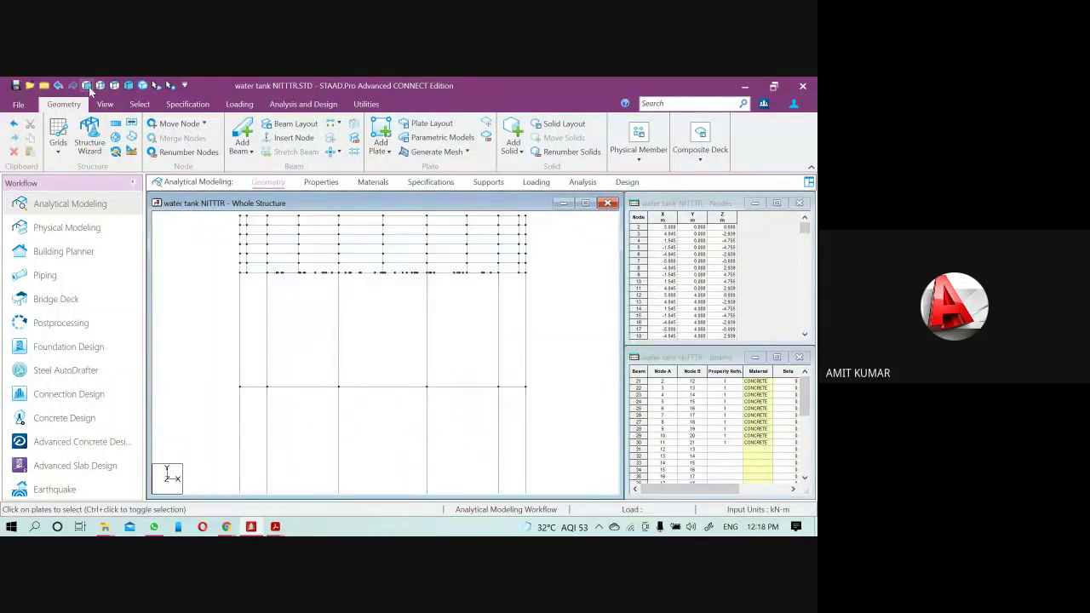
drag(558, 305, 203, 265)
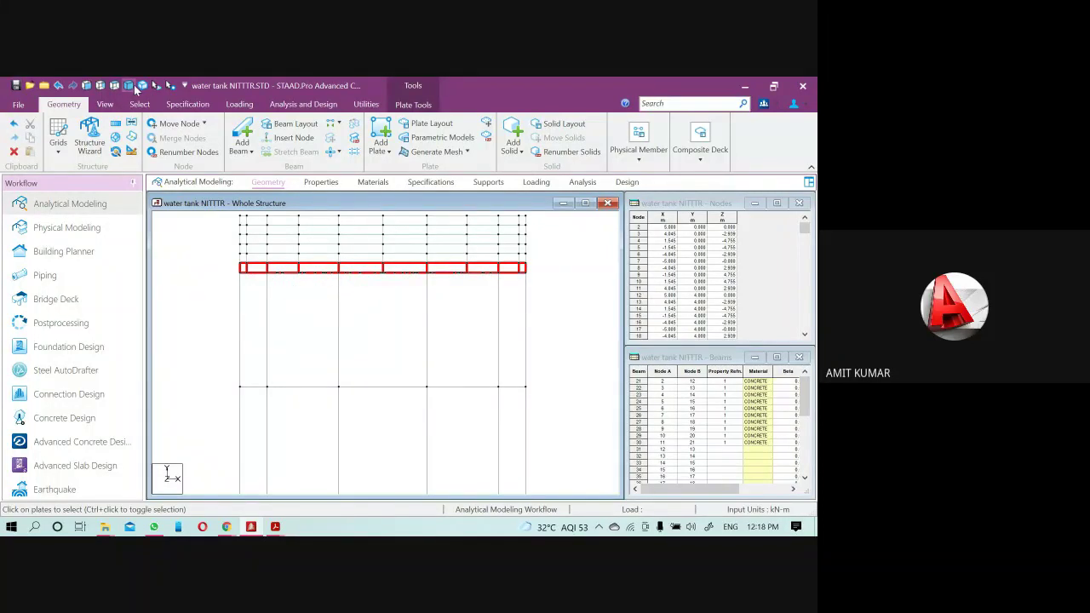
click(573, 341)
- Select just the base slab plates in the front view, check them in a rendered view, and clear the selection
drag(212, 288, 195, 270)
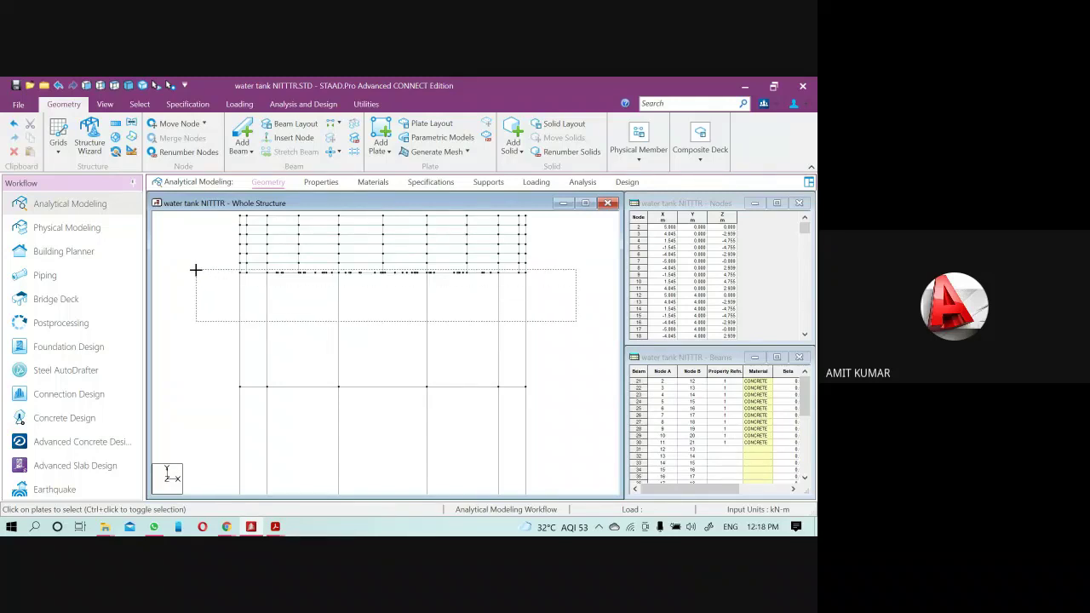
drag(196, 269, 197, 272)
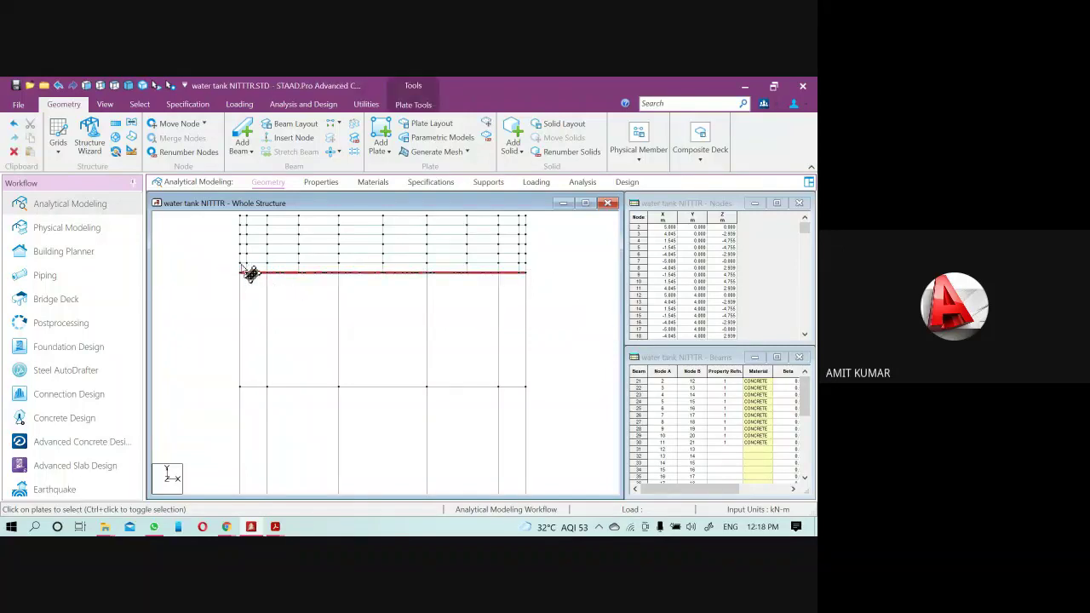
scroll(245, 277, up, 2)
middle_drag(267, 304, 320, 384)
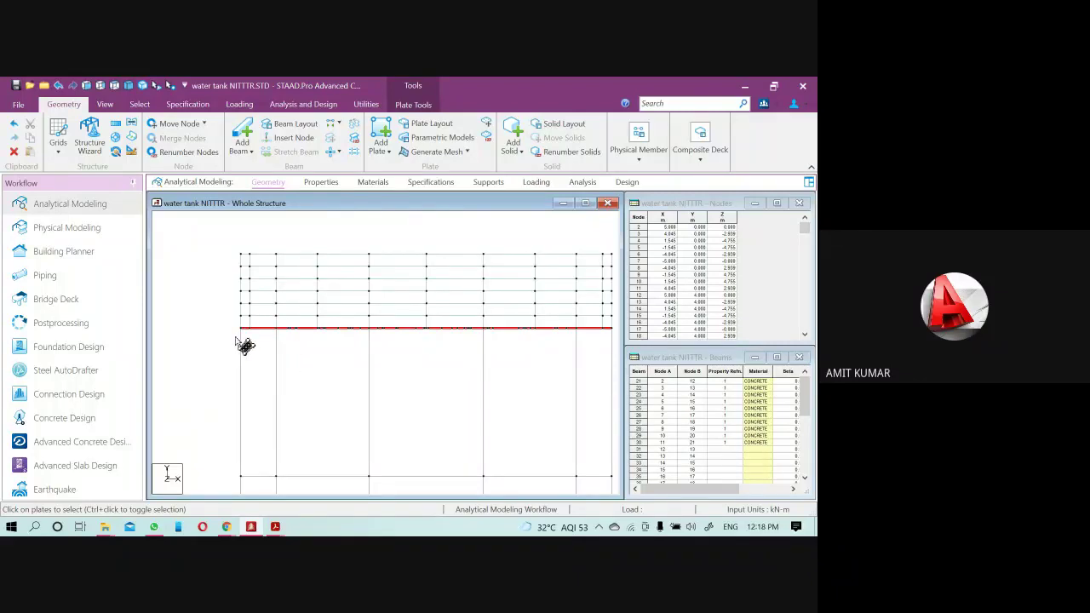
click(143, 87)
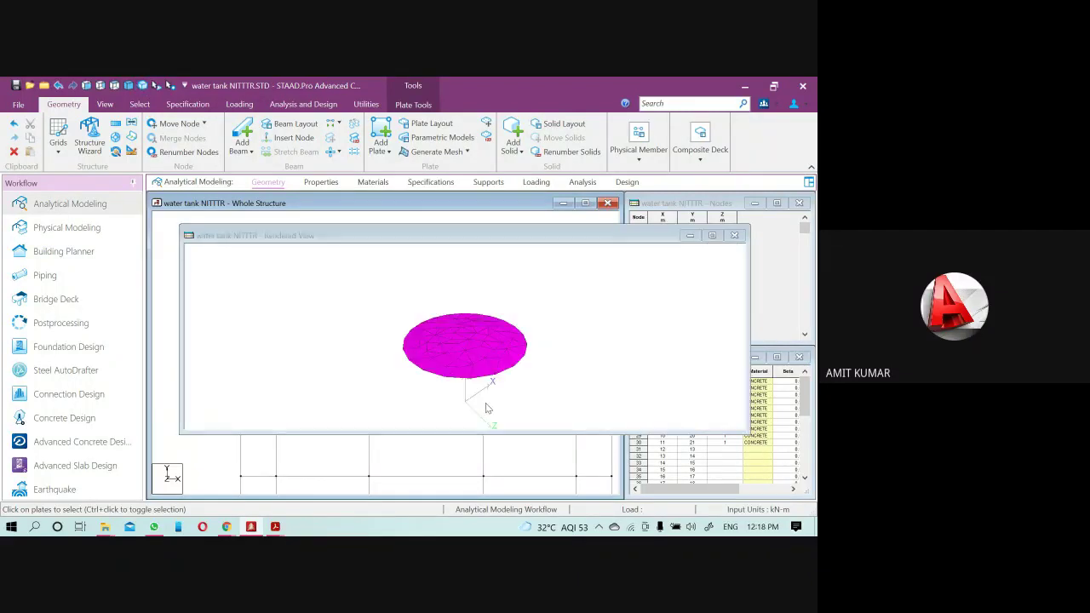
click(734, 235)
click(324, 231)
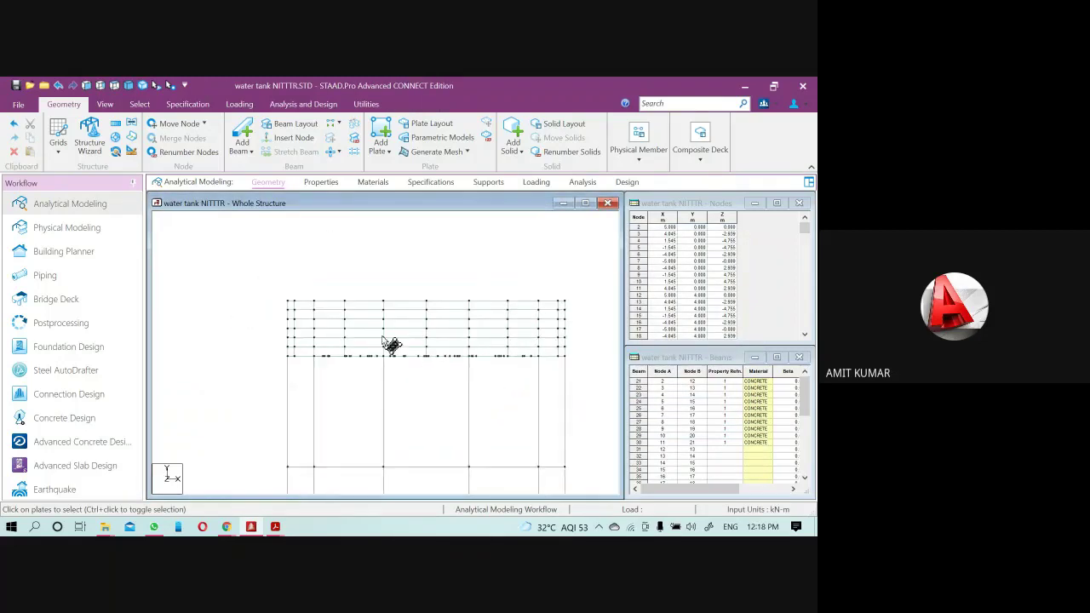
- In the isometric view, select the plates parallel to the XZ plane and clear the selection
scroll(370, 342, up, 3)
middle_drag(369, 342, 401, 343)
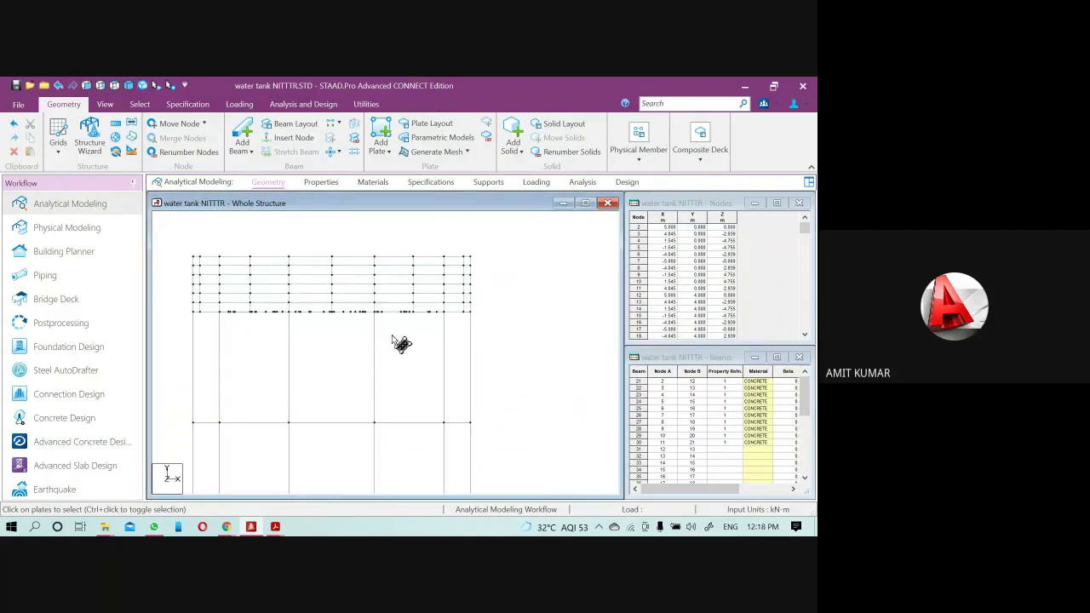
click(114, 86)
click(128, 86)
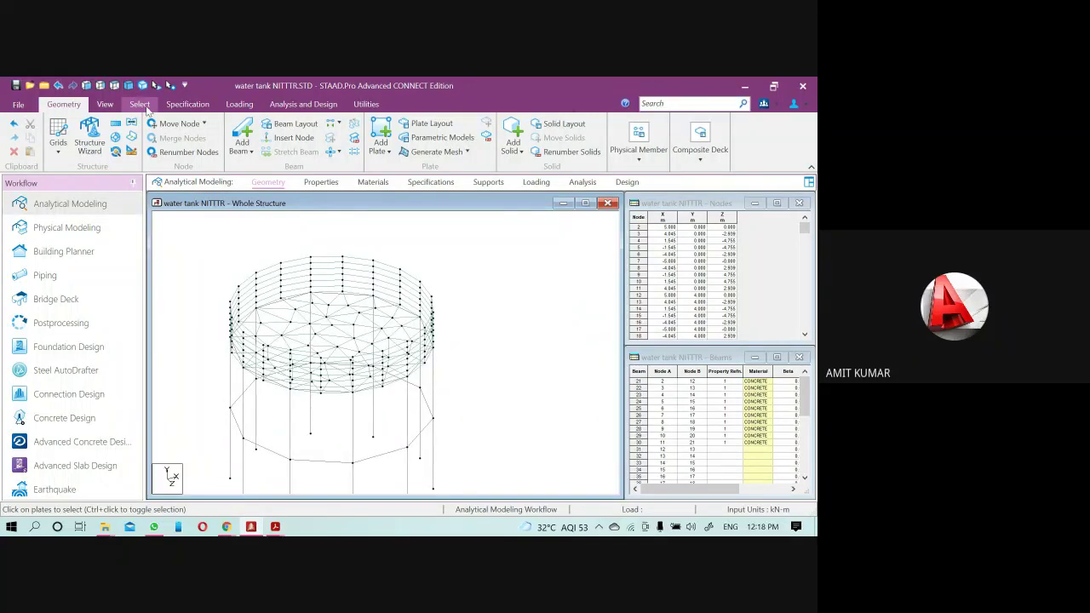
click(141, 105)
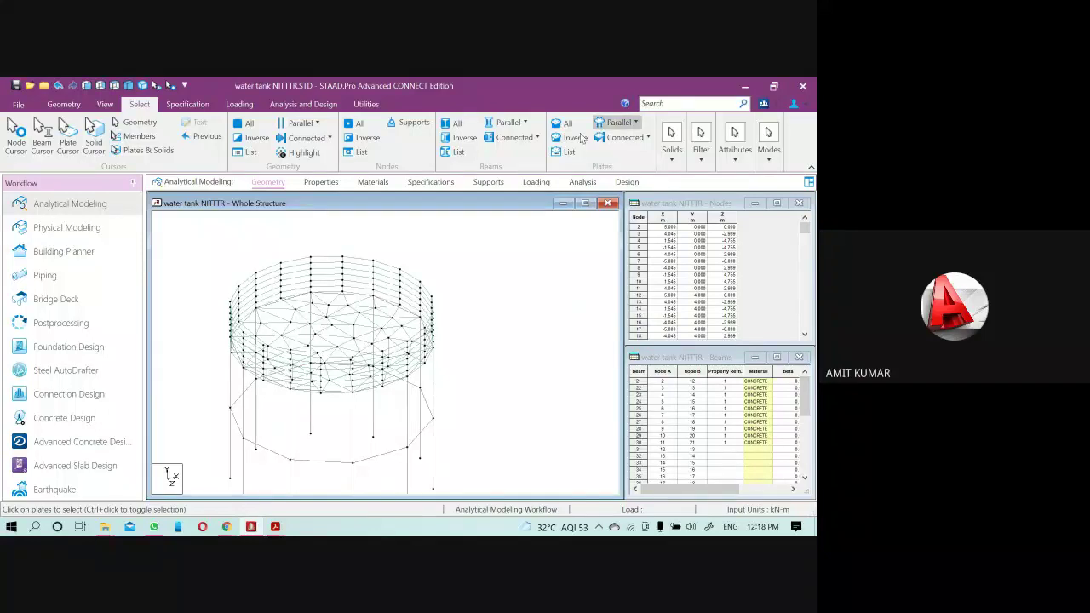
click(528, 122)
click(528, 121)
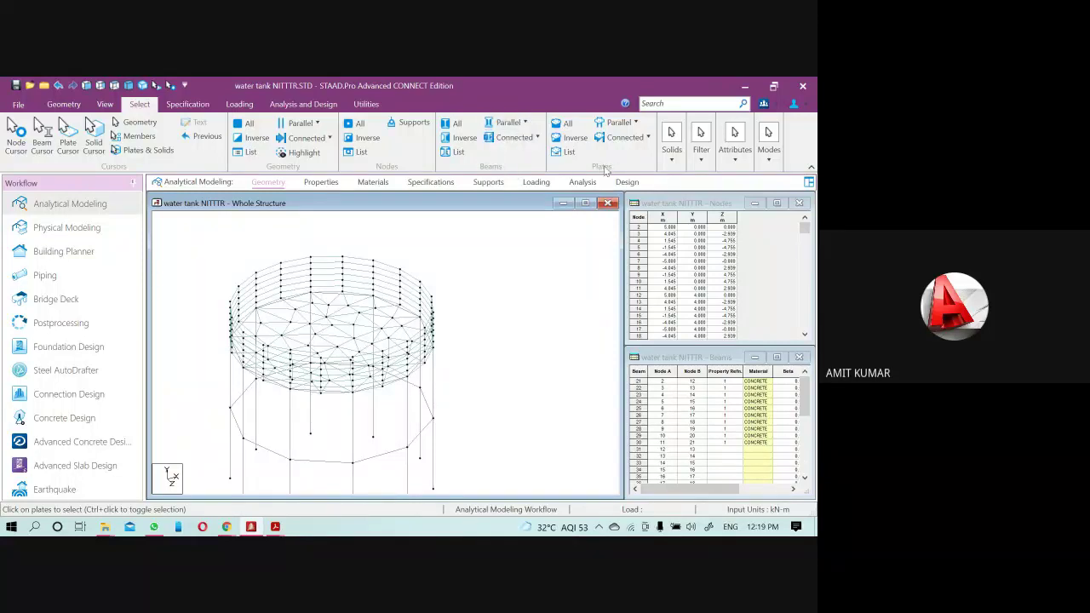
click(634, 124)
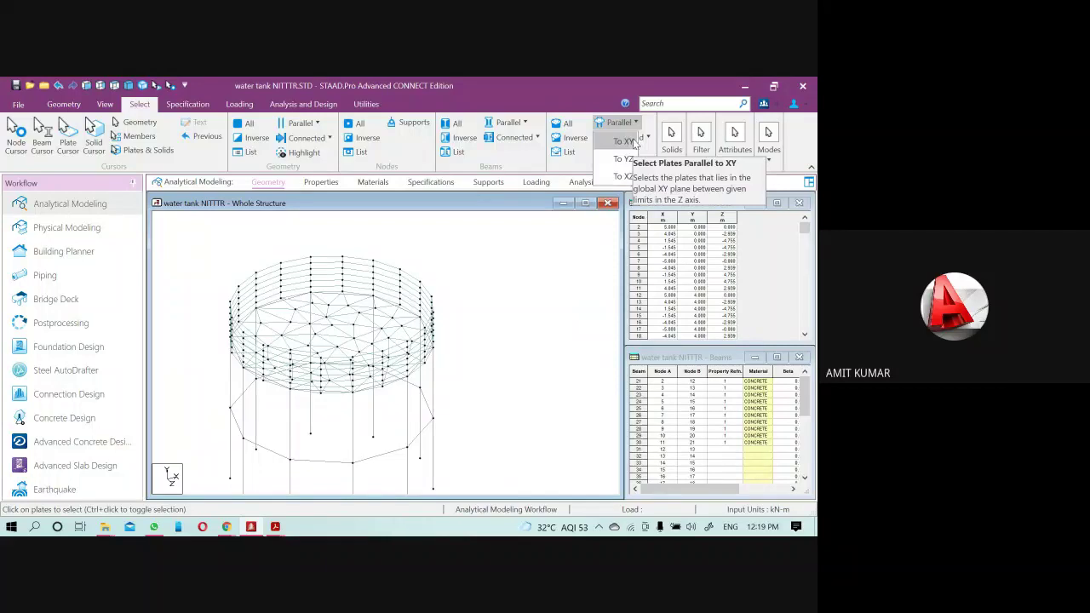
click(622, 177)
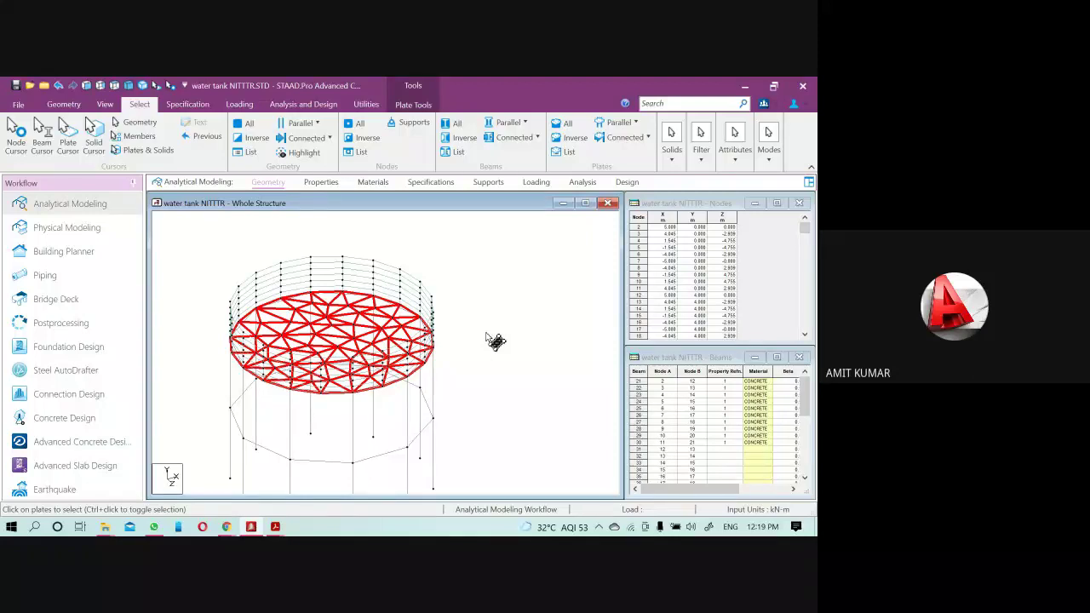
click(533, 287)
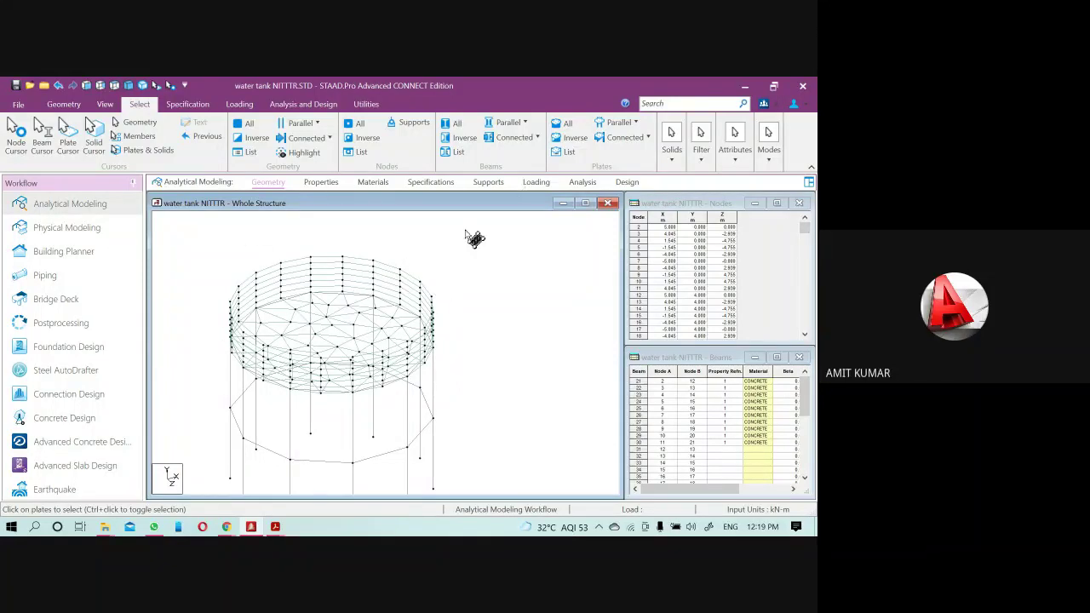
- Try to select the plates parallel to the XY plane, and those parallel to the YZ plane
click(633, 123)
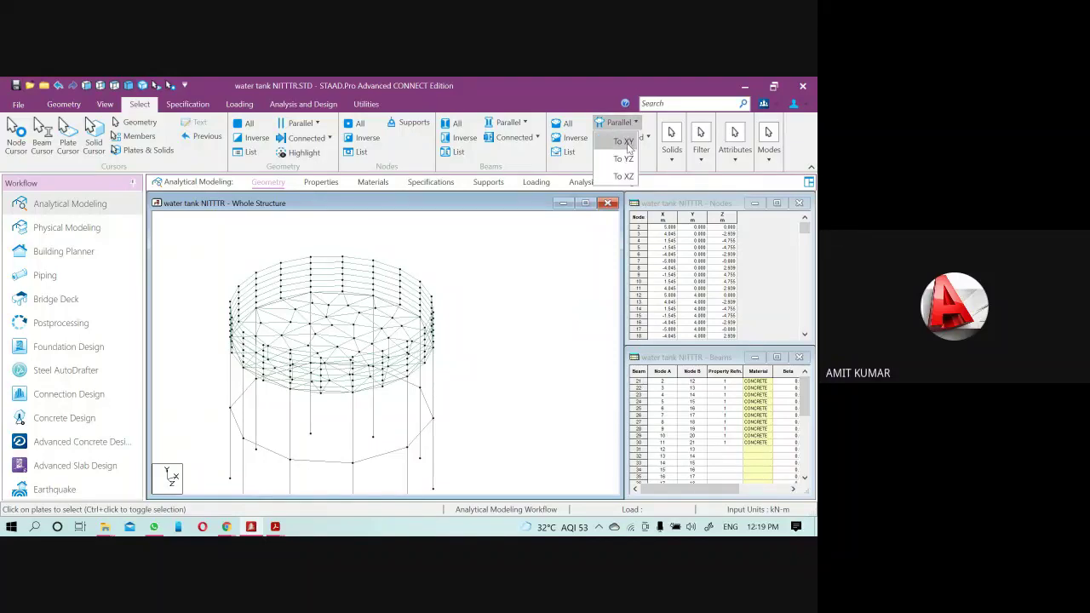
click(627, 143)
click(618, 124)
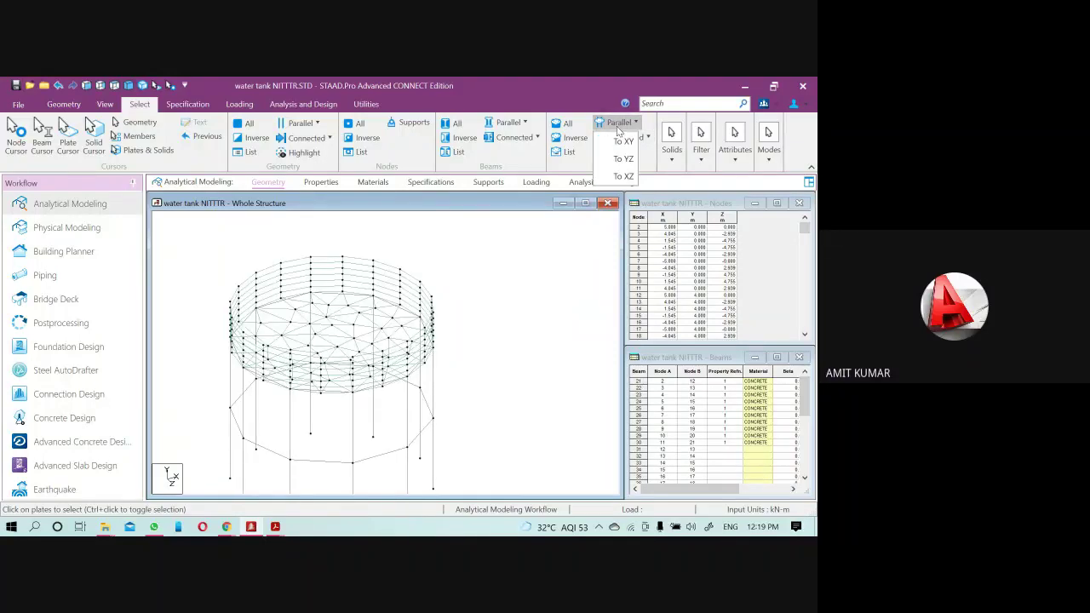
click(624, 161)
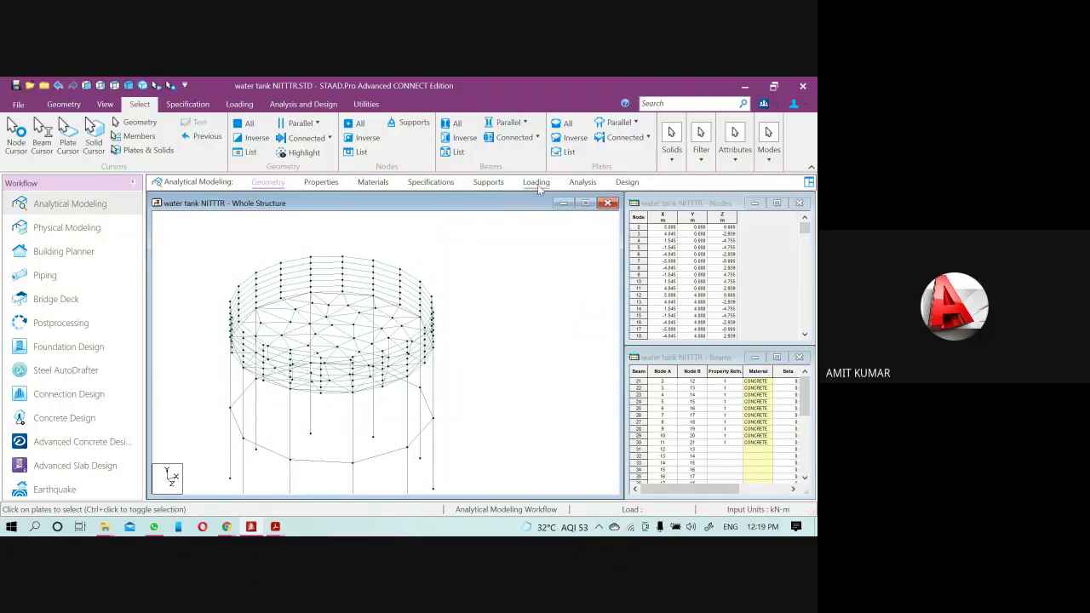
- Delete the Plate 0.20 thickness from the model's section properties
click(324, 182)
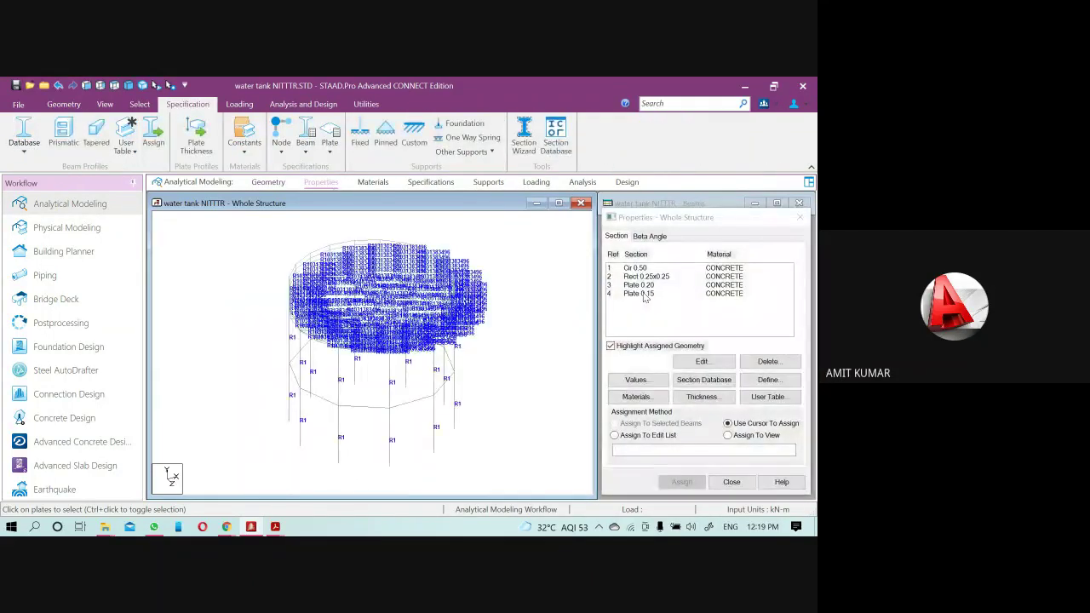
click(643, 286)
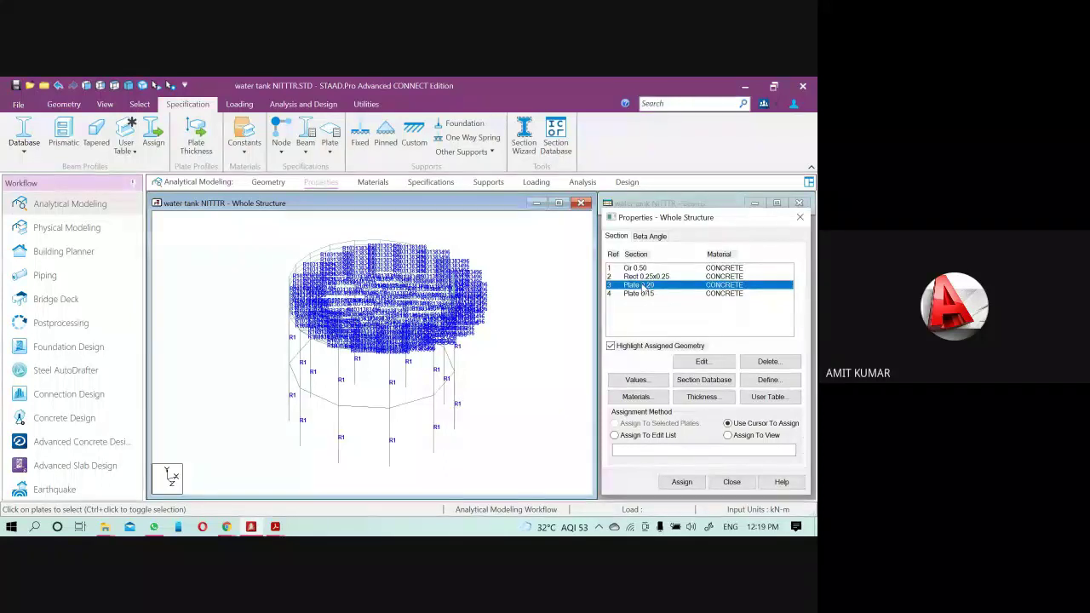
key(Delete)
key(Return)
- Assign the Plate 0.15 thickness to all plates in the view and clear the selection
click(644, 285)
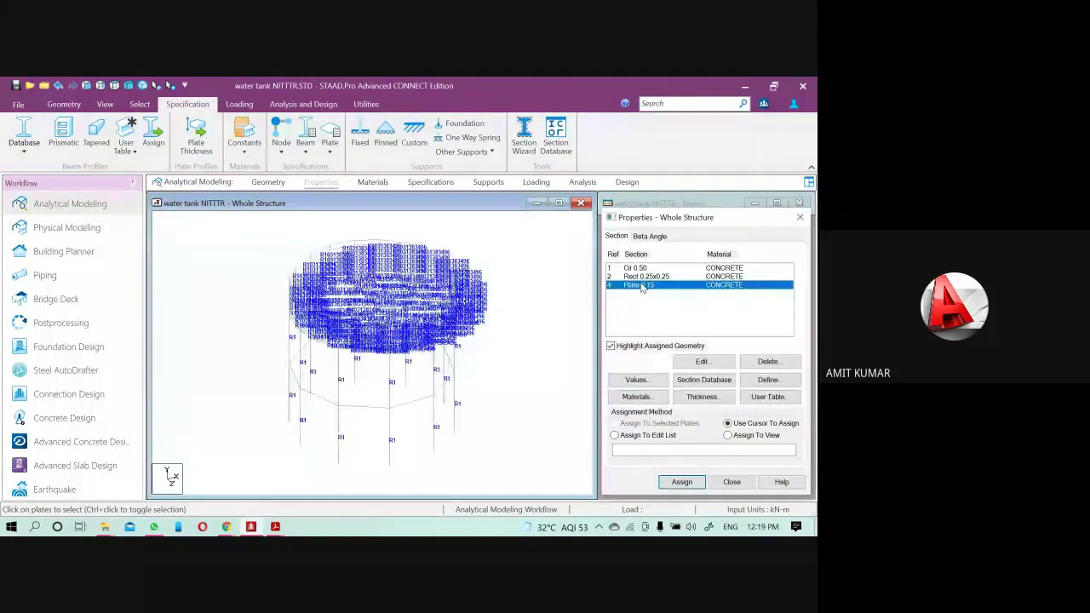
right_click(353, 258)
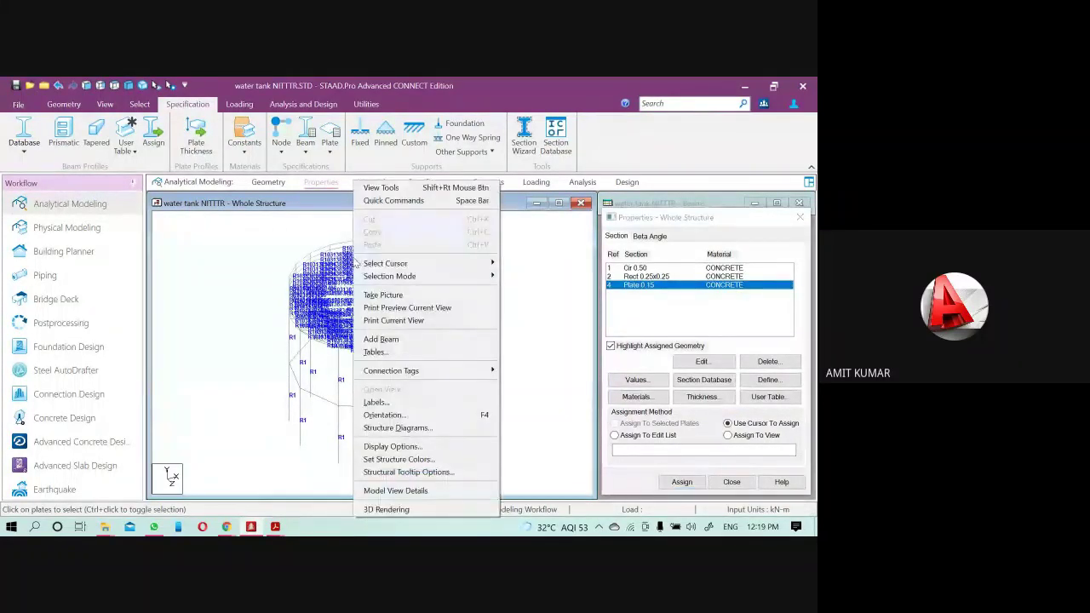
click(511, 280)
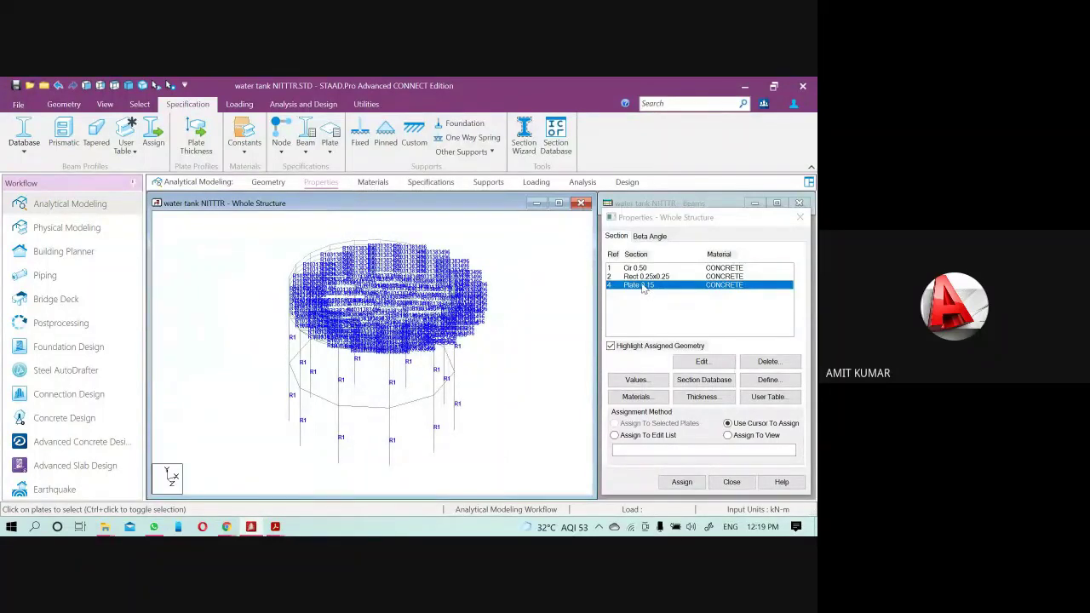
click(731, 435)
click(682, 482)
click(720, 384)
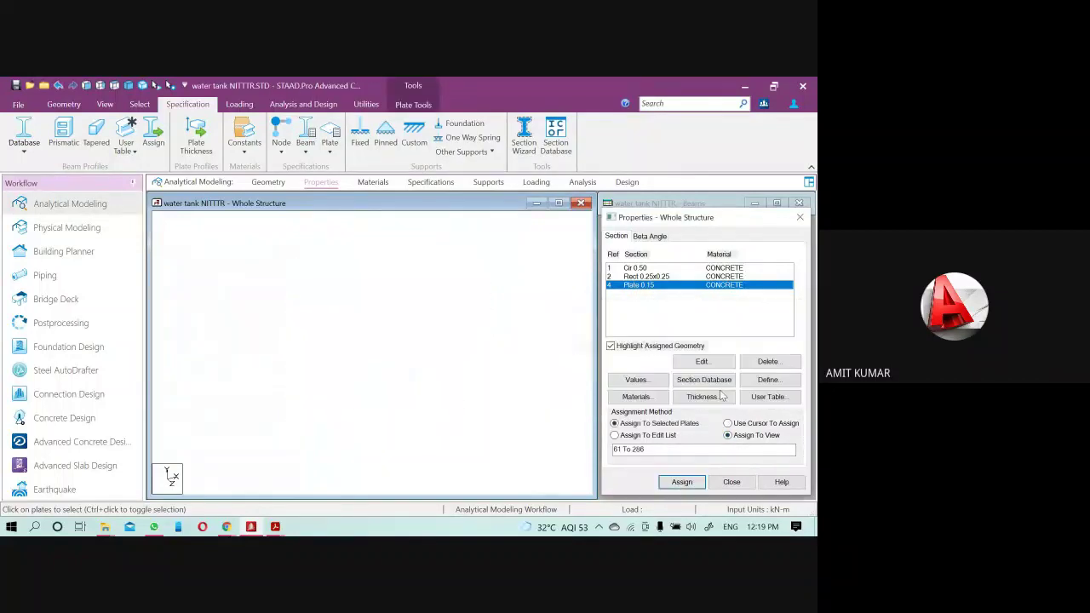
click(370, 308)
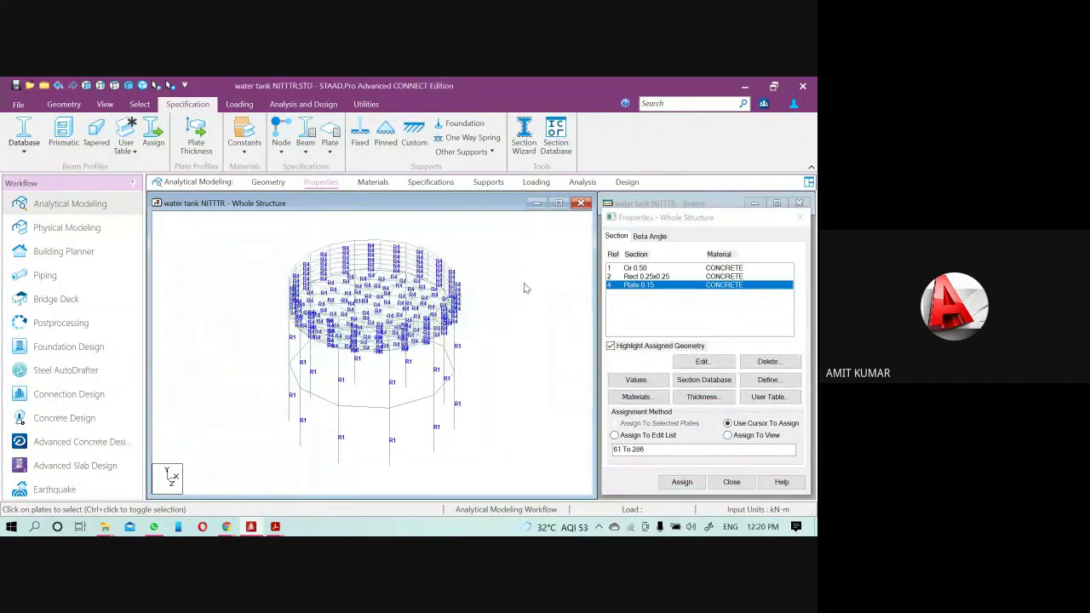
scroll(366, 276, up, 1)
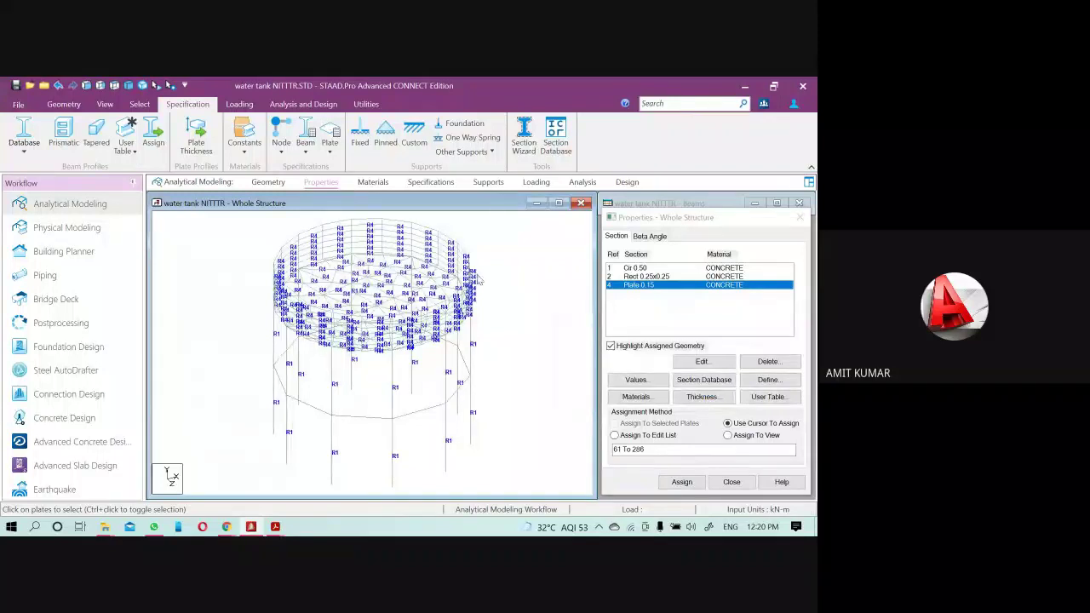
middle_drag(473, 271, 521, 257)
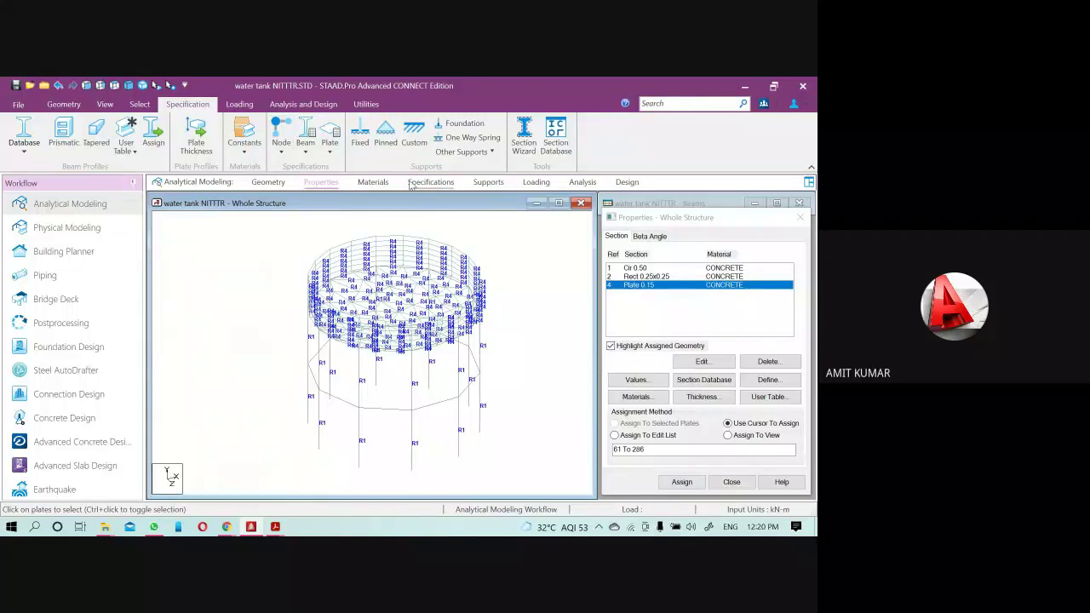
- Create a fixed support and make it the active support for assignment
click(488, 181)
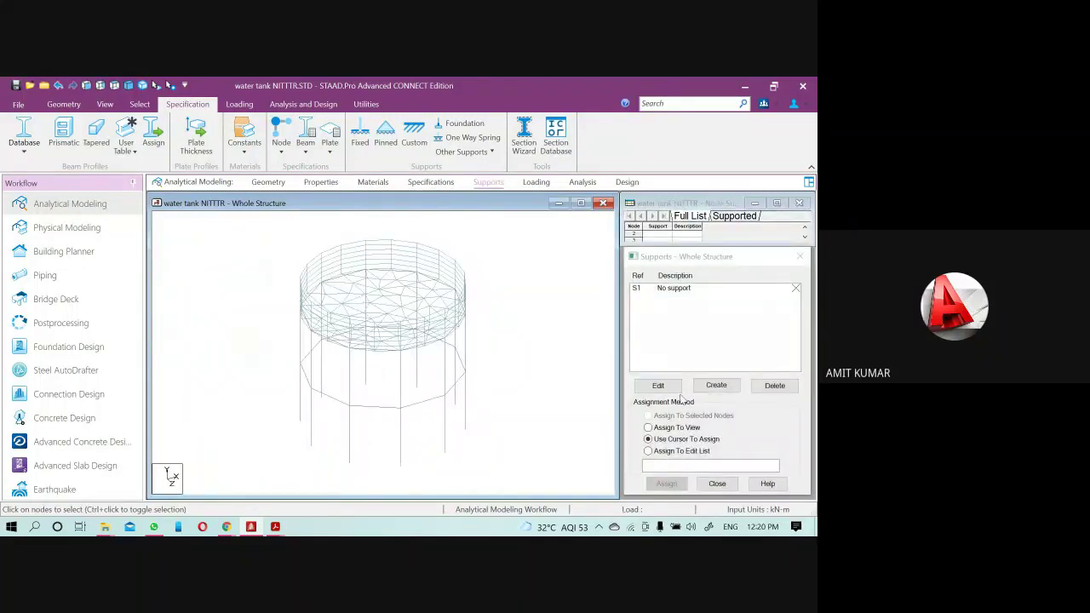
click(715, 385)
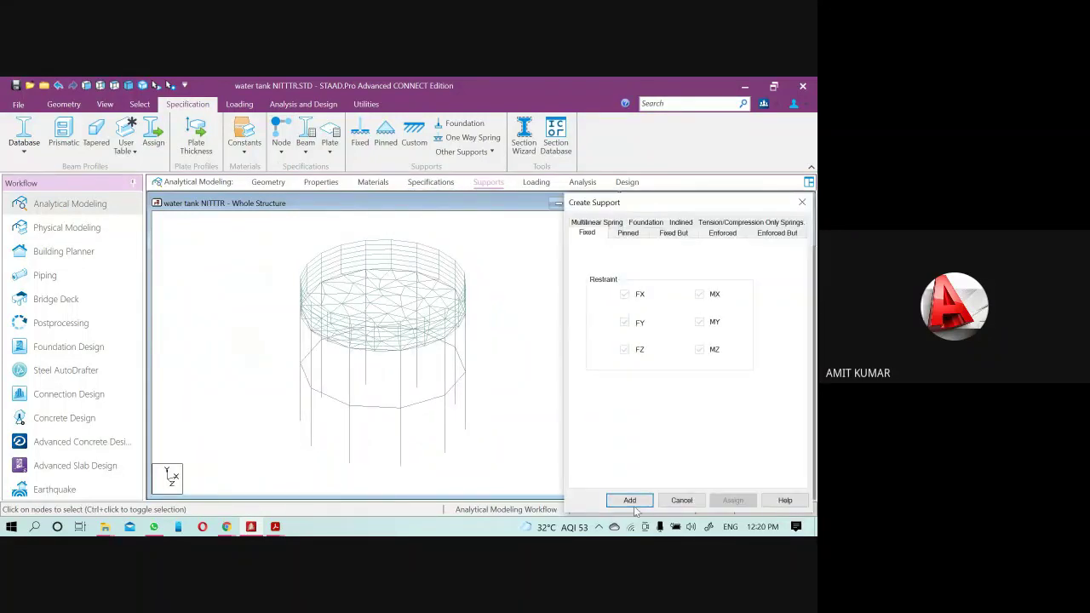
click(629, 500)
click(673, 297)
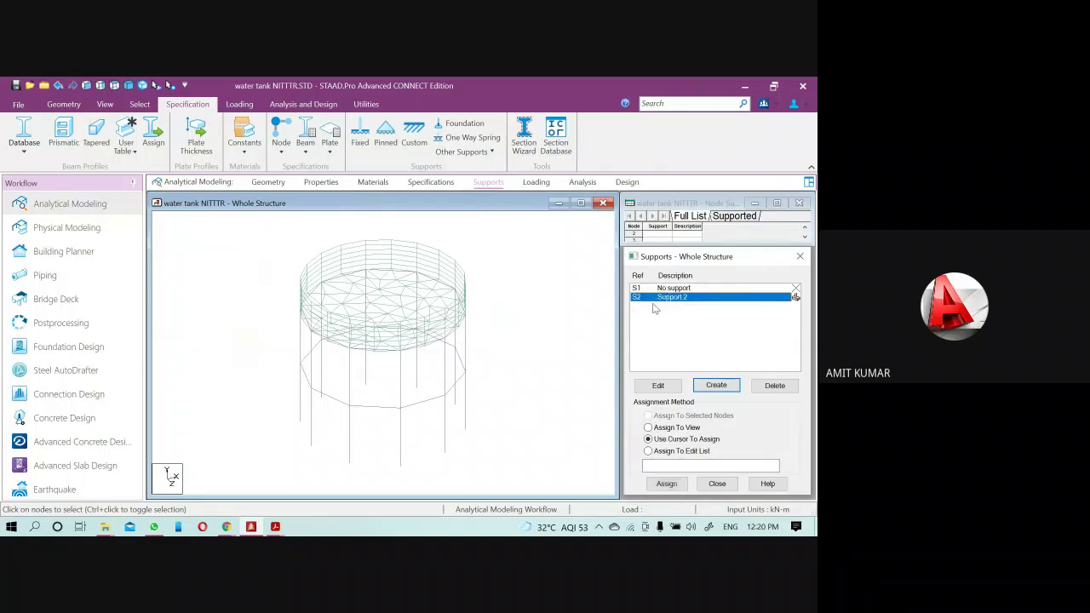
- In the front view, select all column base nodes and assign the fixed support to them
click(100, 85)
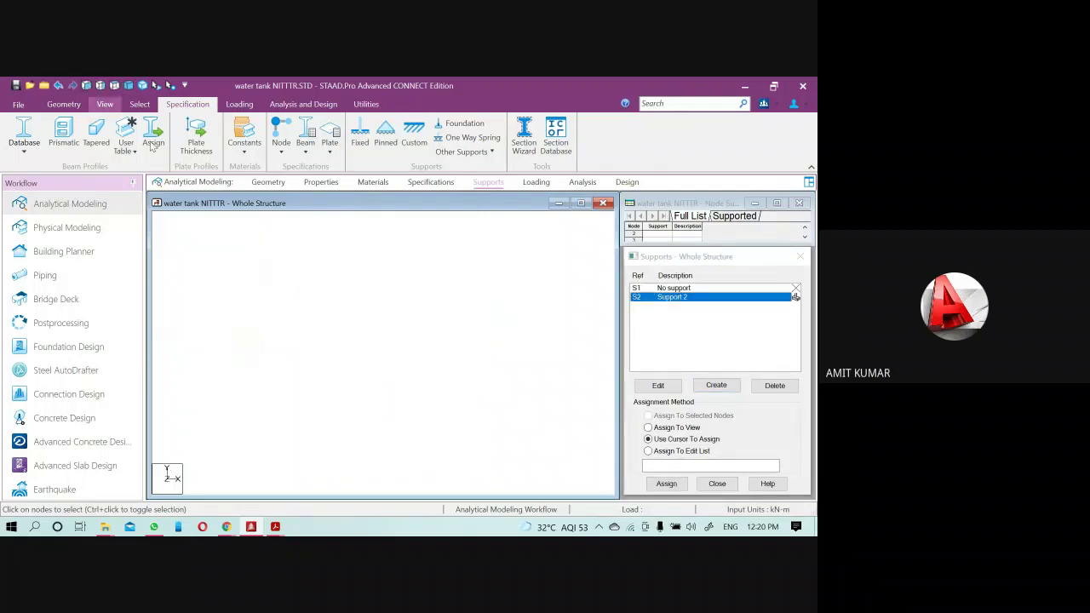
drag(503, 476, 245, 440)
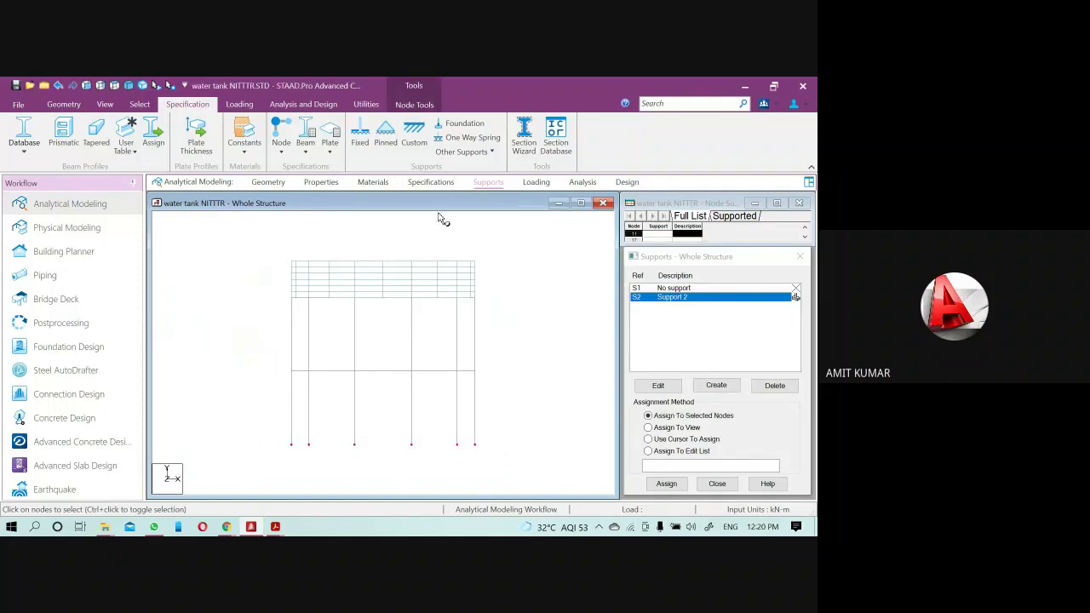
click(666, 483)
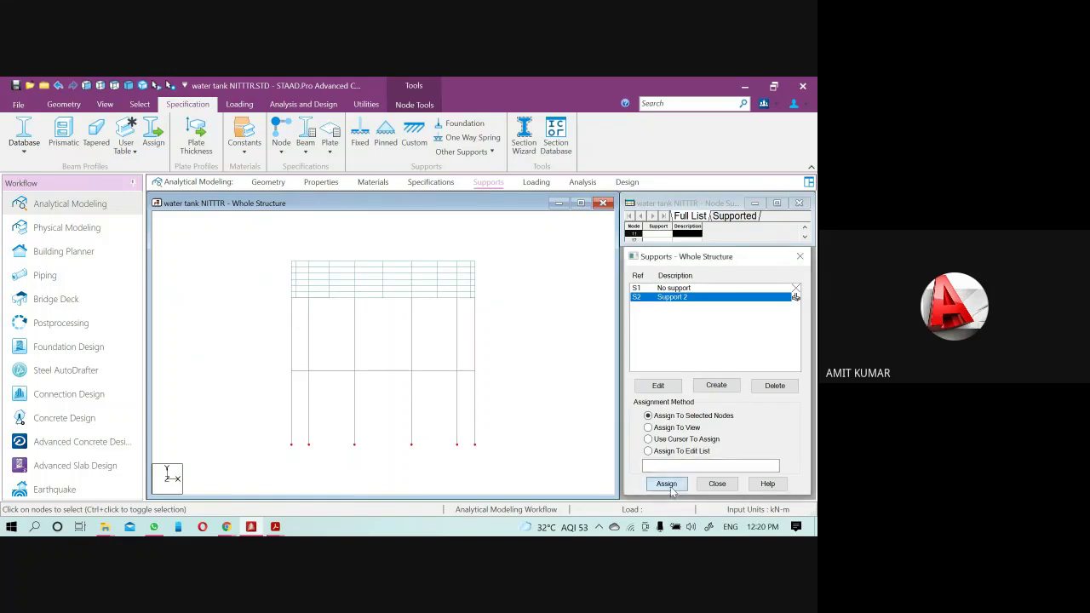
click(724, 412)
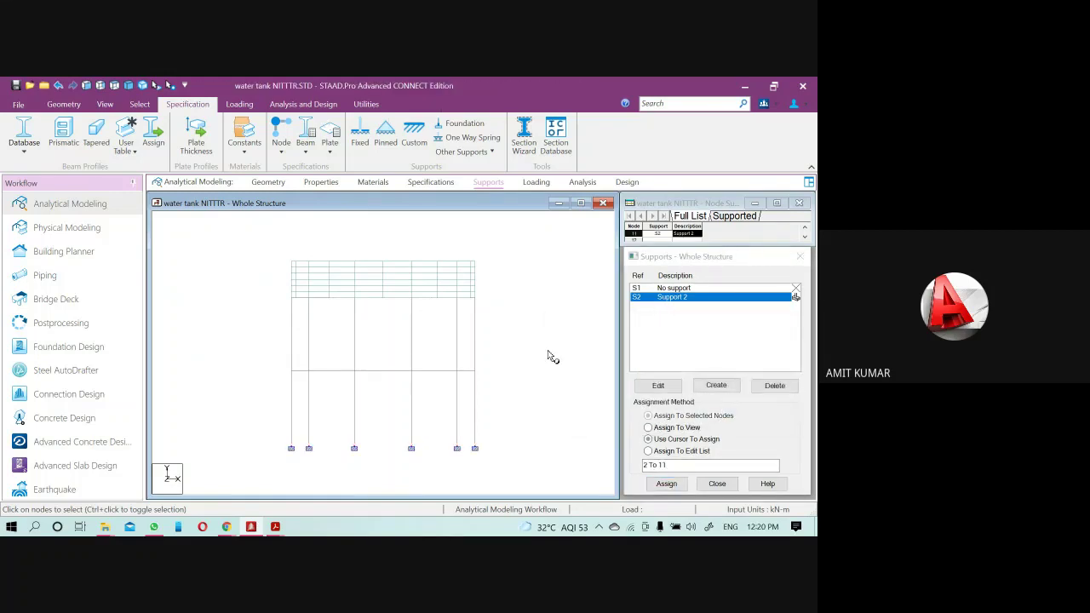
- Open the load definitions, show the model in isometric view, and select the load case details
click(536, 184)
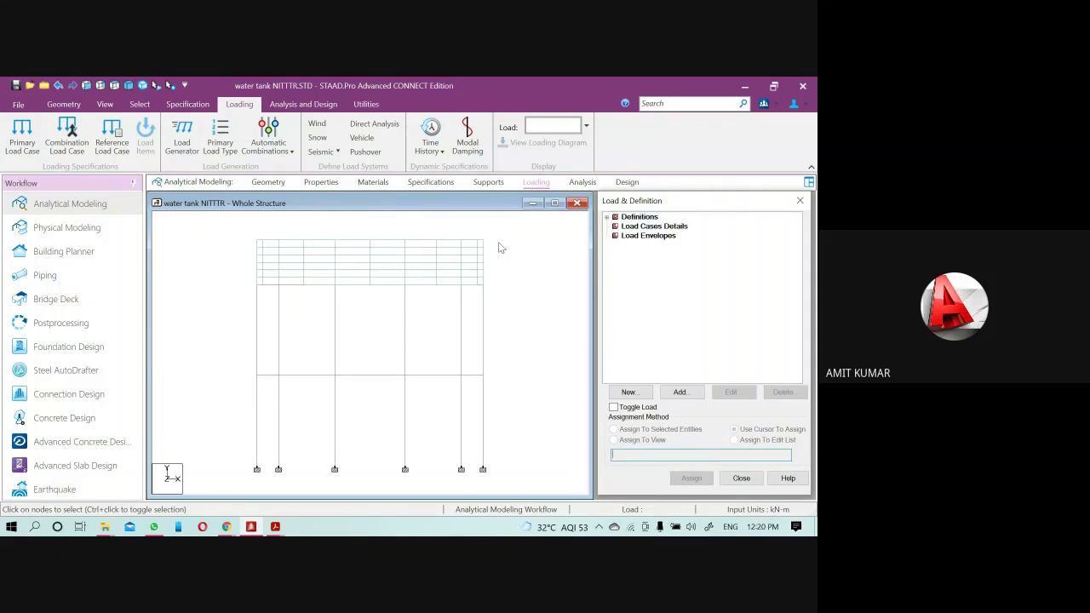
click(127, 86)
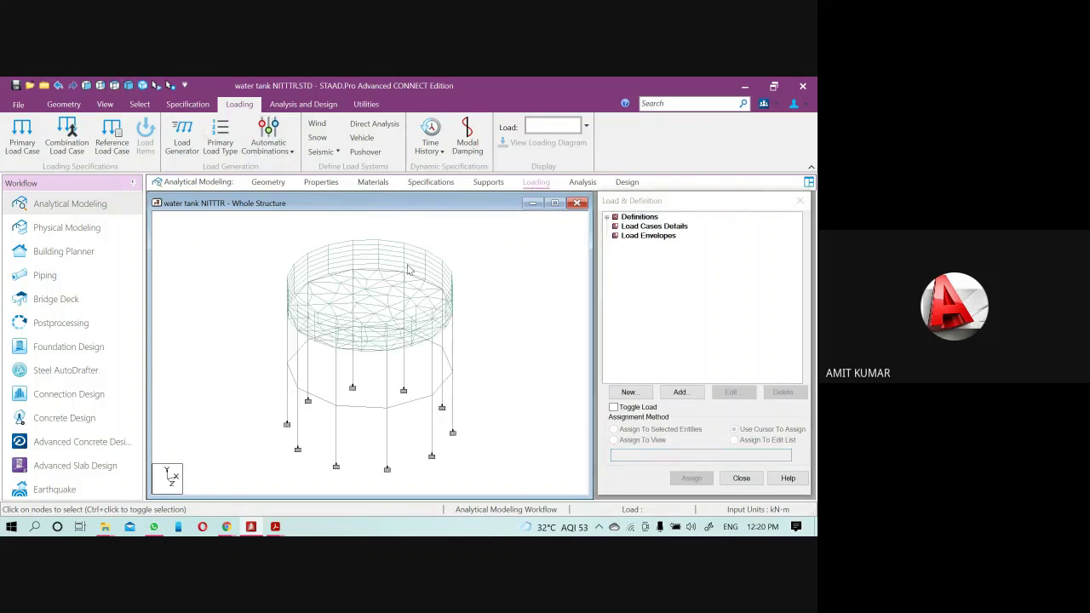
click(630, 226)
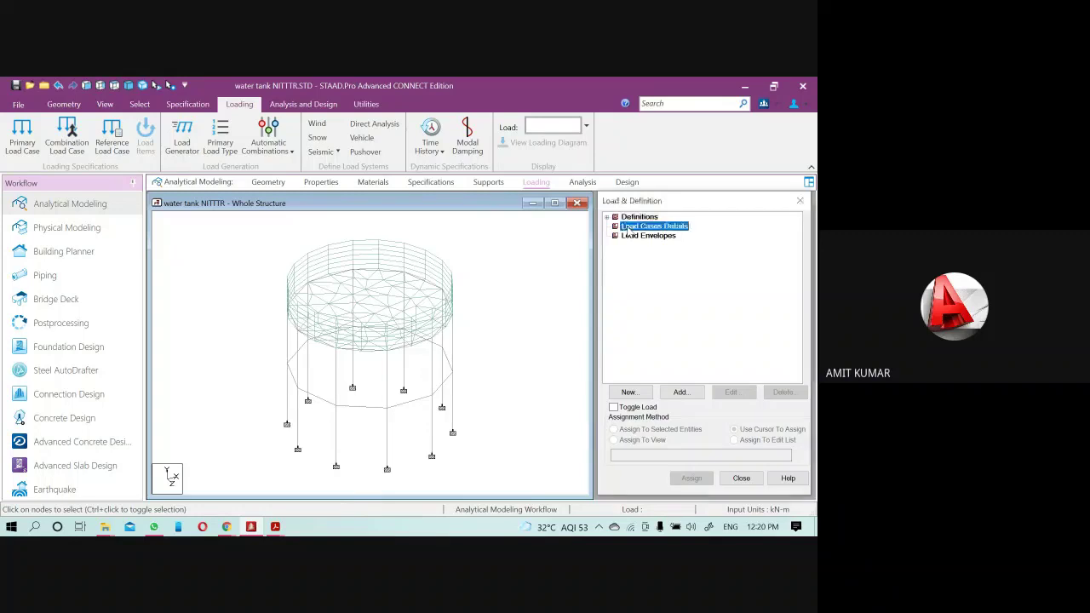
- Switch to Adobe Acrobat Reader and examine sheet 13.pdf for the tank's geometry, section properties, plate thickness and required load cases
click(252, 528)
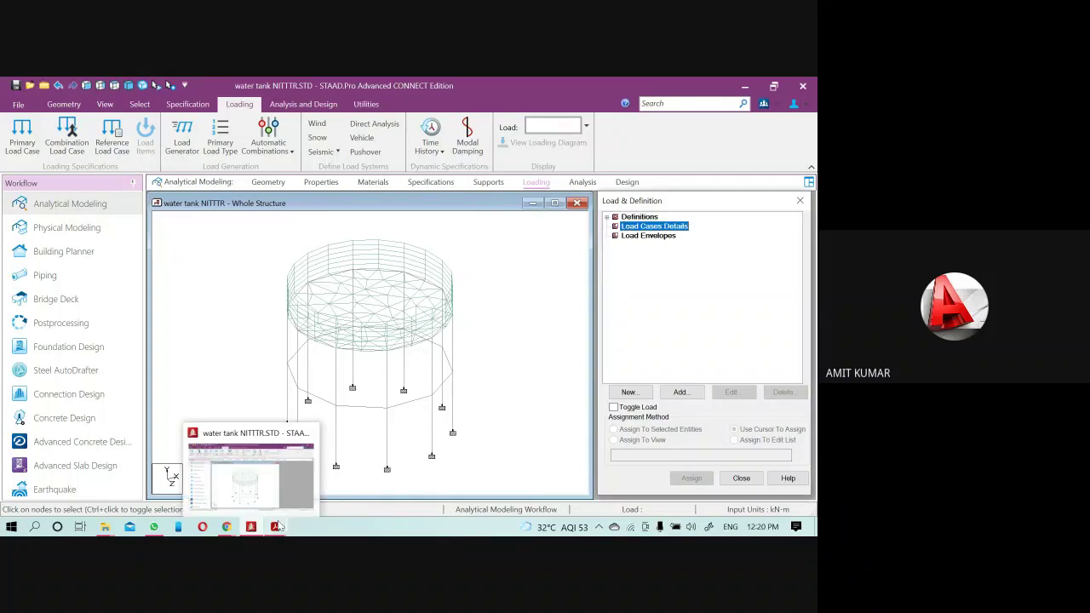
click(345, 475)
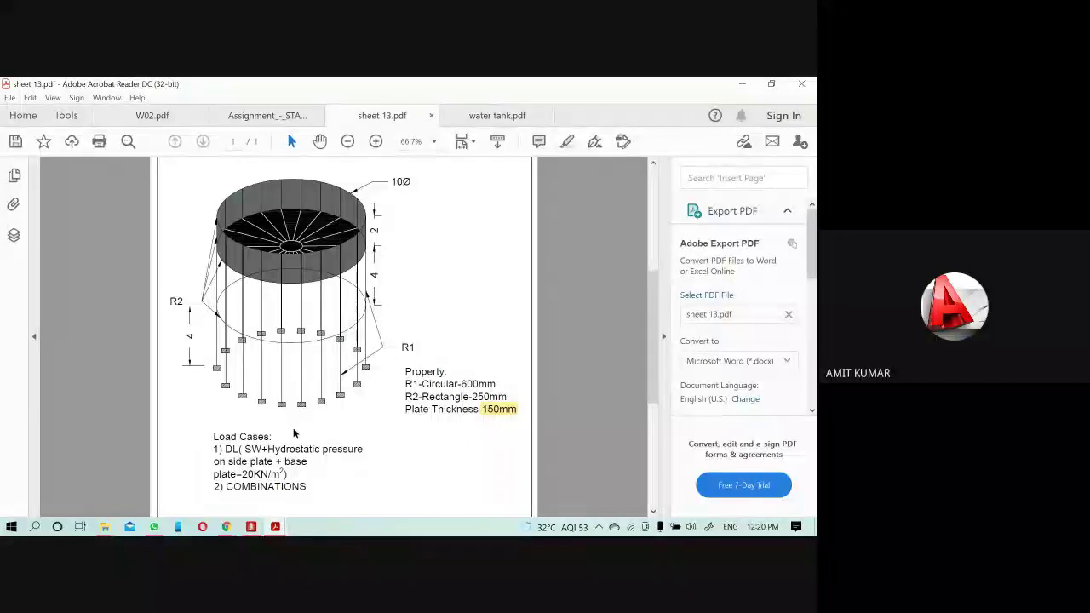
scroll(294, 433, down, 1)
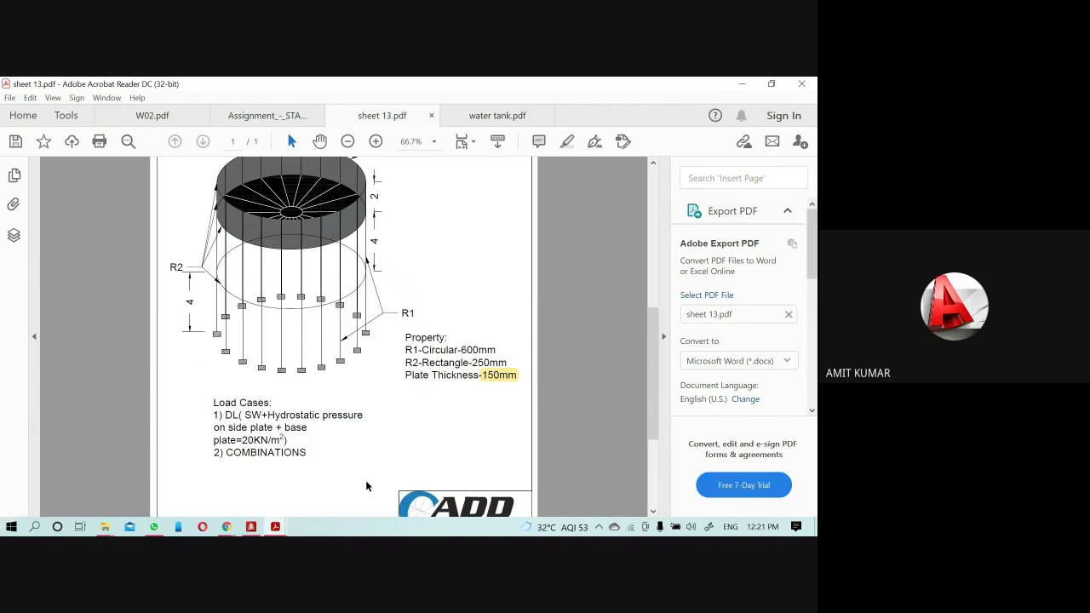
mouse_move(276, 526)
scroll(417, 273, up, 1)
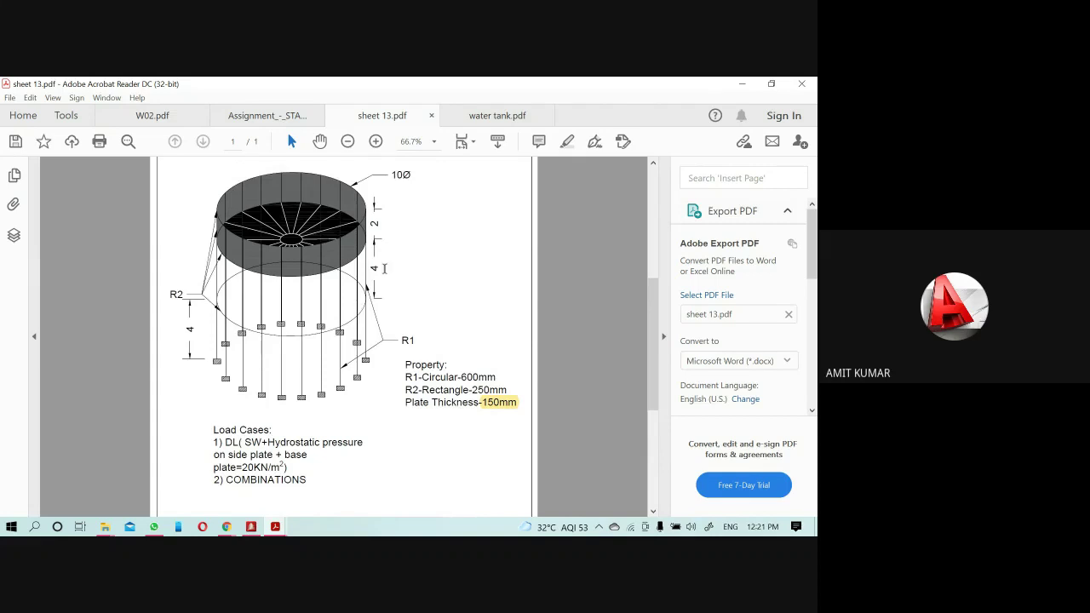
scroll(369, 305, up, 1)
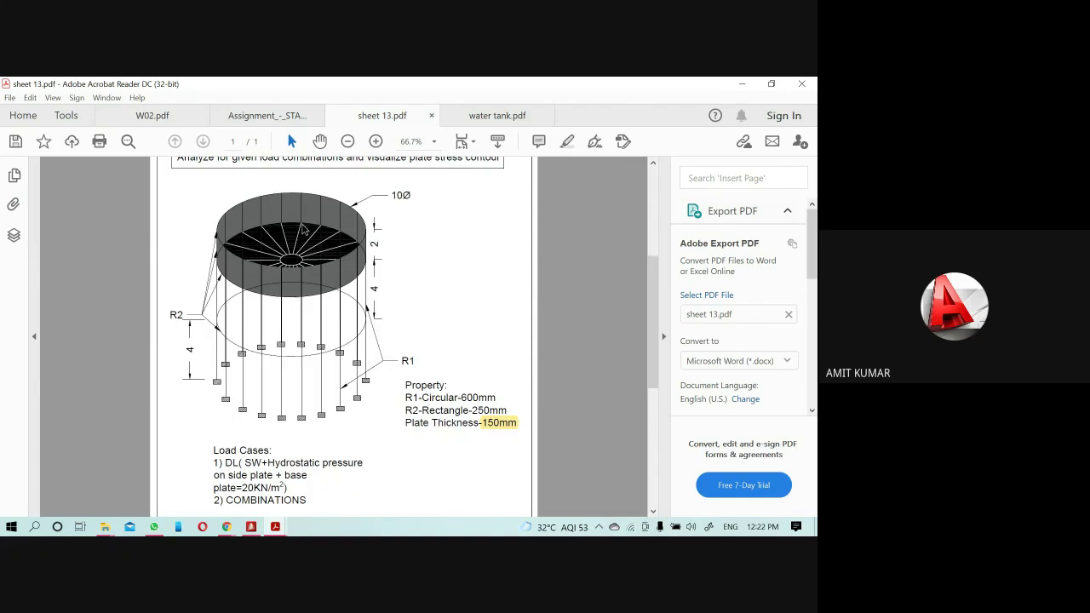
scroll(303, 227, down, 1)
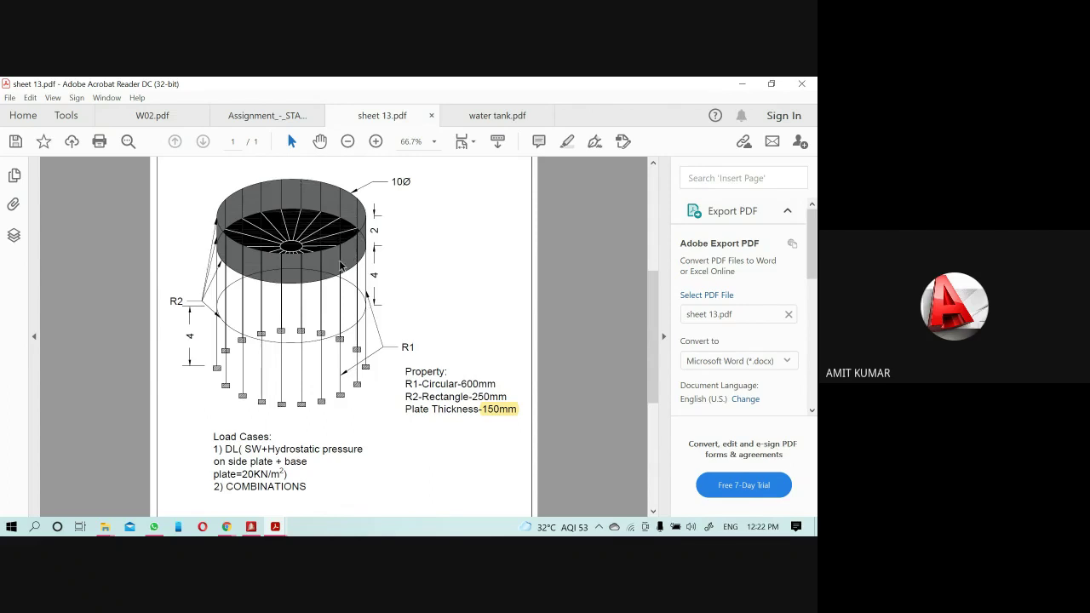
scroll(345, 260, up, 1)
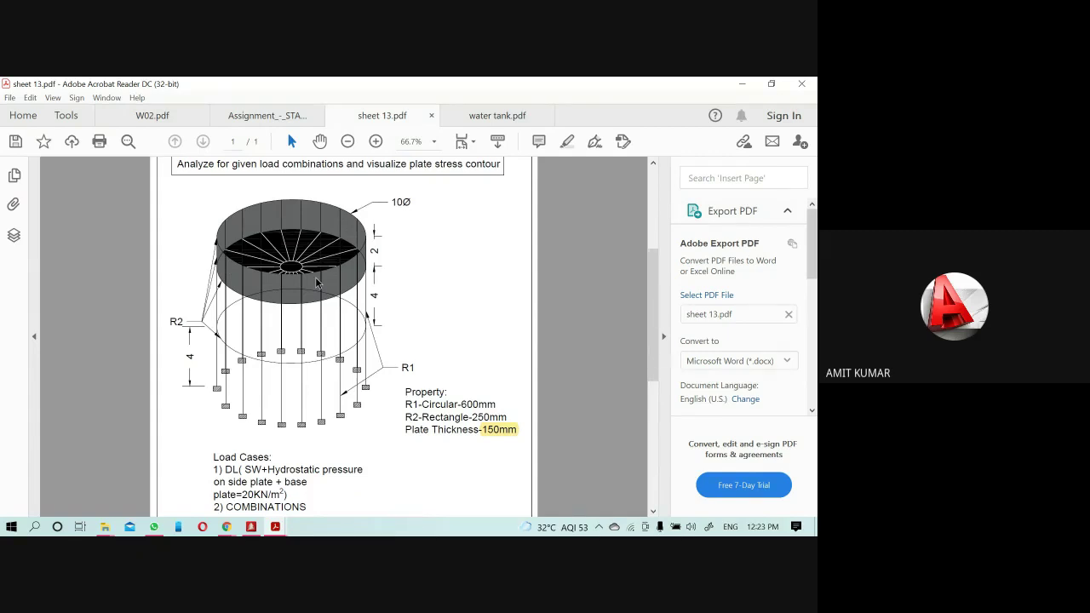
scroll(327, 298, down, 1)
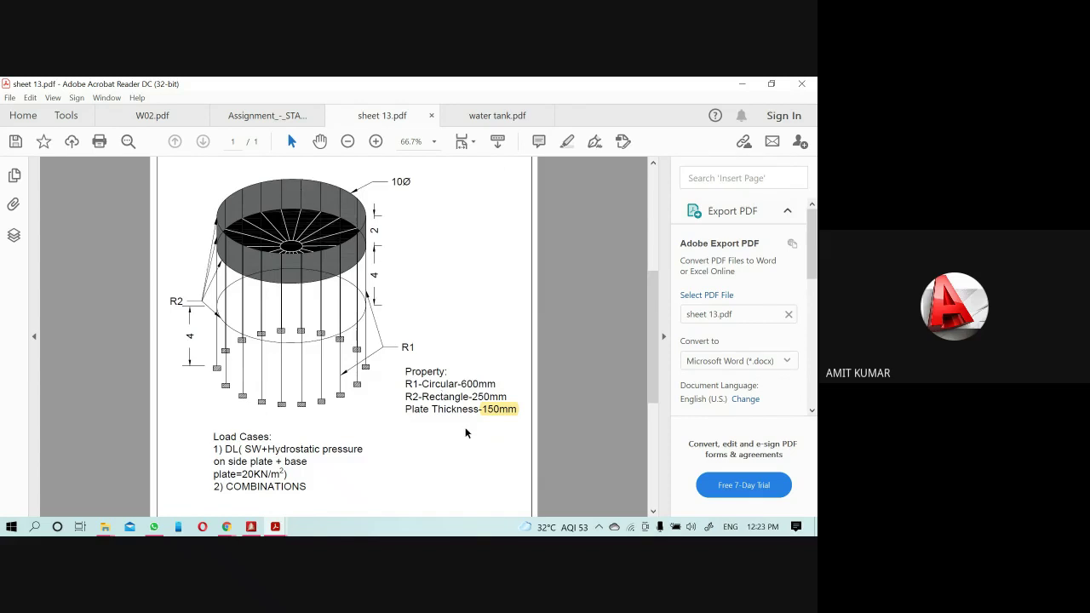
click(488, 408)
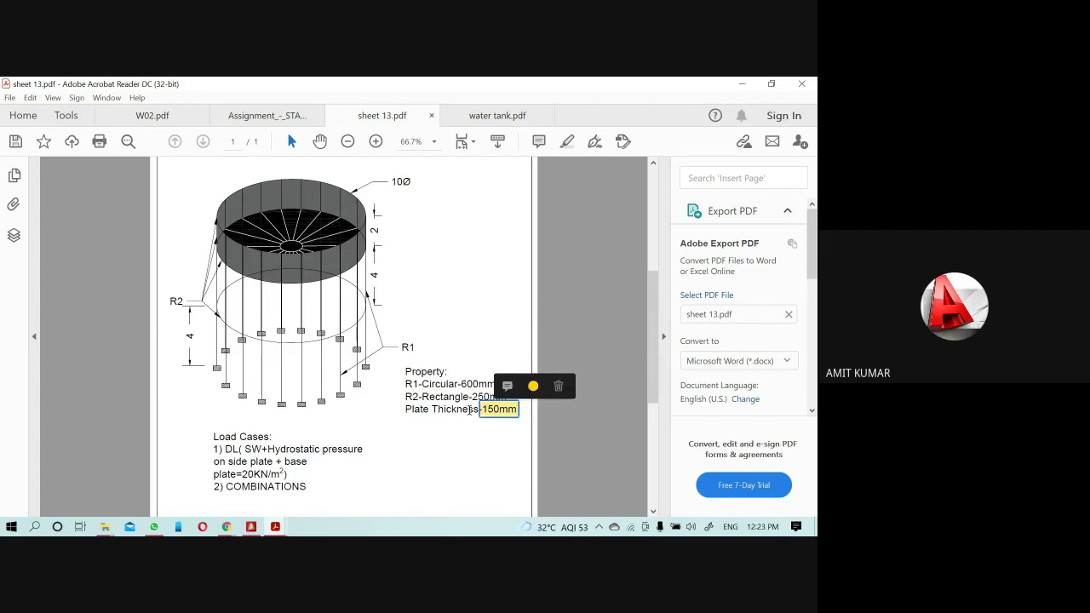
click(533, 387)
click(514, 436)
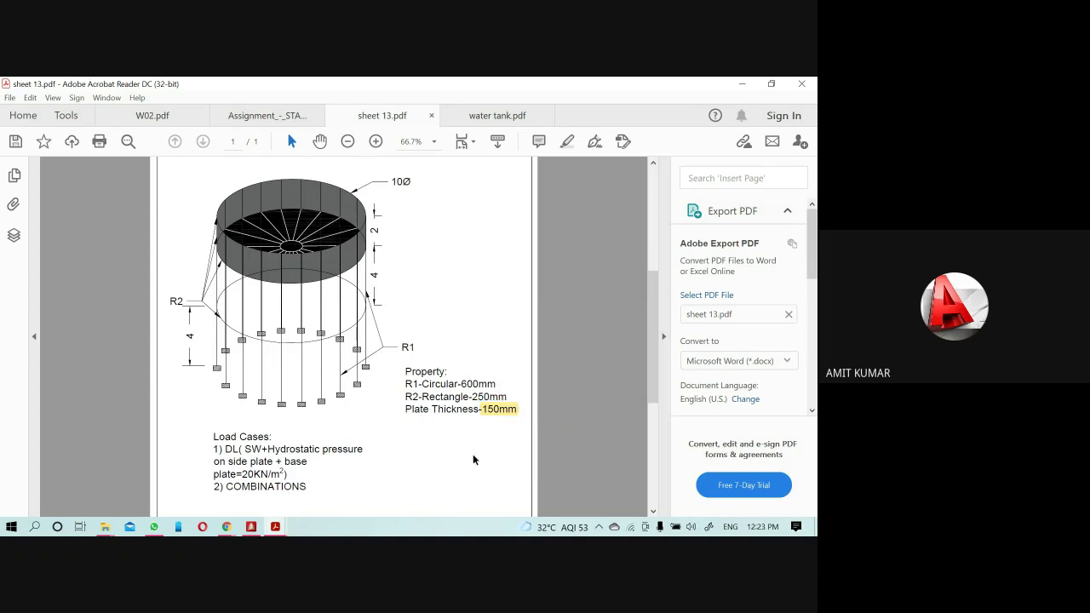
click(443, 397)
- Switch back to STAAD.Pro and create primary load case 1 with loading type Dead and the title DL
click(251, 527)
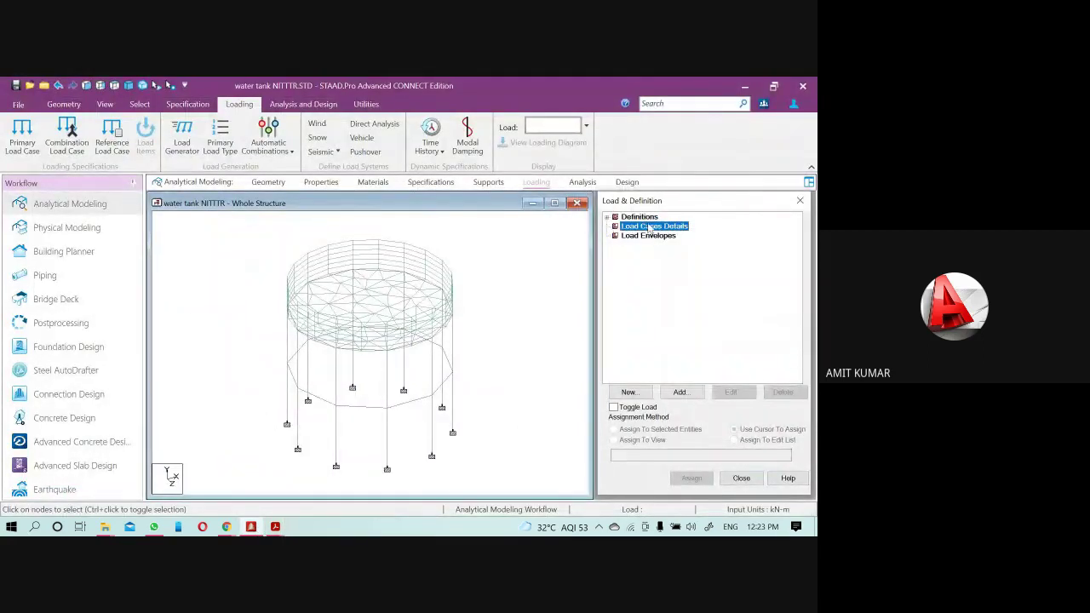
click(688, 392)
click(549, 270)
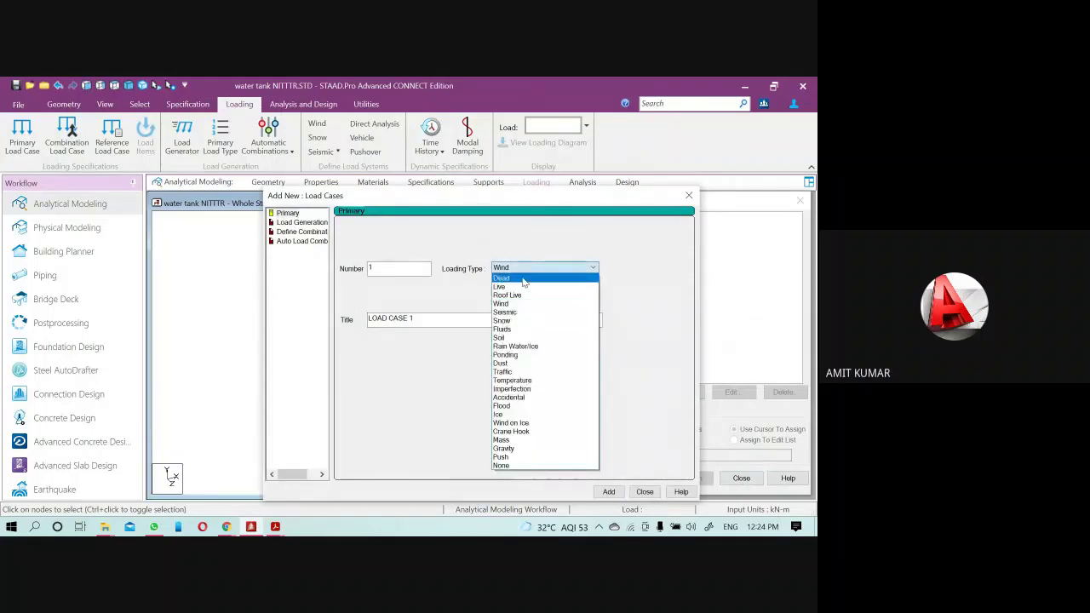
click(513, 279)
drag(448, 318, 270, 324)
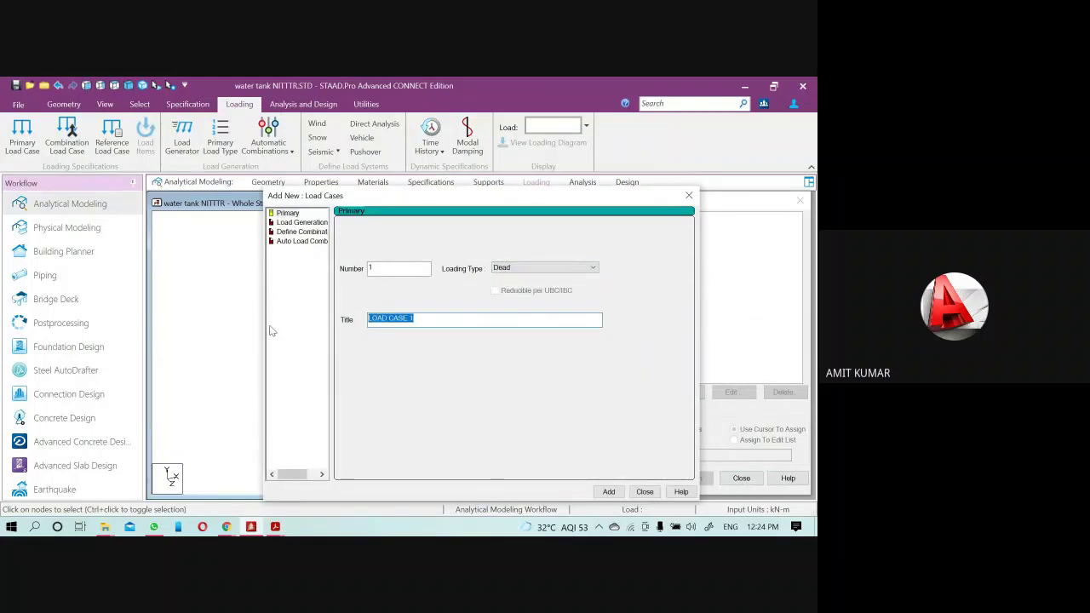
text(DL)
click(609, 492)
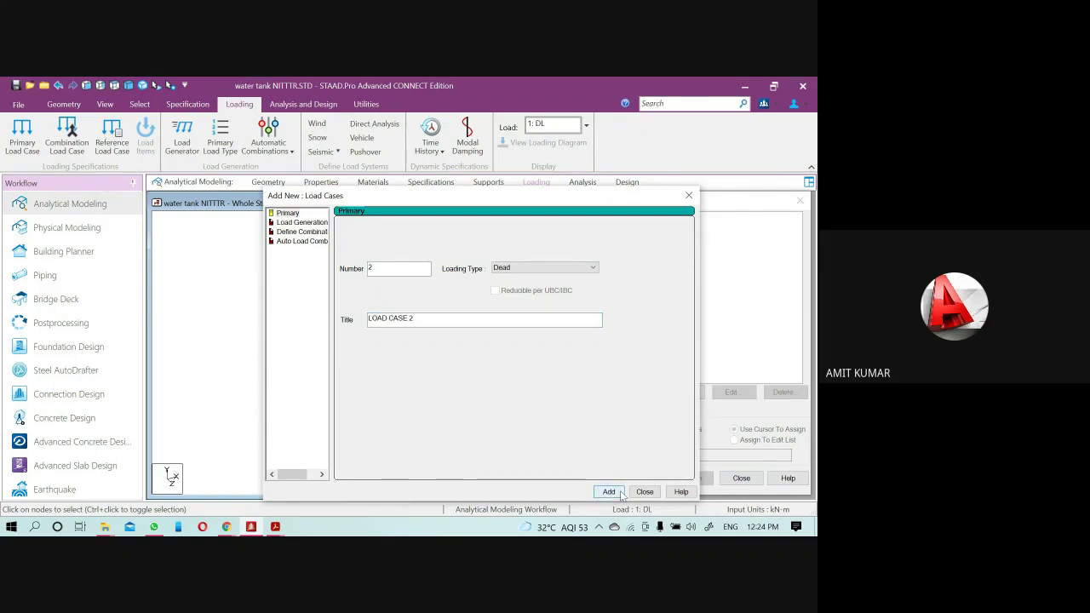
click(645, 491)
- Add a selfweight load in the Y direction with factor -1 to load case DL and assign it to the view
click(643, 237)
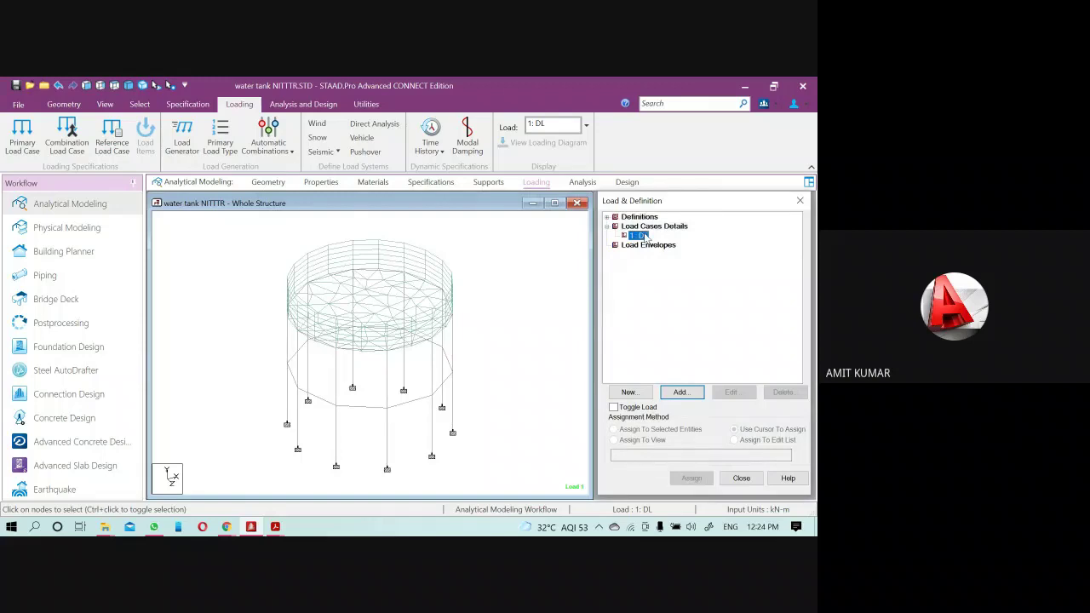
click(684, 392)
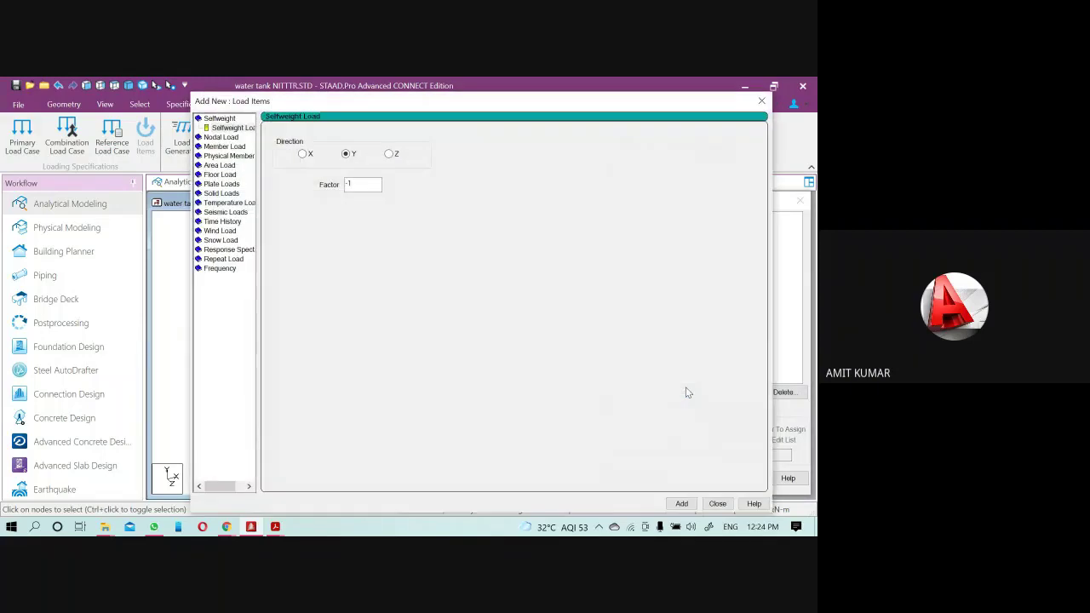
click(681, 503)
click(717, 504)
click(666, 244)
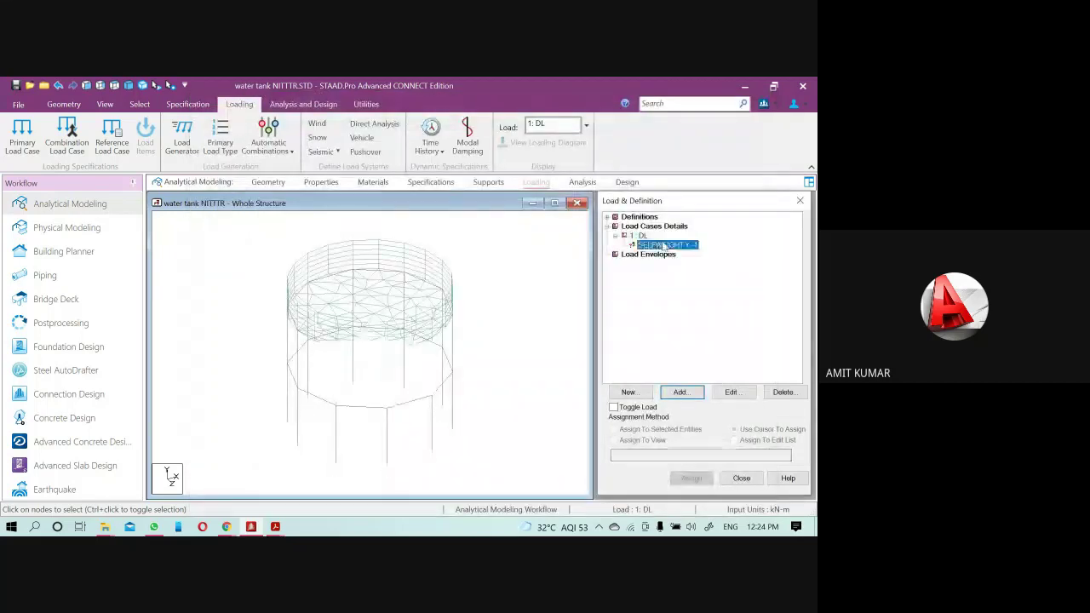
click(643, 440)
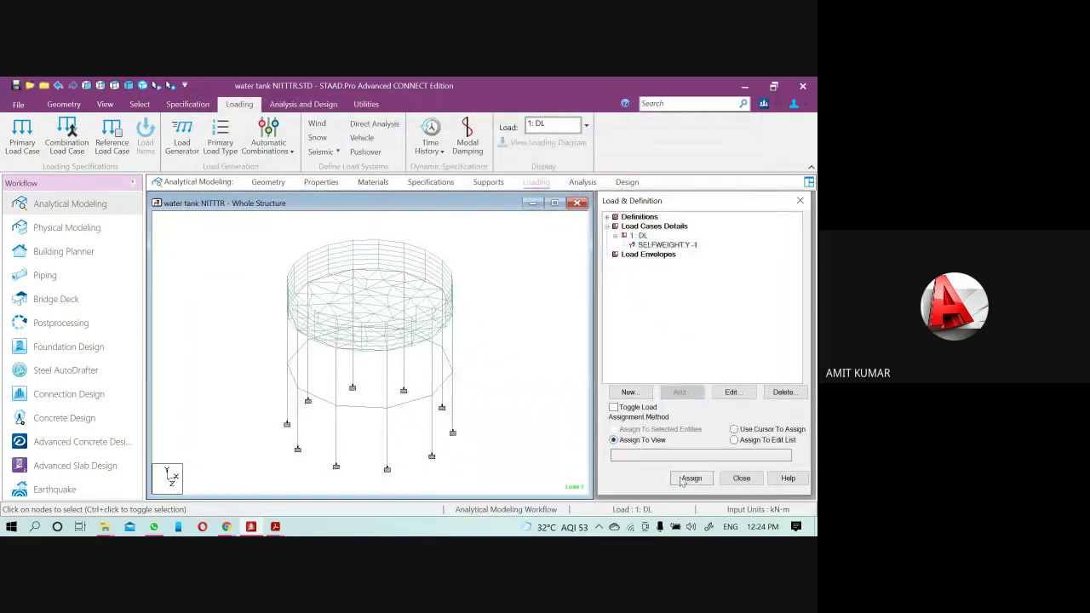
click(691, 477)
click(719, 378)
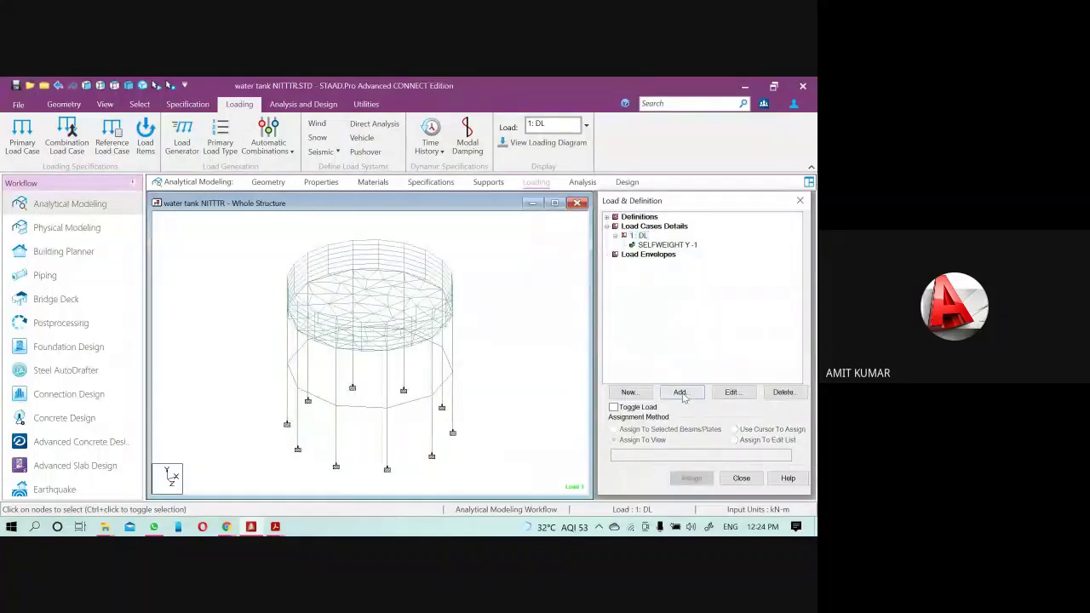
- Start a new load item for load case DL as a plate load of type Pressure on Full Plate
click(680, 391)
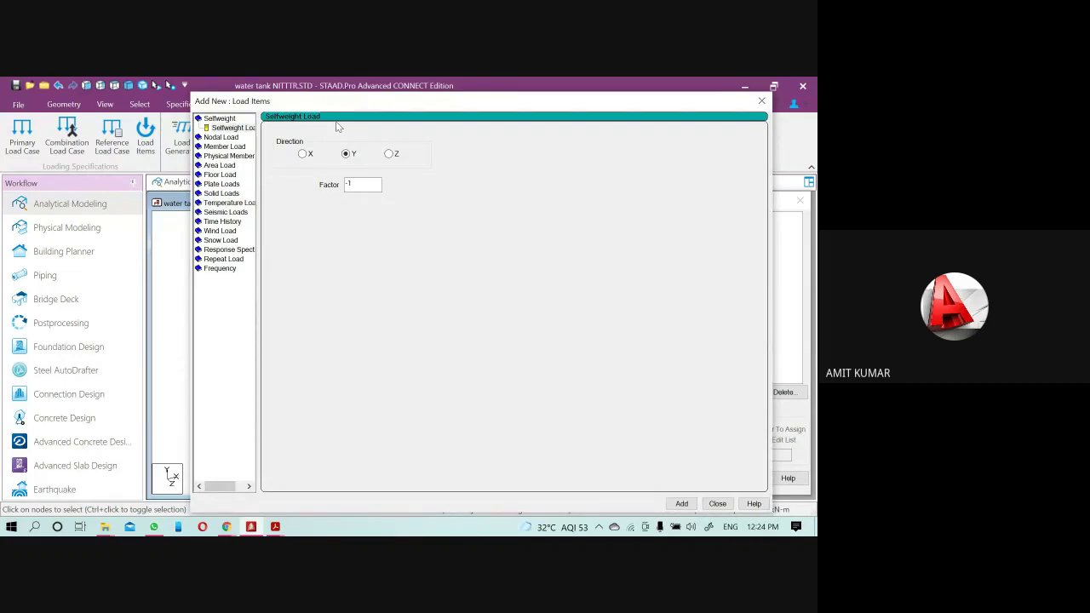
drag(304, 100, 423, 111)
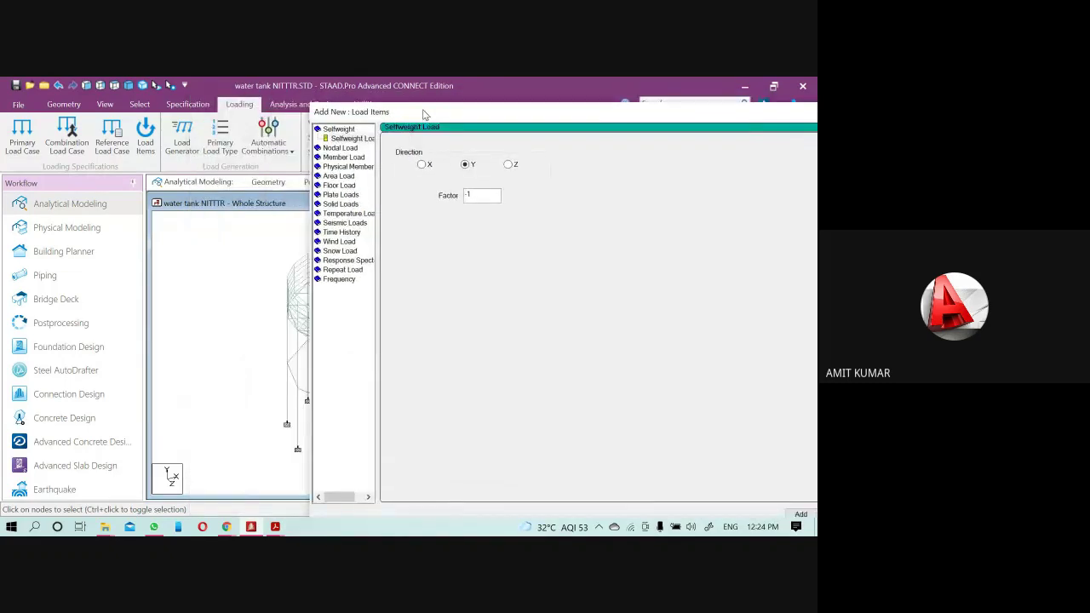
click(345, 195)
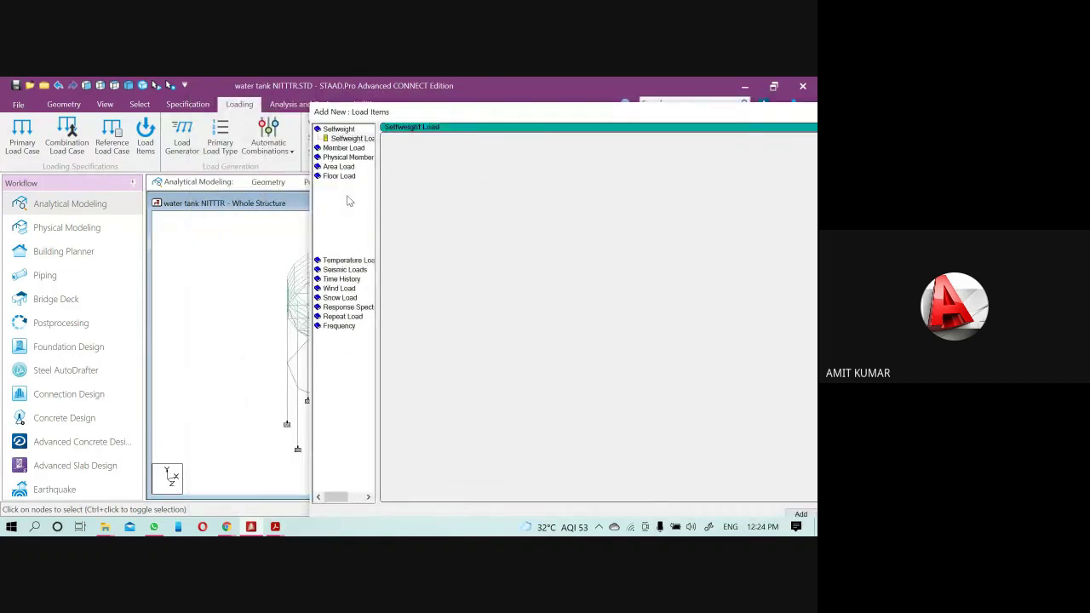
- Check in sheet 13.pdf in Acrobat Reader which loads apply to the side and base plates, then return to STAAD.Pro
click(275, 527)
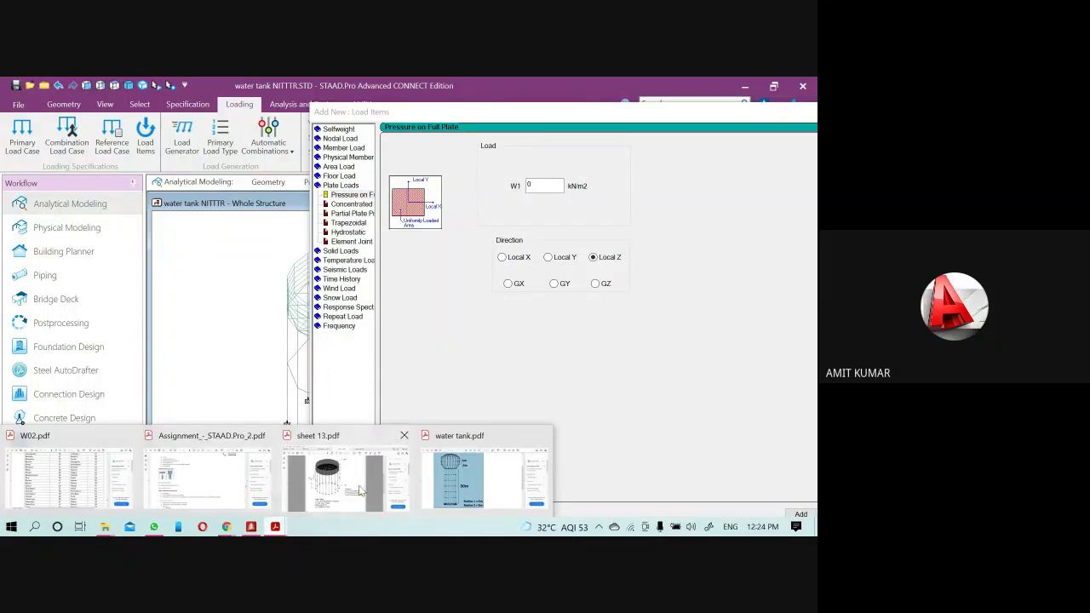
click(362, 491)
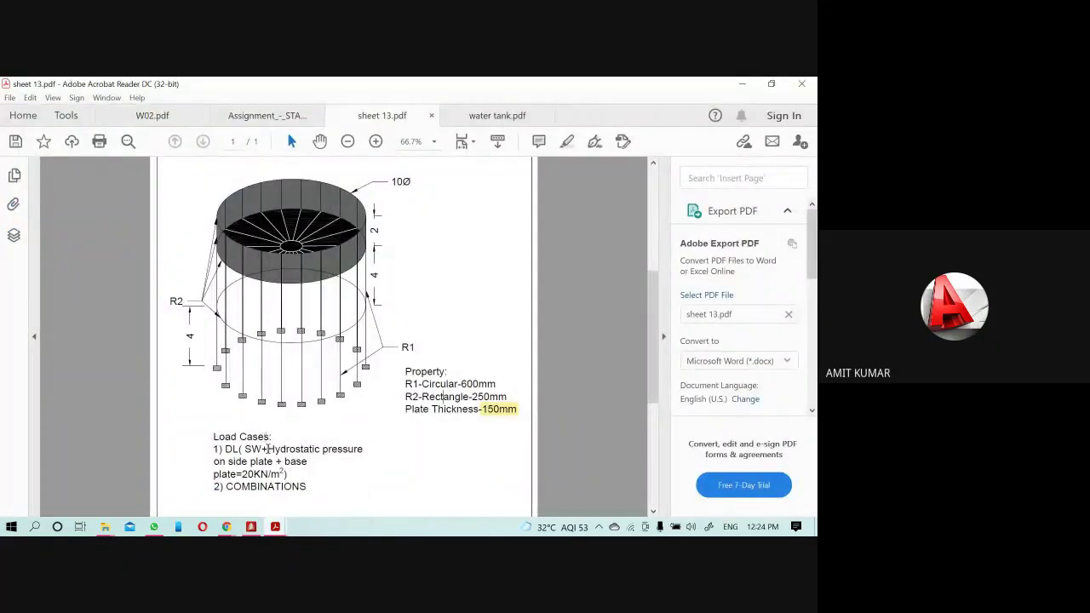
drag(268, 449, 352, 448)
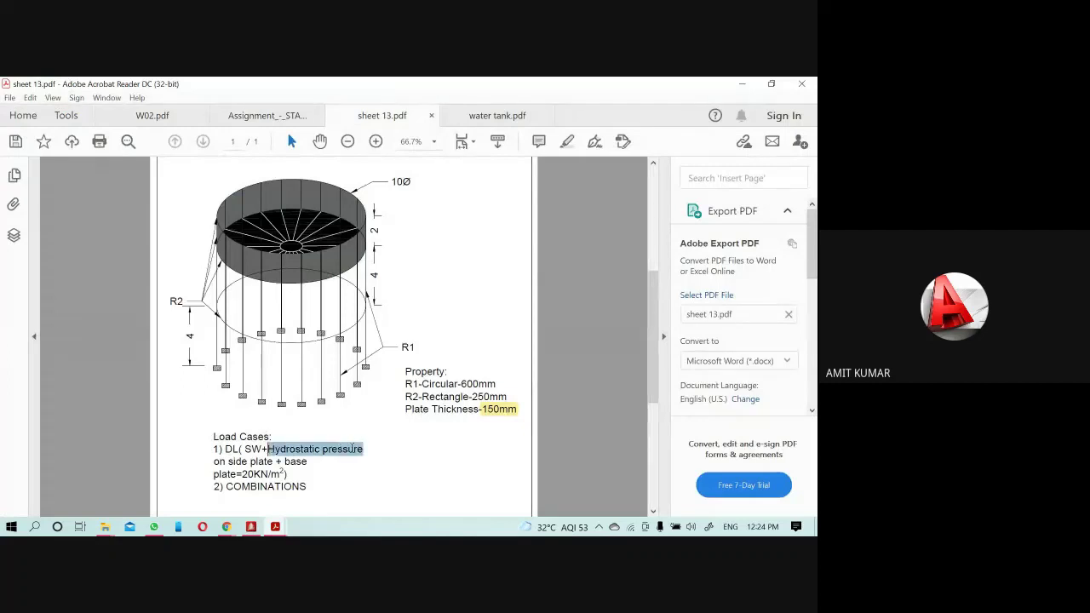
click(230, 464)
drag(249, 461, 274, 462)
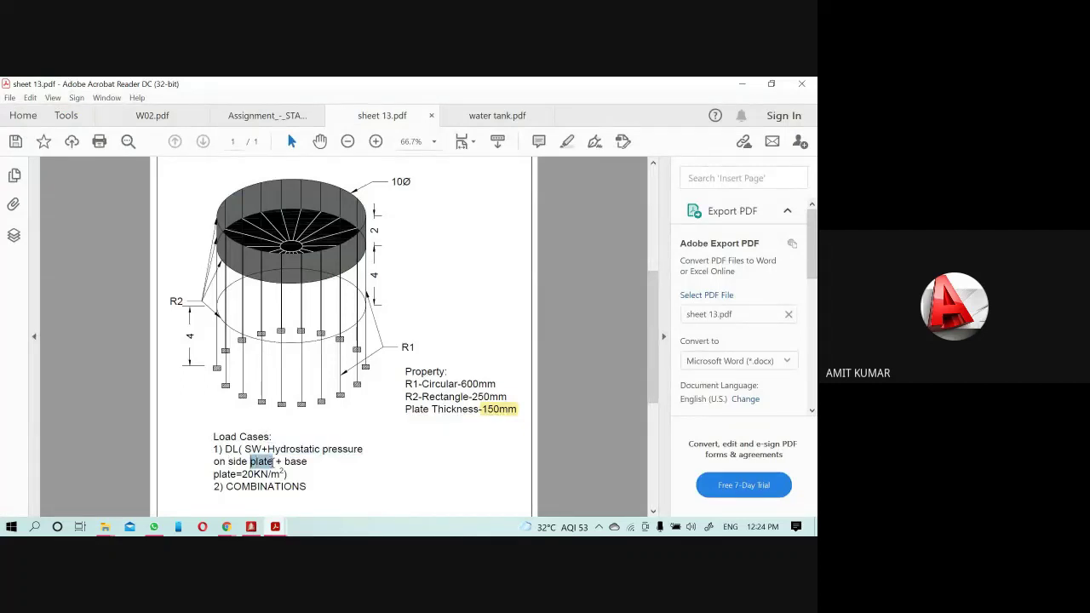
click(742, 84)
drag(434, 122, 551, 164)
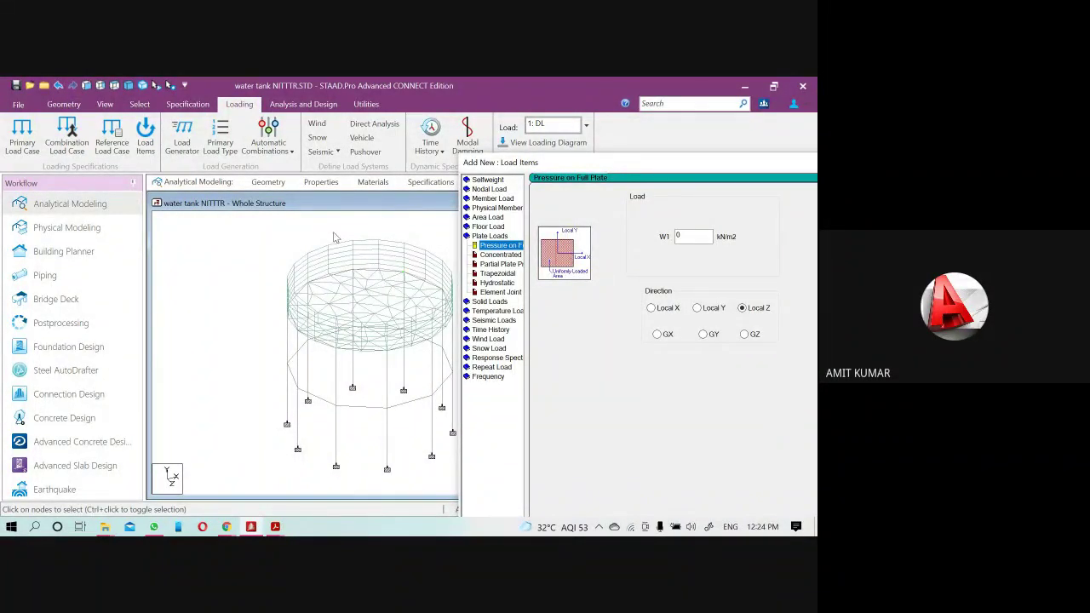
drag(604, 167, 606, 146)
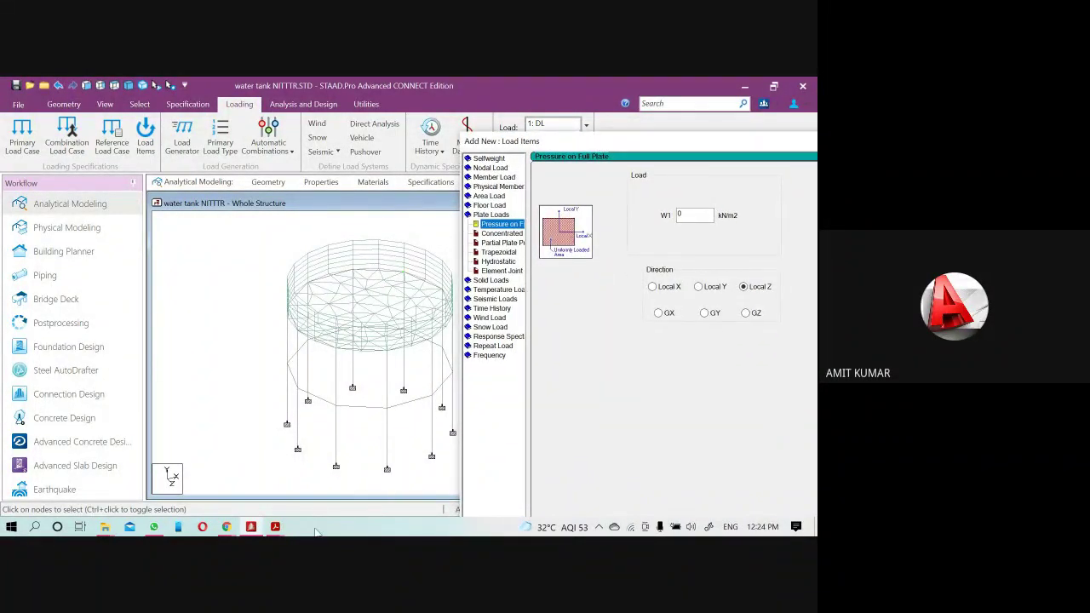
click(275, 526)
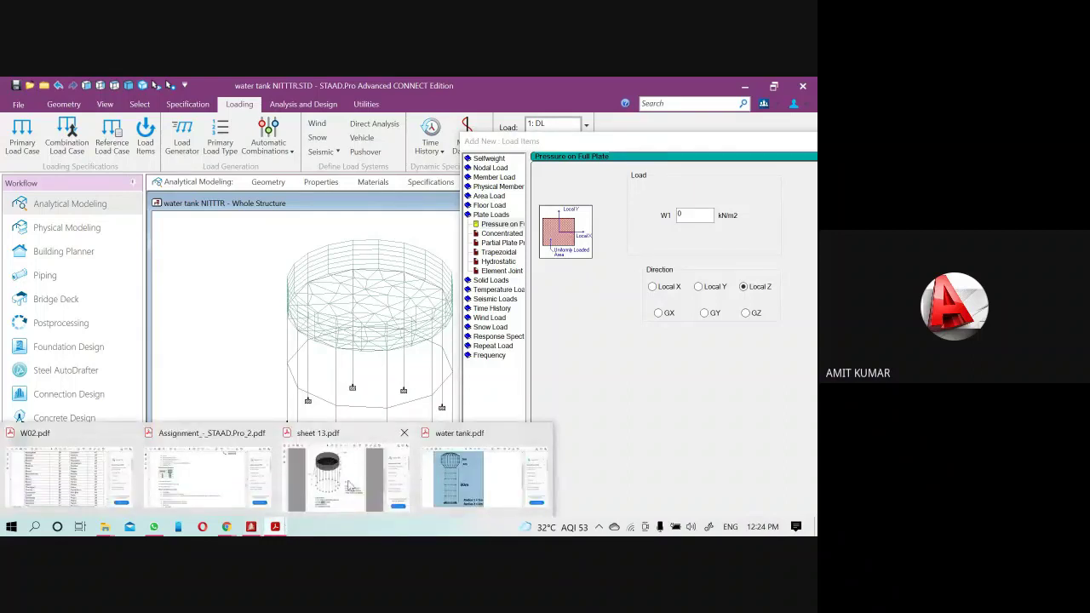
click(349, 486)
scroll(307, 440, down, 1)
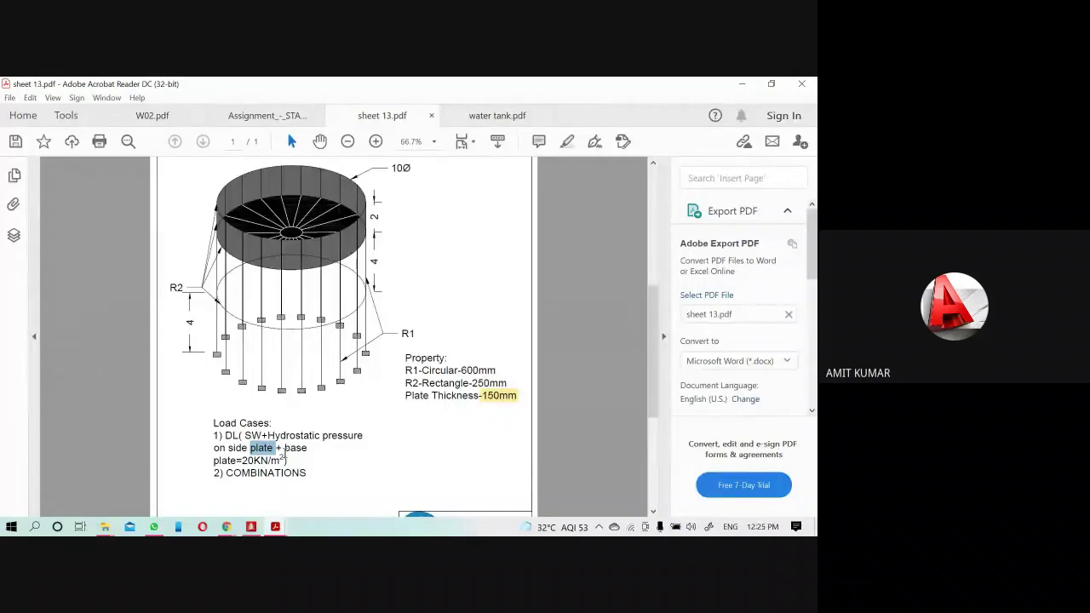
click(740, 84)
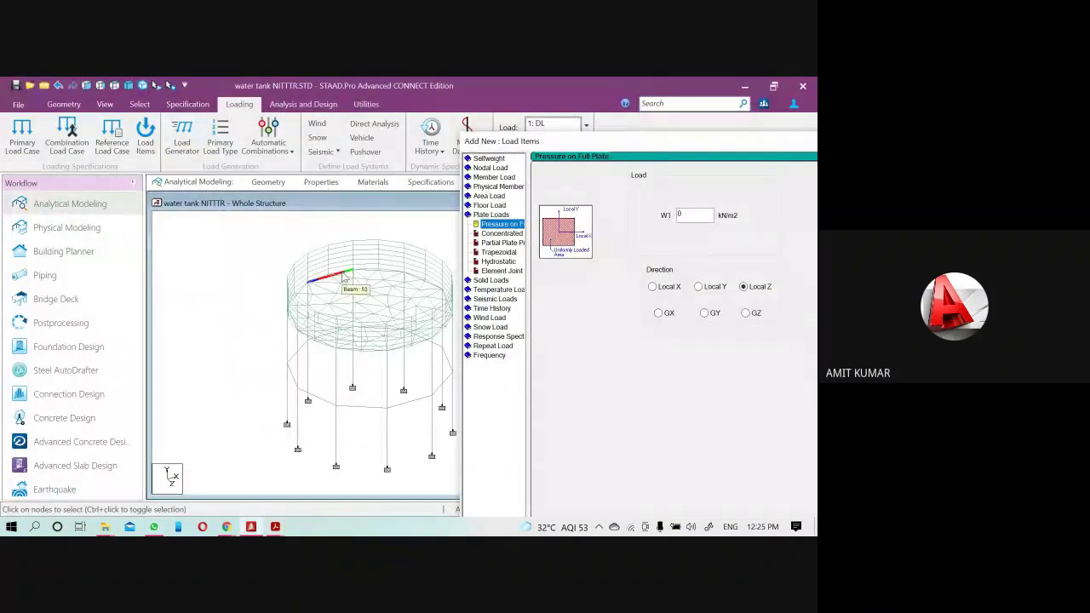
- Add a full-plate pressure load of -20 kN/m2 in the global Y direction to load case DL
middle_drag(361, 337, 286, 331)
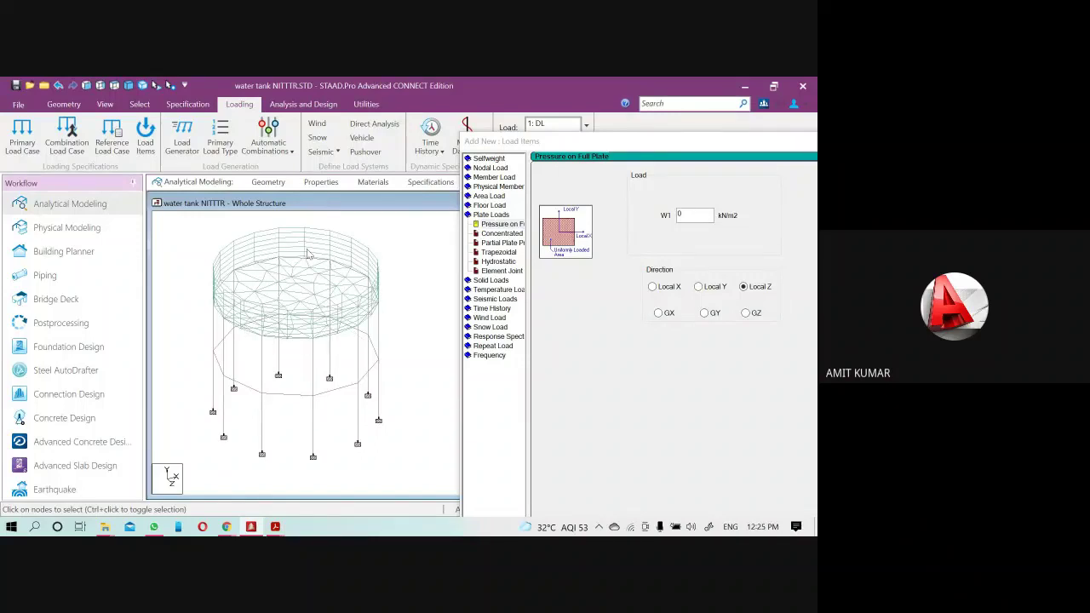
double_click(681, 214)
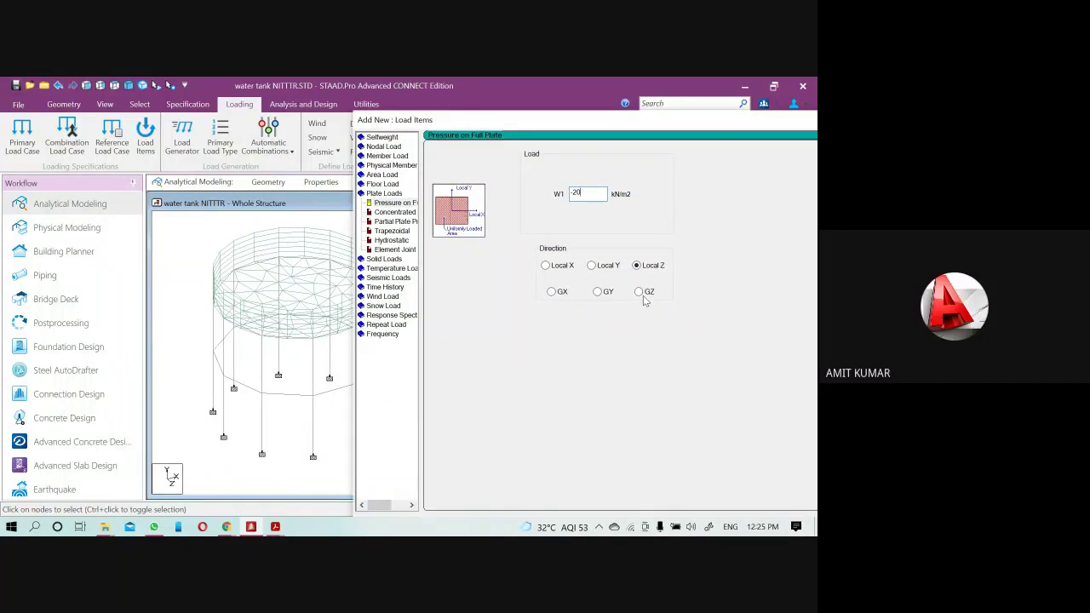
click(597, 292)
drag(577, 130, 490, 100)
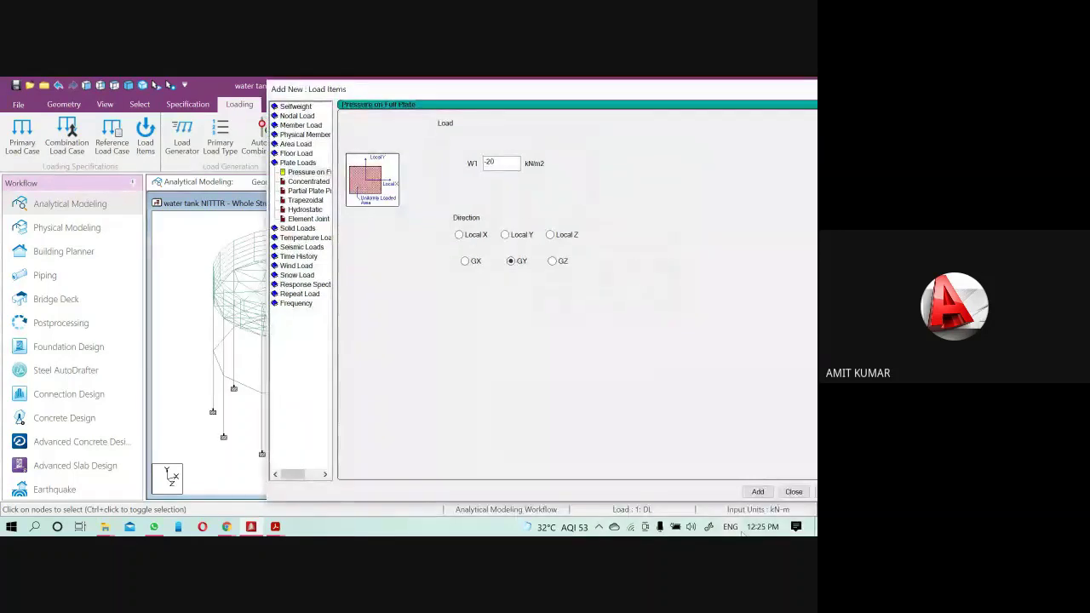
click(757, 492)
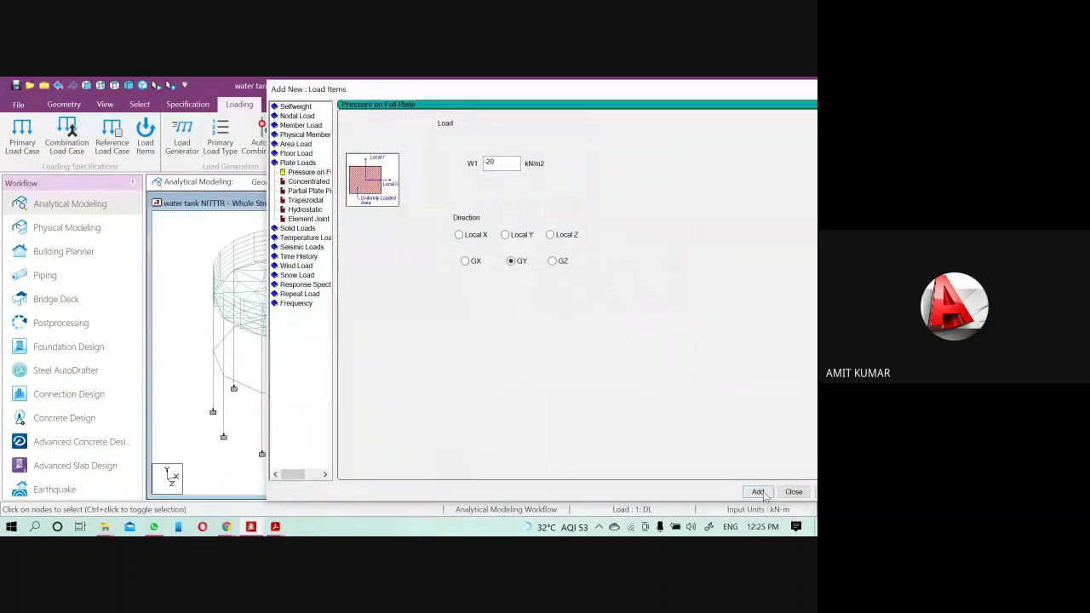
click(793, 492)
- Select all base plates parallel to the XZ plane and assign the GY -20 kN/m2 pressure load to them
click(677, 256)
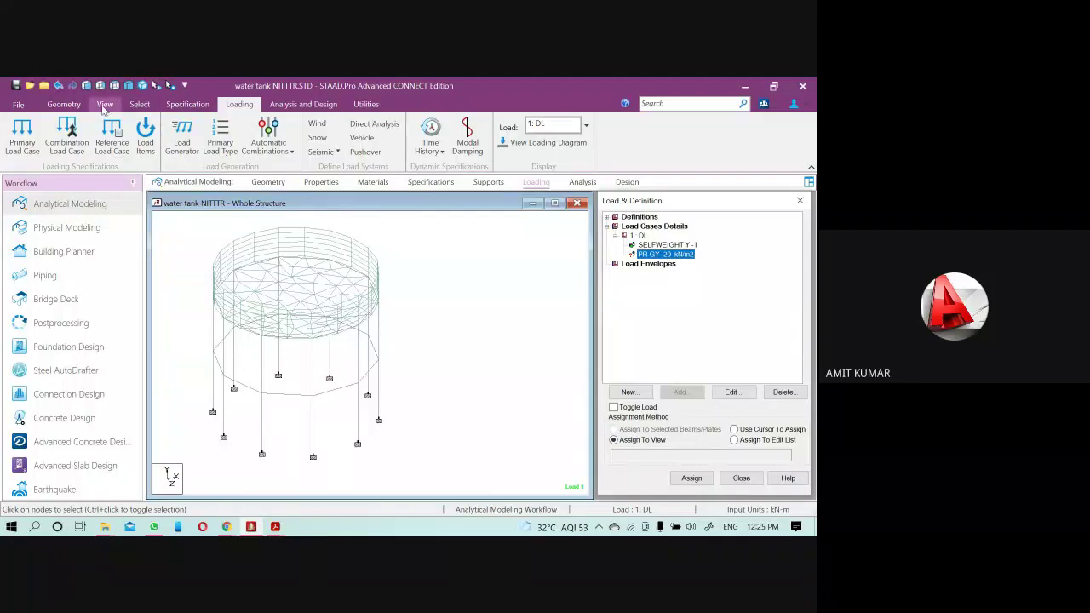
click(140, 104)
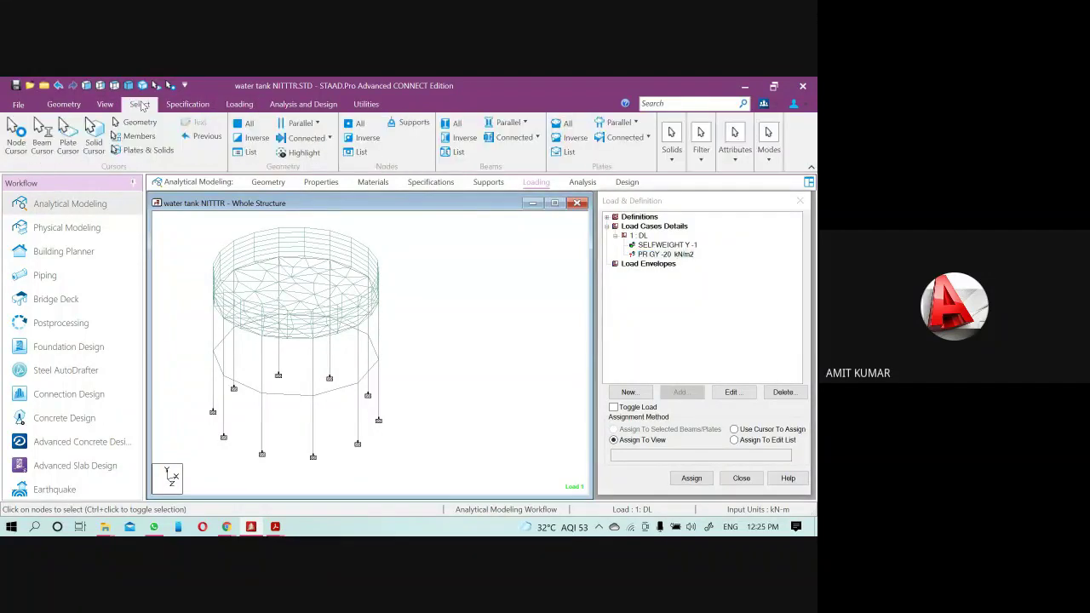
click(620, 122)
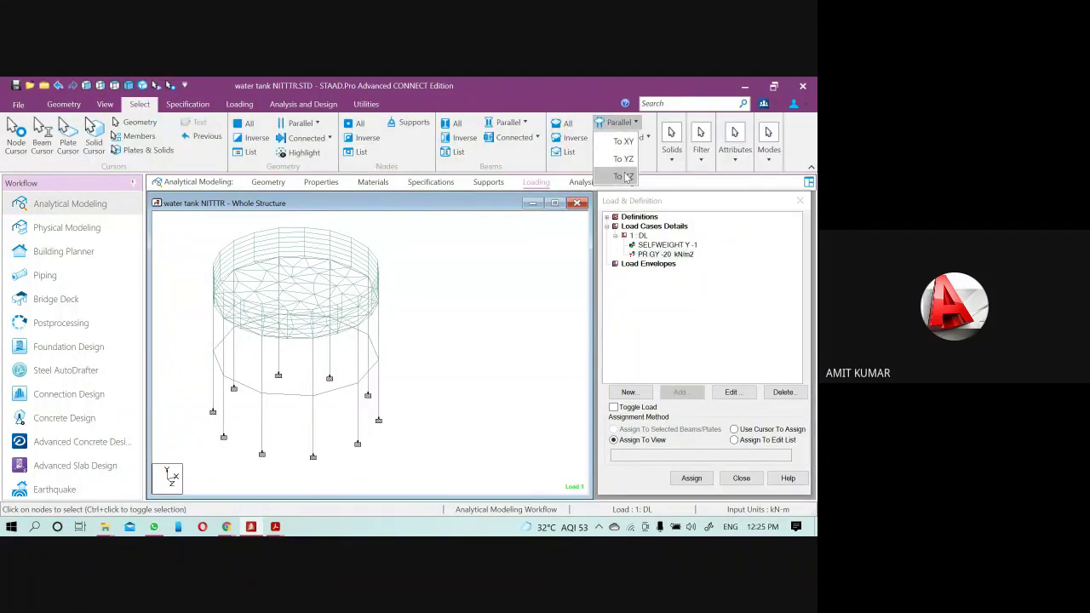
click(625, 176)
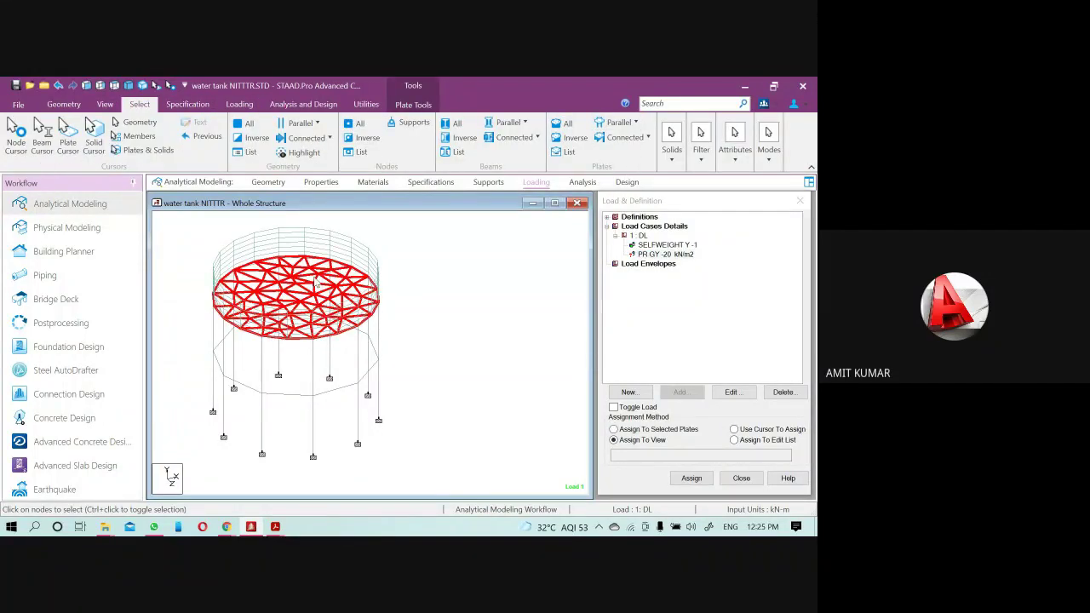
click(654, 254)
click(644, 431)
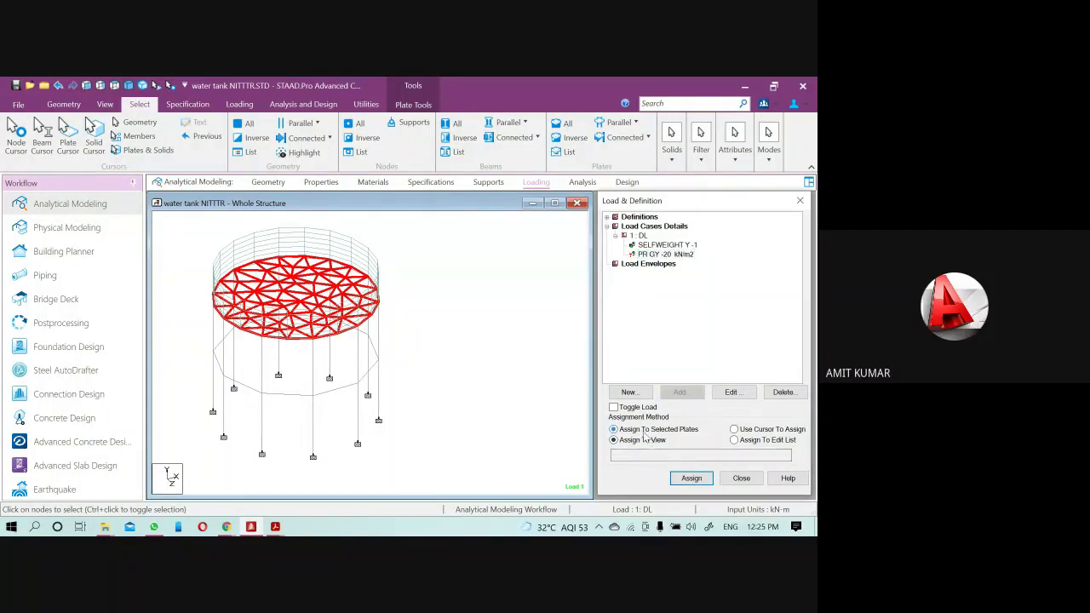
click(691, 477)
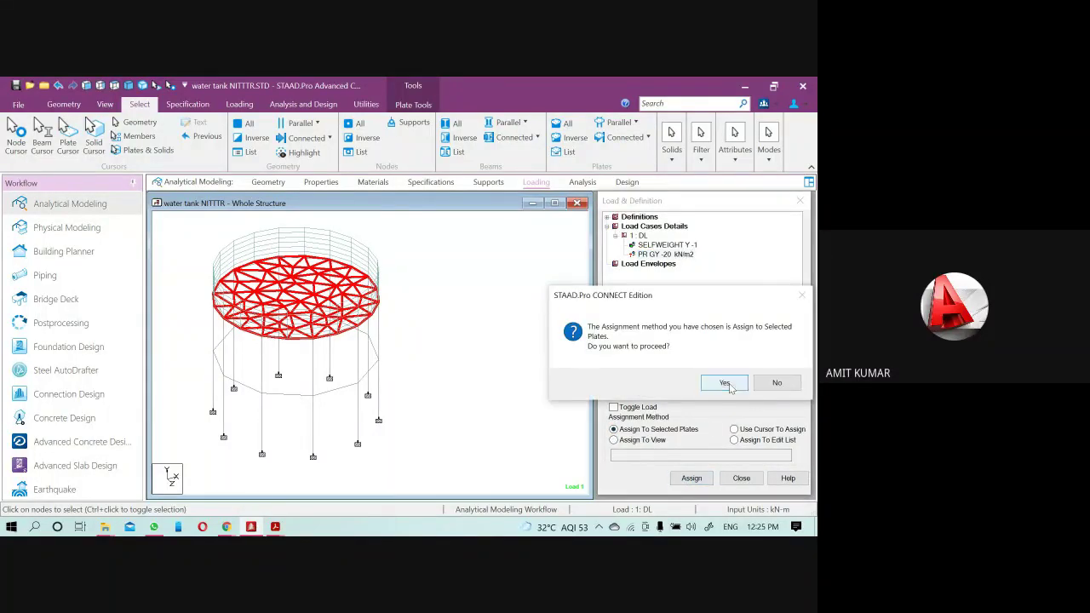
click(725, 383)
- Inspect the assigned pressure load on the base plates up close, then clear the plate selection
scroll(336, 324, up, 3)
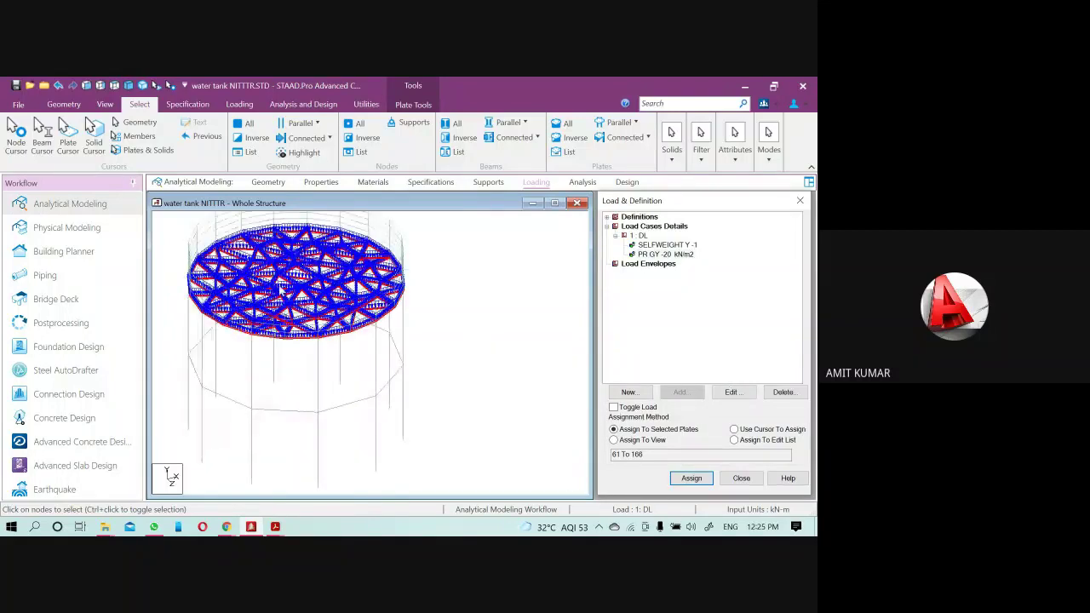
middle_drag(336, 324, 357, 423)
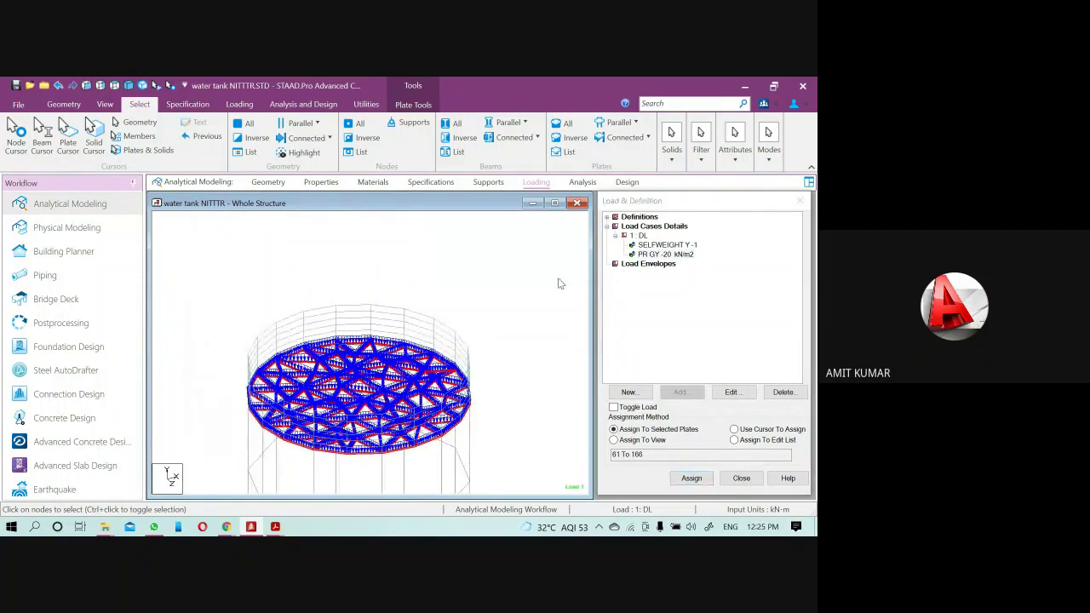
click(519, 287)
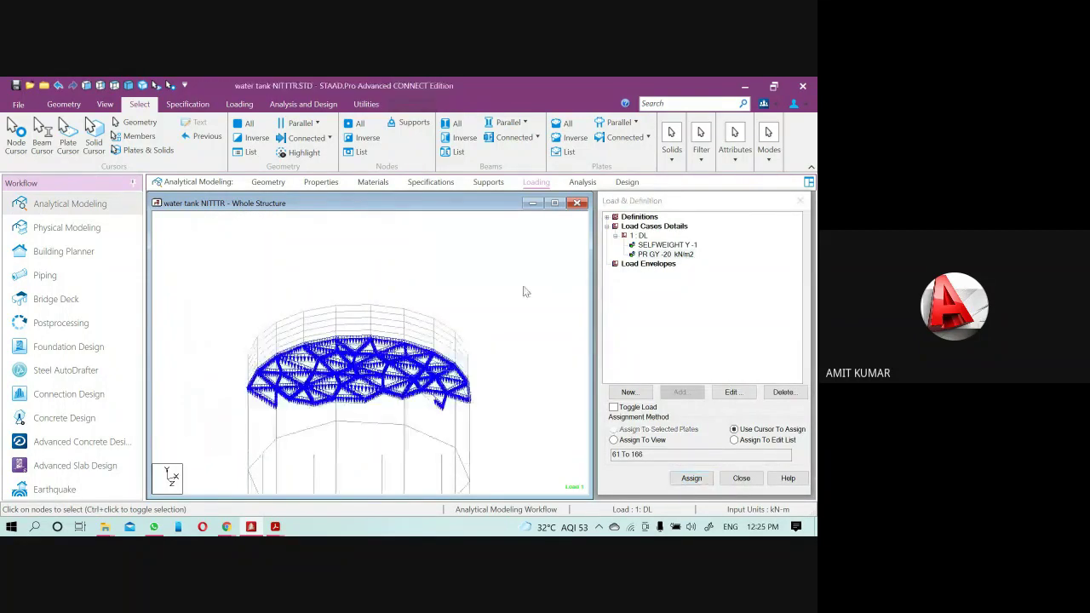
click(639, 235)
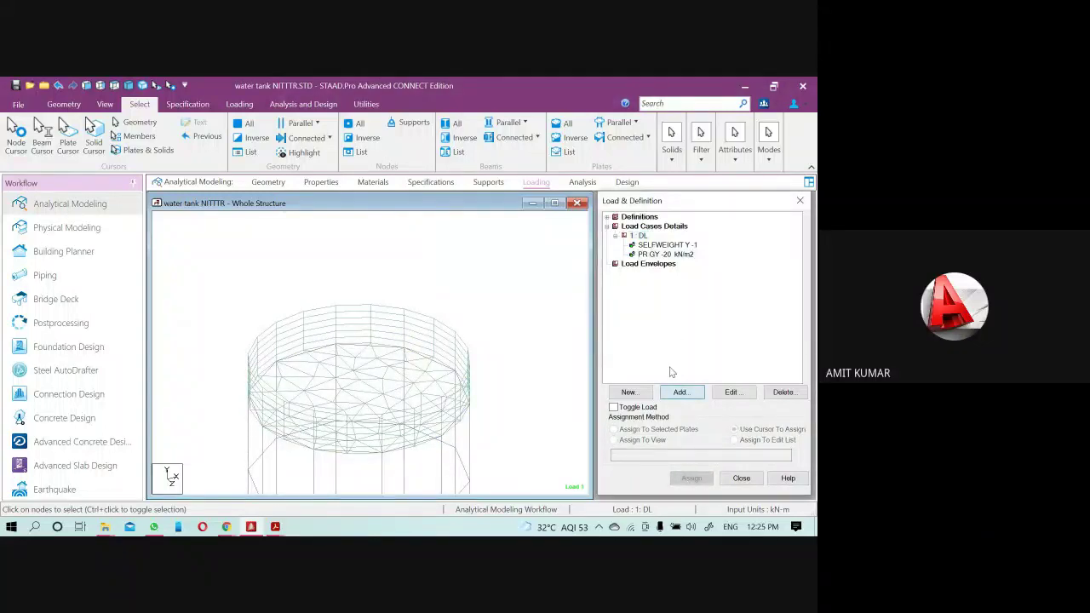
click(679, 392)
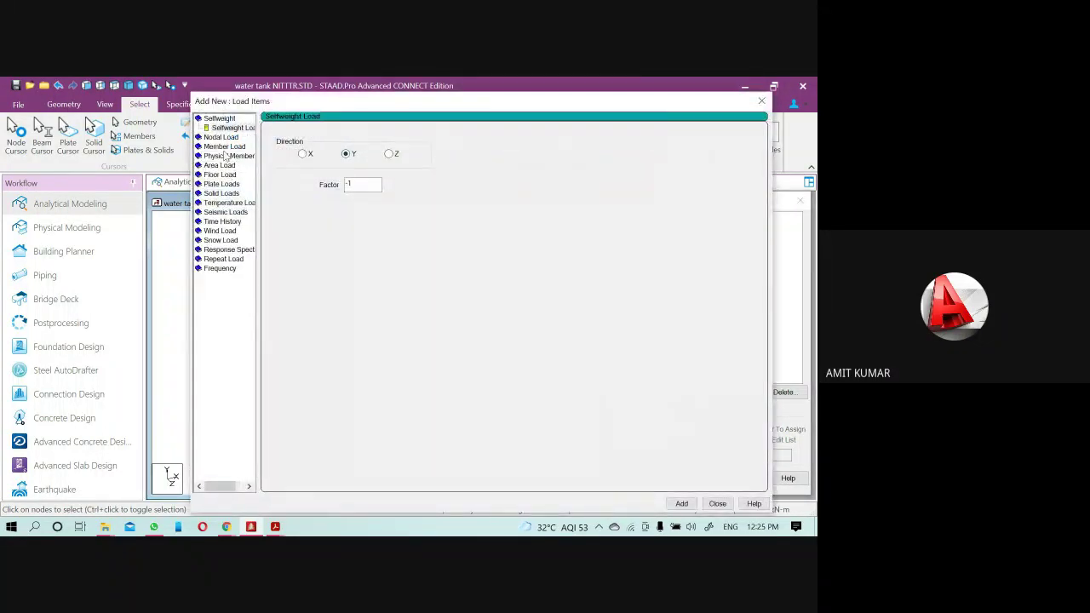
click(223, 183)
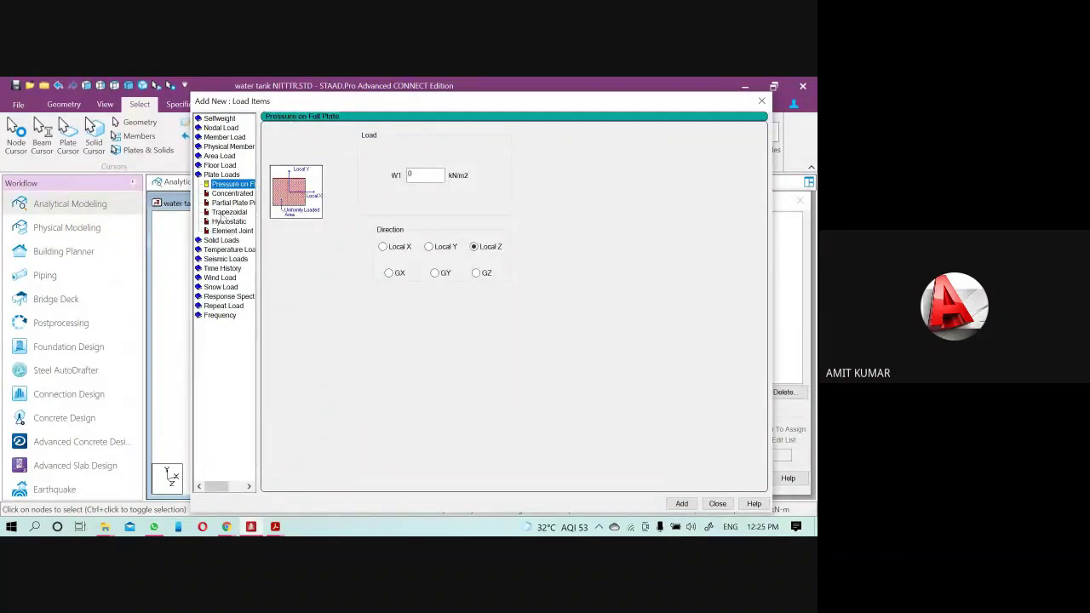
click(223, 212)
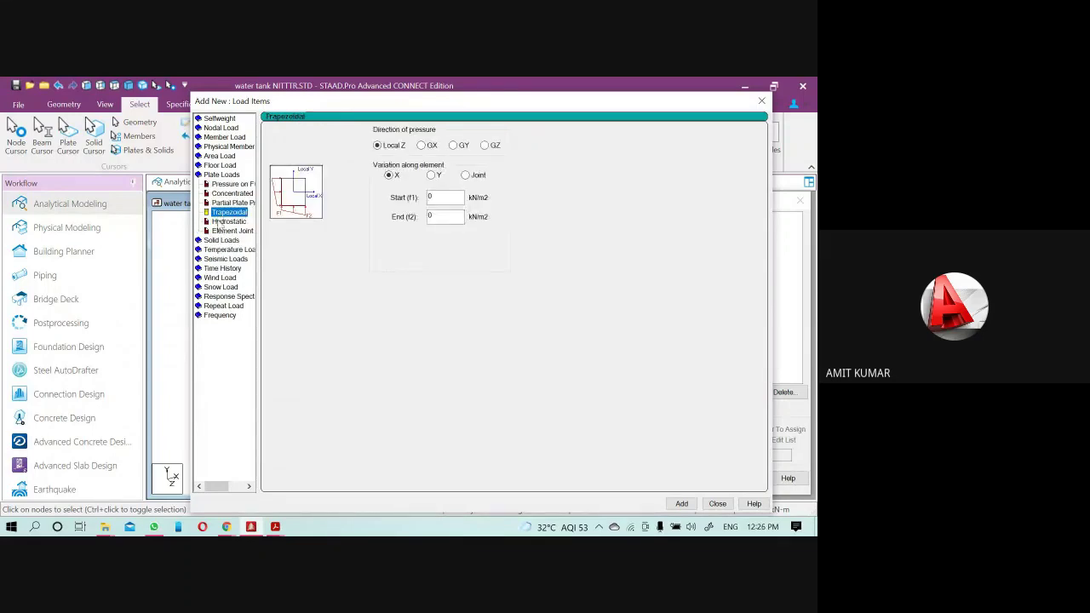
click(220, 223)
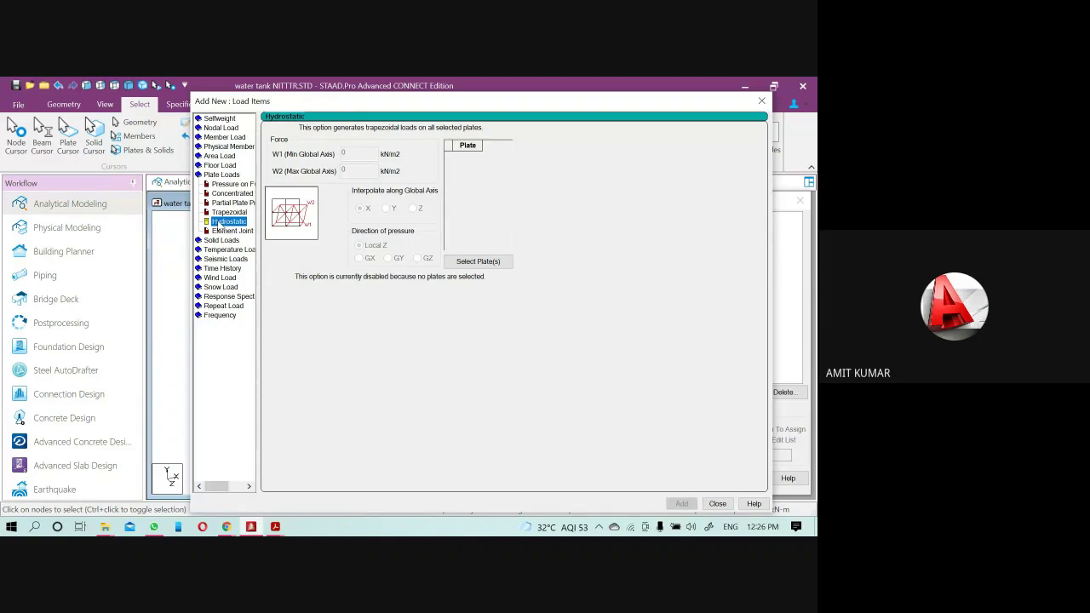
click(227, 213)
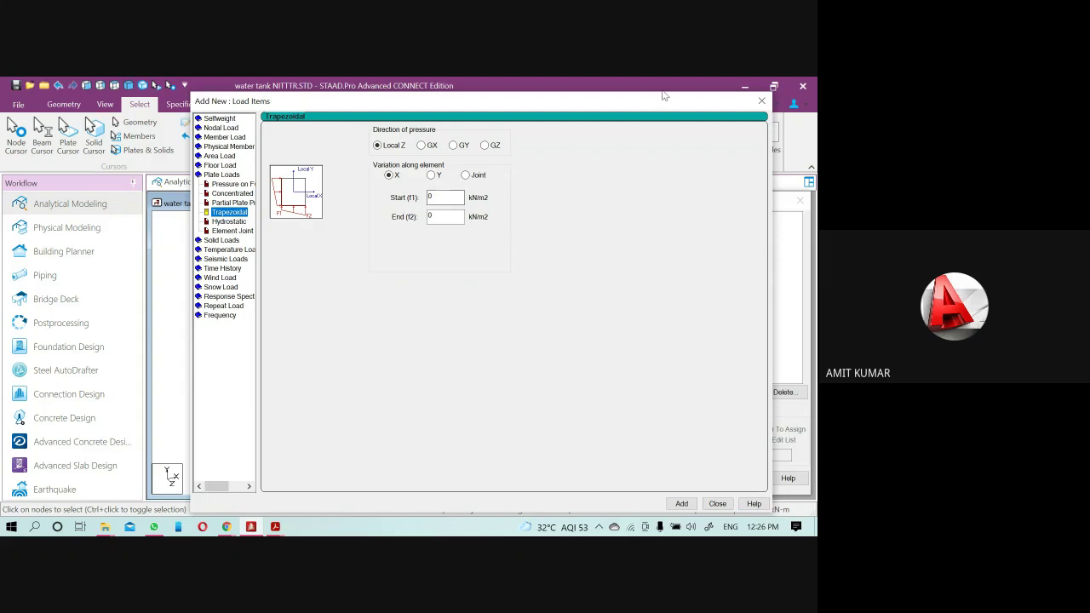
click(761, 101)
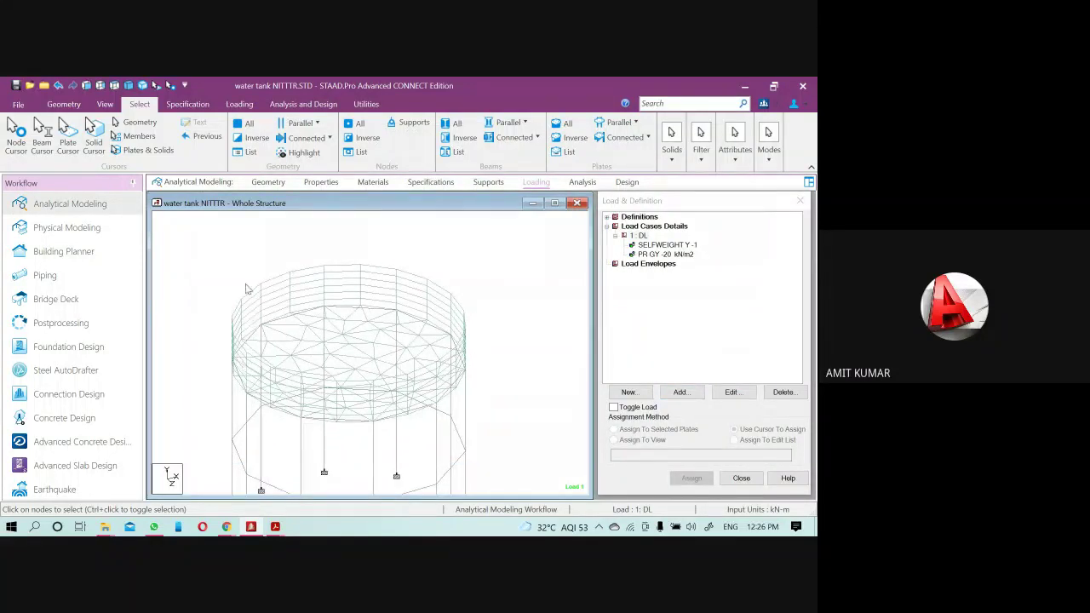
- Examine the circular tank's layout and side walls in plan and isometric views
click(115, 86)
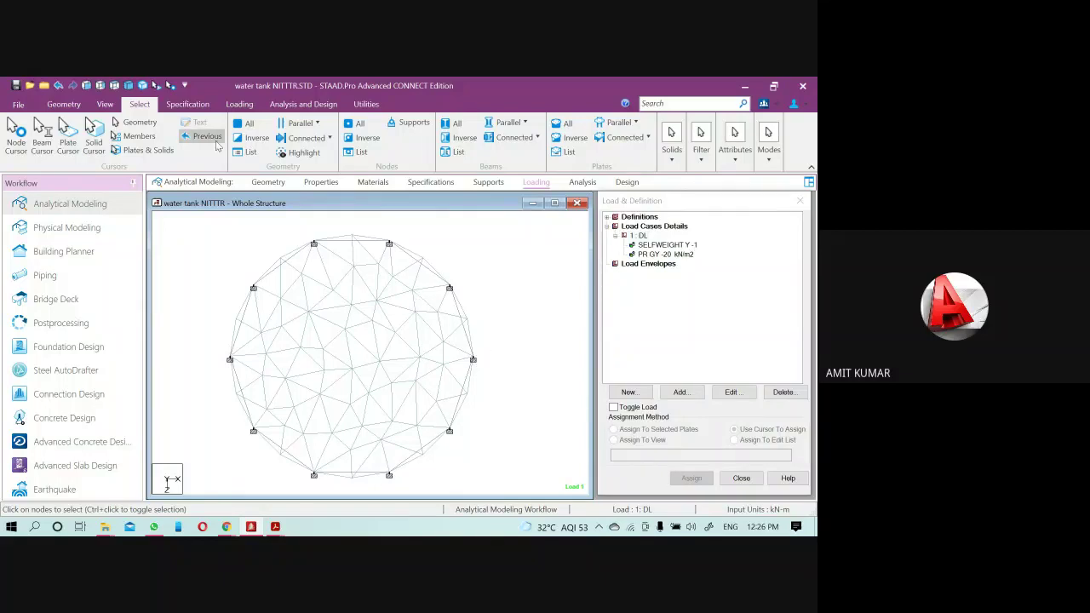
click(129, 86)
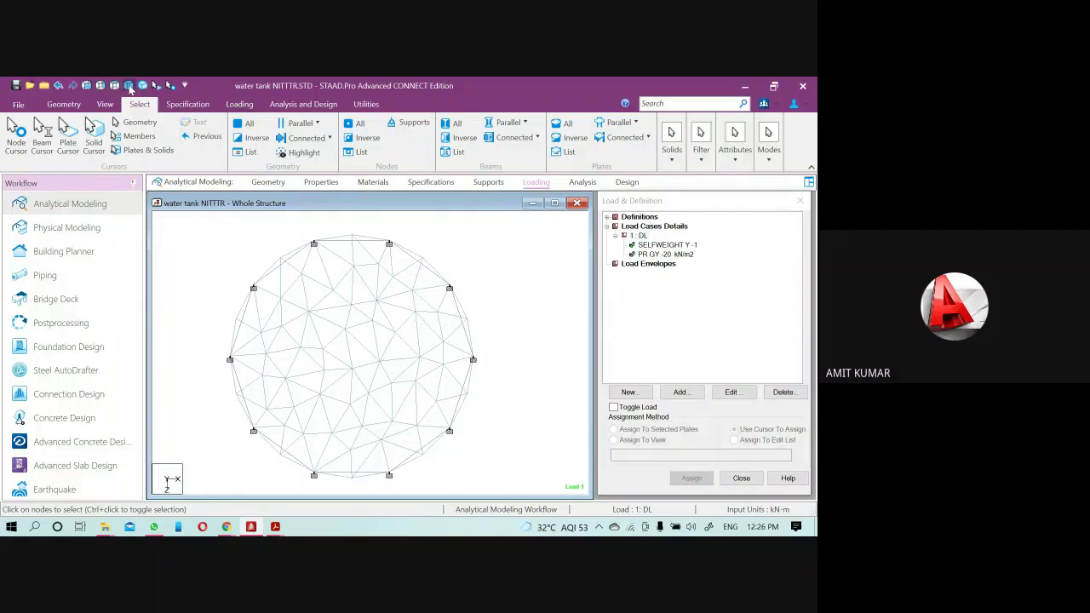
scroll(346, 286, up, 1)
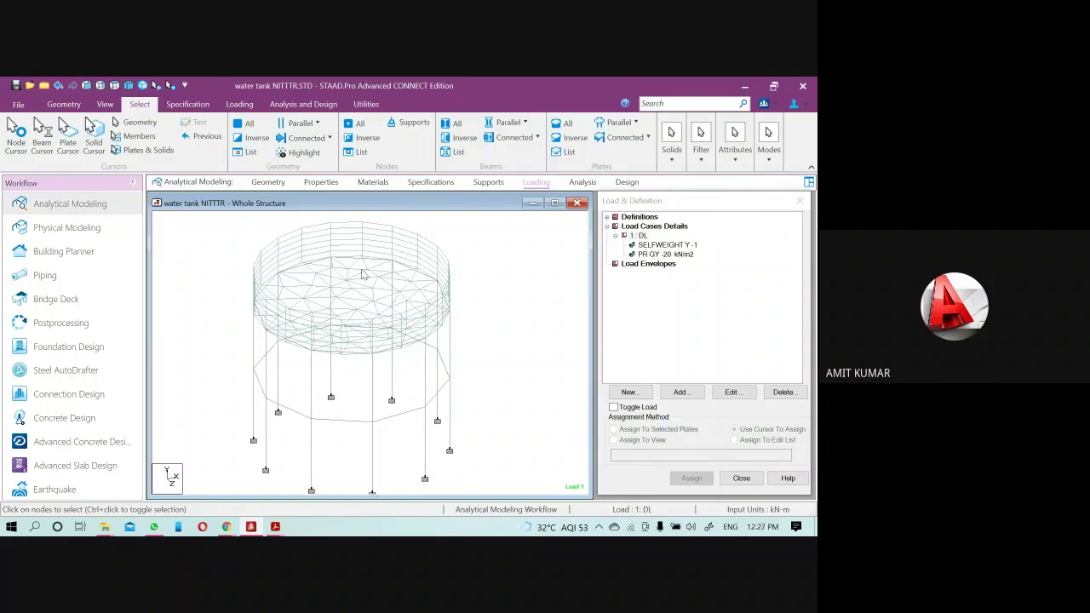
click(126, 87)
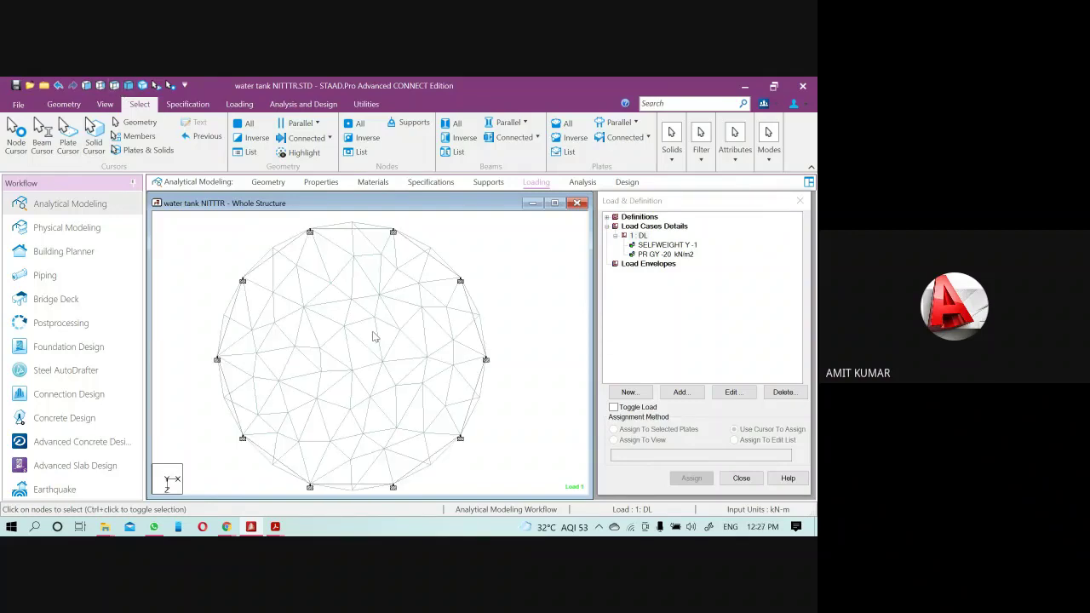
scroll(341, 336, down, 1)
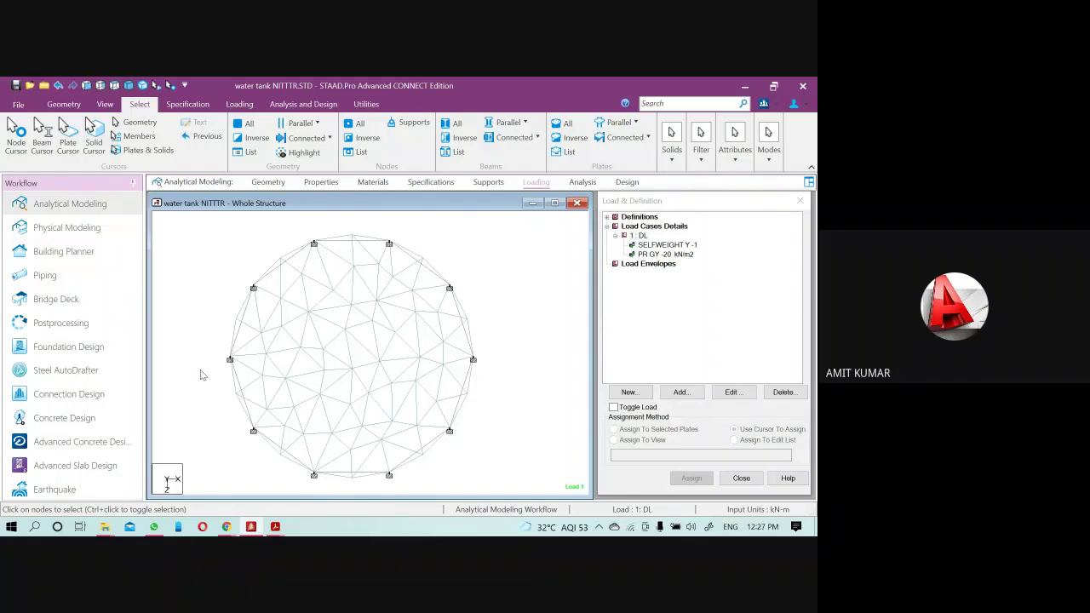
click(128, 86)
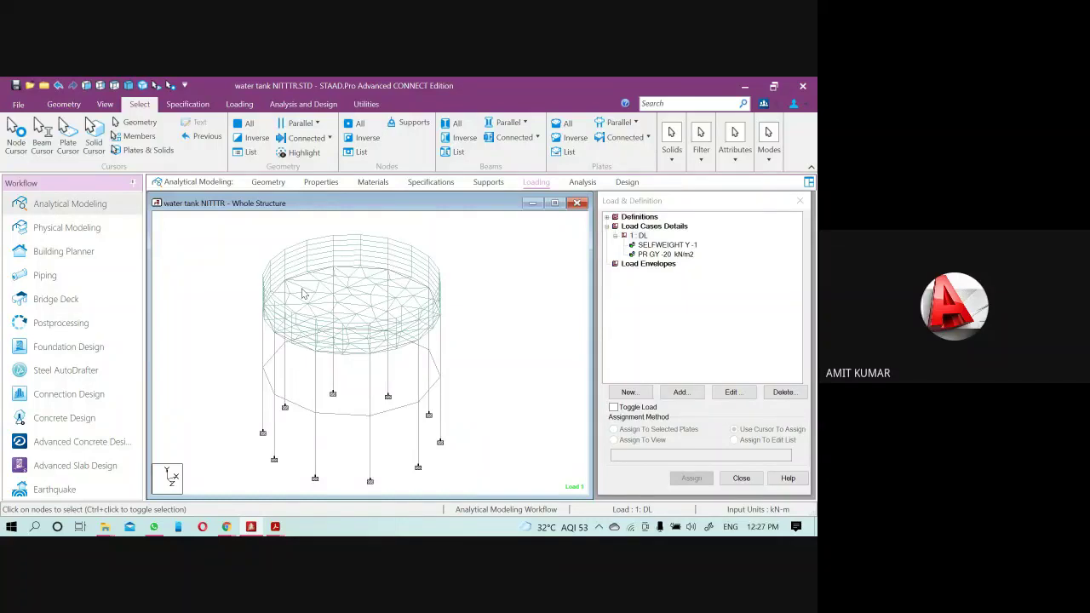
- Check the Google Meet call in Chrome for in-call messages, then return to STAAD.Pro
mouse_move(226, 528)
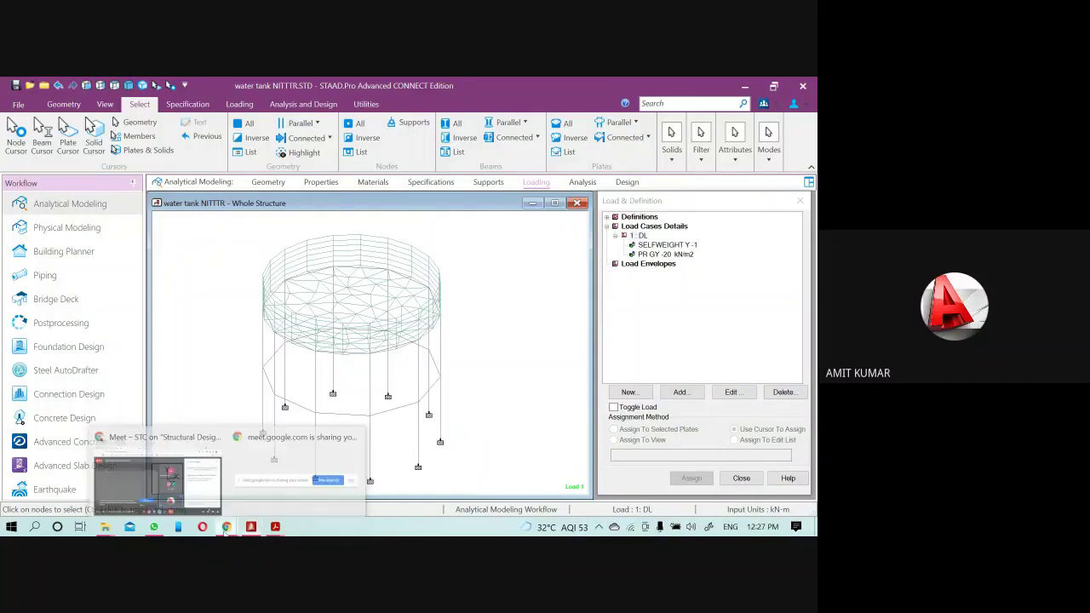
click(199, 470)
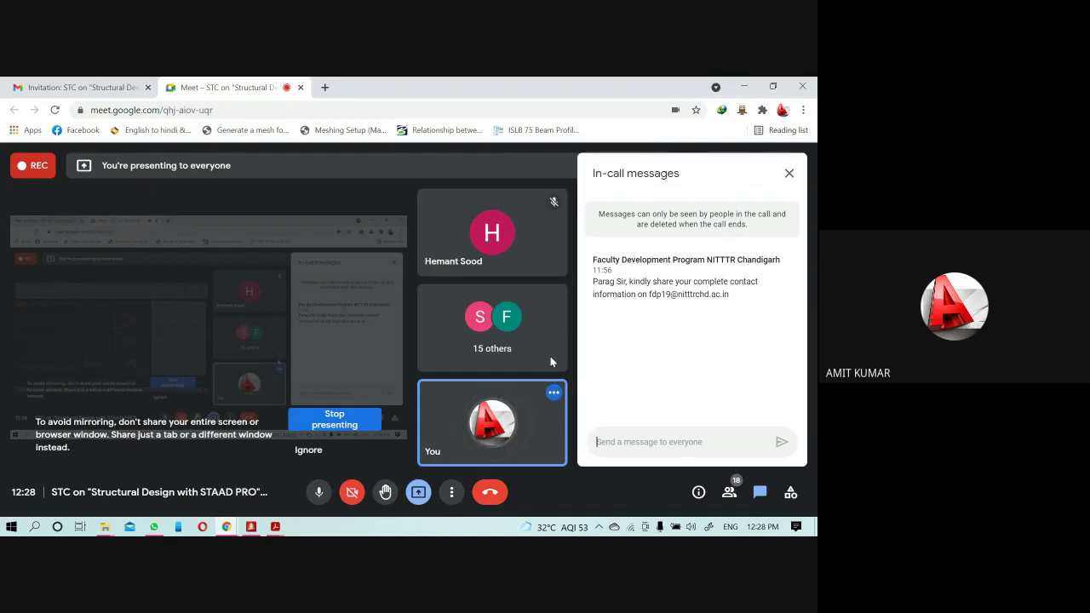
click(251, 526)
- Start a new load item for load case DL as a plate load of type Hydrostatic
scroll(401, 304, up, 2)
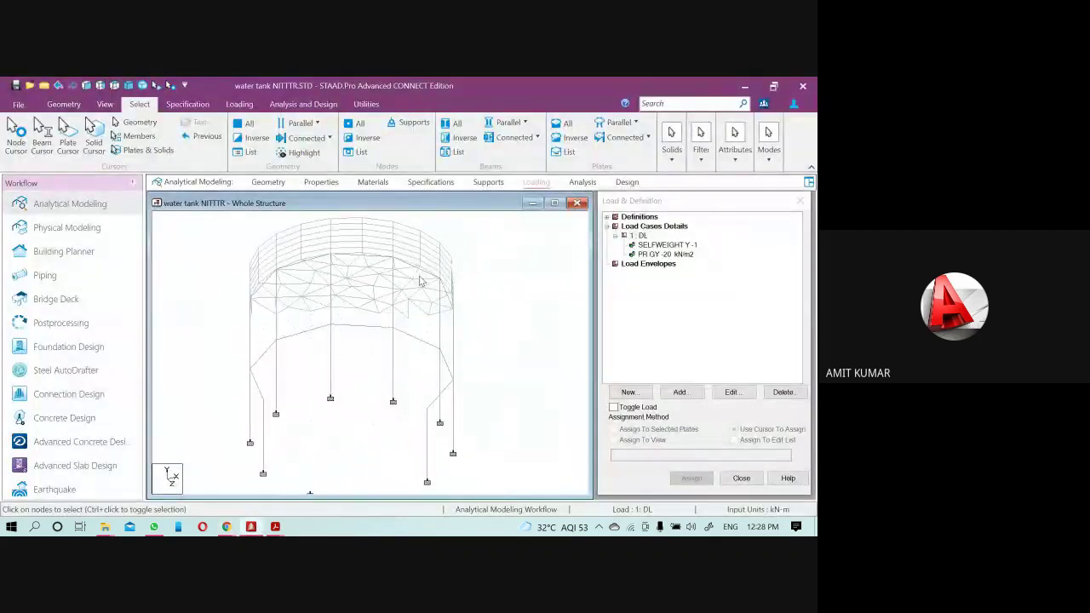
middle_drag(400, 303, 389, 369)
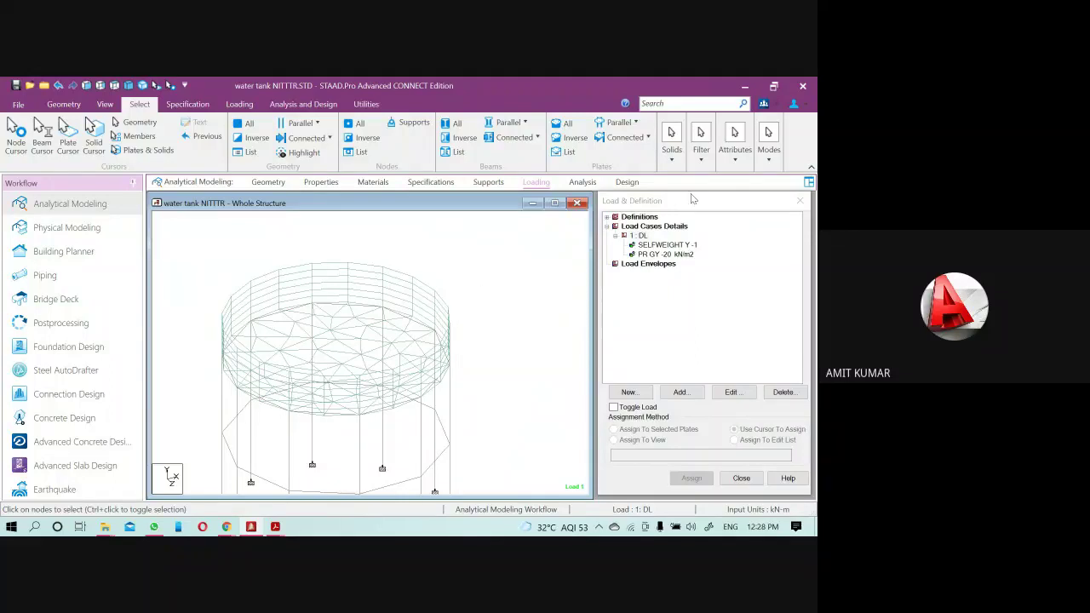
click(643, 236)
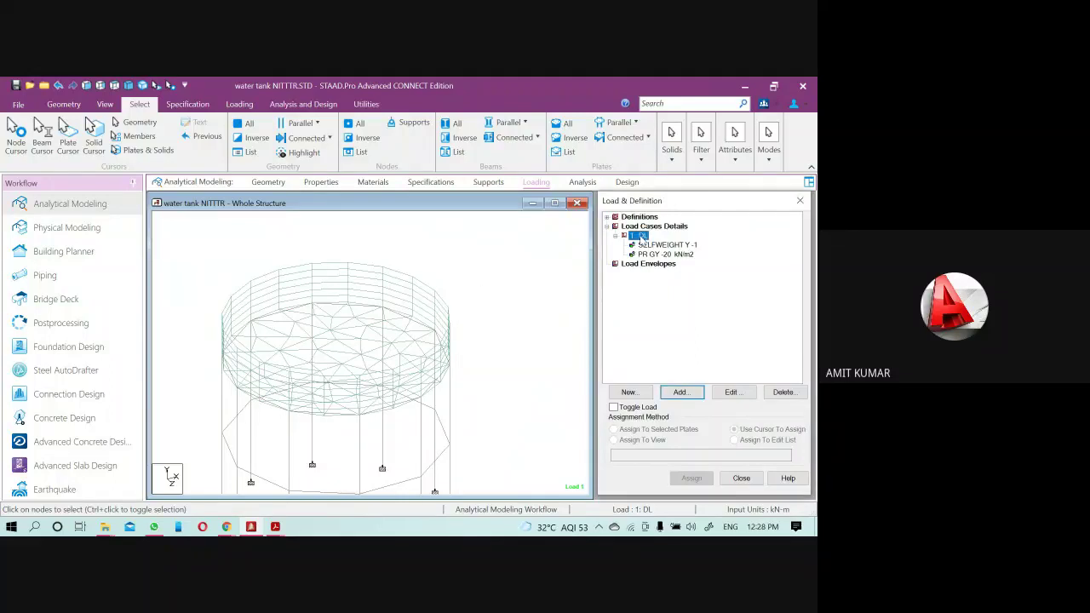
click(681, 392)
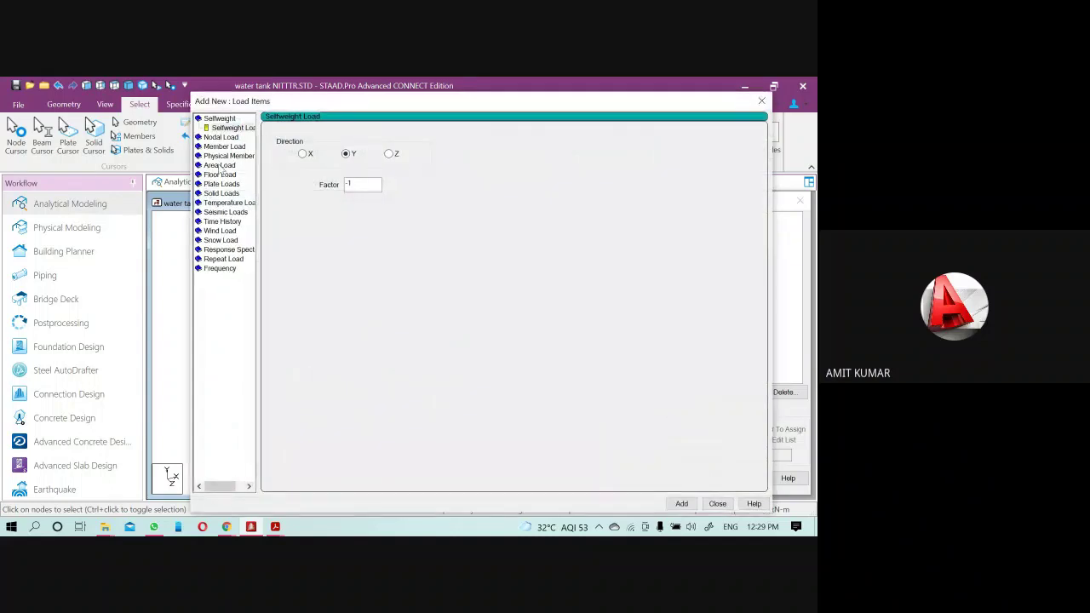
click(222, 184)
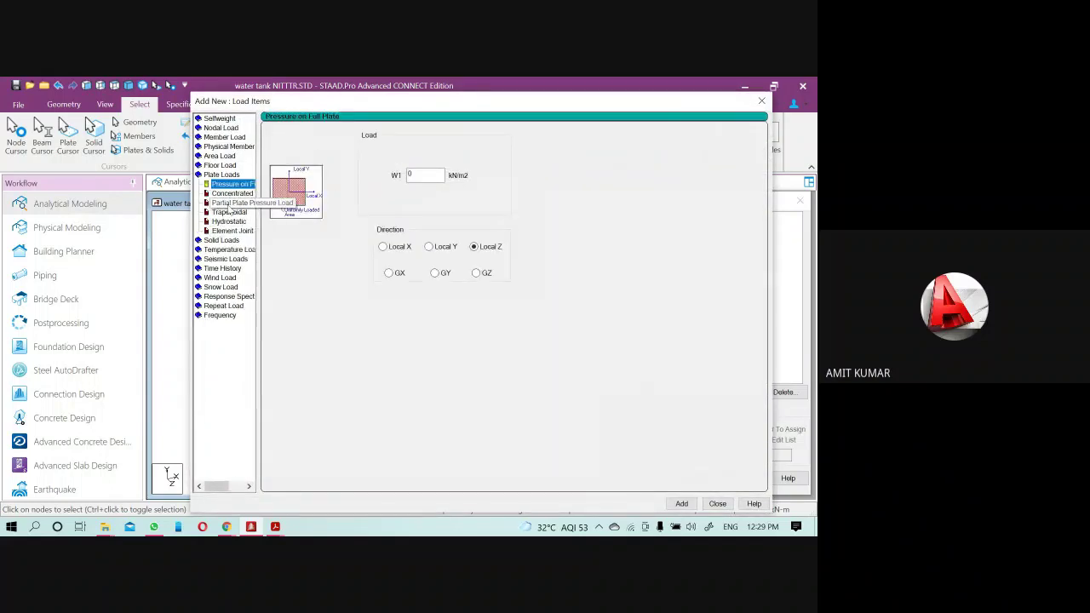
click(233, 221)
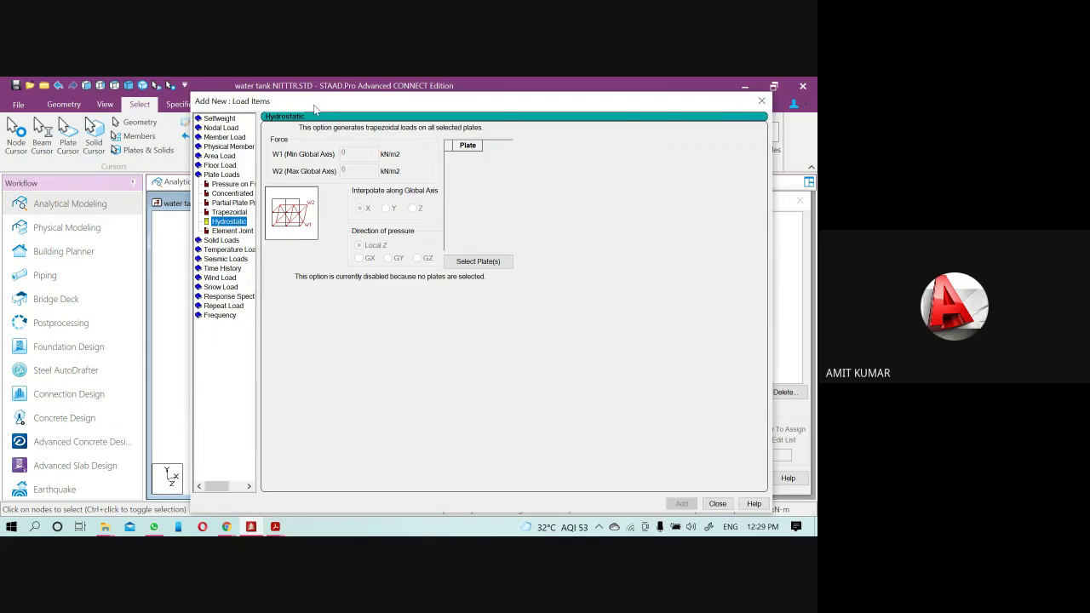
drag(314, 107, 318, 111)
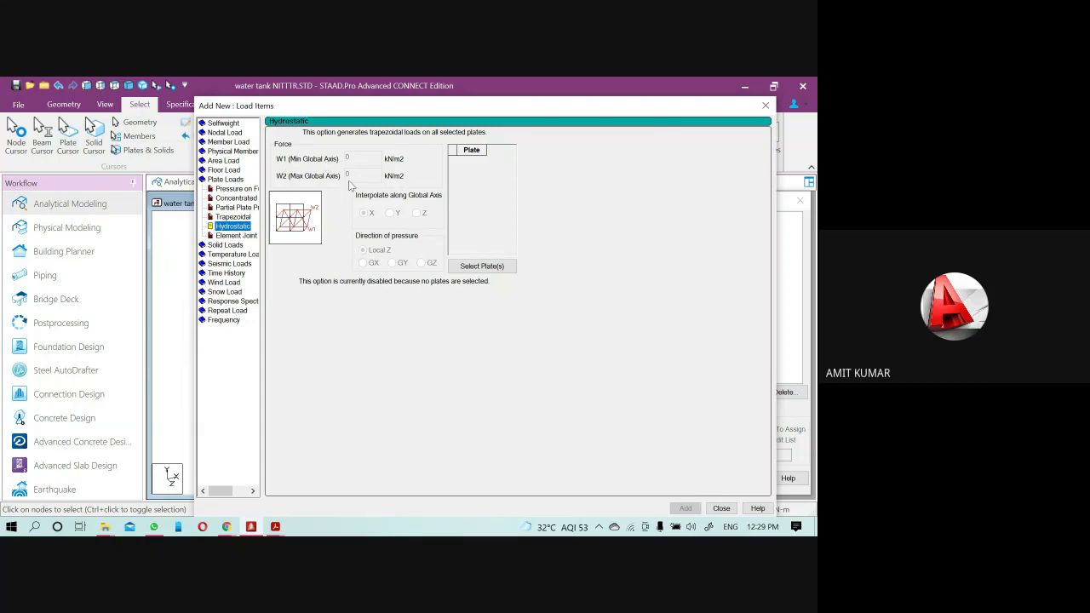
click(242, 228)
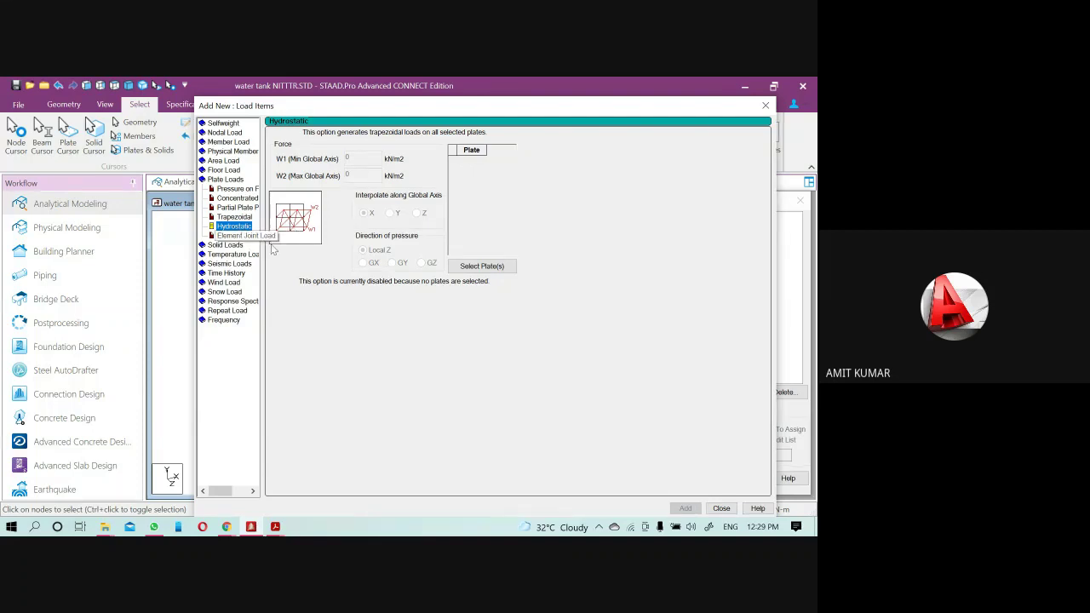
- Choose all side wall plates of the tank as the plates for the hydrostatic load
click(485, 270)
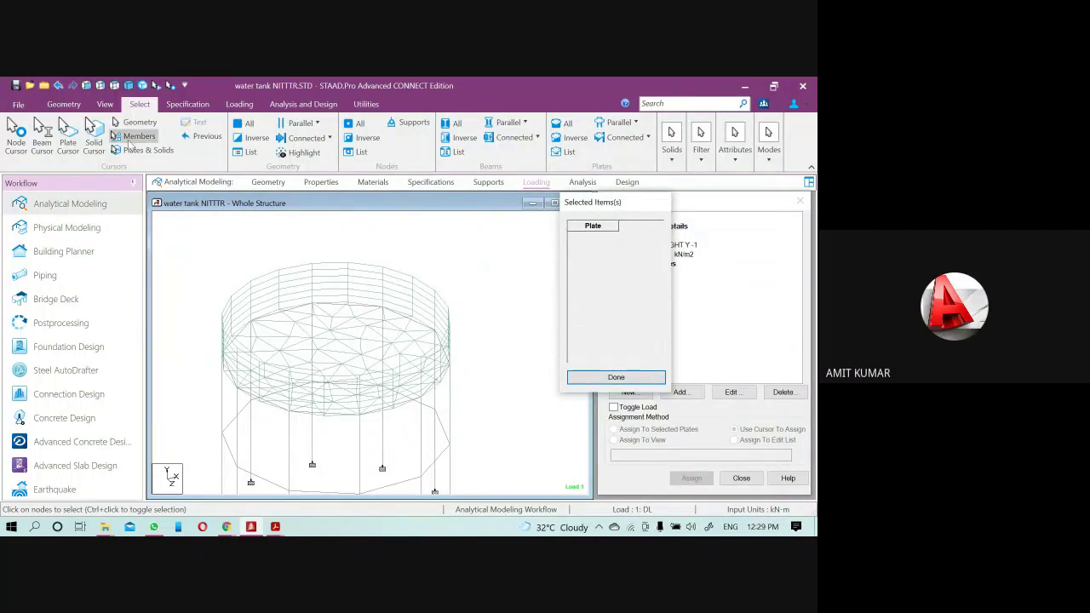
click(86, 86)
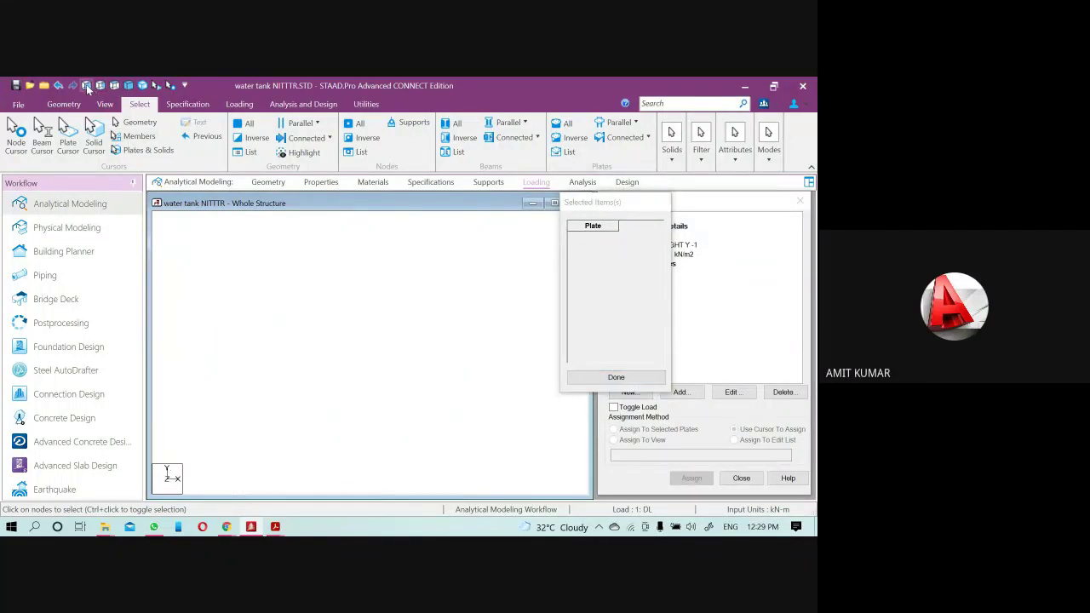
click(170, 85)
drag(177, 245, 492, 330)
drag(491, 330, 494, 334)
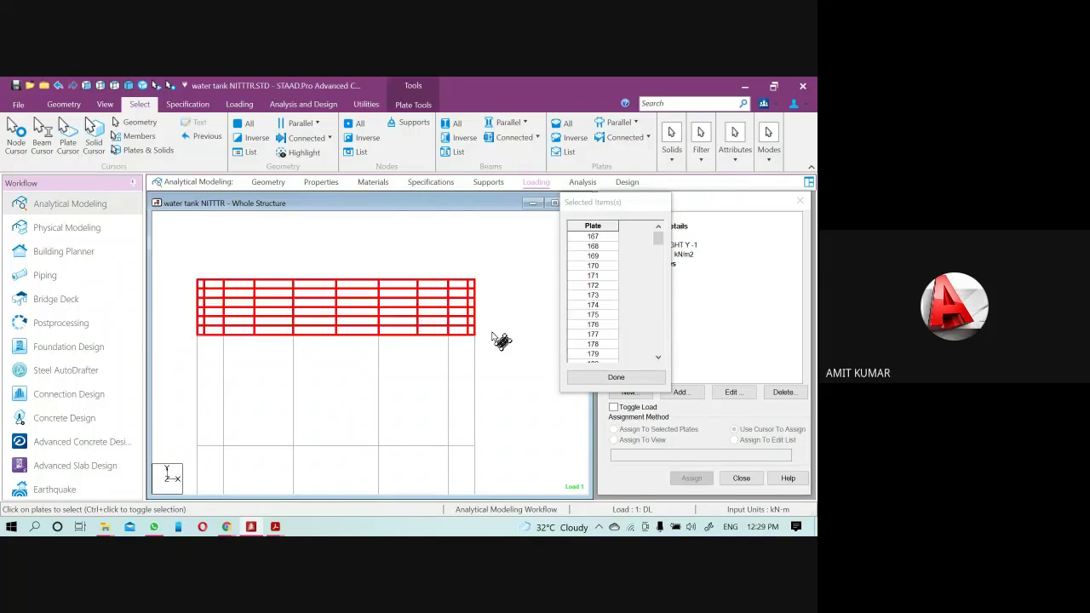
click(129, 86)
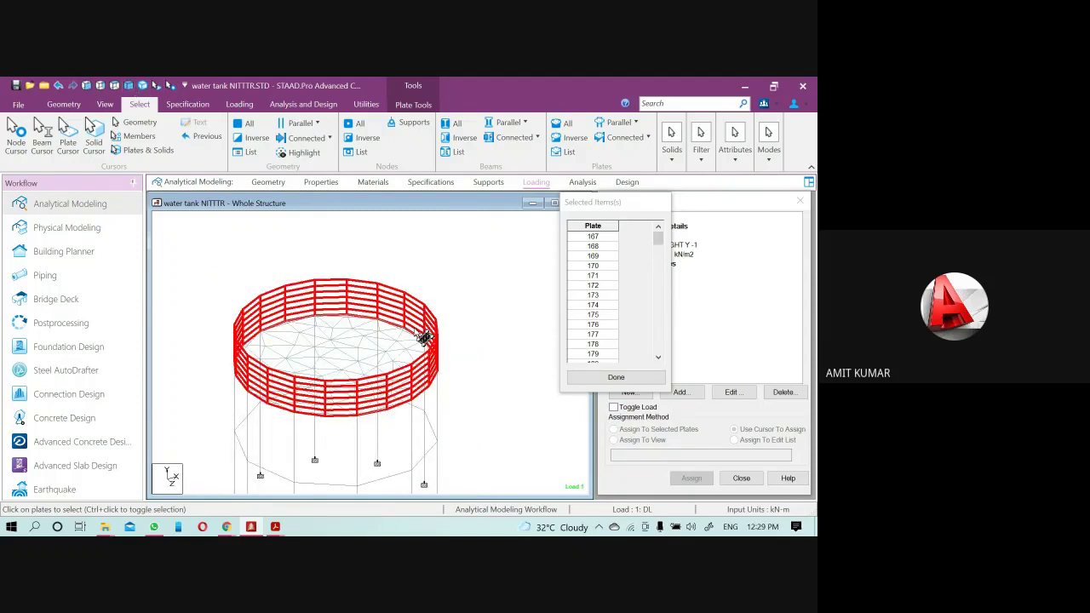
key(Return)
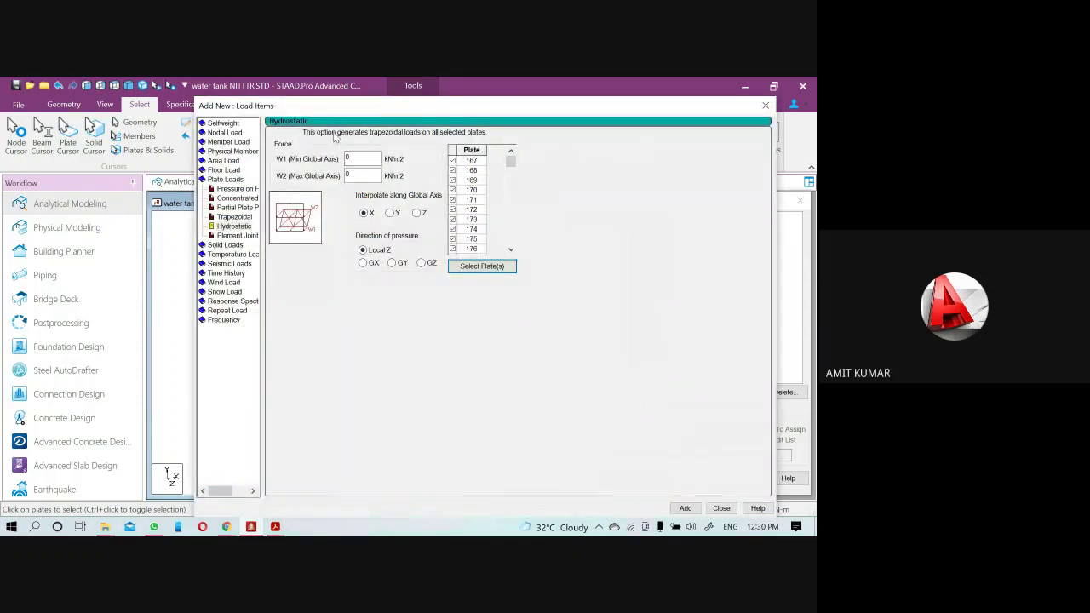
- Set the hydrostatic load's W1 force at the minimum global axis to 20 kN/m2
drag(499, 118, 684, 122)
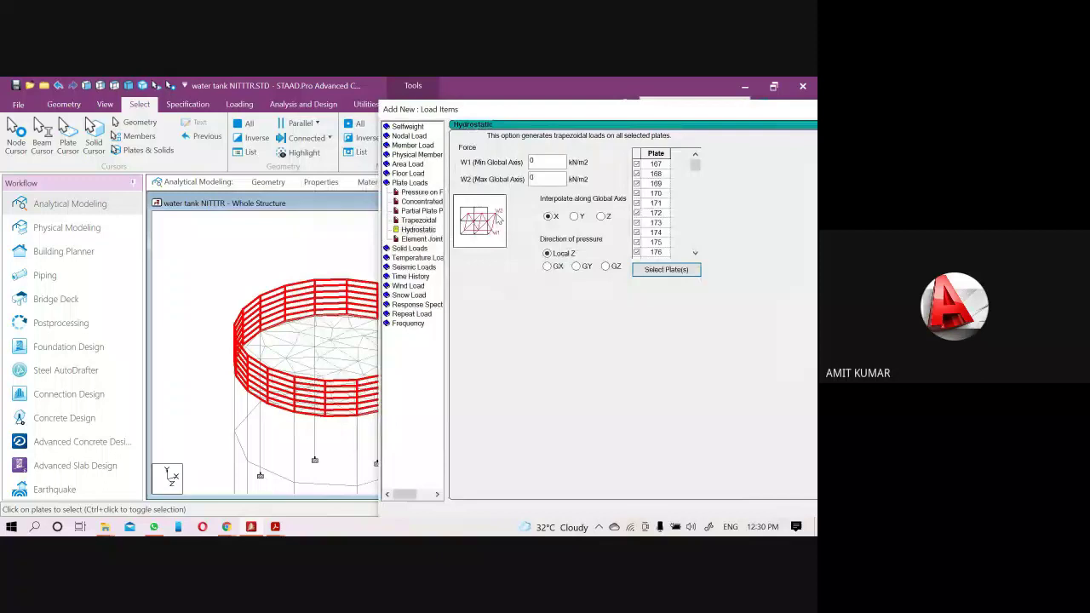
double_click(536, 162)
drag(494, 119, 660, 129)
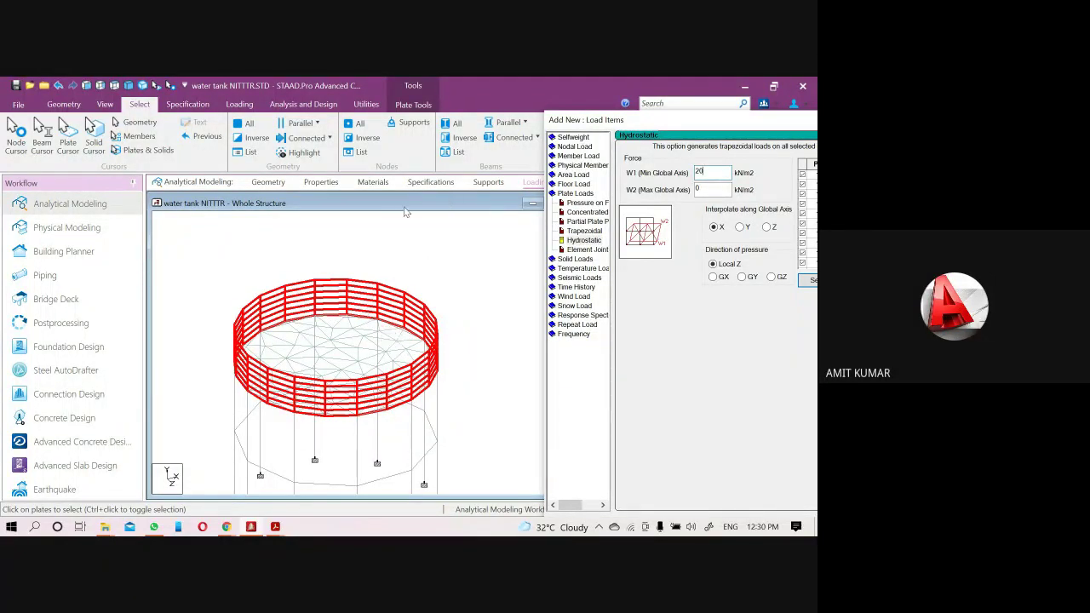
drag(559, 124, 465, 91)
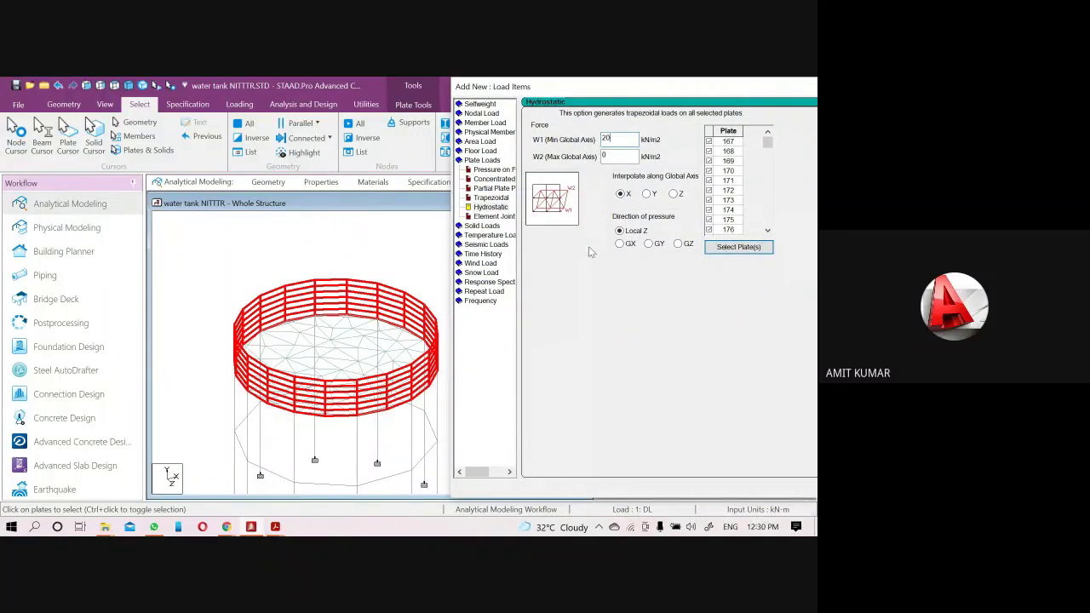
- Check the tank in plan view and set the hydrostatic load to interpolate along the global Y axis
click(114, 88)
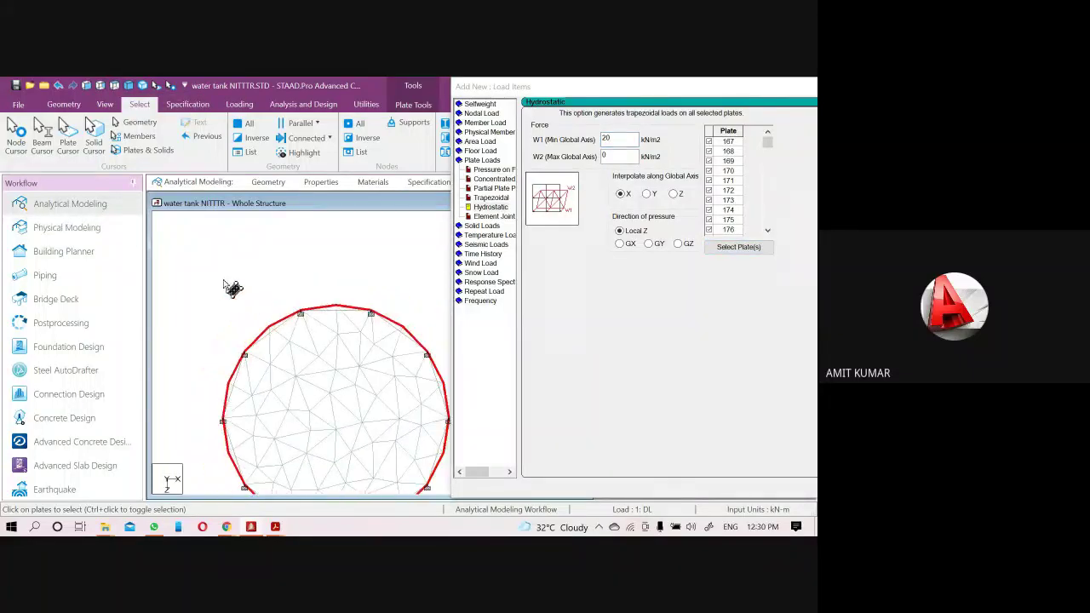
scroll(333, 369, down, 3)
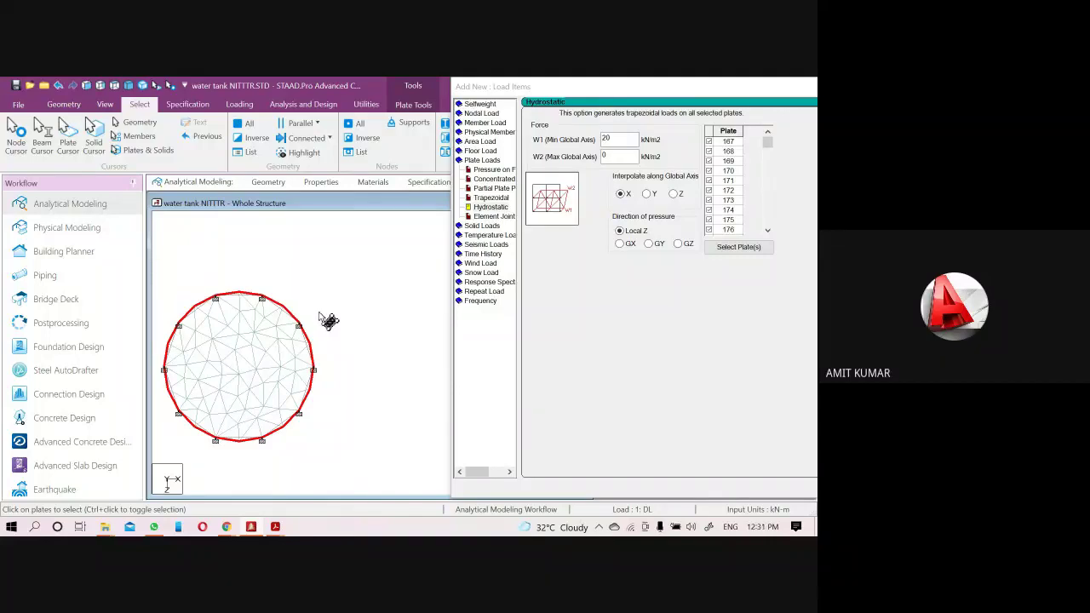
click(647, 194)
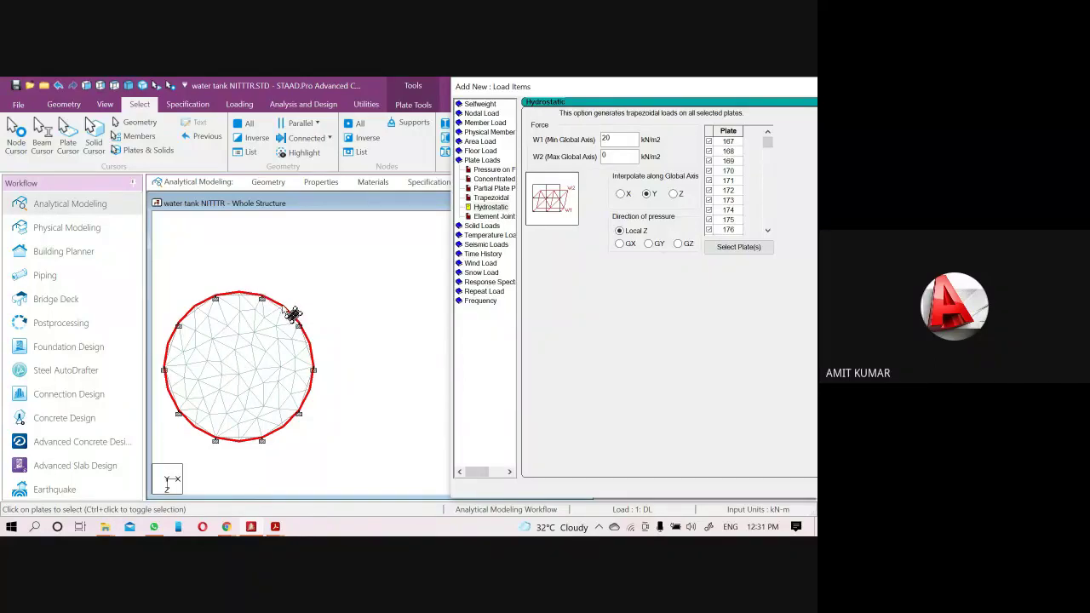
middle_drag(350, 358, 370, 350)
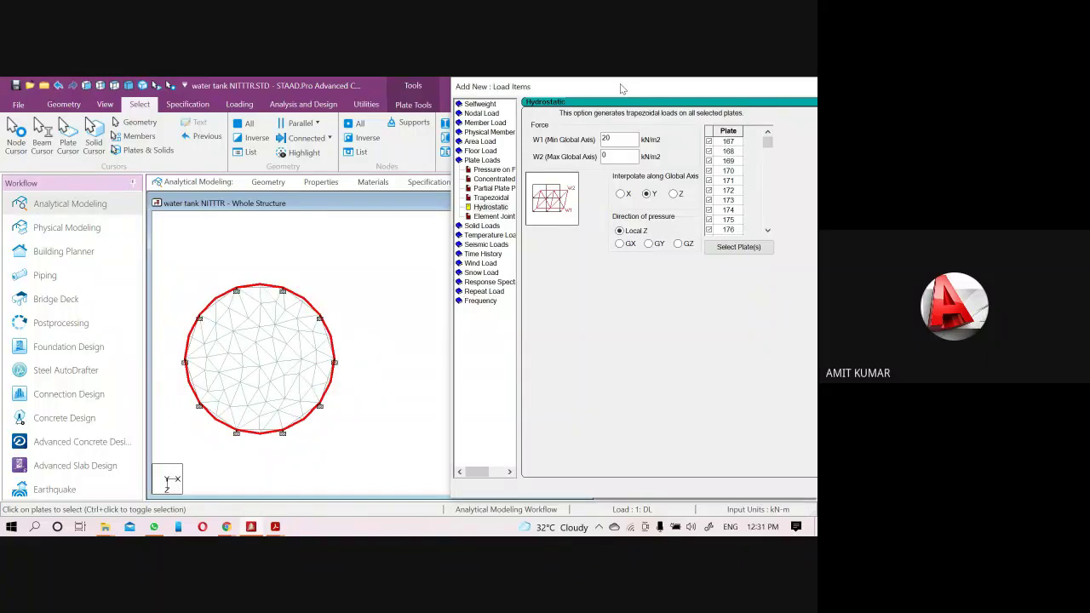
drag(620, 87, 561, 97)
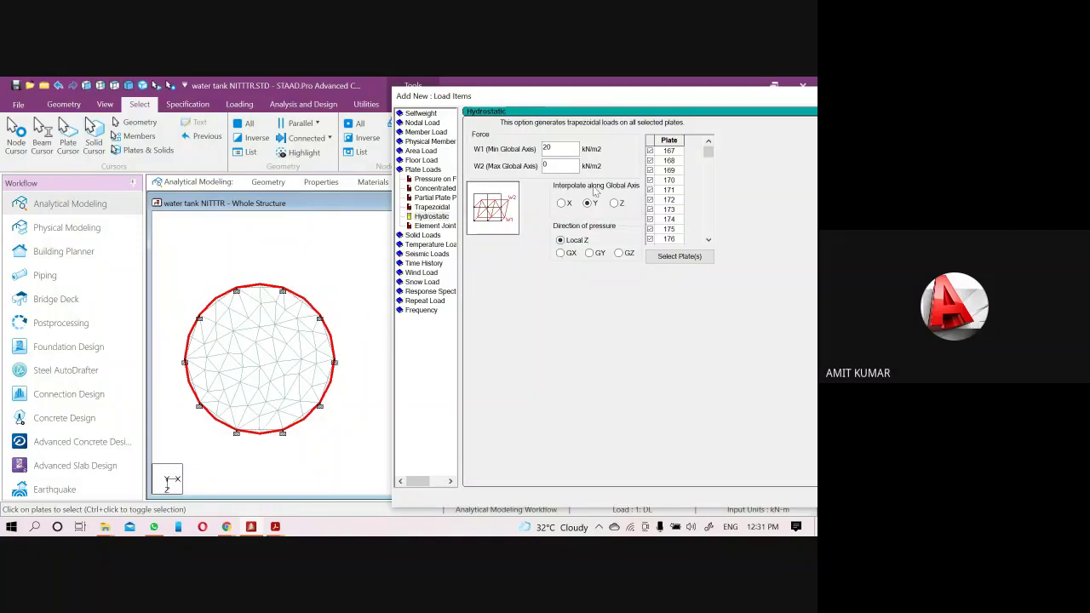
drag(538, 104, 497, 94)
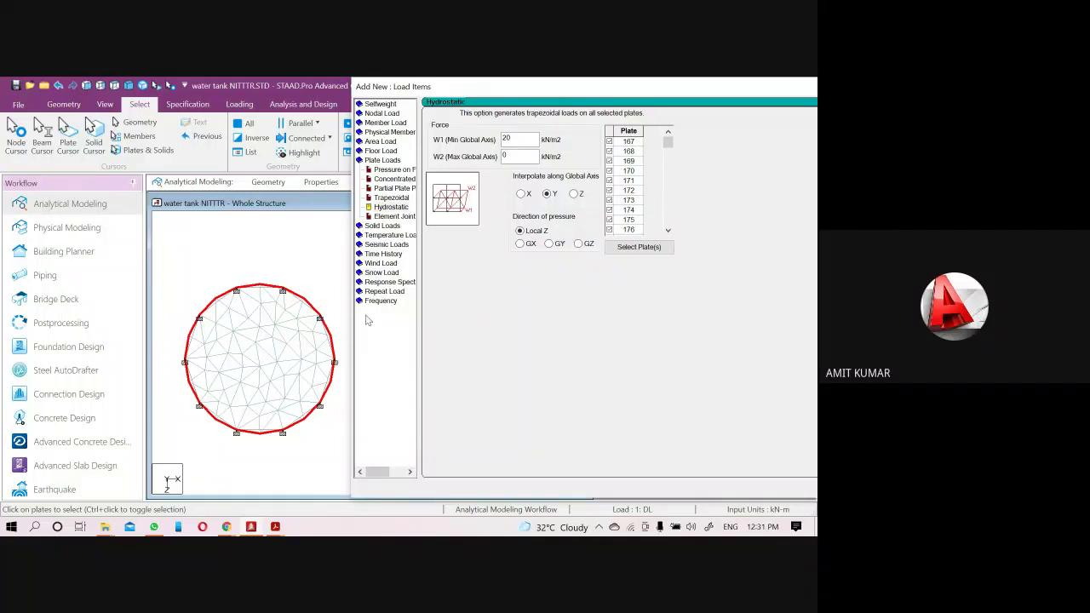
scroll(249, 349, down, 2)
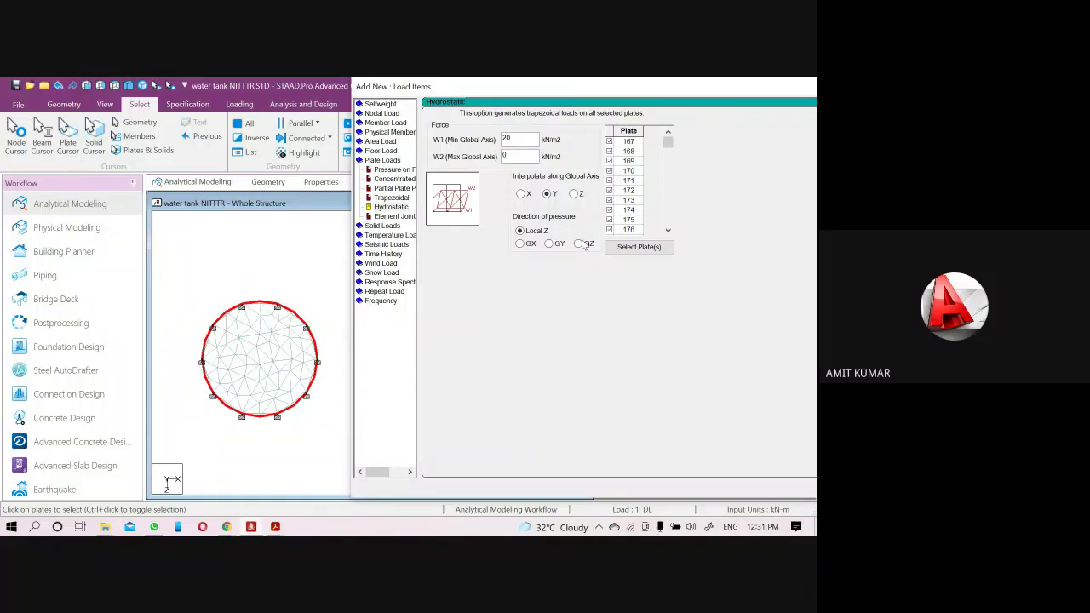
middle_drag(272, 363, 268, 361)
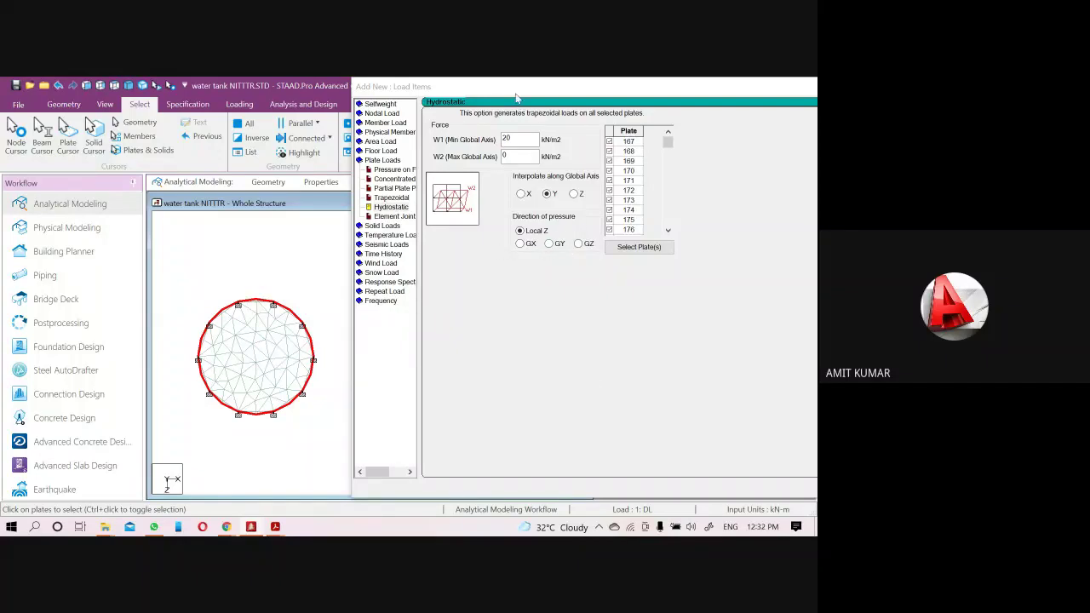
- Set W2 at the maximum global axis to 1 kN/m2 and add the hydrostatic load to load case DL
drag(522, 92, 492, 93)
double_click(474, 156)
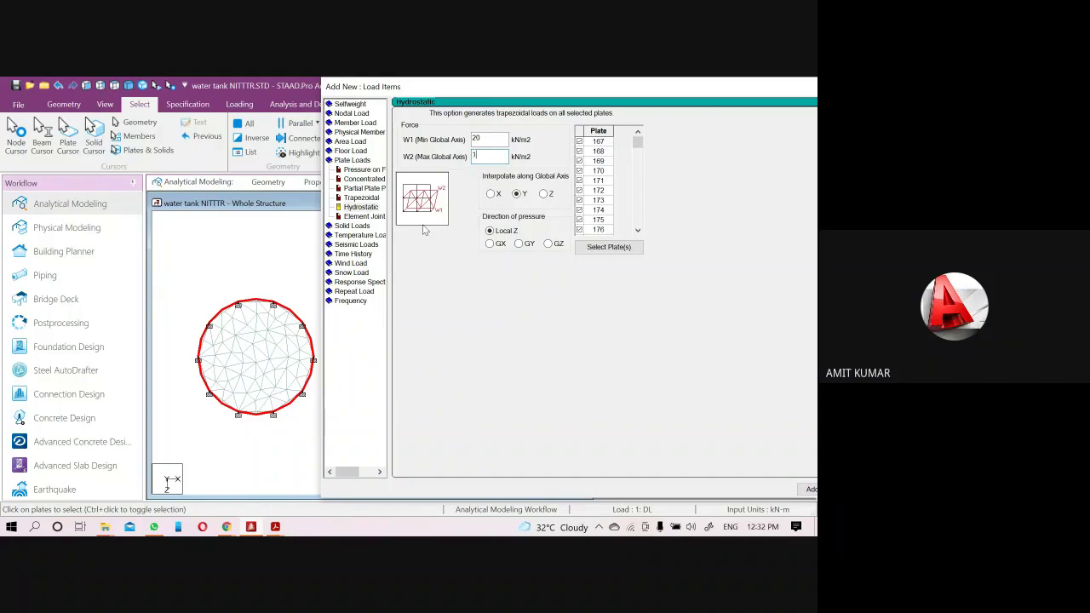
drag(478, 156, 463, 156)
double_click(481, 156)
drag(487, 91, 536, 85)
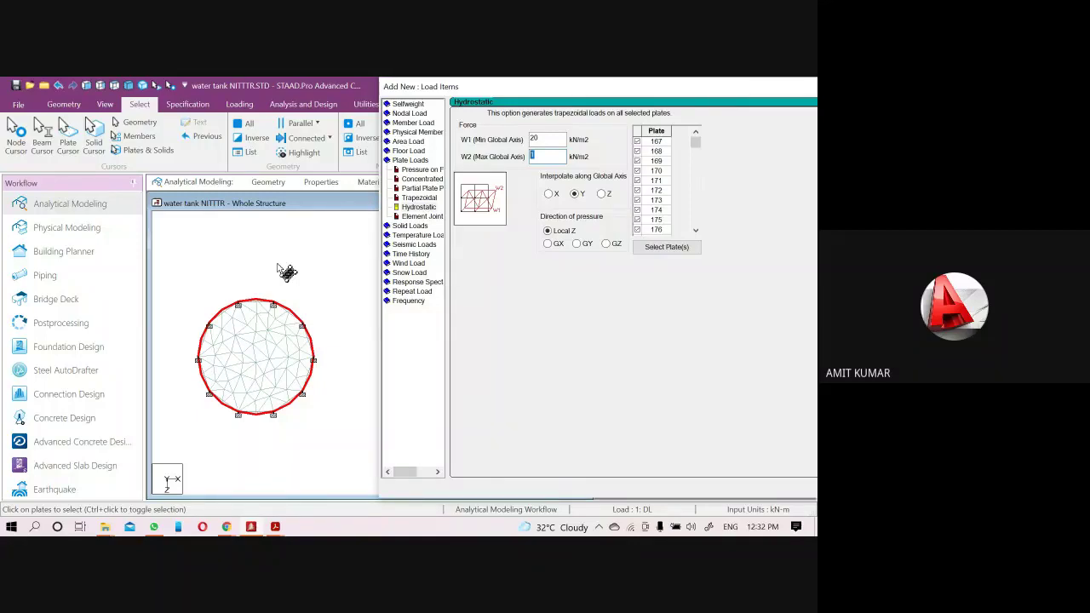
drag(535, 94, 487, 94)
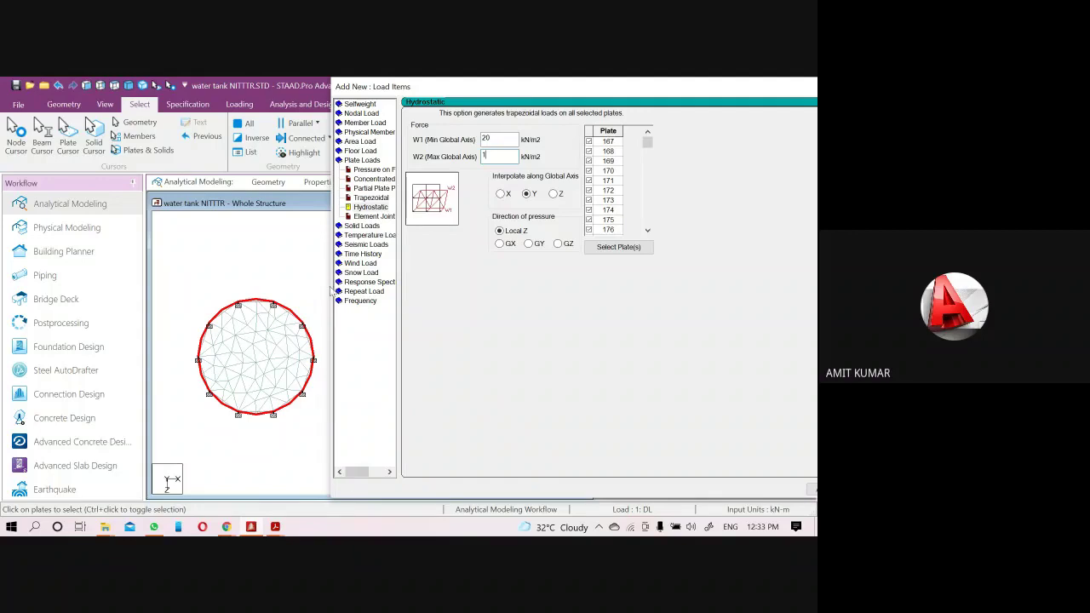
drag(426, 81, 385, 88)
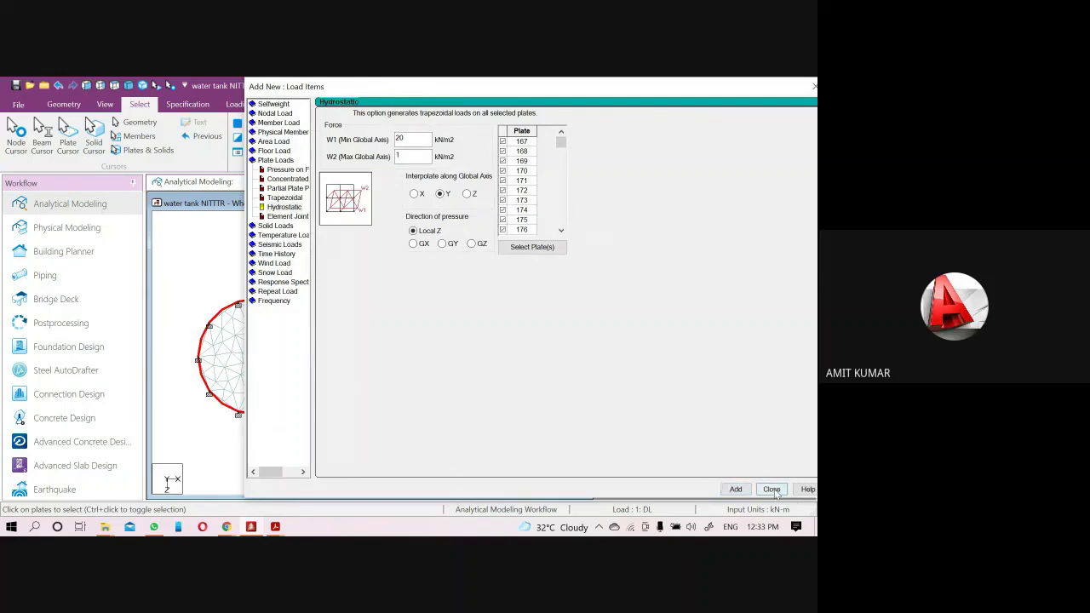
drag(654, 86, 400, 93)
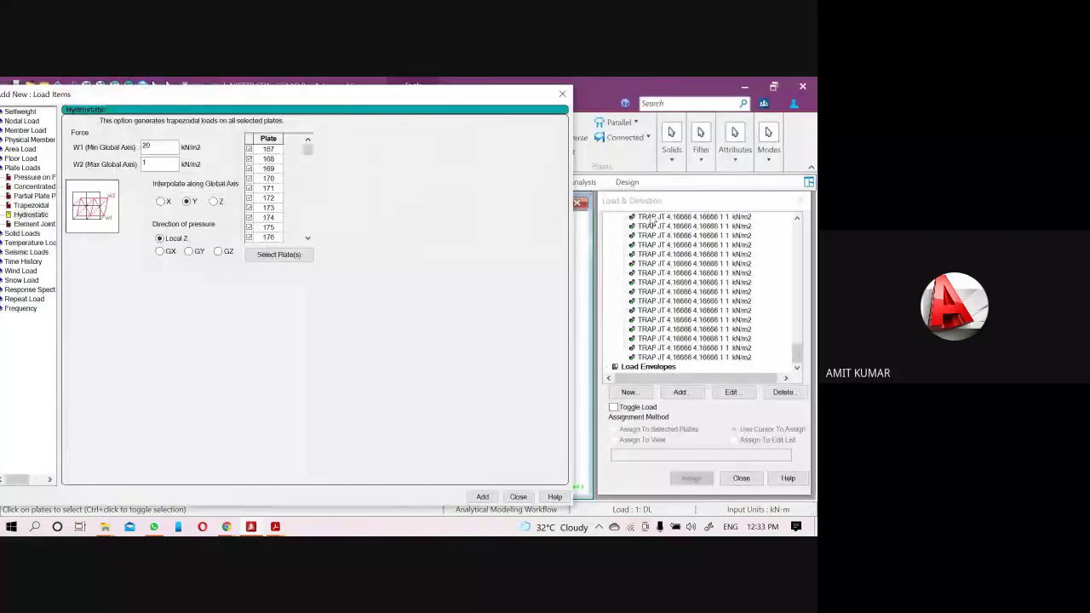
click(518, 497)
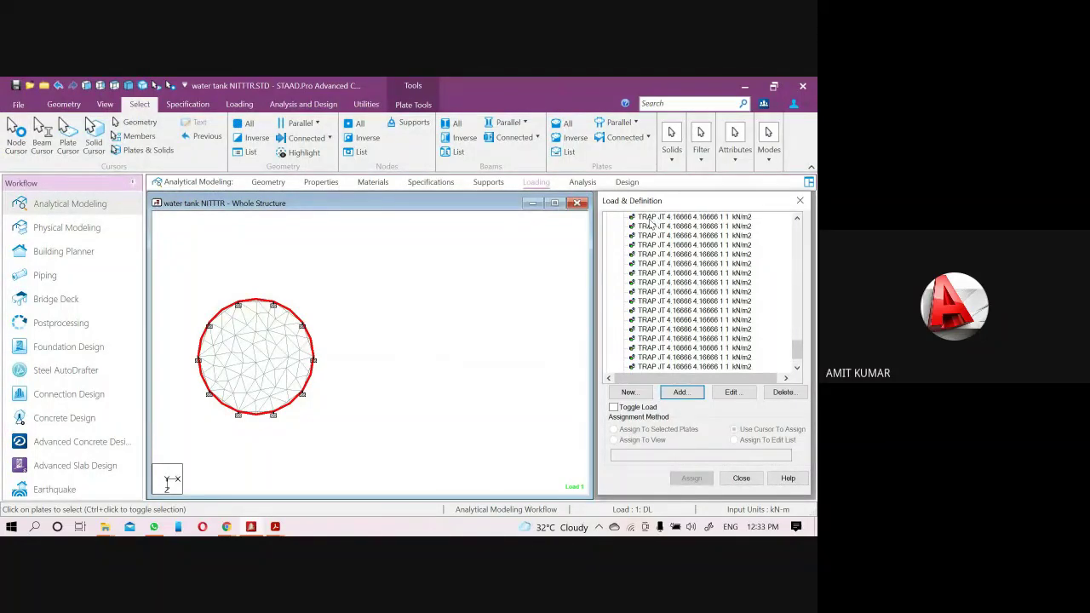
- Review the trapezoidal plate loads listed under load case DL and check them on the tank in isometric view
click(650, 217)
scroll(673, 272, up, 4)
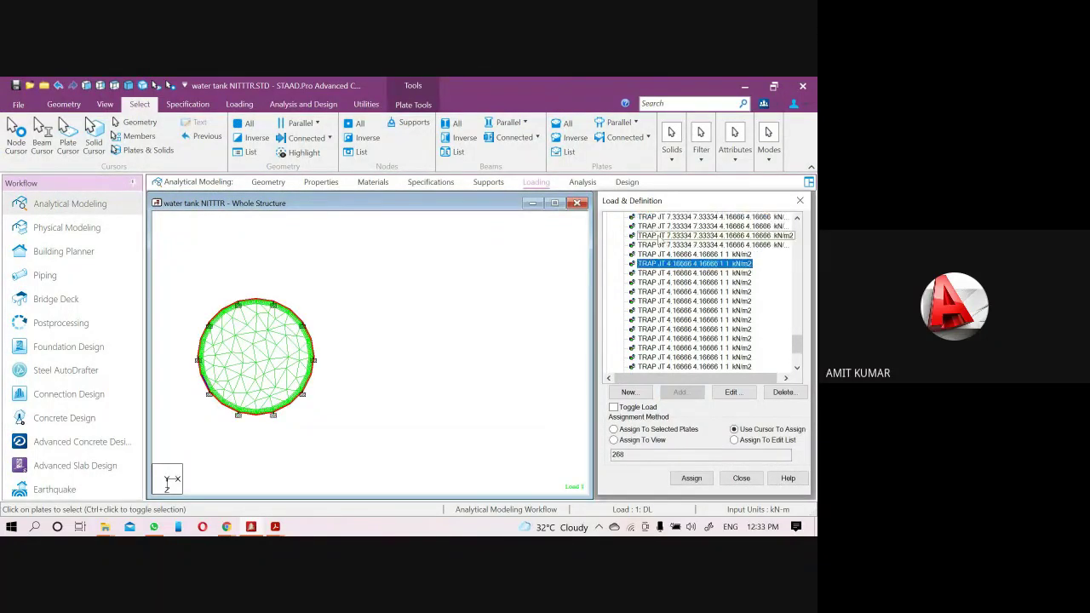
scroll(676, 287, up, 1)
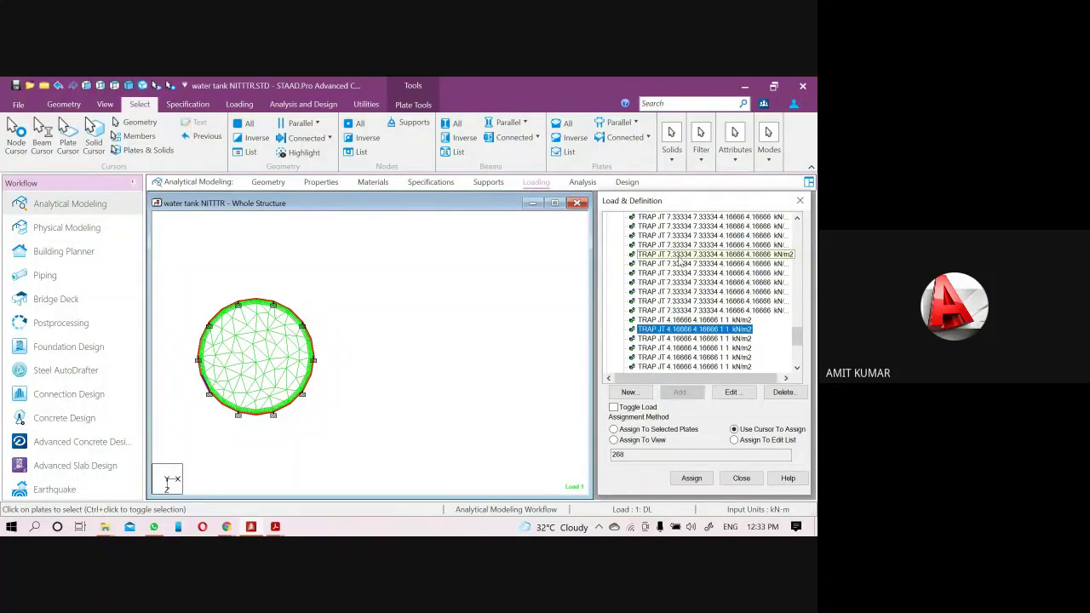
scroll(675, 306, up, 3)
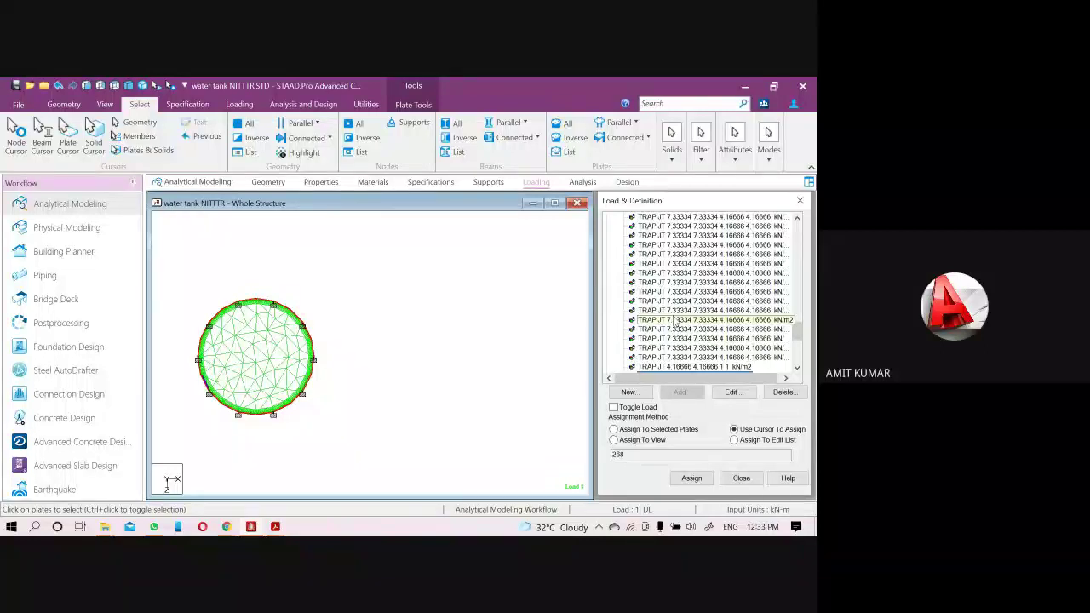
drag(797, 332, 807, 235)
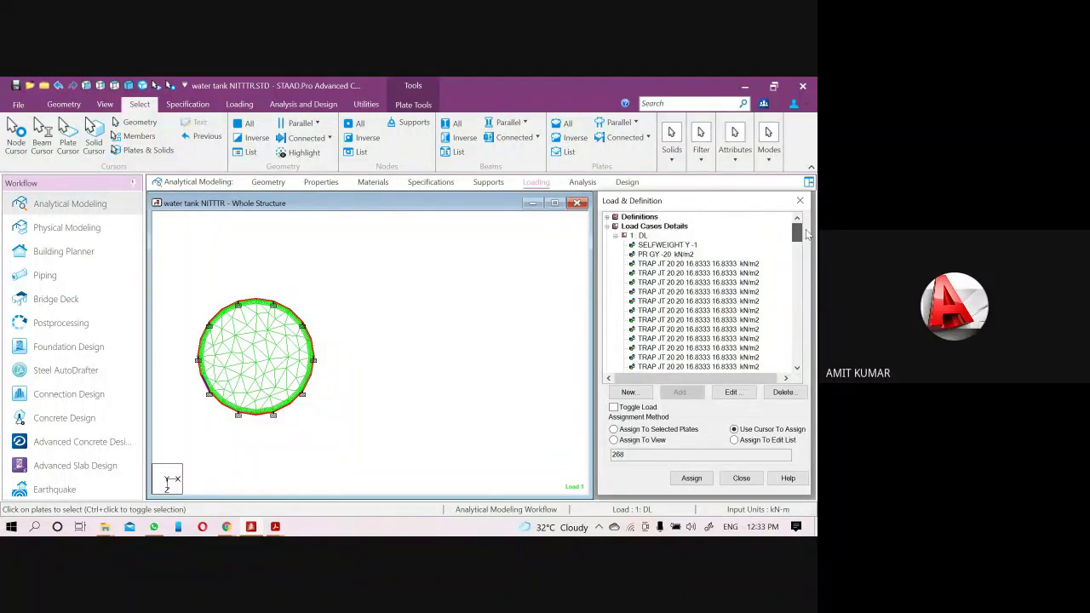
click(677, 264)
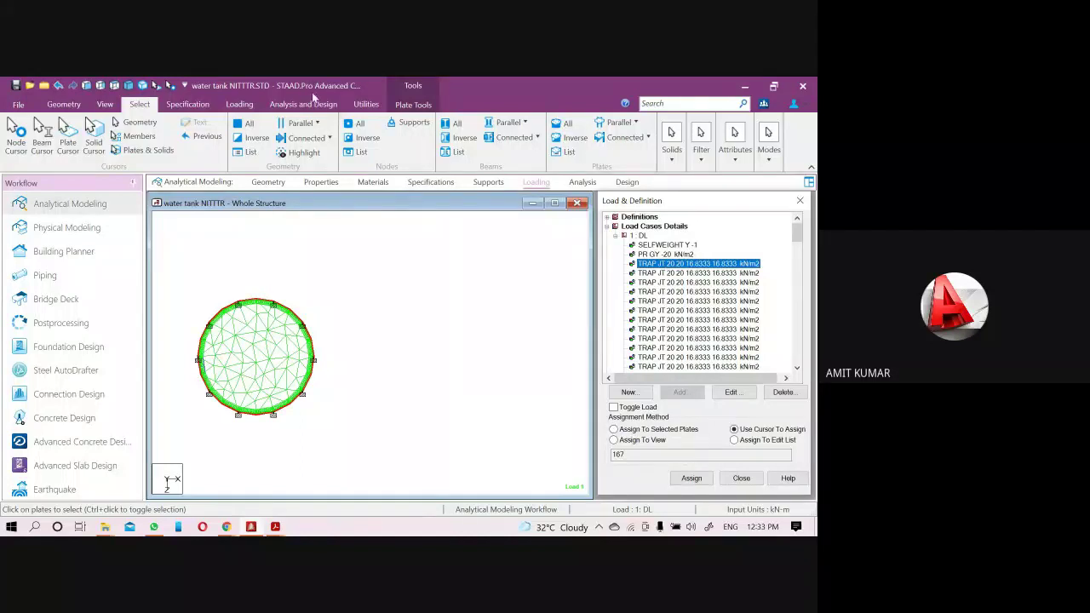
click(157, 85)
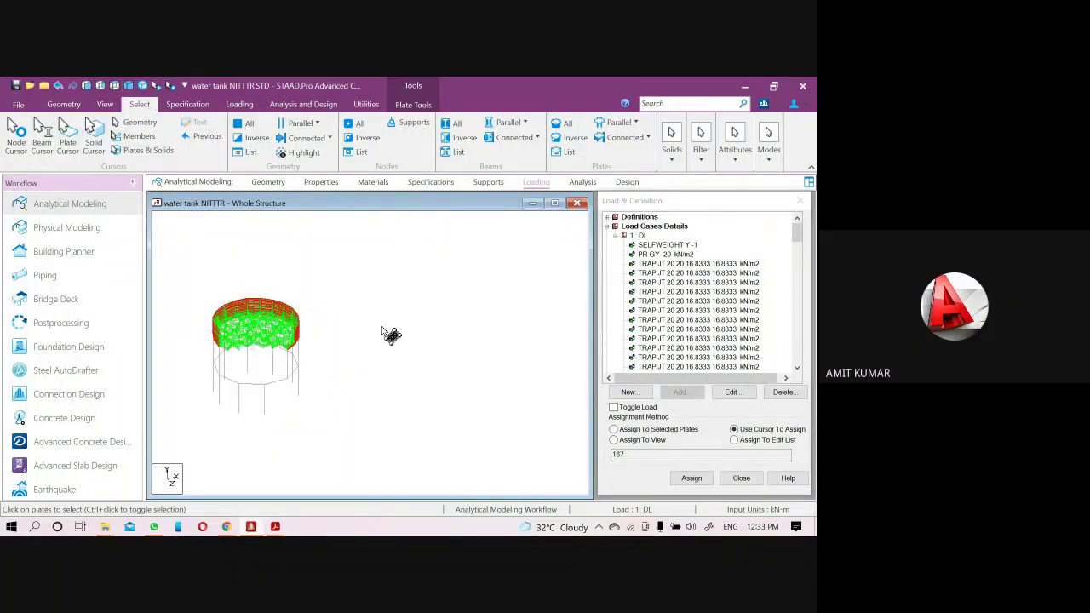
- Switch to the Geometry page and examine the direction of the global X, Y and Z axes at the tank
click(321, 183)
click(268, 182)
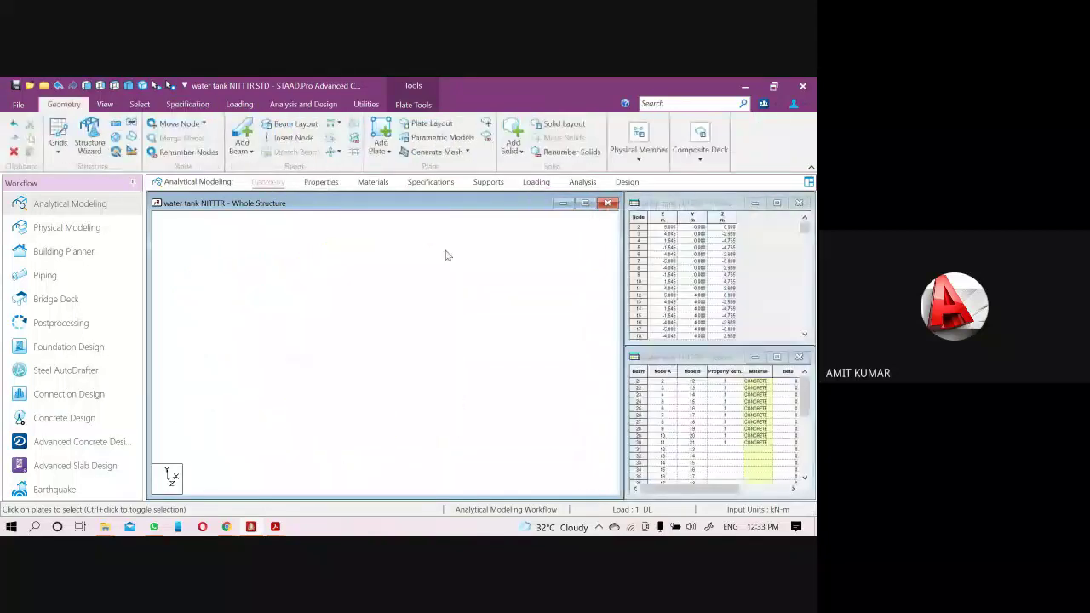
click(518, 328)
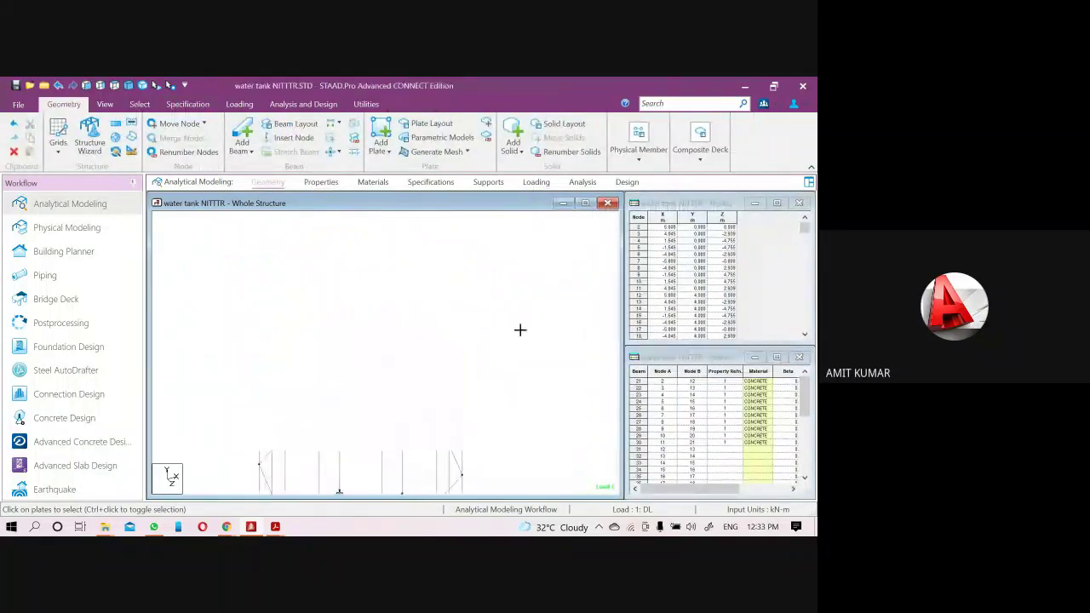
middle_drag(521, 361, 498, 279)
middle_drag(534, 404, 516, 372)
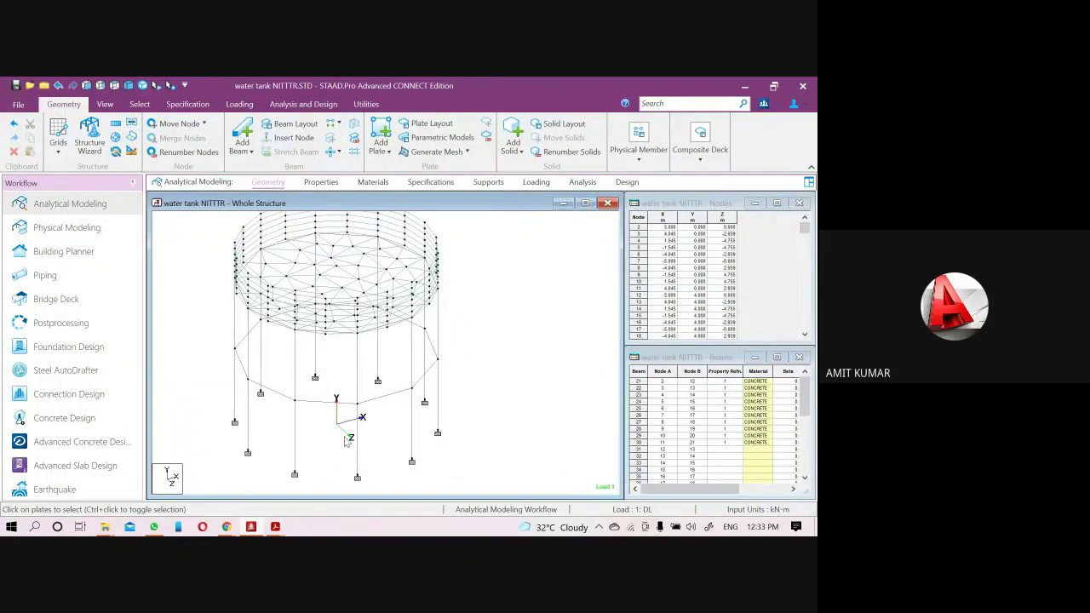
scroll(348, 441, up, 2)
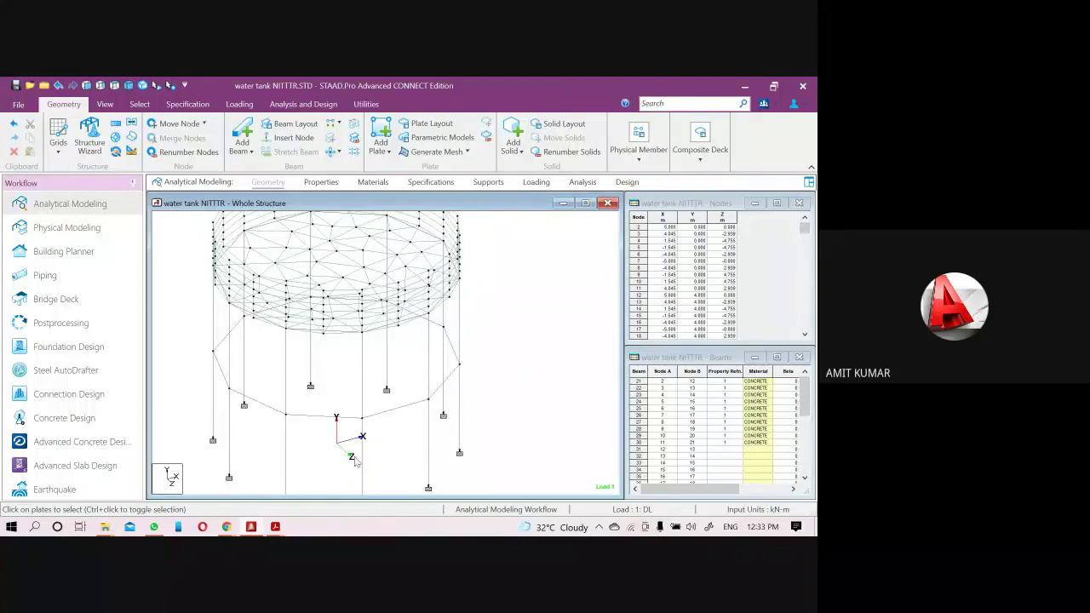
- Examine the local axes of the tank's columns and ring beams, hide them, and compare with the global axes
scroll(355, 443, down, 3)
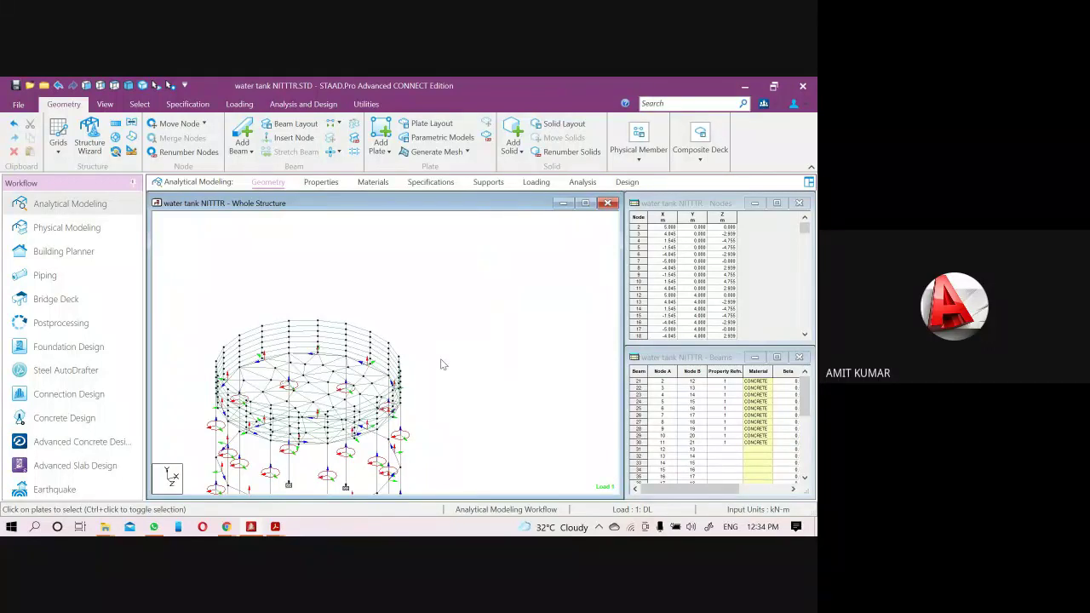
scroll(346, 374, up, 1)
scroll(346, 374, up, 4)
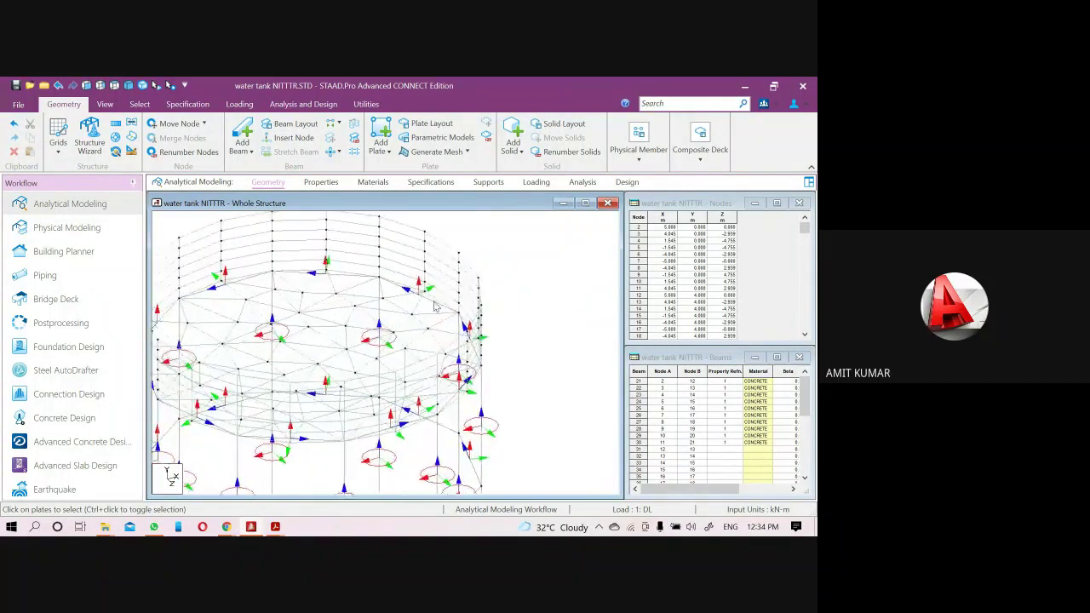
scroll(389, 341, up, 3)
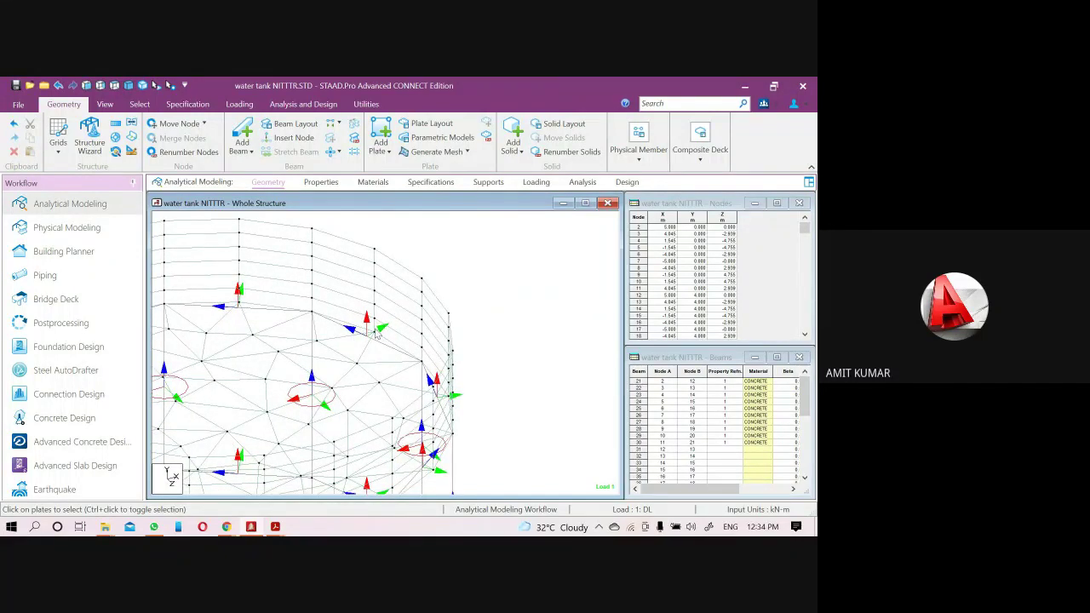
key(Up)
key(Up)
key(Up)
key(Up)
key(Up)
key(Up)
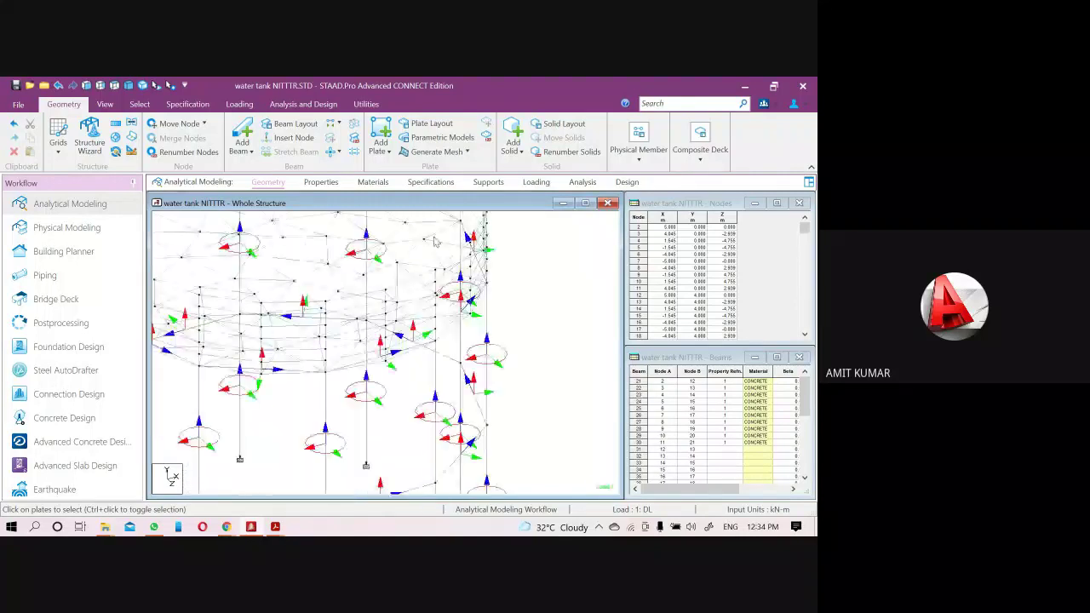
scroll(420, 332, down, 6)
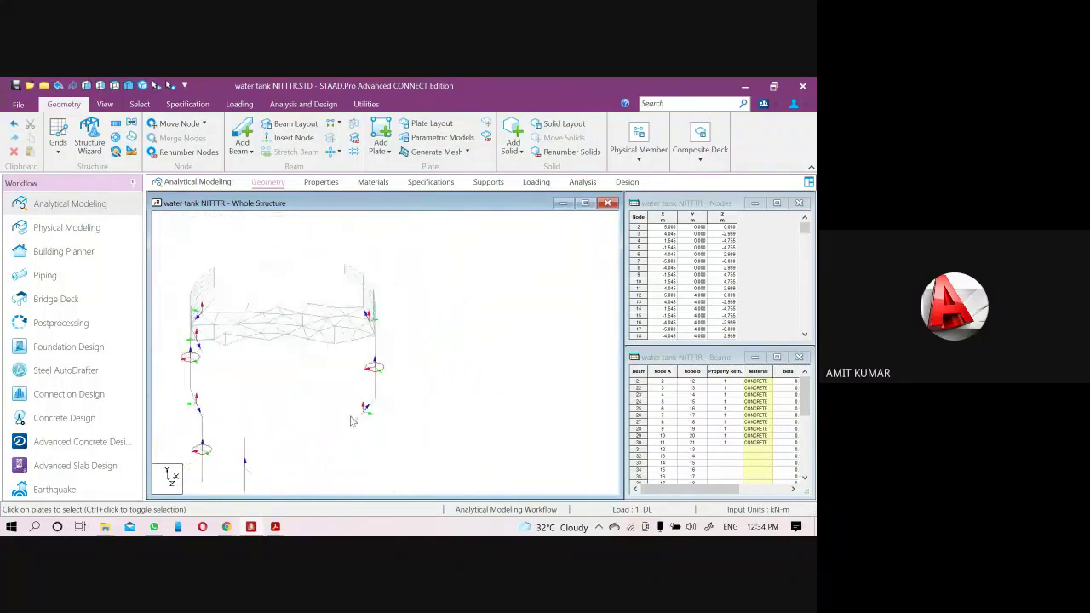
scroll(398, 340, up, 8)
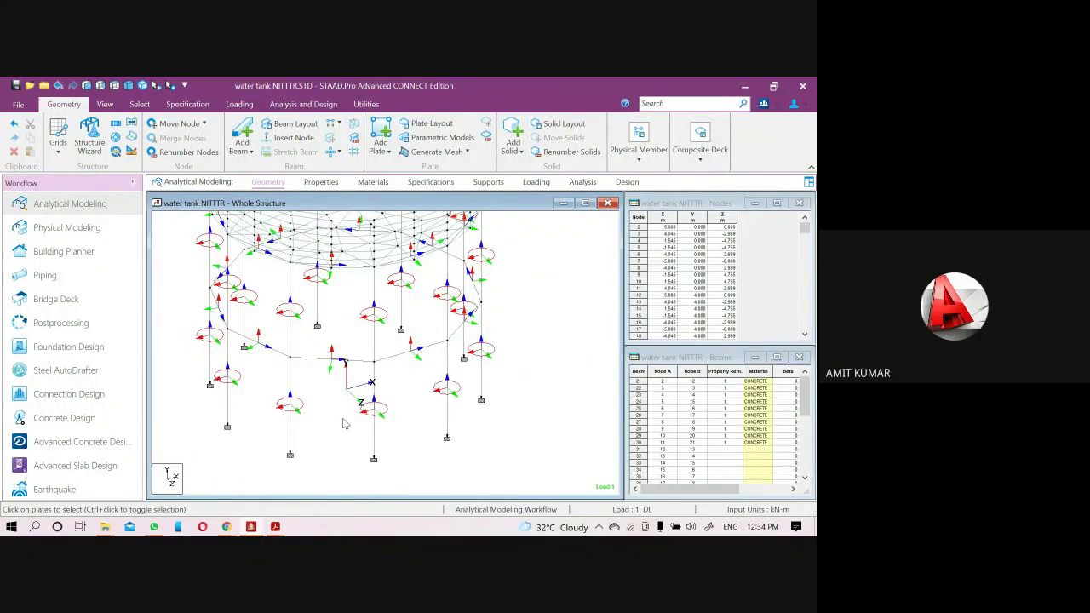
scroll(367, 412, up, 1)
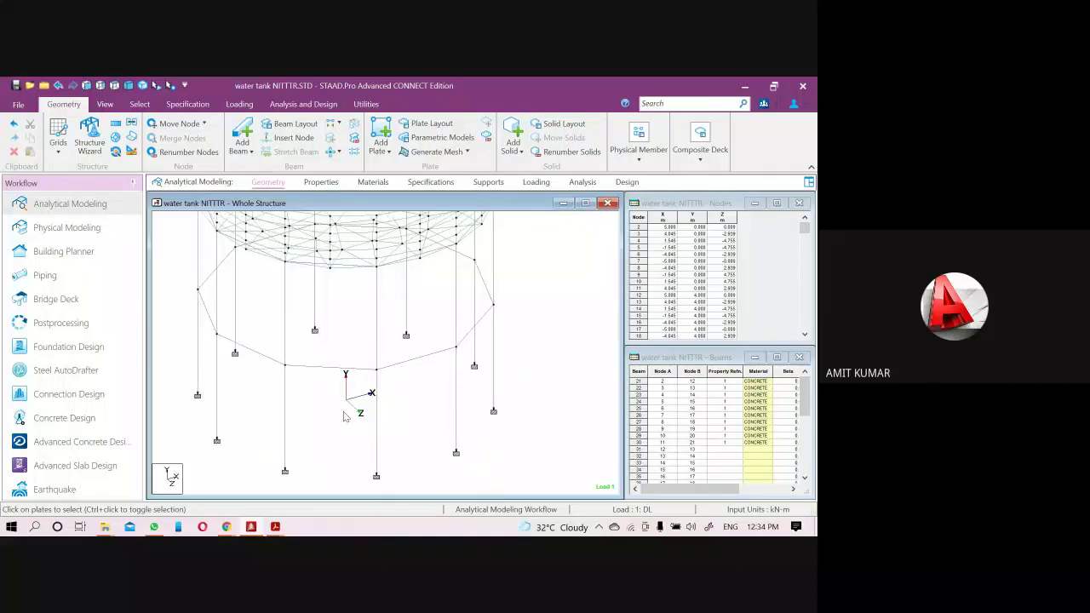
scroll(352, 423, down, 2)
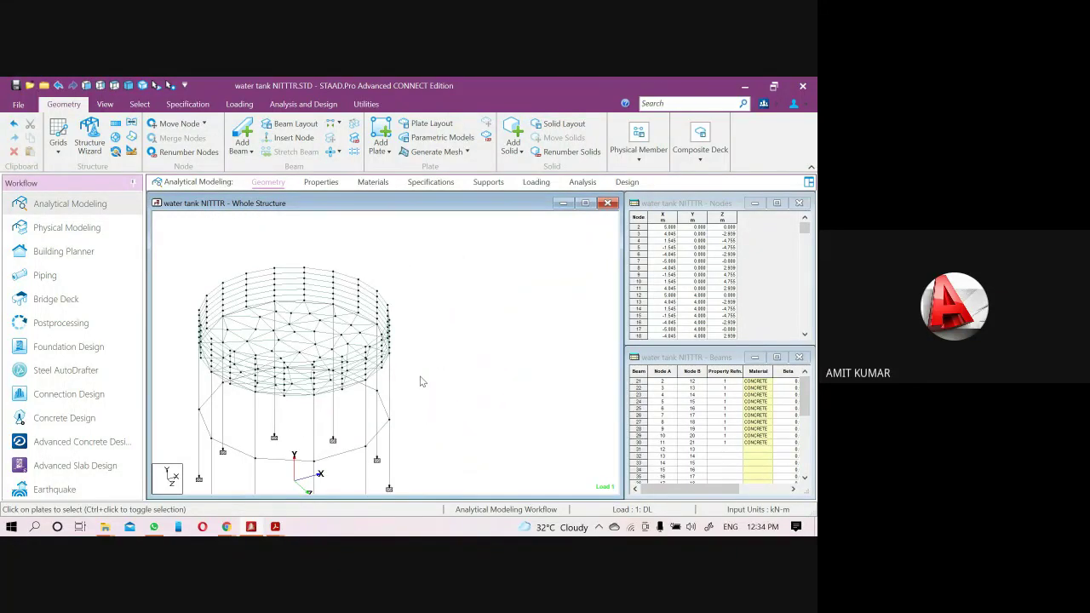
- Examine the local axis arrows around the tank's base ring up close and on the whole structure, and hide them
scroll(402, 275, up, 4)
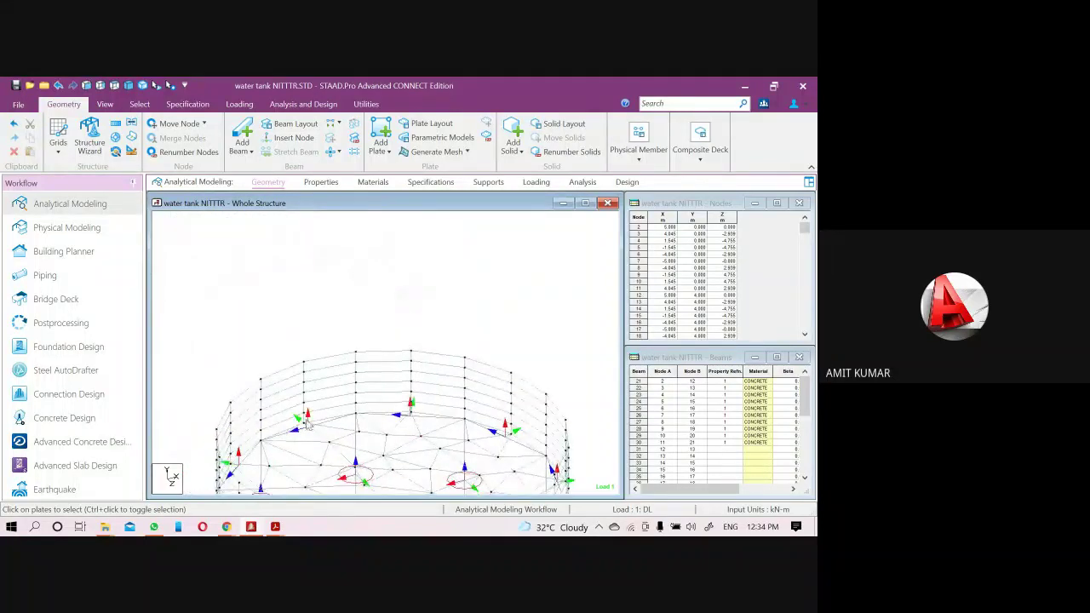
scroll(292, 416, down, 1)
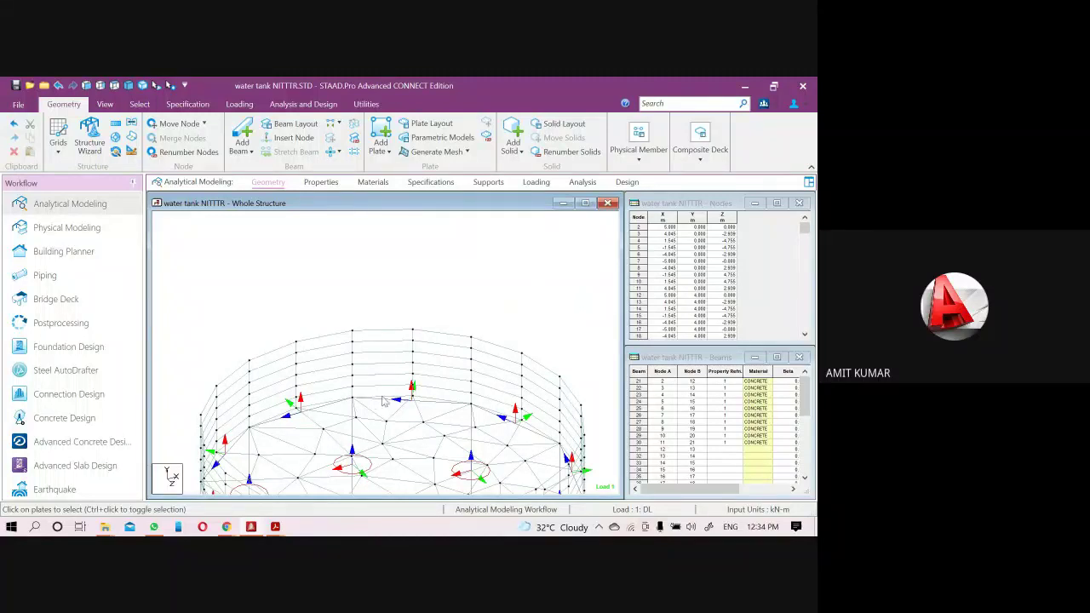
shift+middle_drag(344, 433, 281, 415)
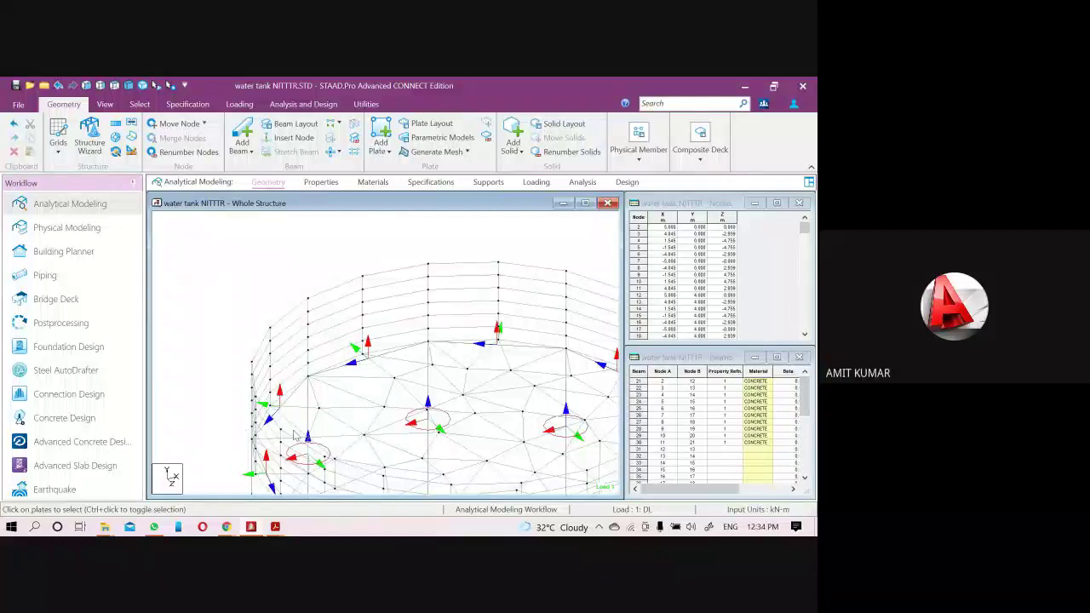
scroll(237, 393, down, 2)
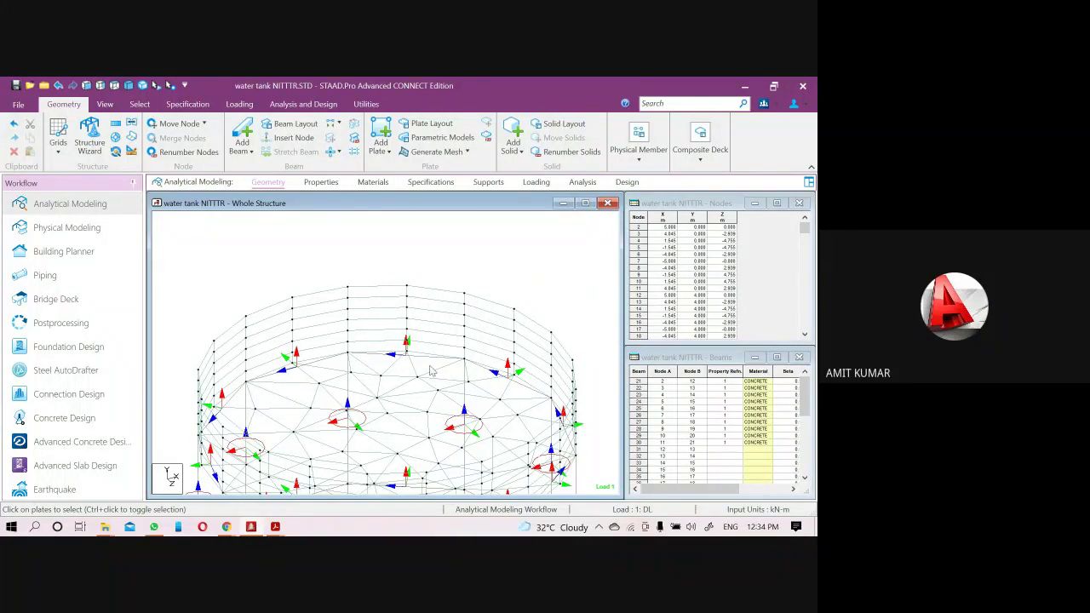
scroll(376, 298, down, 5)
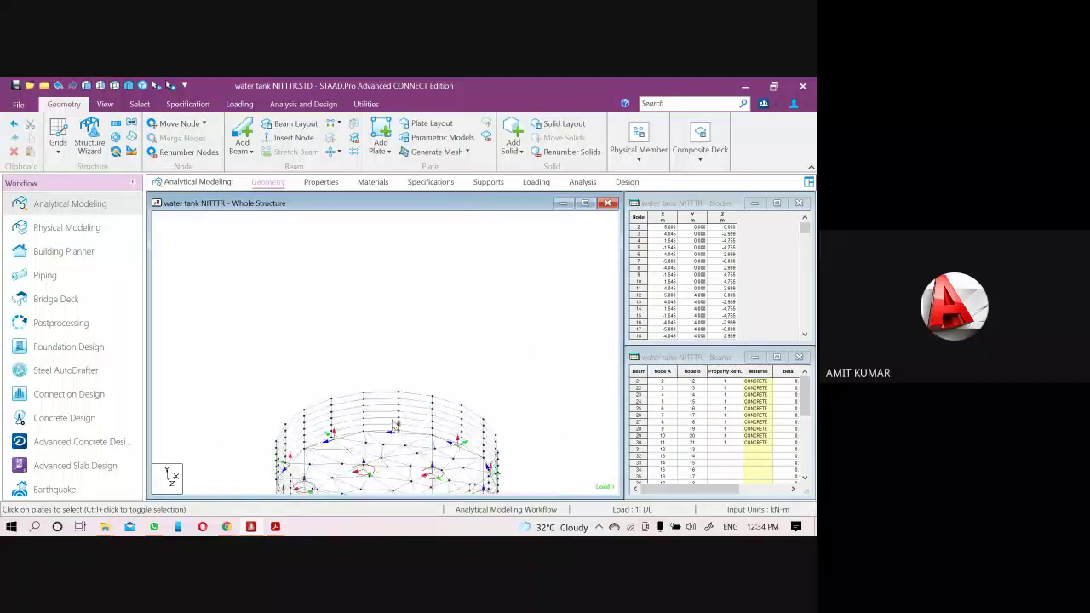
scroll(462, 360, down, 2)
scroll(476, 326, down, 2)
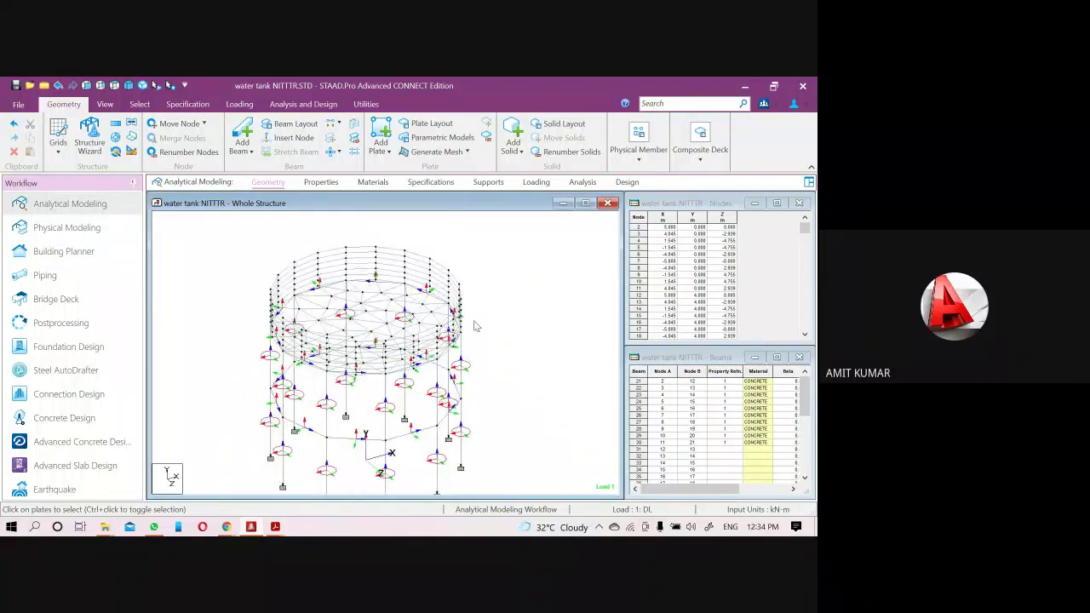
key(shift+o)
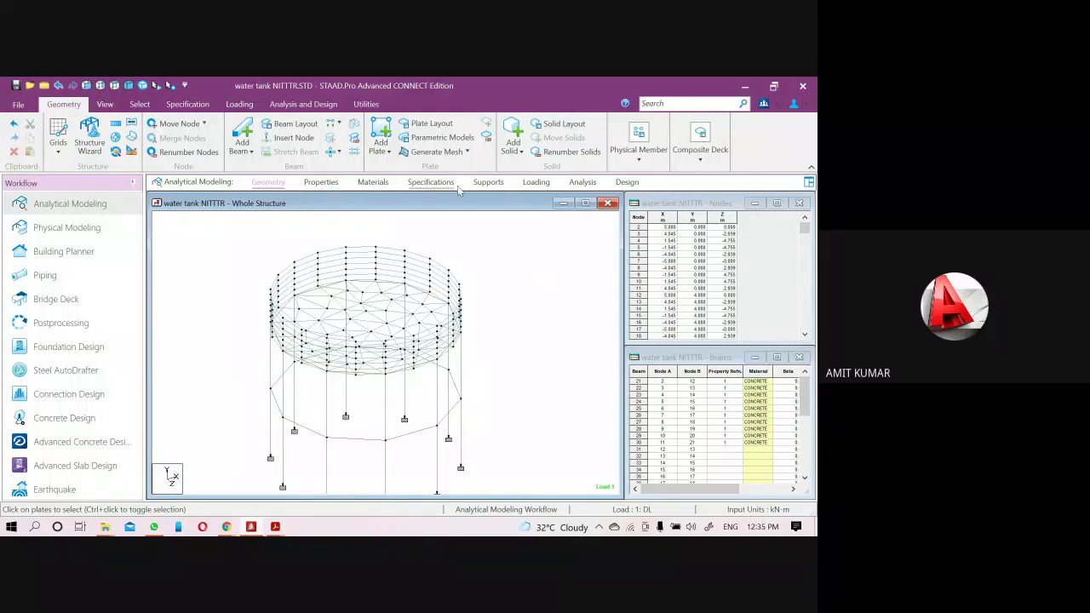
- Switch to the Loading page and list the load items under load case 1: DL
click(535, 183)
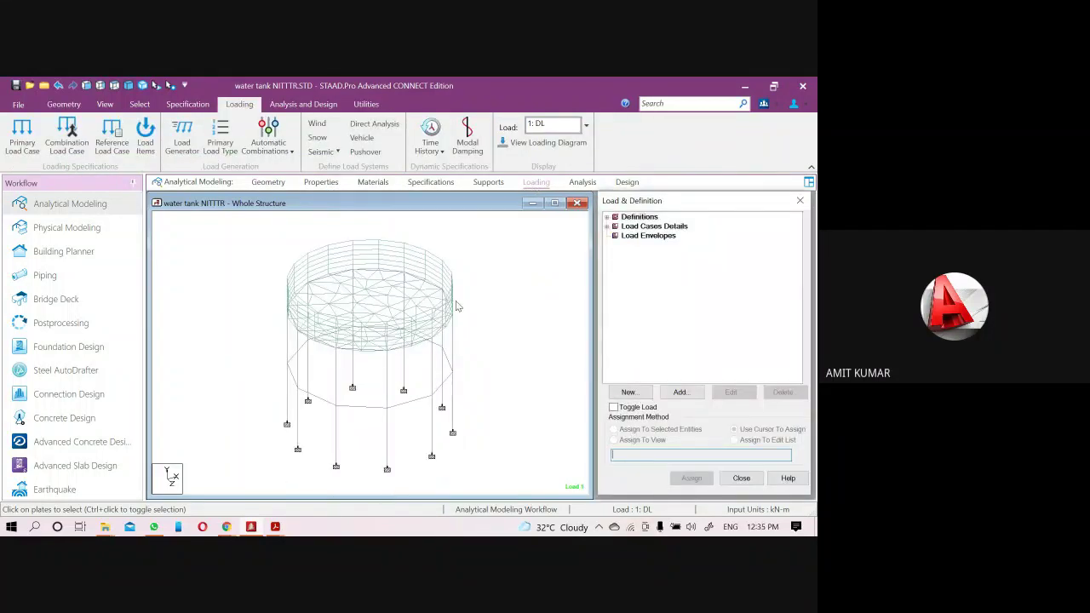
click(607, 226)
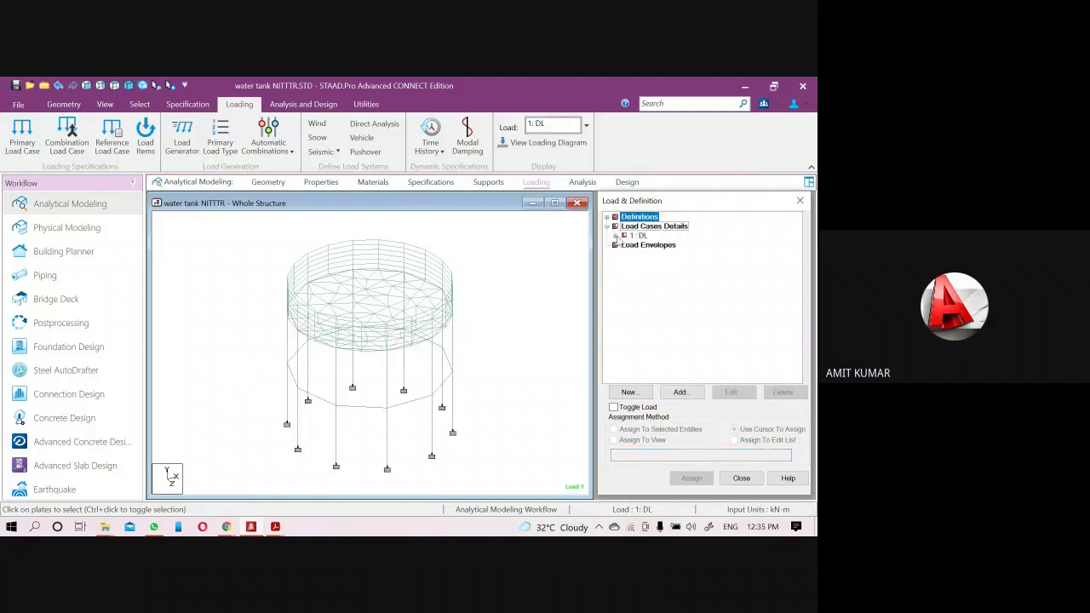
click(623, 236)
scroll(669, 280, up, 1)
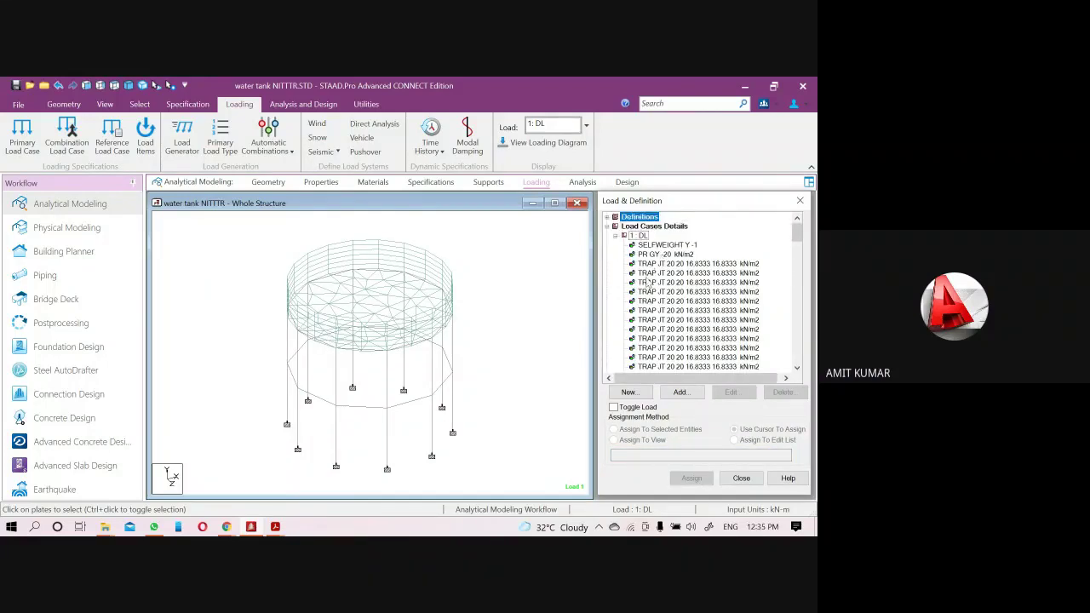
- Select a bottom-row side plate on the tank wall with the plates cursor and check it against its adjoining wall and base plates
scroll(436, 304, up, 3)
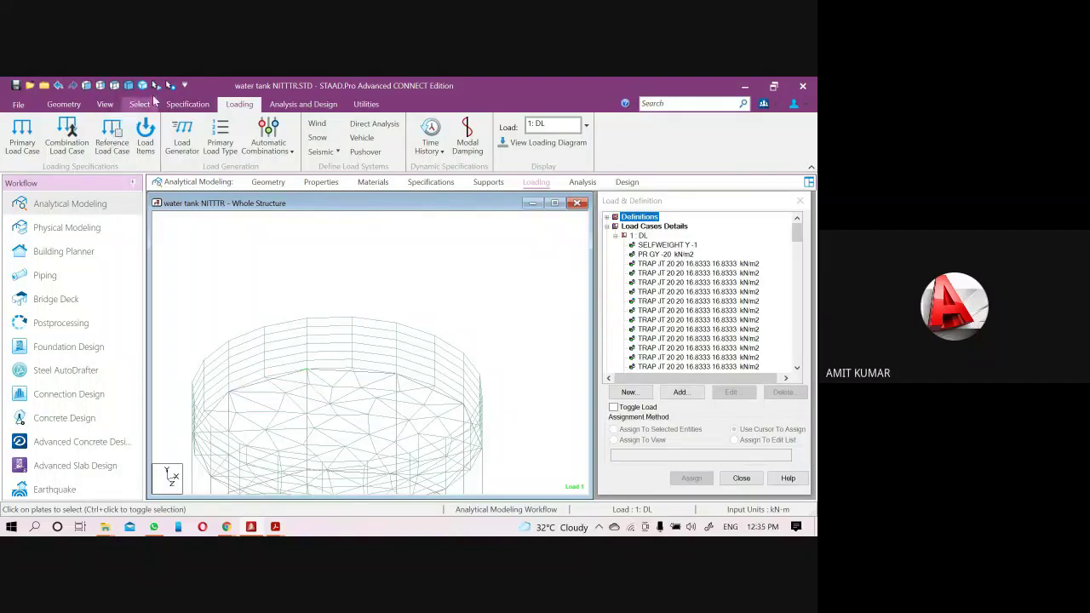
click(154, 88)
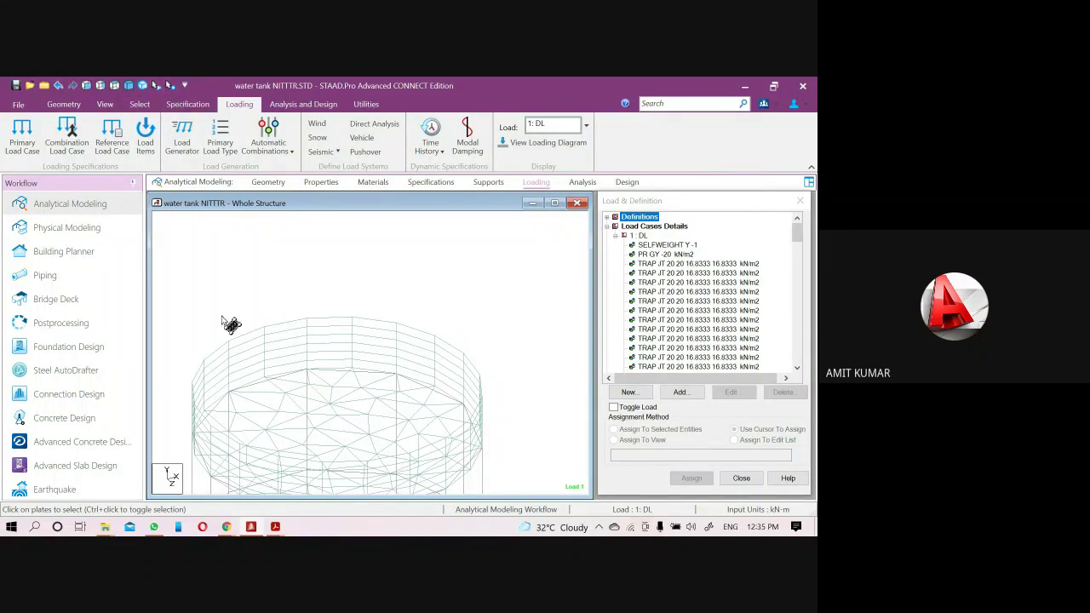
click(254, 388)
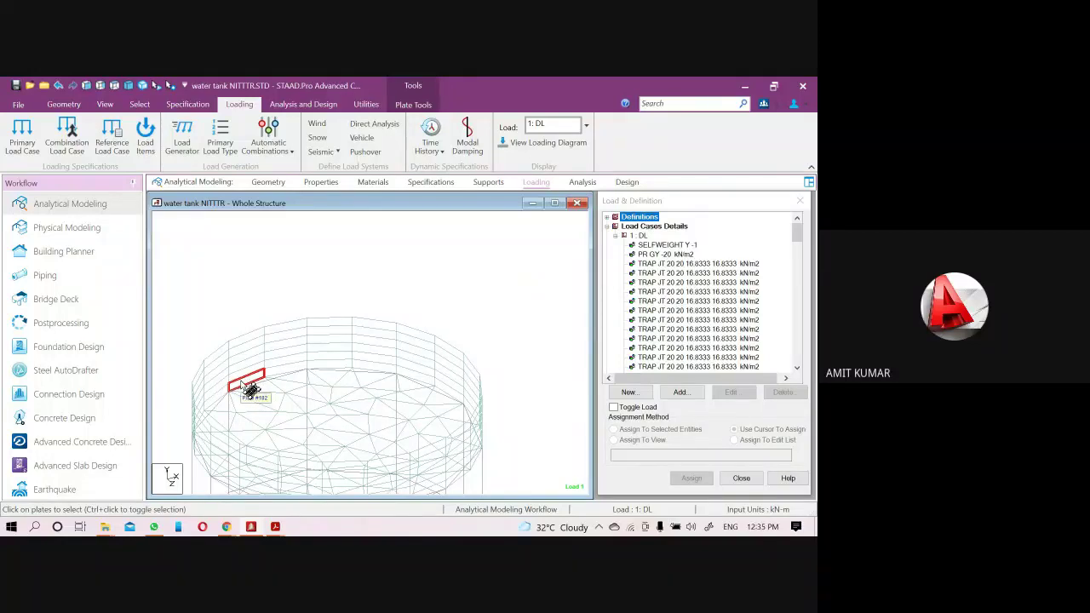
scroll(433, 365, down, 1)
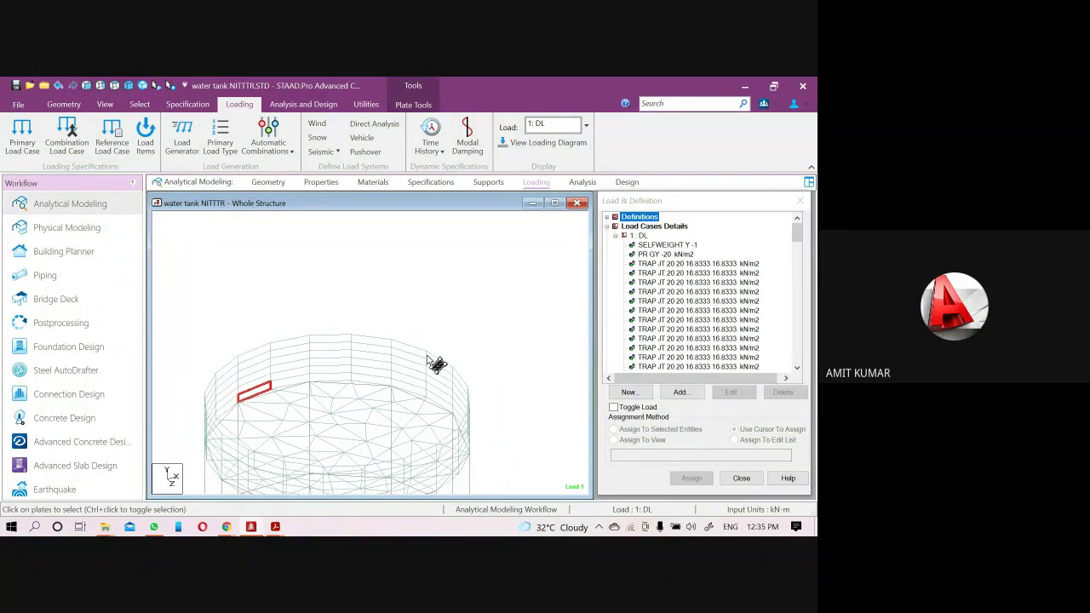
scroll(246, 402, up, 3)
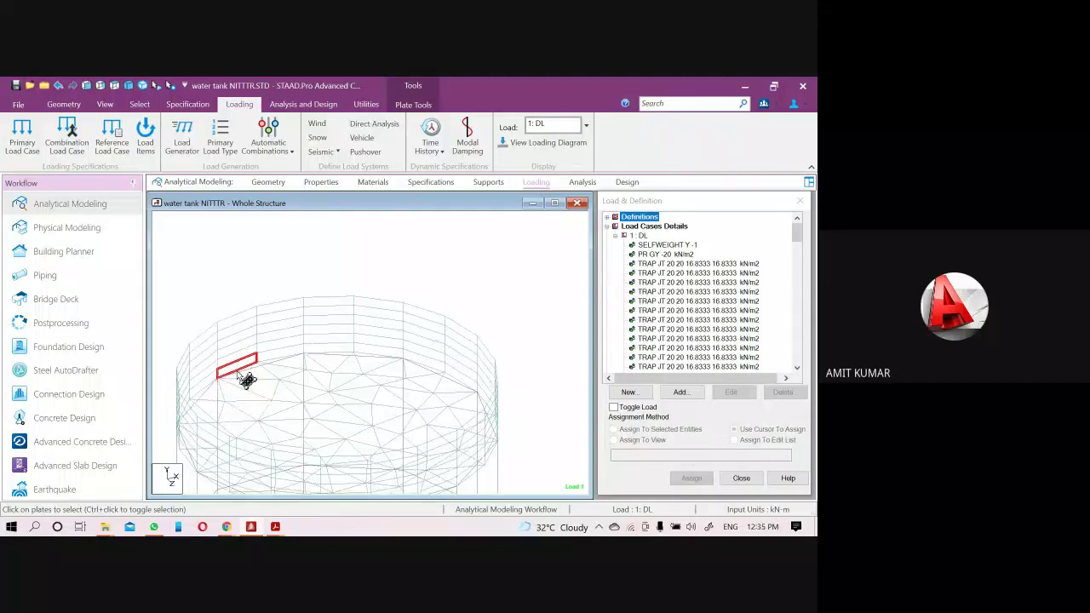
scroll(223, 383, up, 1)
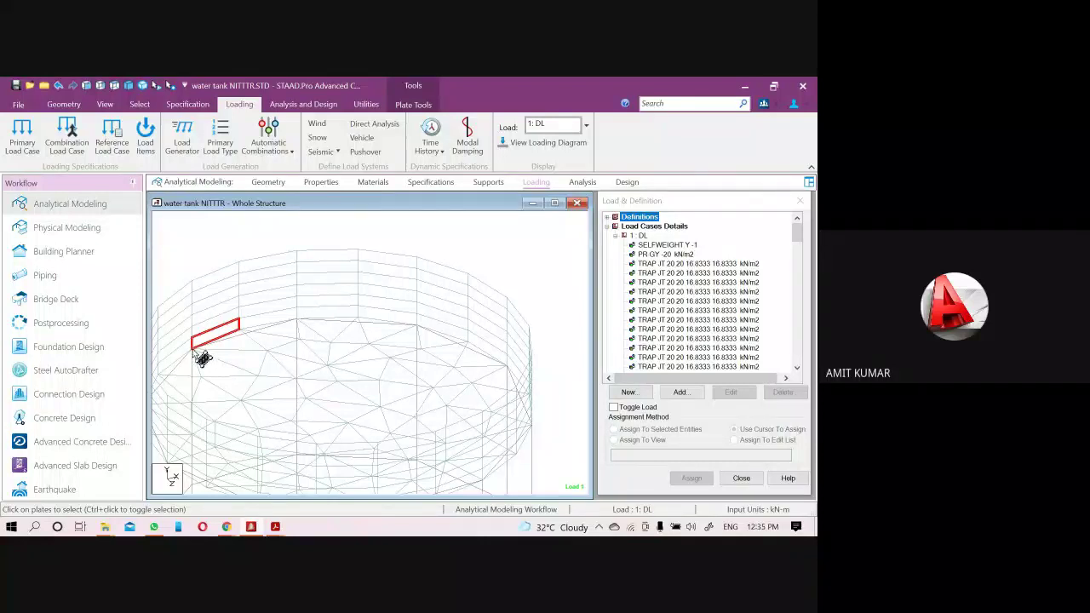
ctrl+click(250, 338)
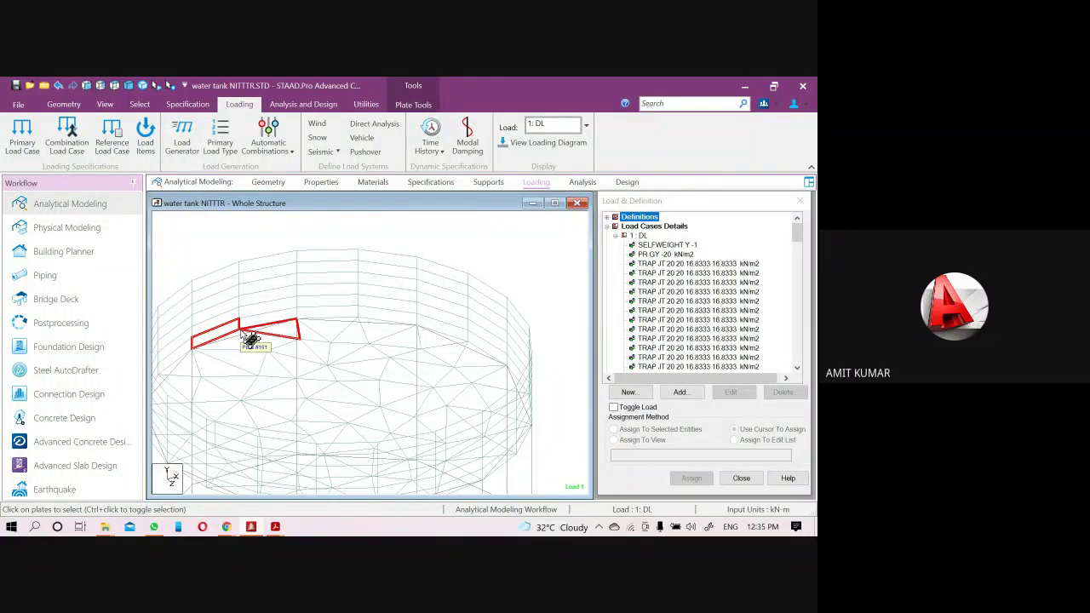
ctrl+click(250, 338)
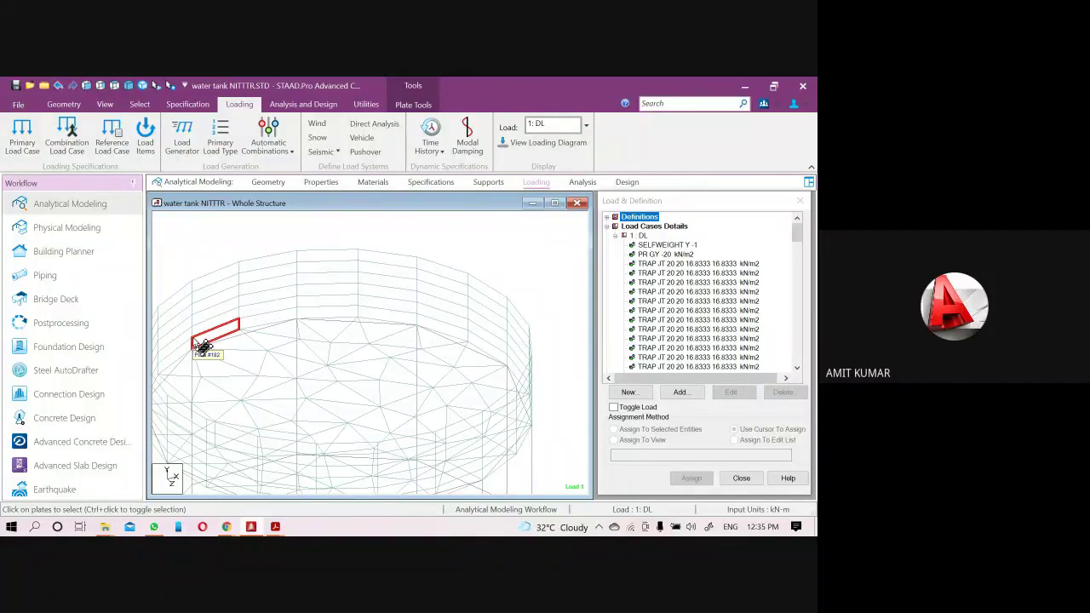
key(Down)
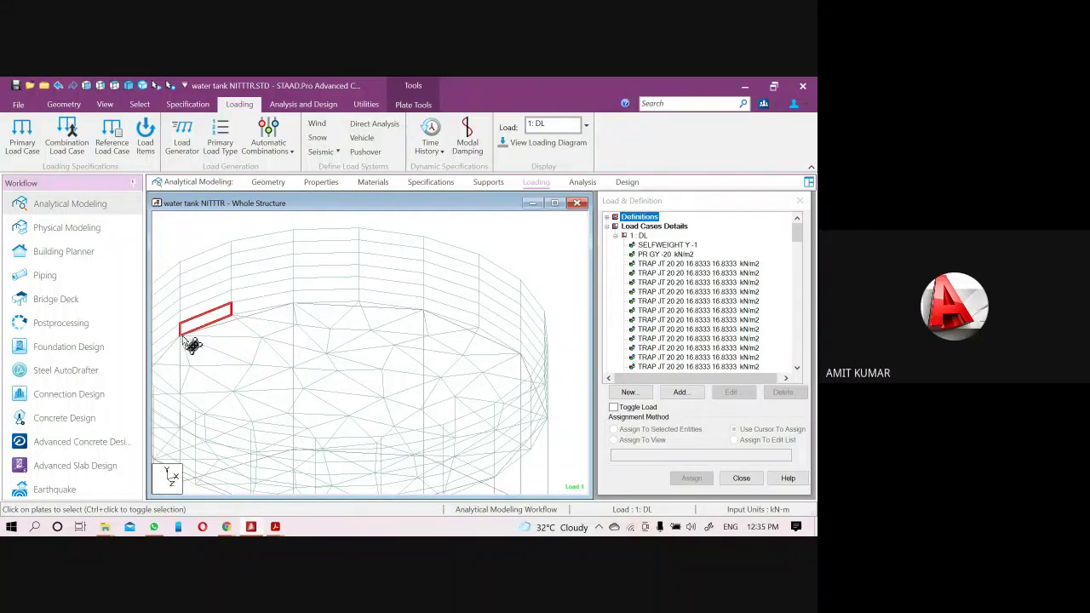
ctrl+click(192, 345)
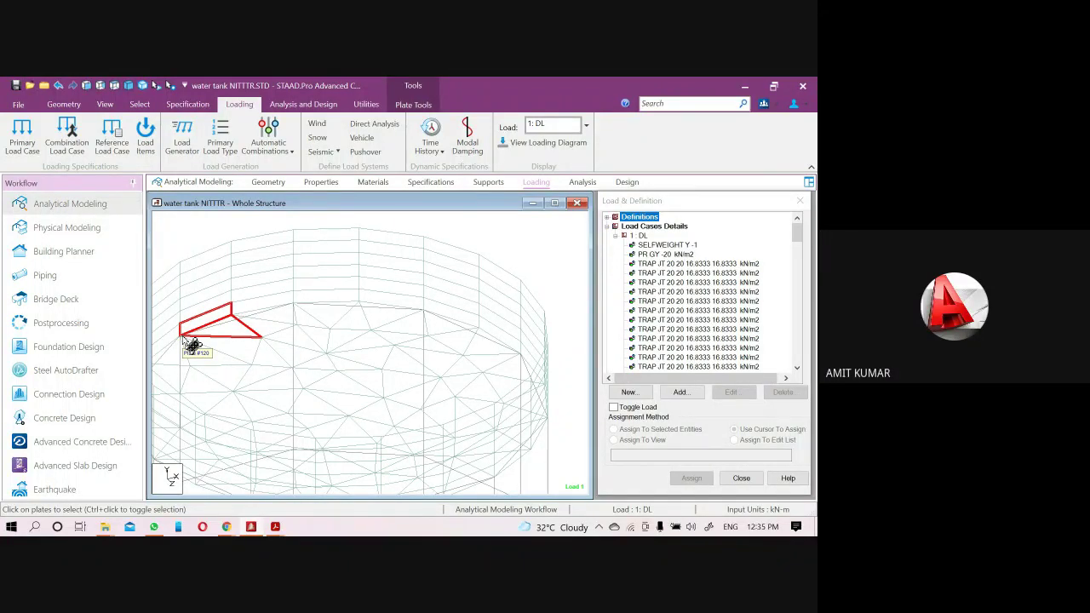
ctrl+click(190, 341)
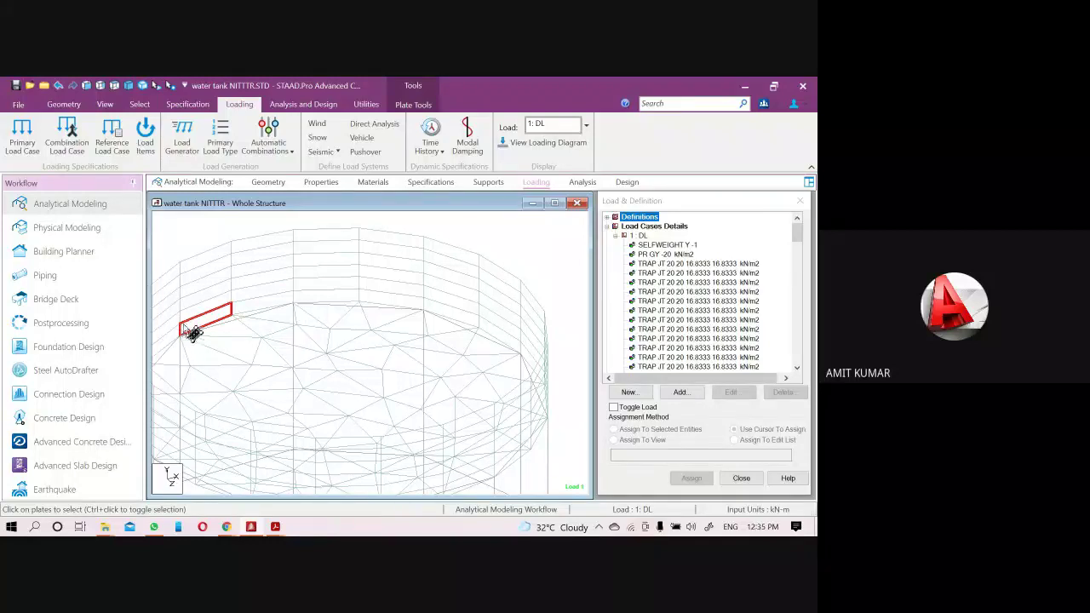
- Select the top-row side plate on the same wall segment and check its lower edge against the plate below
click(200, 262)
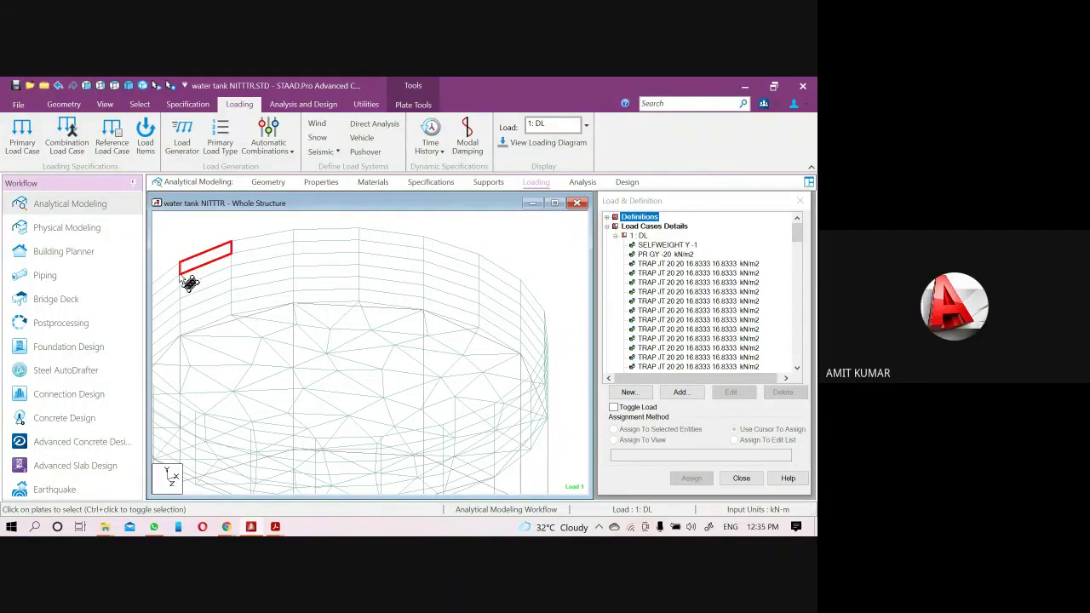
ctrl+click(189, 283)
ctrl+click(191, 284)
key(Up)
key(Up)
key(Up)
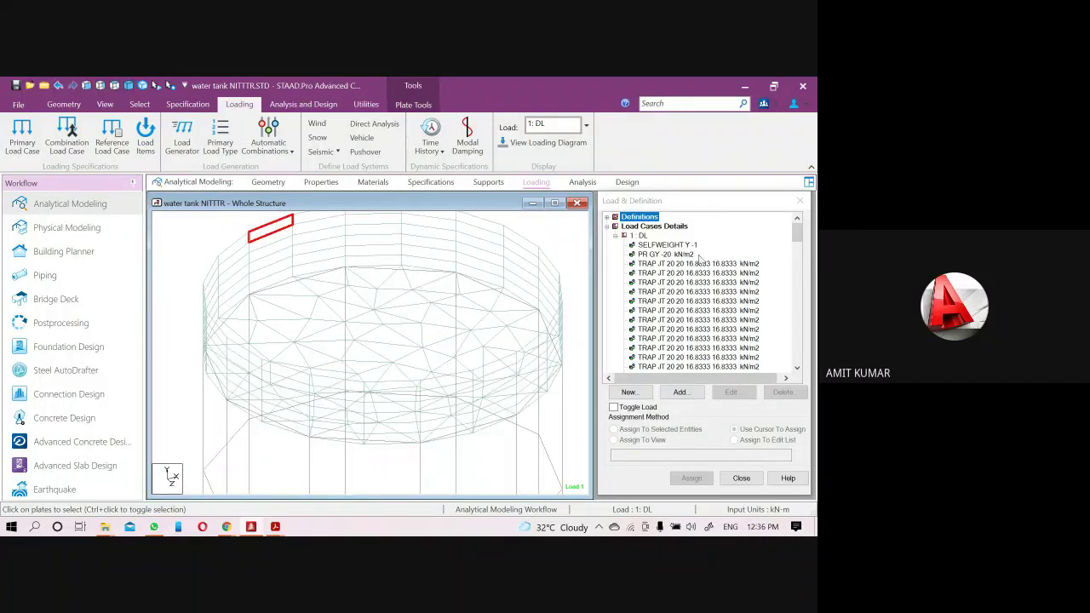
- Display the first 20 to 16.8333 kN/m2 trapezoidal load and examine its arrows on the bottom-row wall plate
click(672, 265)
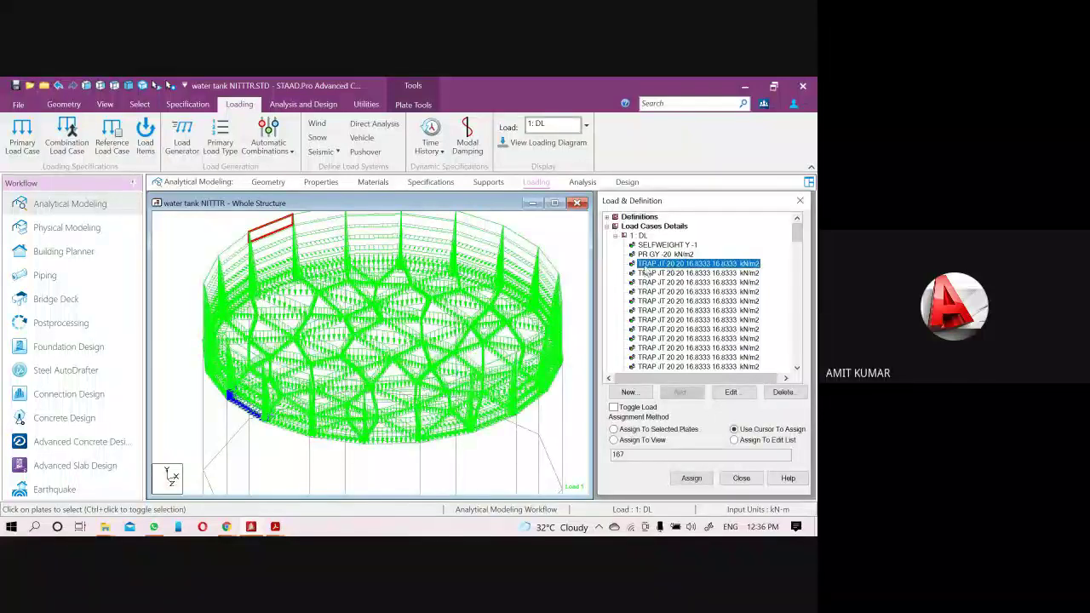
drag(452, 282, 301, 394)
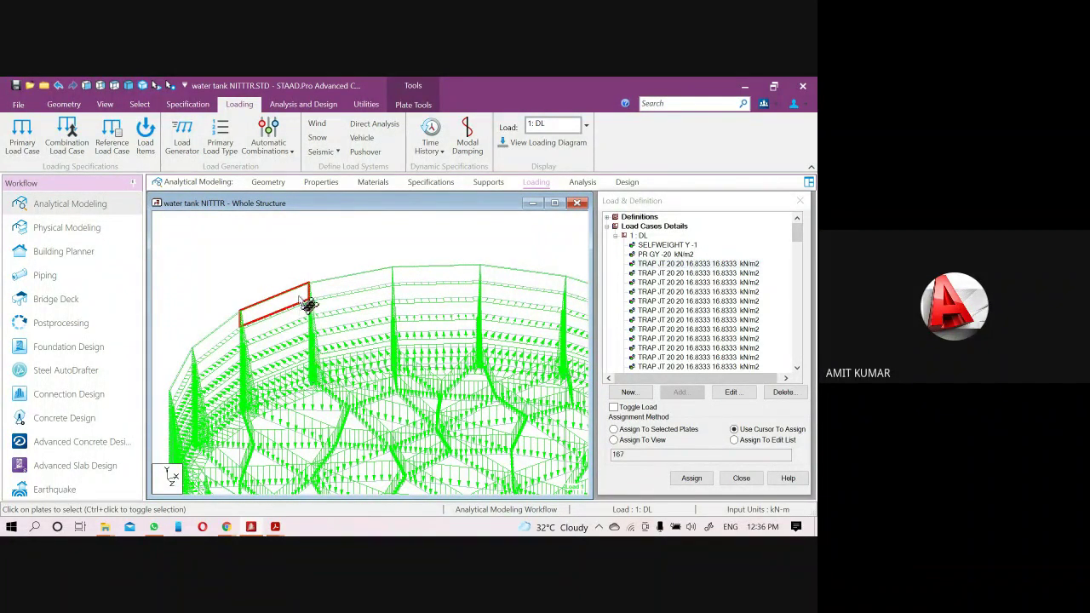
drag(335, 287, 350, 409)
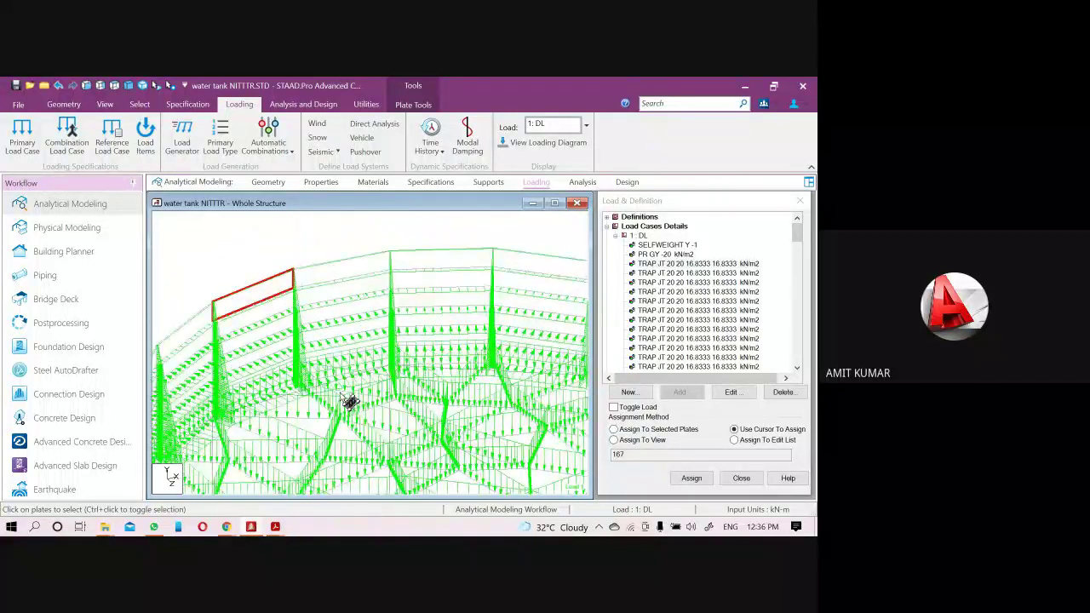
click(351, 272)
scroll(351, 281, down, 4)
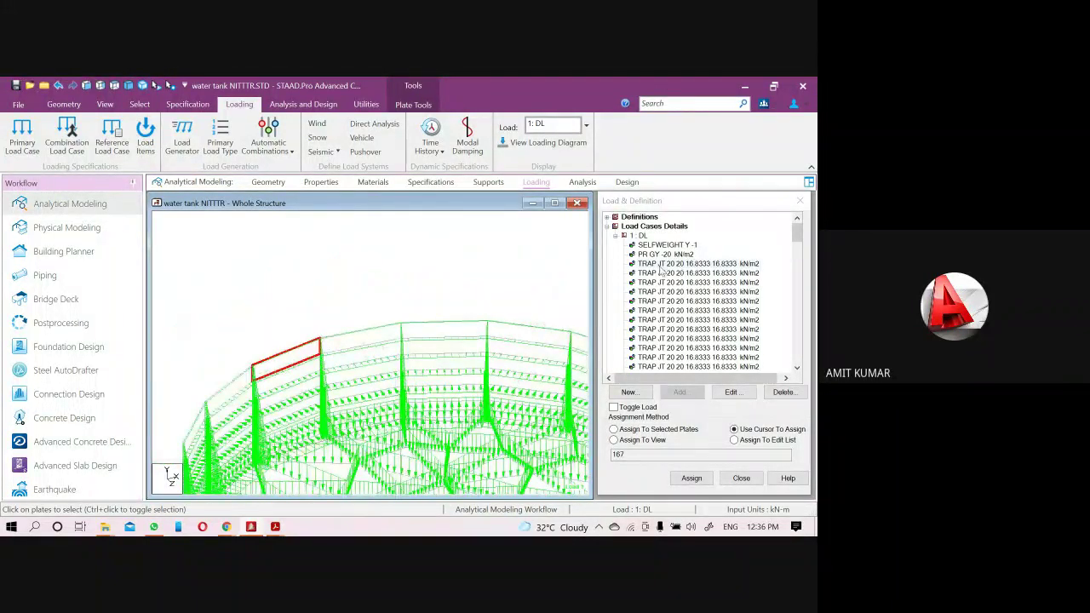
middle_drag(390, 410, 322, 376)
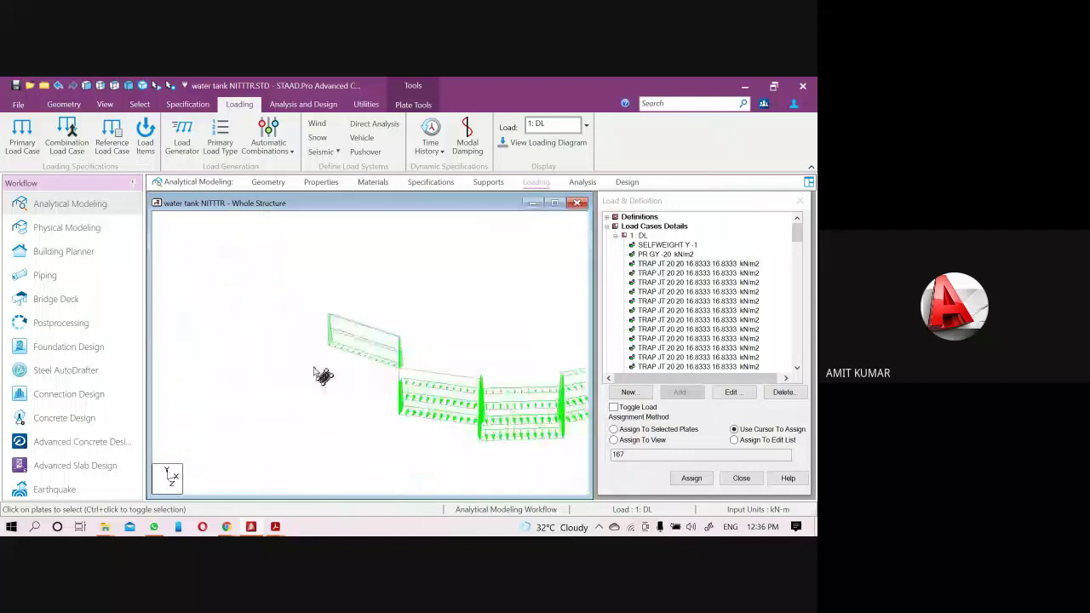
click(645, 264)
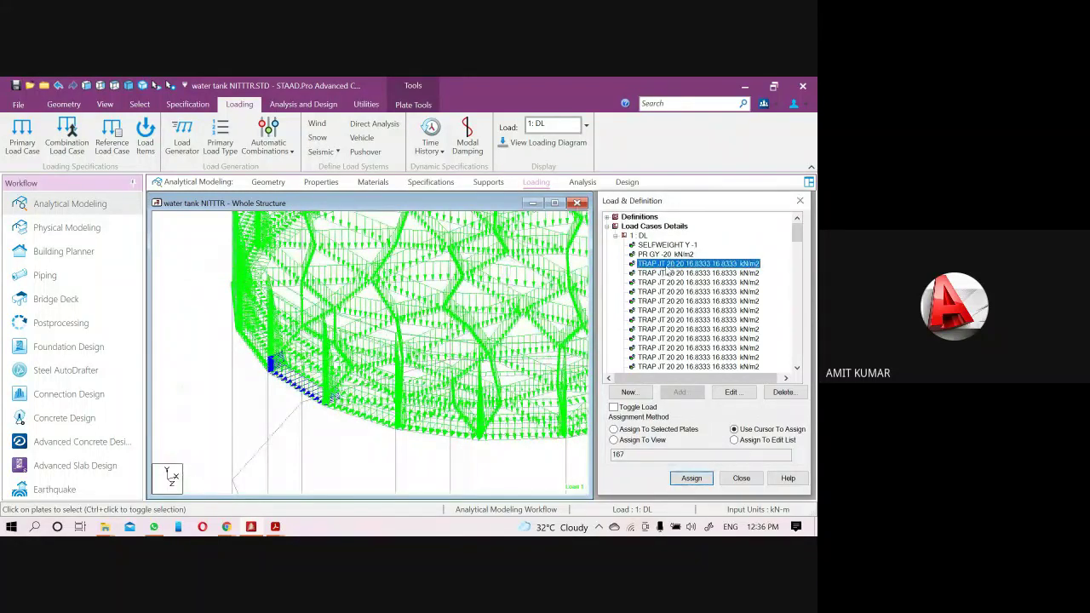
middle_drag(328, 393, 246, 358)
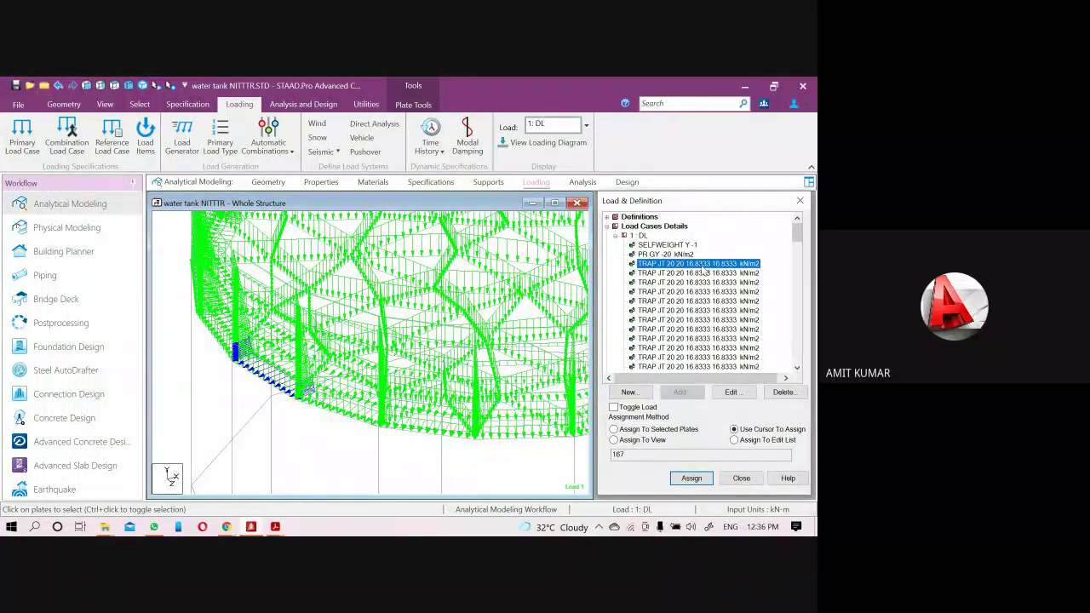
- Examine the first 16.8333 to 13.6667 and first 13.6667 to 10.5 kN/m2 trapezoidal loads on the wall plates
scroll(686, 298, down, 3)
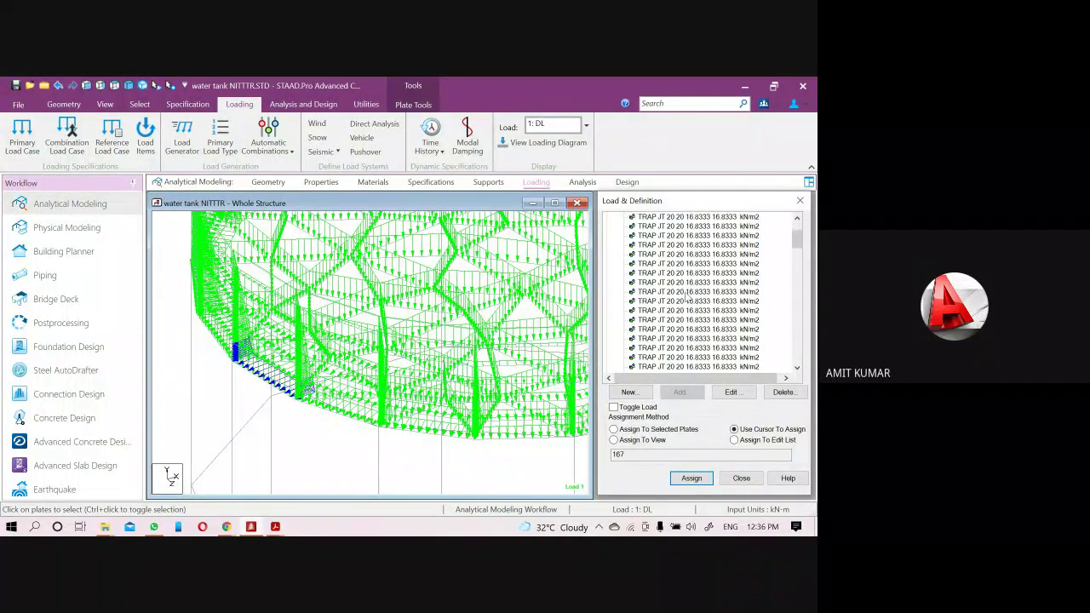
scroll(685, 296, down, 3)
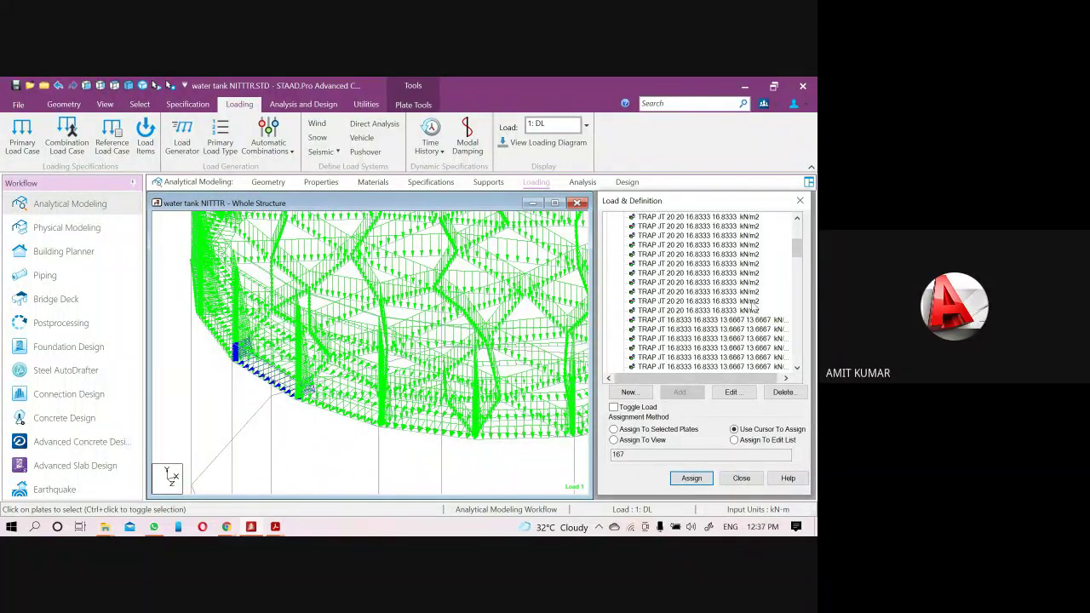
click(675, 320)
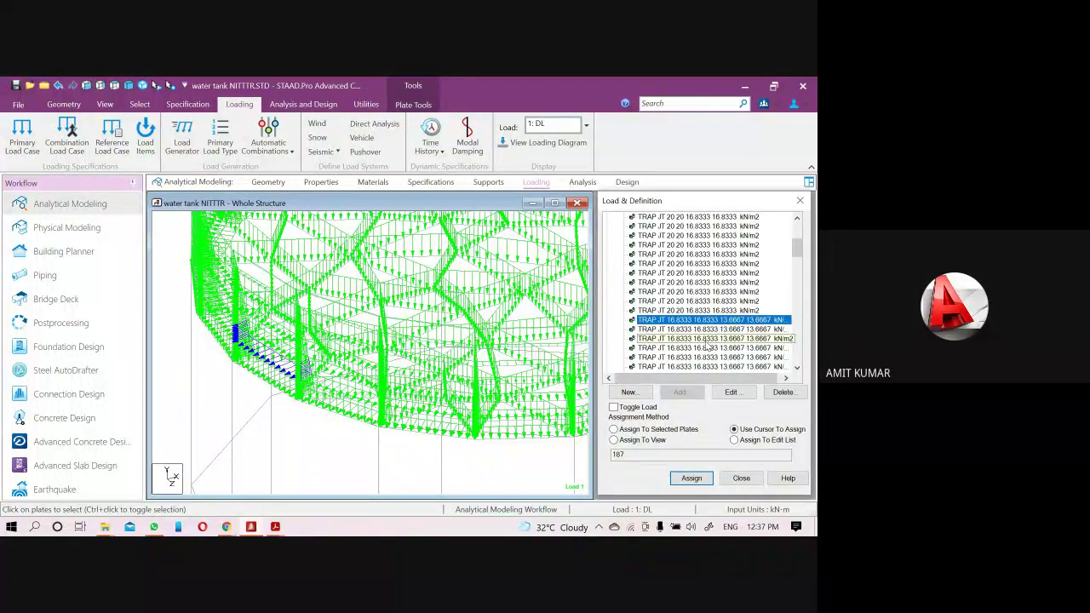
drag(796, 250, 800, 283)
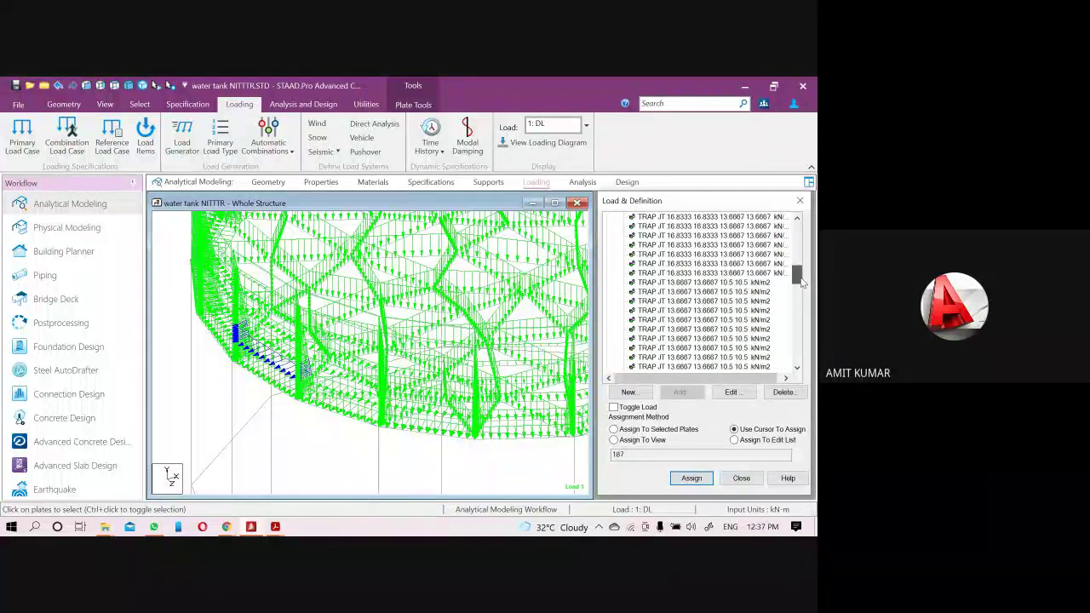
click(703, 284)
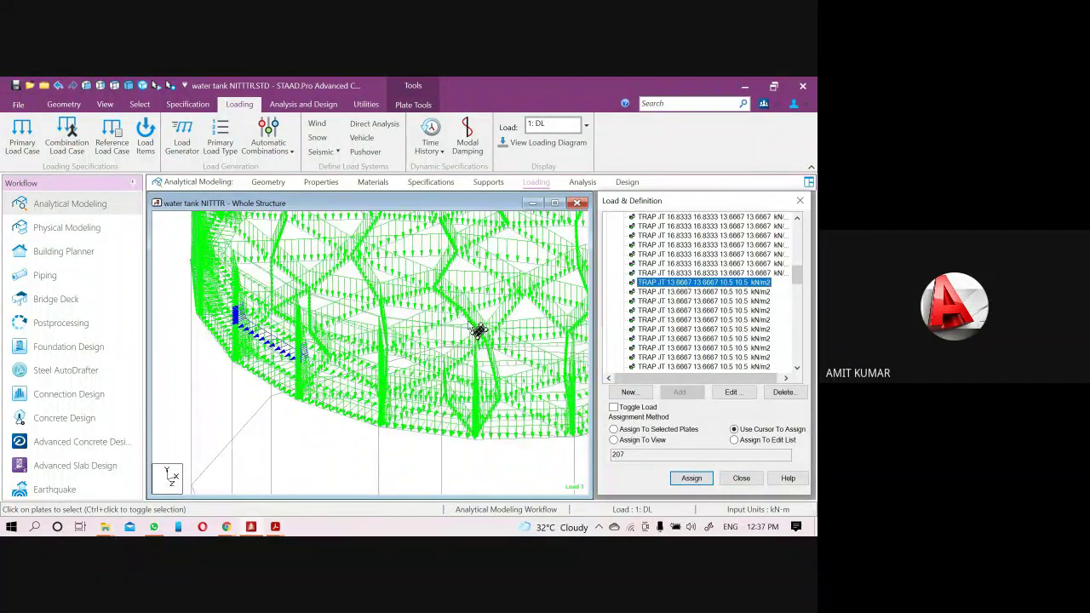
- Display the first 4.16666 to 1 kN/m2 trapezoidal load and examine its top-row wall plate against the rows below
scroll(438, 396, up, 2)
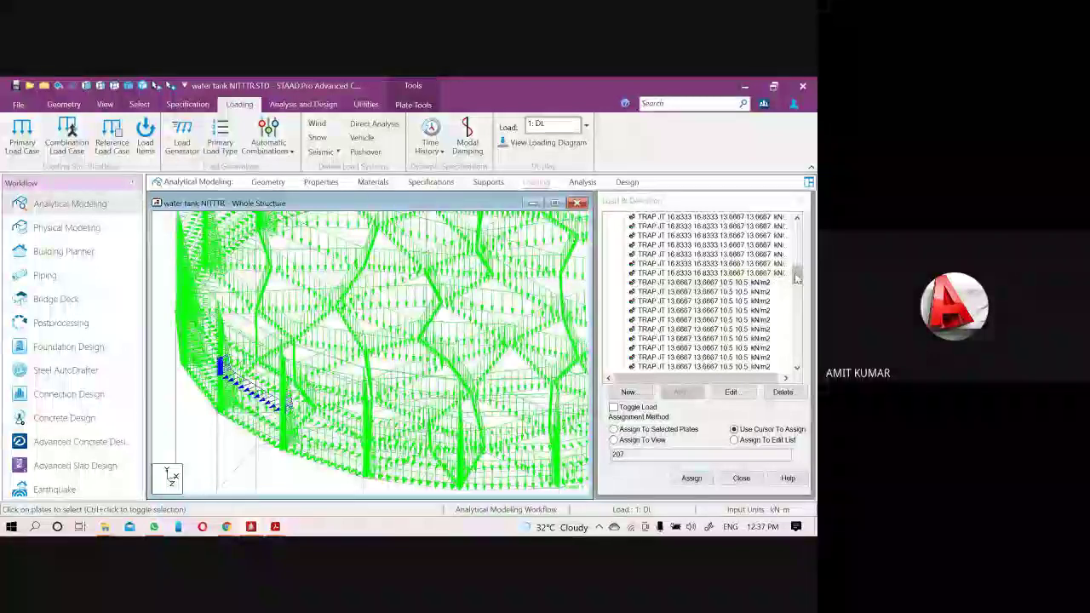
drag(796, 277, 796, 345)
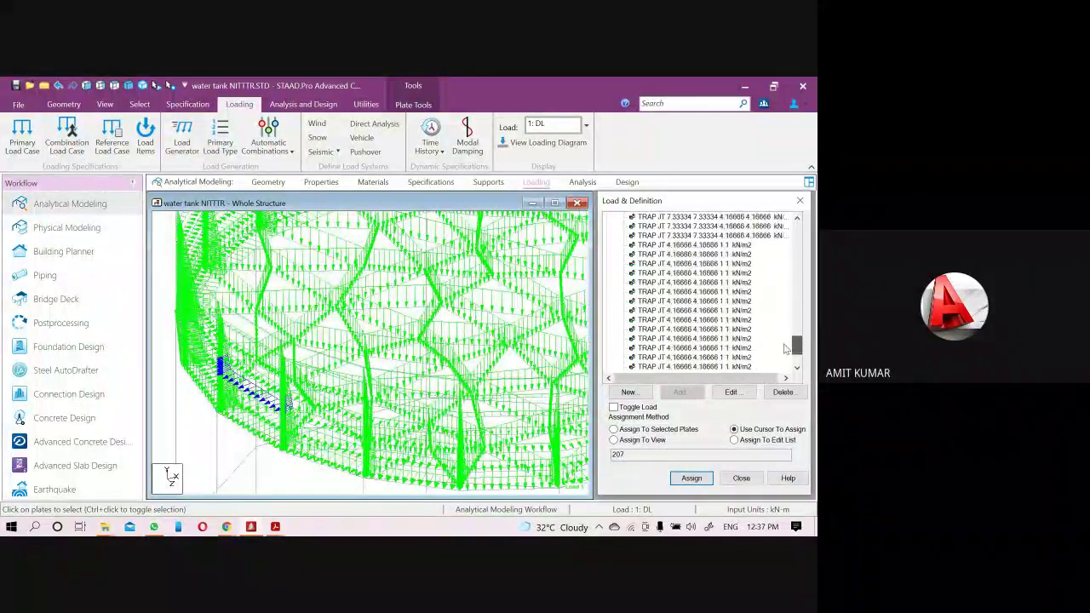
click(694, 254)
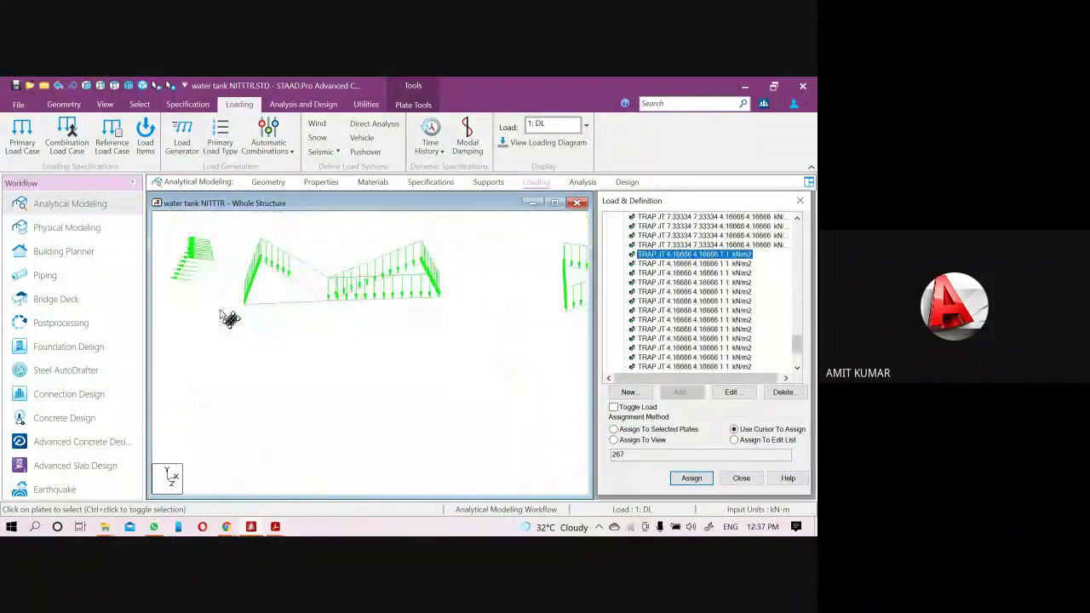
click(228, 320)
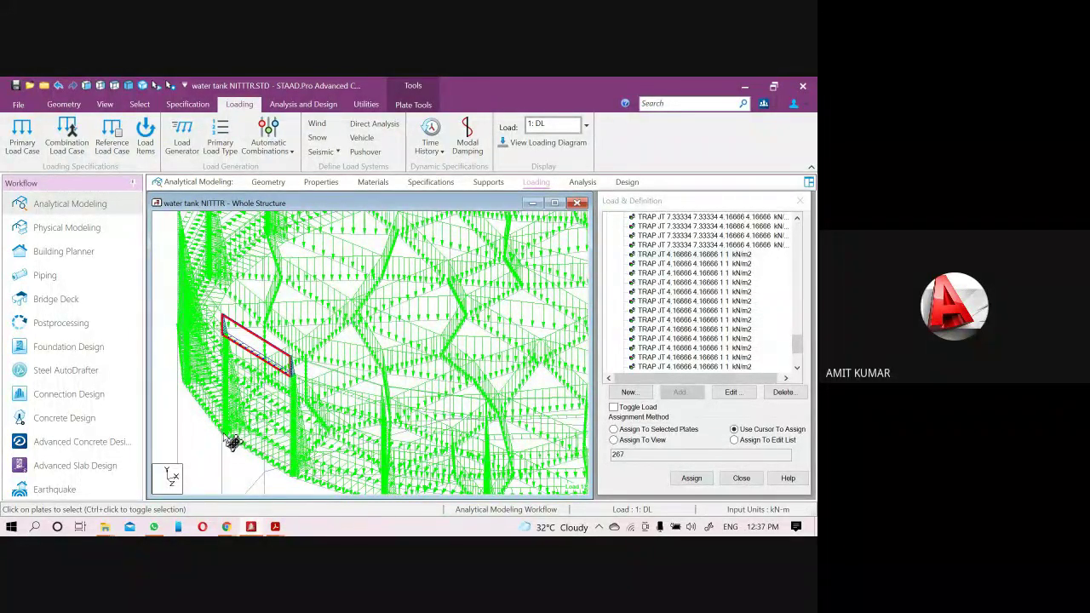
click(238, 361)
middle_drag(455, 341, 363, 406)
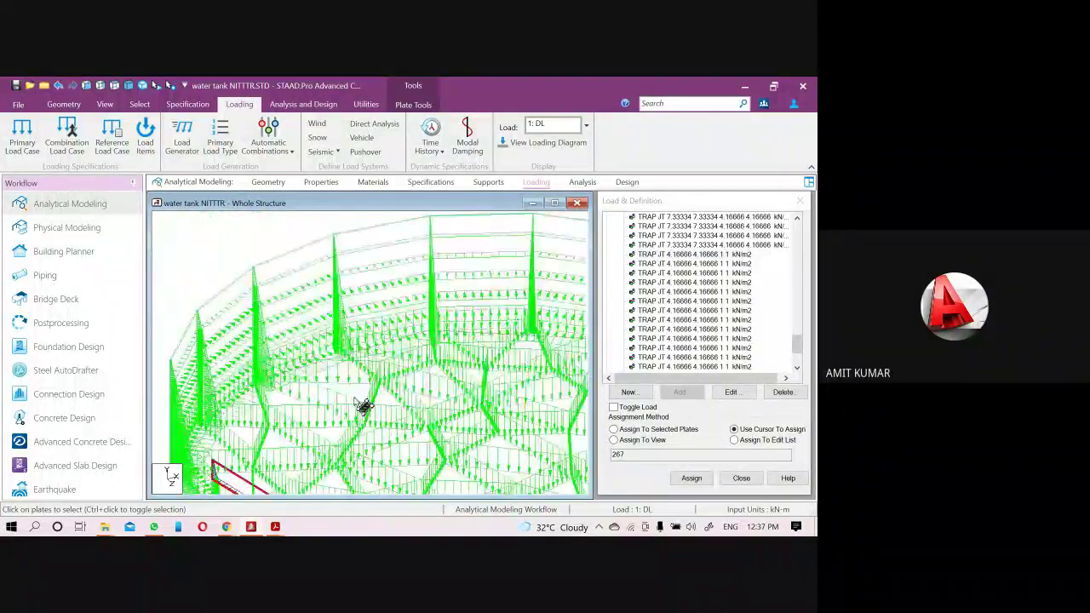
- Switch to the Google Meet call to check the in-call messages, and return to STAAD.Pro
mouse_move(227, 531)
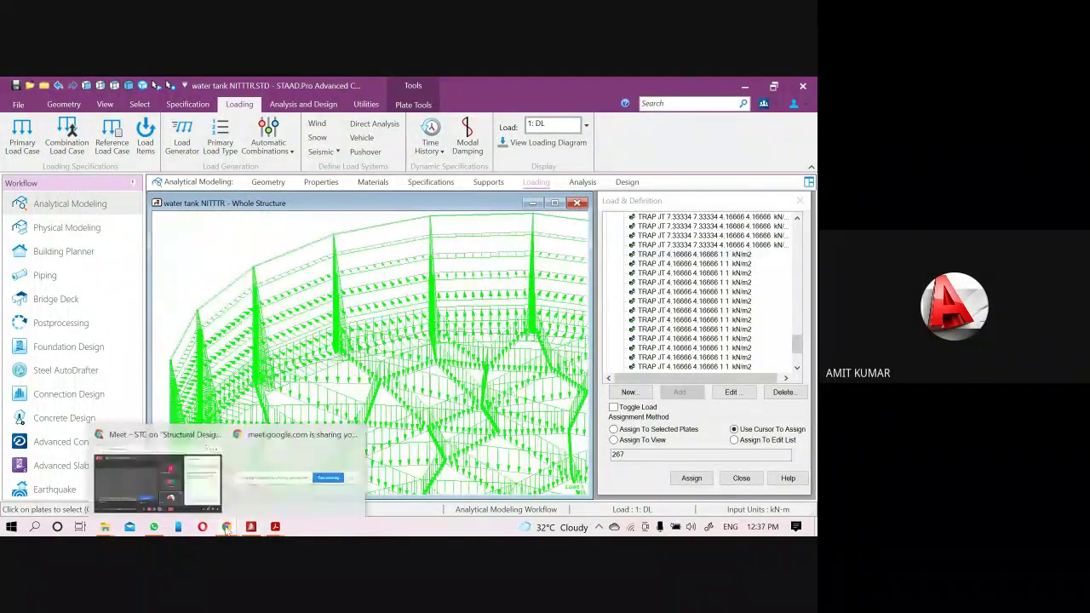
click(158, 479)
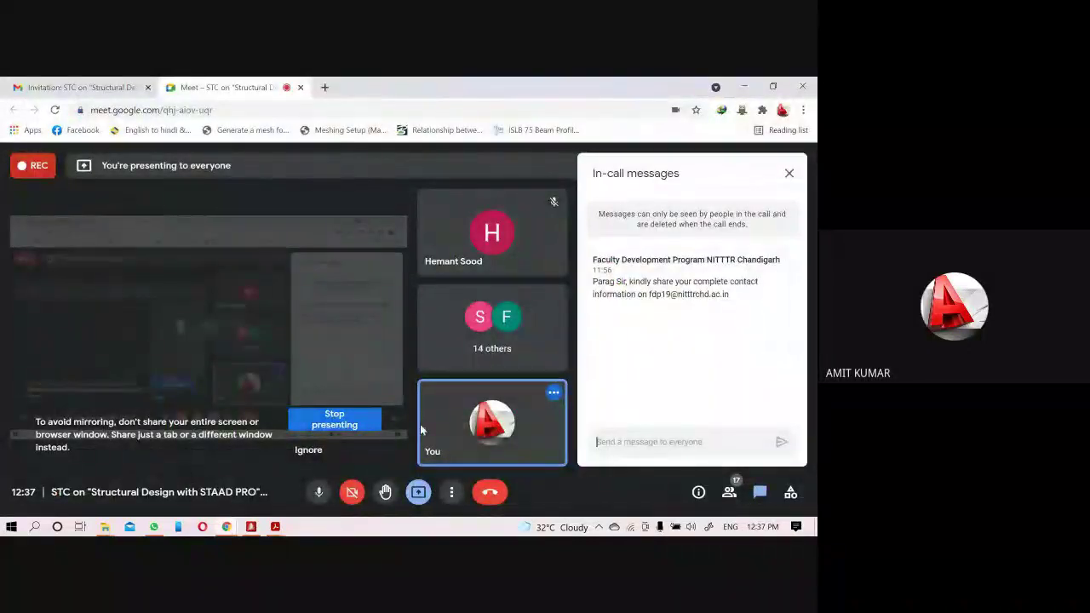
click(252, 528)
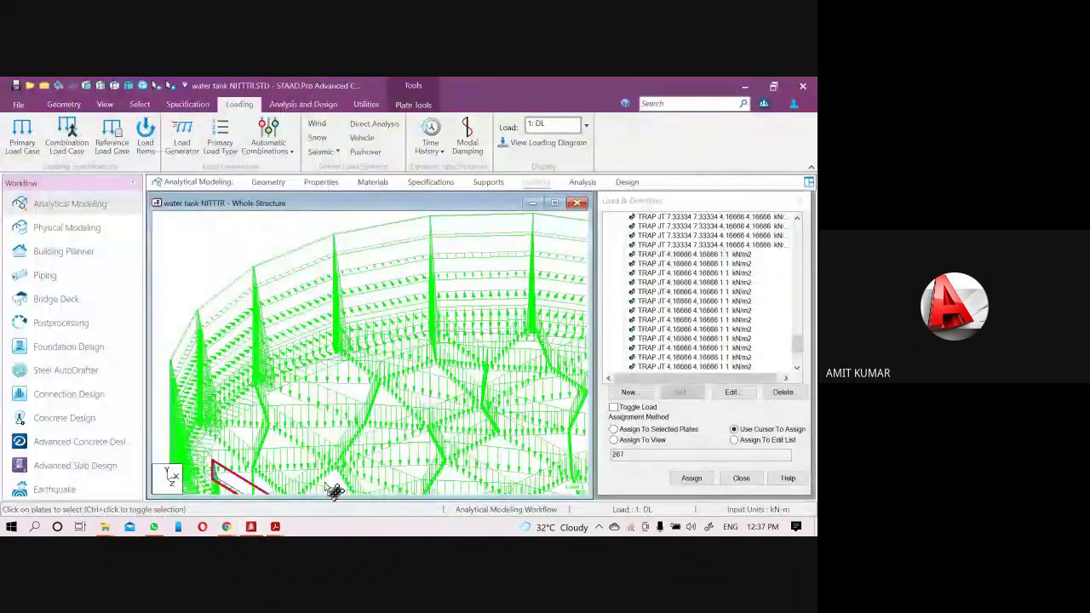
- Examine the complete DL loading on the whole tank and collapse the DL load item list
middle_drag(426, 397, 408, 358)
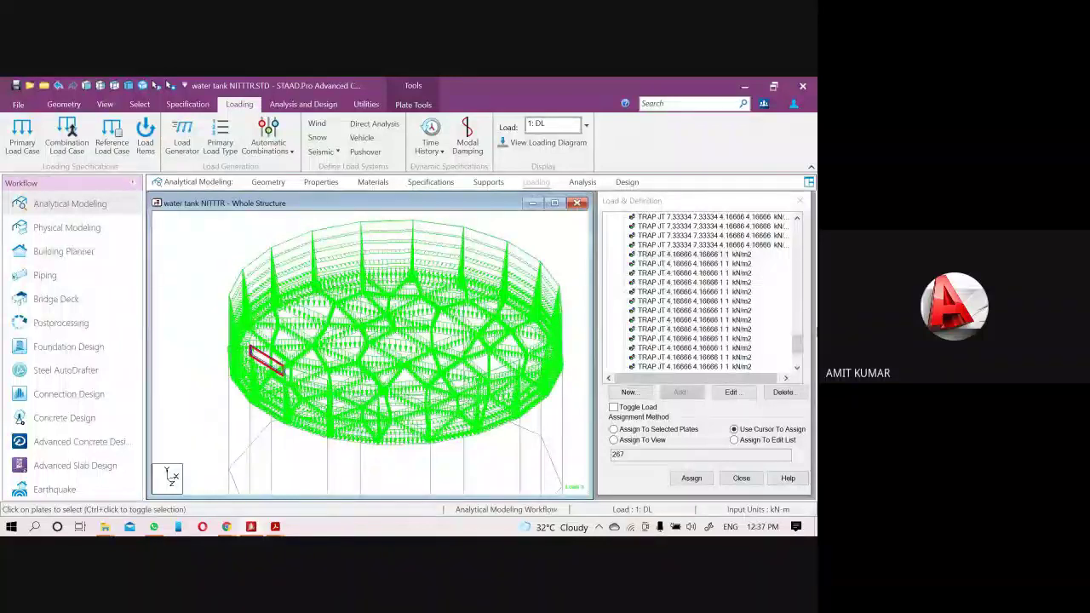
drag(798, 349, 809, 234)
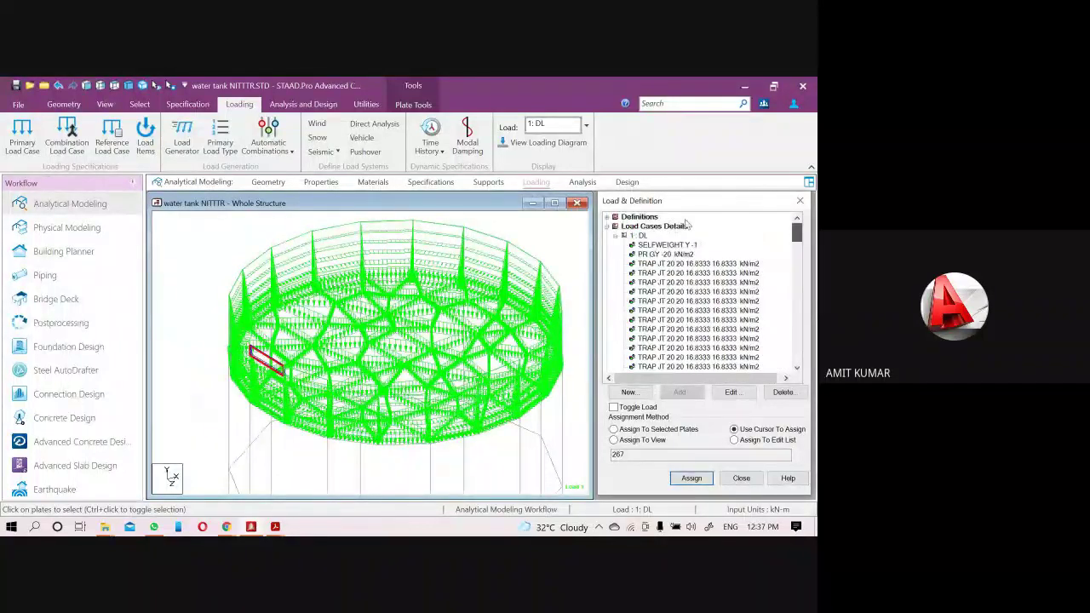
click(624, 235)
click(550, 243)
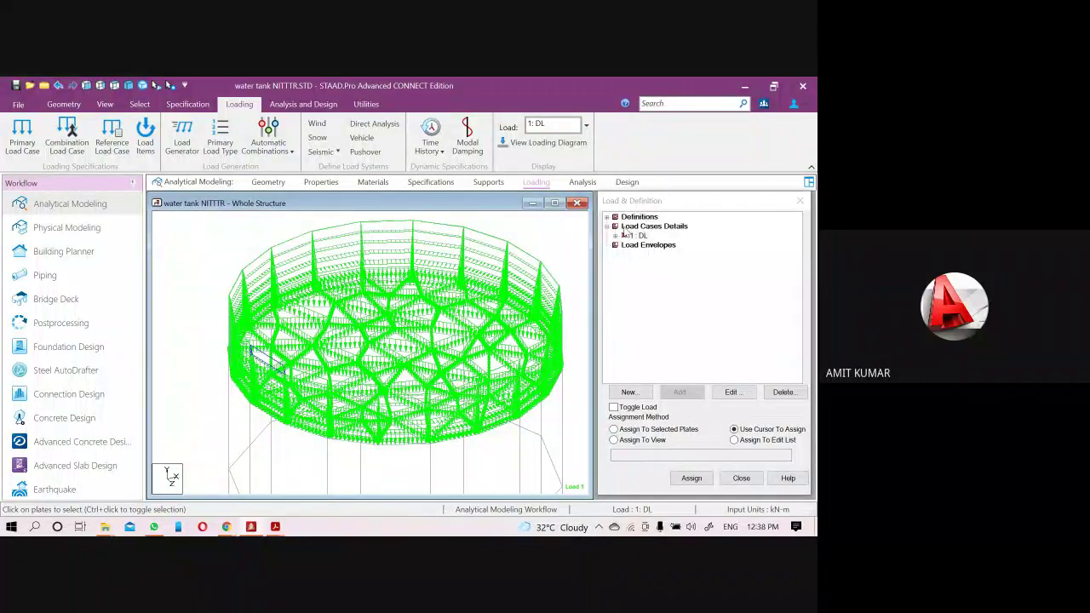
middle_drag(567, 280, 518, 295)
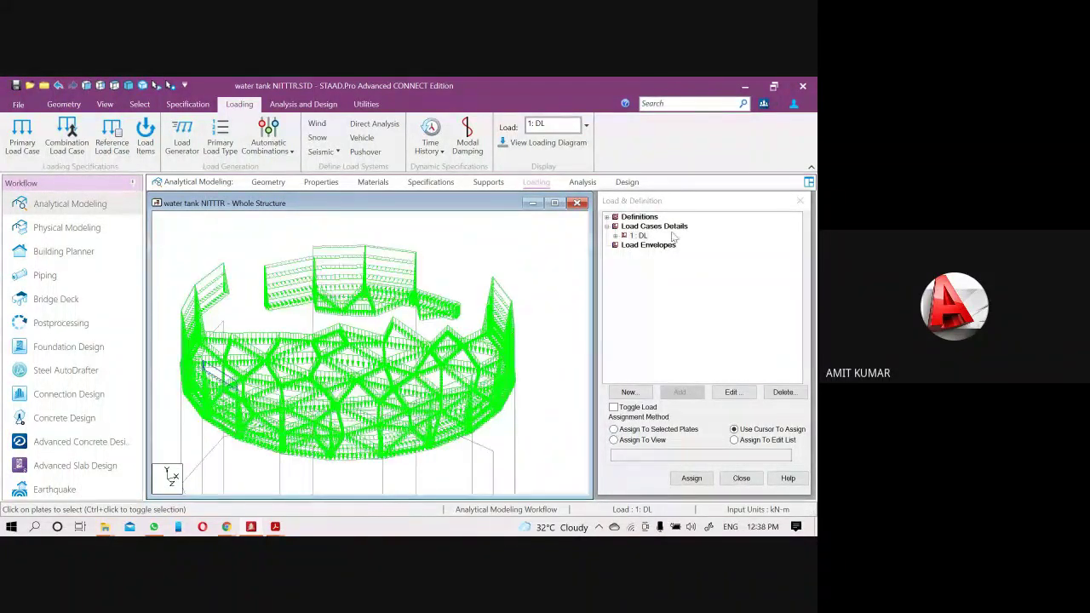
click(624, 235)
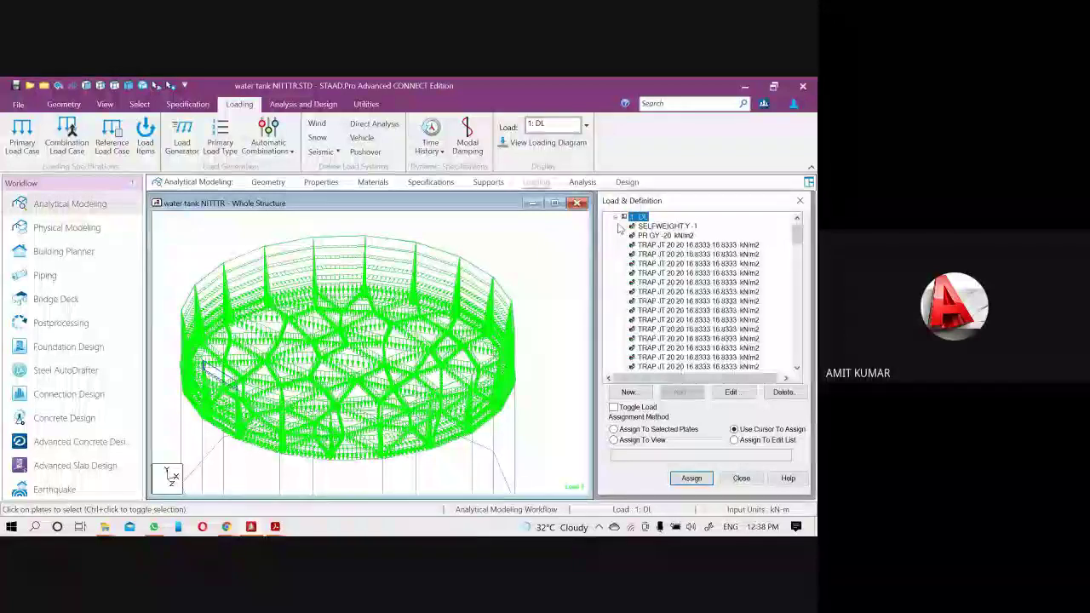
click(622, 218)
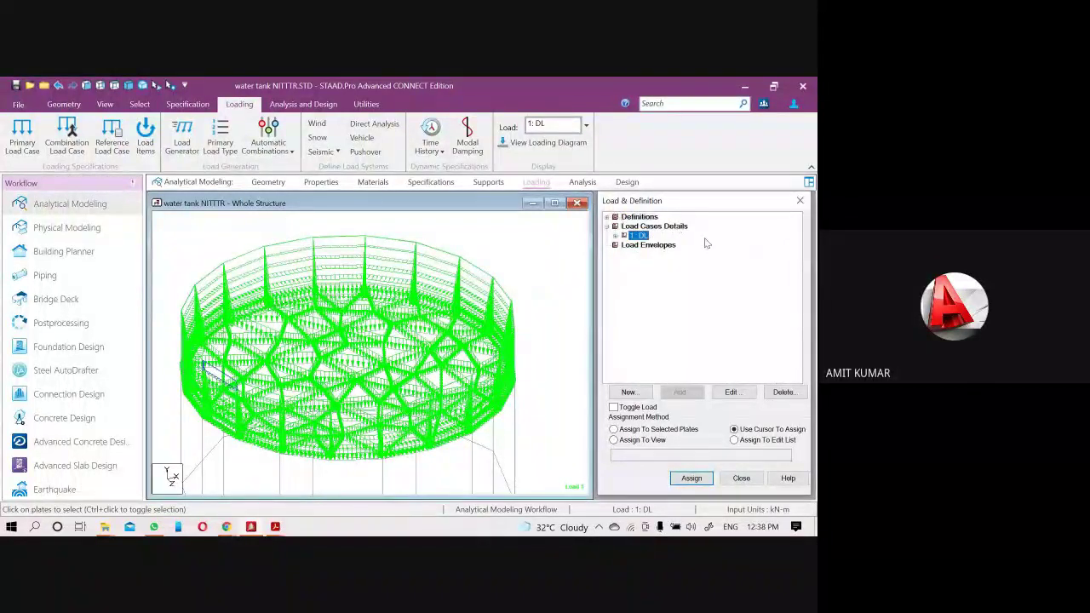
- Add primary load case 2 titled LOAD CASE 2 with loading type None and select it
click(656, 227)
click(682, 392)
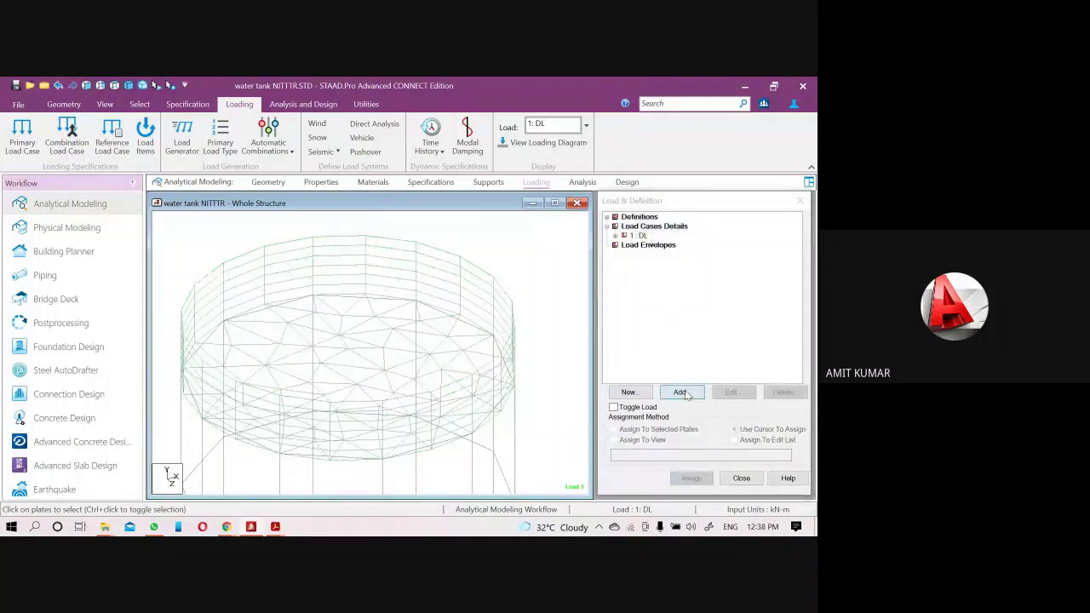
click(505, 269)
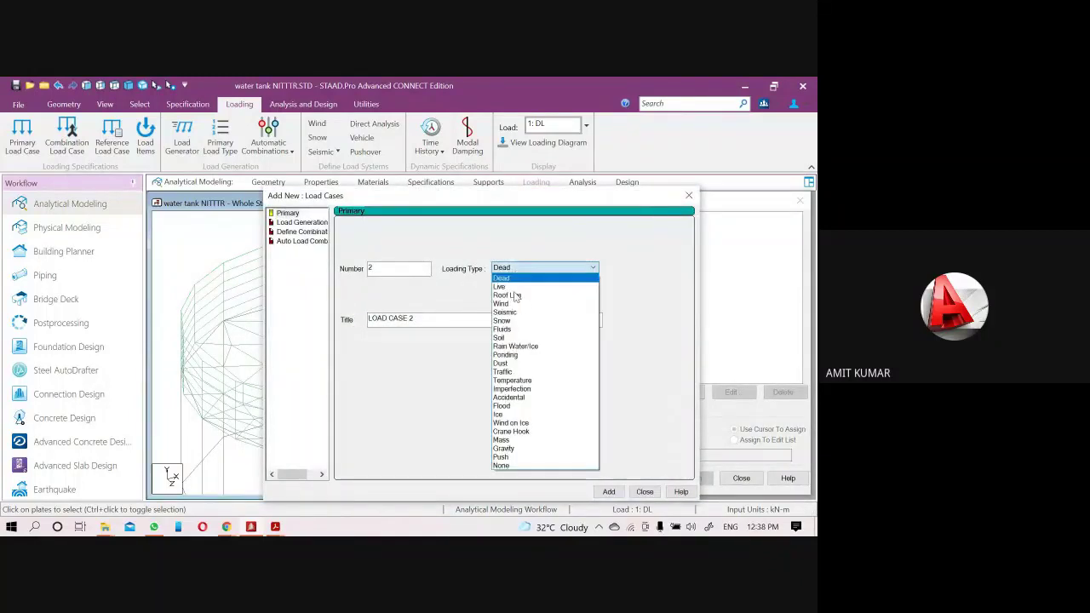
click(505, 466)
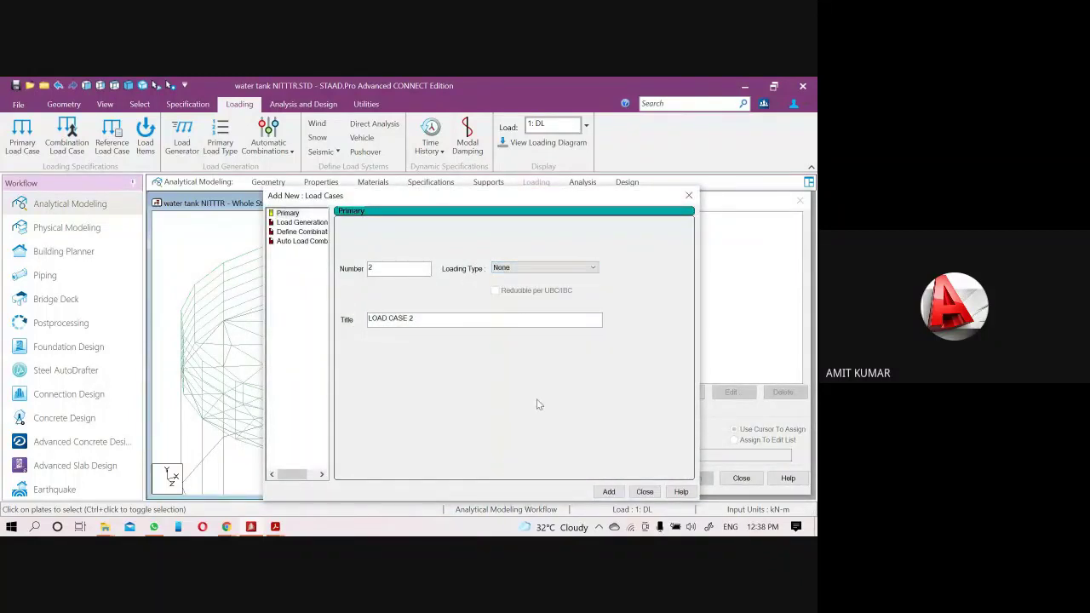
click(428, 319)
click(609, 491)
click(644, 491)
click(662, 246)
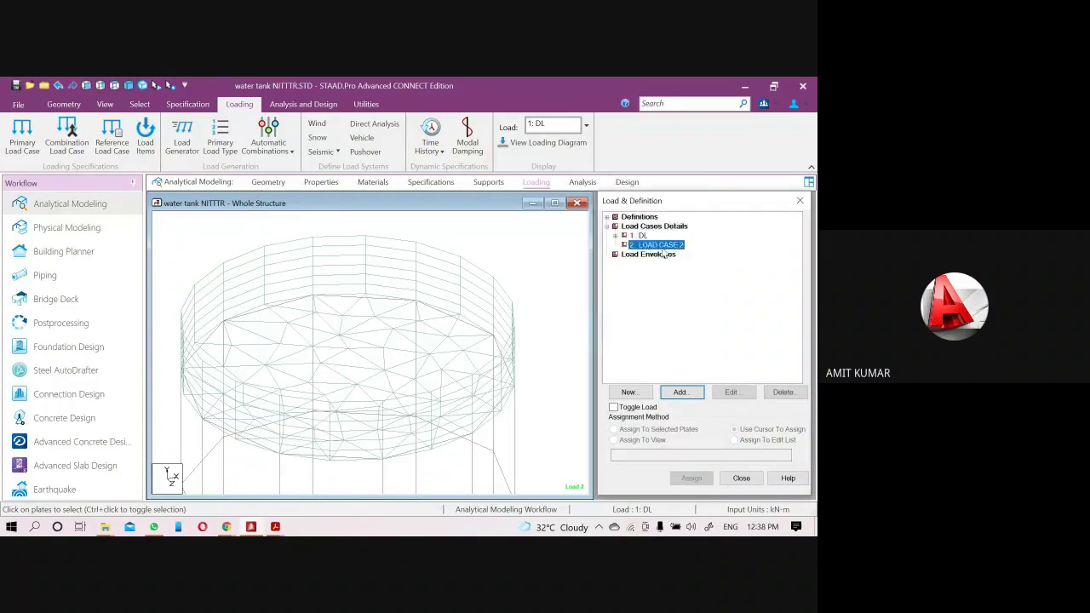
- Prepare a repeat load for LOAD CASE 2 that includes load case 1 DL with factor 1
click(682, 391)
click(227, 259)
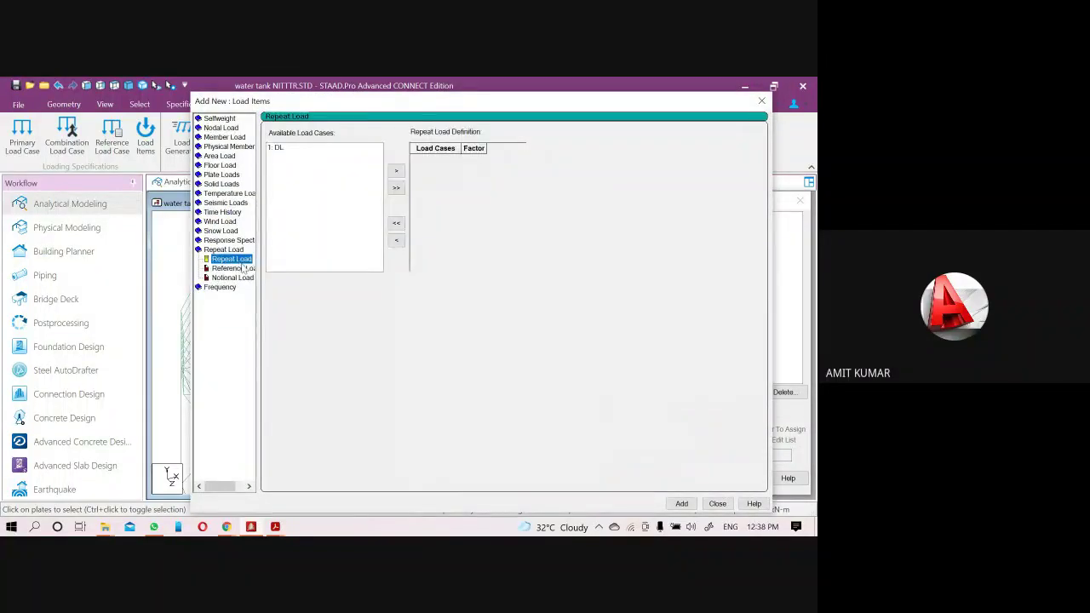
click(278, 150)
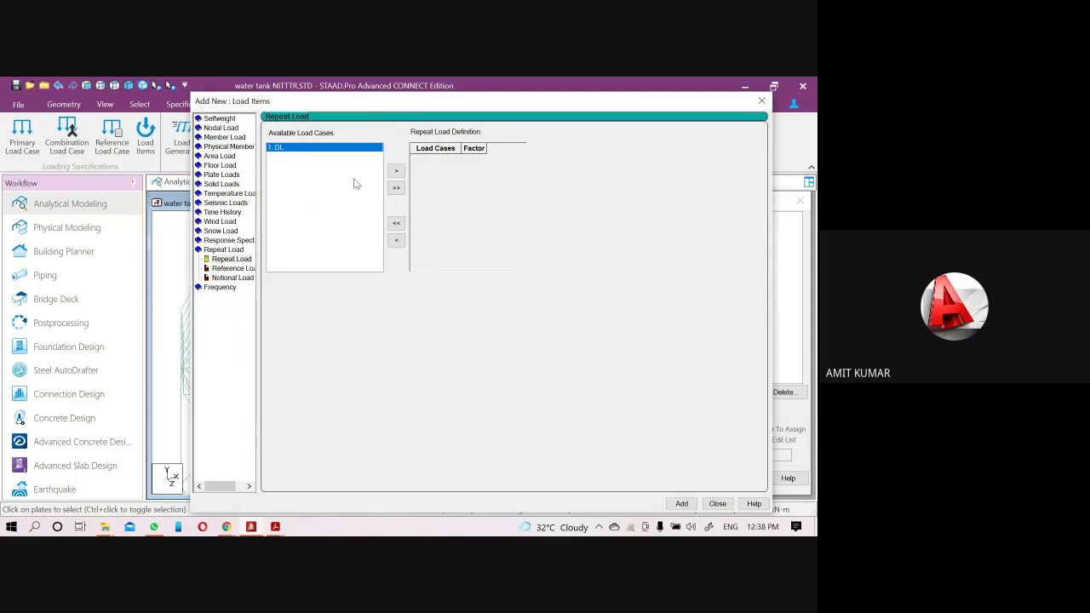
click(396, 171)
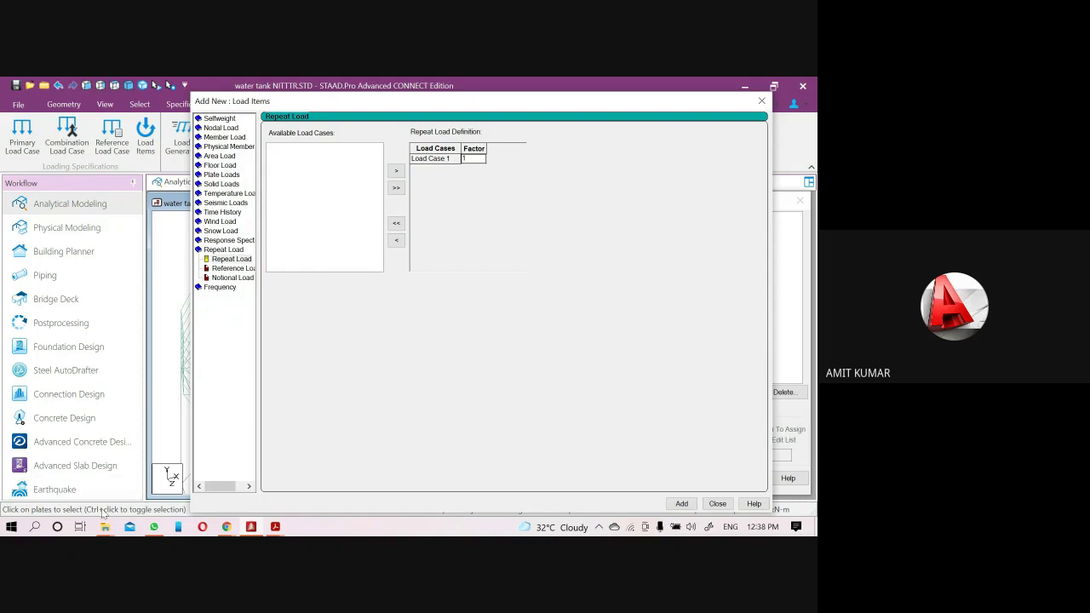
- Open RC Frame.pdf from the staad training folder and go to the Loads section on page 2
mouse_move(105, 528)
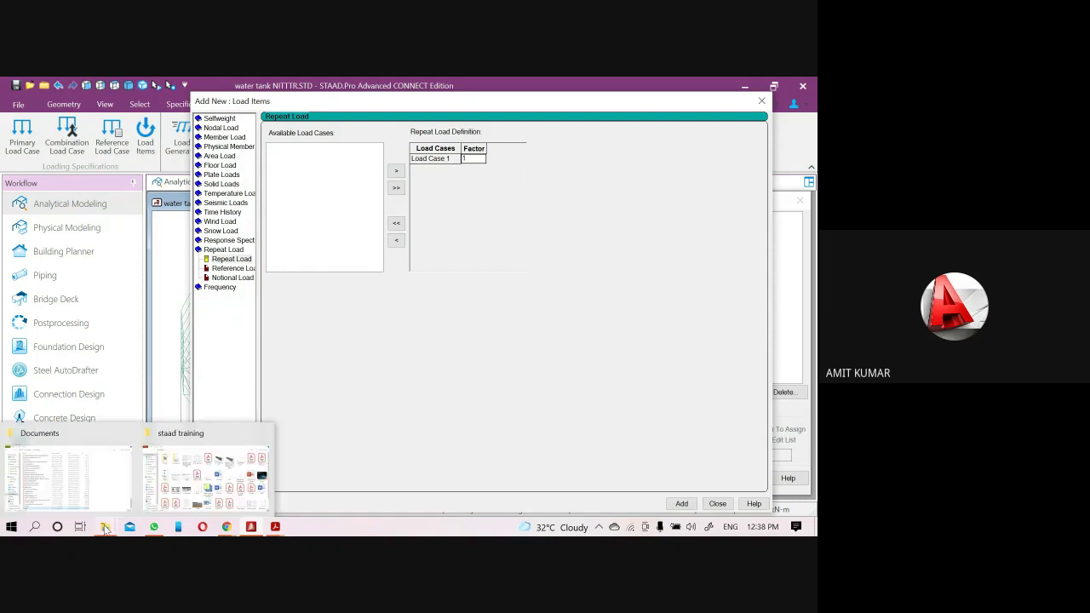
click(174, 509)
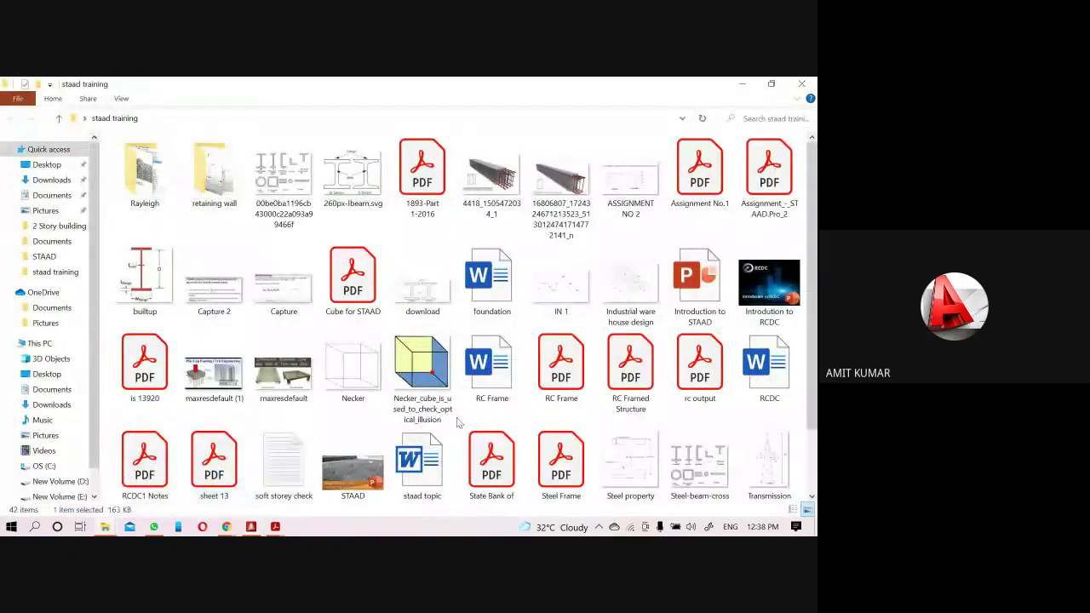
double_click(561, 366)
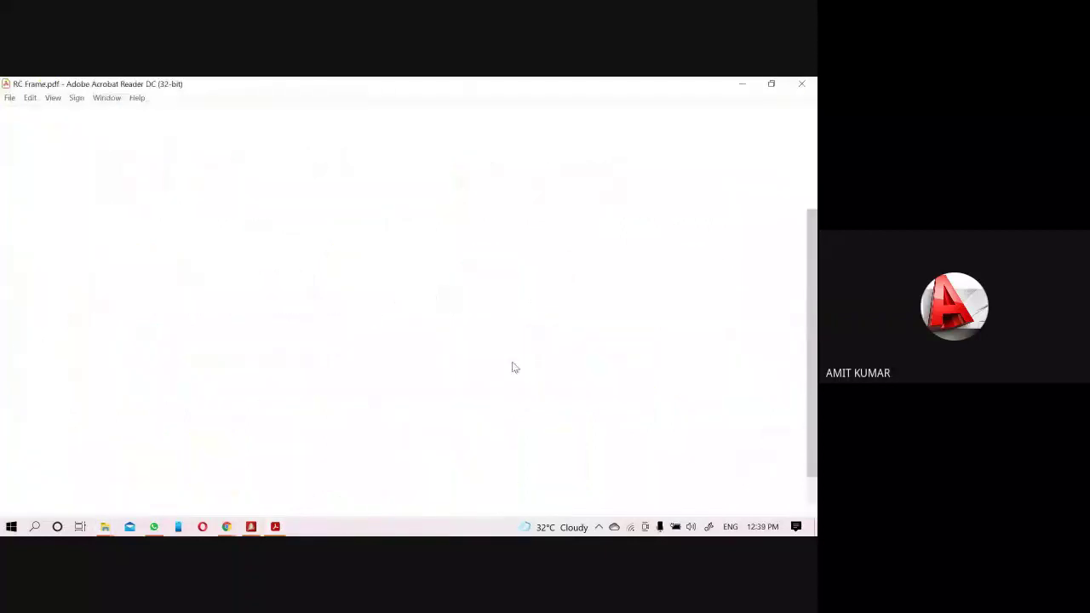
click(720, 297)
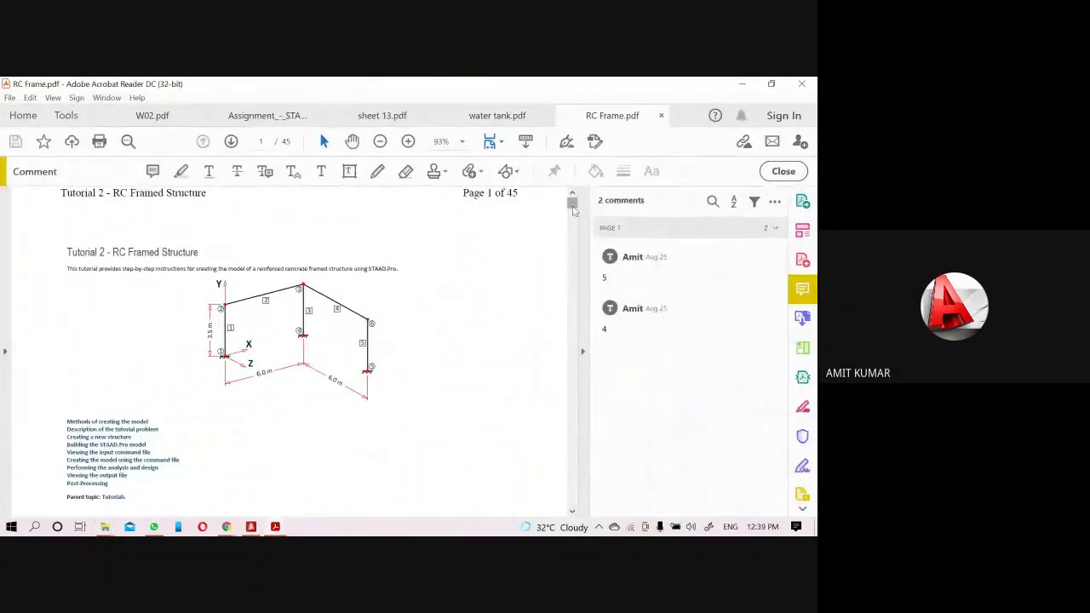
mouse_move(572, 205)
mouse_down()
mouse_move(574, 276)
mouse_move(571, 216)
mouse_up()
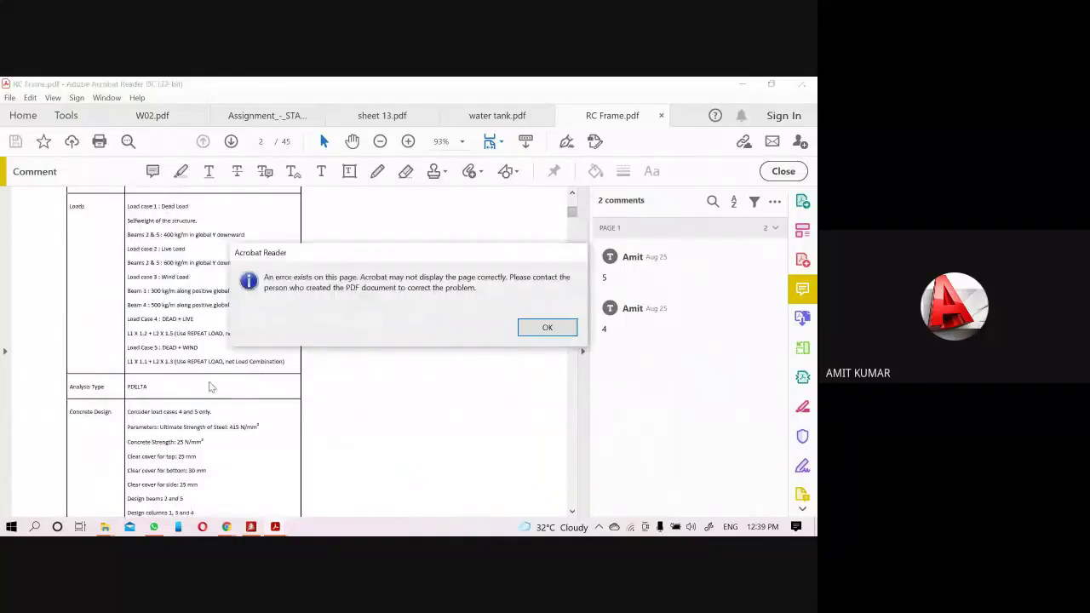
click(550, 327)
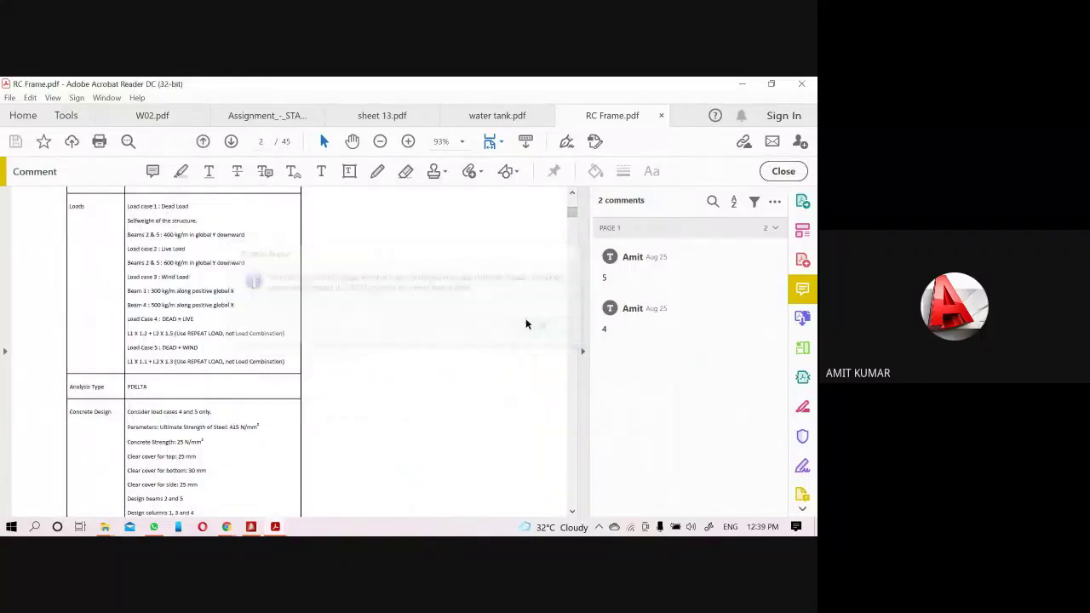
- Enlarge the page to 125% and examine load case 4's DEAD + LIVE factors and repeat load instruction
click(409, 141)
click(408, 141)
scroll(200, 248, down, 1)
scroll(200, 248, up, 1)
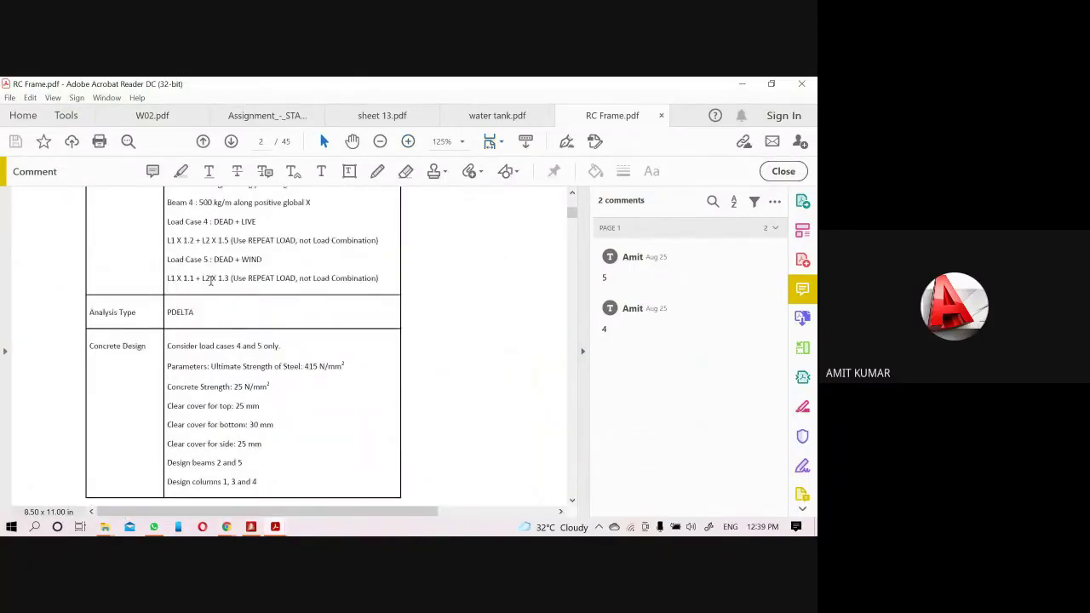
drag(211, 242, 257, 242)
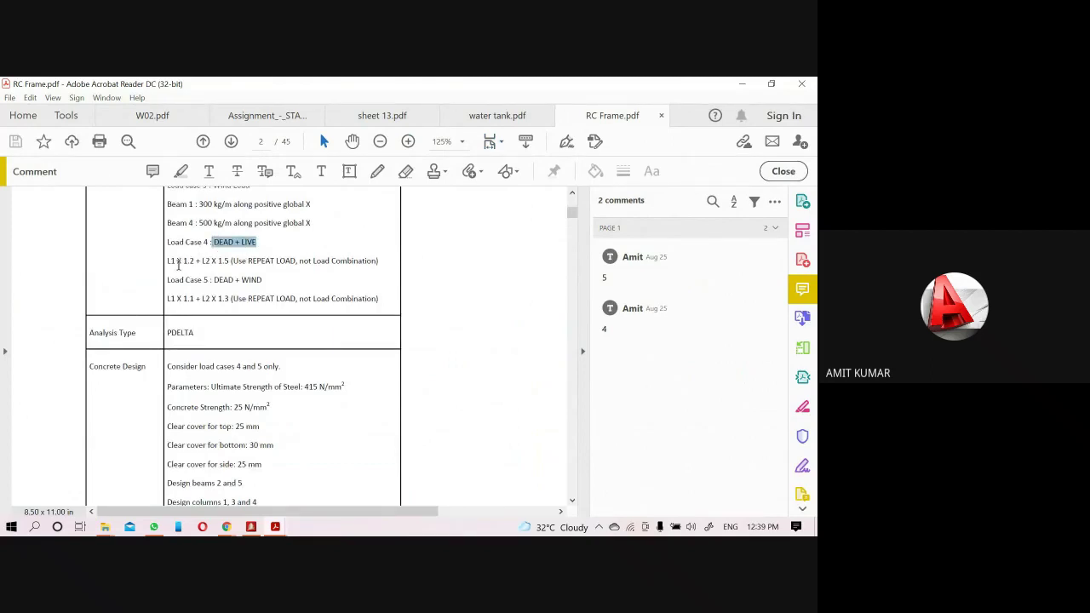
drag(183, 260, 194, 261)
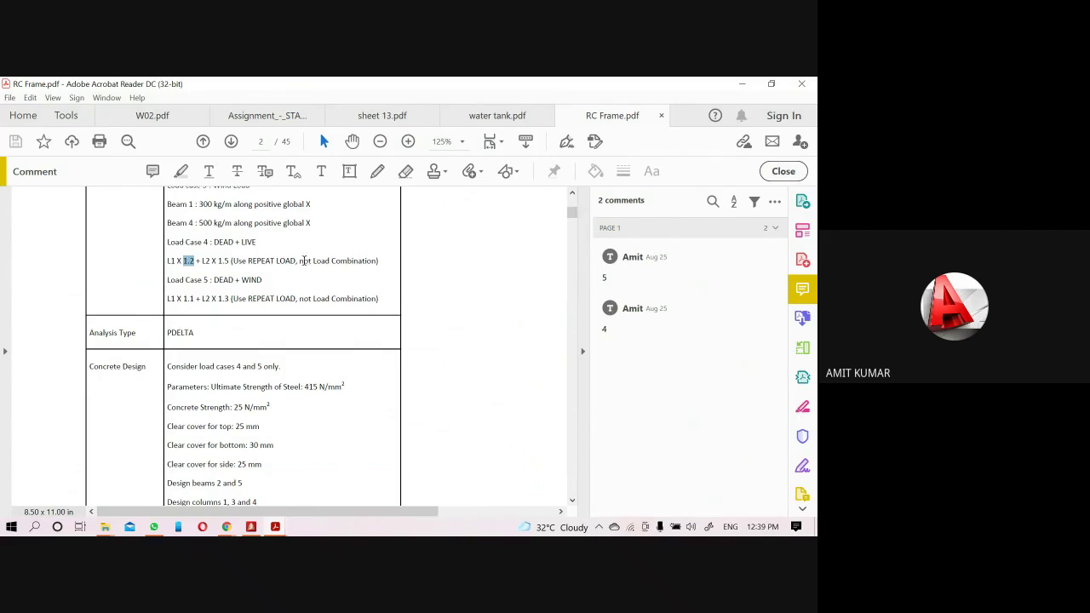
drag(300, 261, 330, 261)
click(742, 84)
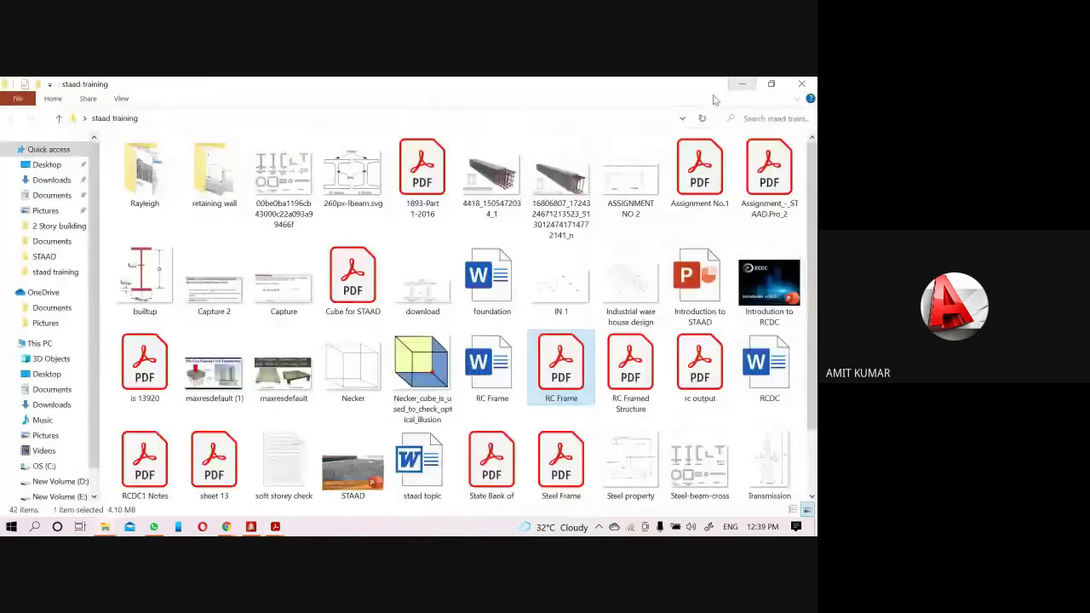
- Return to STAAD.Pro, review the repeat load definition and close the load items dialog without adding it
click(251, 526)
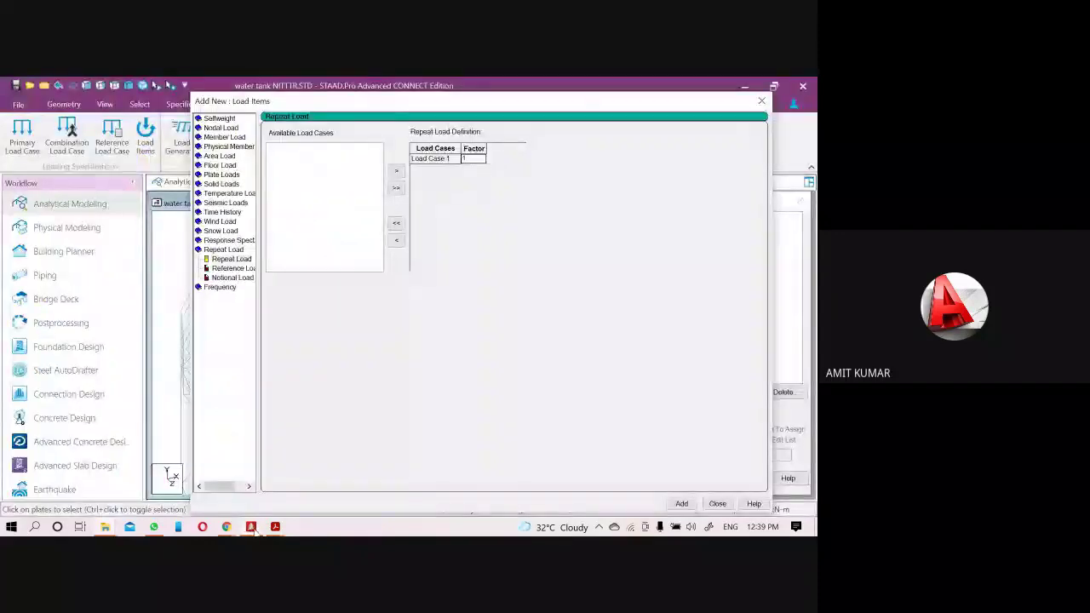
drag(702, 102, 522, 137)
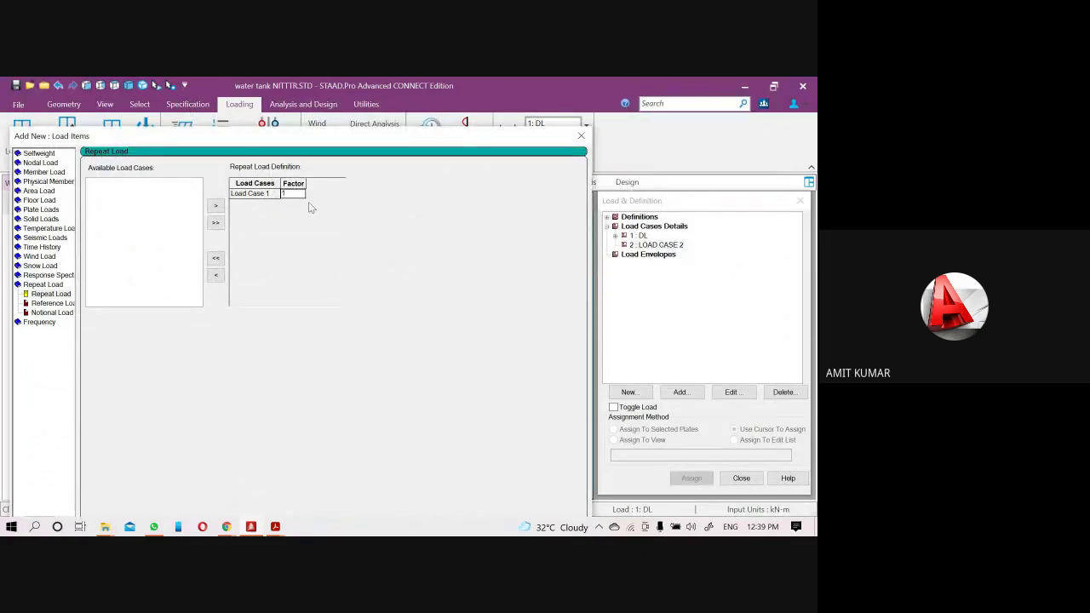
drag(256, 136, 329, 134)
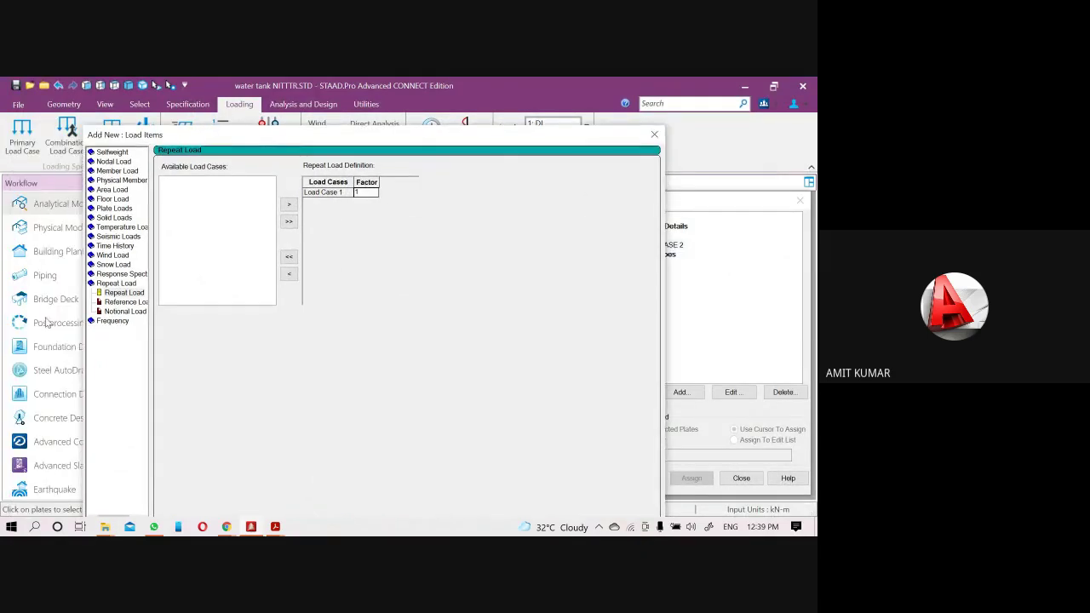
click(123, 293)
click(653, 136)
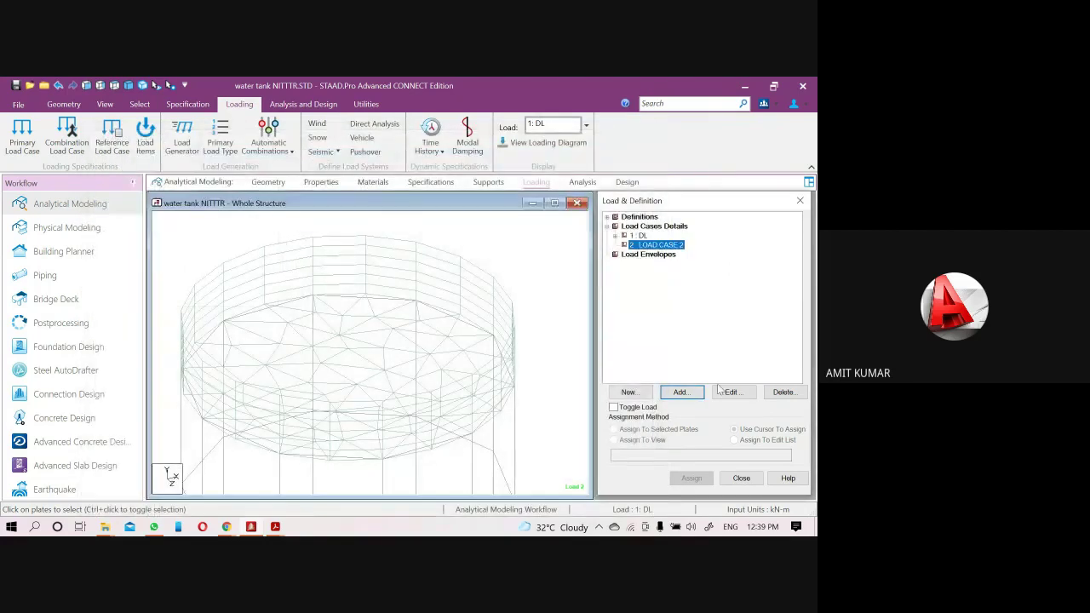
- Delete LOAD CASE 2 from the load cases and confirm its removal
click(784, 392)
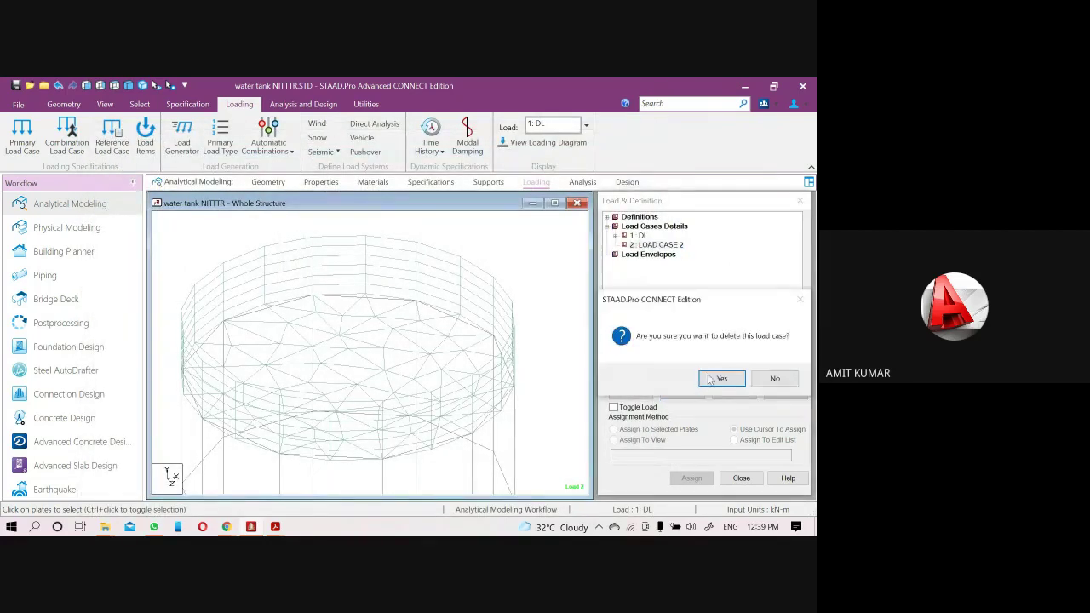
click(716, 379)
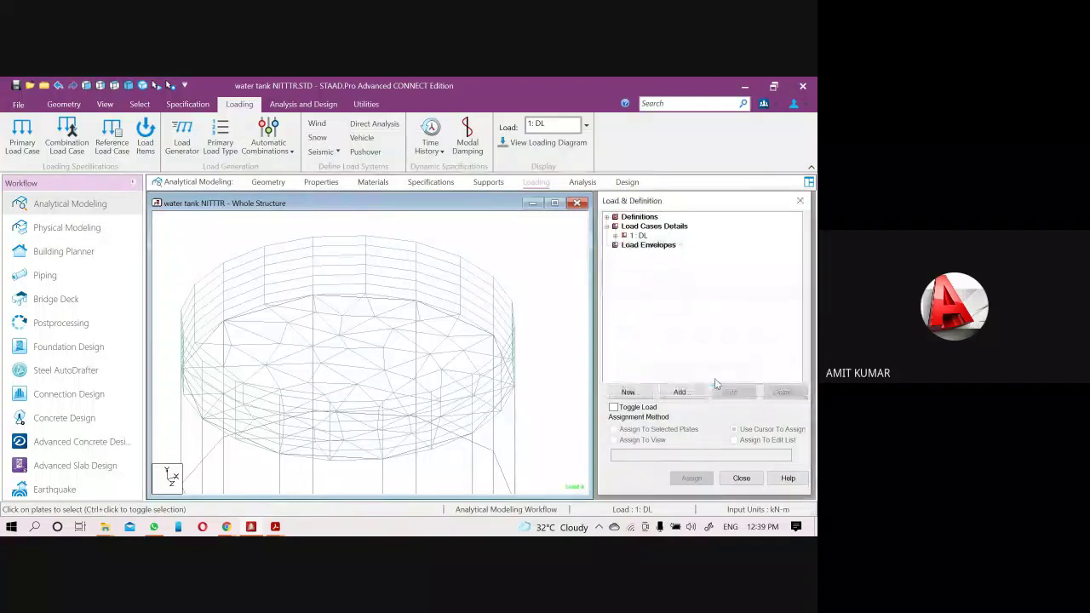
- Generate automatic load combinations to IS:456/IS:800, category IS456:2000 Table18, starting at number 2, and add them to the load cases
click(647, 228)
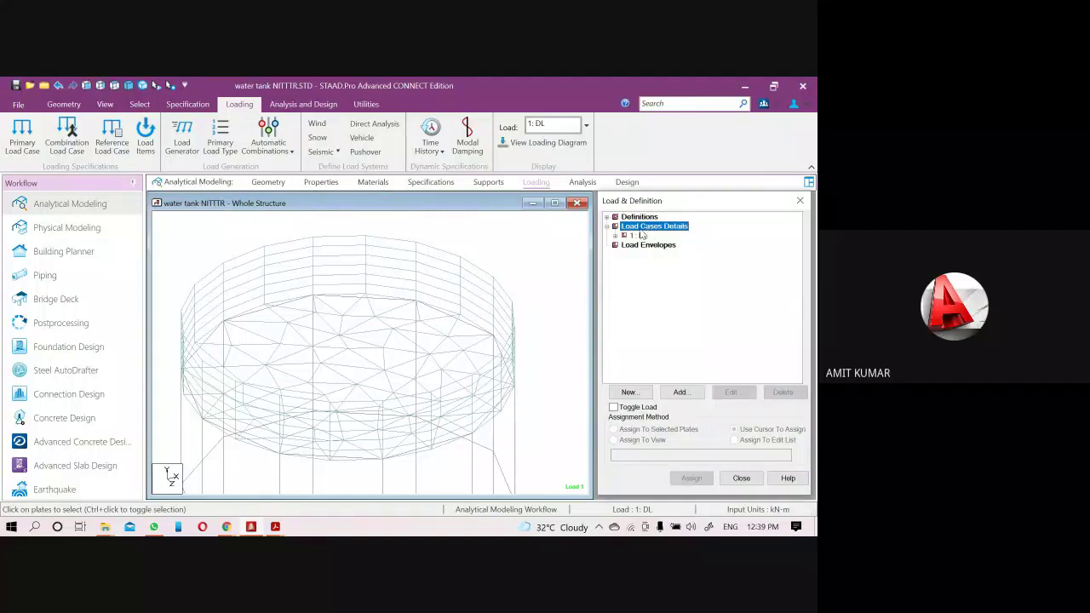
click(679, 392)
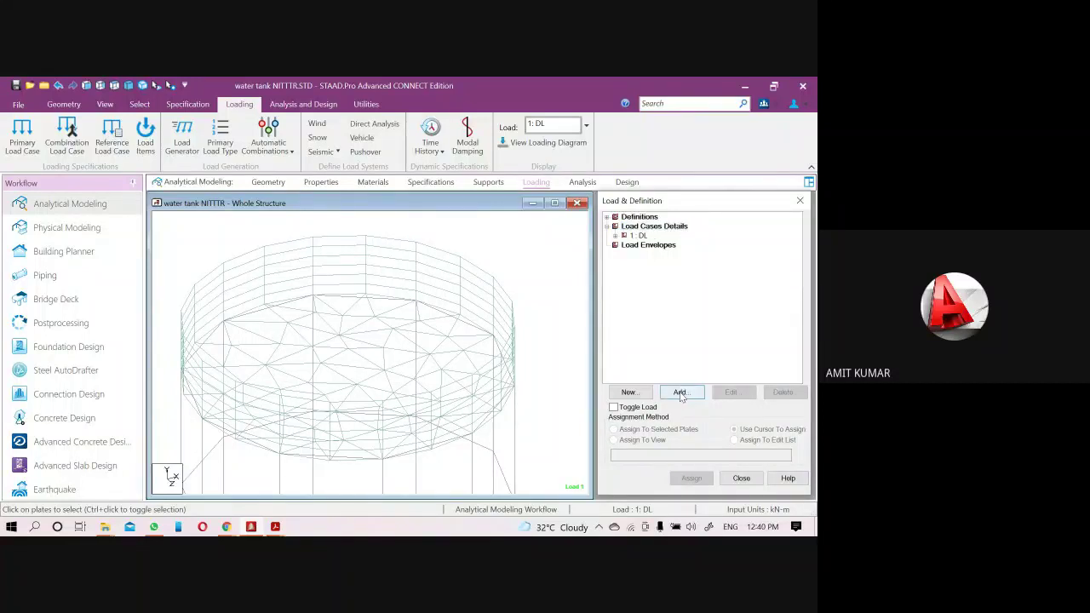
click(311, 242)
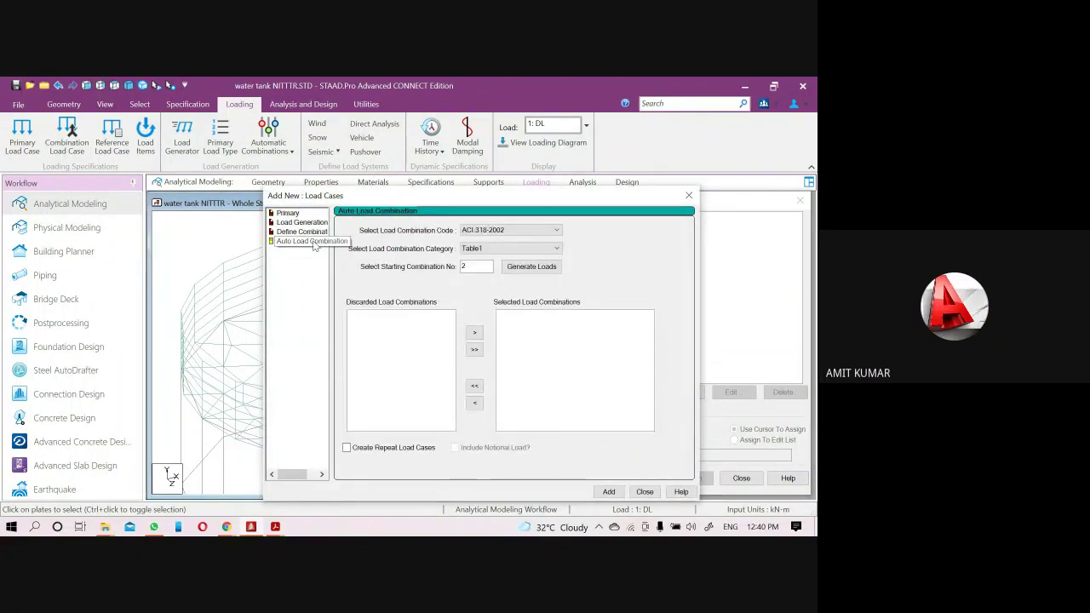
click(515, 234)
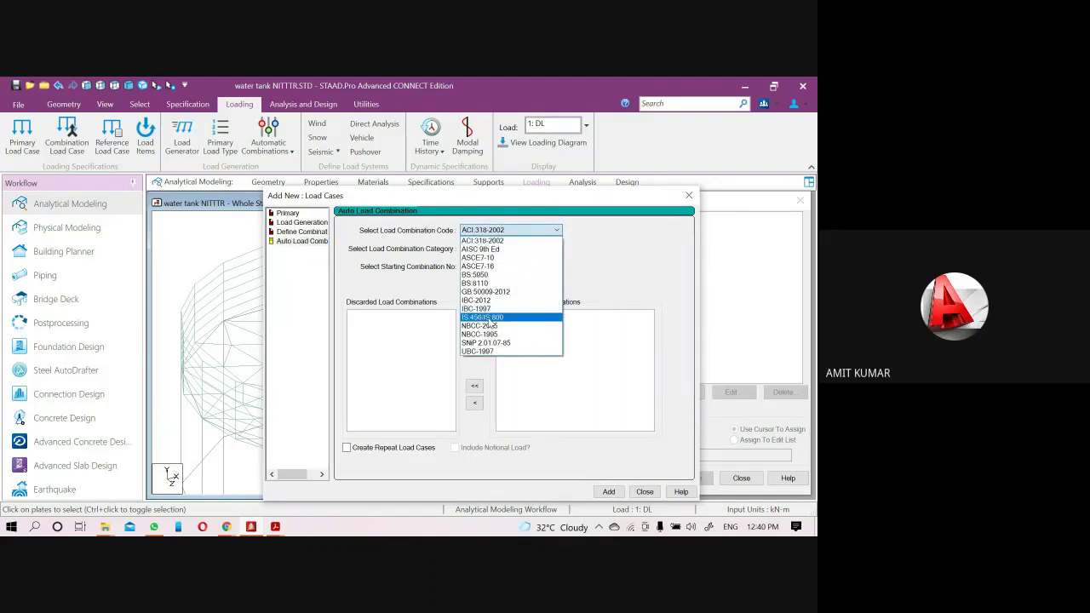
click(490, 319)
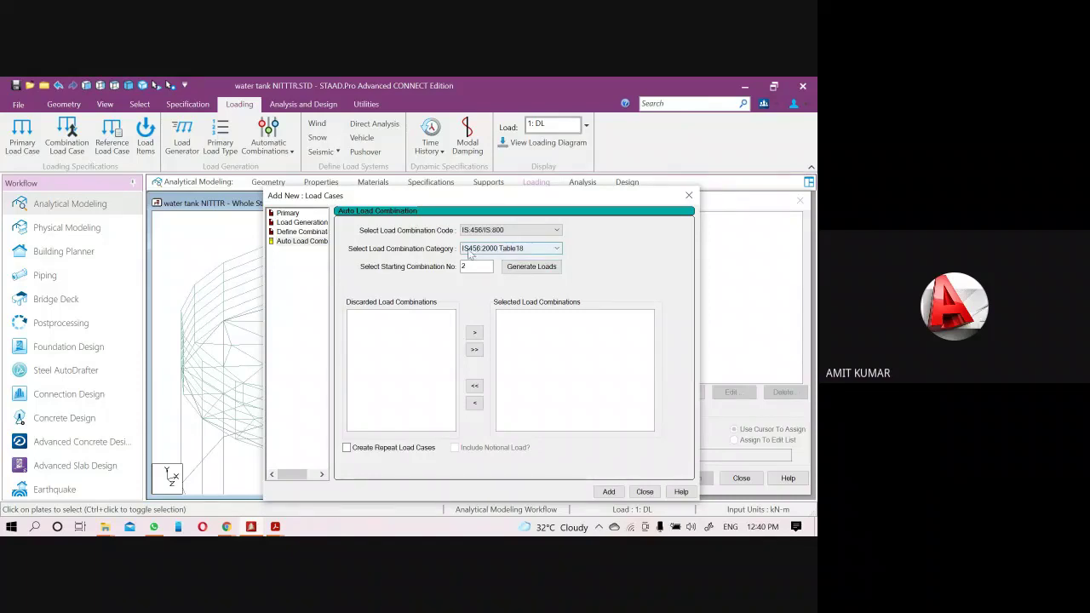
click(526, 266)
click(522, 316)
click(520, 324)
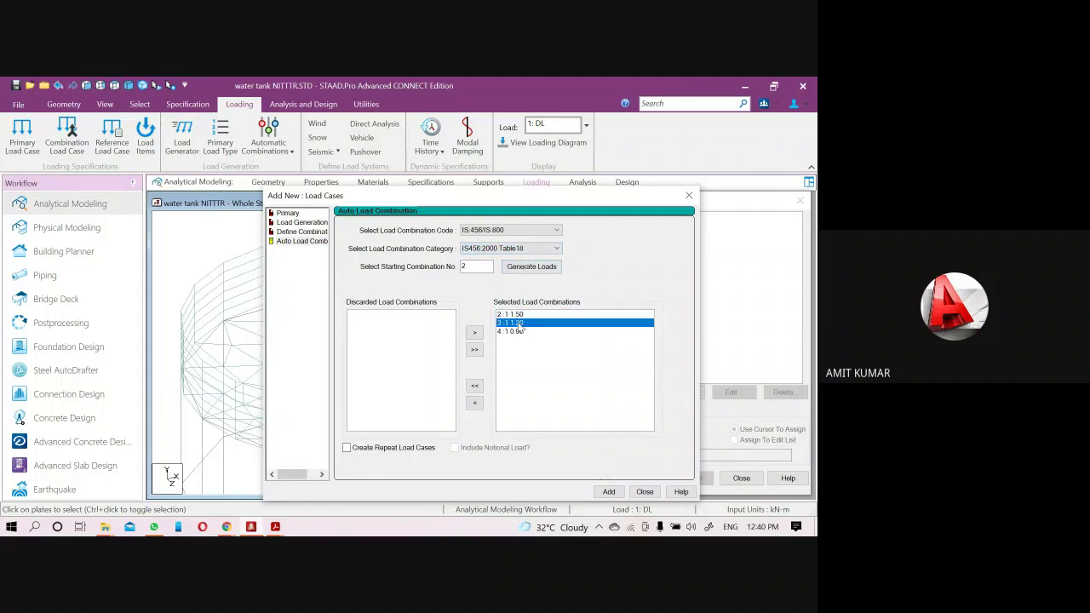
click(518, 331)
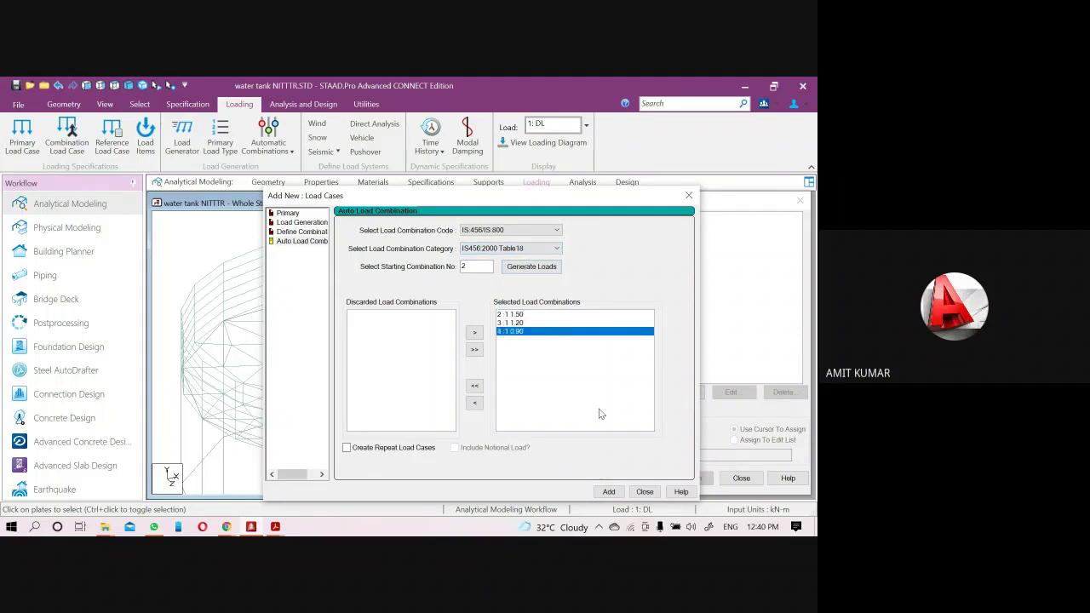
click(609, 493)
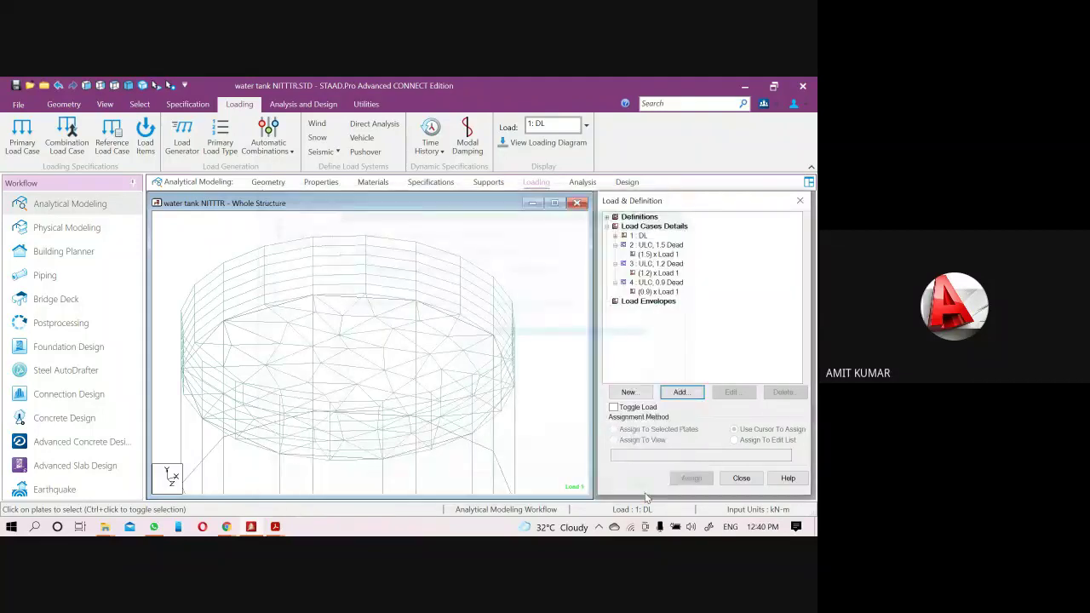
click(607, 227)
- Add a Perform Analysis command with the All print option to the tank model
click(581, 182)
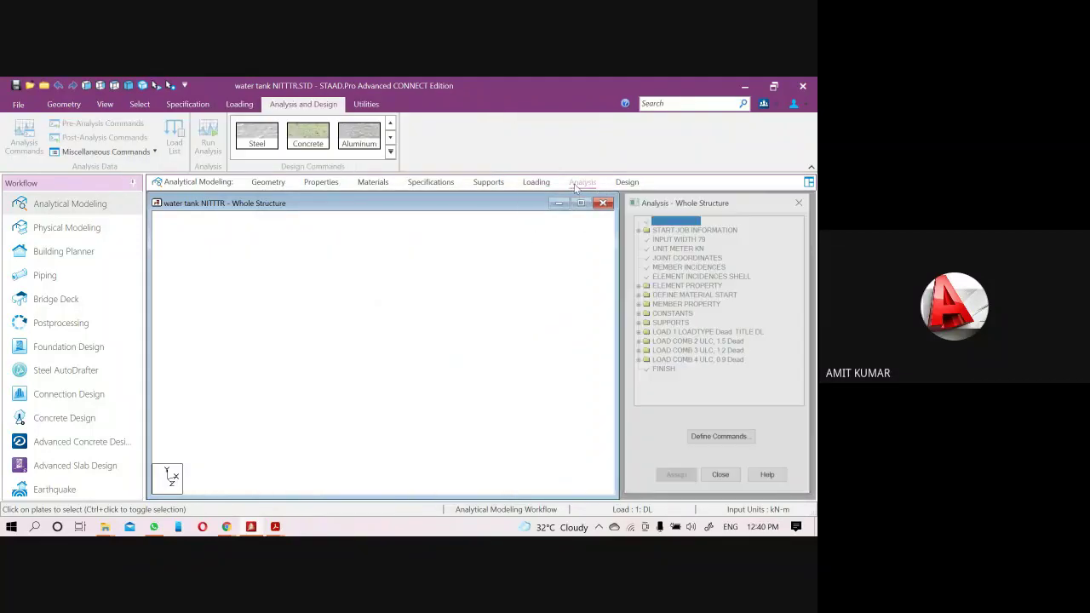
click(24, 137)
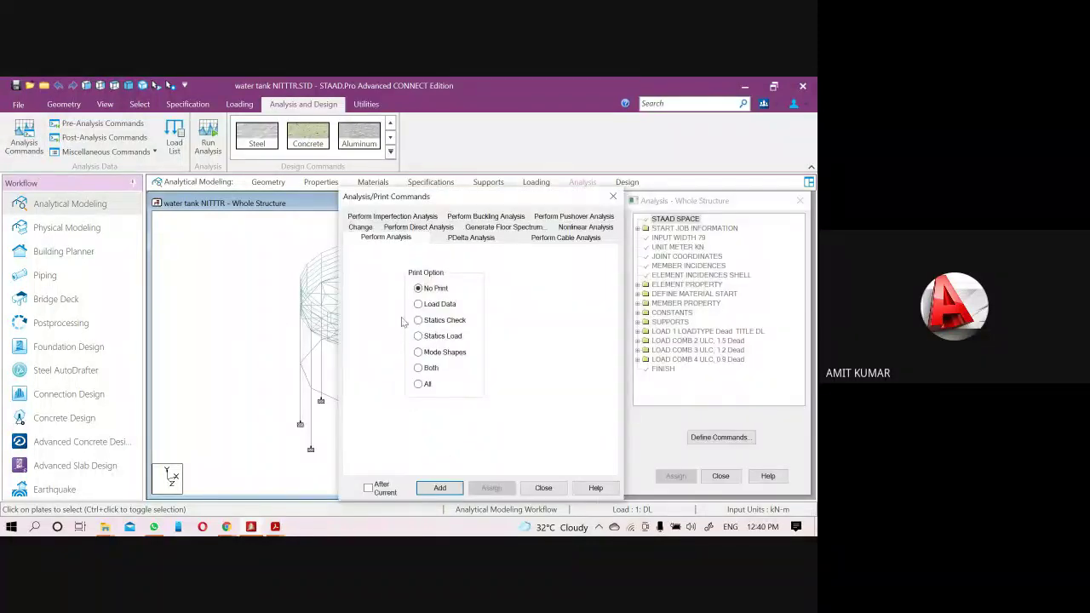
click(418, 384)
click(440, 488)
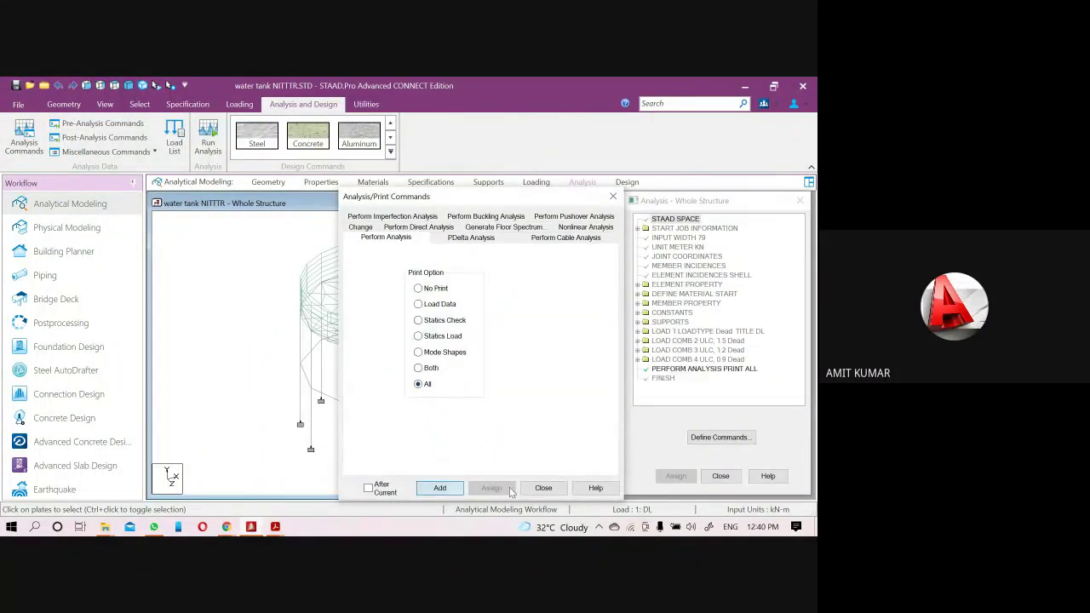
click(543, 488)
- Run the analysis, examine the output file's error list and close the viewer
click(208, 138)
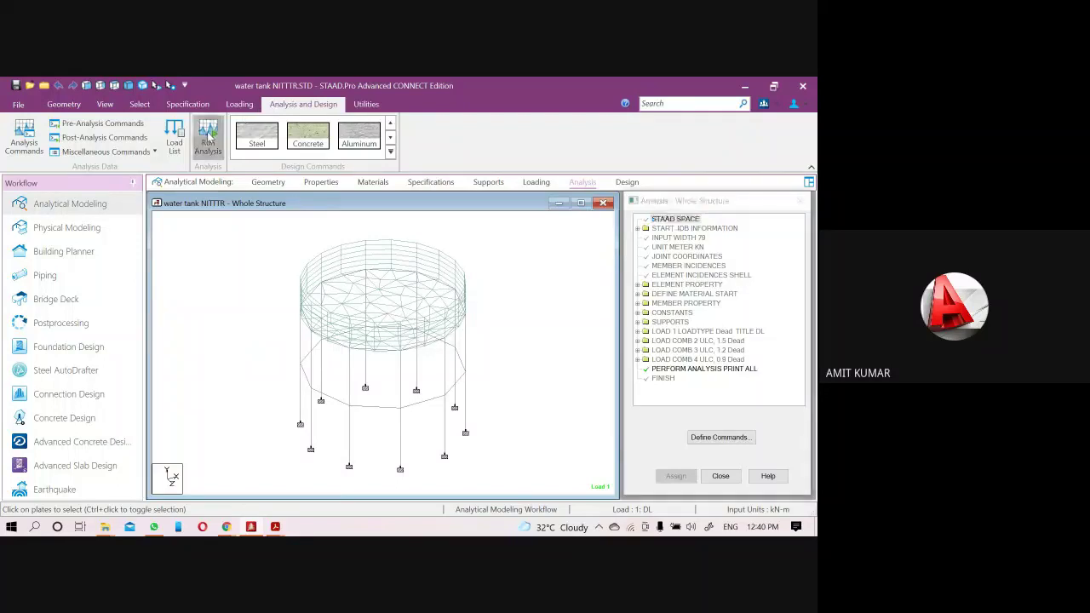
click(417, 368)
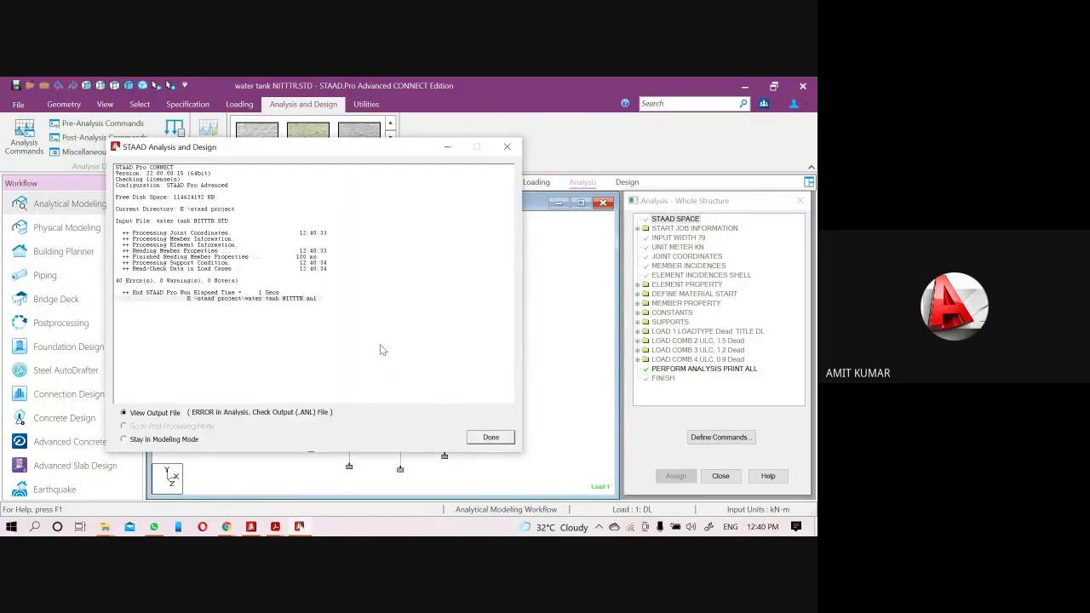
click(491, 438)
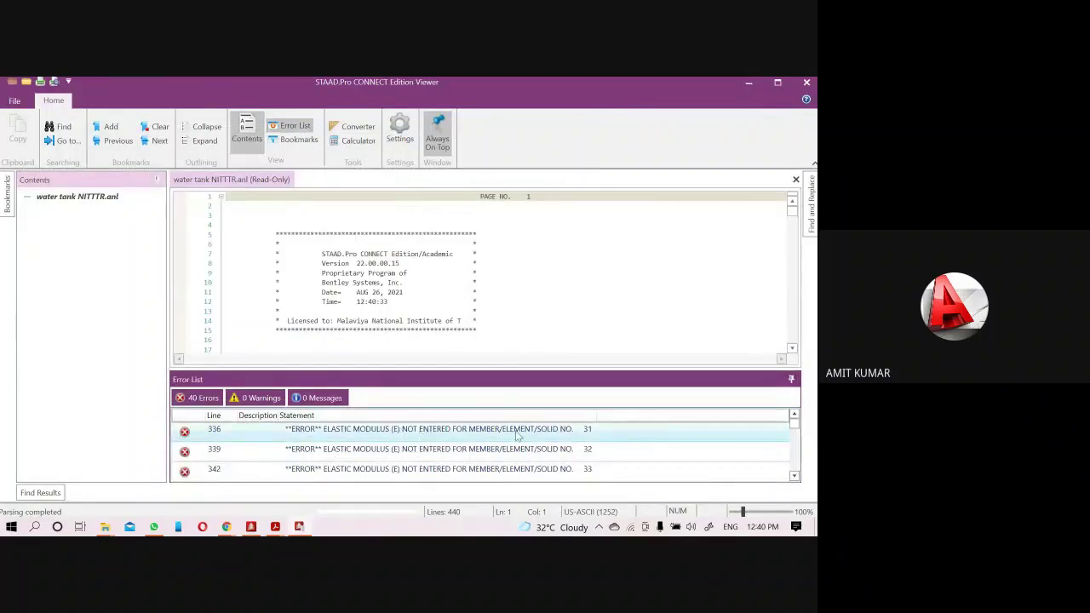
scroll(529, 438, down, 1)
scroll(529, 438, down, 5)
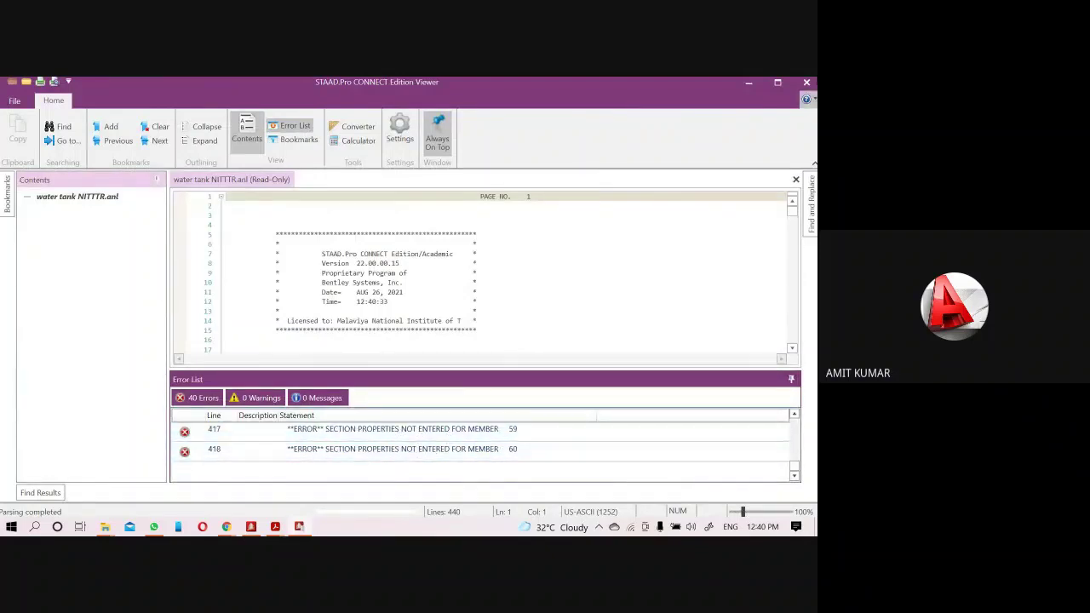
click(804, 83)
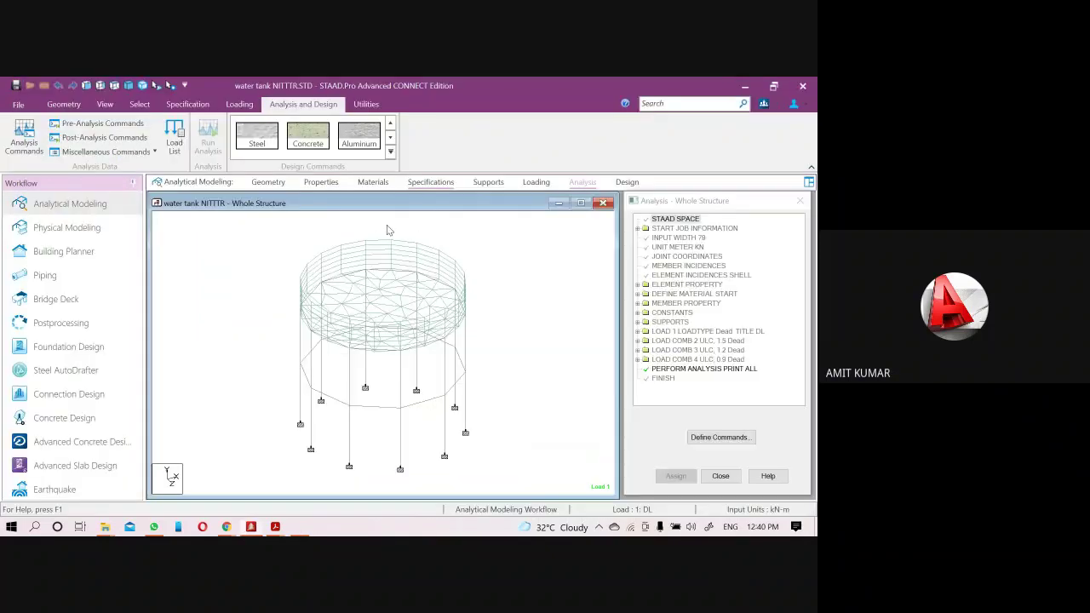
- Highlight the plates using the Plate 0.15 property and delete that property from the section list
click(322, 182)
click(647, 285)
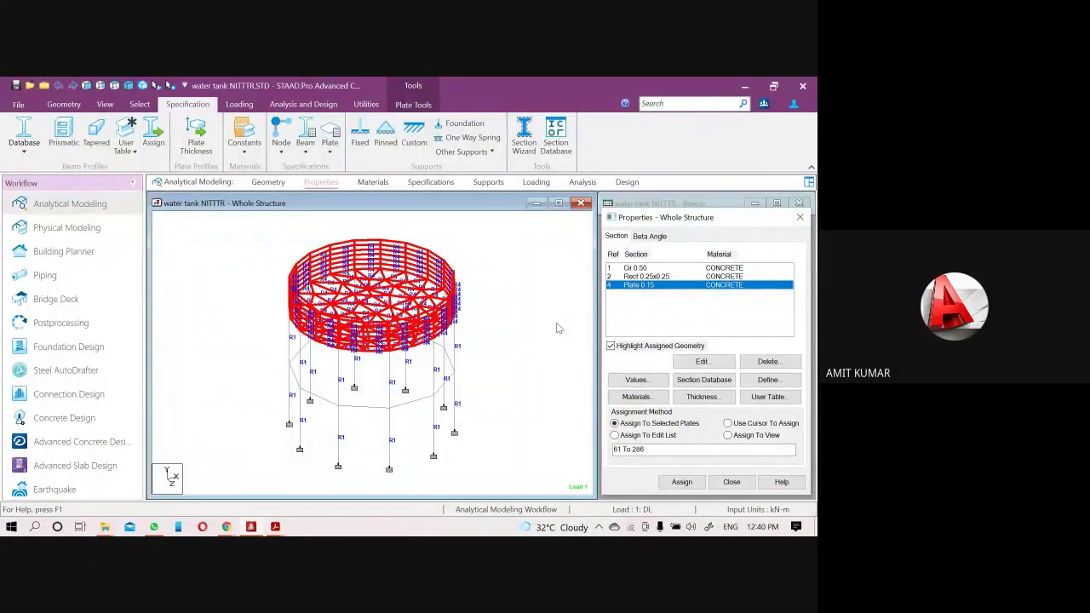
scroll(430, 287, up, 3)
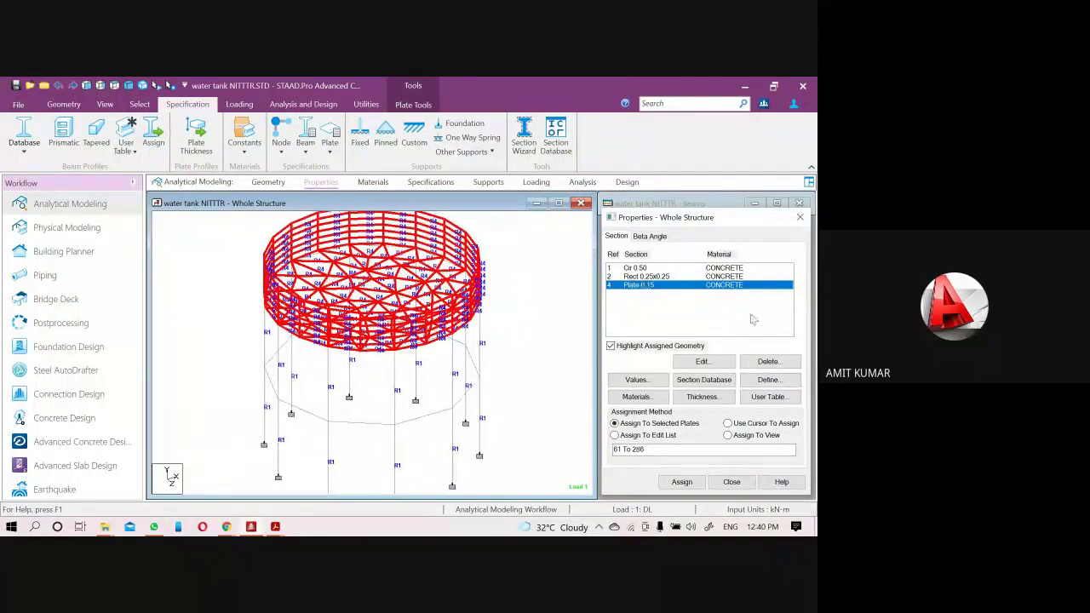
click(769, 362)
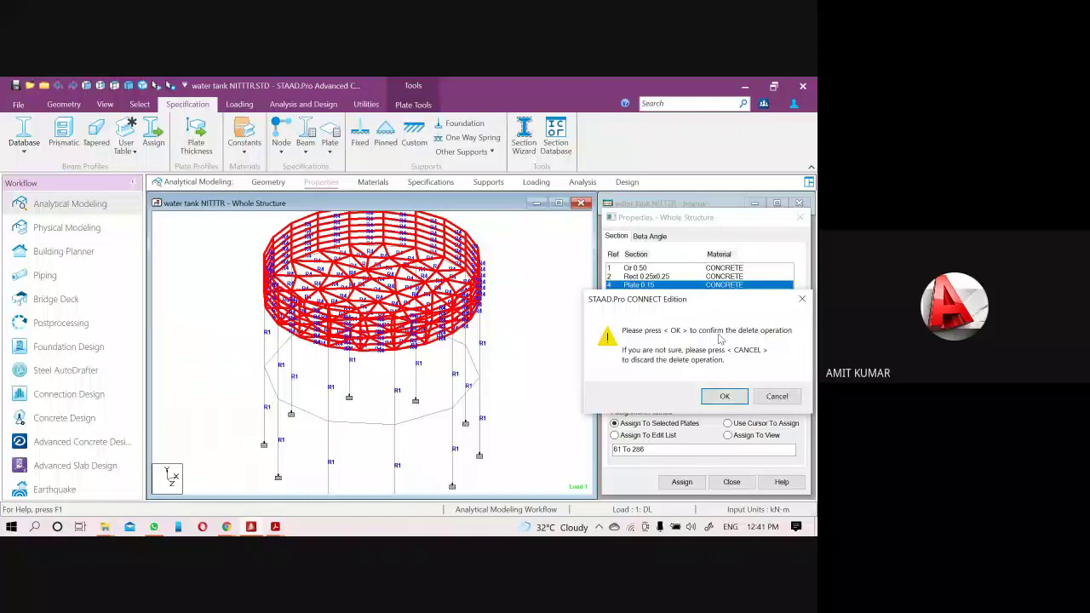
click(721, 394)
click(558, 324)
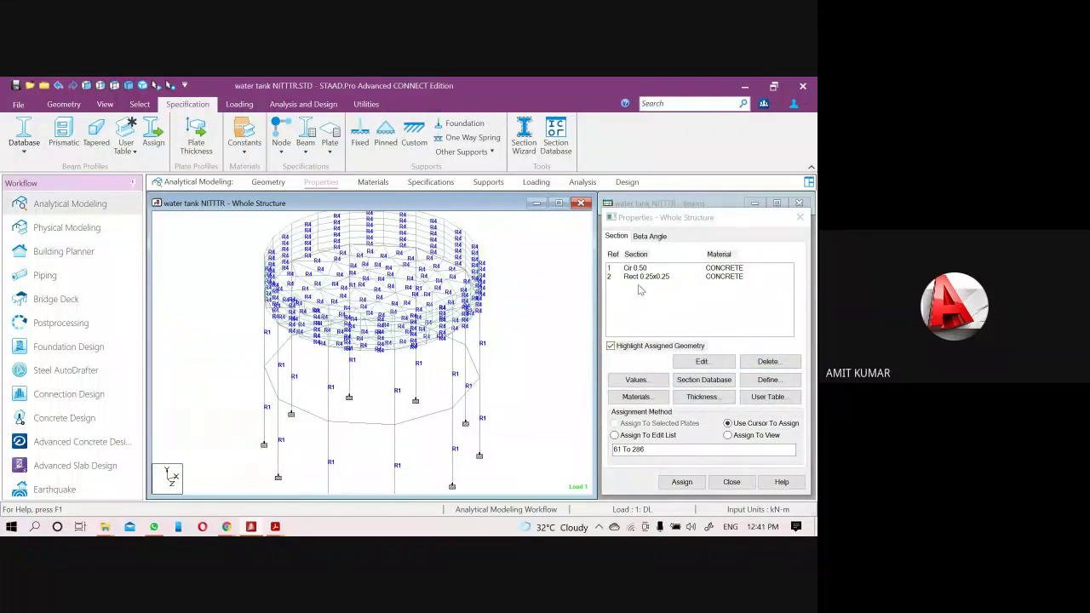
- Check which members use the Cir 0.50 and Rect 0.25x0.25 sections, and look at the section profile types without defining one
click(270, 183)
click(311, 182)
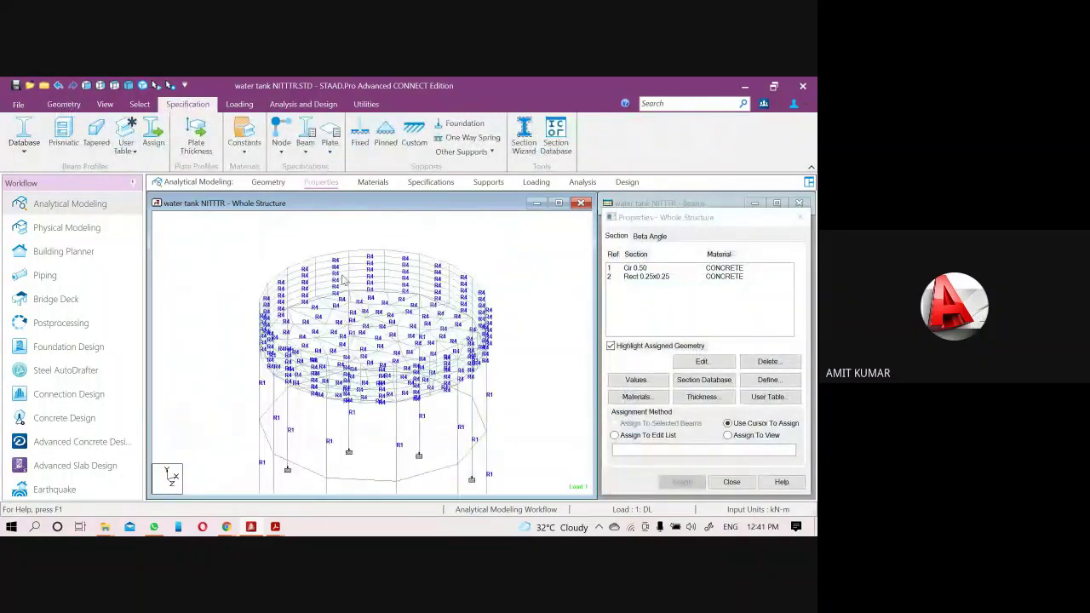
click(635, 277)
click(634, 267)
click(634, 277)
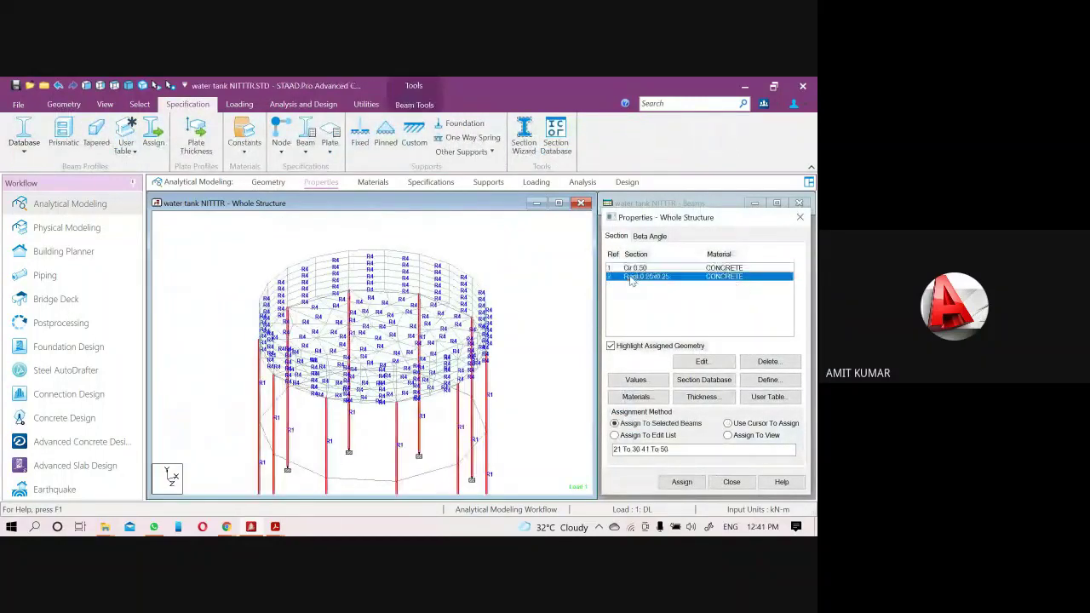
click(766, 379)
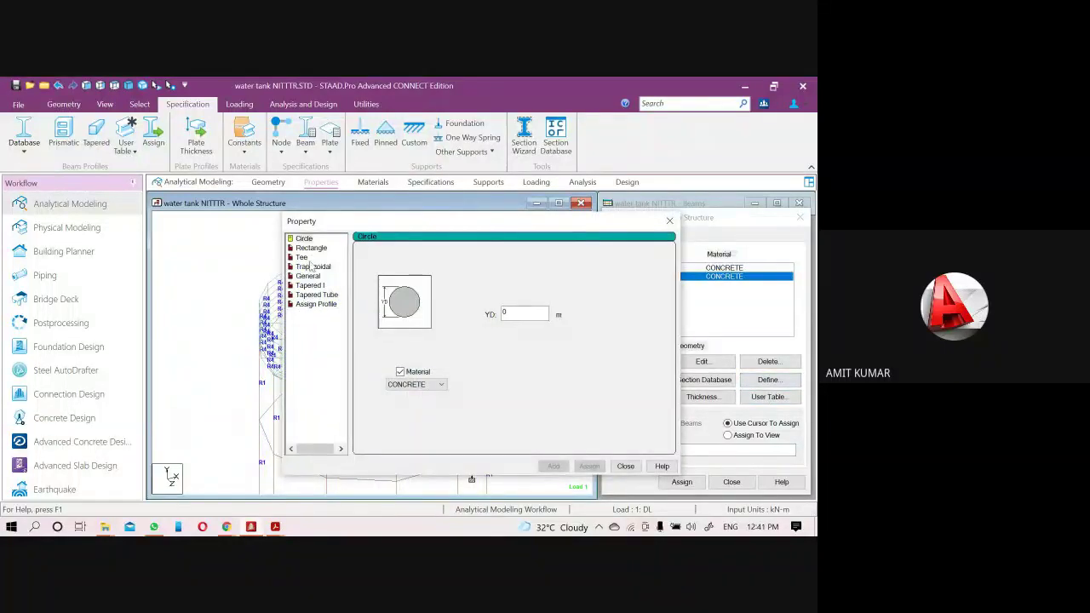
click(669, 220)
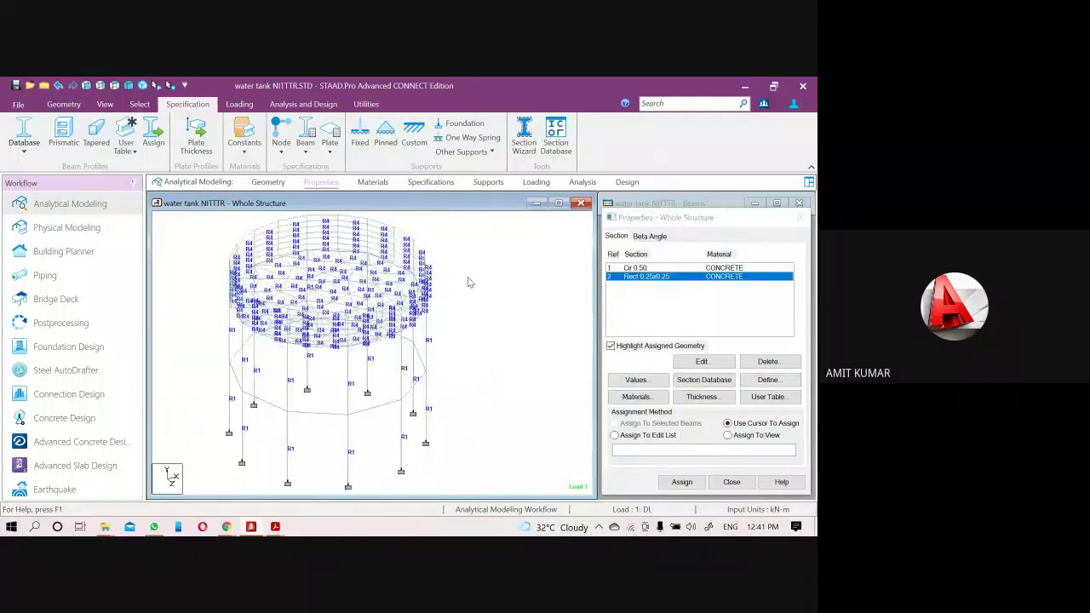
- Create a 0.15 m concrete plate thickness and assign it to all plates in view
click(712, 399)
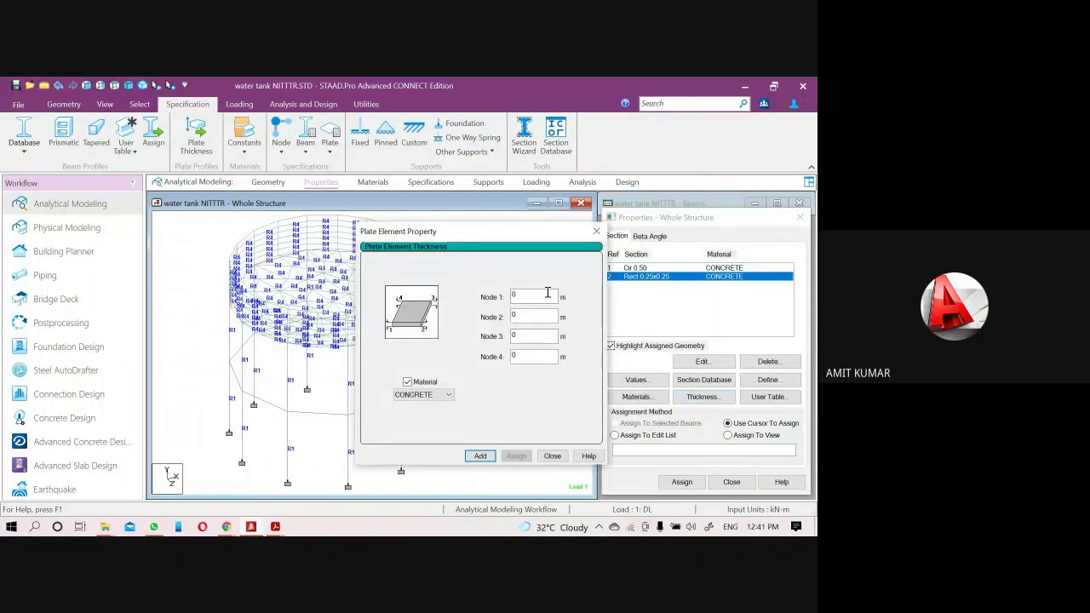
double_click(548, 294)
text(15)
click(478, 457)
click(552, 456)
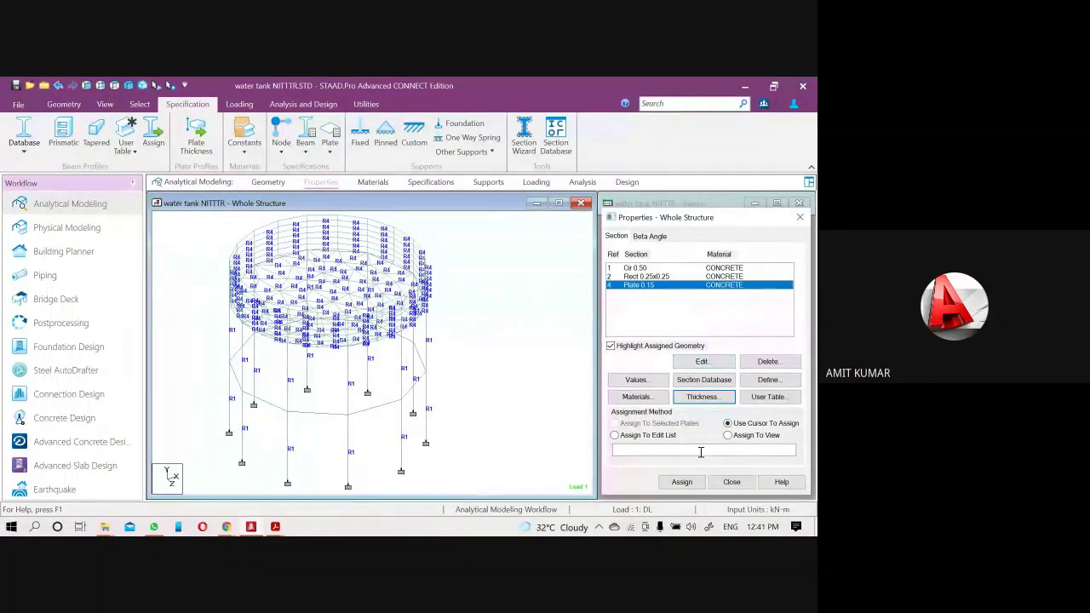
click(729, 435)
click(682, 483)
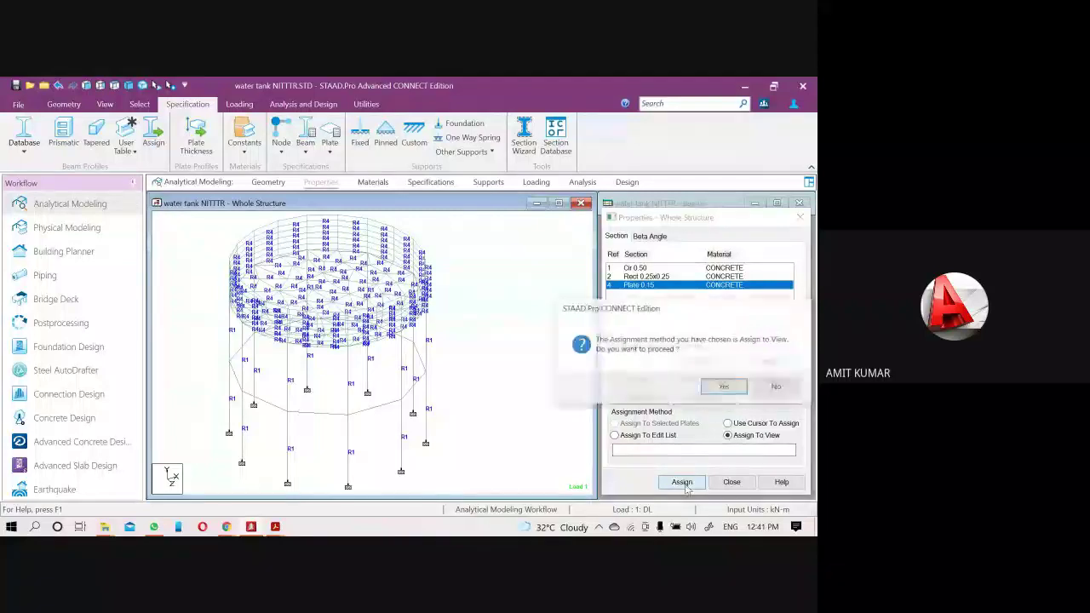
click(726, 387)
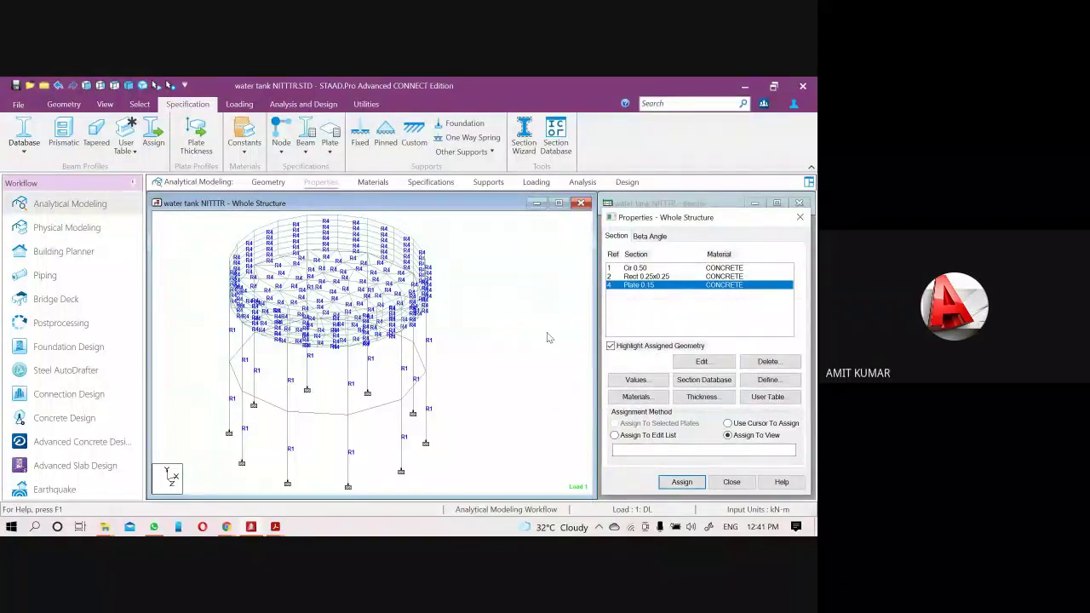
- Review the section, material and geometry assignments, and highlight the members that use the Cir 0.50 section
click(648, 277)
click(649, 285)
click(641, 277)
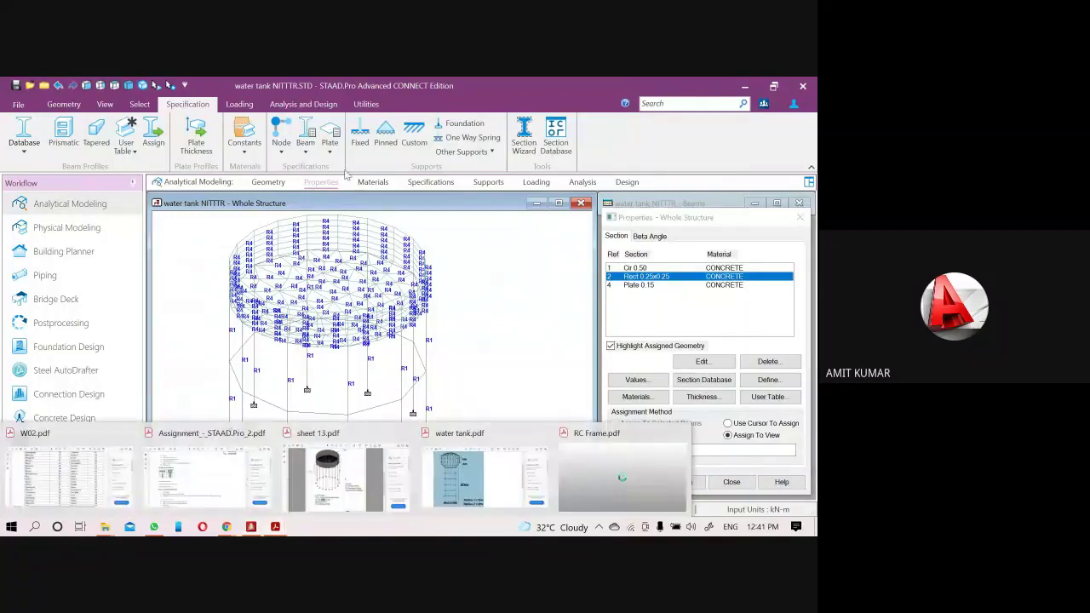
click(373, 182)
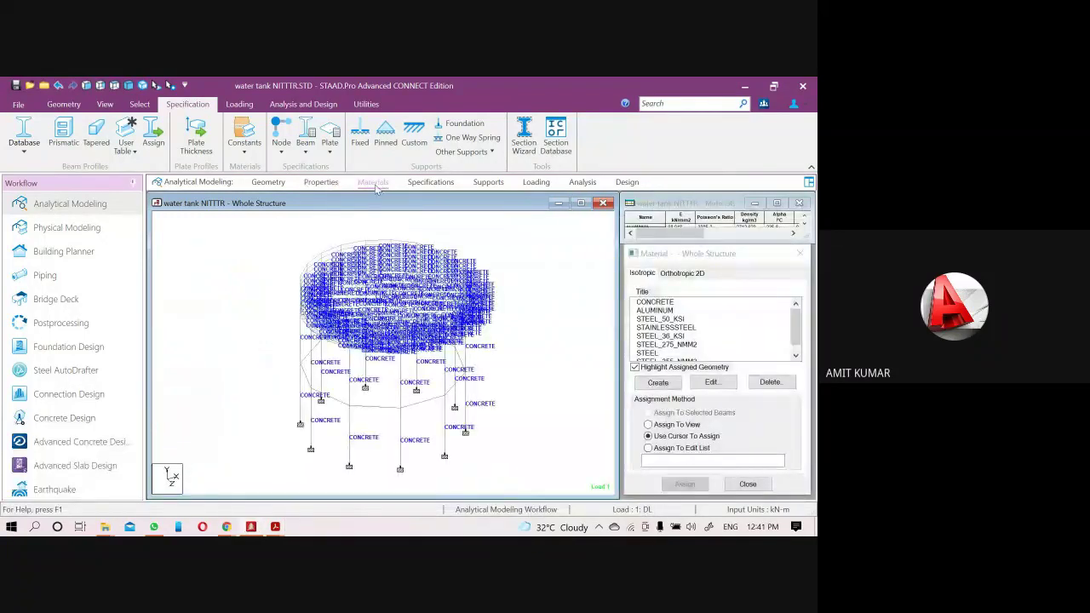
click(312, 182)
click(269, 182)
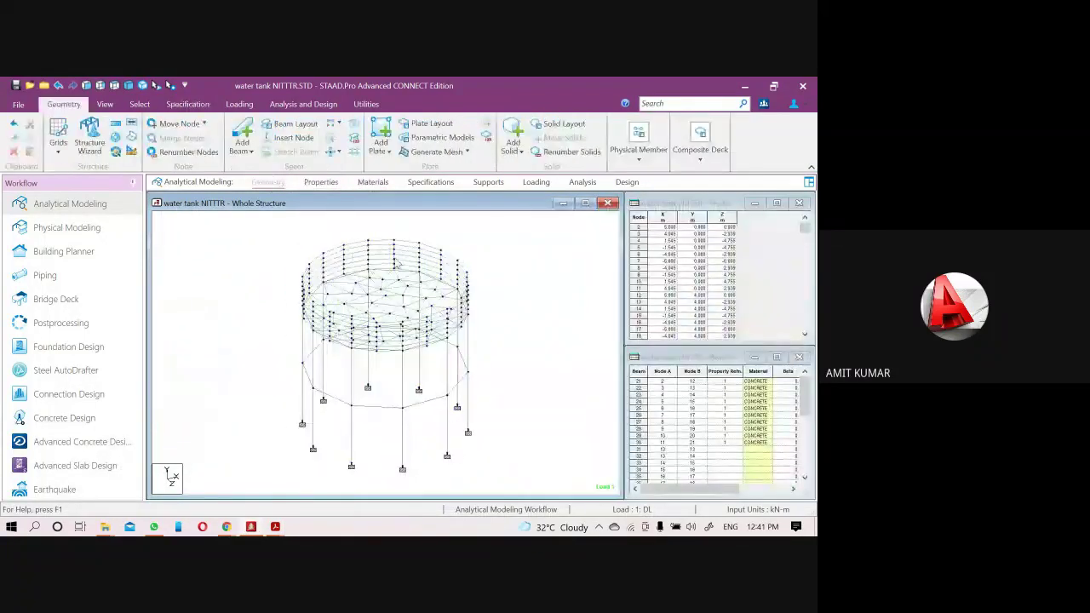
click(322, 183)
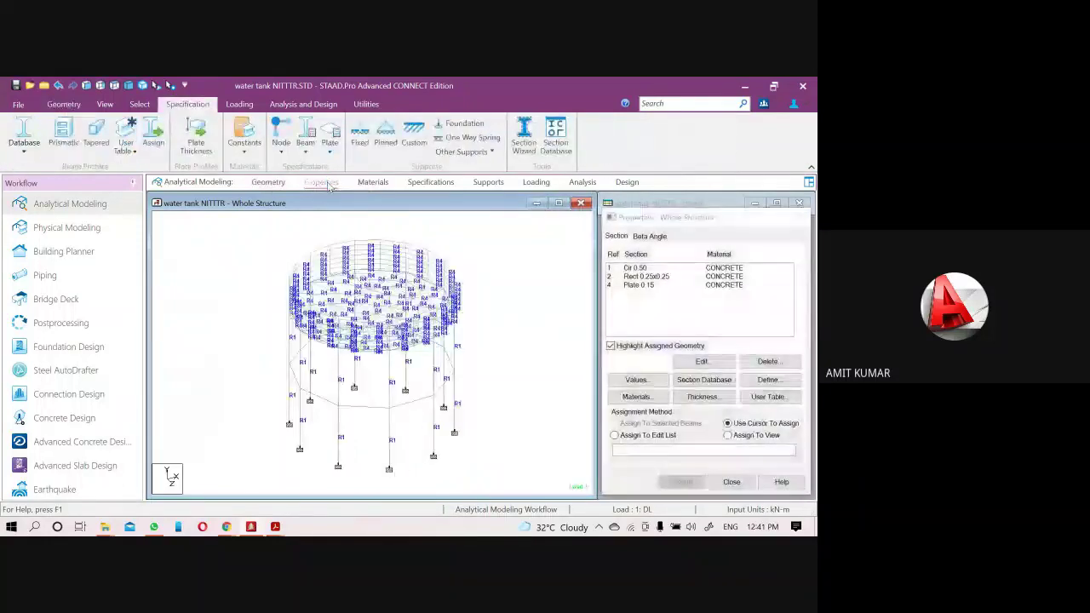
click(634, 268)
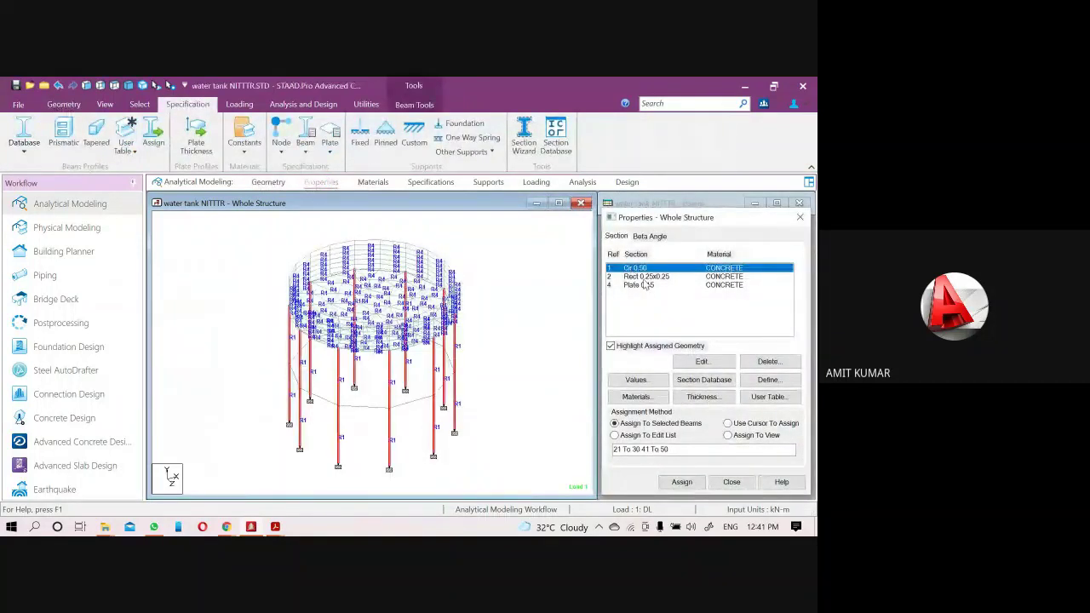
- Highlight the Rect 0.25x0.25 and Plate 0.15 assignments, and assign the Plate 0.15 property to all plates in view
click(645, 277)
click(641, 286)
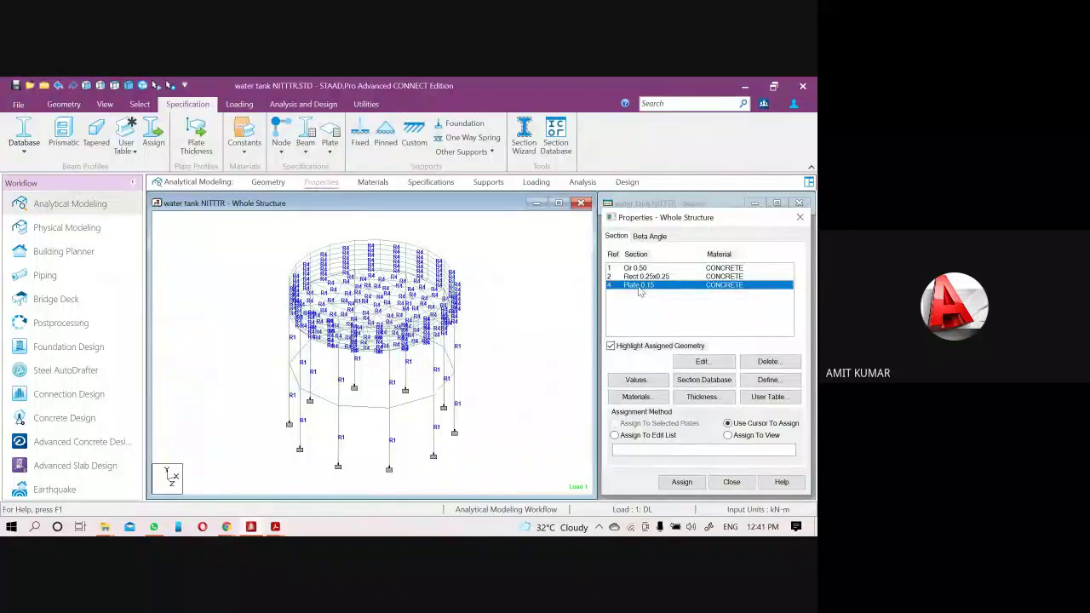
click(729, 435)
click(682, 482)
click(721, 385)
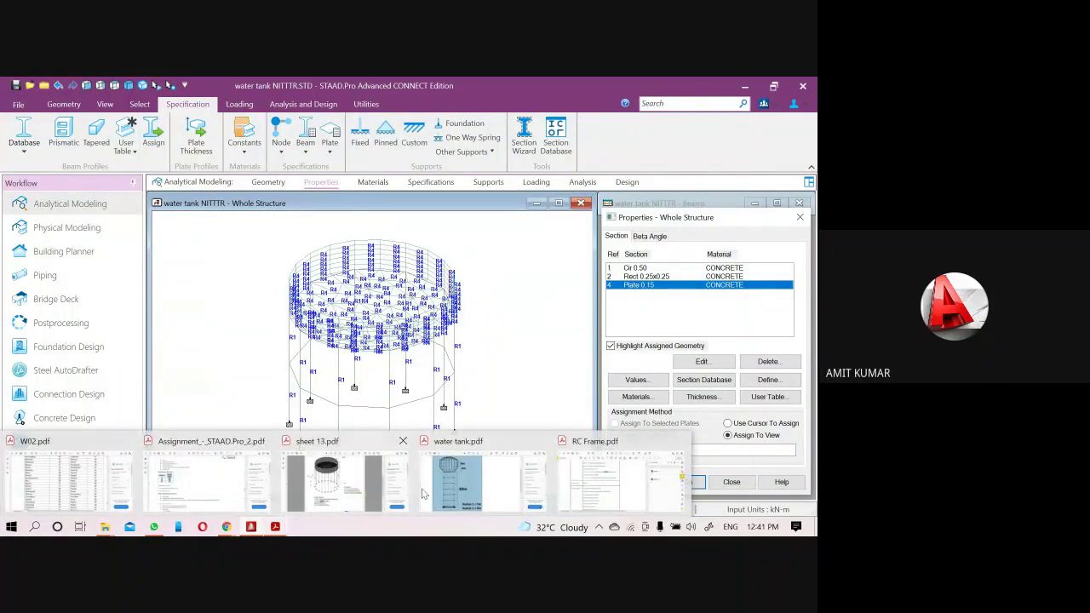
click(250, 528)
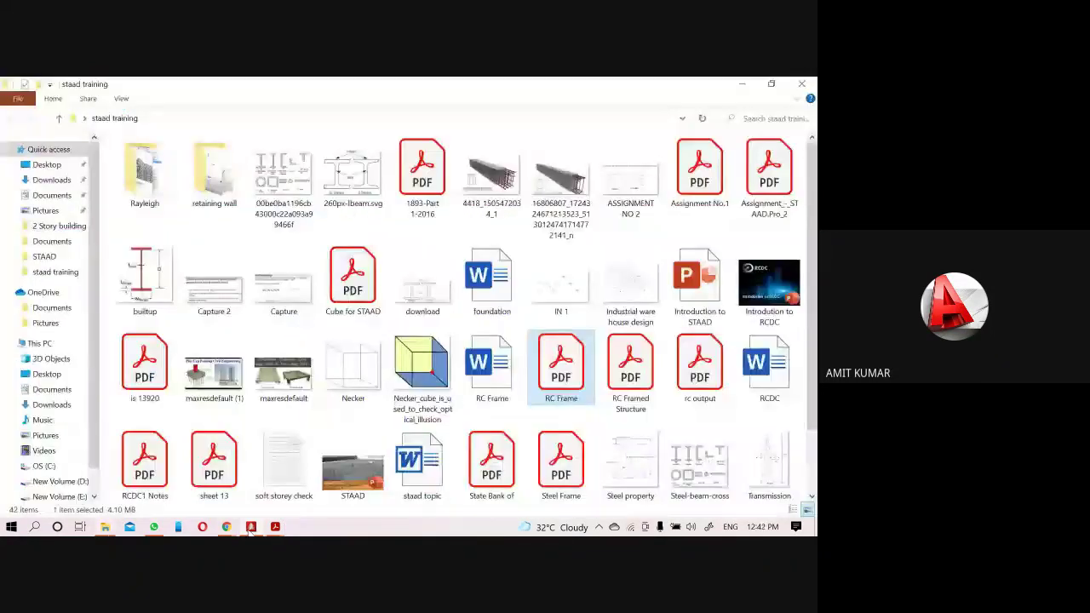
click(251, 528)
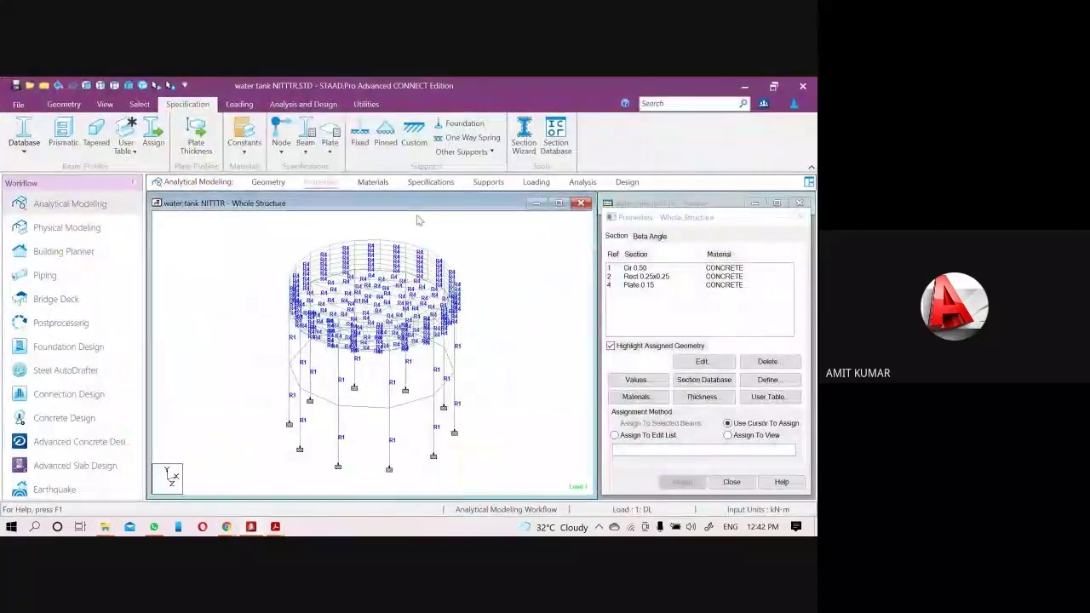
- Run the analysis, view the output file, and close the output viewer
click(303, 104)
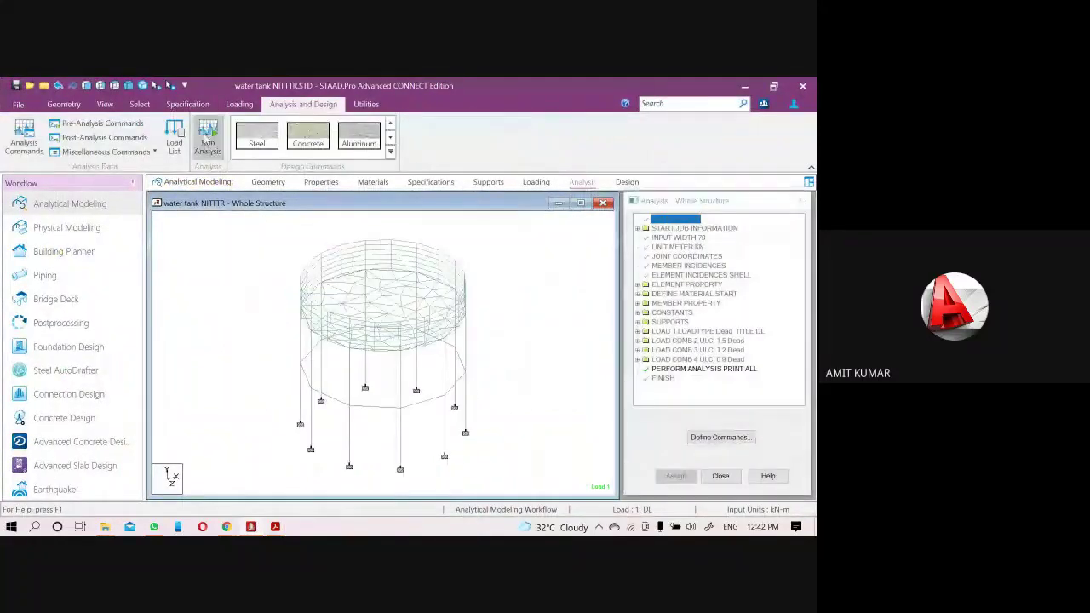
click(208, 140)
click(399, 368)
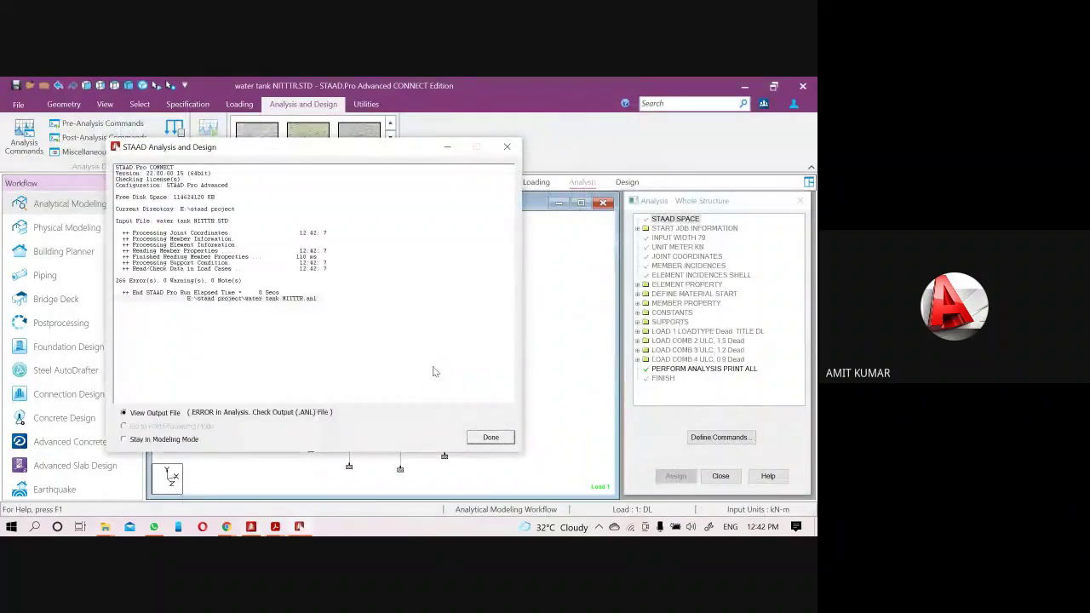
click(488, 440)
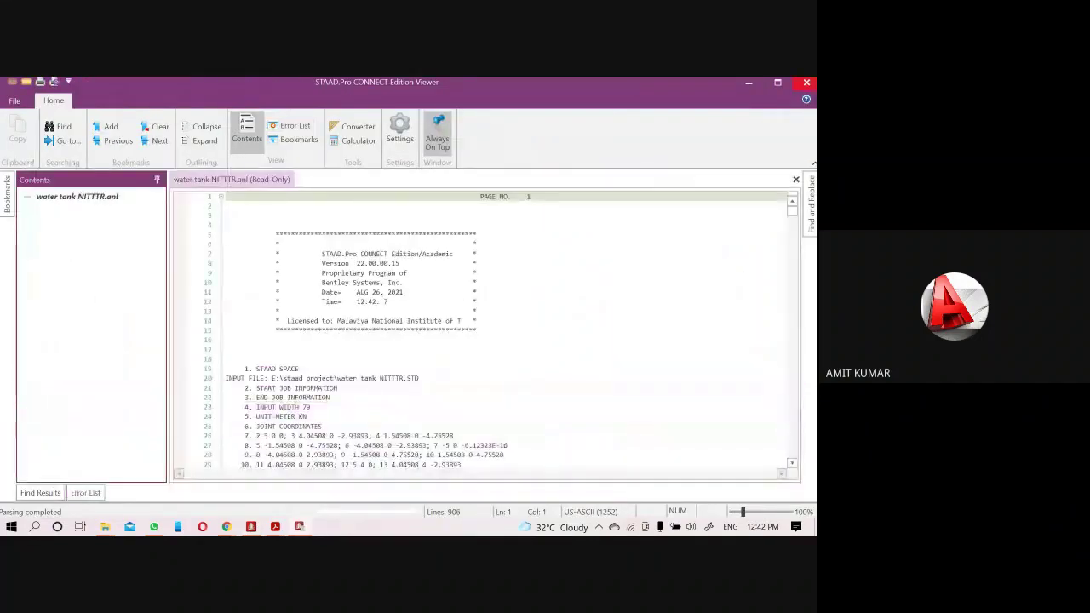
click(807, 85)
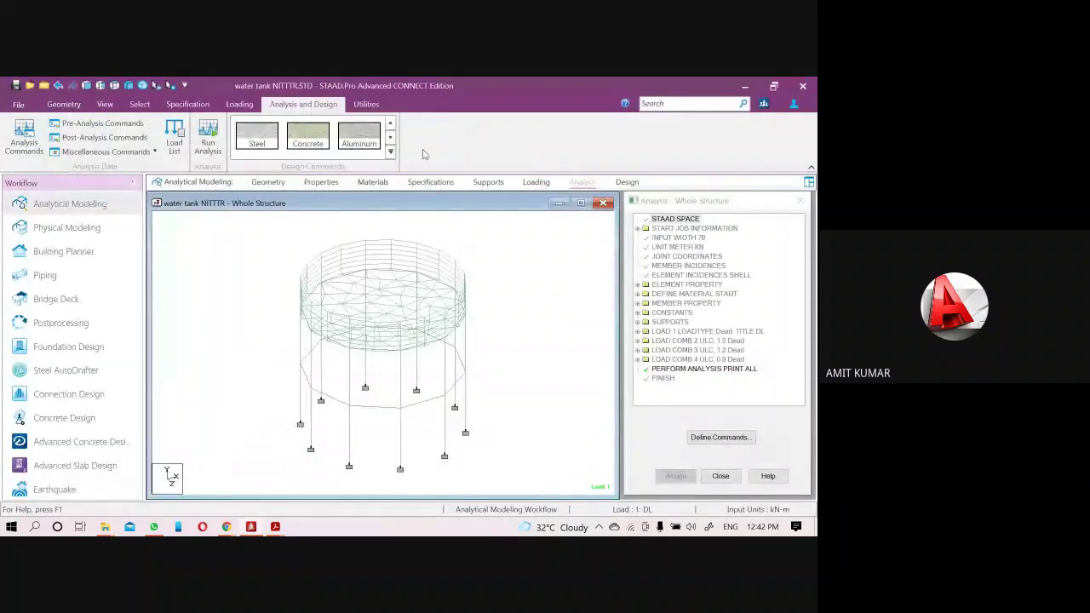
- Open the STAAD command file in a maximized editor and examine its member property and material constant lines
click(366, 104)
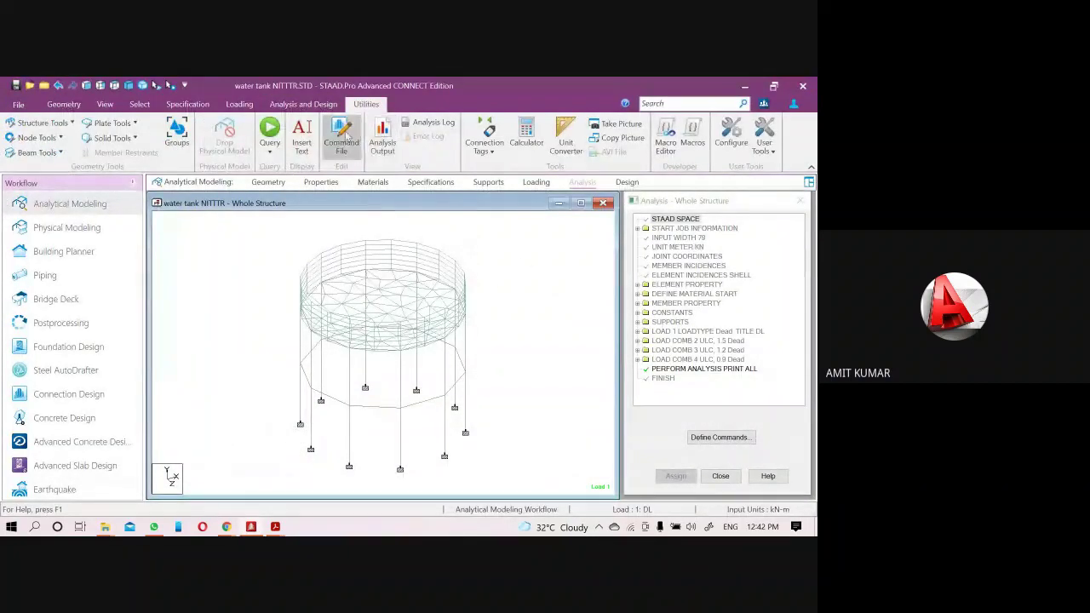
click(343, 136)
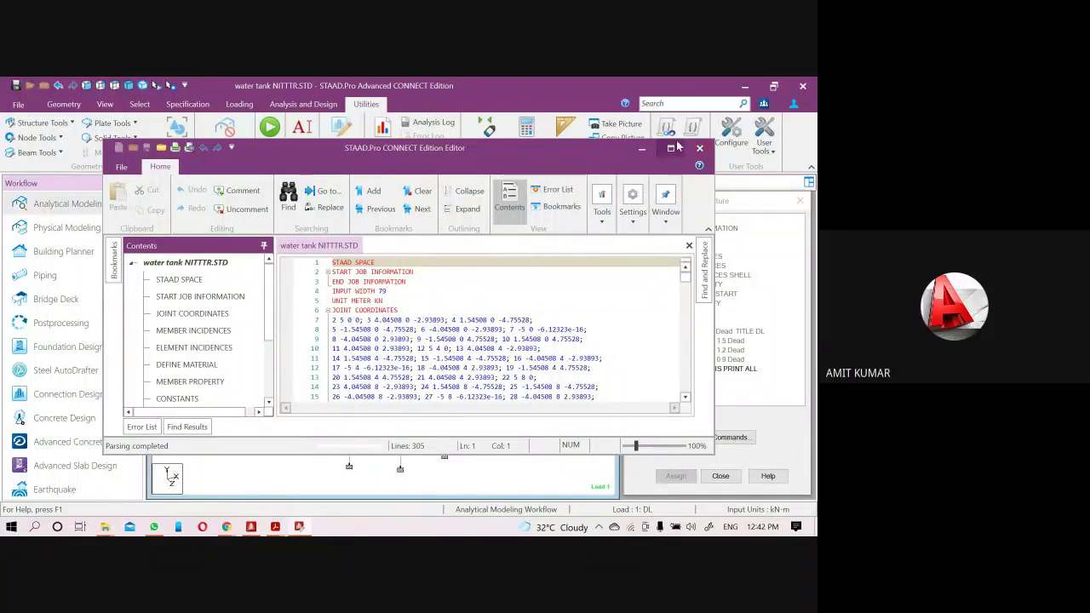
click(672, 148)
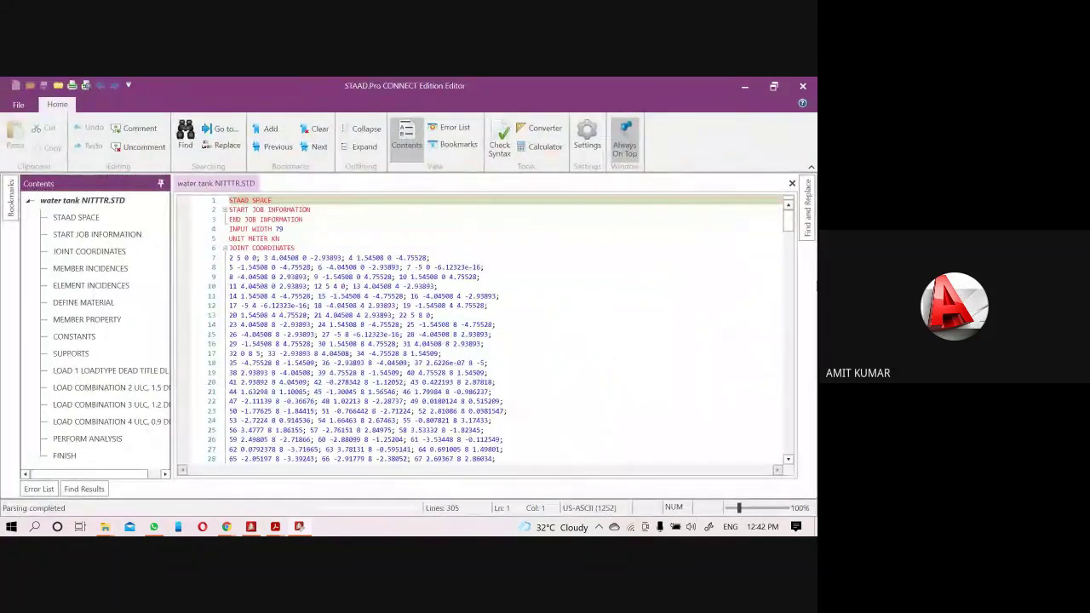
drag(788, 223, 787, 340)
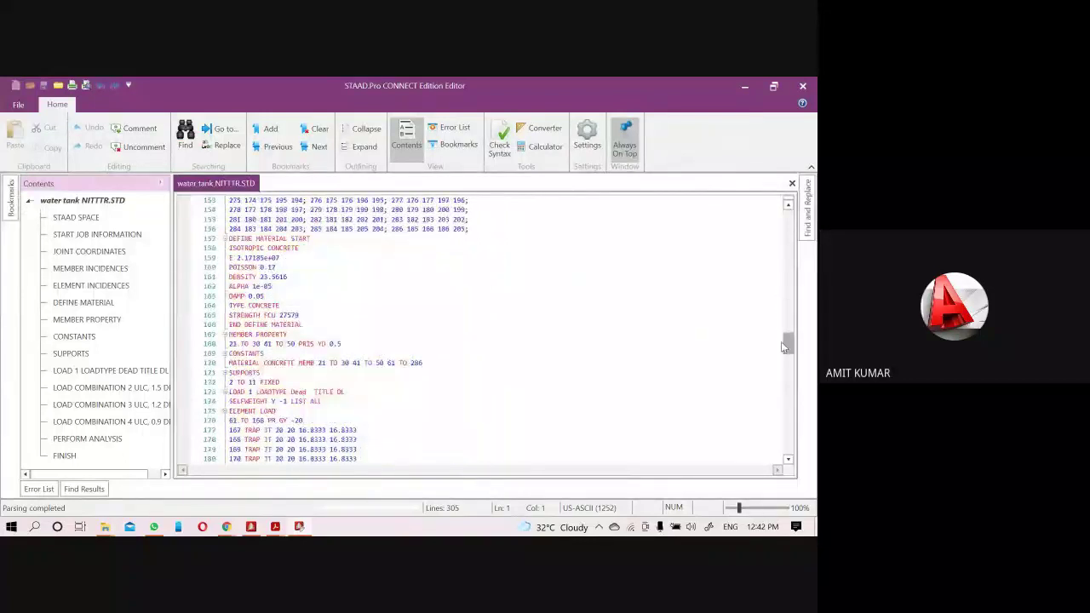
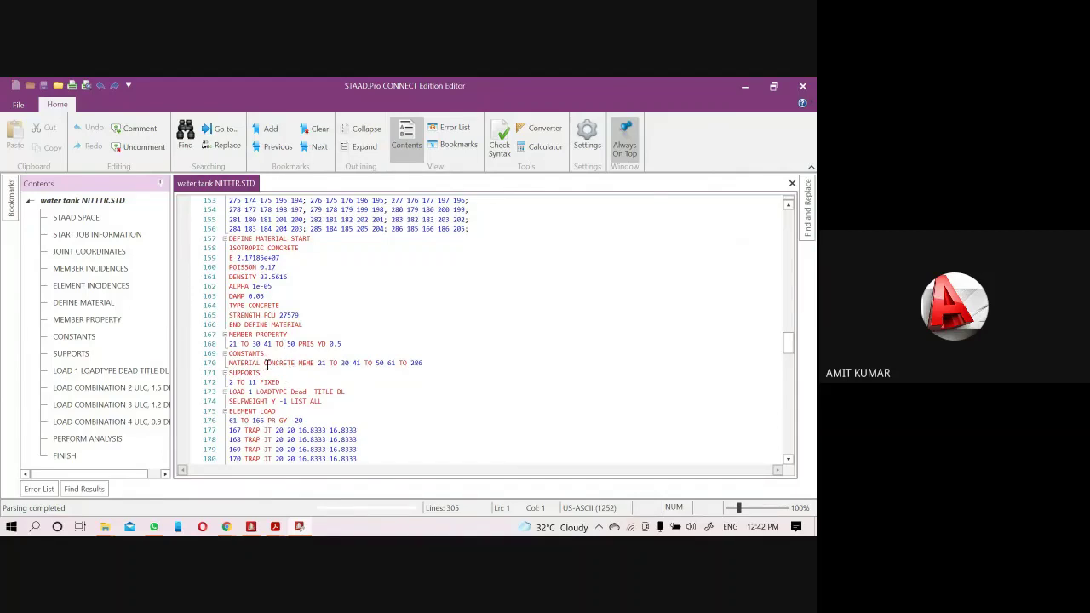
click(348, 341)
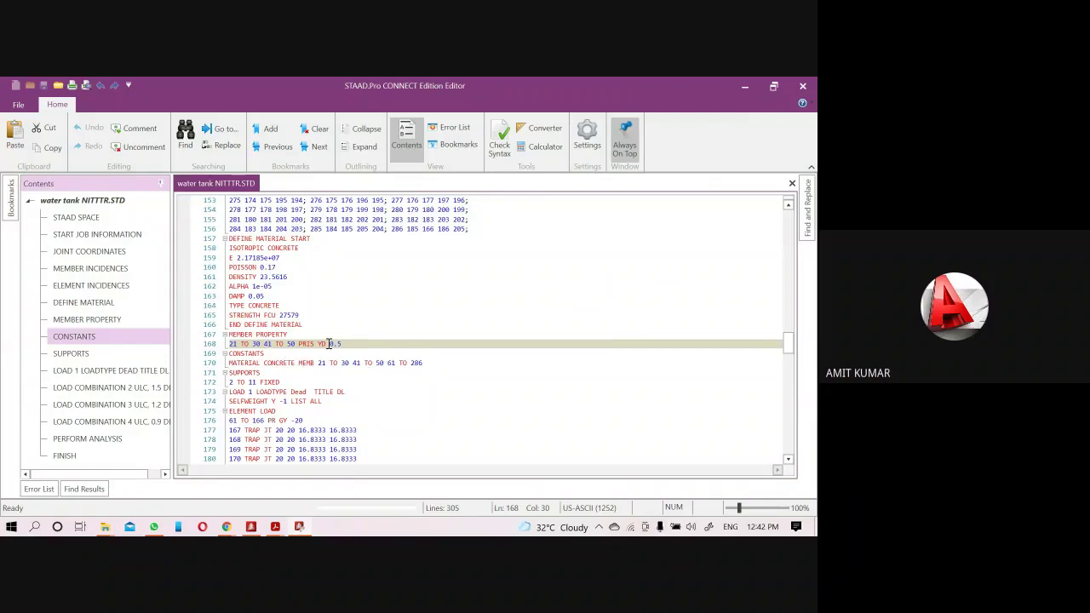
click(266, 363)
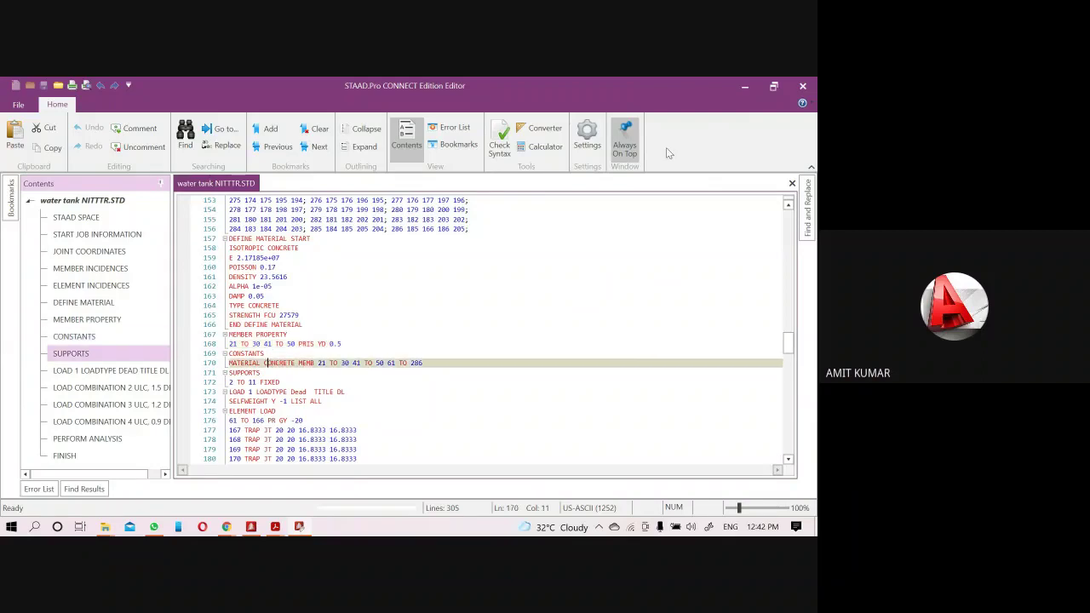
- Close the command file editor and assign the Rect 0.25x0.25 section to the horizontal ring beams at both levels, selected in front view
click(742, 86)
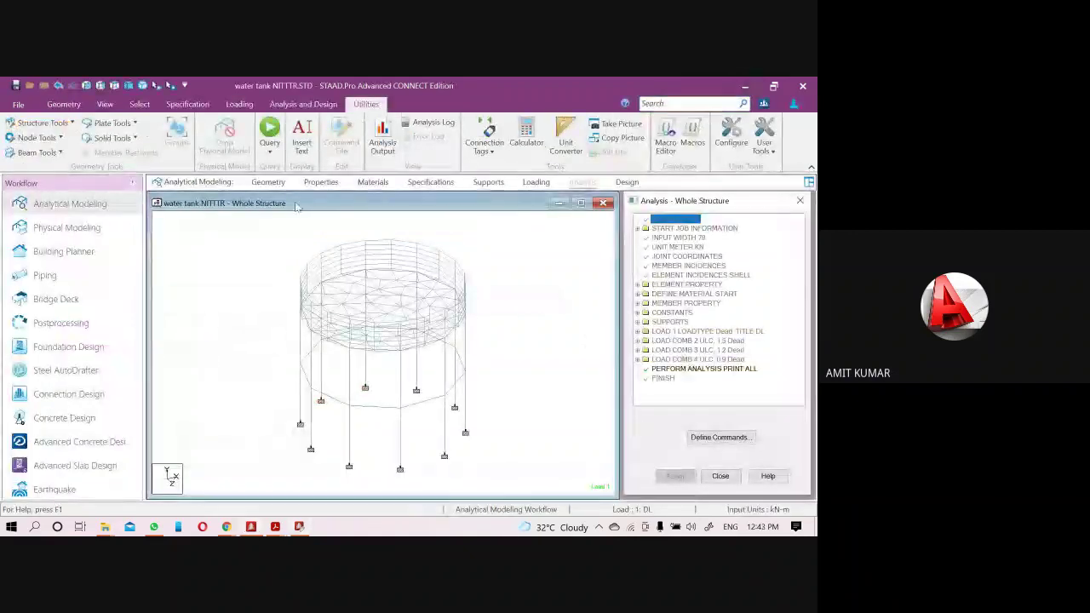
click(650, 277)
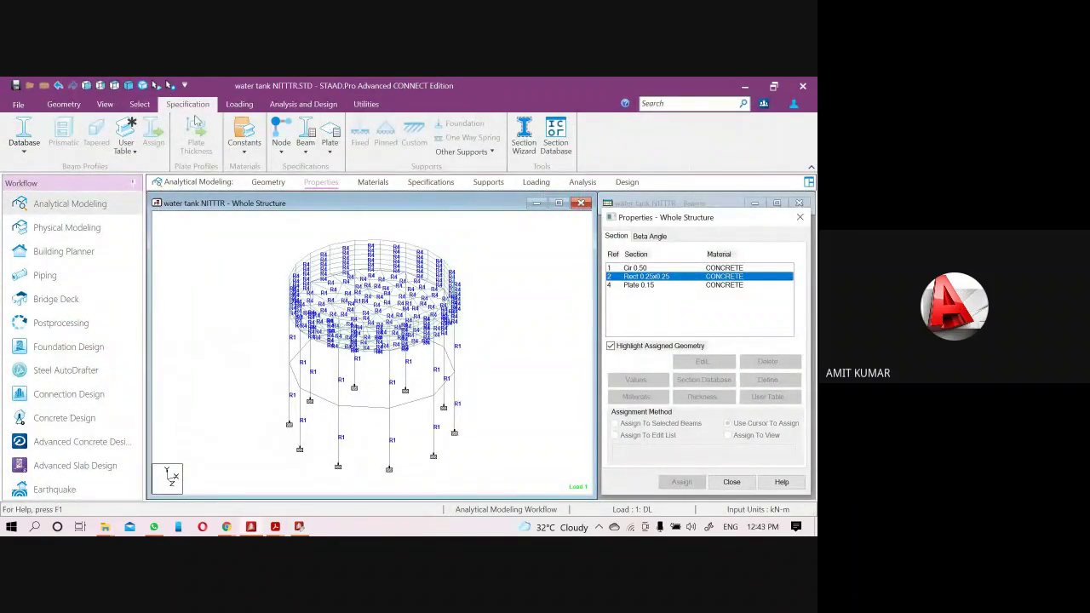
click(86, 85)
drag(506, 392, 221, 357)
drag(512, 299, 209, 279)
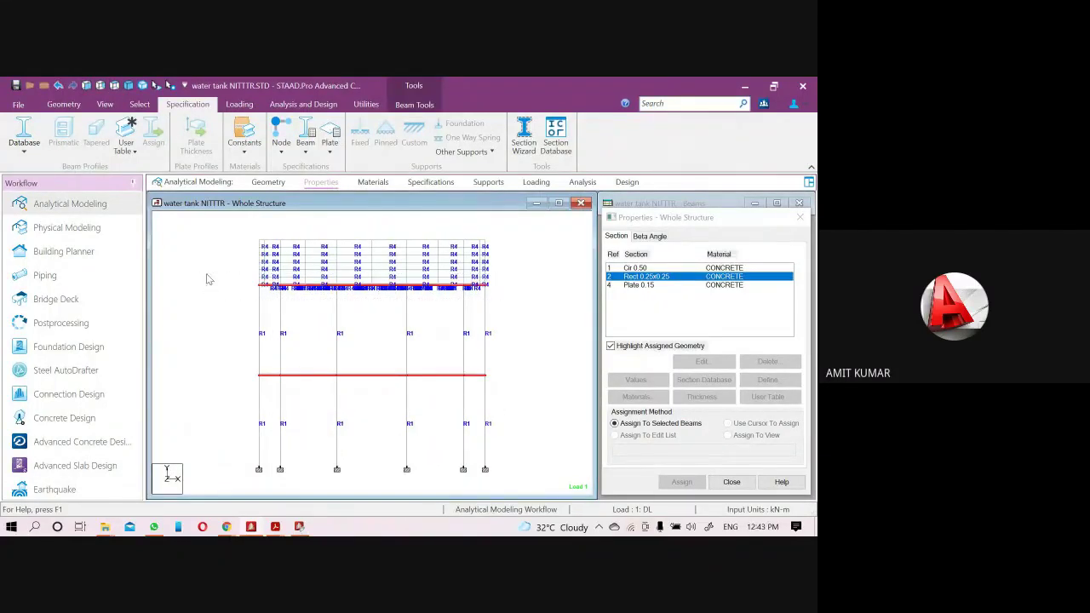
click(291, 533)
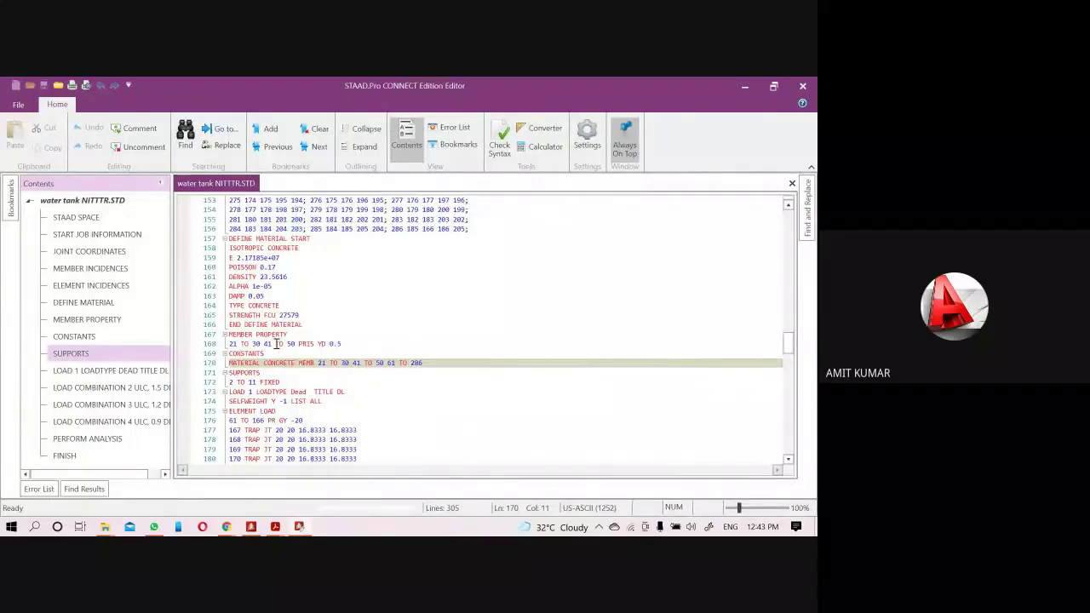
click(803, 86)
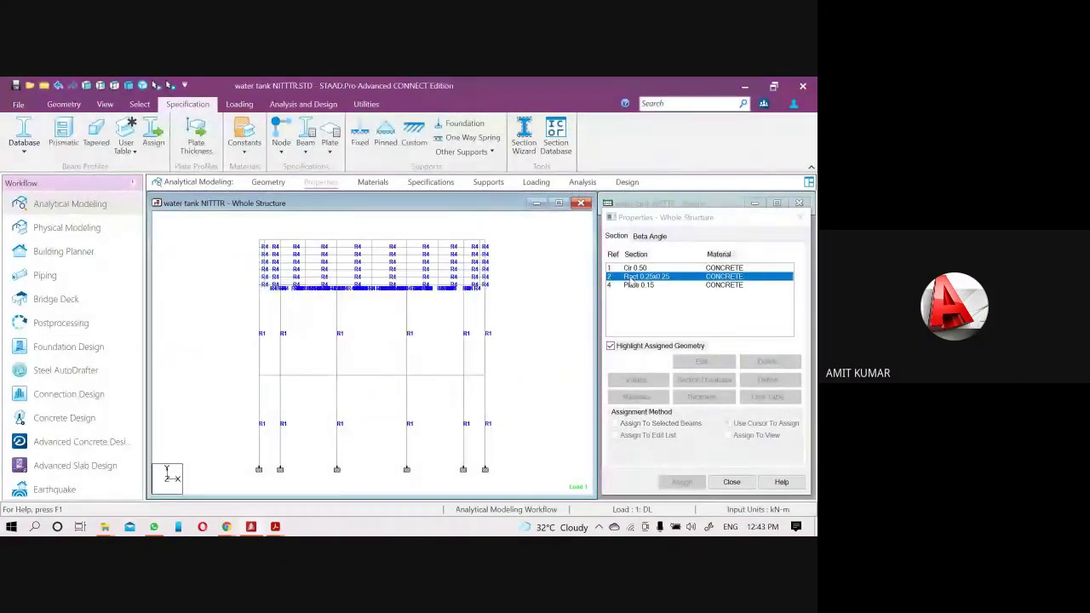
drag(236, 363, 521, 404)
ctrl+drag(232, 262, 515, 309)
click(682, 482)
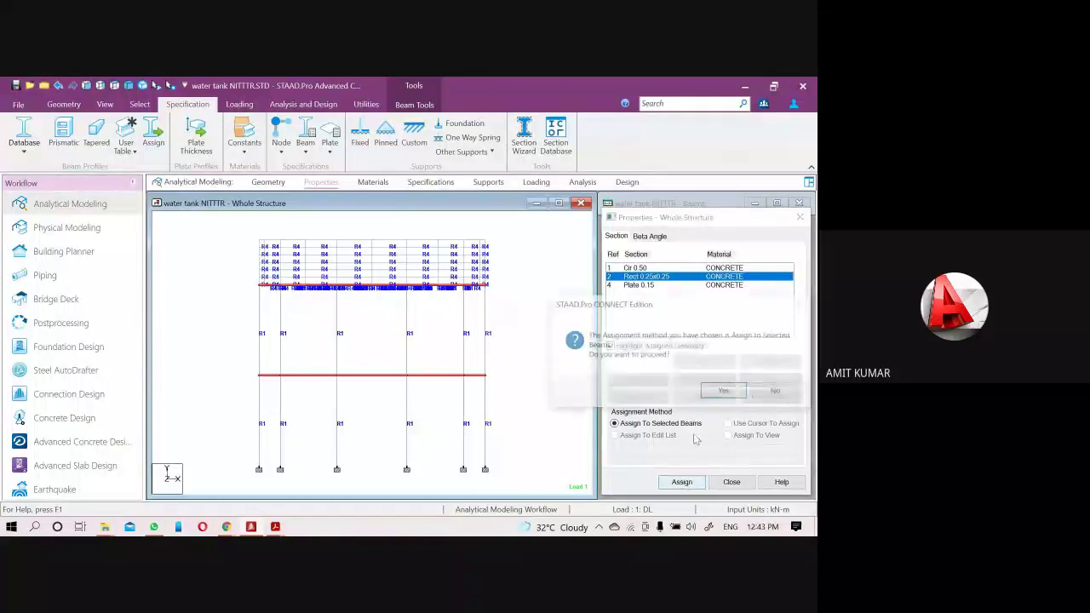
click(722, 391)
- Select the tank's plates with the plates cursor and assign the Plate 0.15 property to them
click(647, 286)
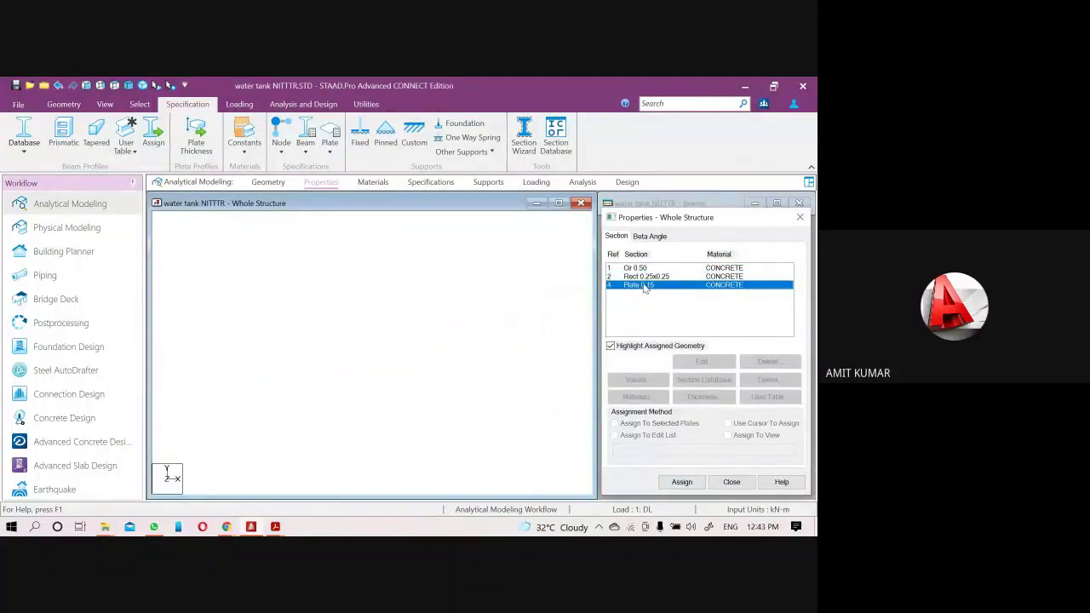
click(262, 236)
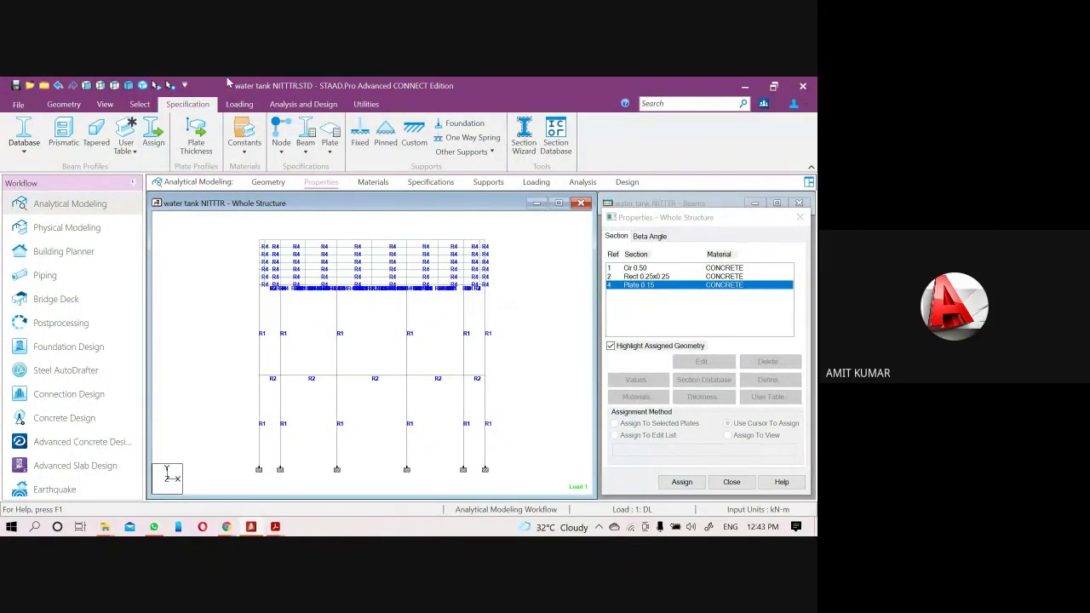
drag(226, 208, 542, 318)
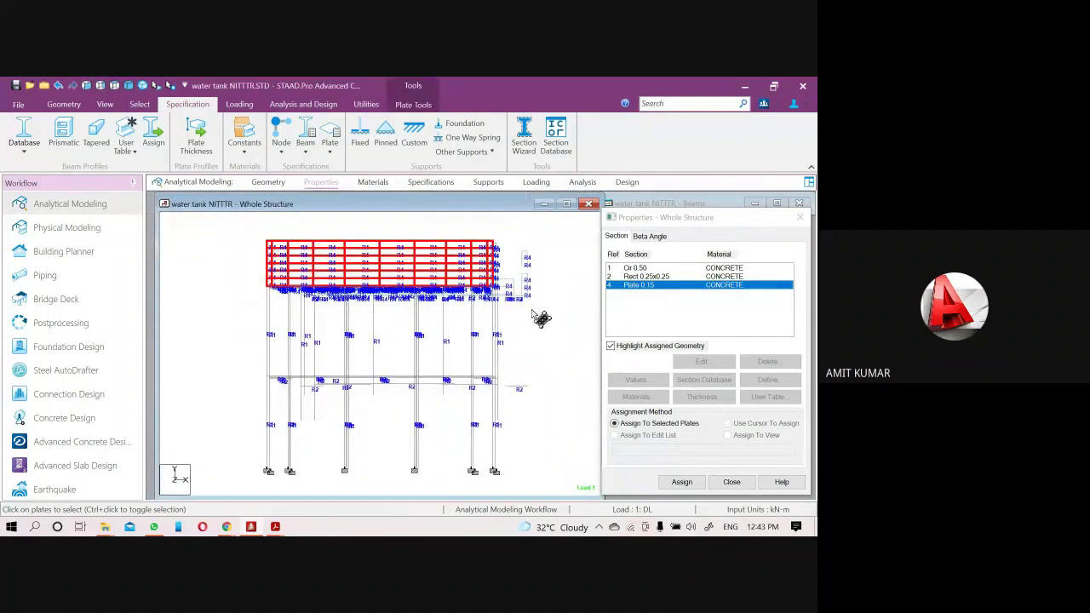
click(681, 482)
click(725, 394)
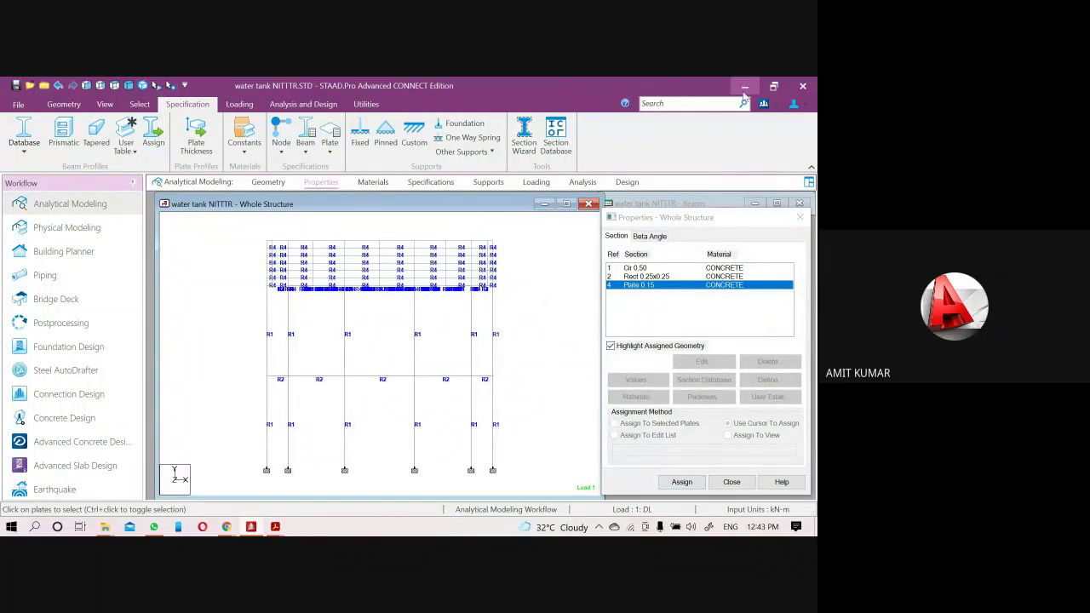
- Check the Cir 0.50, Plate 0.15 and Rect 0.25x0.25 assignments, and close the Assignment_-_STAAD.Pro_2.pdf and W02.pdf windows
click(642, 268)
click(640, 286)
mouse_move(252, 526)
click(265, 441)
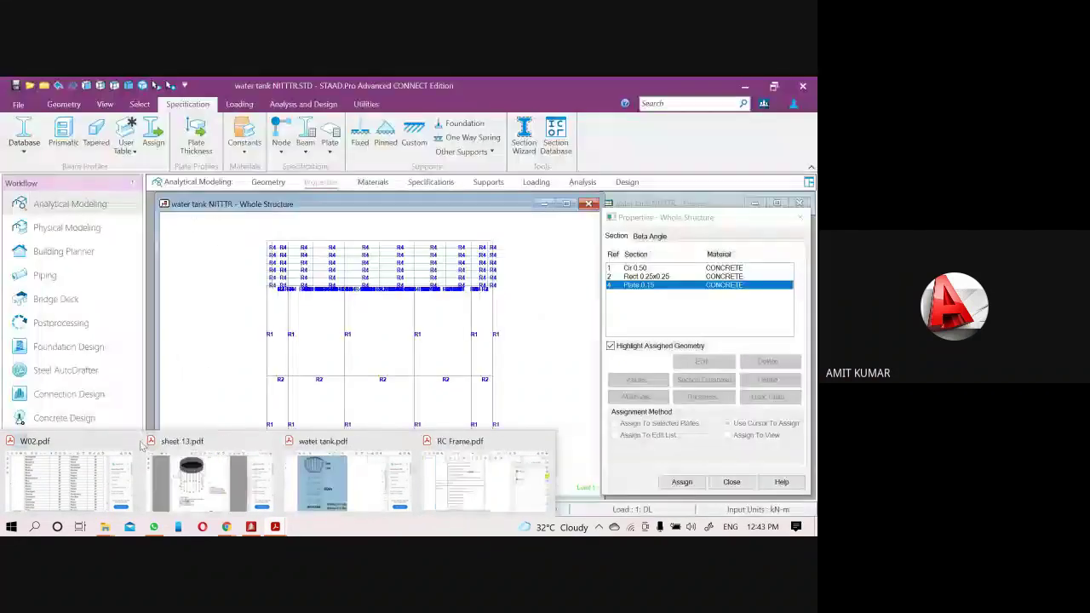
click(127, 441)
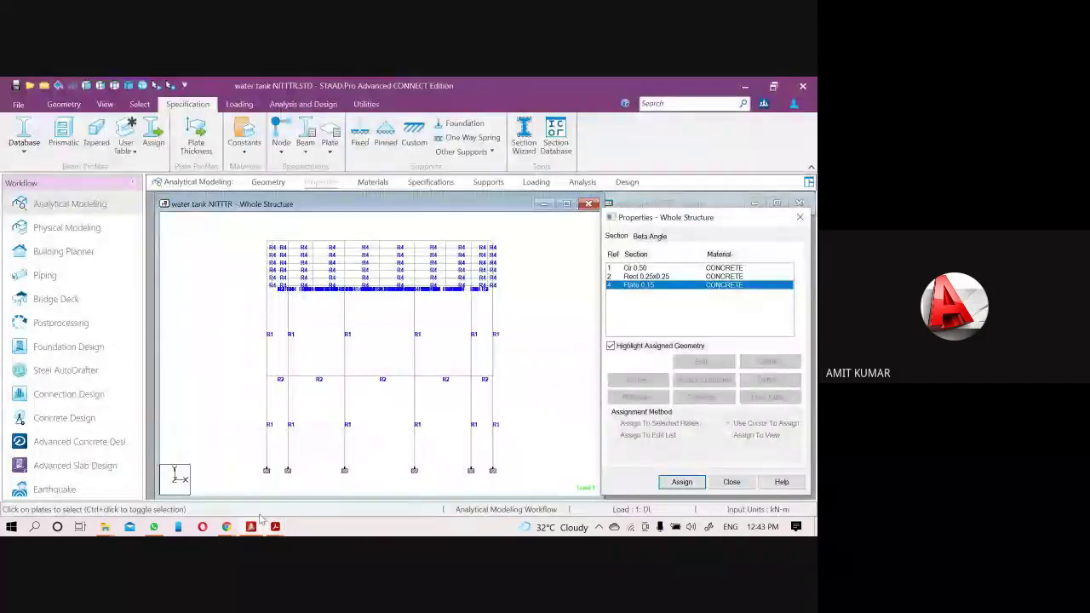
click(647, 276)
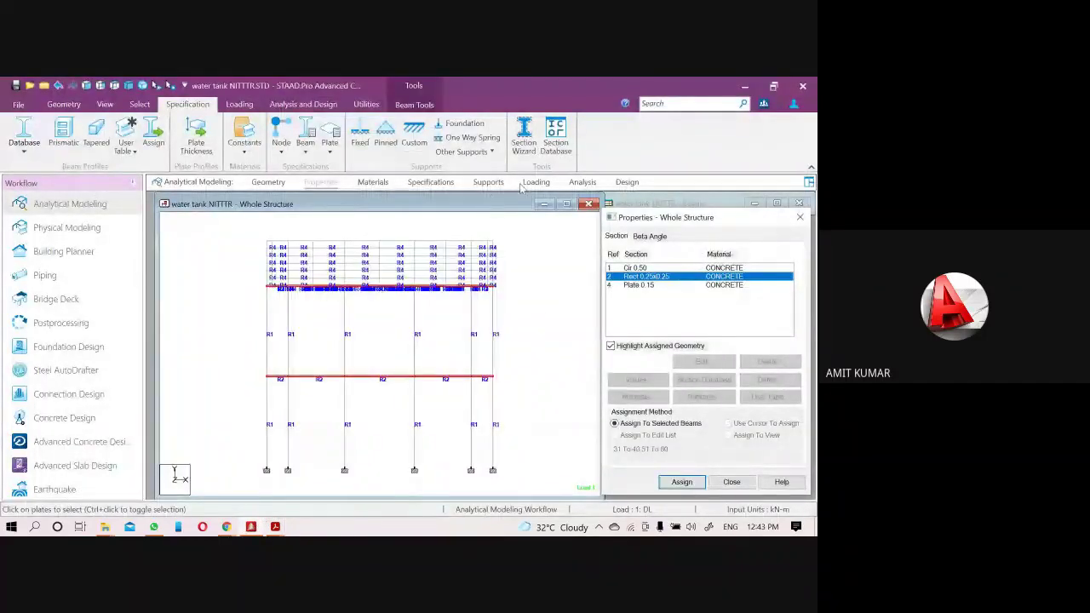
- Look over the load definitions and the file's job and model information, and return to the model
click(535, 181)
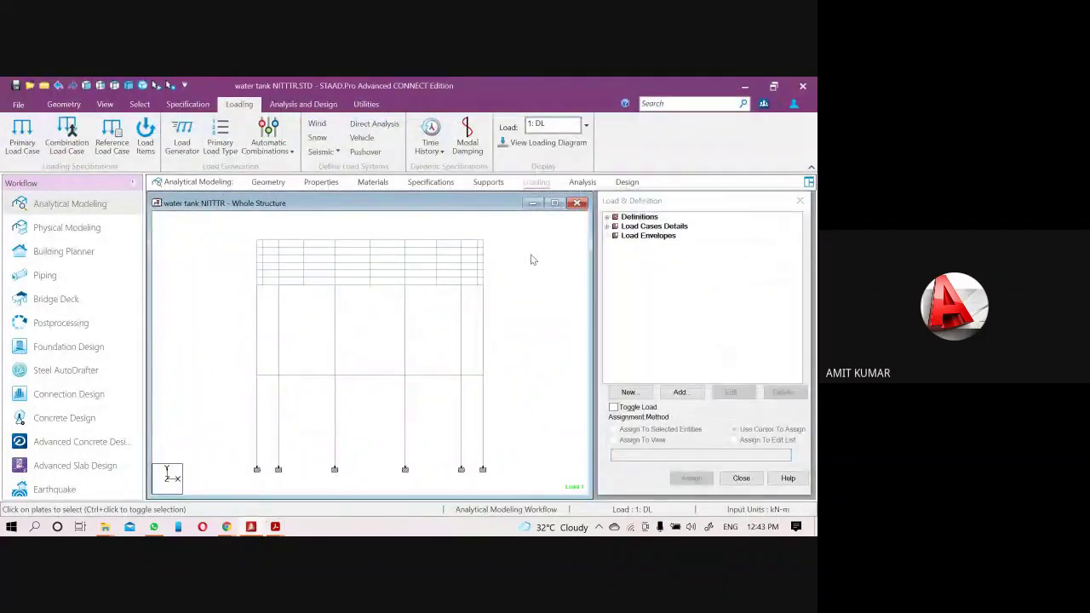
click(402, 368)
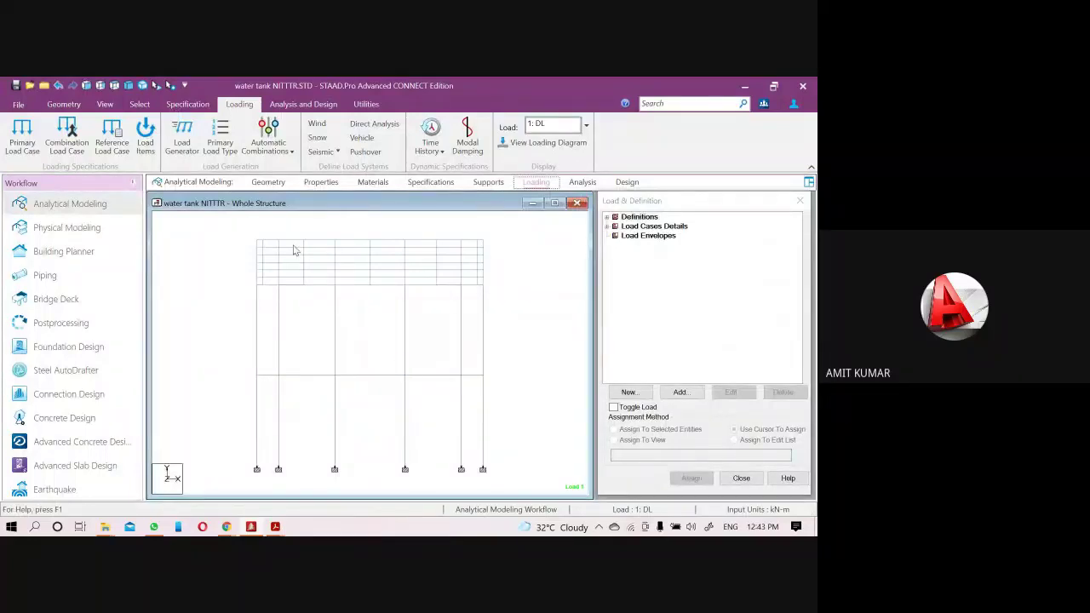
click(18, 104)
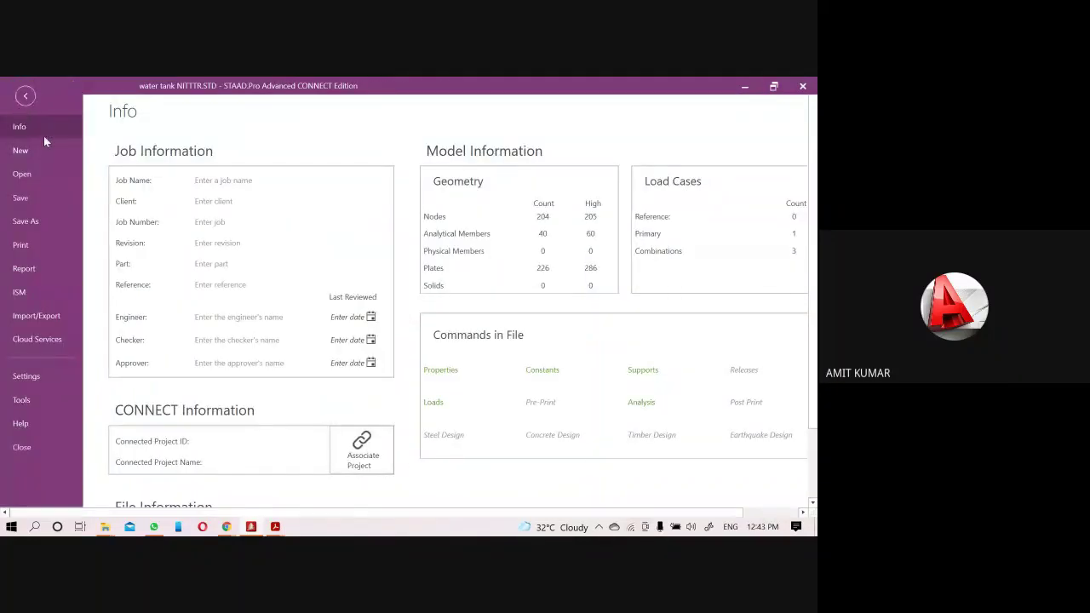
click(25, 97)
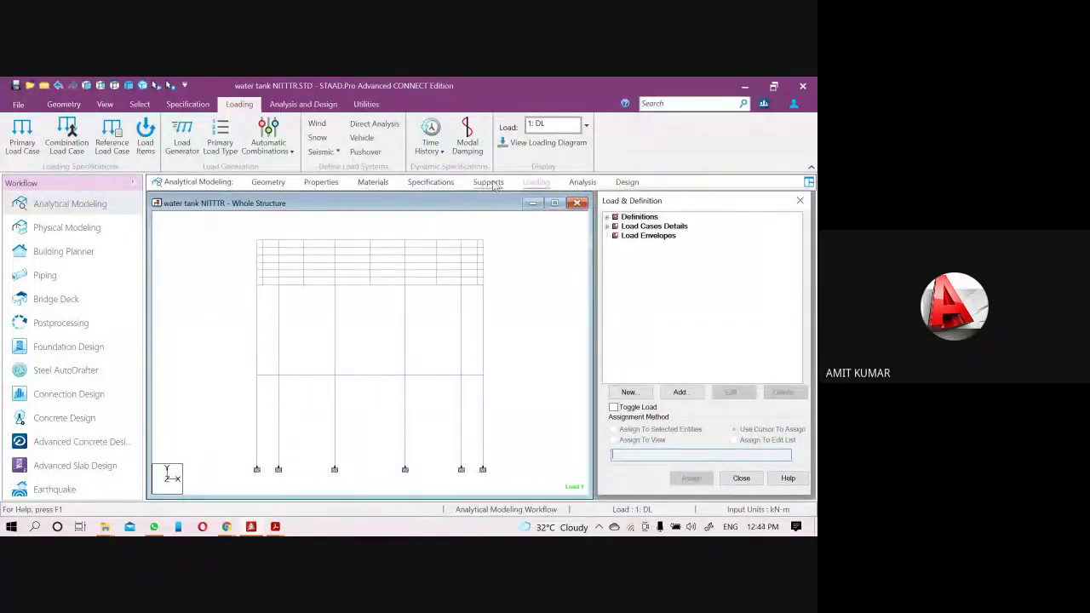
- Delete the Plate 0.15 property from the model's section list
click(322, 182)
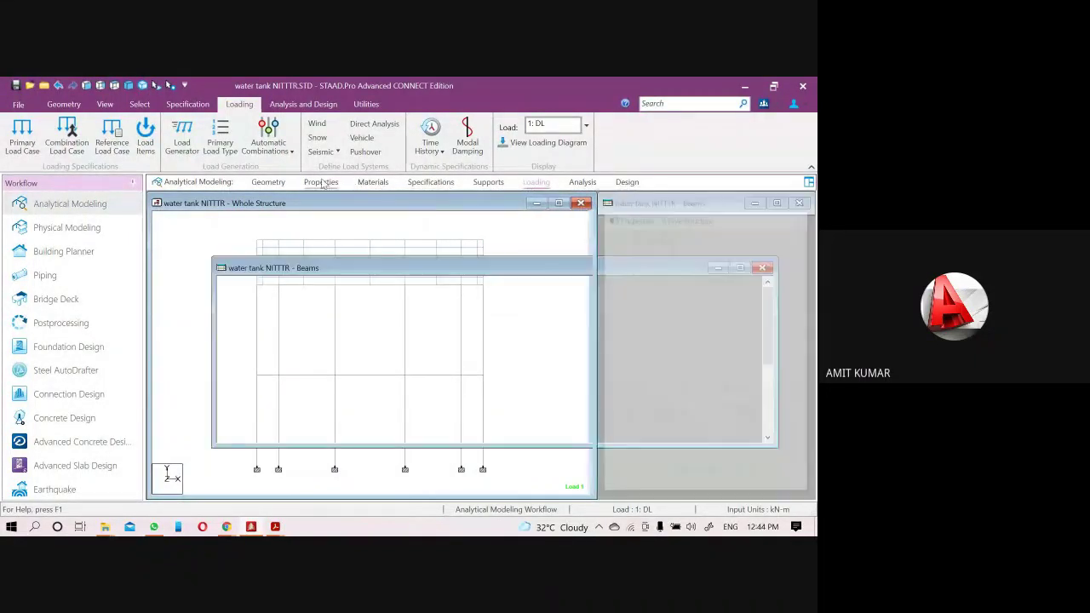
click(647, 288)
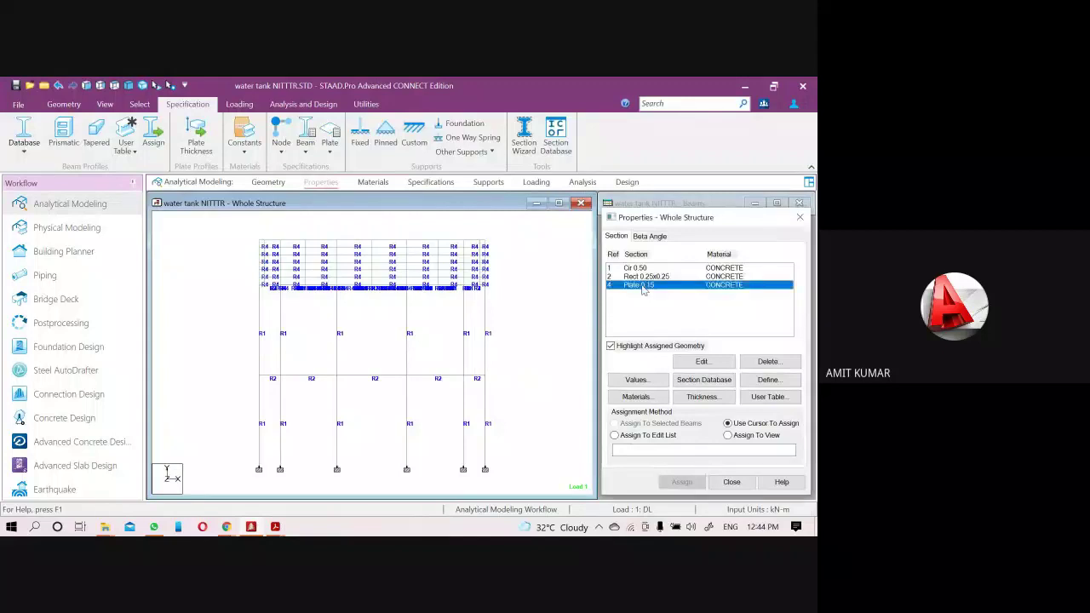
click(767, 361)
click(724, 398)
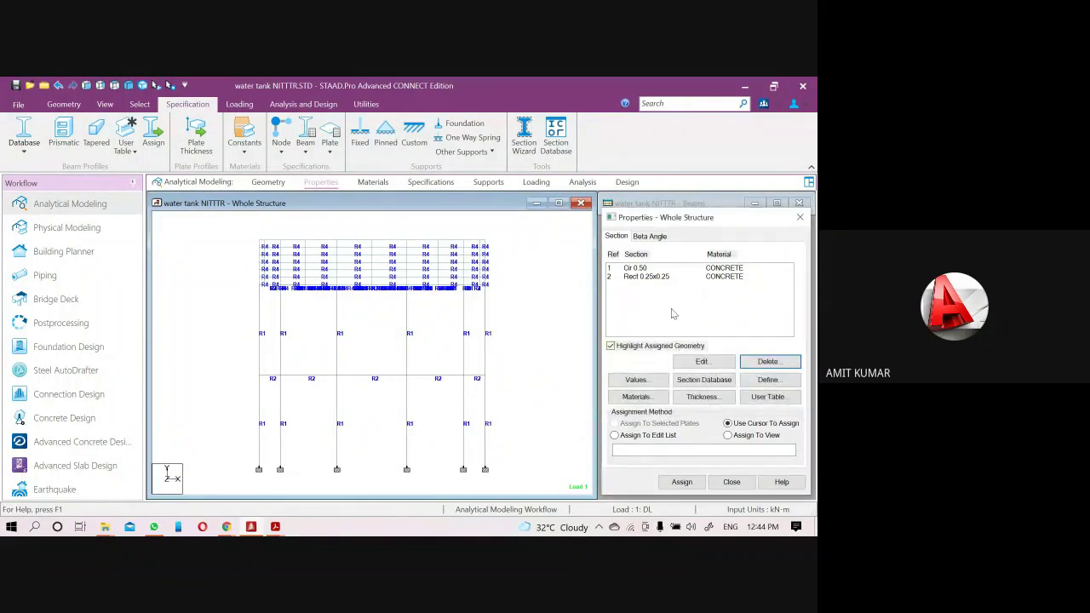
- Add a CONCRETE plate thickness of 0.15 m at all four nodes and assign it to all plates in view
click(512, 317)
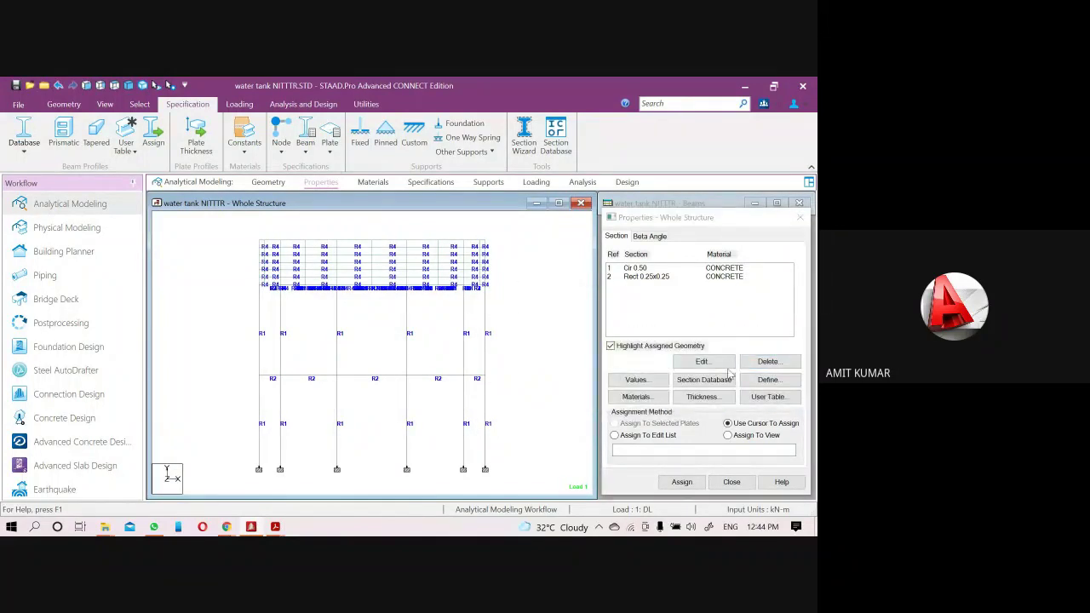
click(703, 397)
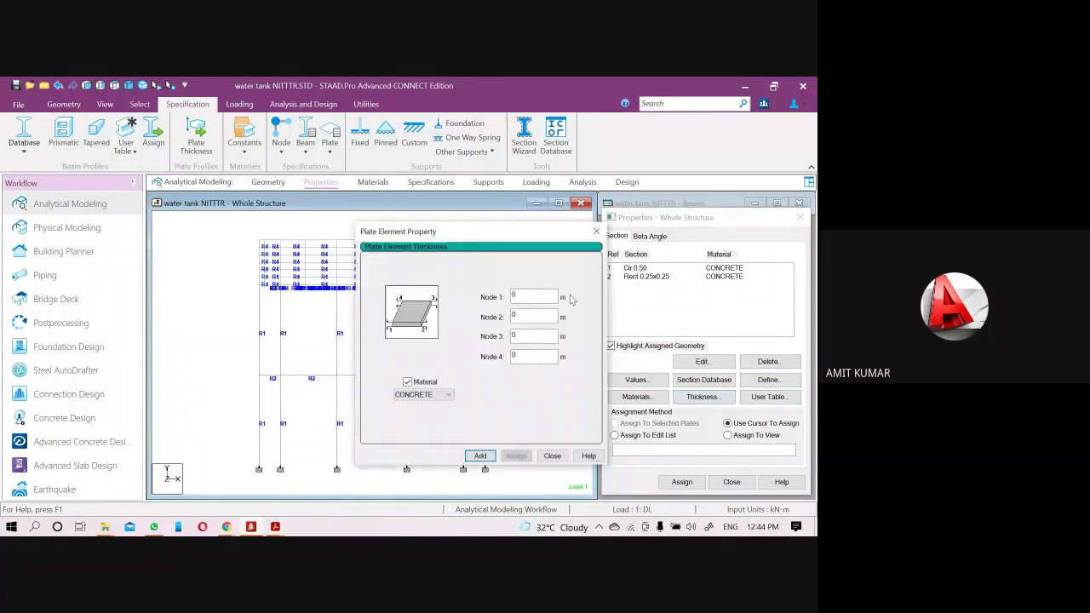
double_click(519, 295)
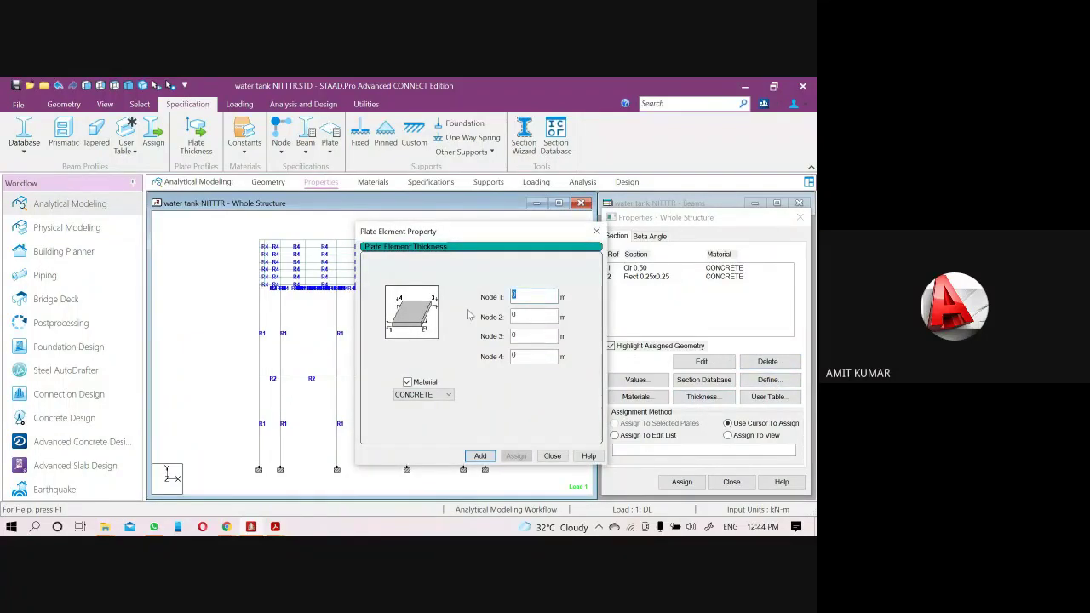
text(15)
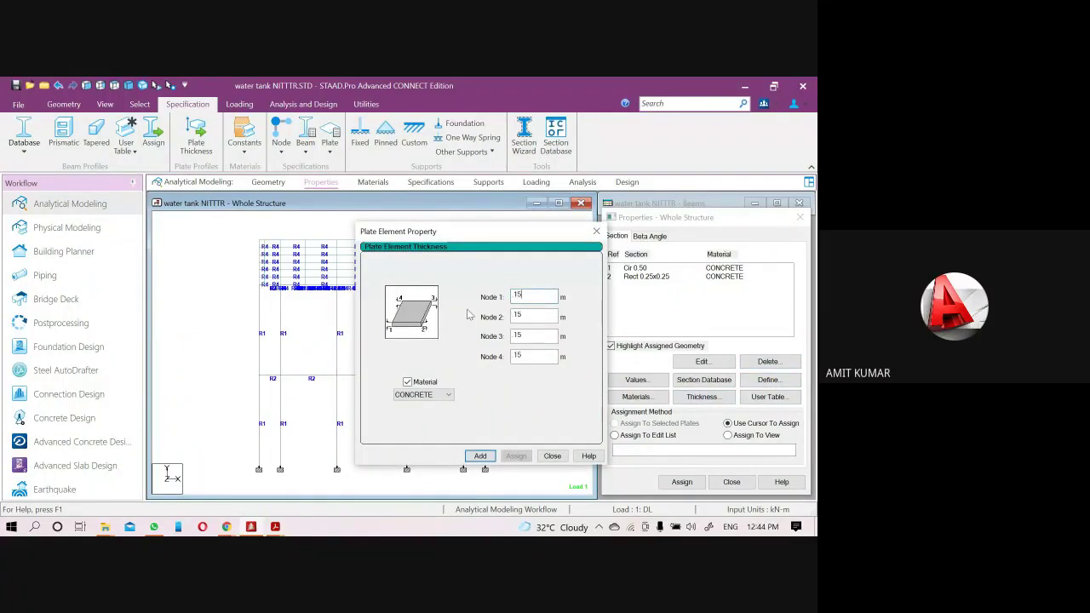
click(490, 458)
click(552, 456)
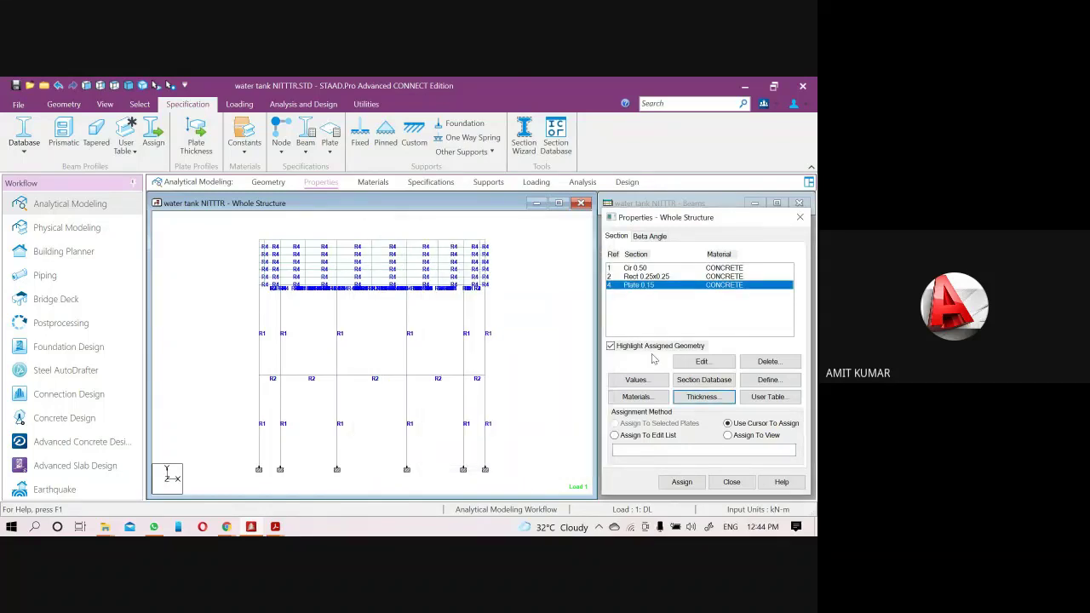
click(763, 436)
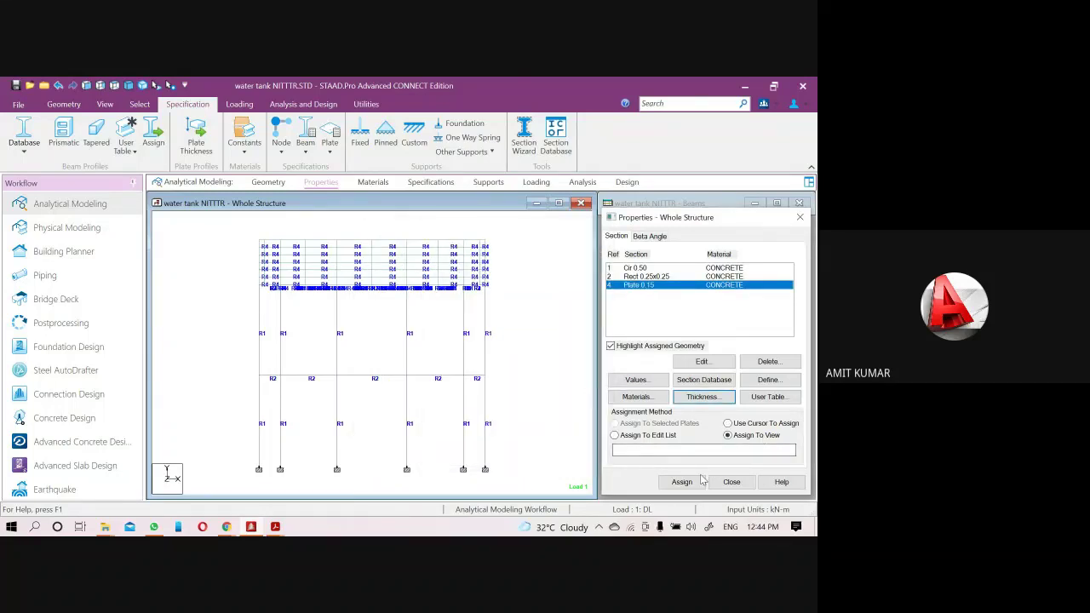
click(682, 482)
click(723, 390)
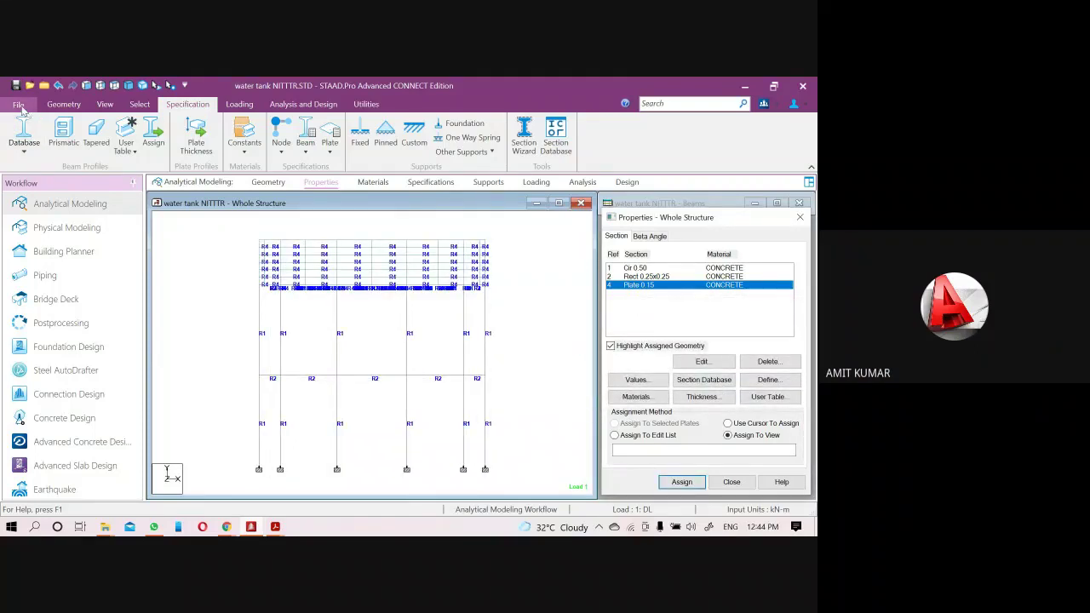
- Close STAAD.Pro, saving the changes to water tank NITTTR.STD, and go to the desktop
click(808, 88)
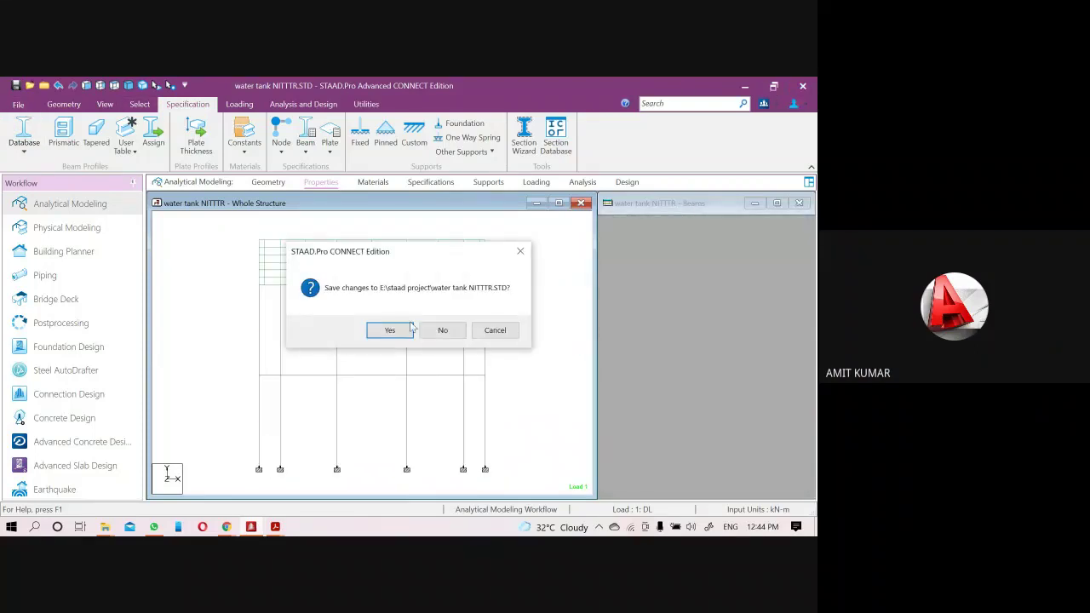
click(388, 332)
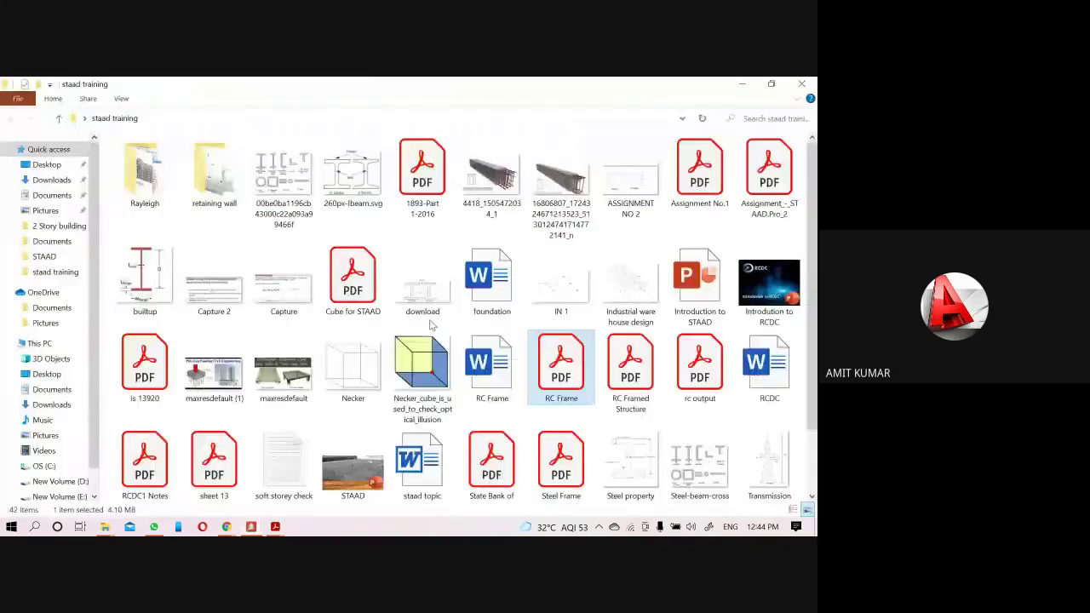
click(814, 527)
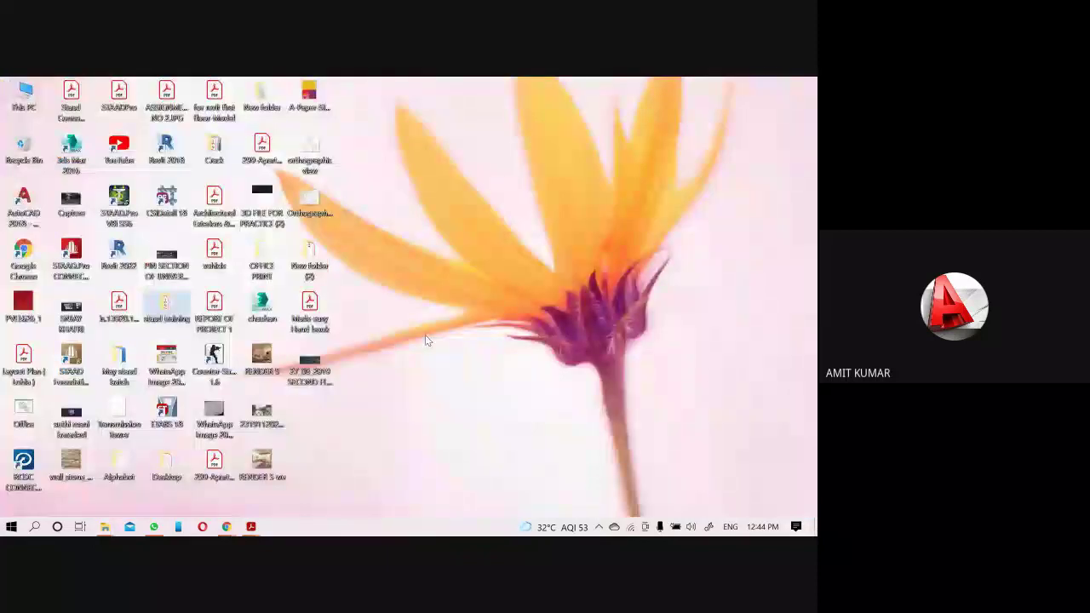
- Relaunch STAAD.Pro CONNECT Edition and reopen water tank NITTTR.STD without associating it with a CONNECT project
double_click(72, 255)
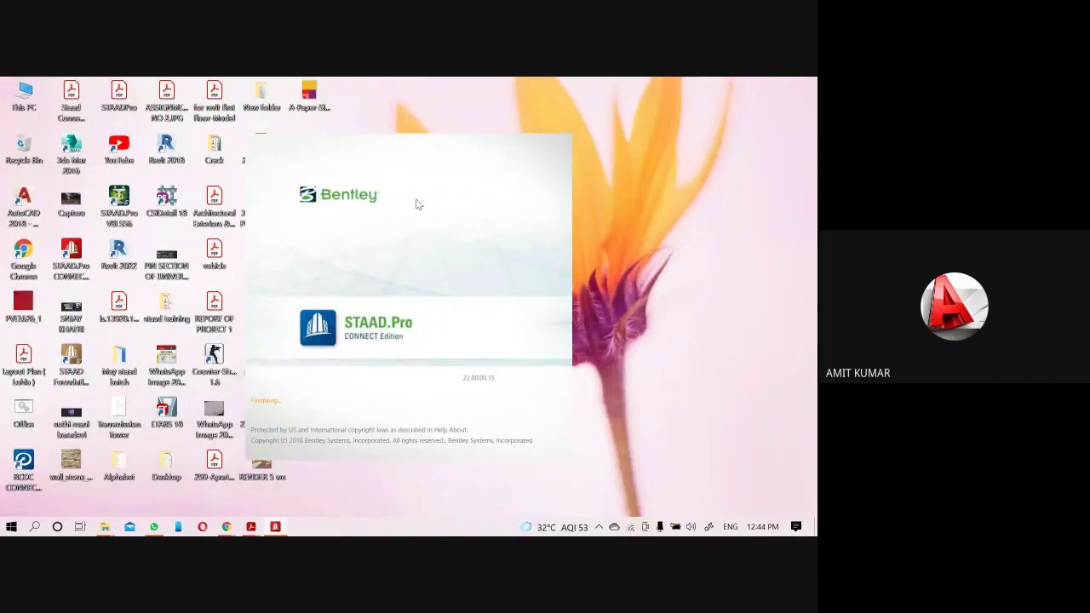
drag(333, 159, 482, 148)
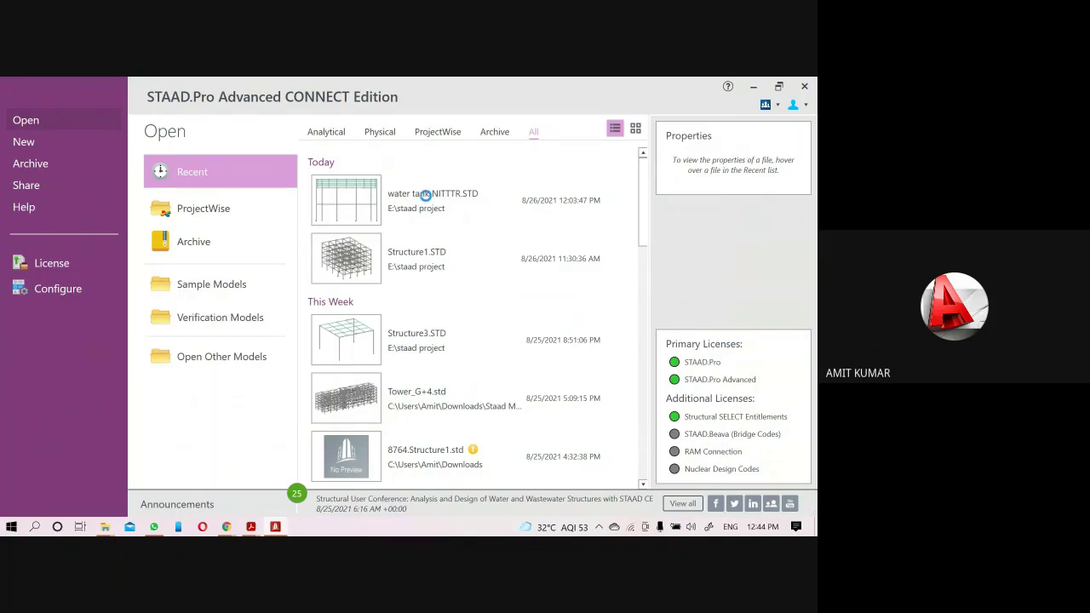
mouse_move(428, 196)
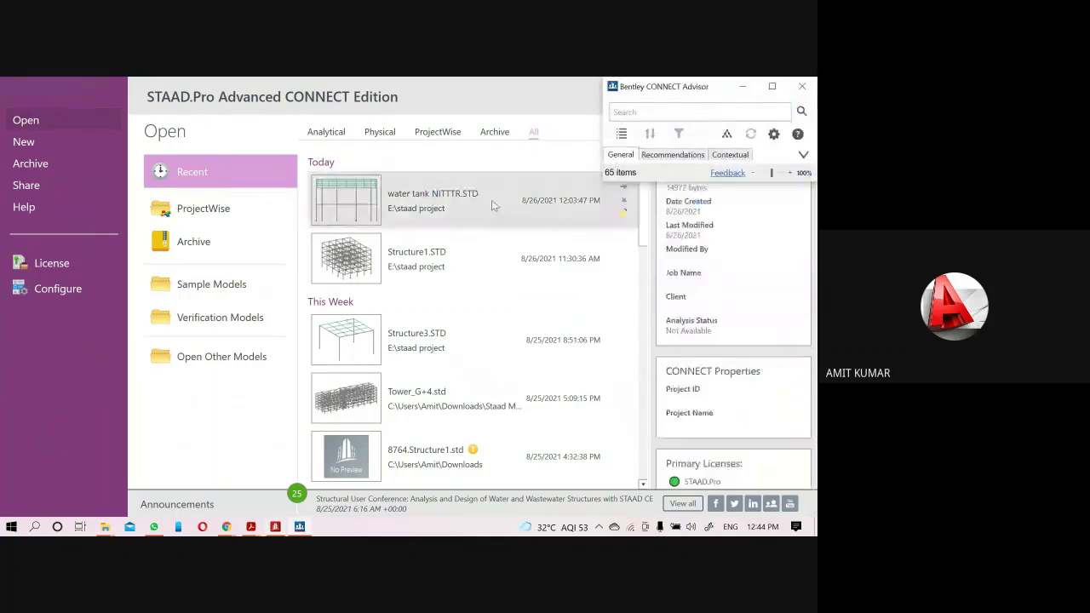
double_click(407, 198)
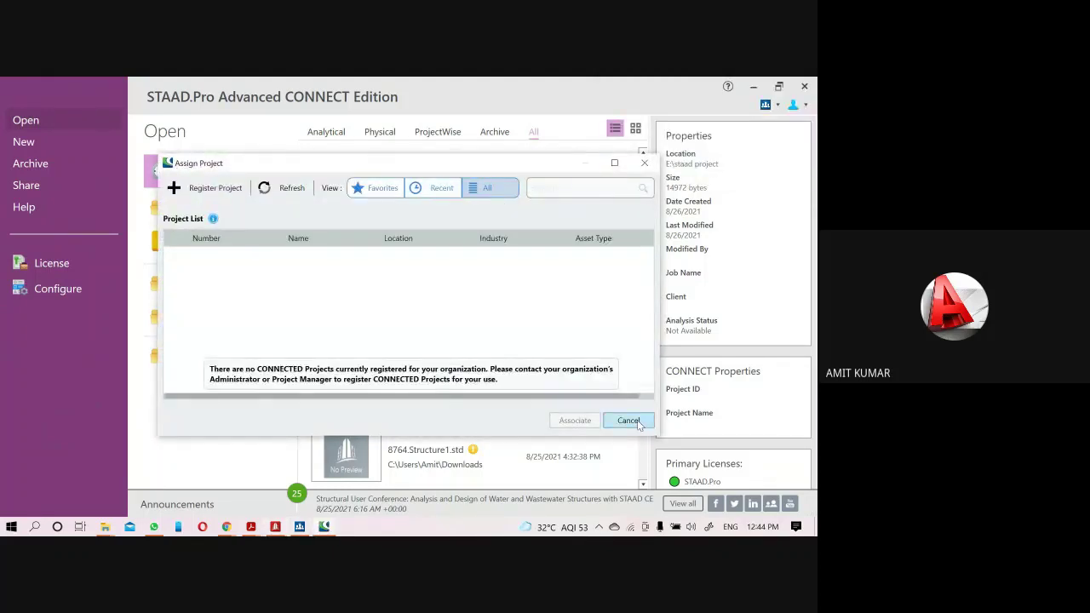
click(637, 422)
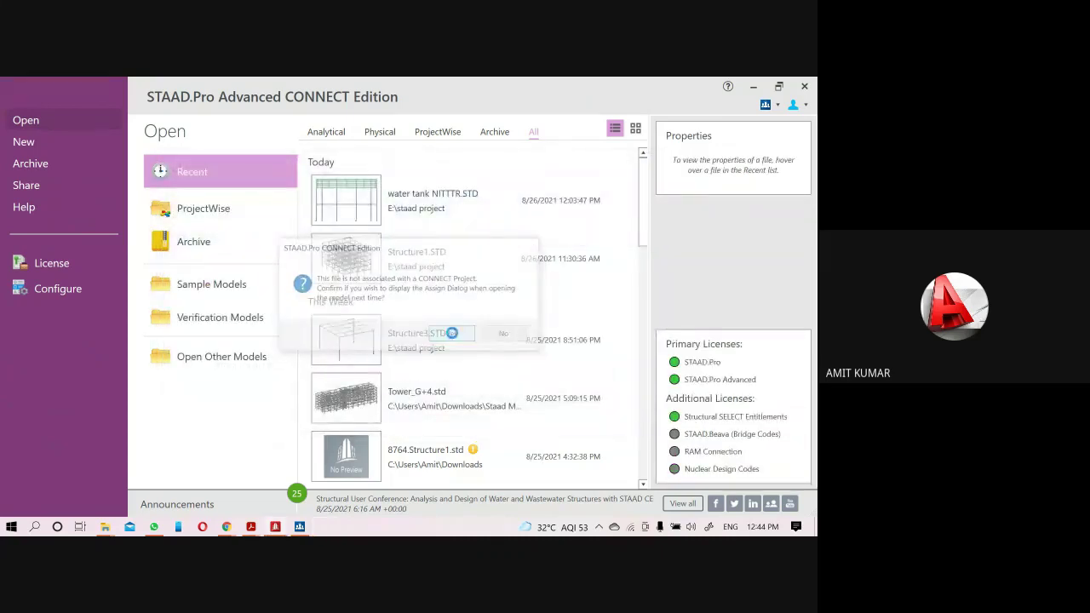
click(451, 333)
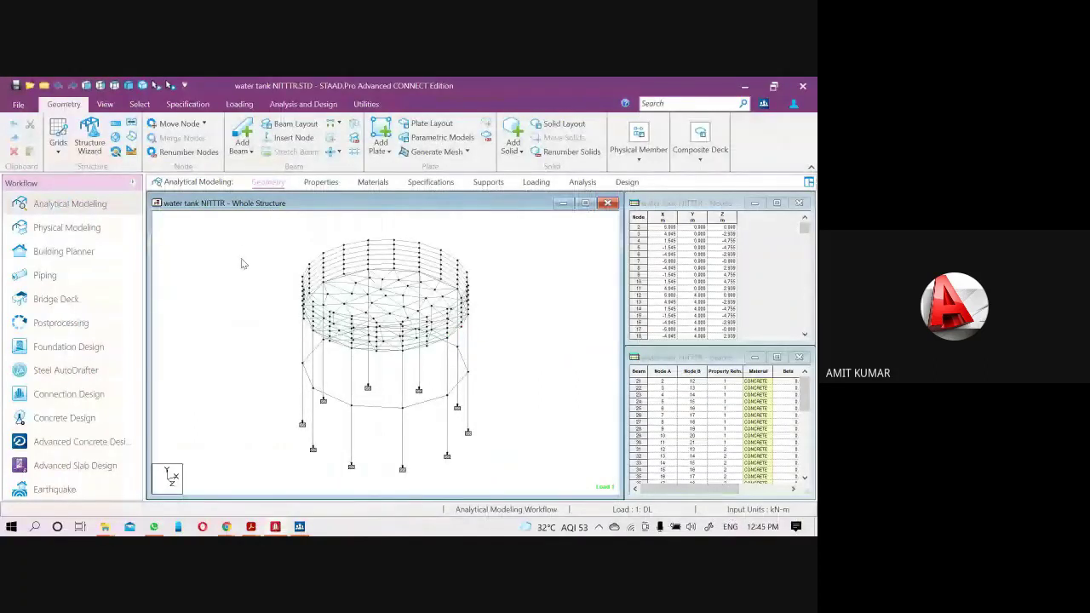
- Define a 0.15 m CONCRETE plate thickness property in the reopened model and assign it to the view, covering the tank's plates
click(321, 181)
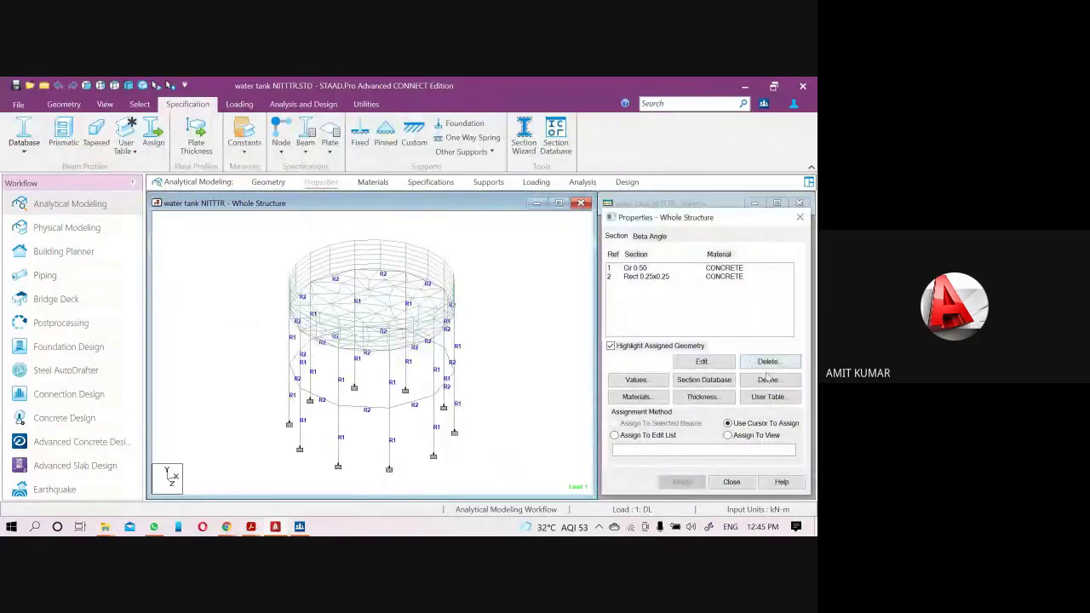
click(703, 397)
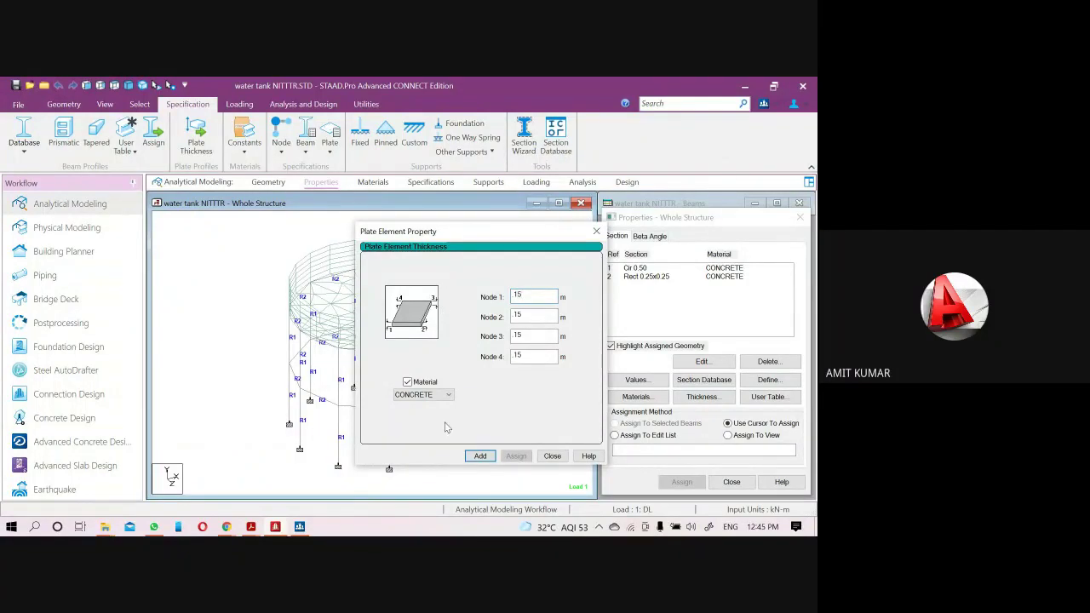
click(480, 455)
click(553, 456)
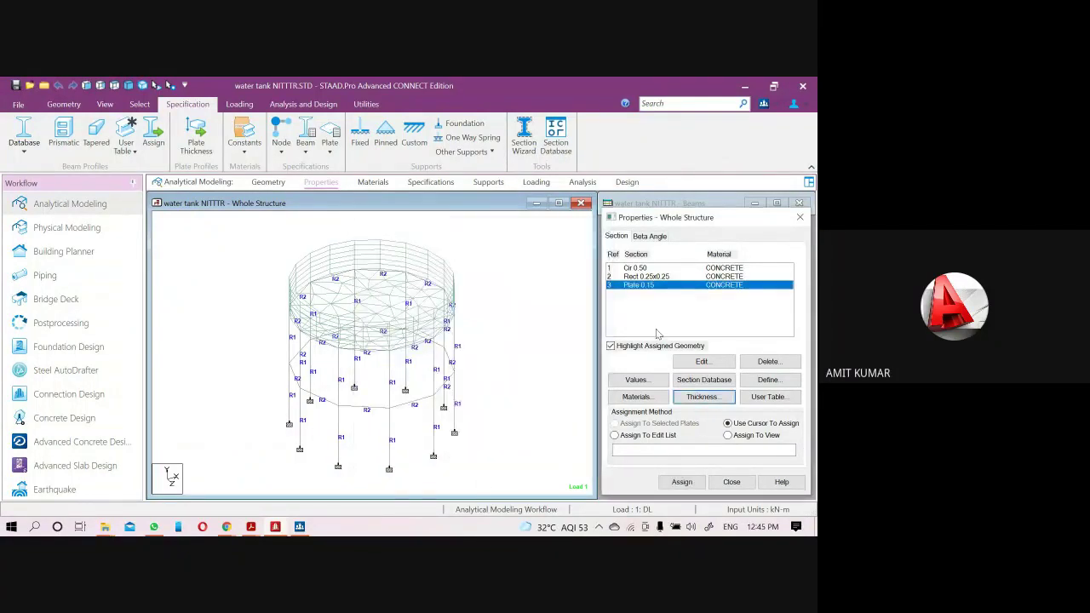
click(735, 437)
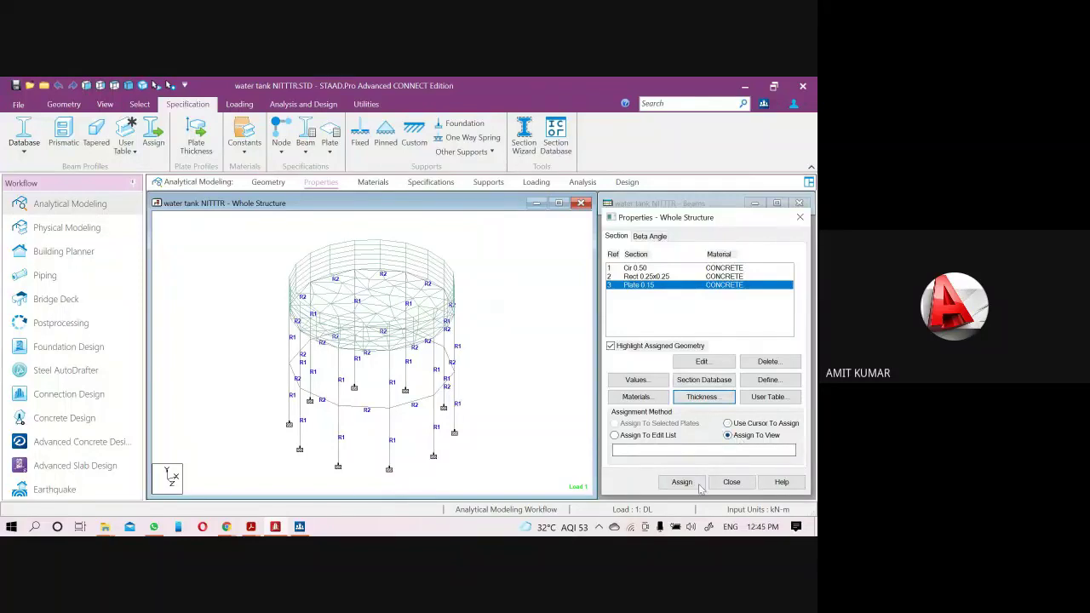
click(694, 484)
click(724, 392)
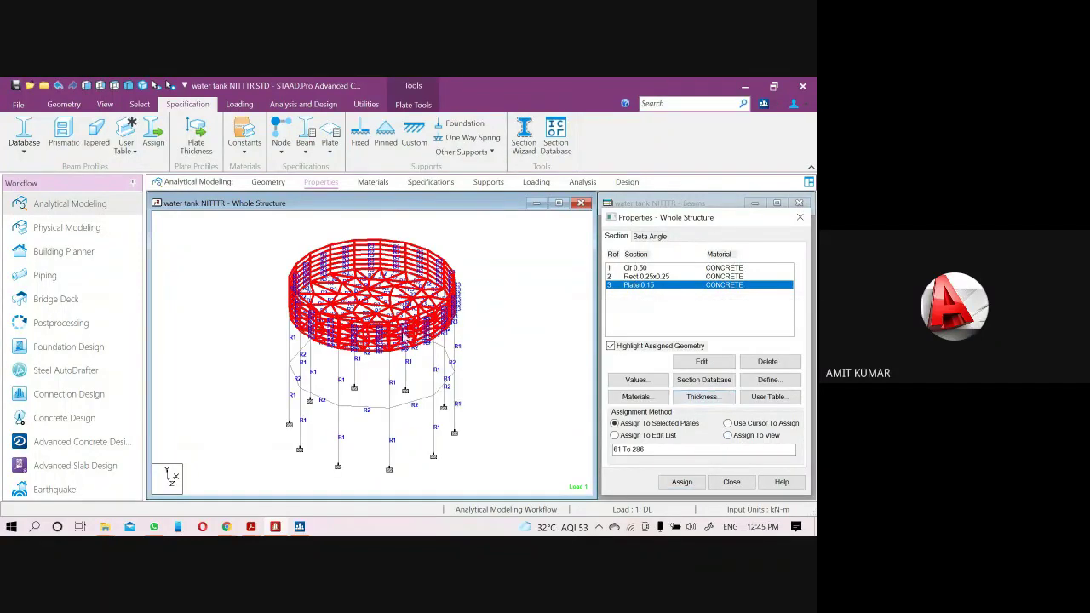
- Run the analysis on the water tank, saving the modified structure first
click(303, 104)
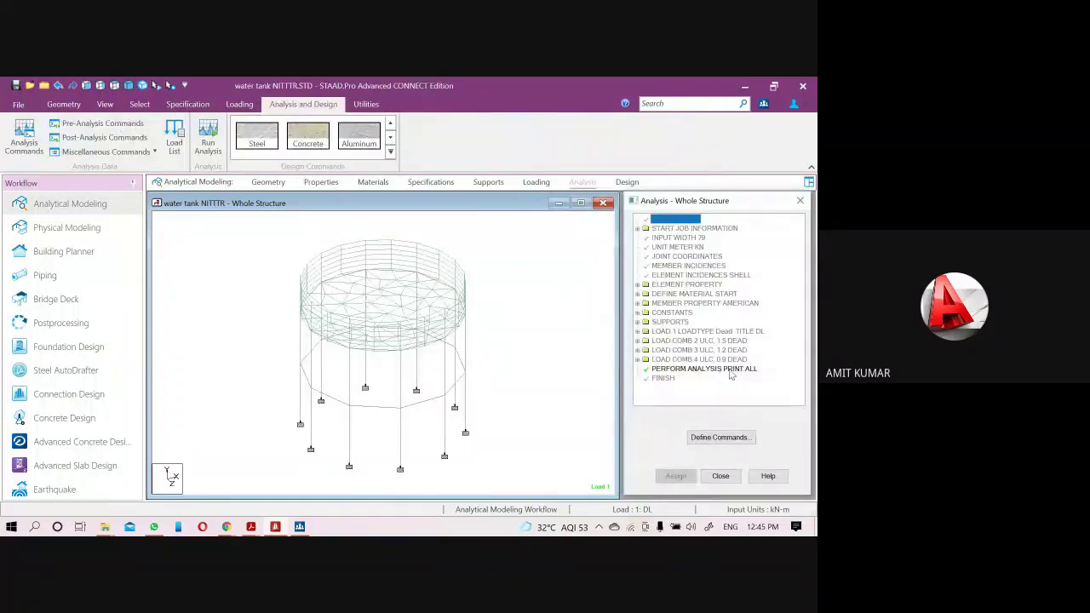
click(205, 141)
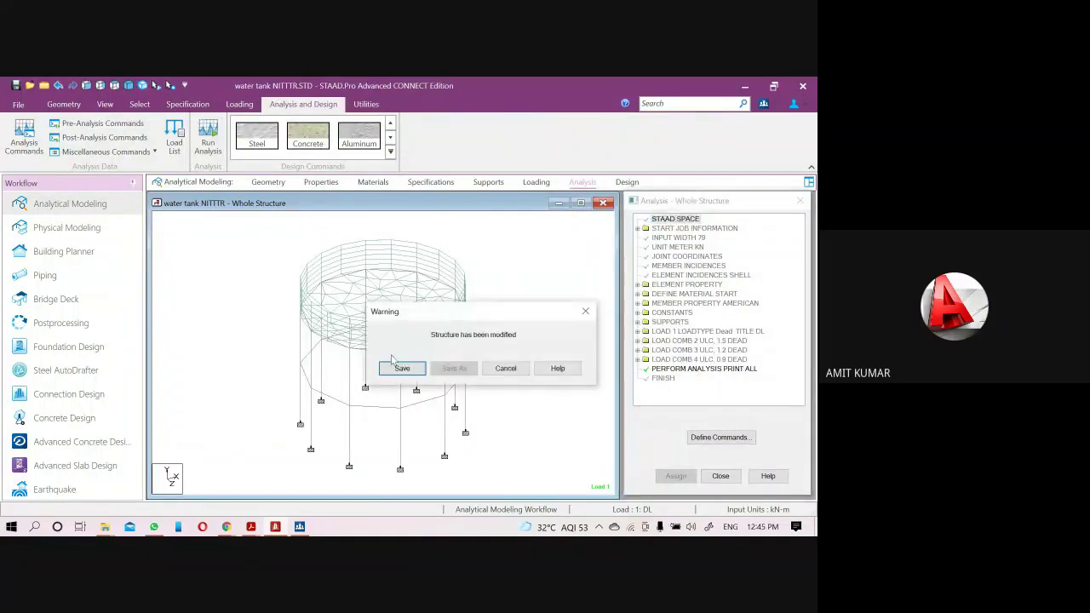
click(397, 367)
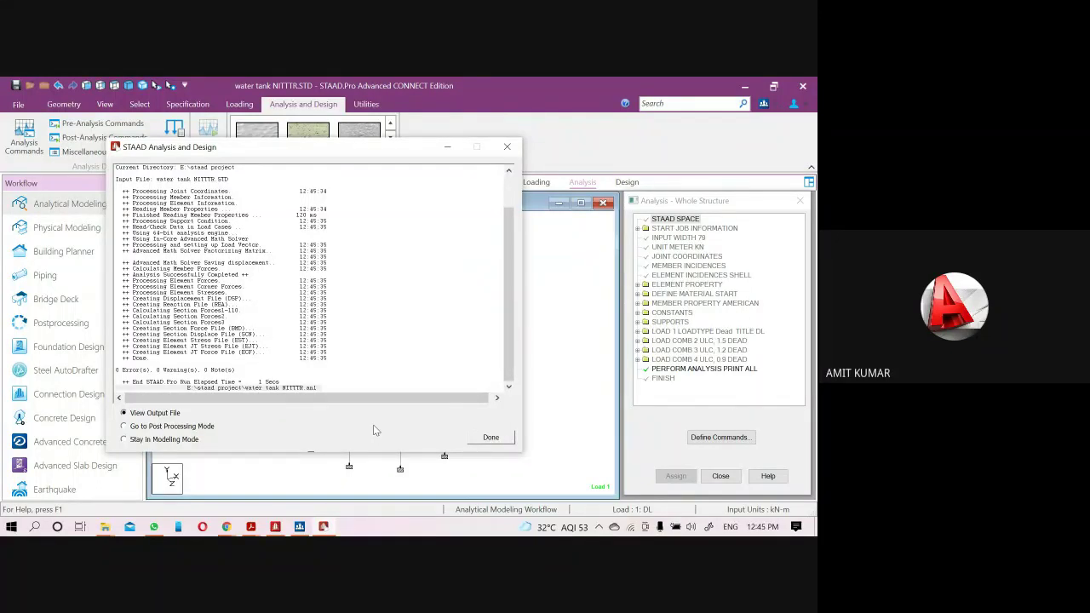
- View the analysis output file water tank NITTTR.anl and close the output viewer
click(489, 438)
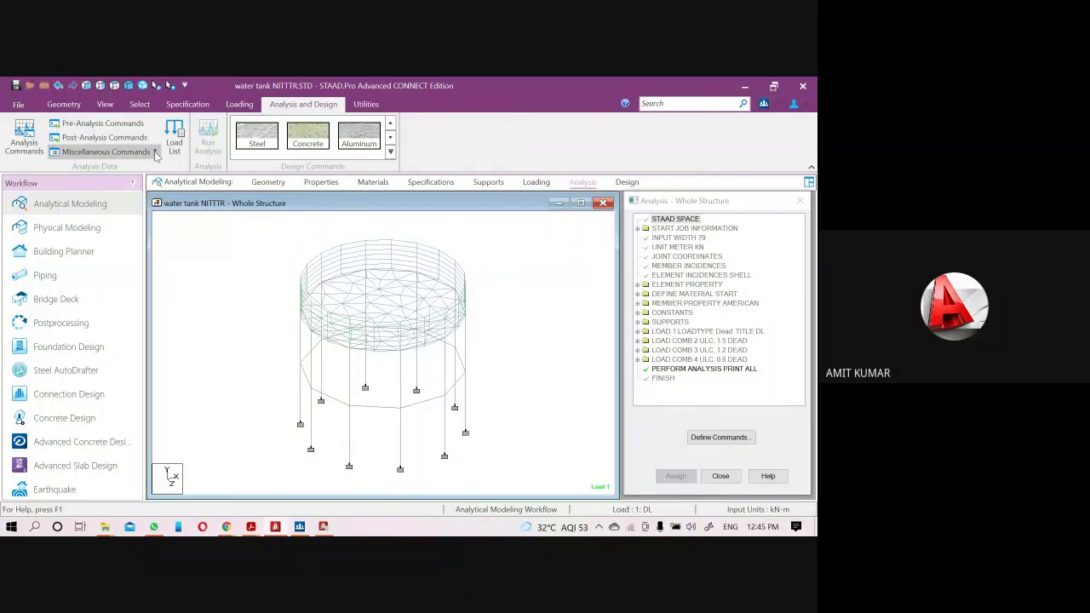
click(63, 104)
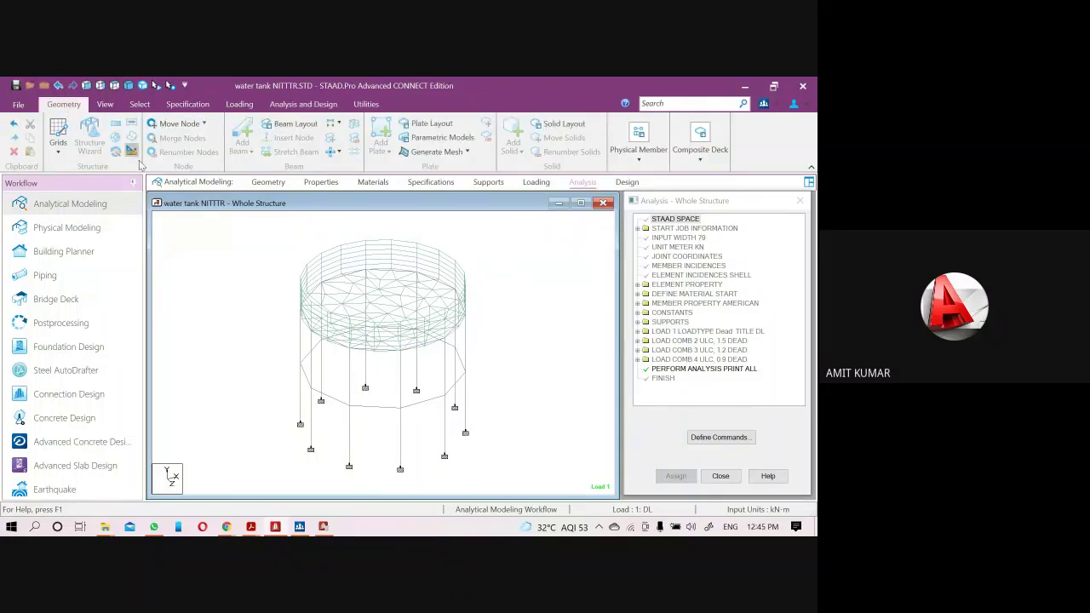
click(324, 528)
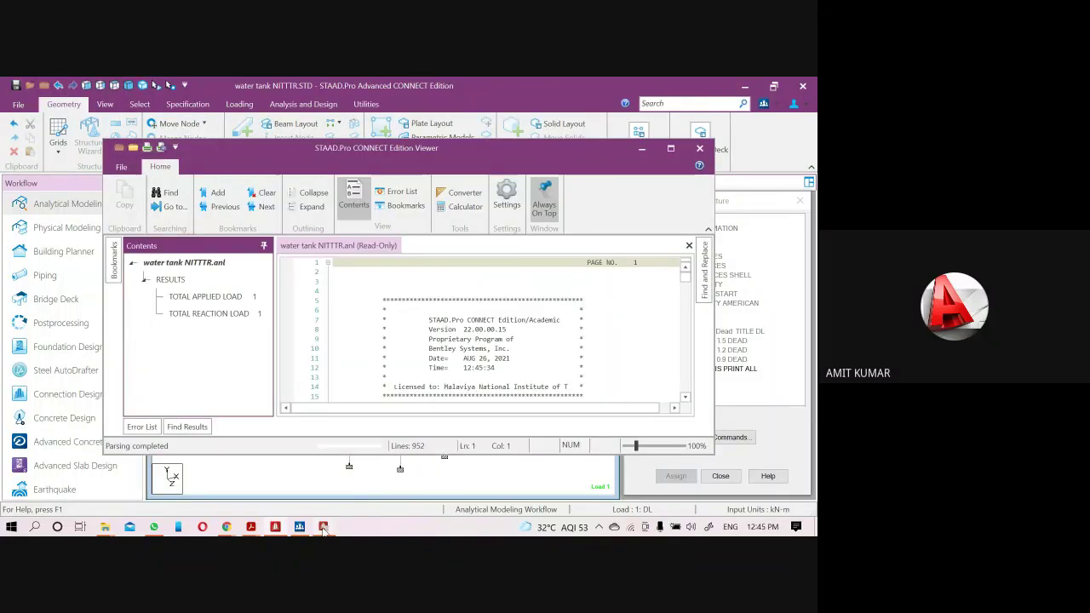
click(699, 148)
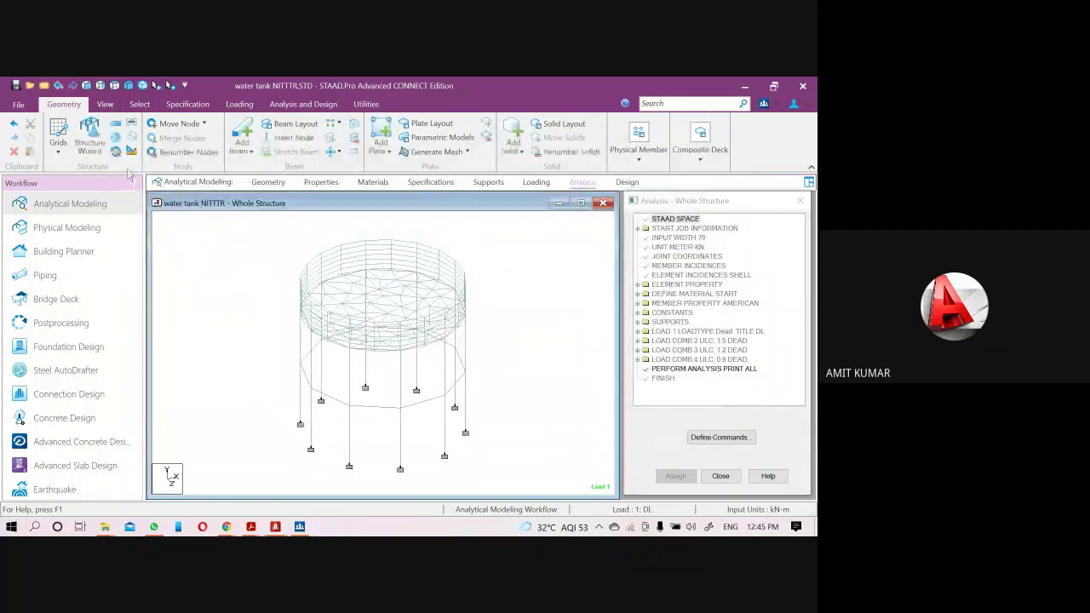
- Set custom input units of Millimeter for length and Newton for force
click(132, 151)
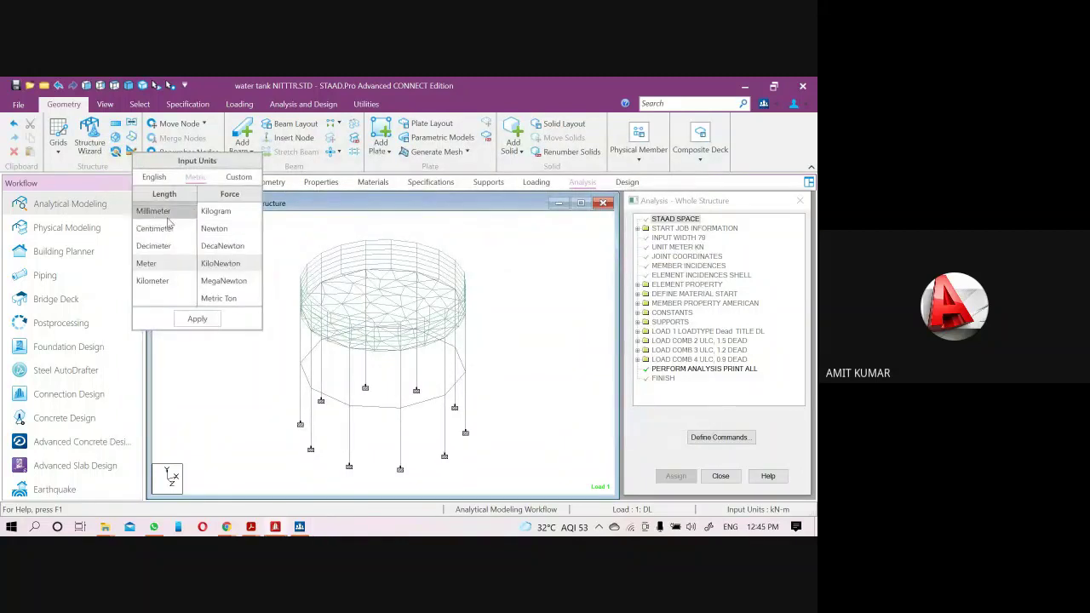
click(235, 179)
click(158, 246)
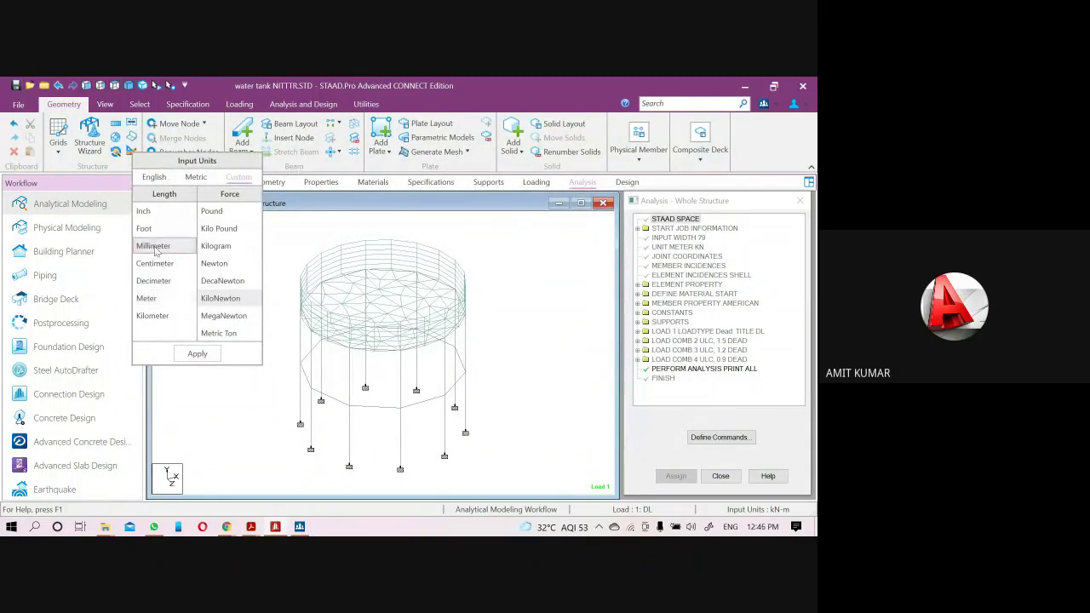
click(216, 264)
click(197, 353)
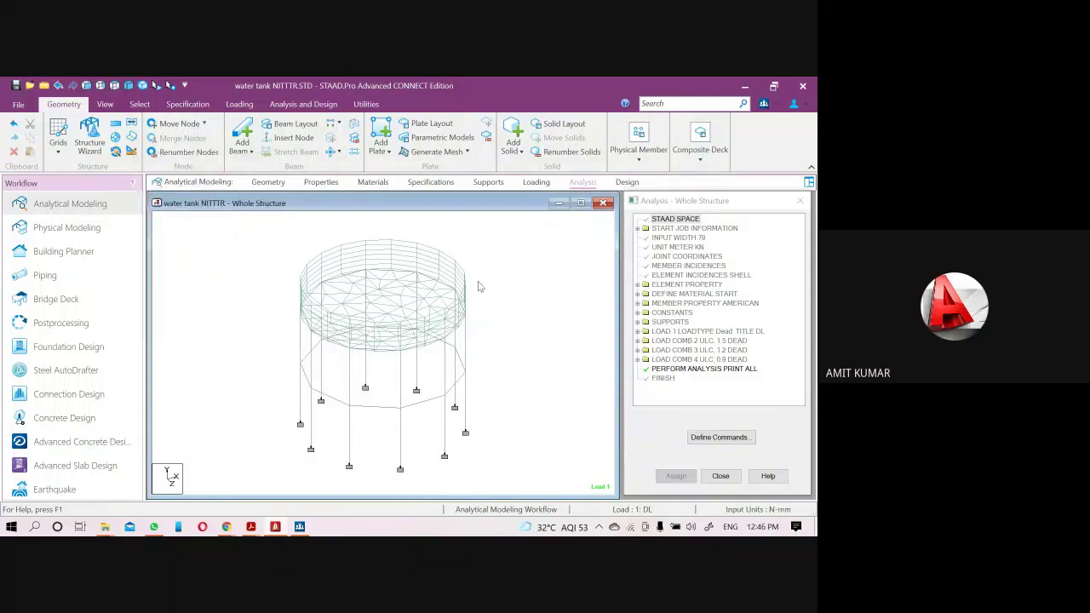
- Open the concrete design settings for the whole structure and set the design code to IS456
click(627, 182)
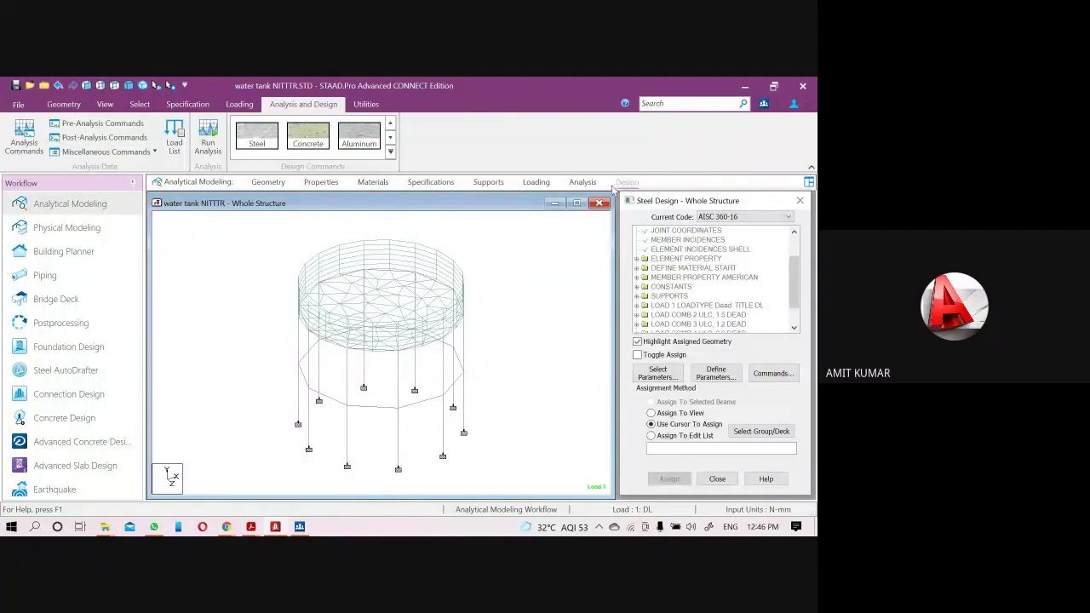
click(723, 218)
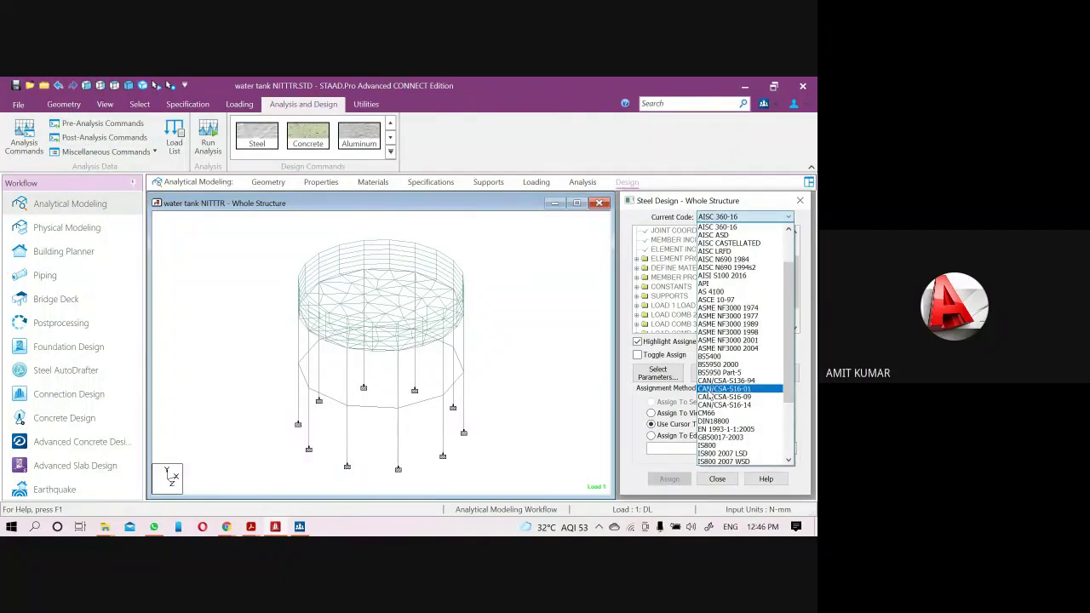
click(318, 117)
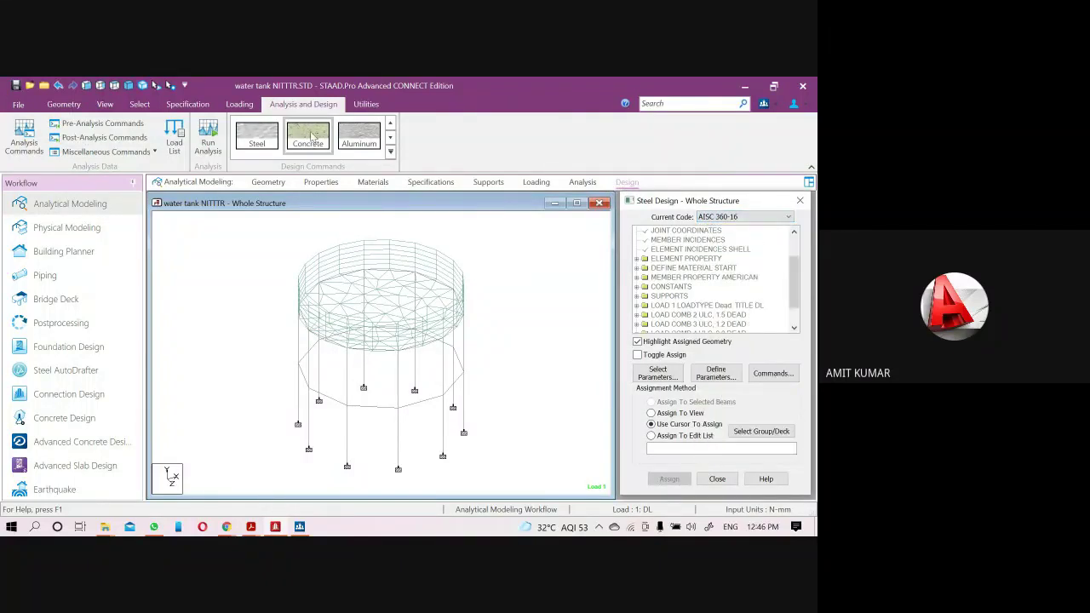
click(714, 218)
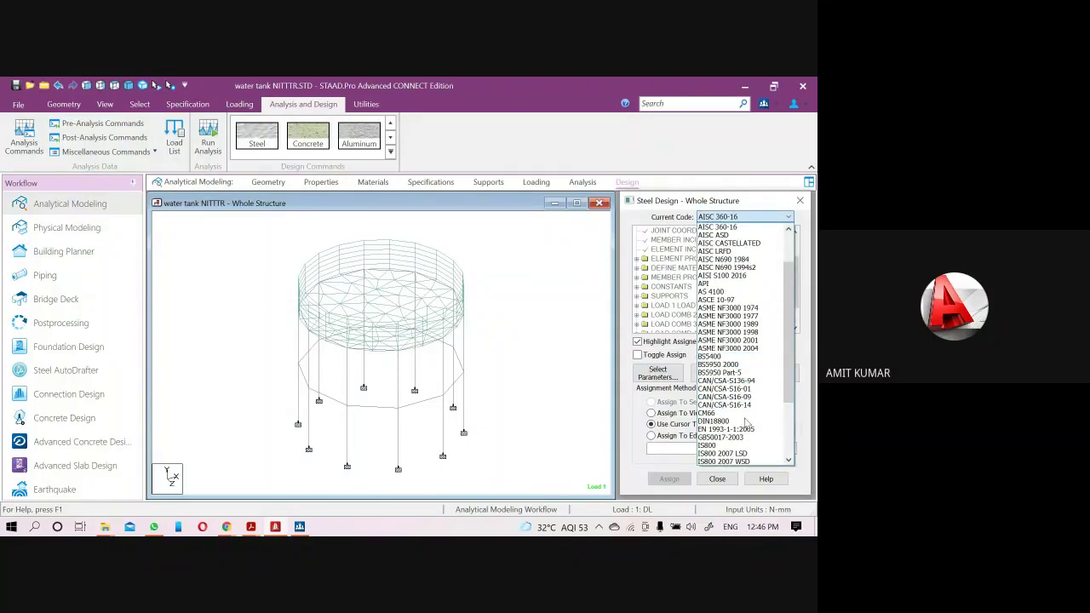
click(571, 339)
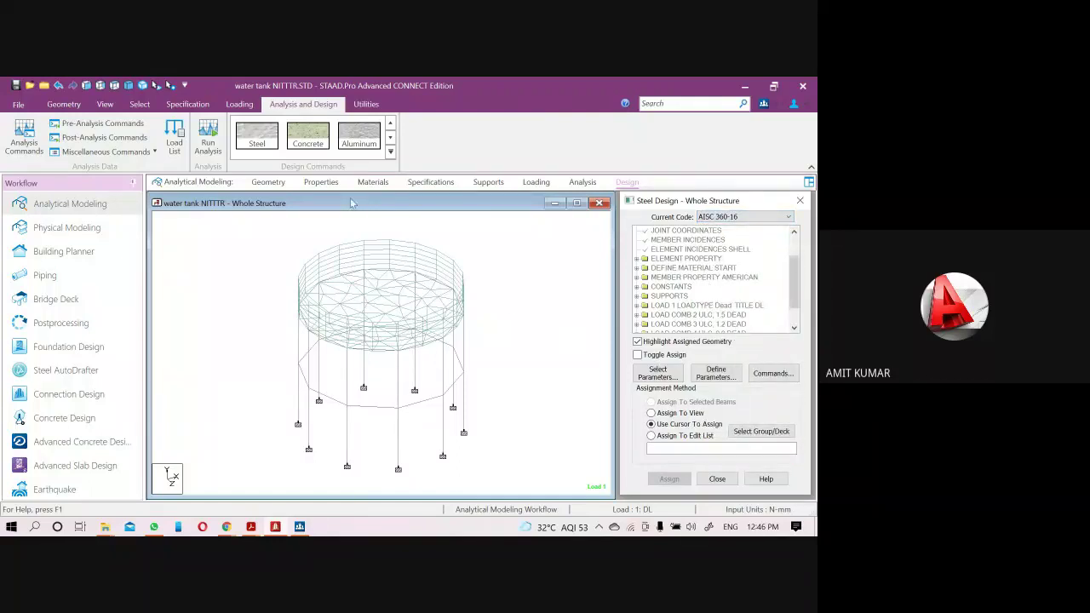
click(307, 135)
click(758, 219)
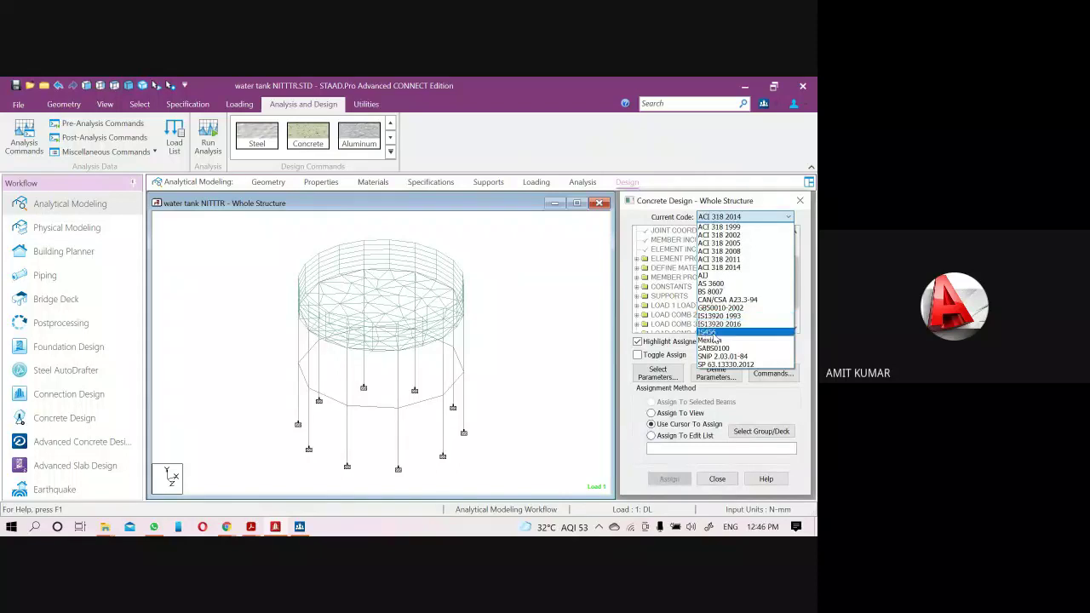
click(714, 332)
- Define the FC design parameter with a concrete compressive strength of 25 N/mm2
click(716, 373)
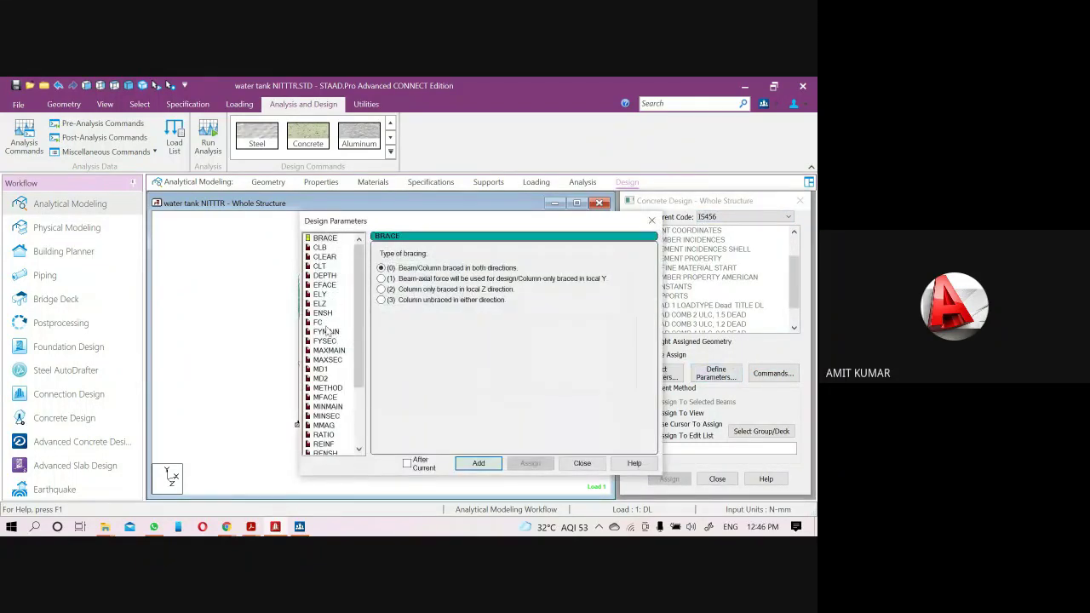
click(320, 324)
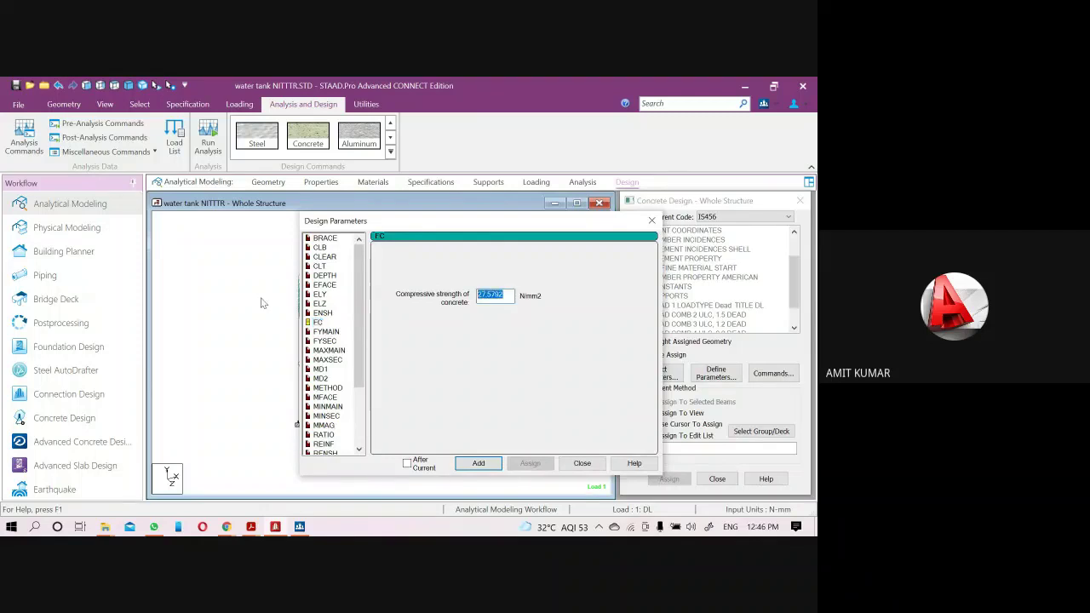
text(25)
click(478, 463)
- Add the FYMAIN and FYSEC parameters, each with a reinforcement yield strength of 415 N/mm2
click(327, 332)
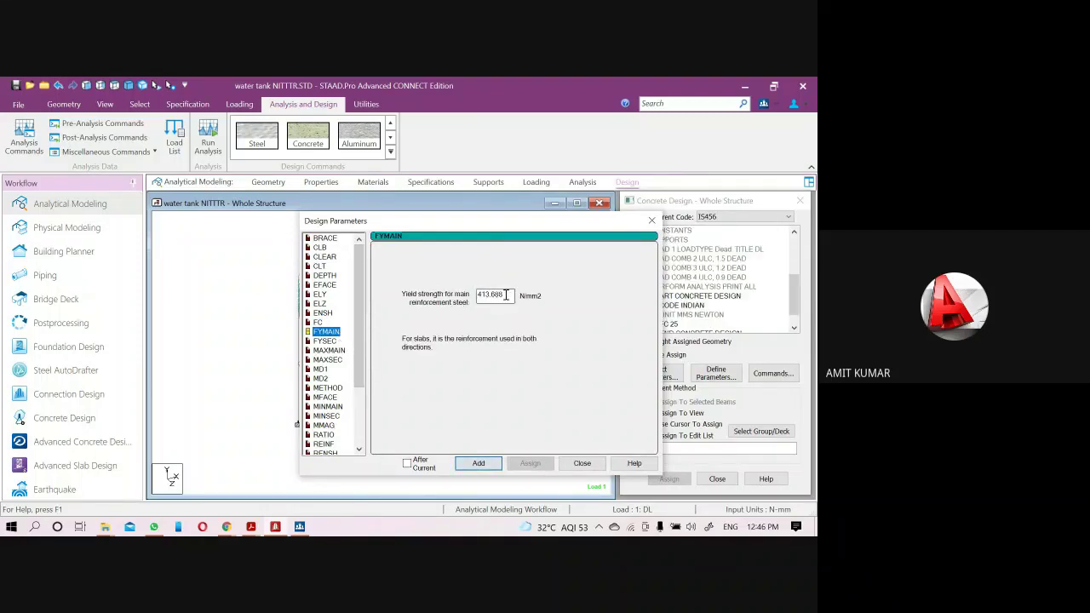
drag(506, 294, 375, 304)
text(415)
click(478, 463)
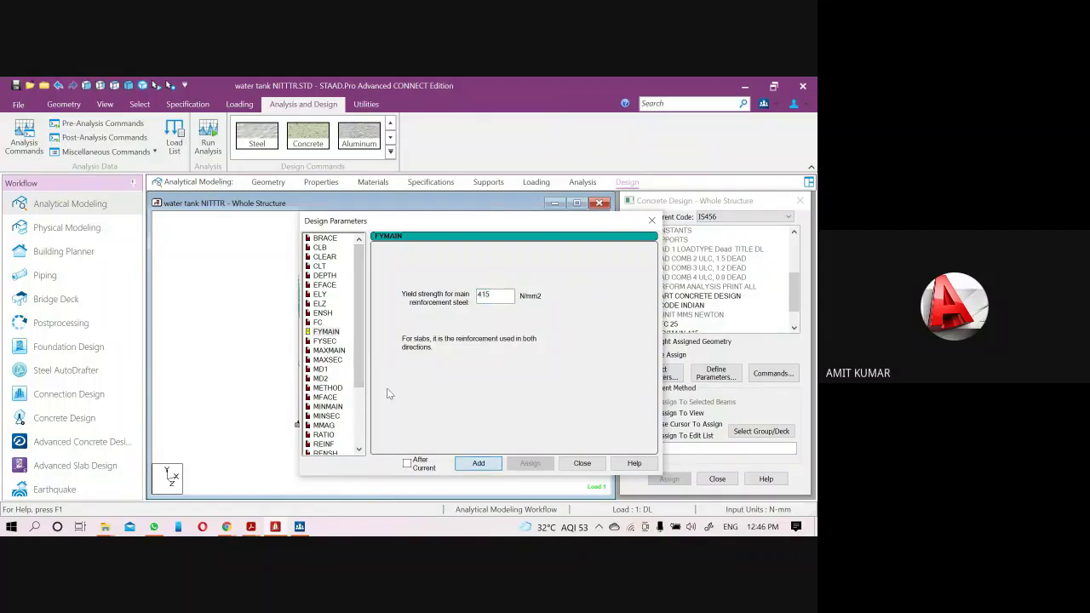
click(325, 342)
drag(505, 294, 347, 315)
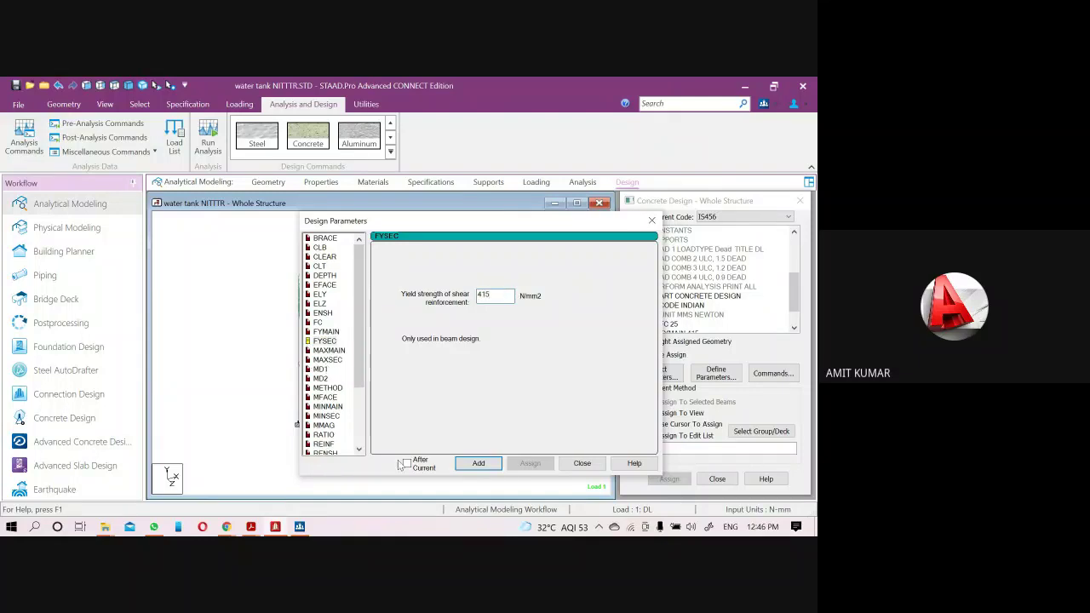
click(461, 463)
- Add main reinforcement size limits of 20 mm for MAXMAIN and 12 mm for MINMAIN
click(330, 351)
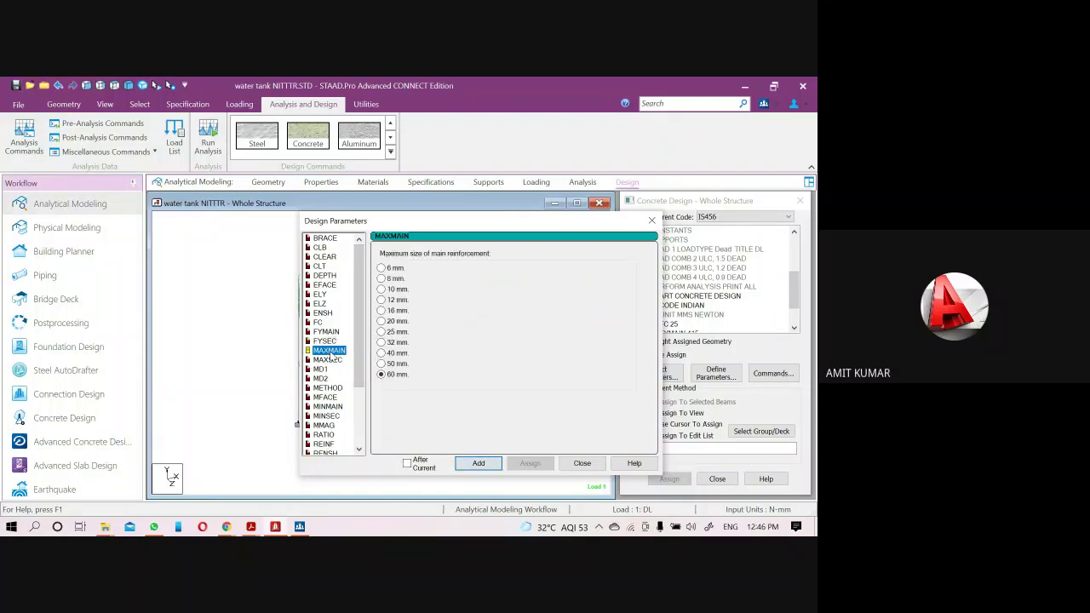
click(389, 330)
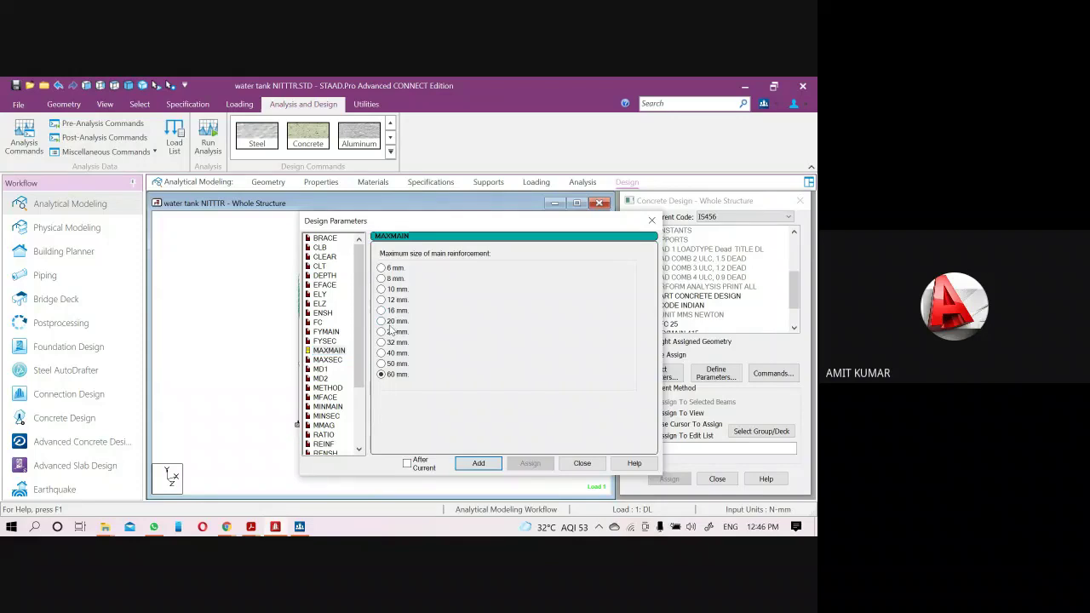
click(473, 467)
click(328, 407)
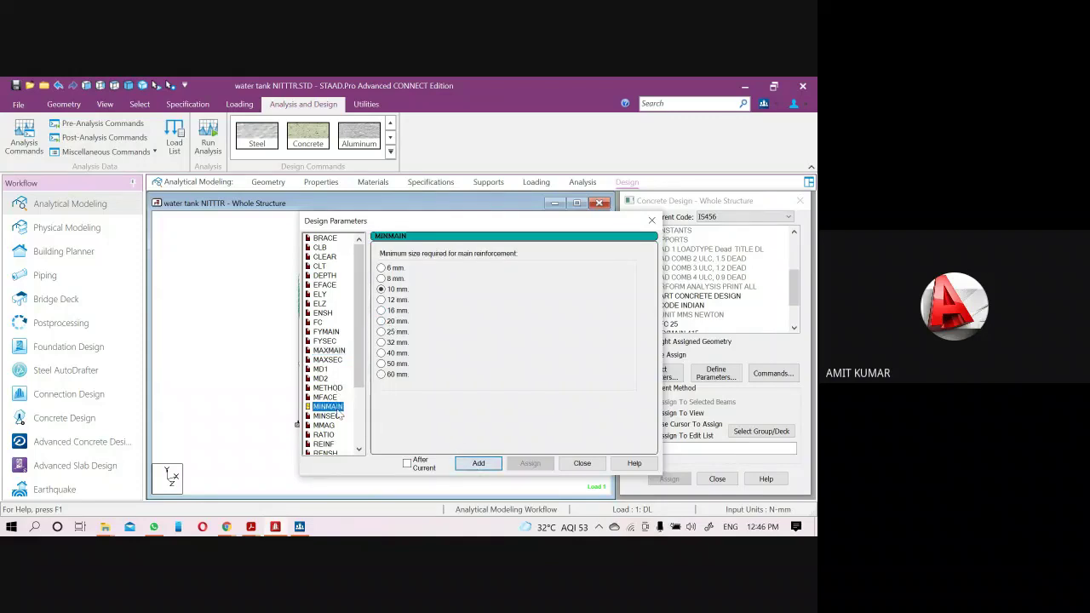
click(476, 465)
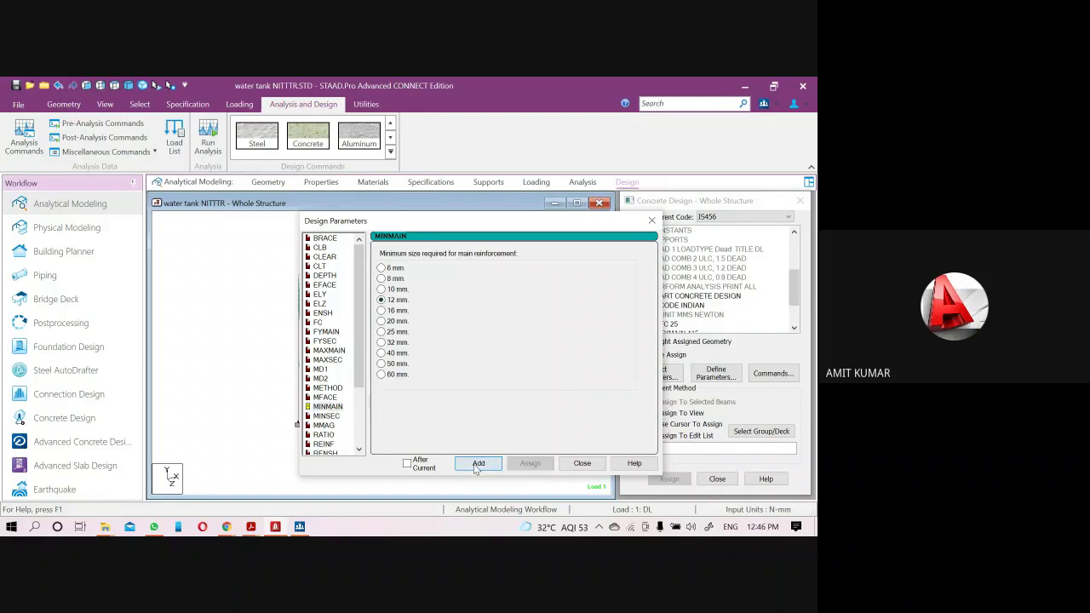
- Add secondary reinforcement size limits of 10 mm for MAXSEC and 8 mm for MINSEC
click(328, 360)
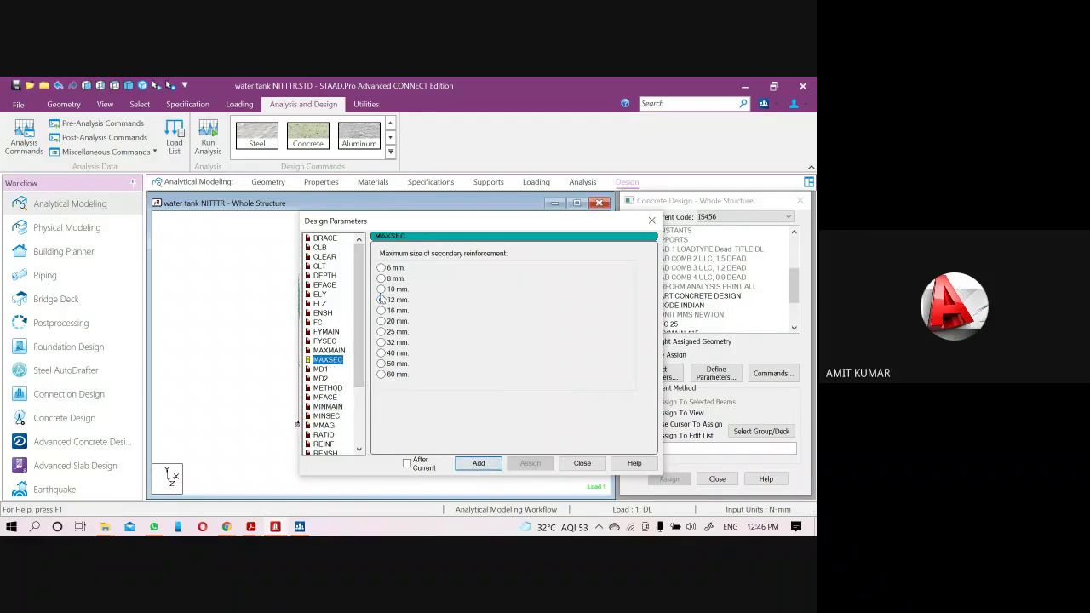
click(382, 290)
click(479, 463)
click(328, 415)
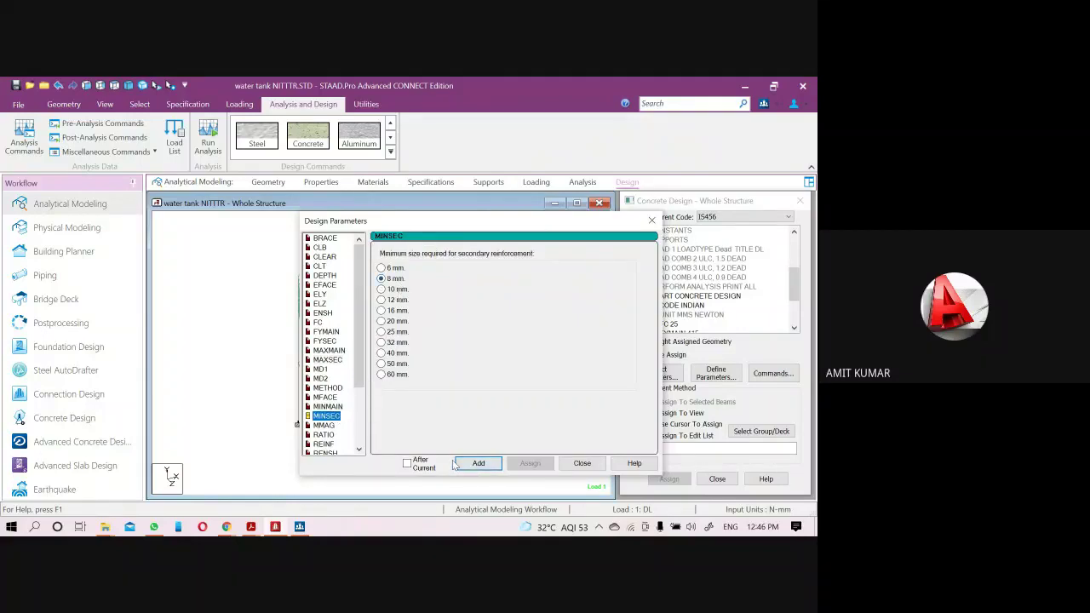
- Add the RATIO parameter with a value of 4 and finish defining design parameters
click(323, 434)
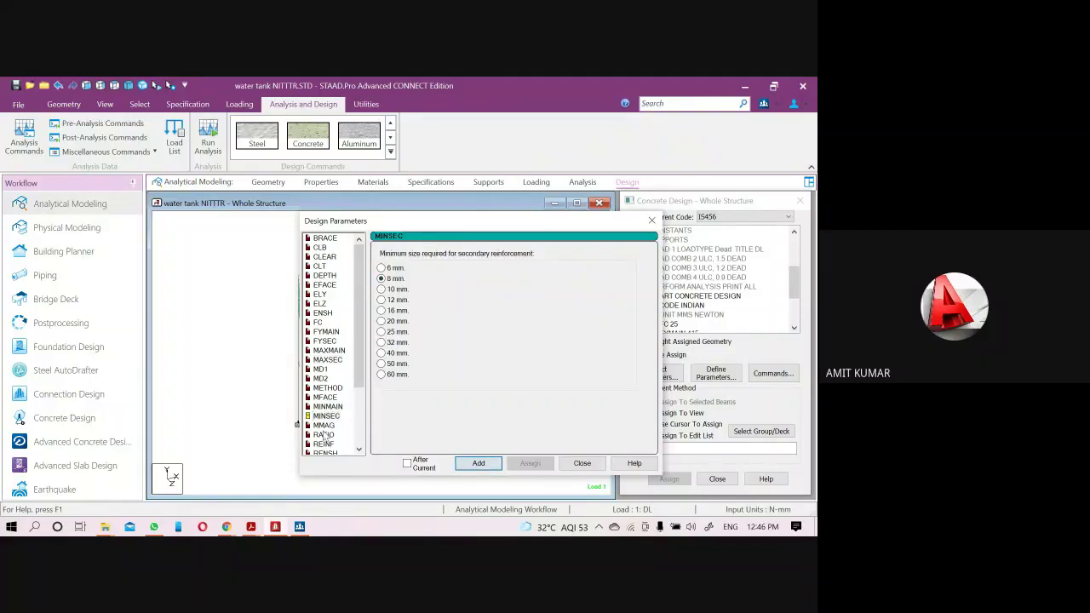
click(477, 465)
click(582, 464)
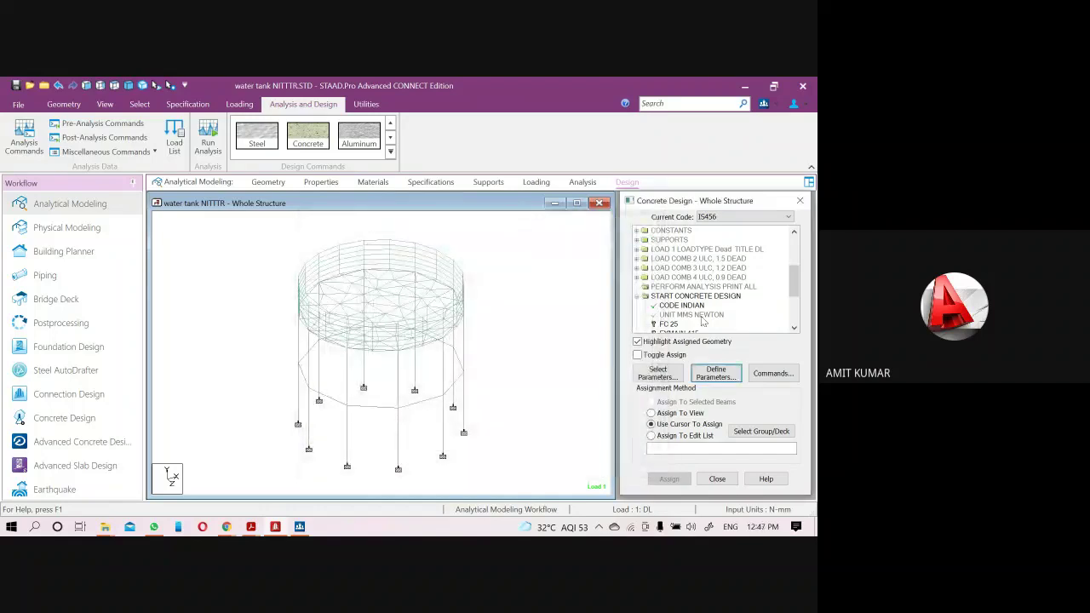
- Assign the FC 25 and FYMAIN 415 parameters to the view, covering all beams and plates
scroll(702, 321, down, 2)
click(669, 277)
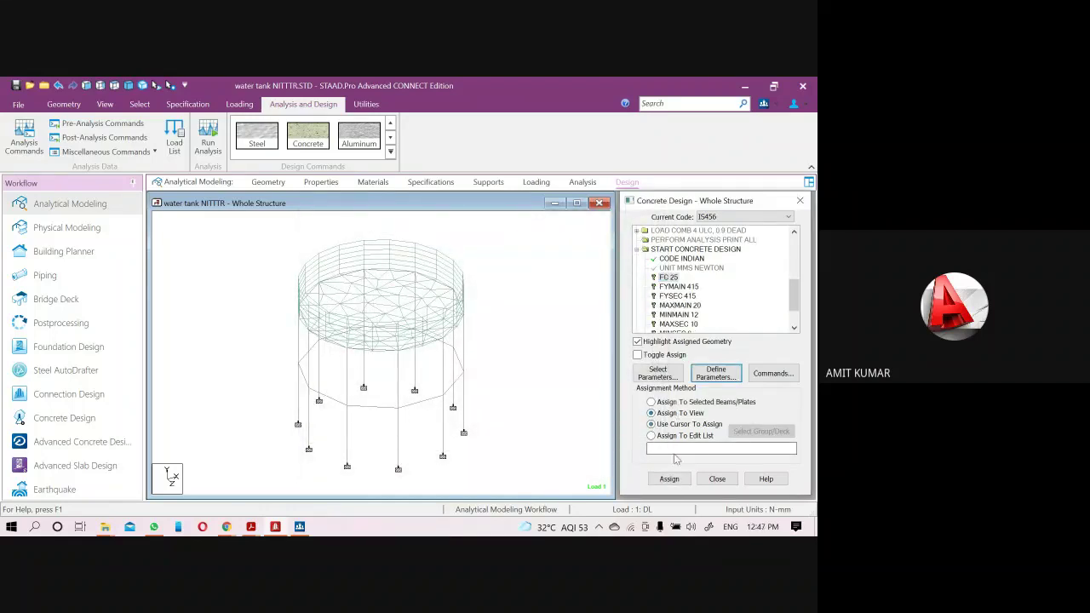
click(676, 479)
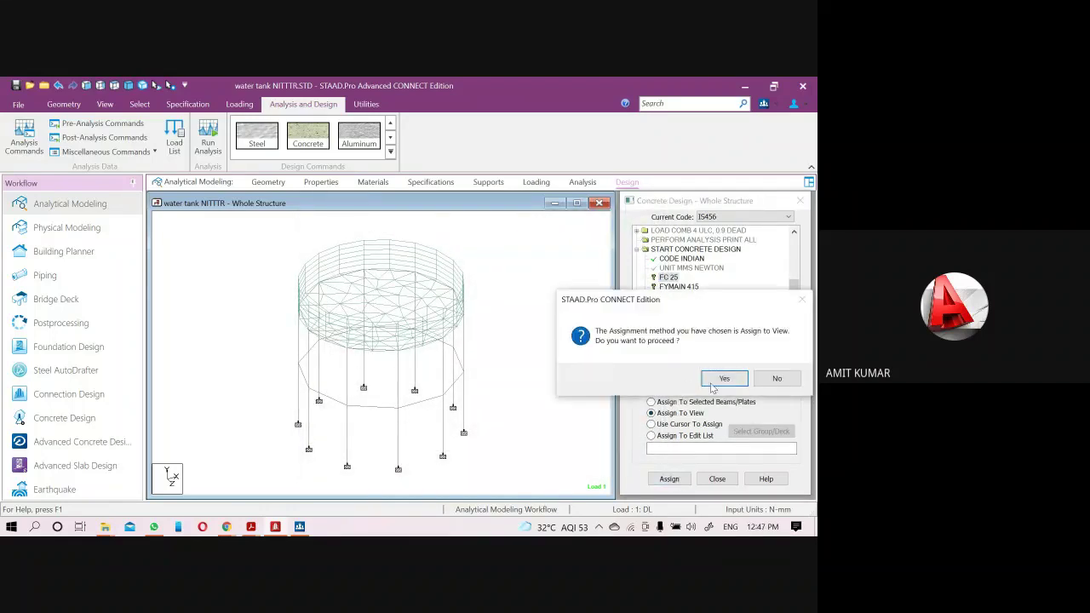
click(723, 379)
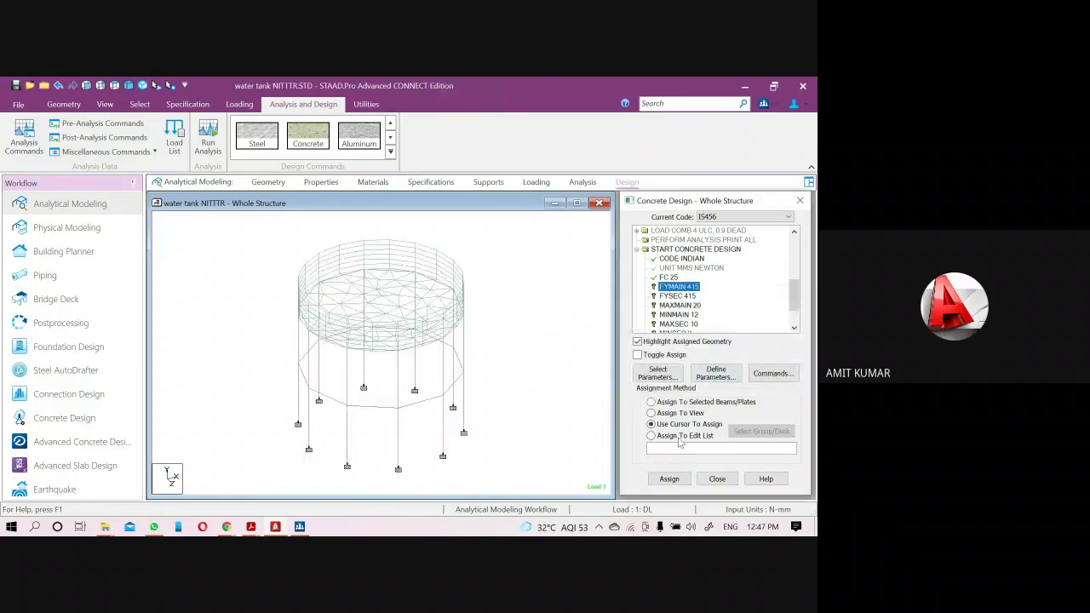
click(669, 413)
click(669, 478)
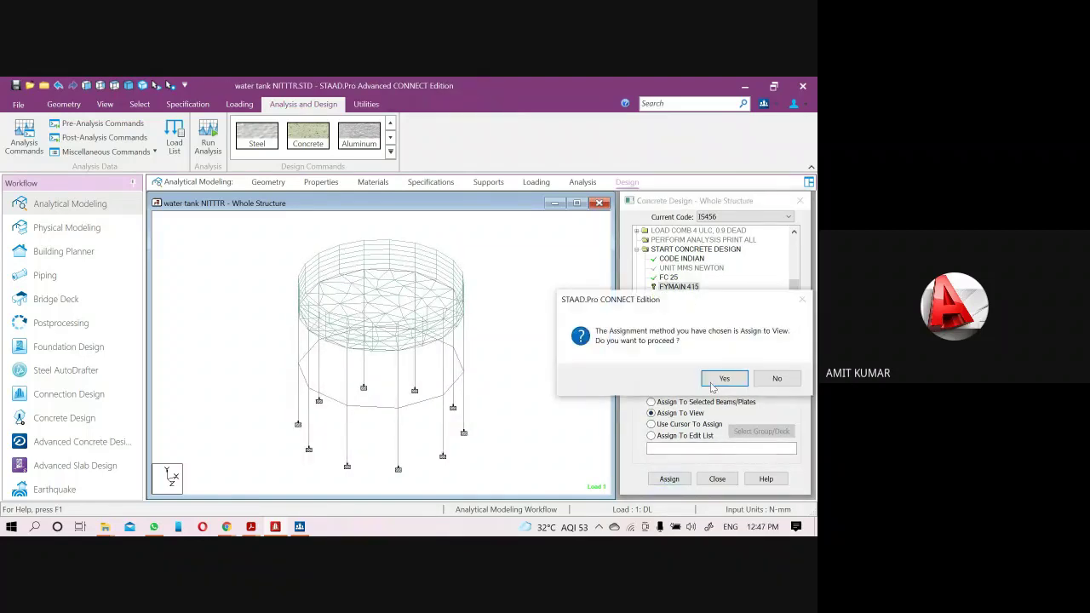
click(713, 382)
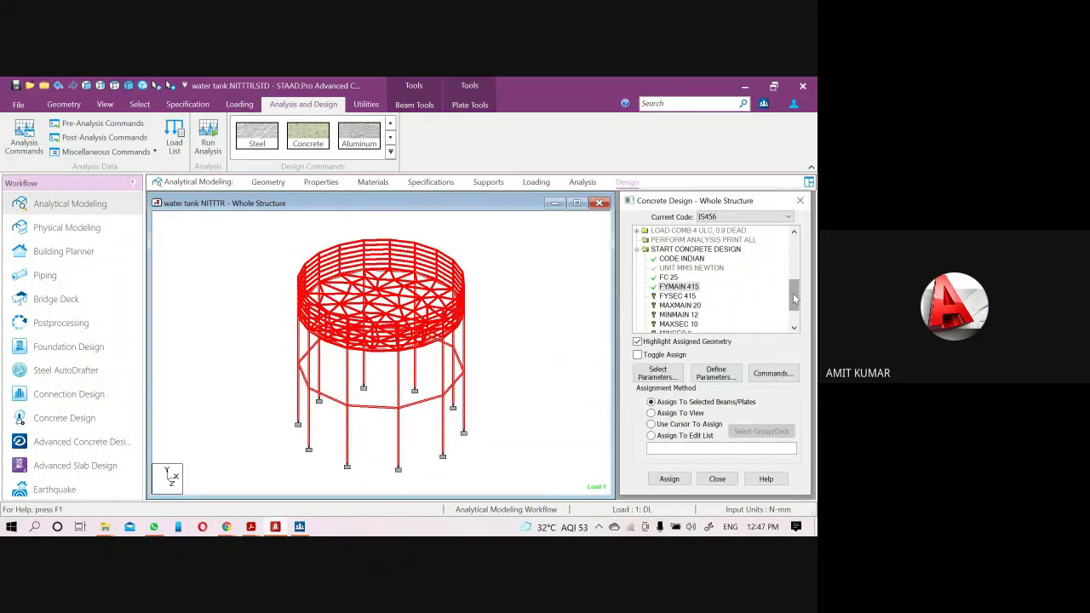
- Assign the FYSEC 415 and MAXMAIN 20 parameters to all beams in the view
click(677, 296)
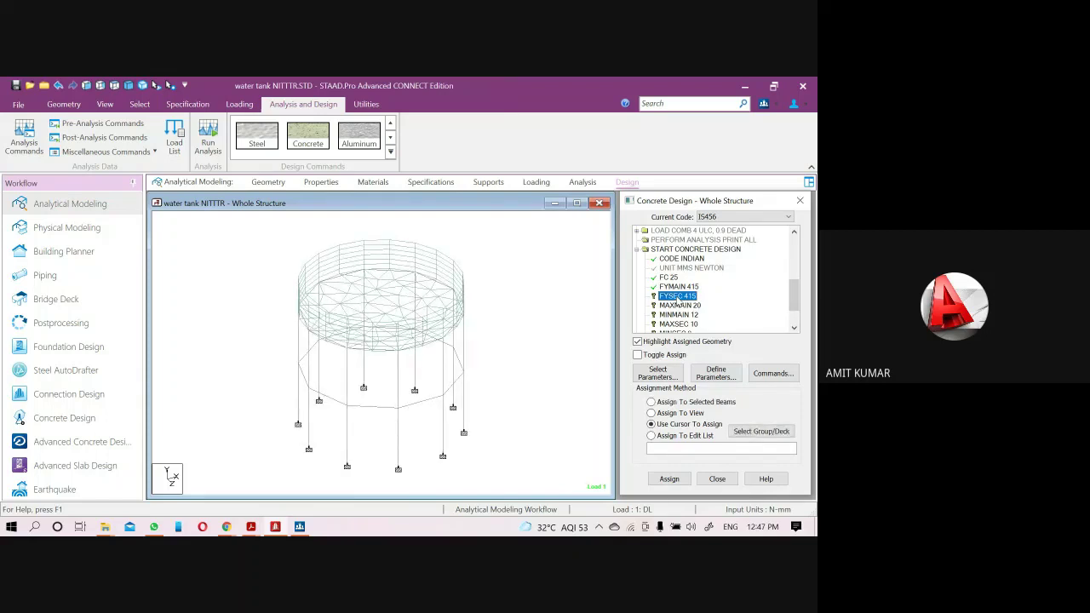
click(669, 414)
click(670, 480)
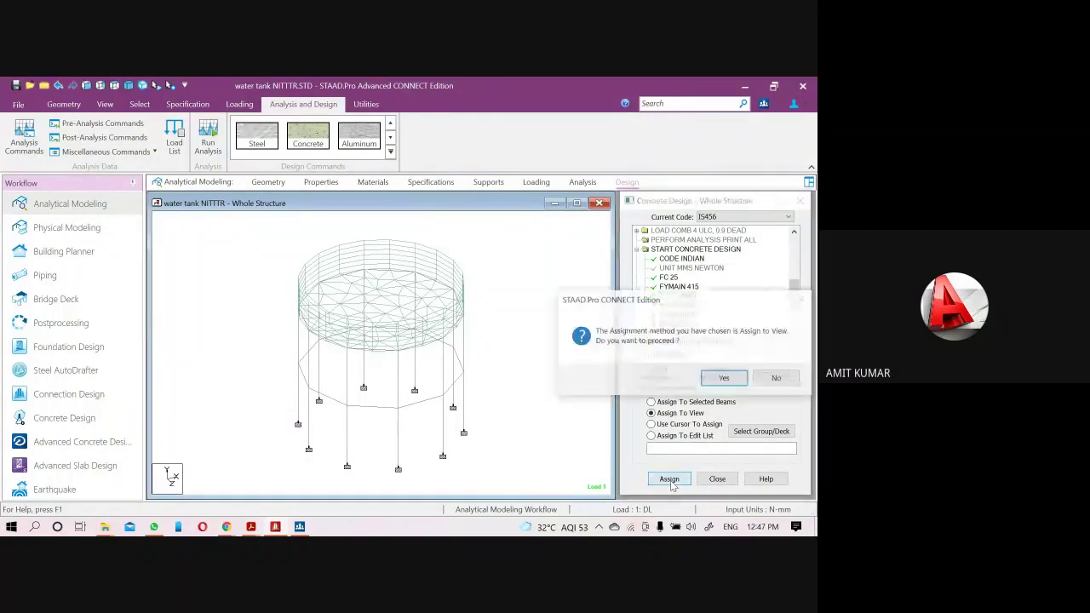
click(725, 378)
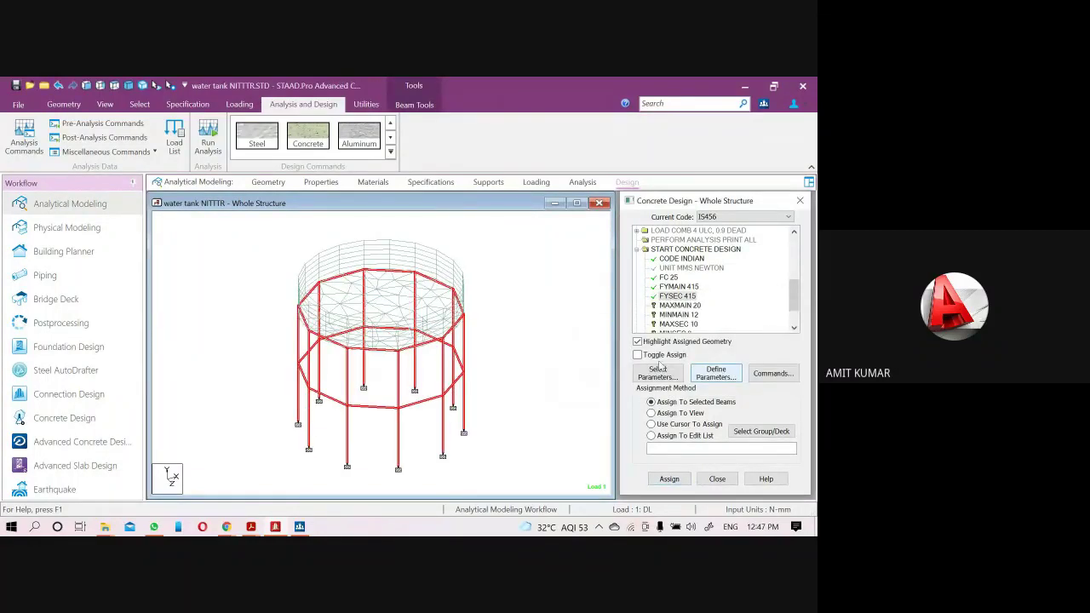
click(698, 306)
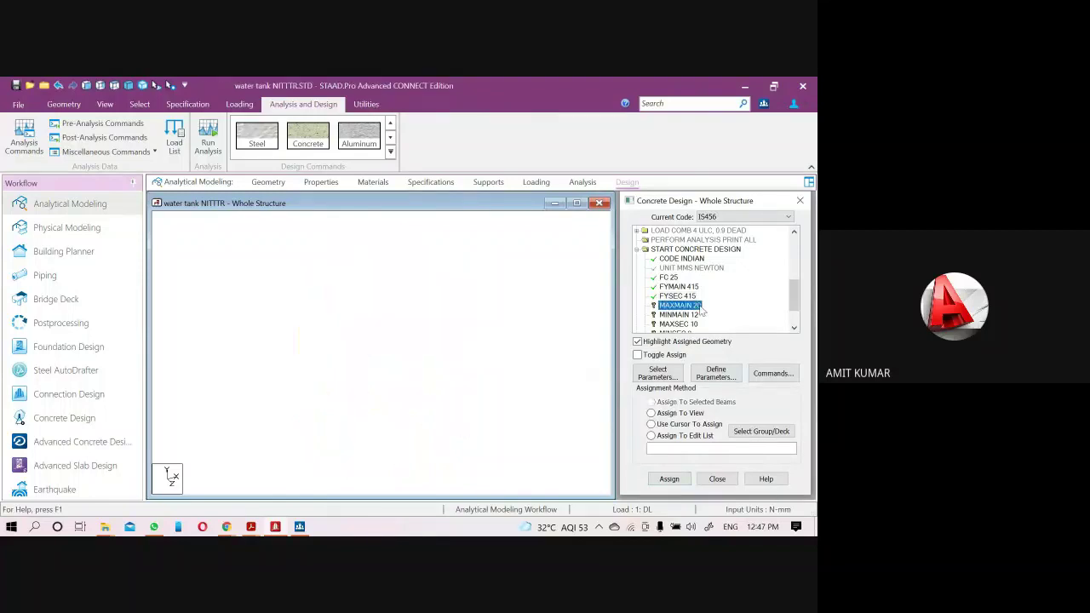
click(669, 478)
click(726, 379)
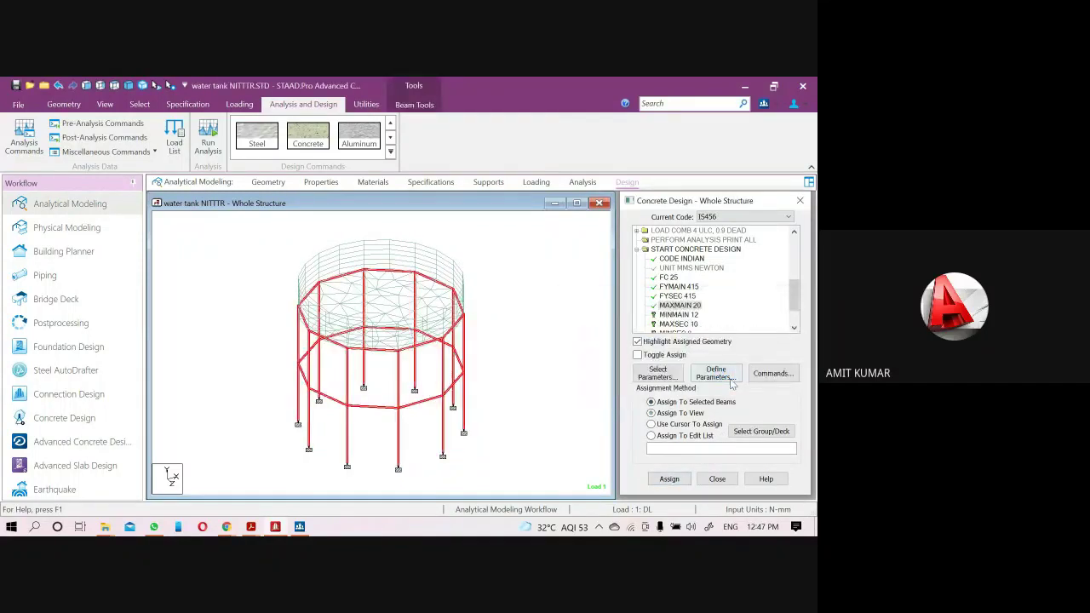
- Assign the MINMAIN 12 and MAXSEC 10 parameters to all beams in the view
click(680, 316)
click(674, 414)
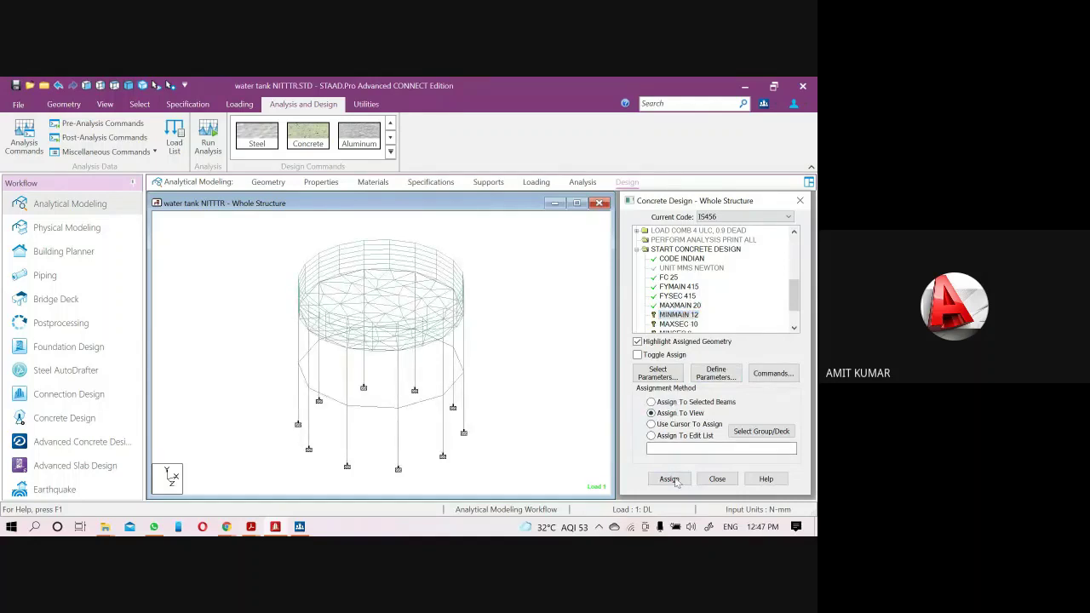
click(669, 479)
click(730, 378)
scroll(706, 323, down, 1)
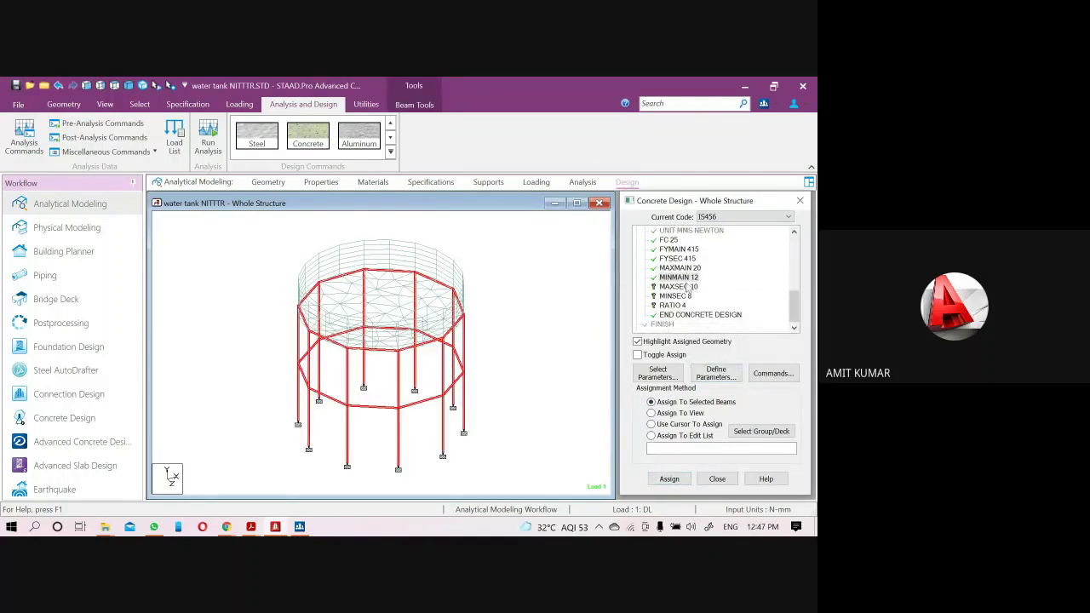
click(679, 286)
click(674, 414)
click(670, 479)
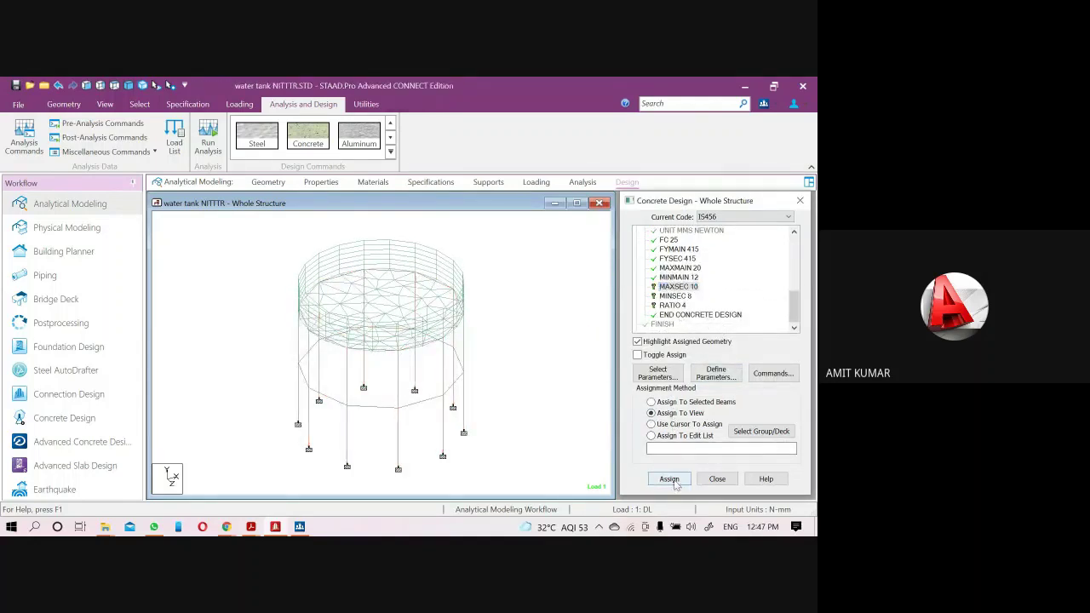
click(723, 378)
- Assign the MINSEC 8 and RATIO 4 parameters to all beams in the view
click(675, 295)
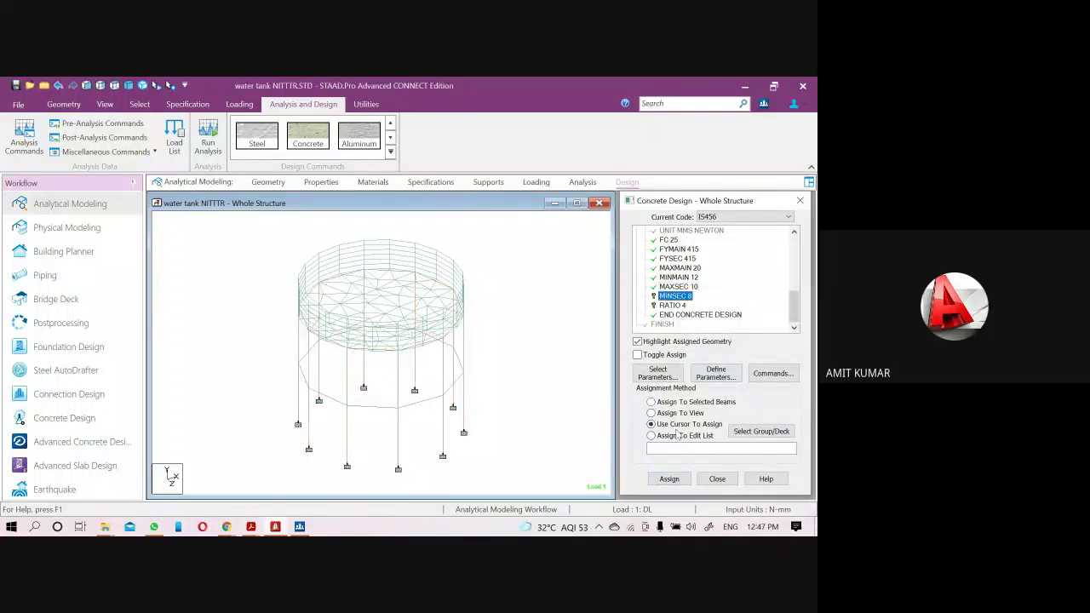
click(671, 414)
click(670, 479)
click(723, 379)
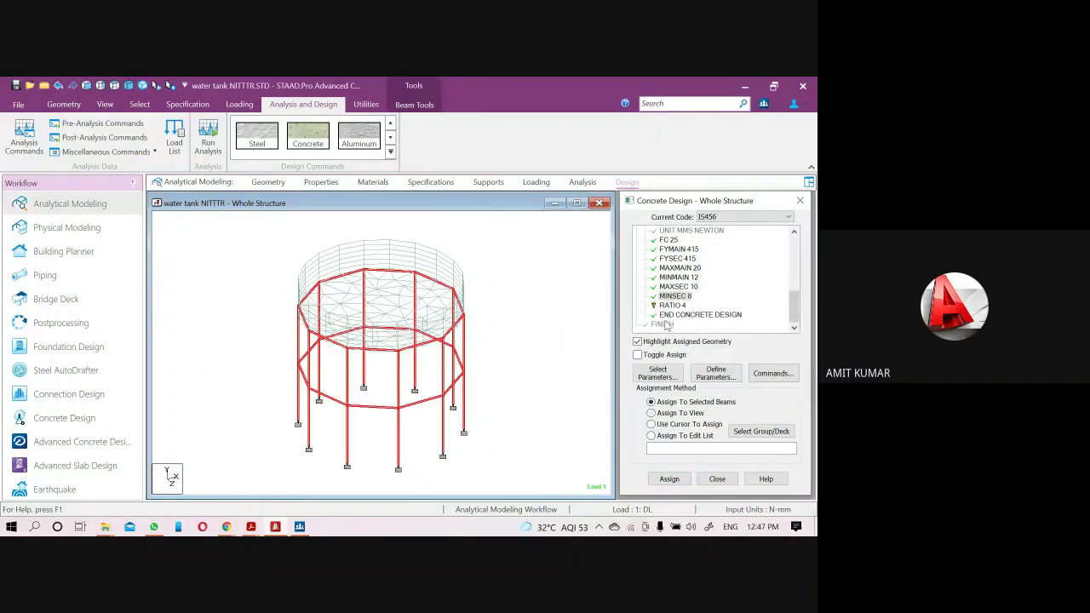
click(672, 304)
click(661, 414)
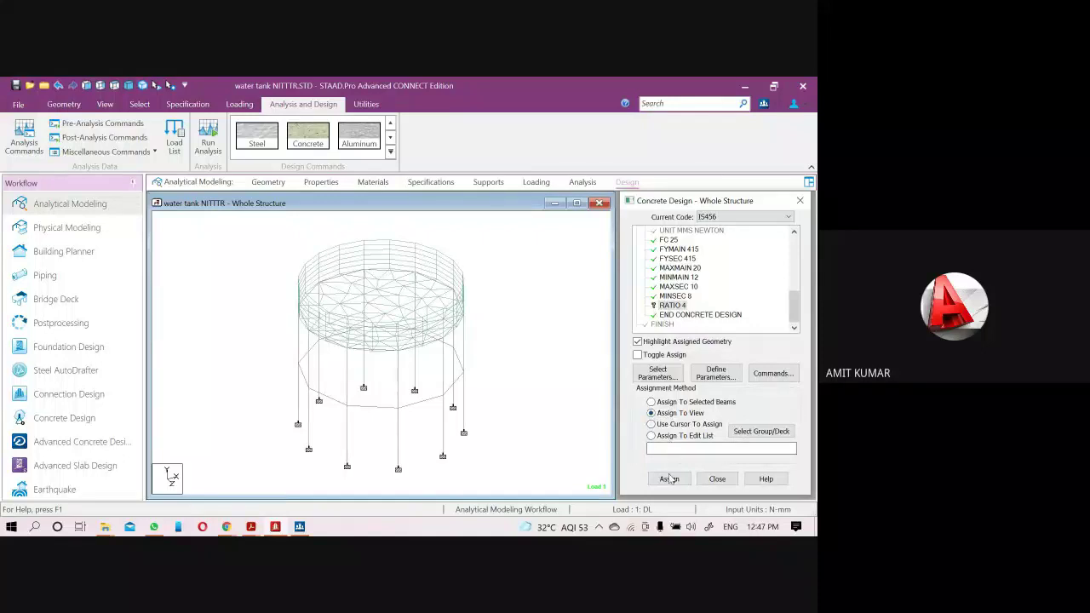
click(669, 478)
click(723, 379)
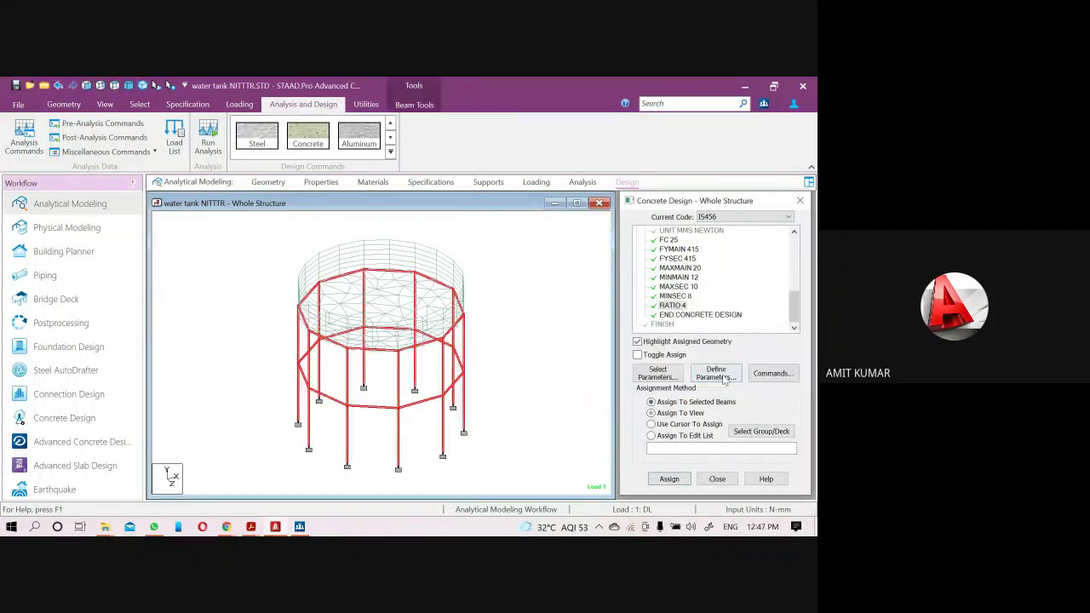
- Add the DESIGN BEAM, DESIGN COLUMN, DESIGN SLAB/ELEMENT and TAKE OFF commands to the concrete design
click(772, 374)
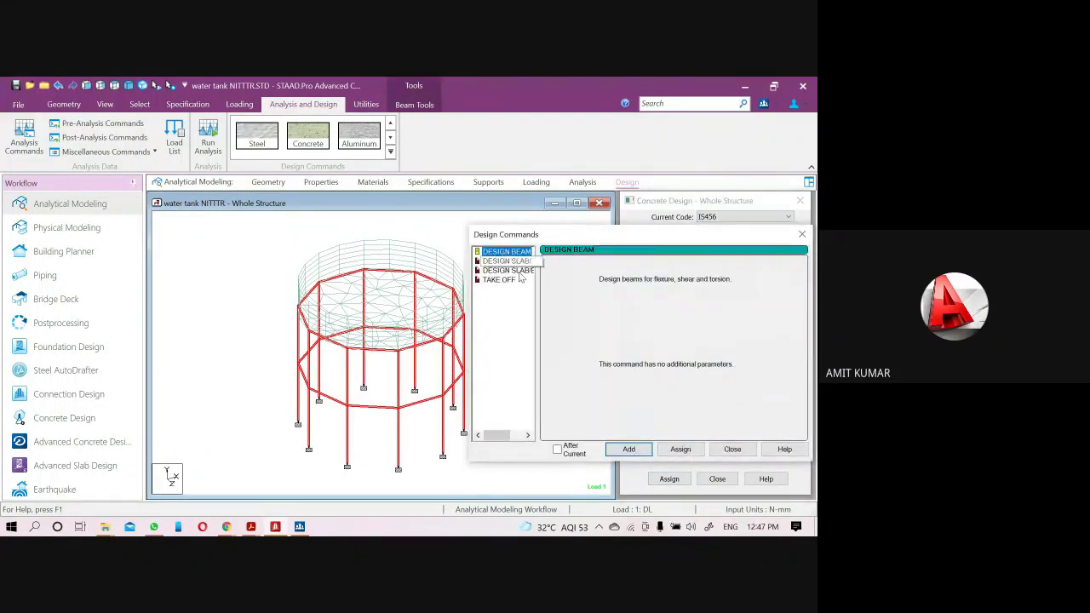
click(628, 449)
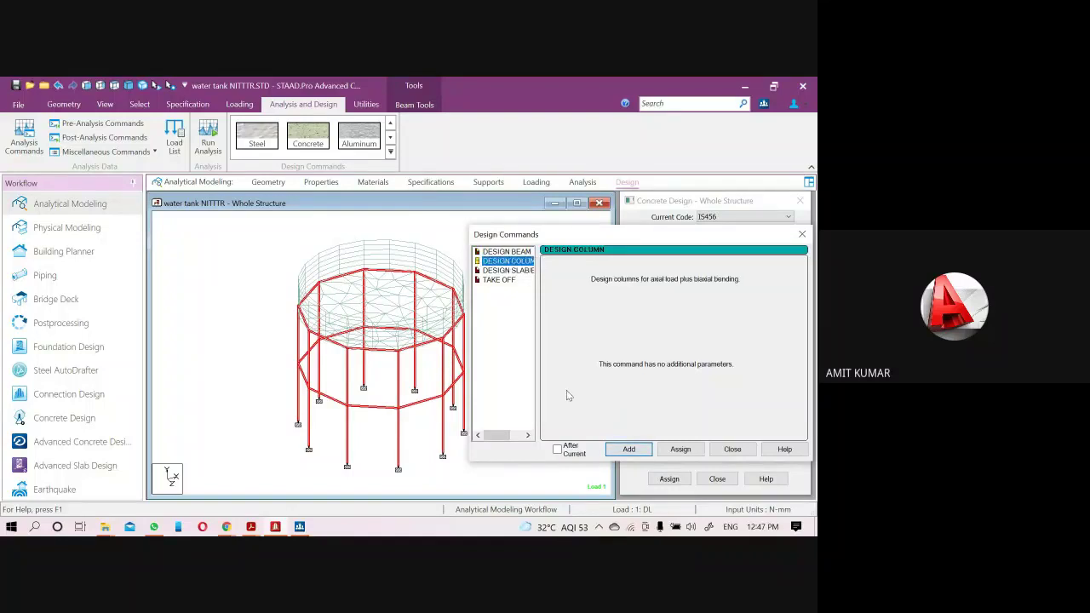
click(508, 271)
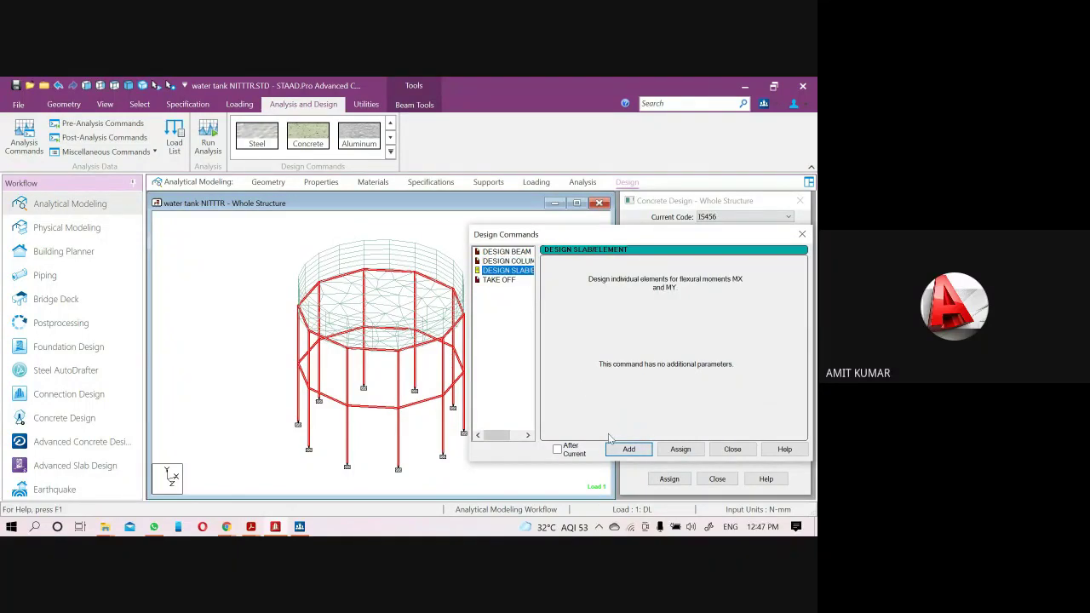
click(499, 280)
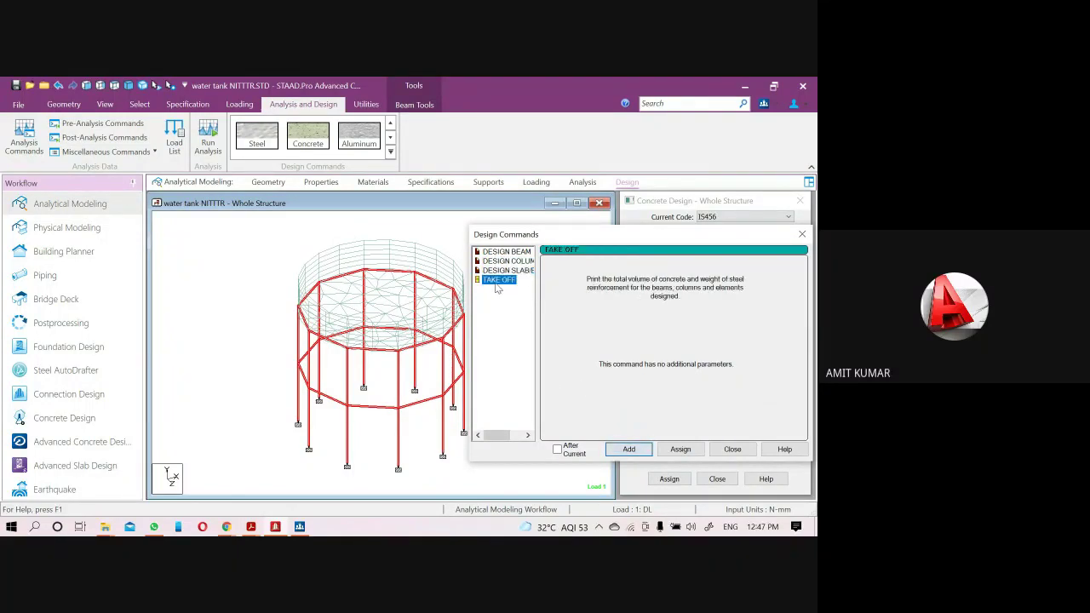
click(628, 449)
click(732, 450)
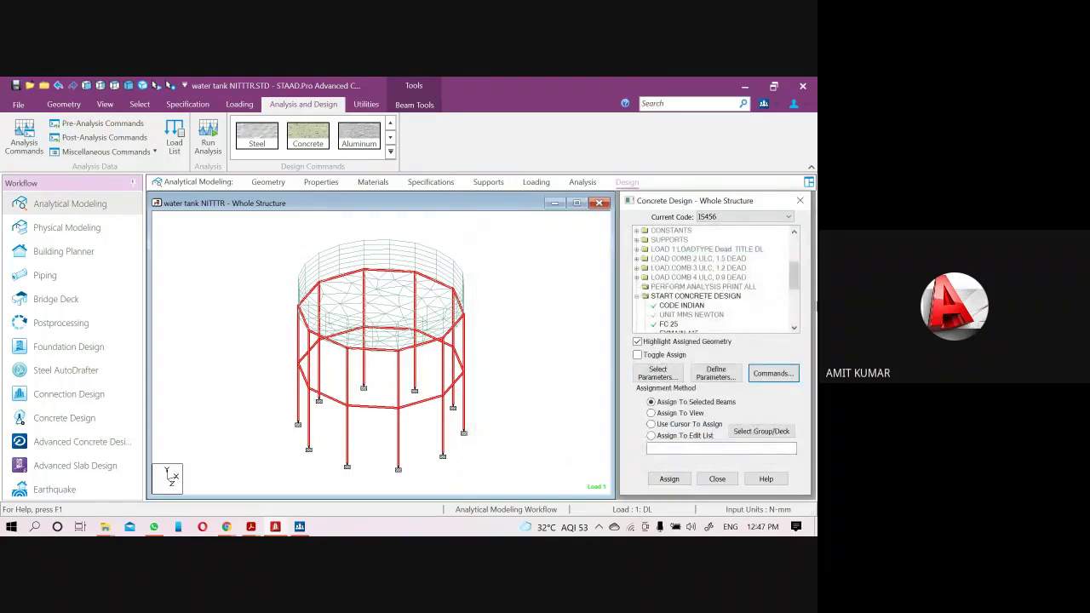
- Assign the DESIGN BEAM command to the horizontal ring beams at the tank base and at the mid-height bracing level
drag(794, 272, 794, 309)
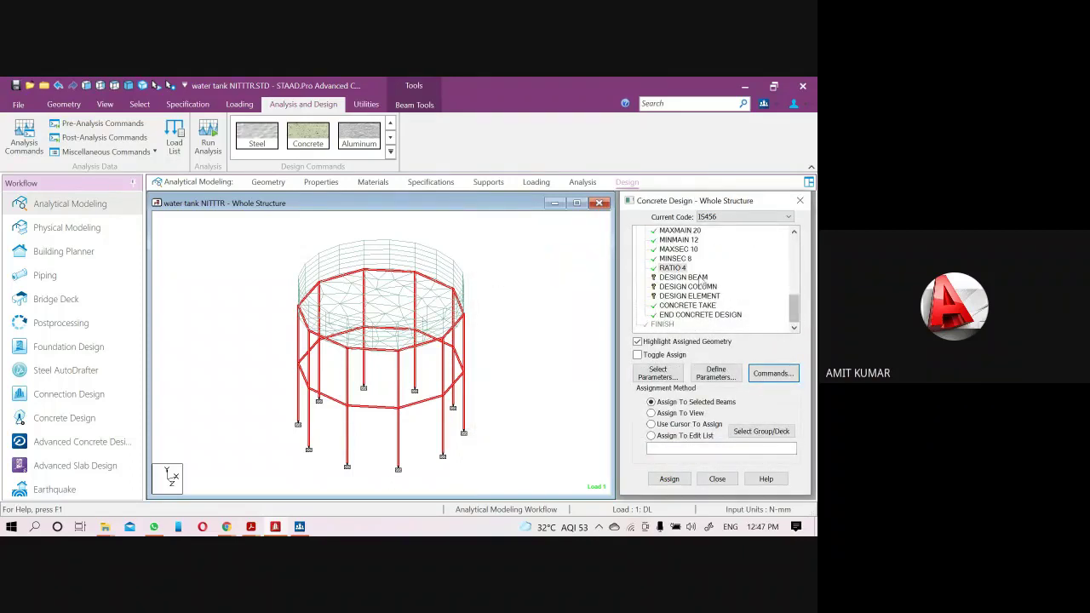
click(683, 276)
click(100, 86)
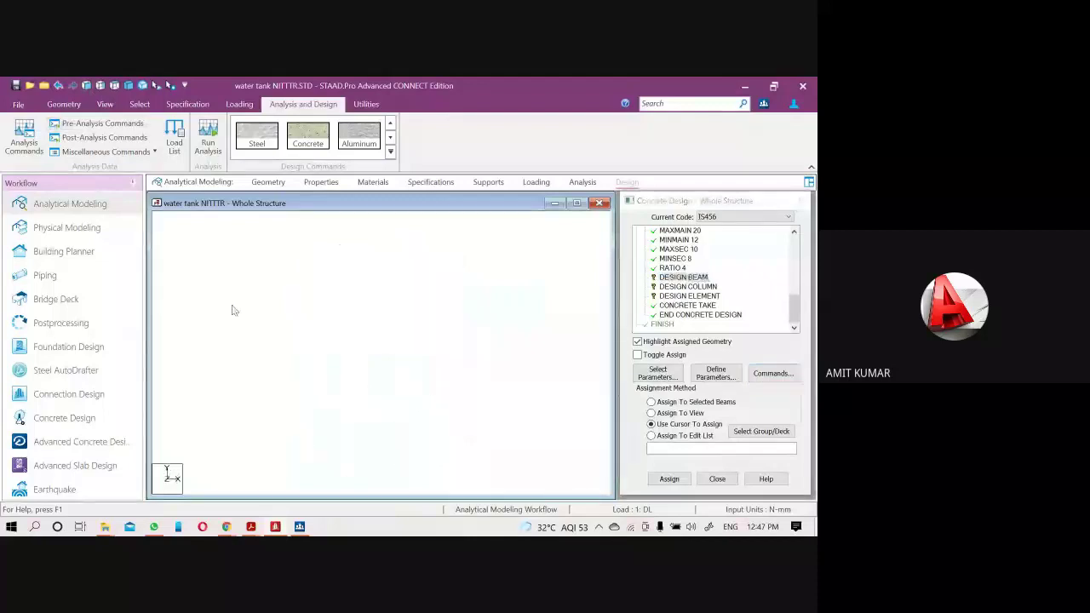
drag(240, 279, 562, 303)
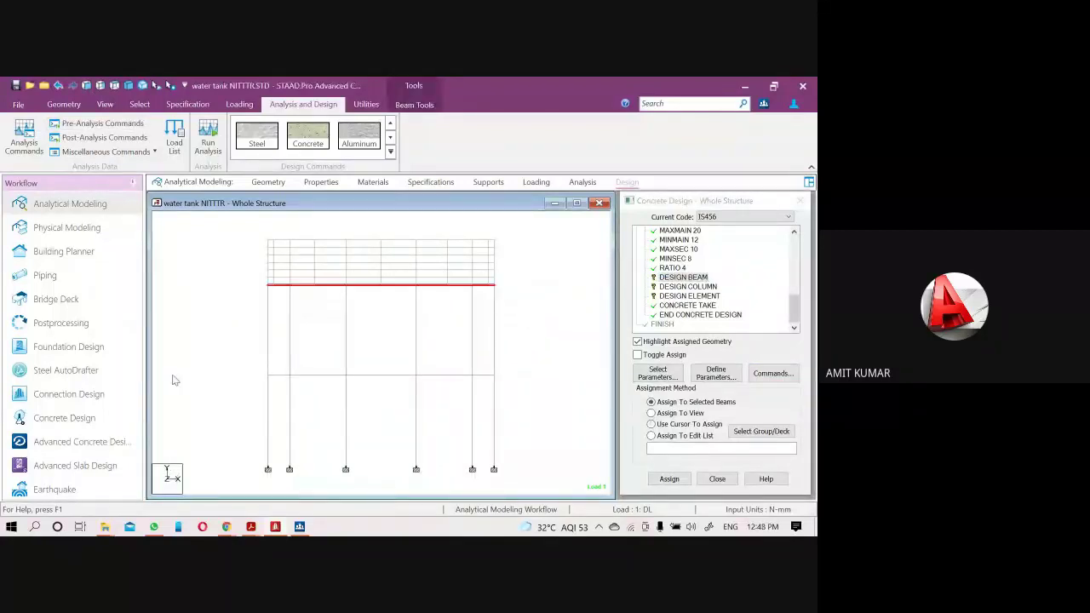
ctrl+drag(226, 364, 513, 388)
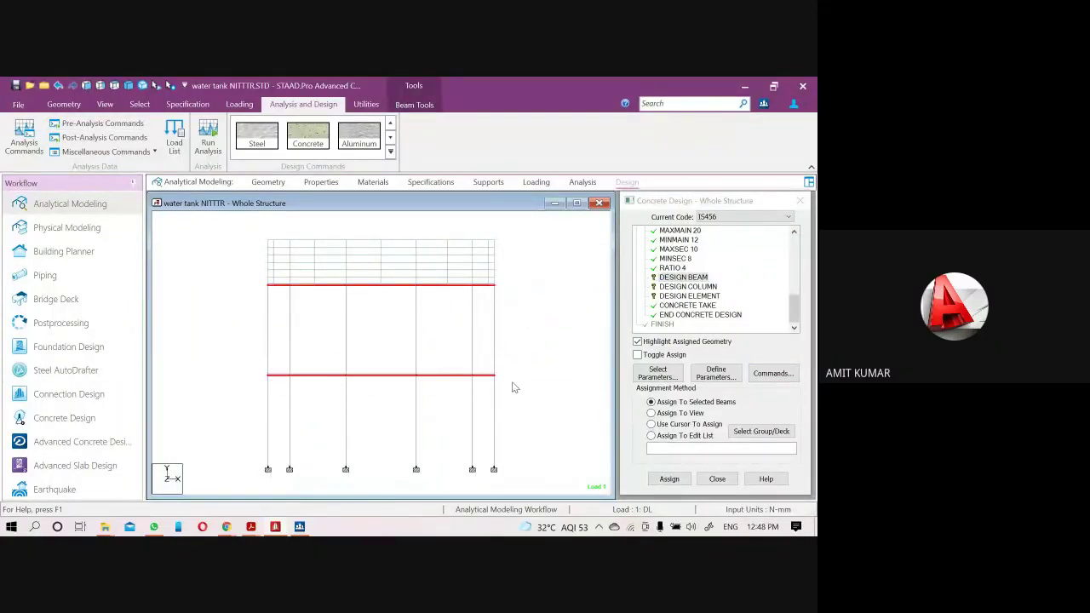
click(662, 479)
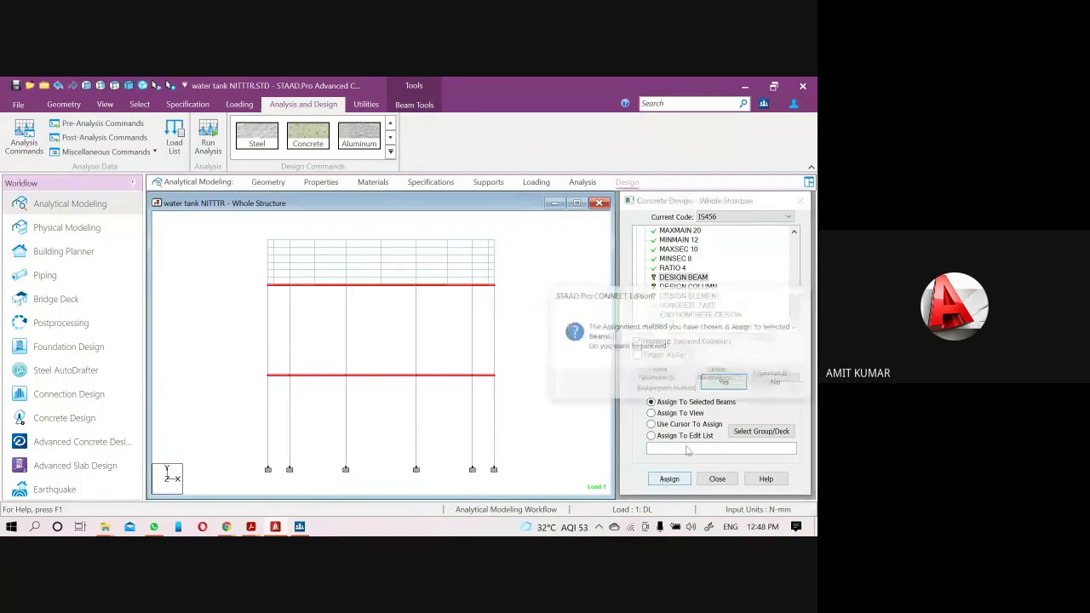
click(722, 382)
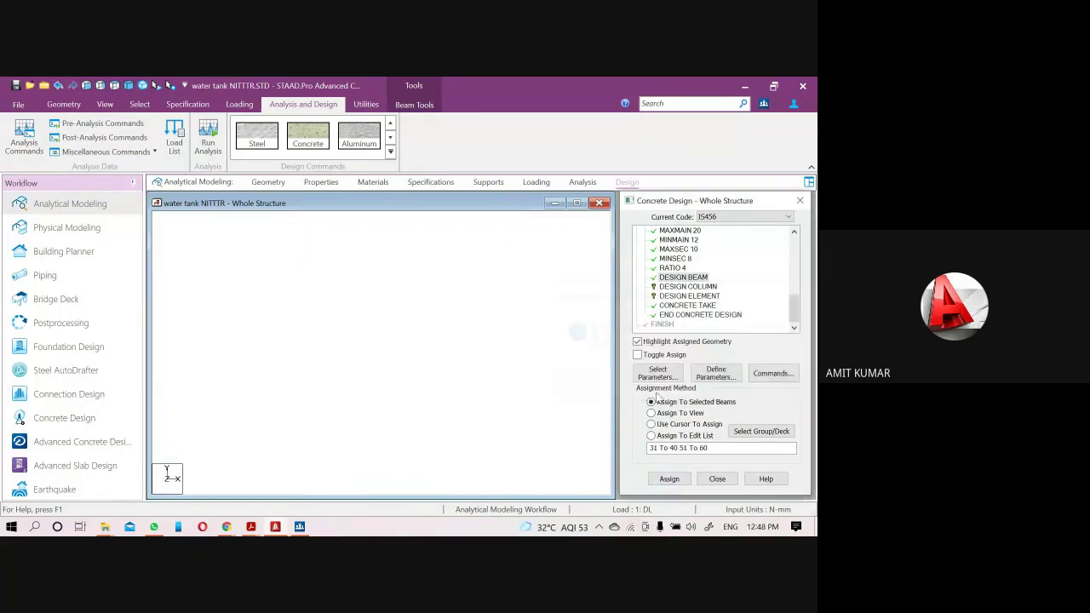
- Assign the DESIGN COLUMN command to all columns in both the lower and upper tiers
click(678, 287)
drag(536, 477, 214, 406)
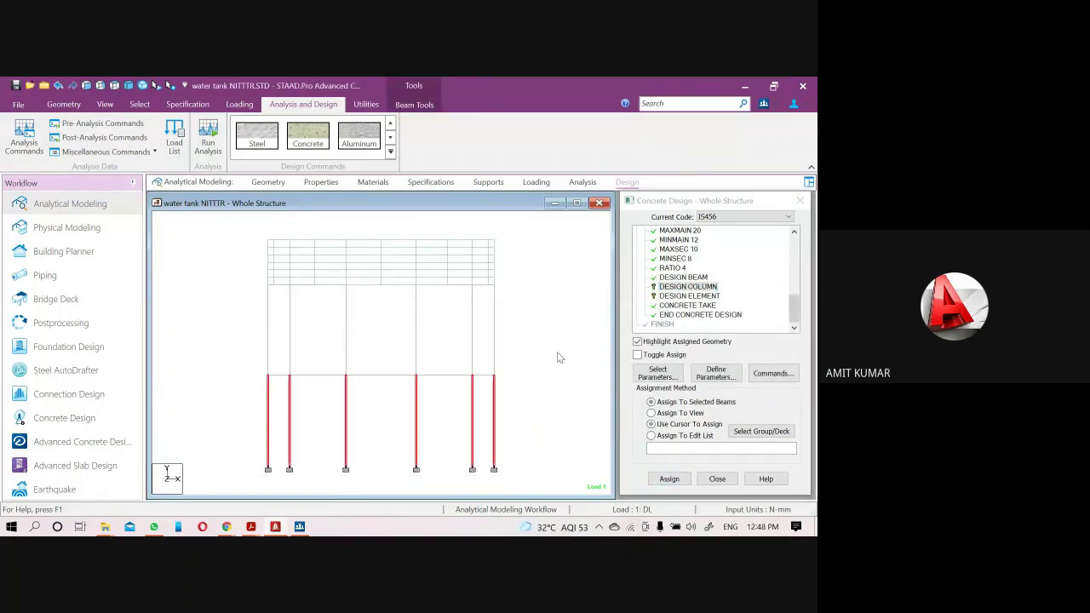
drag(563, 362, 207, 306)
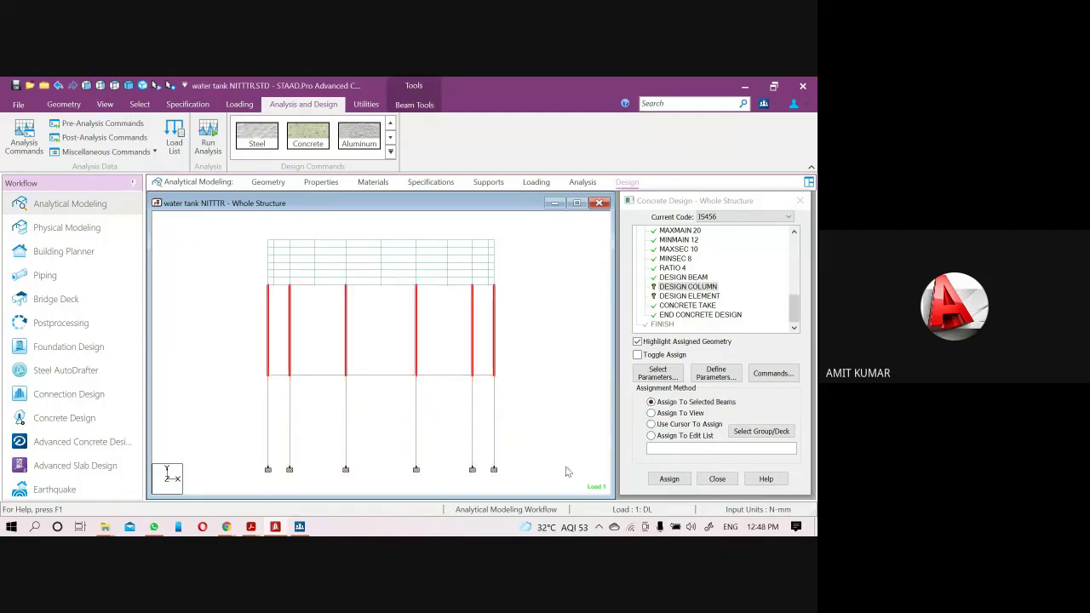
drag(529, 483, 243, 397)
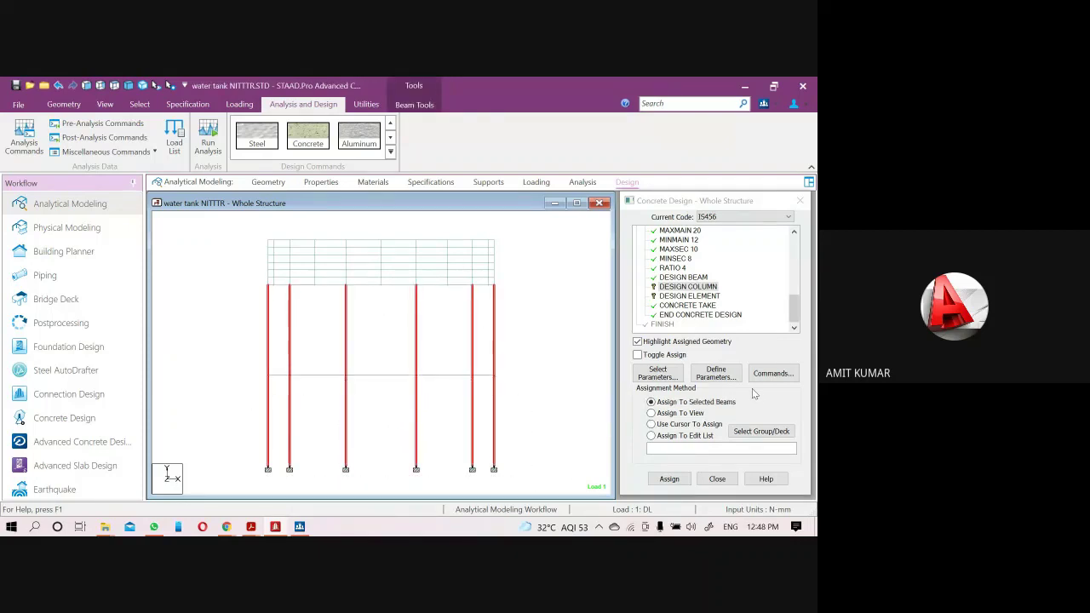
click(669, 478)
click(723, 382)
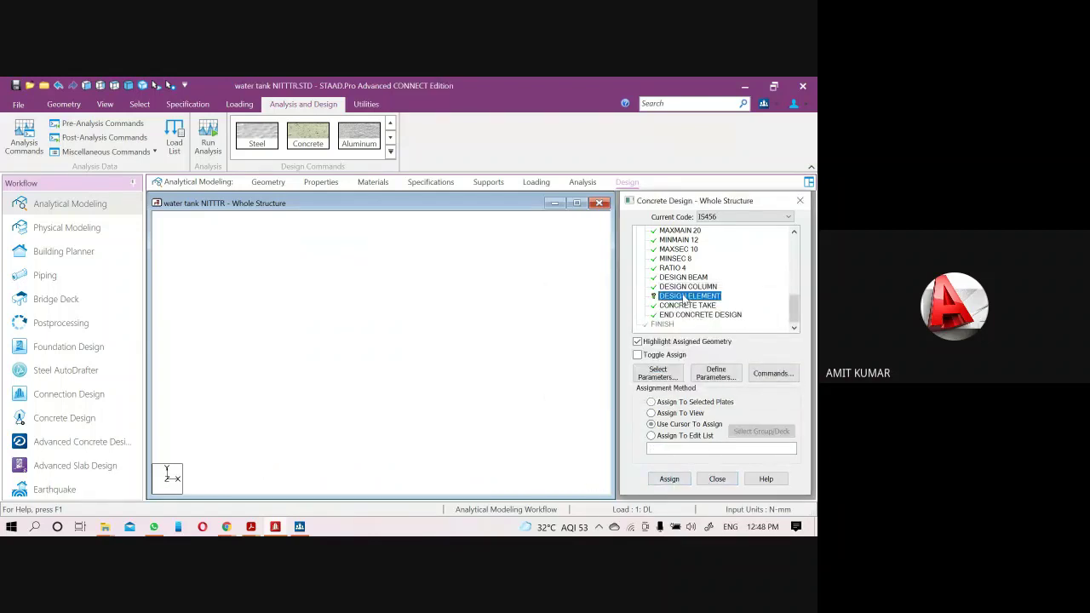
- Assign the DESIGN ELEMENT command to all plates in the view
click(681, 414)
click(669, 479)
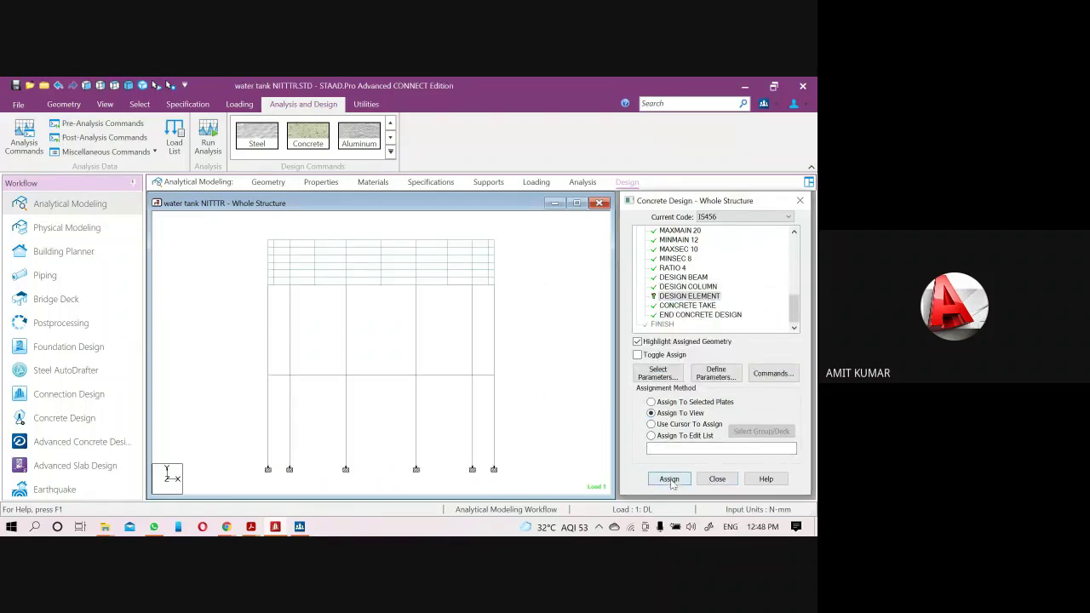
click(723, 379)
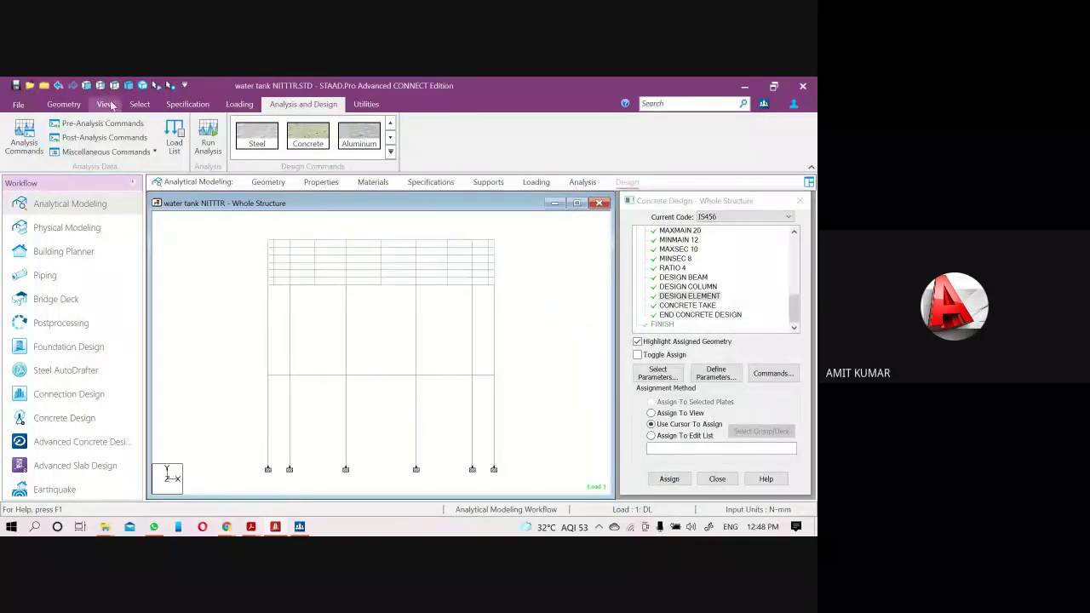
- Run the analysis and concrete design of the water tank, saving the modified structure under its current file name
click(213, 141)
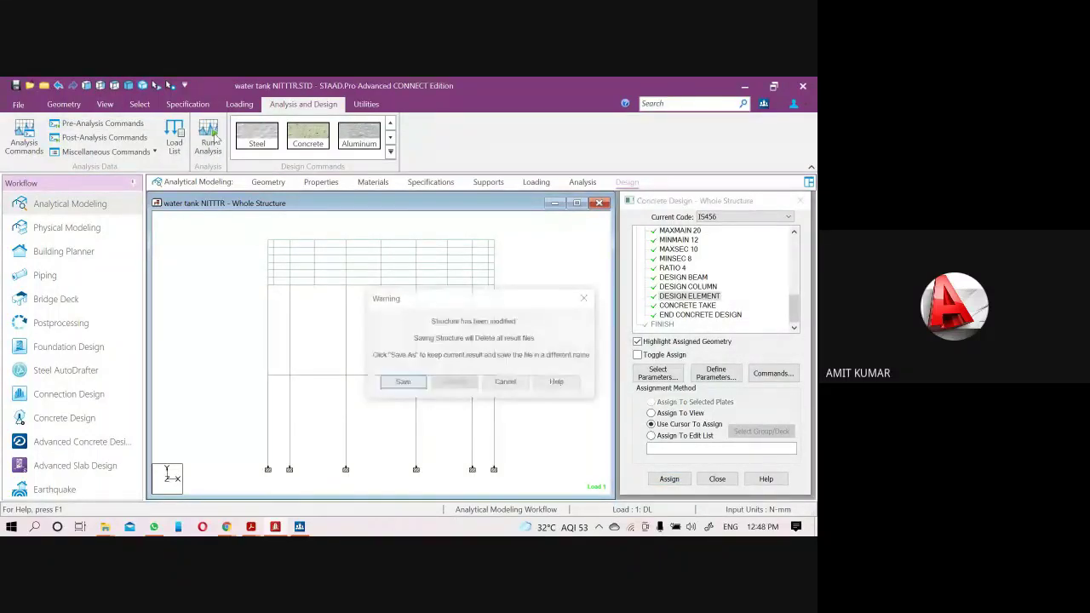
click(400, 381)
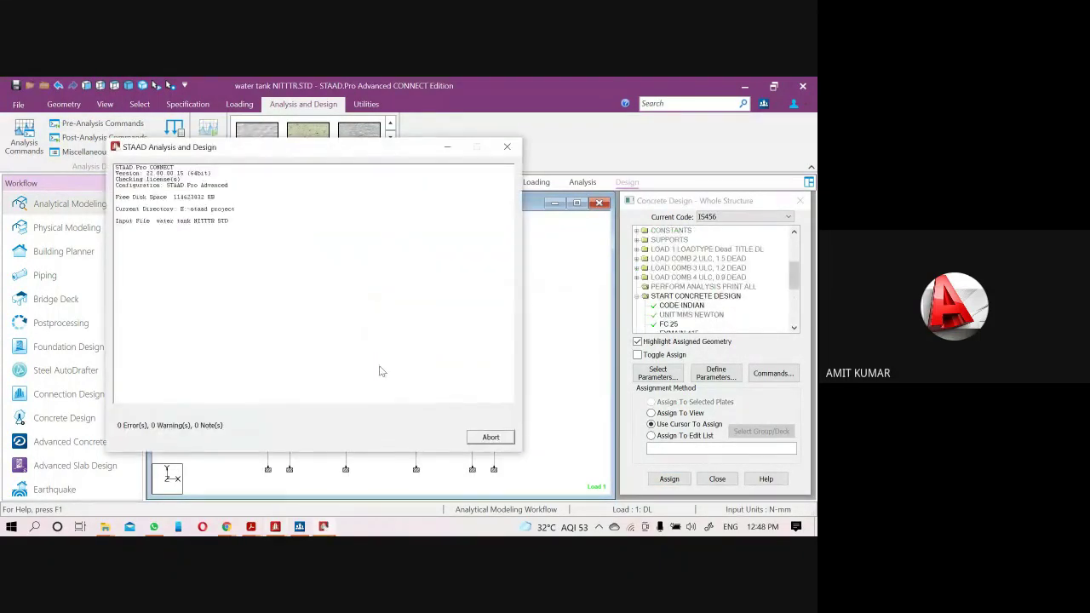